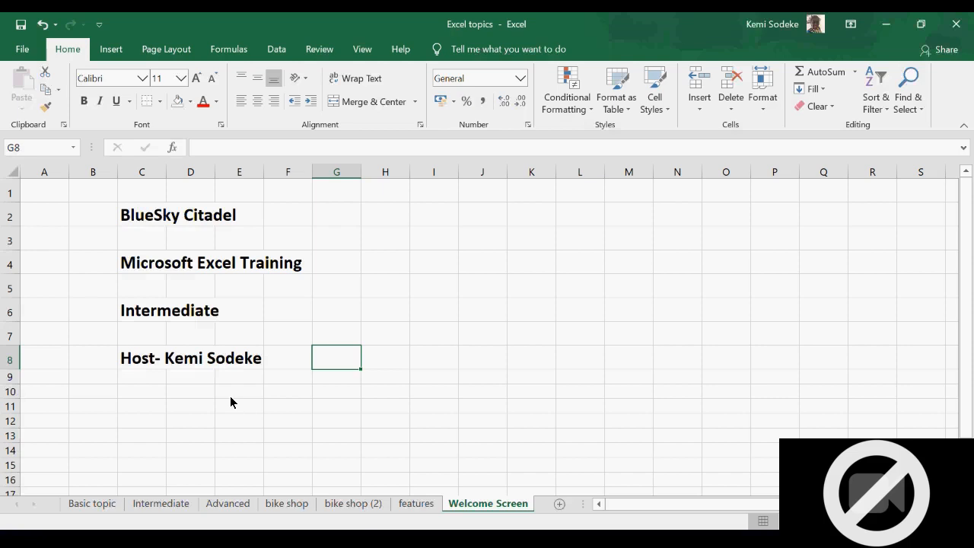
- On the Intermediate sheet, enter "subtotsl" in B31, beside the Sorting Data topic
{"action": "left_click", "coordinate": [405, 318]}
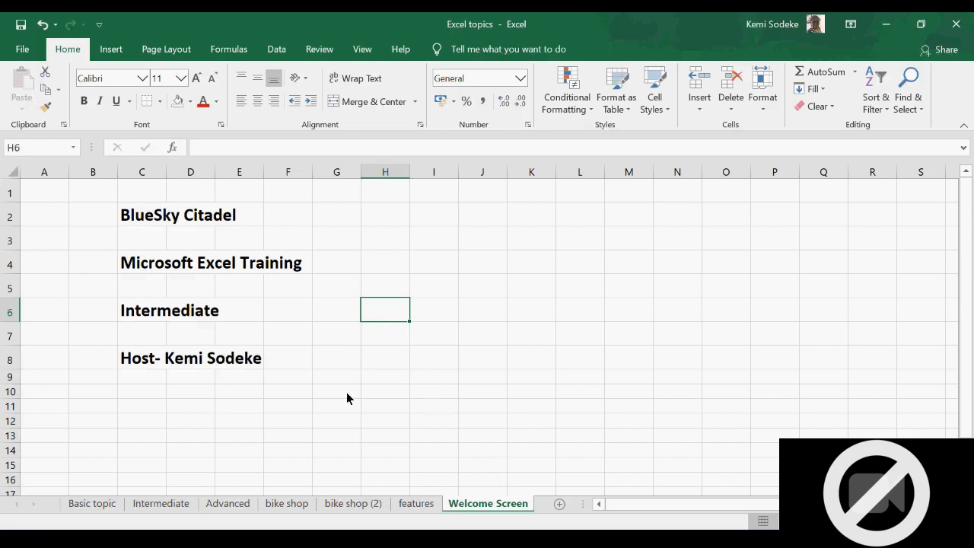
{"action": "left_click", "coordinate": [175, 504]}
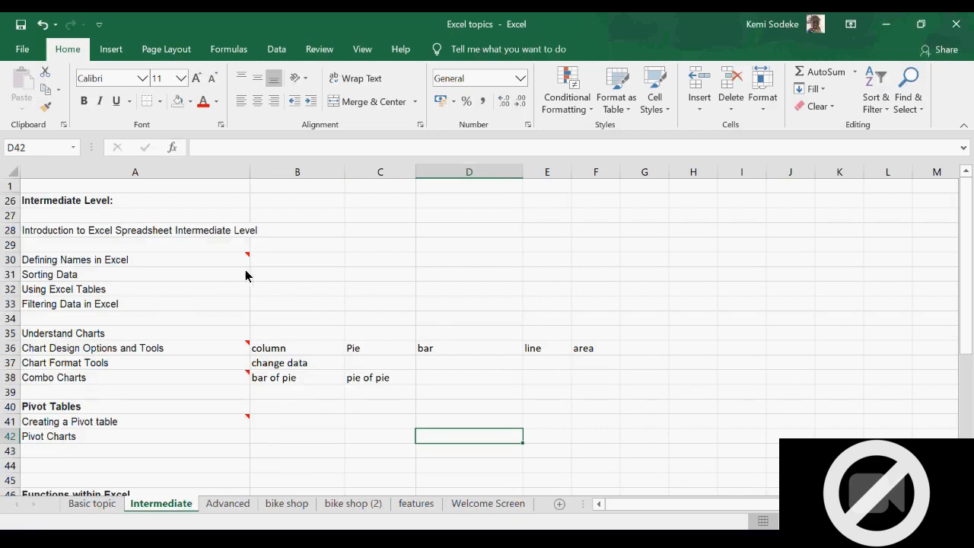
{"action": "left_click", "coordinate": [268, 279]}
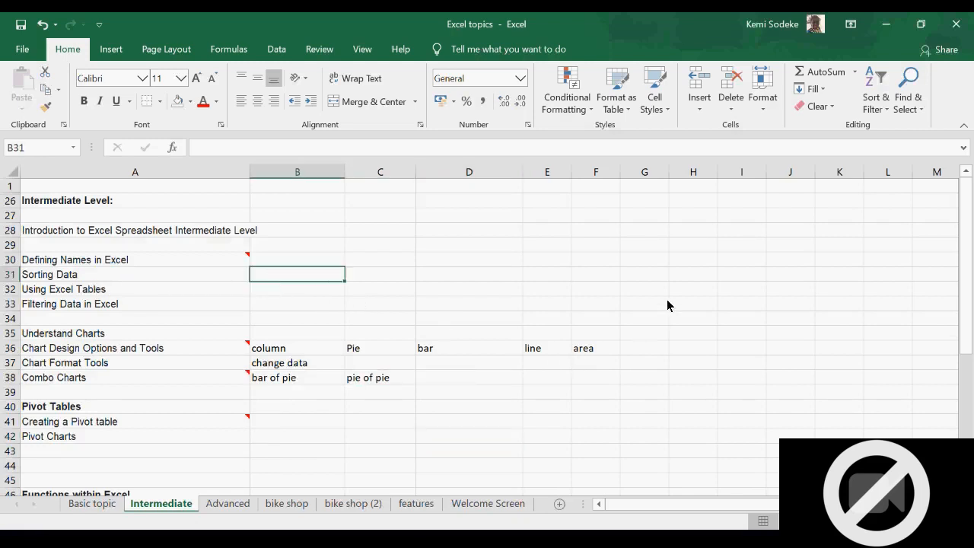
{"action": "left_click", "coordinate": [838, 140]}
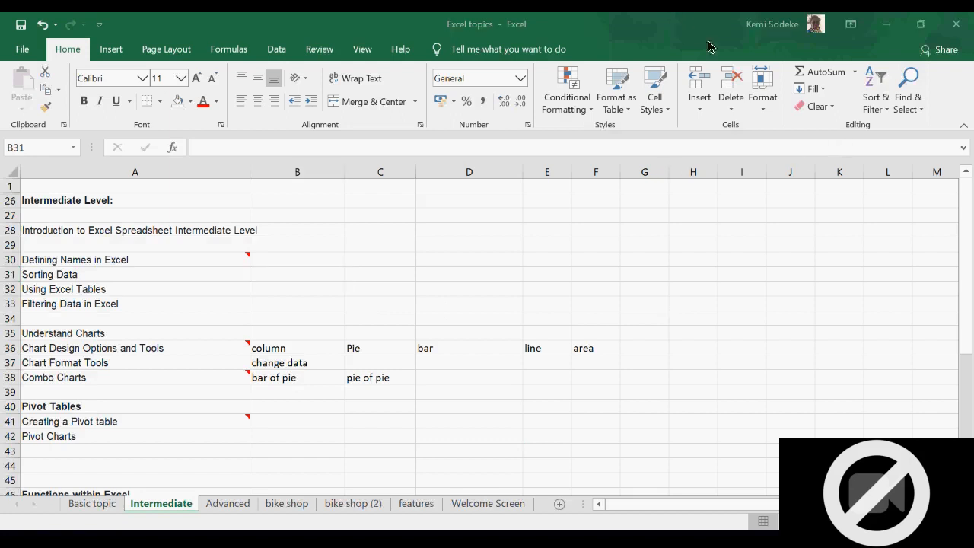
{"action": "left_click", "coordinate": [289, 261]}
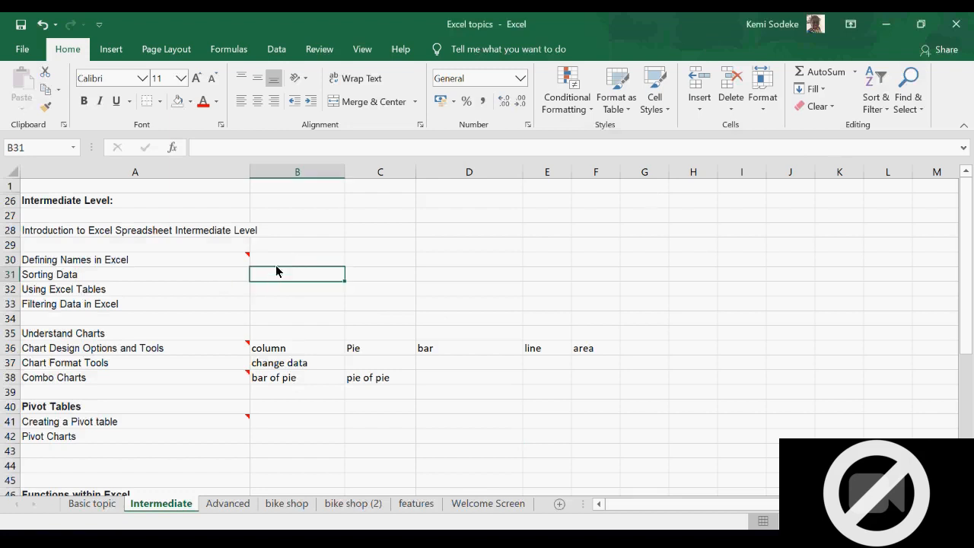
{"action": "key", "text": "F2"}
{"action": "type", "text": "s"}
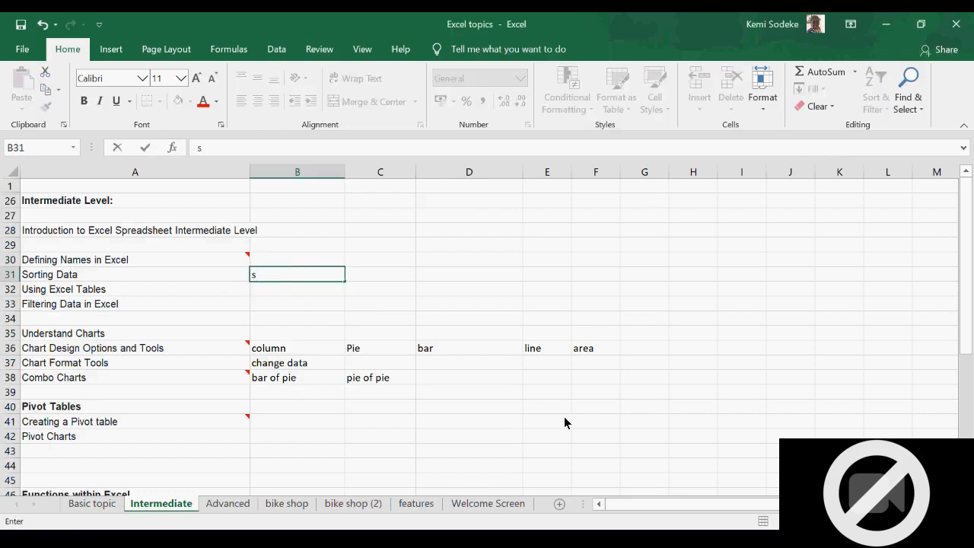
{"action": "type", "text": "ubtotsl"}
{"action": "key", "text": "Tab"}
- Continue the Sorting Data row with "grouping" in C31 and "filtering data" in D31
{"action": "type", "text": "gr"}
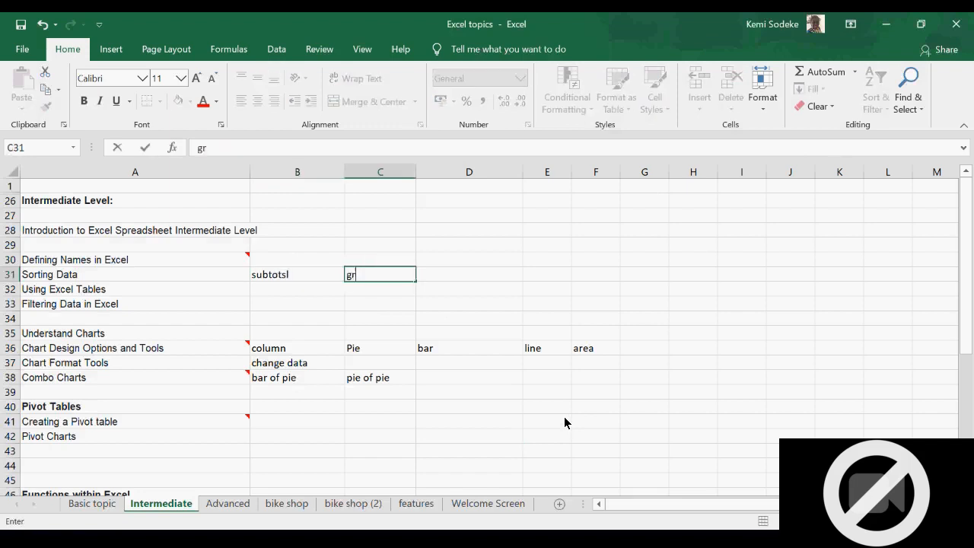
{"action": "type", "text": "ouping"}
{"action": "key", "text": "Tab"}
{"action": "type", "text": "f"}
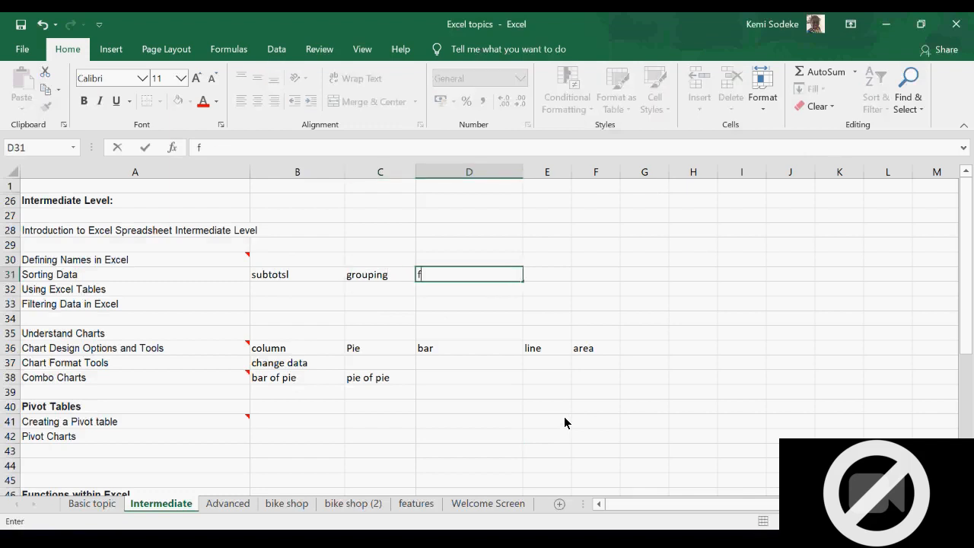
{"action": "type", "text": "iltering data"}
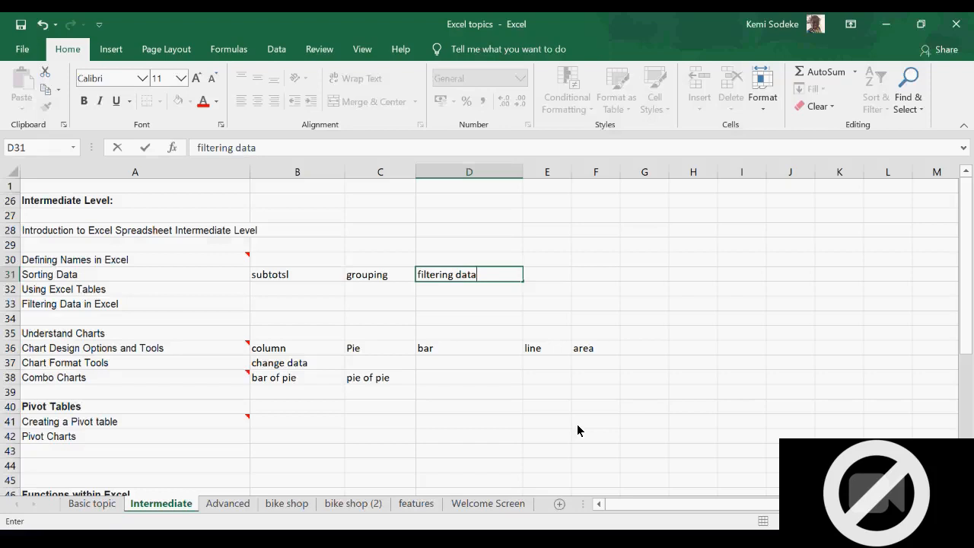
{"action": "key", "text": "Return"}
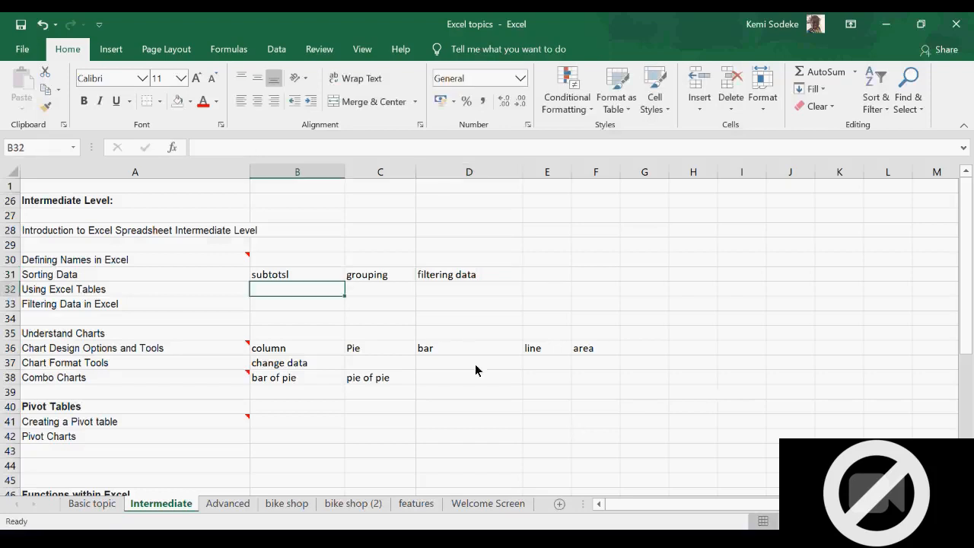
- Correct the spelling of the entry in B31 to "subtotal"
{"action": "left_click", "coordinate": [114, 308]}
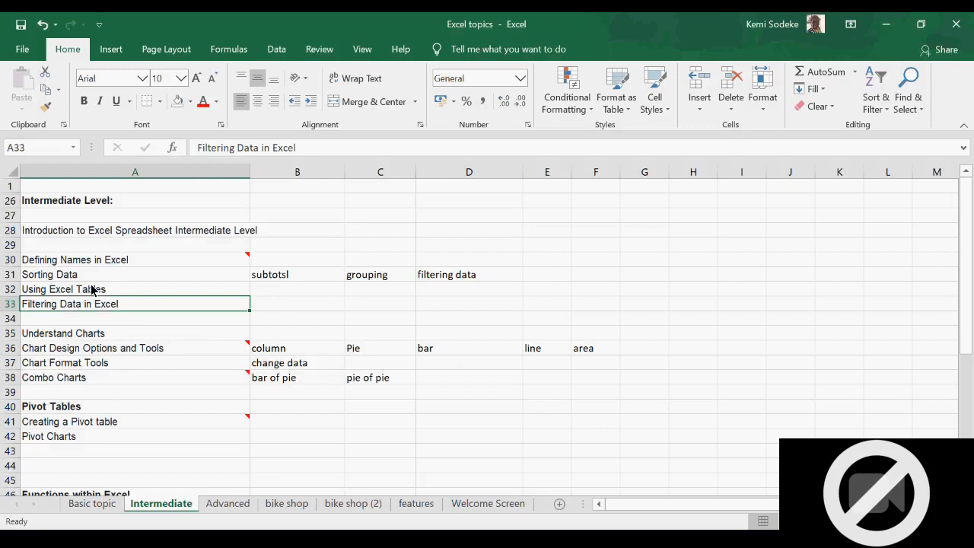
{"action": "double_click", "coordinate": [289, 279]}
{"action": "key", "text": "BackSpace"}
{"action": "key", "text": "BackSpace"}
{"action": "type", "text": "al"}
{"action": "key", "text": "Return"}
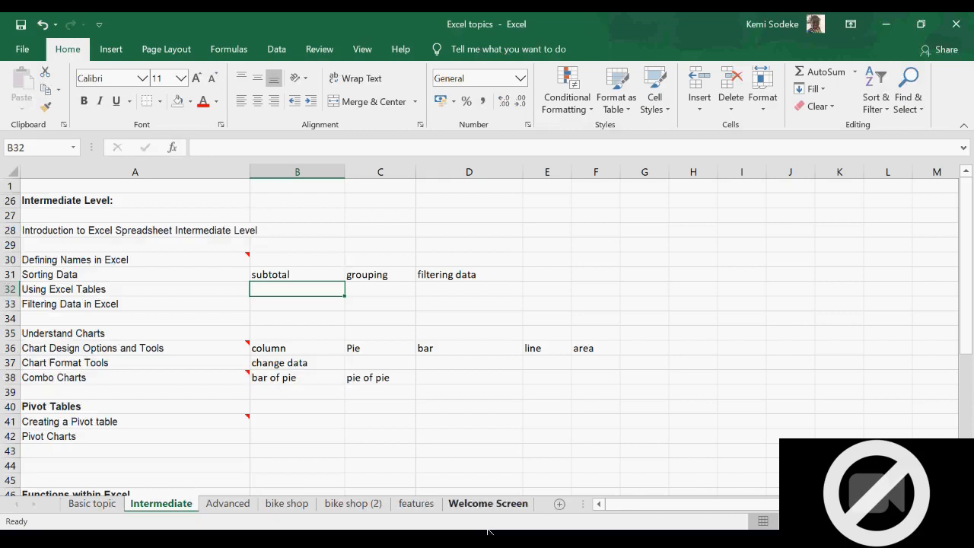
- Look through the intermediate topic list, from defining names and charts down to functions and conditional formatting
{"action": "scroll", "coordinate": [239, 418], "scroll_direction": "down", "scroll_amount": 1}
{"action": "scroll", "coordinate": [238, 418], "scroll_direction": "down", "scroll_amount": 1}
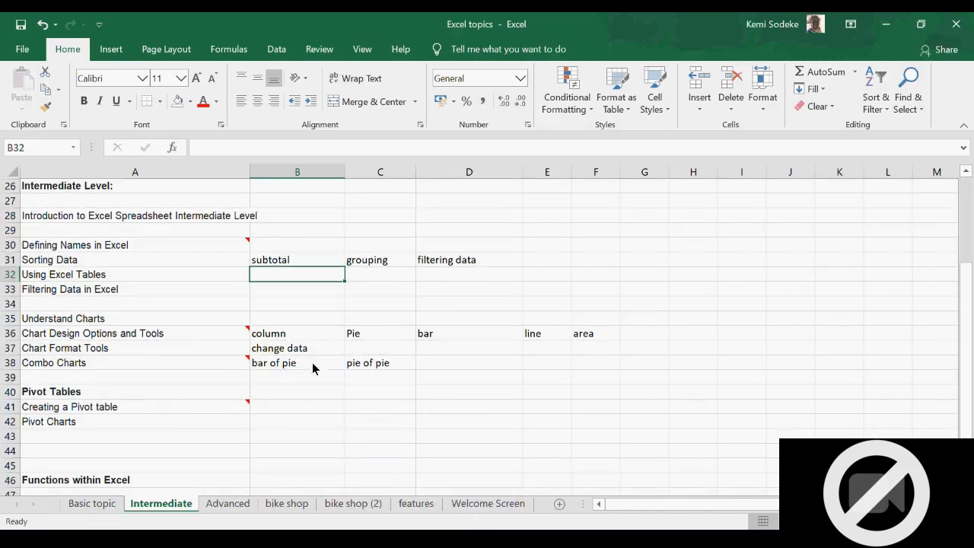
{"action": "scroll", "coordinate": [264, 332], "scroll_direction": "down", "scroll_amount": 4}
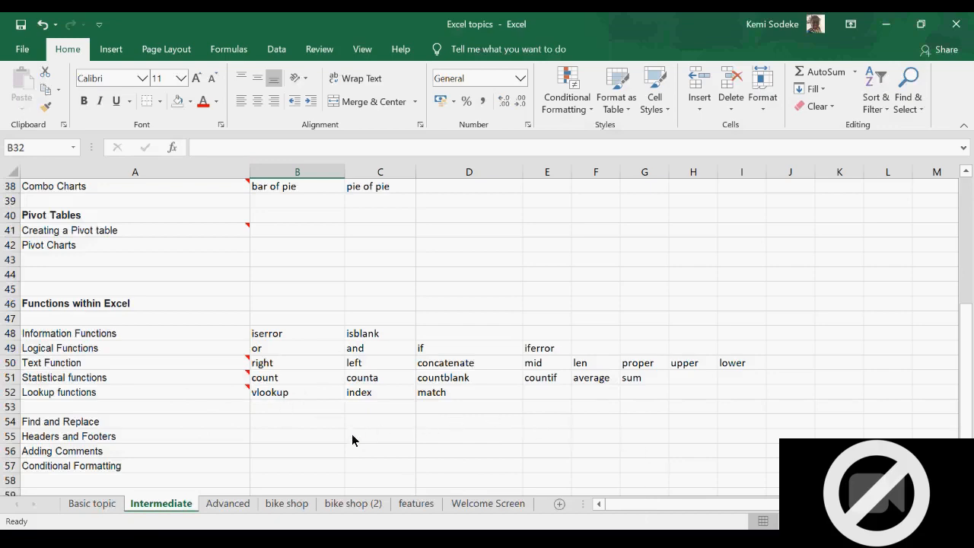
{"action": "scroll", "coordinate": [370, 427], "scroll_direction": "up", "scroll_amount": 4}
{"action": "scroll", "coordinate": [371, 428], "scroll_direction": "down", "scroll_amount": 2}
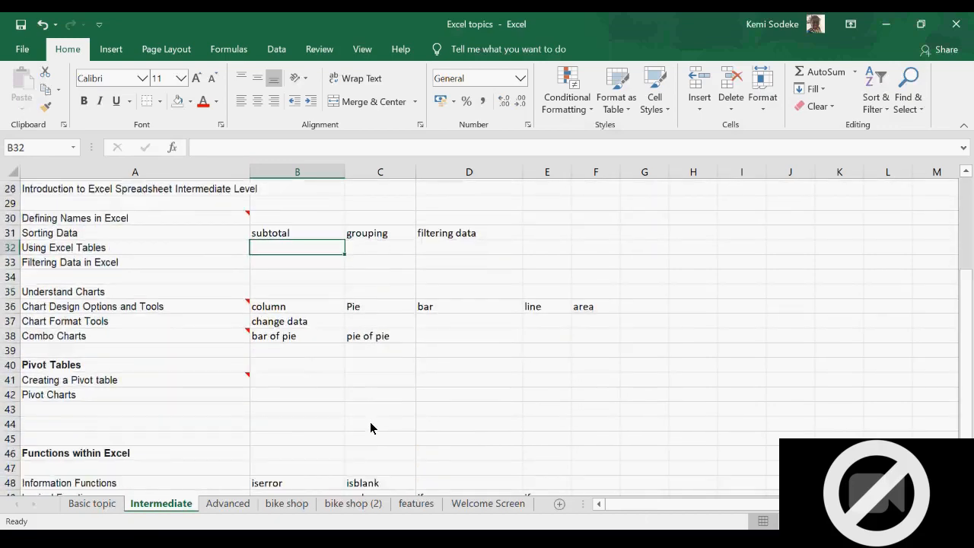
{"action": "scroll", "coordinate": [369, 428], "scroll_direction": "up", "scroll_amount": 2}
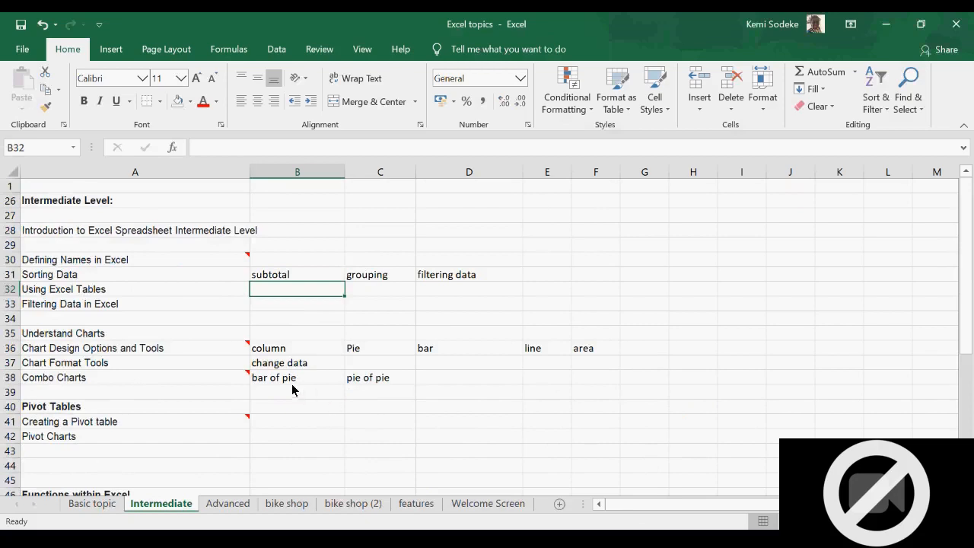
{"action": "scroll", "coordinate": [240, 338], "scroll_direction": "down", "scroll_amount": 1}
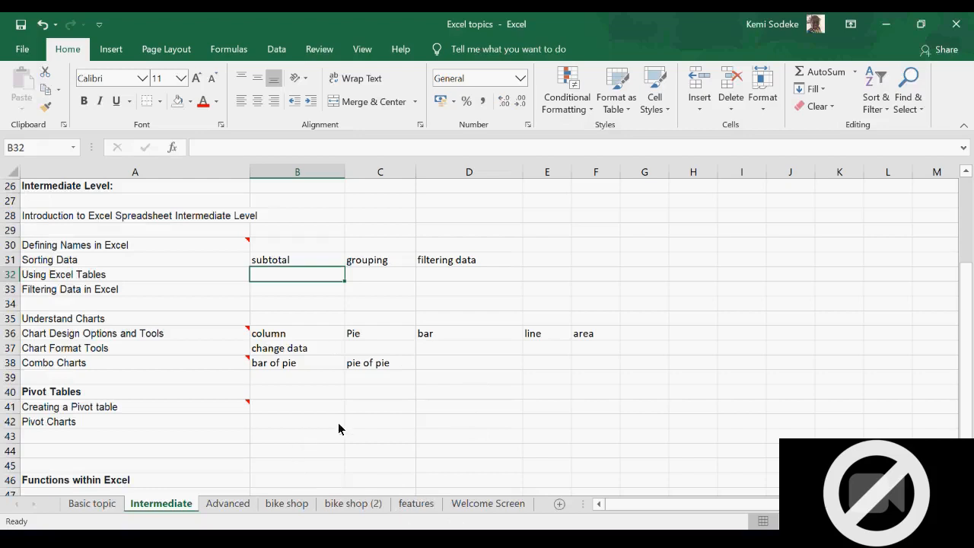
- On the features sheet, move the Name, Eyes and Hair table to G2:I7
{"action": "left_click", "coordinate": [416, 504]}
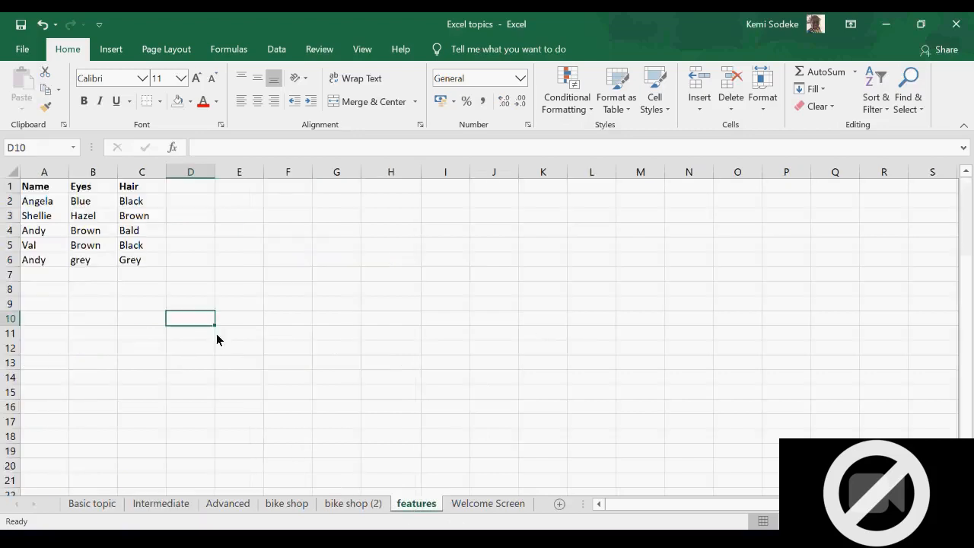
{"action": "left_click_drag", "start_coordinate": [34, 188], "coordinate": [443, 268]}
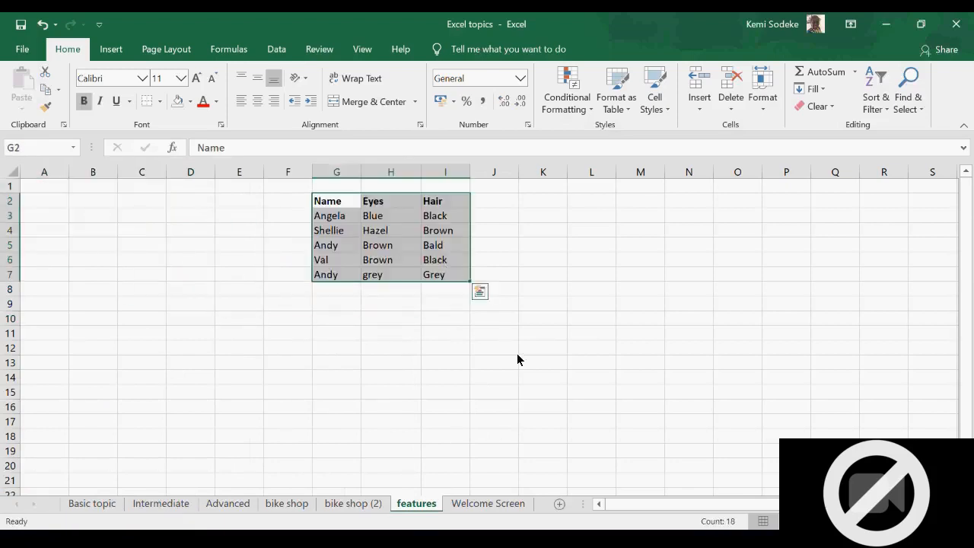
{"action": "left_click", "coordinate": [554, 242]}
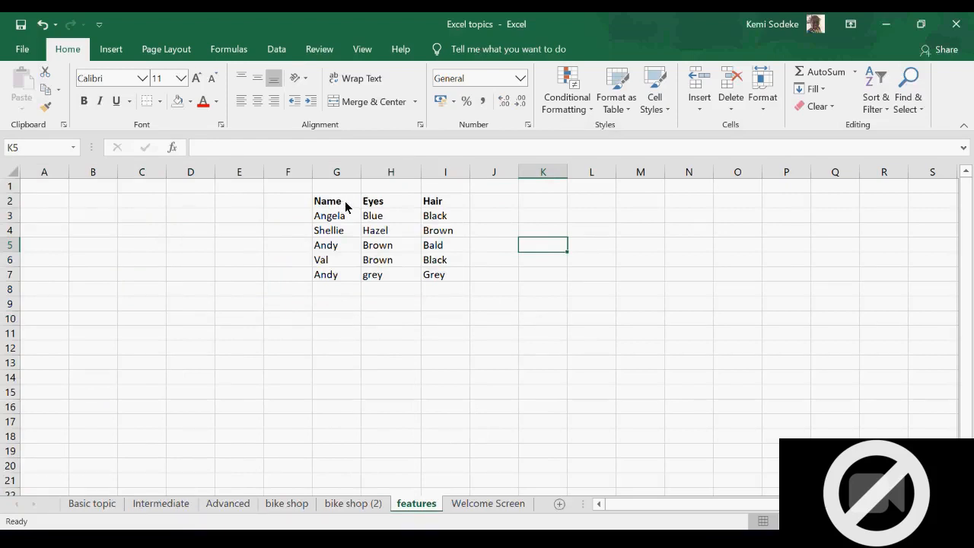
- Change the Eyes header in H2 to "Colour Eyes" and the Hair header in I2 to "Colour Hair"
{"action": "left_click", "coordinate": [368, 203]}
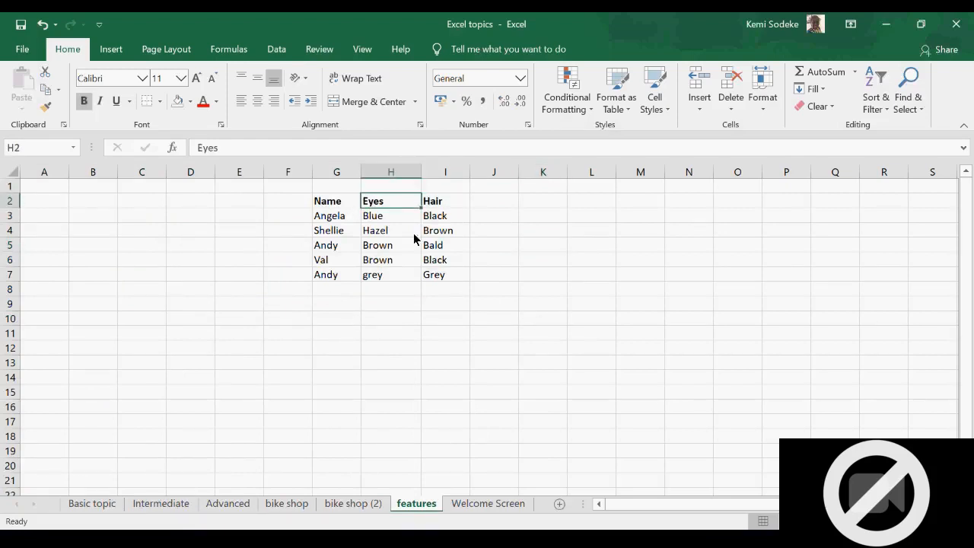
{"action": "left_click", "coordinate": [198, 148]}
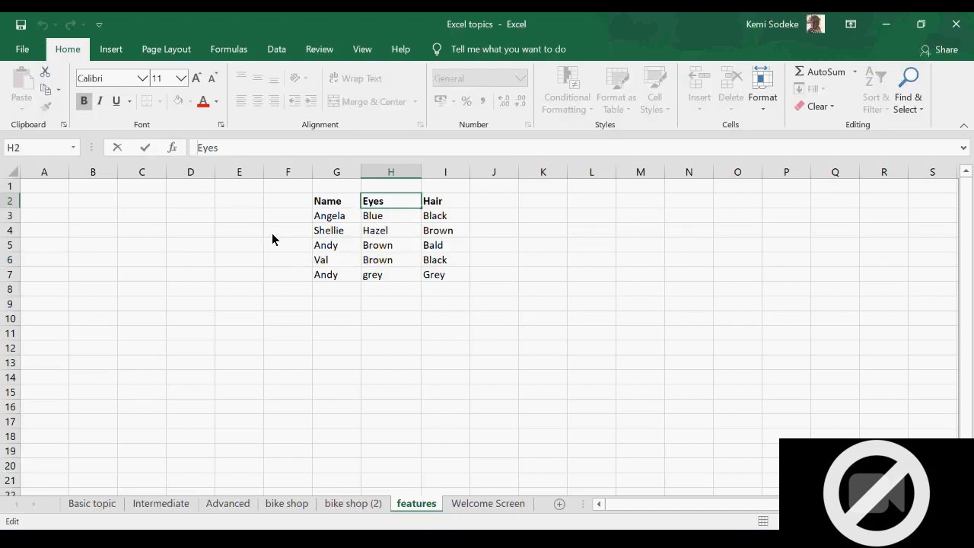
{"action": "type", "text": "Colour"}
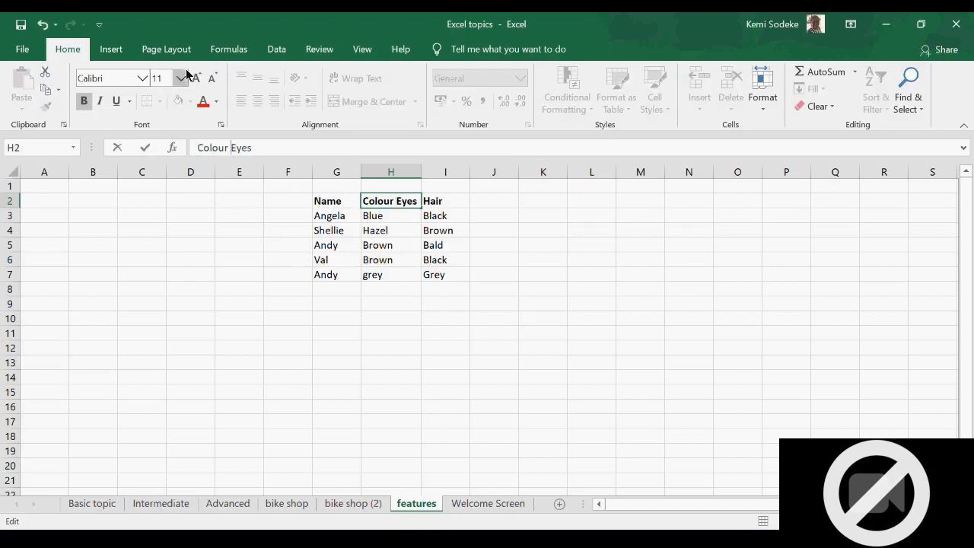
{"action": "left_click", "coordinate": [452, 203]}
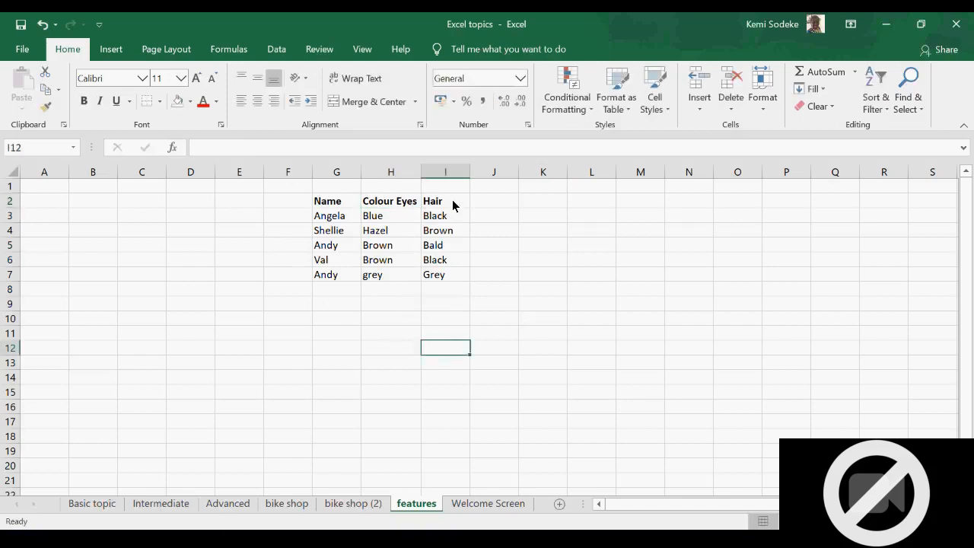
{"action": "left_click", "coordinate": [197, 148]}
{"action": "type", "text": "Colour"}
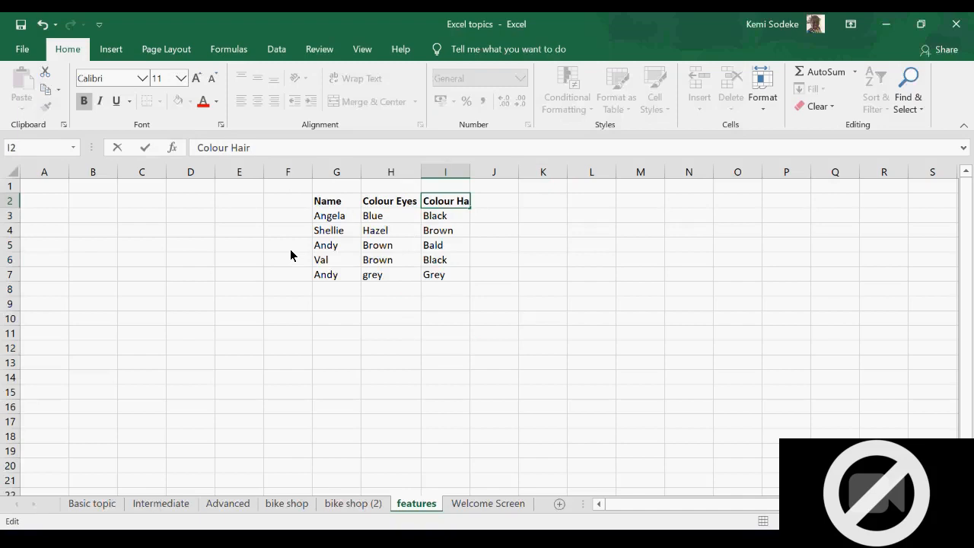
{"action": "key", "text": "Return"}
{"action": "left_click", "coordinate": [447, 318]}
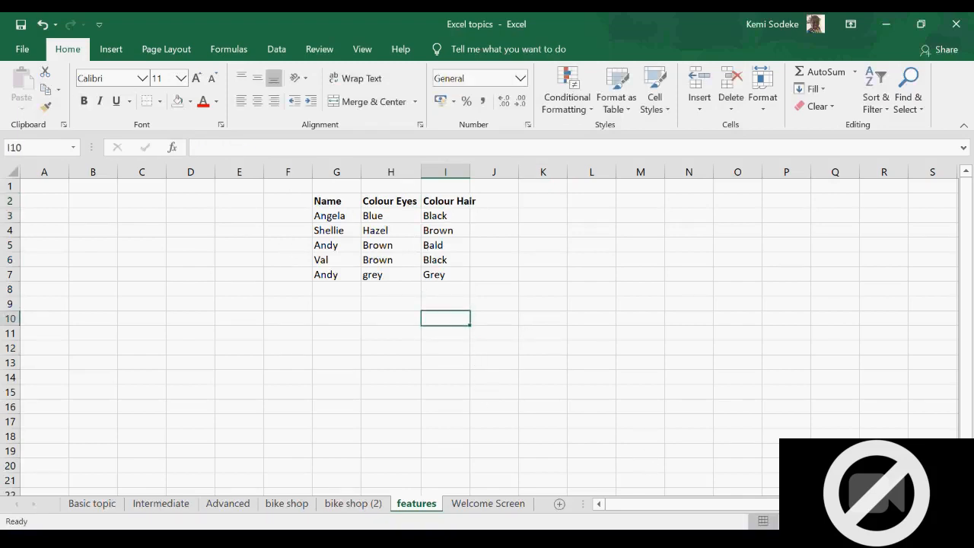
- Check the topic list on the Intermediate sheet again and return to the features sheet
{"action": "left_click", "coordinate": [655, 535]}
{"action": "left_click", "coordinate": [160, 507]}
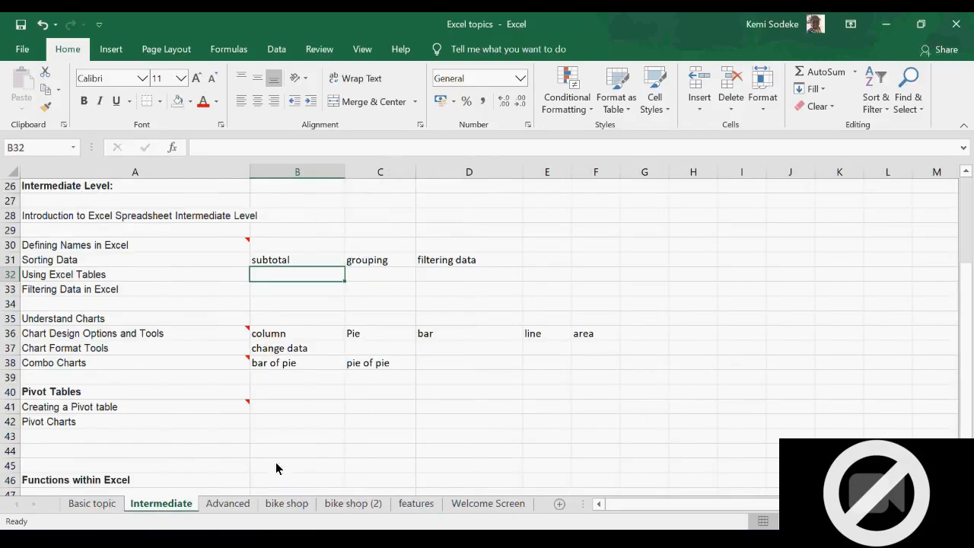
{"action": "left_click", "coordinate": [417, 505]}
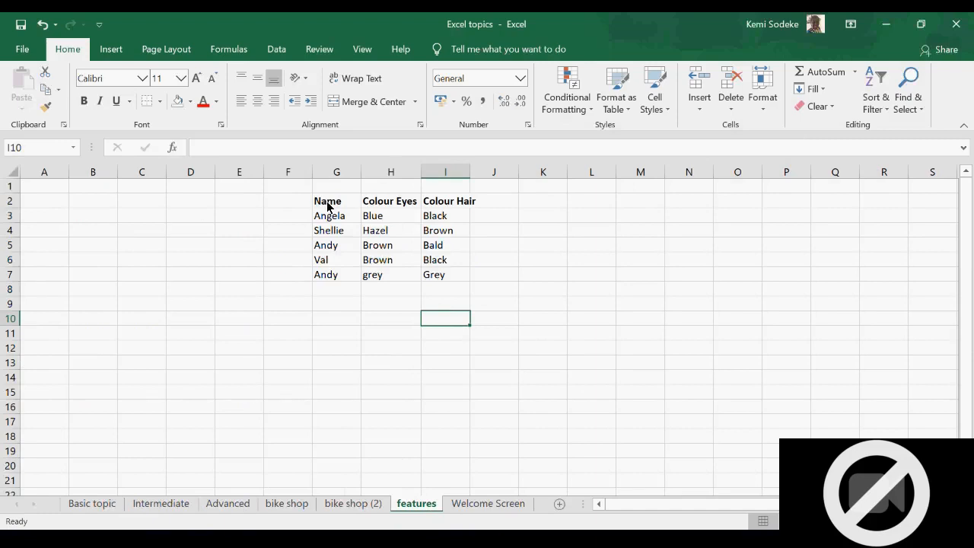
- Add a filter to the table in G2:I7 and view the filter choices for Colour Hair
{"action": "left_click_drag", "start_coordinate": [328, 205], "coordinate": [445, 276]}
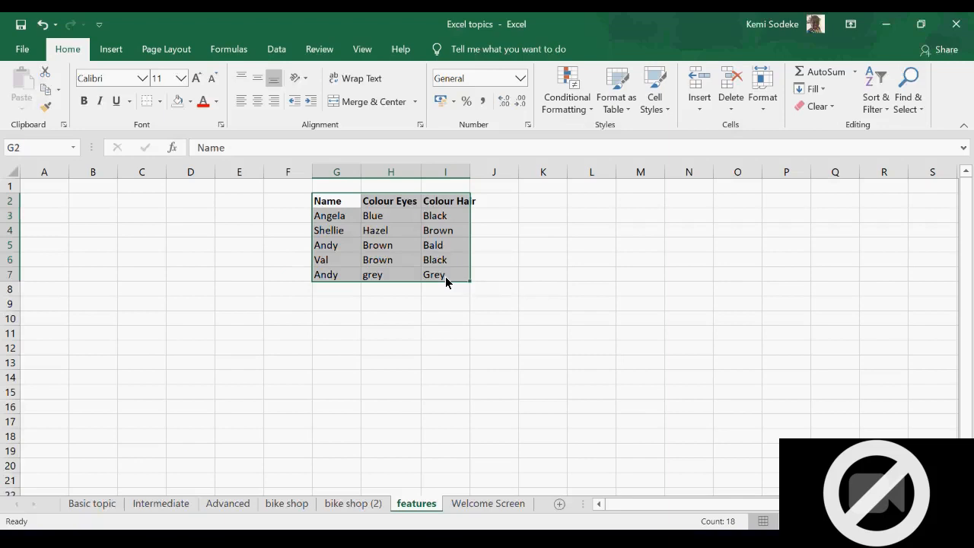
{"action": "left_click", "coordinate": [283, 49]}
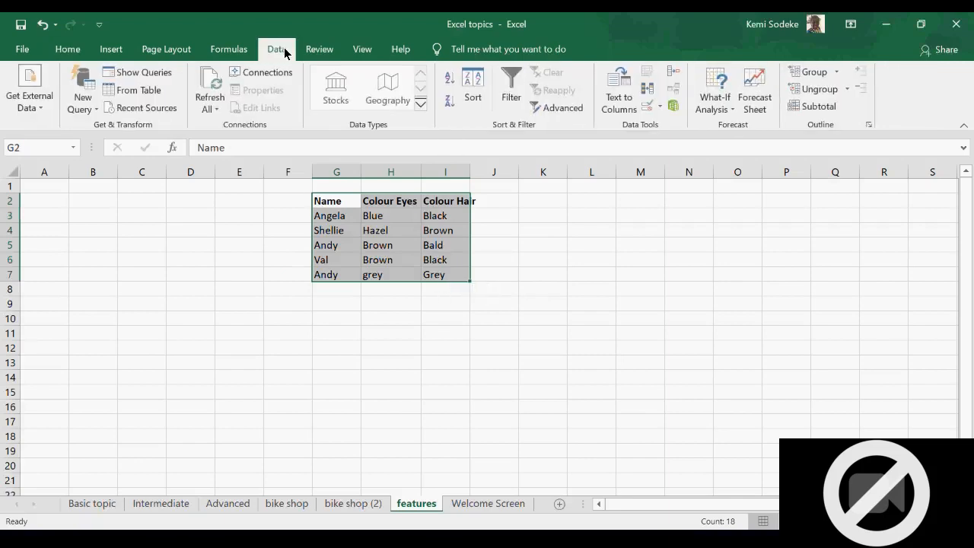
{"action": "left_click", "coordinate": [512, 77]}
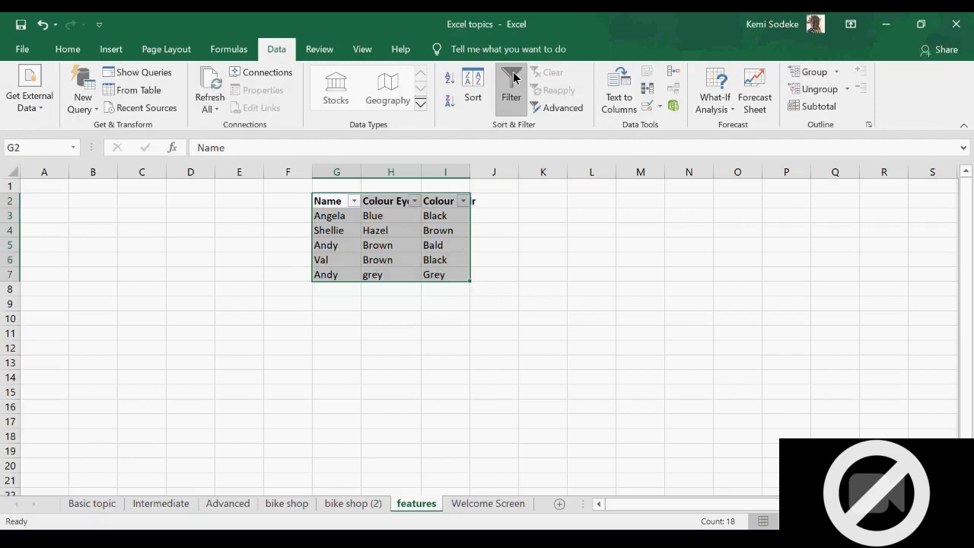
{"action": "left_click", "coordinate": [565, 249]}
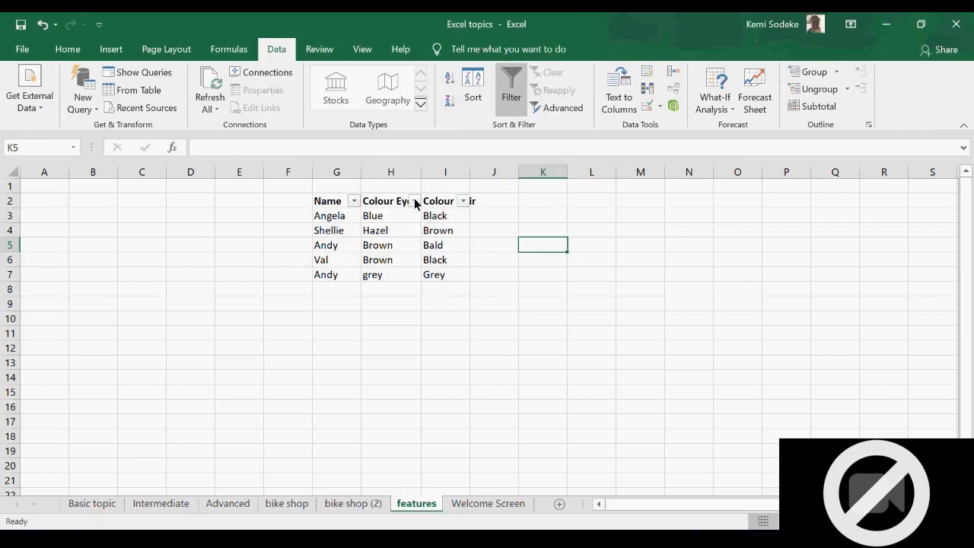
{"action": "left_click", "coordinate": [464, 201]}
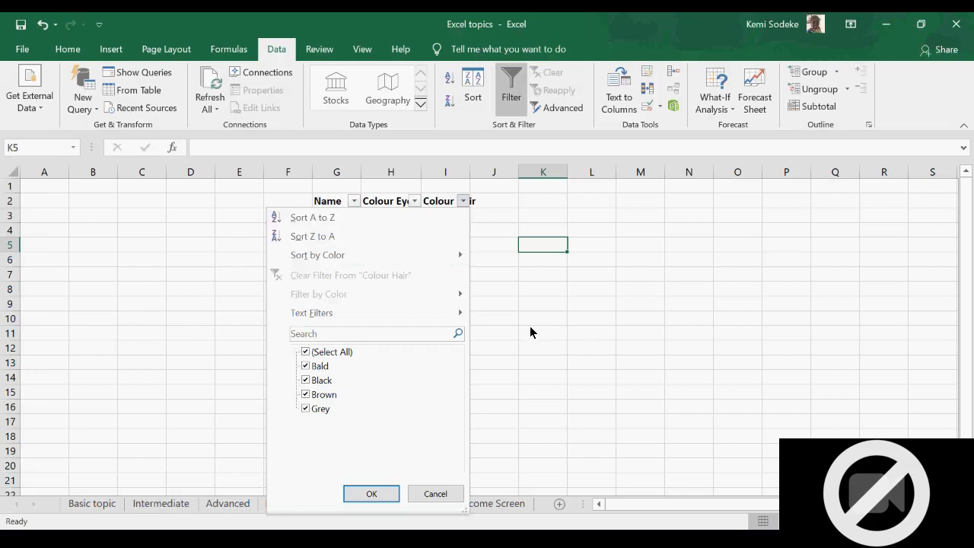
{"action": "key", "text": "Escape"}
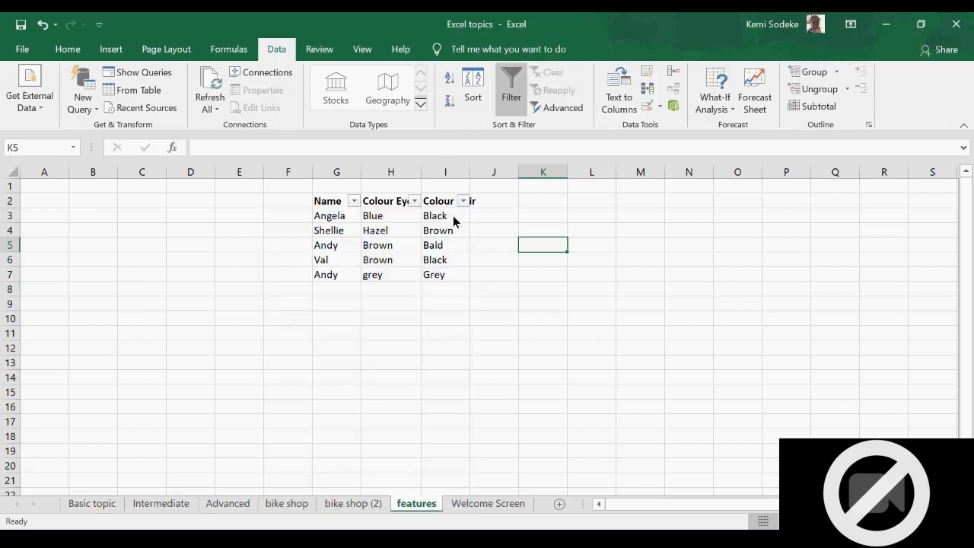
- Widen columns I and H so the Colour Hair and Colour Eyes headers fit beside their filter arrows
{"action": "left_click_drag", "start_coordinate": [469, 172], "coordinate": [502, 176]}
{"action": "left_click_drag", "start_coordinate": [421, 172], "coordinate": [459, 173]}
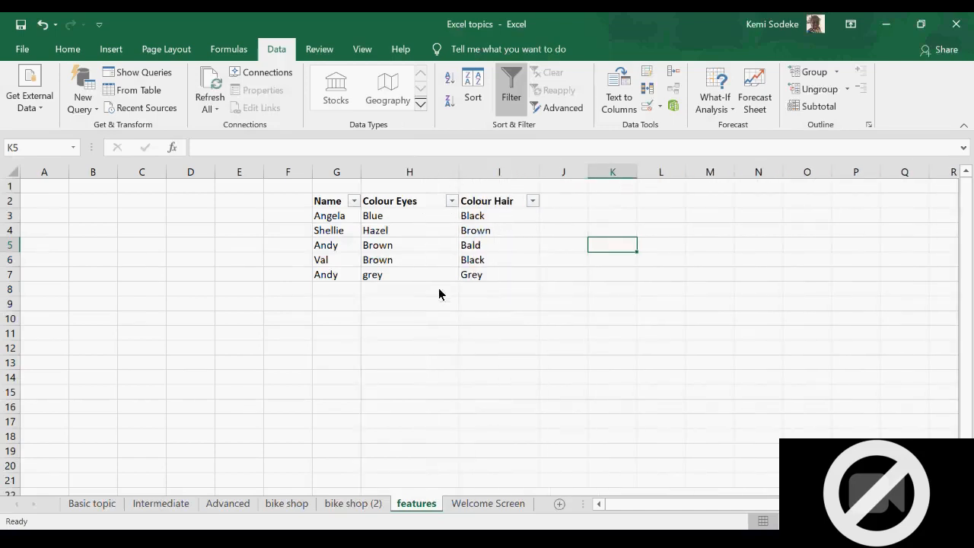
- Sort the features table A to Z by Colour Eyes and re-sort it A to Z by Name
{"action": "left_click", "coordinate": [451, 201]}
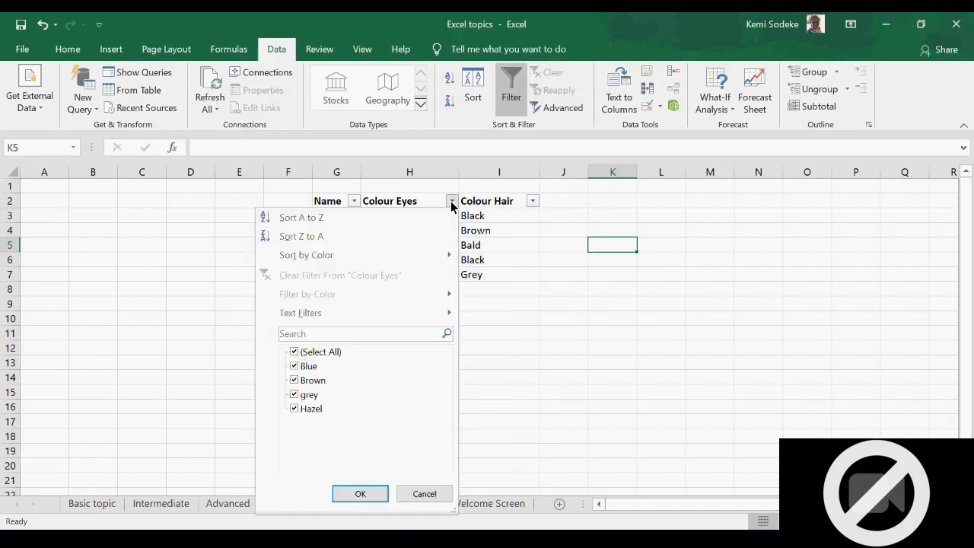
{"action": "left_click", "coordinate": [313, 218]}
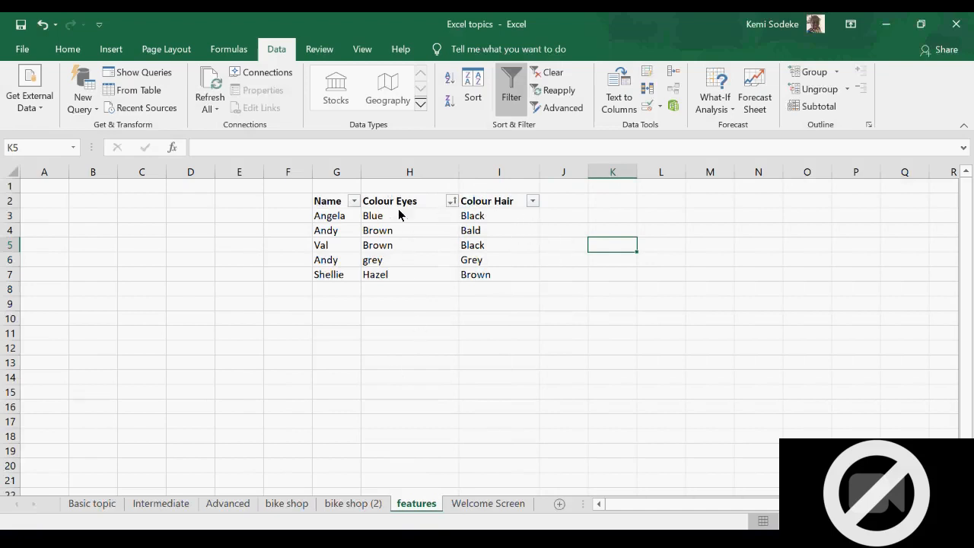
{"action": "left_click", "coordinate": [354, 201]}
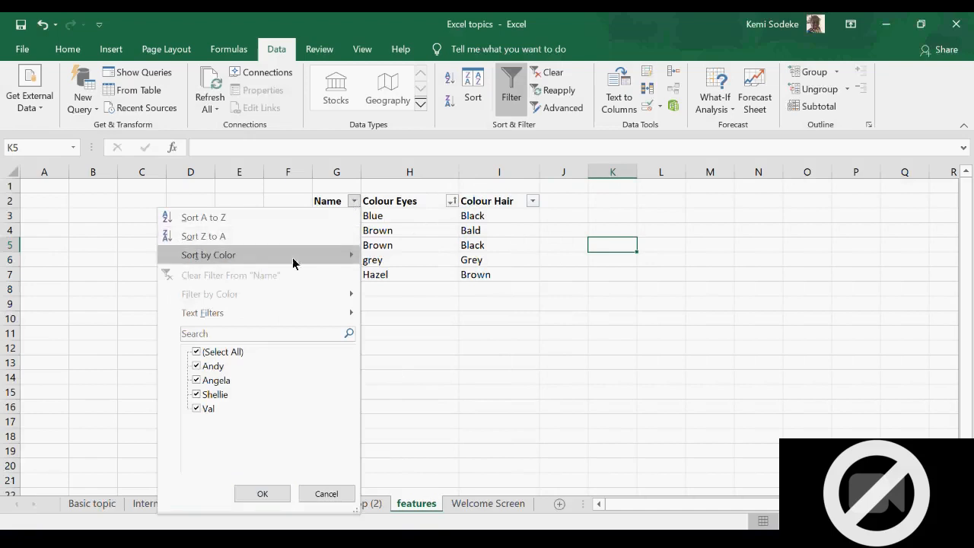
{"action": "left_click", "coordinate": [223, 217]}
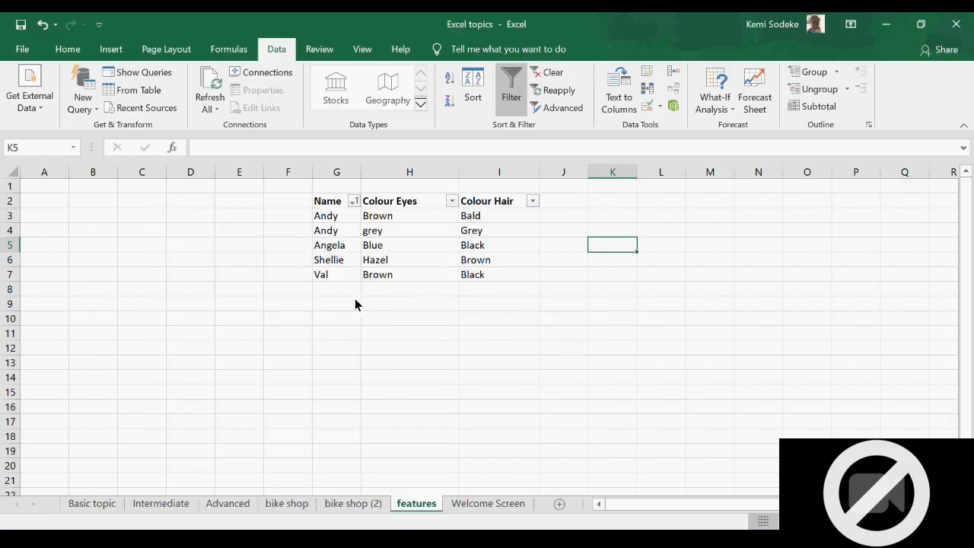
- Replace the shortened first name in G4 with its full form
{"action": "left_click", "coordinate": [336, 231]}
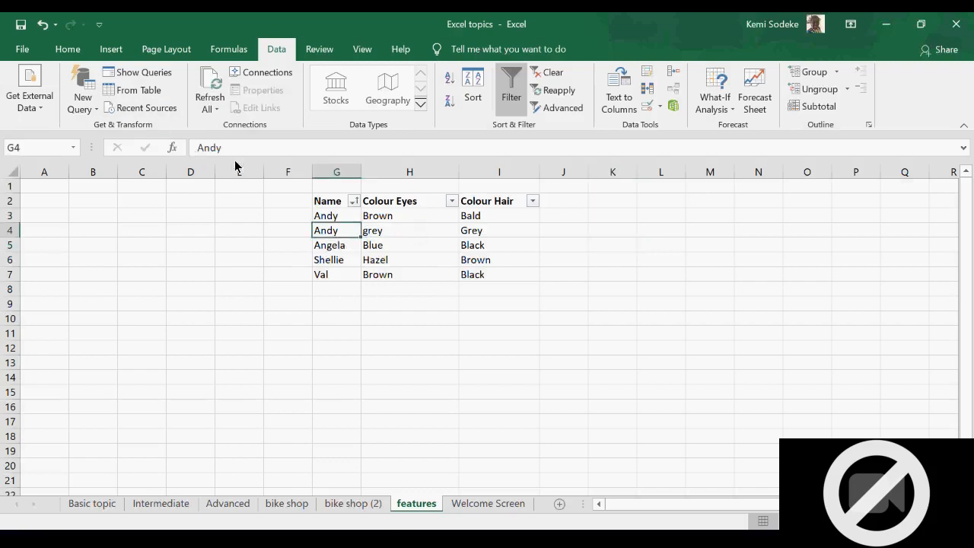
{"action": "left_click_drag", "start_coordinate": [210, 148], "coordinate": [222, 148]}
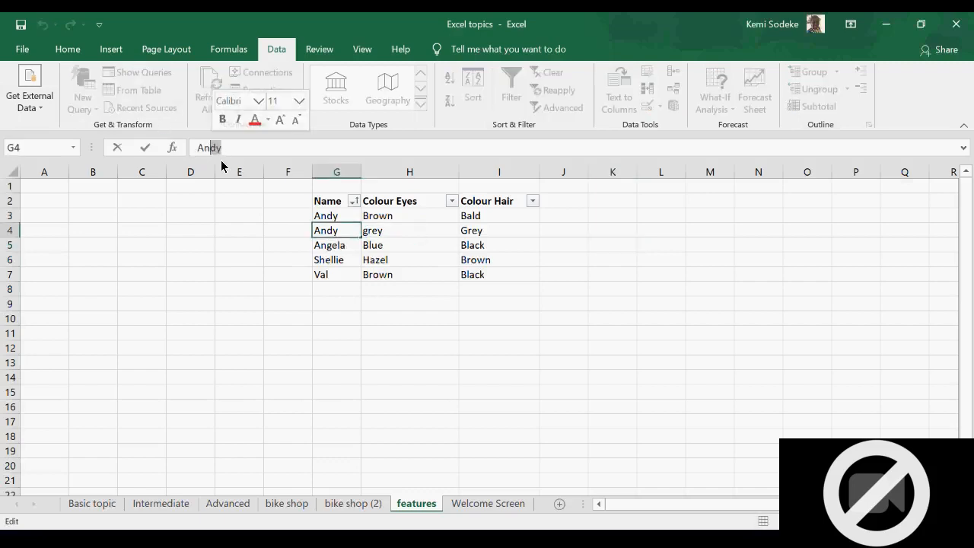
{"action": "type", "text": "drew"}
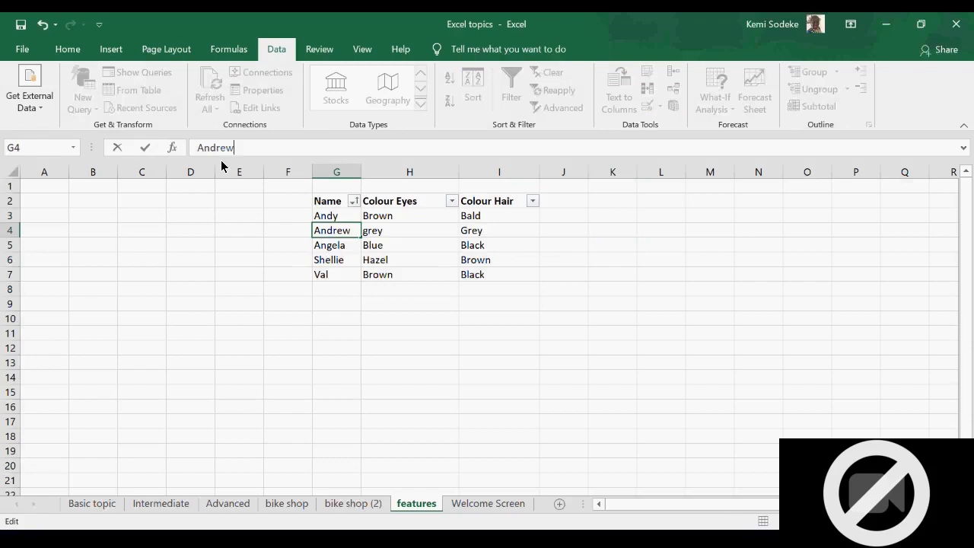
{"action": "key", "text": "Return"}
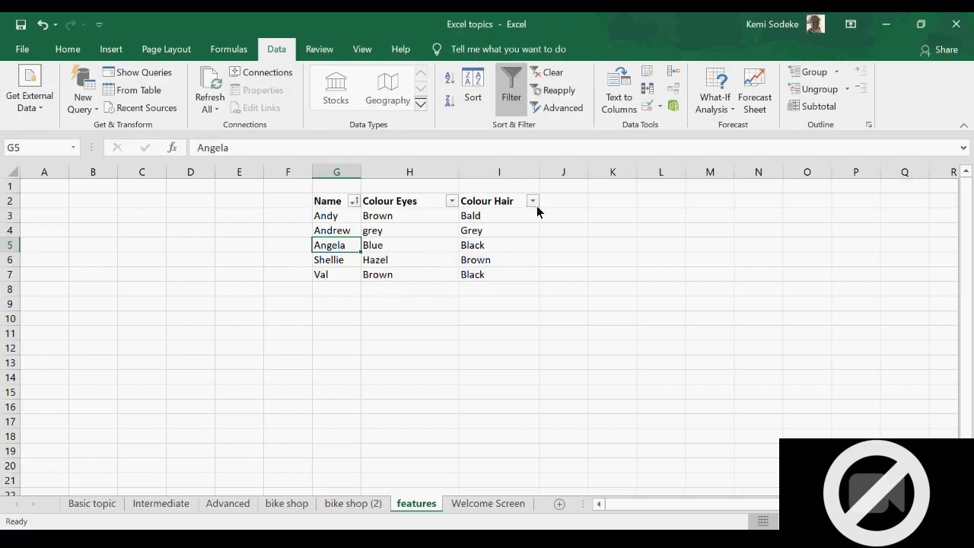
- Select the table in G2:I7 and view its sort criteria in the Sort dialog
{"action": "left_click", "coordinate": [452, 201]}
{"action": "left_click", "coordinate": [499, 214]}
{"action": "left_click", "coordinate": [330, 204]}
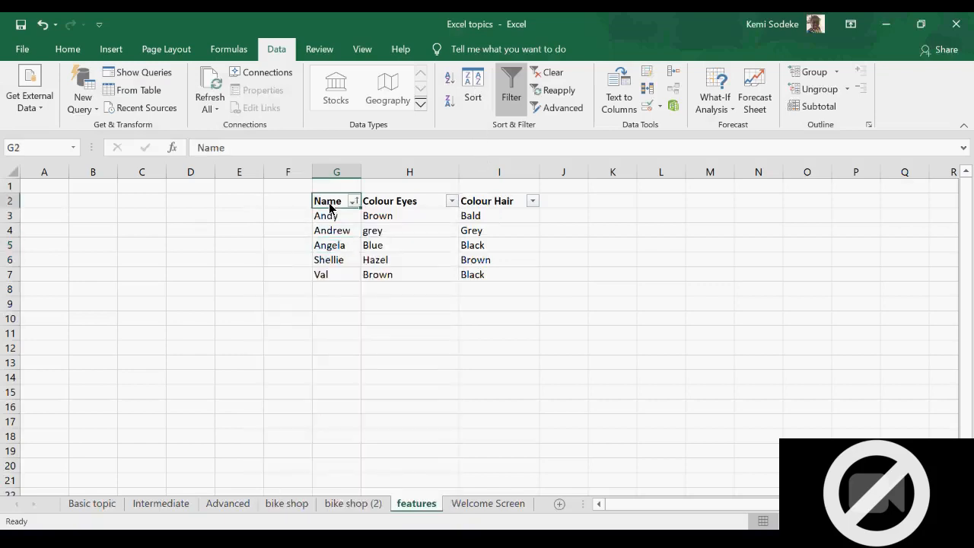
{"action": "left_click_drag", "start_coordinate": [392, 201], "coordinate": [404, 276]}
{"action": "left_click_drag", "start_coordinate": [340, 207], "coordinate": [504, 274]}
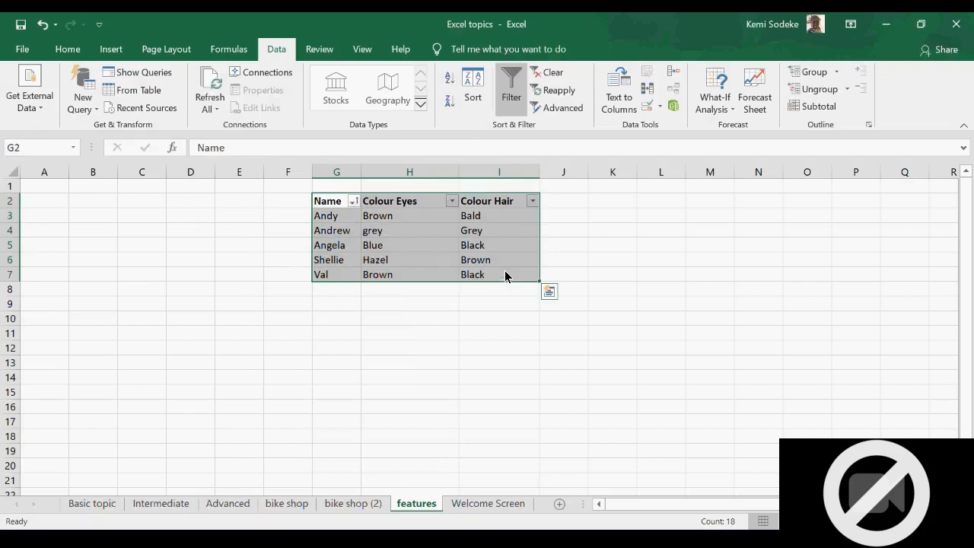
{"action": "left_click", "coordinate": [478, 85]}
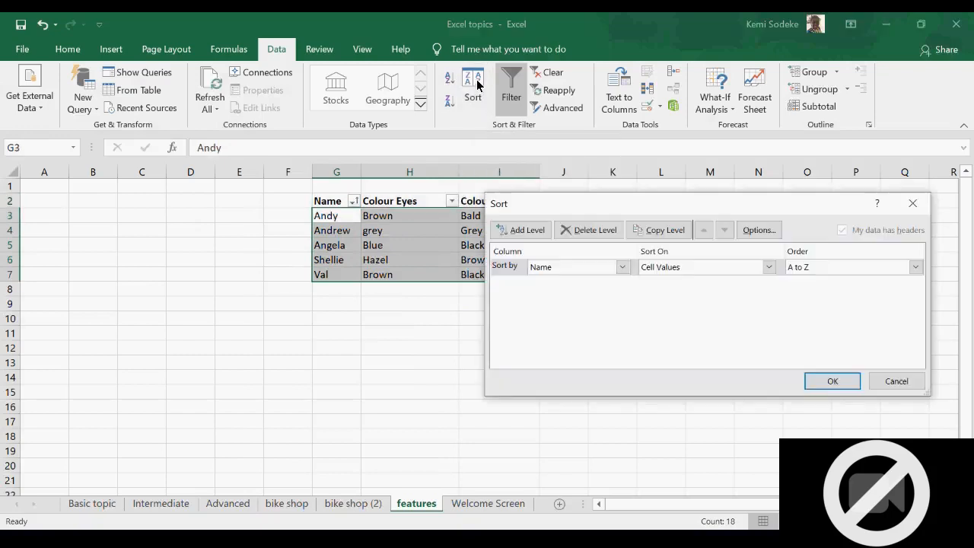
{"action": "left_click_drag", "start_coordinate": [618, 213], "coordinate": [629, 289]}
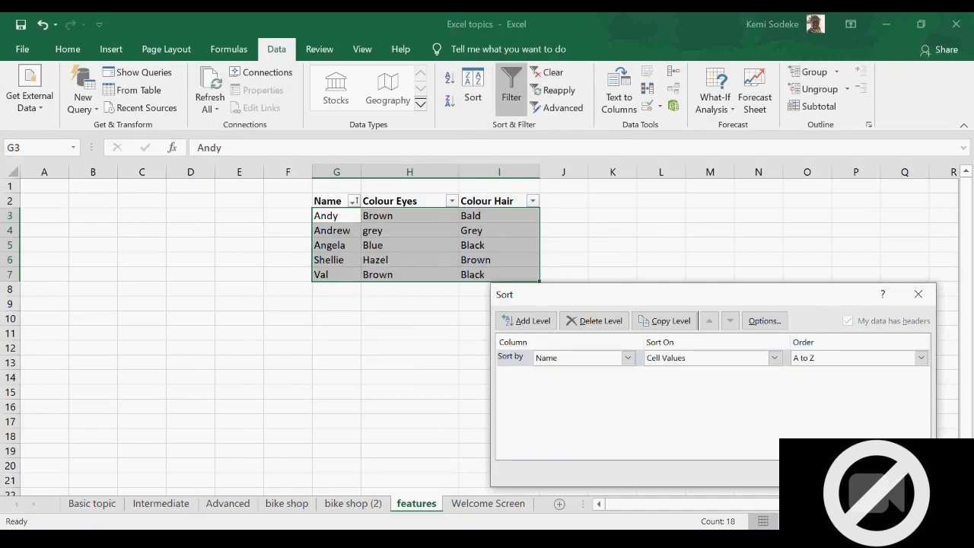
{"action": "key", "text": "Return"}
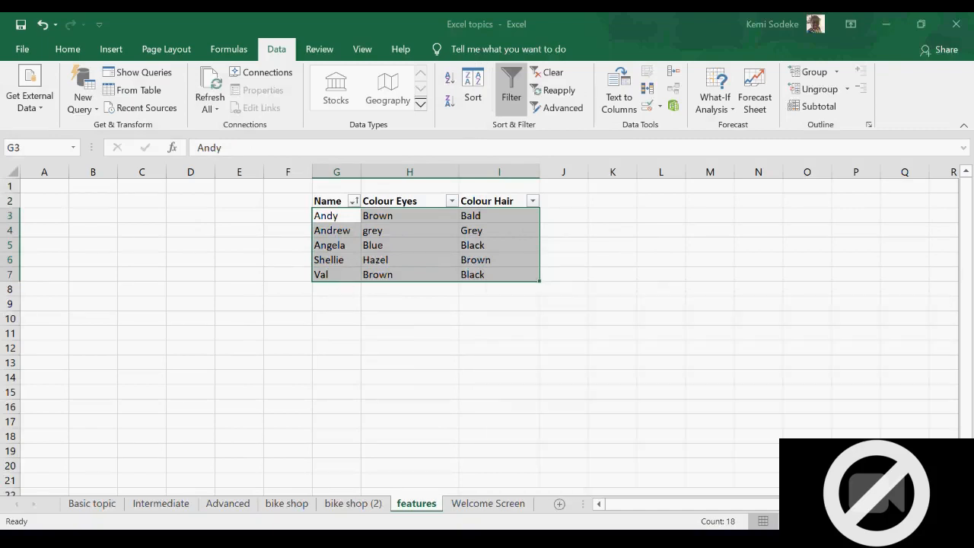
{"action": "left_click", "coordinate": [411, 322]}
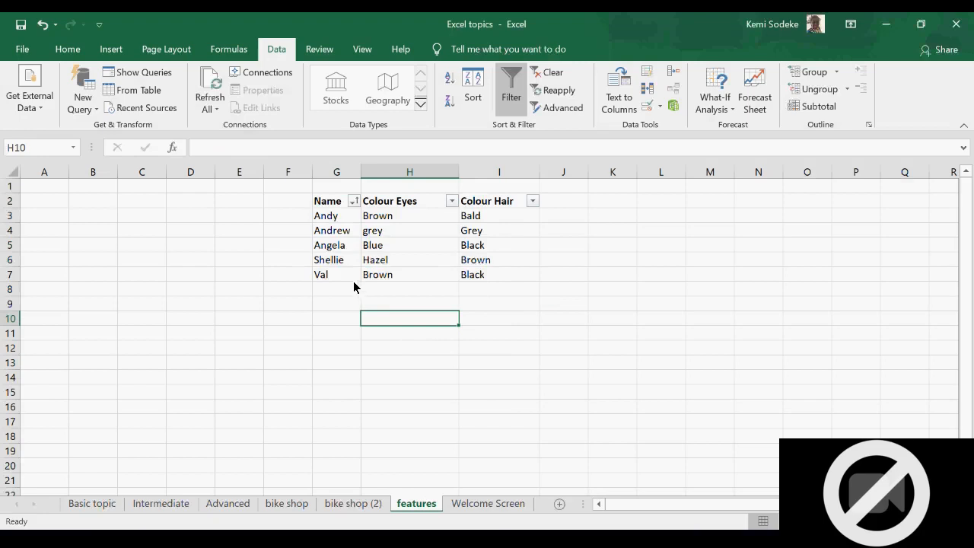
- Move G4:I7 down one row and fill the name from G3 into the freed cell G4
{"action": "left_click_drag", "start_coordinate": [344, 237], "coordinate": [485, 297]}
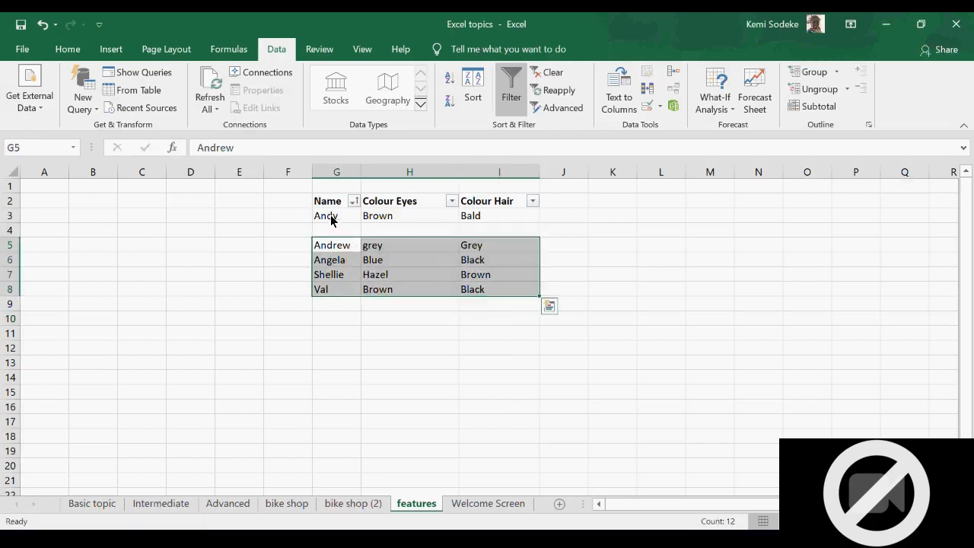
{"action": "left_click", "coordinate": [335, 219]}
{"action": "left_click_drag", "start_coordinate": [360, 224], "coordinate": [363, 235]}
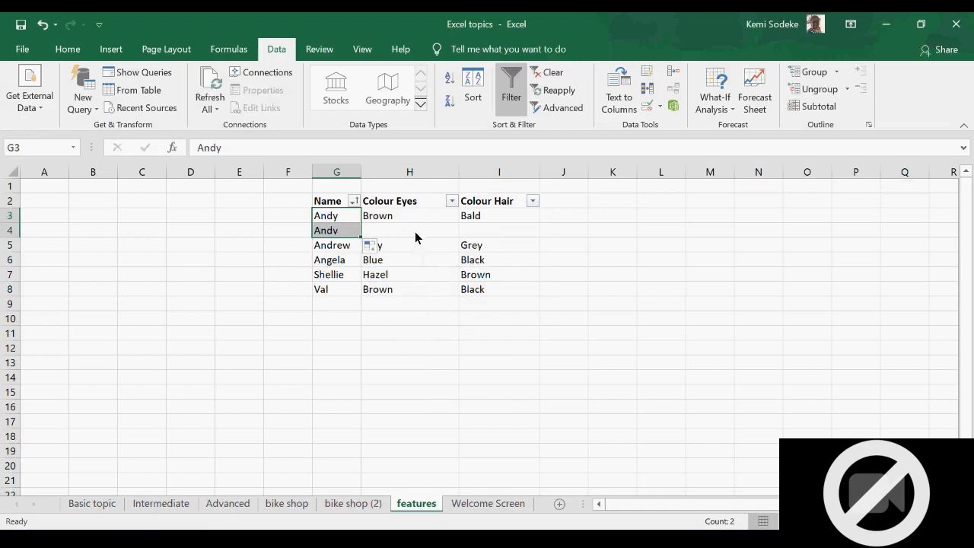
- Move G5:I8 down one row and fill the name from G4 into G5
{"action": "left_click", "coordinate": [335, 247]}
{"action": "key", "text": "ctrl+shift+Right"}
{"action": "key", "text": "ctrl+shift+Down"}
{"action": "left_click_drag", "start_coordinate": [481, 295], "coordinate": [481, 311]}
{"action": "left_click", "coordinate": [343, 233]}
{"action": "left_click_drag", "start_coordinate": [360, 236], "coordinate": [363, 248]}
- Enter eye and hair colours for the two added rows: White and Red in H4:I4, Purple and Blonde in H5:I5
{"action": "left_click", "coordinate": [398, 229]}
{"action": "type", "text": "White"}
{"action": "key", "text": "Tab"}
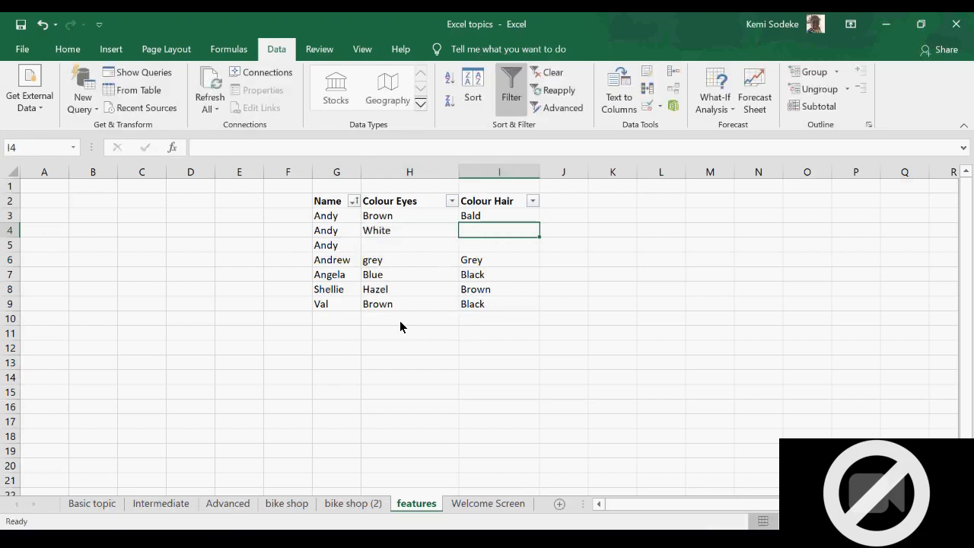
{"action": "type", "text": "Red"}
{"action": "key", "text": "Return"}
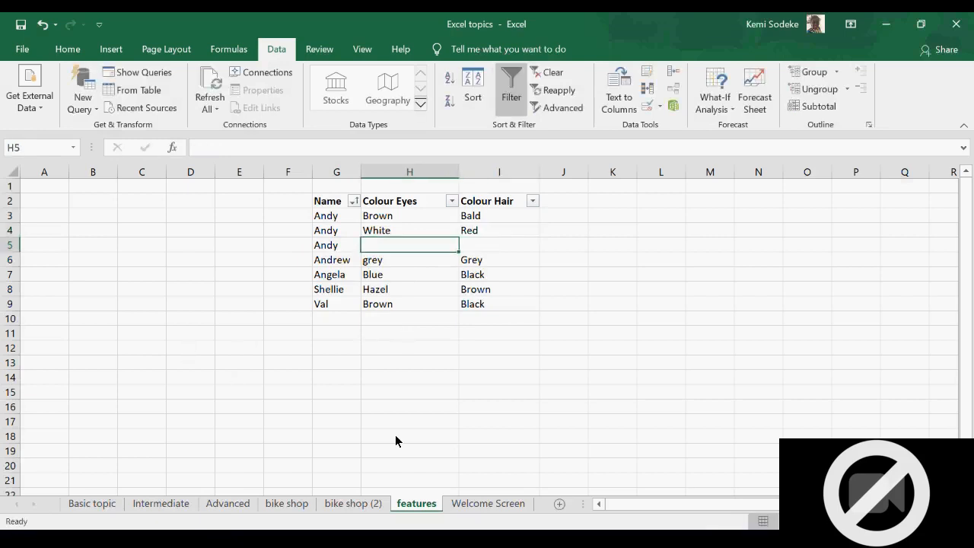
{"action": "type", "text": "Purple"}
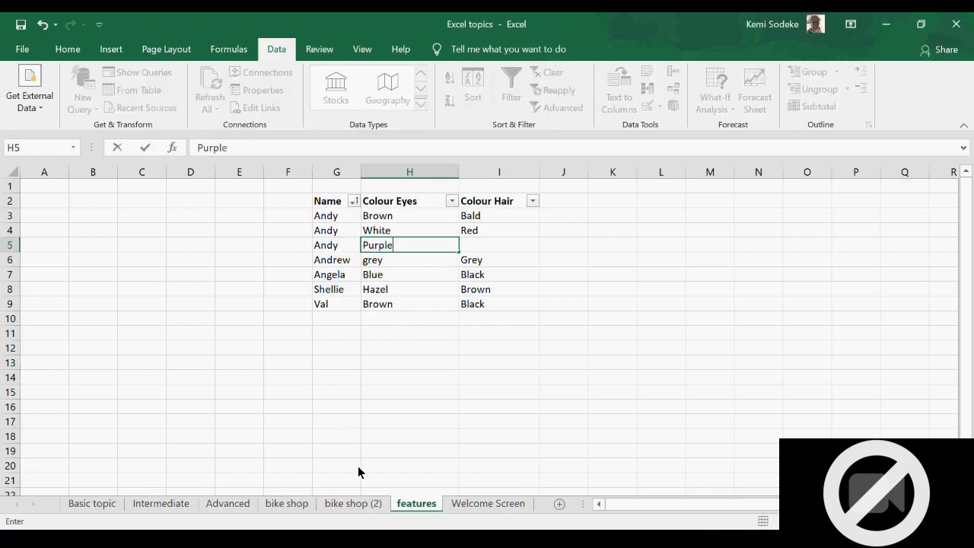
{"action": "key", "text": "Tab"}
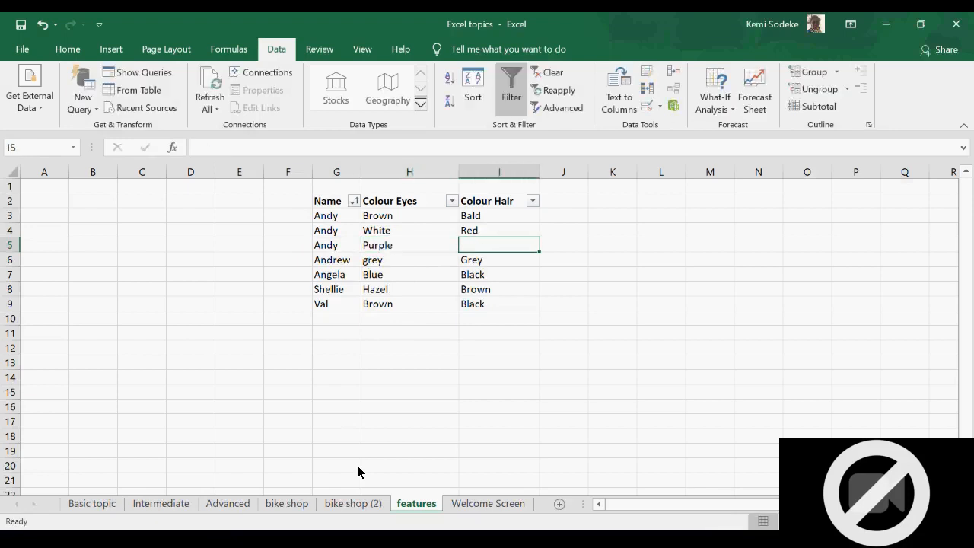
{"action": "type", "text": "Blonde"}
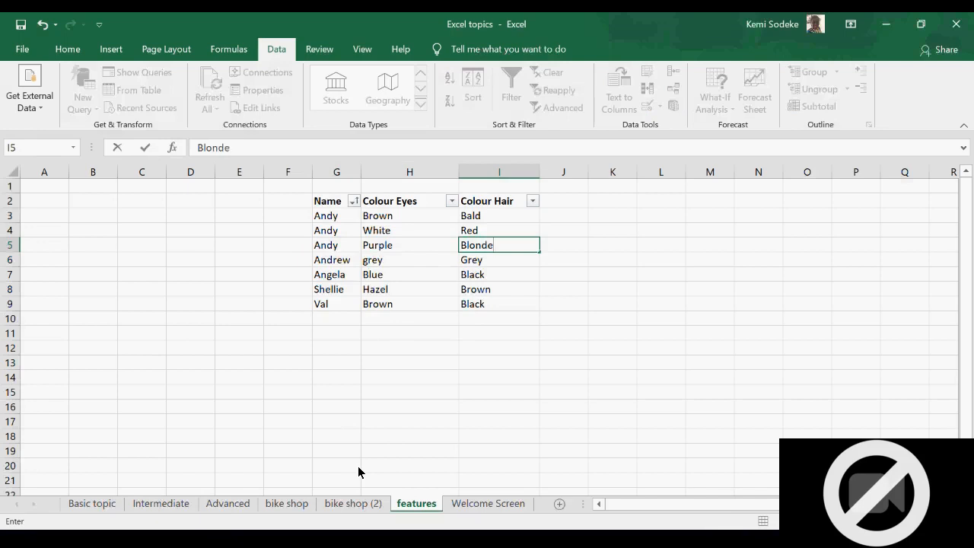
{"action": "key", "text": "Return"}
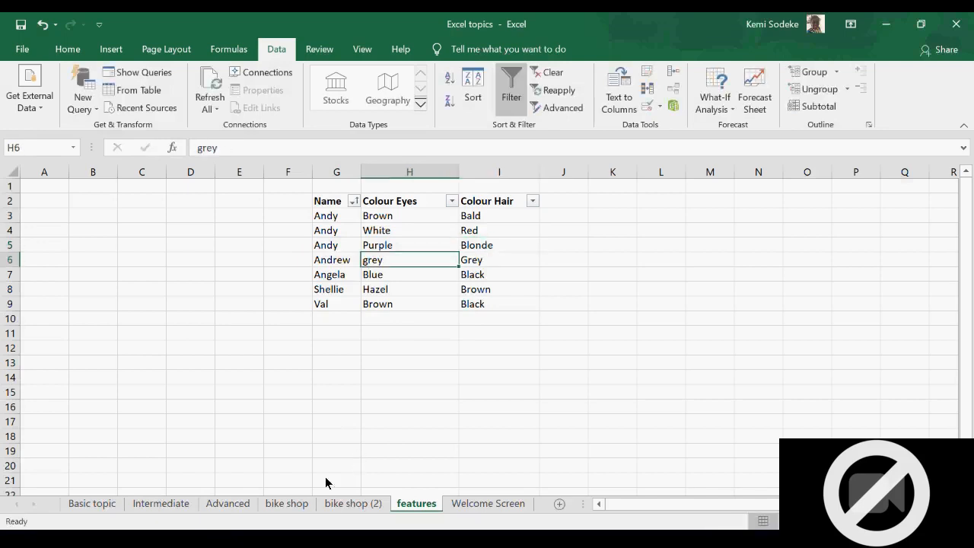
- Move the White/Red record from row 4 to row 10 and shift the records below it to leave row 6 of the table empty
{"action": "left_click_drag", "start_coordinate": [324, 230], "coordinate": [477, 293]}
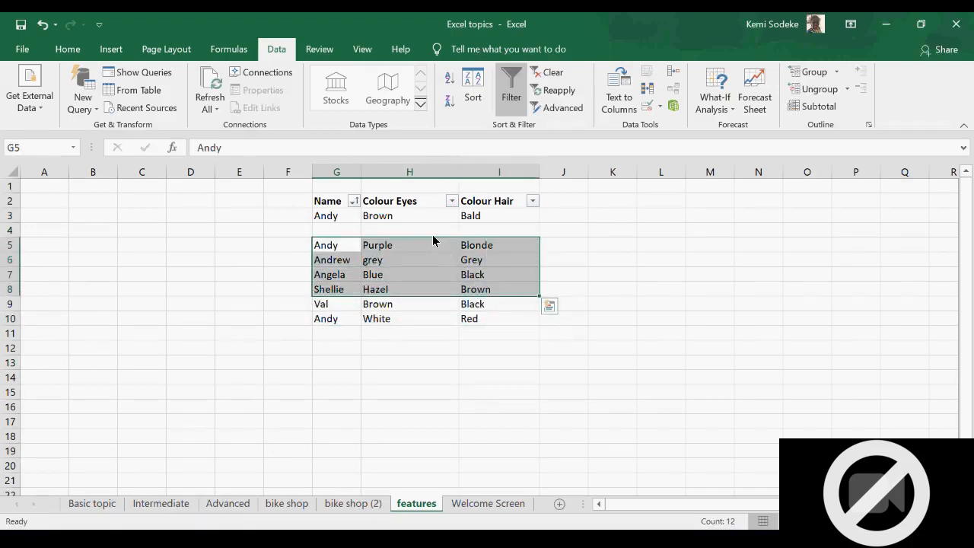
{"action": "left_click_drag", "start_coordinate": [431, 238], "coordinate": [430, 231]}
{"action": "left_click_drag", "start_coordinate": [328, 260], "coordinate": [490, 295]}
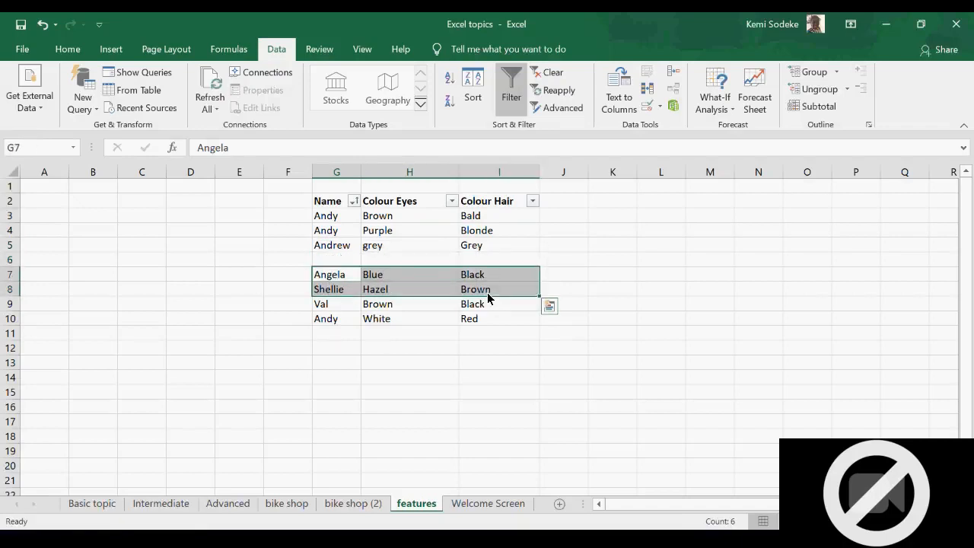
- Fill row 6 of the table with a new first name, Blue eyes and yellow hair
{"action": "left_click", "coordinate": [341, 263]}
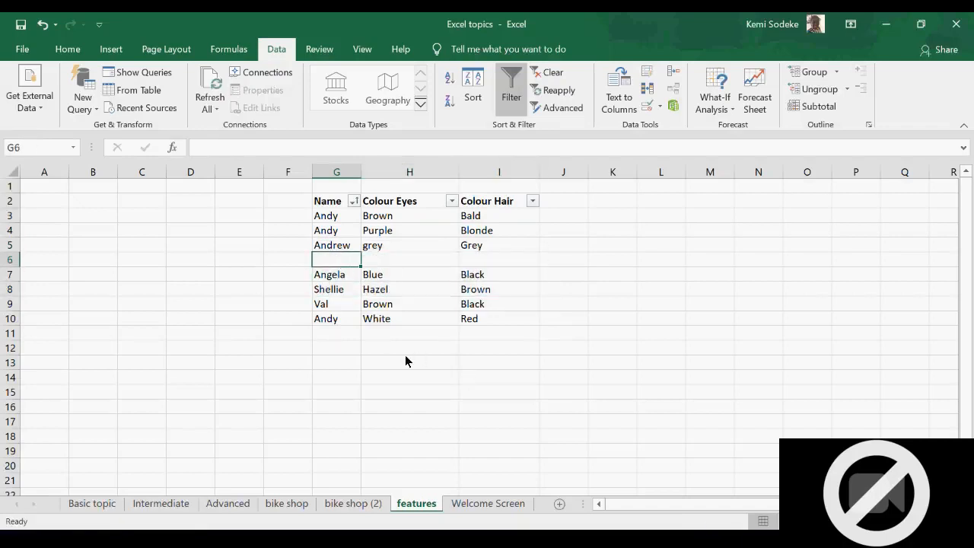
{"action": "type", "text": "Jackie"}
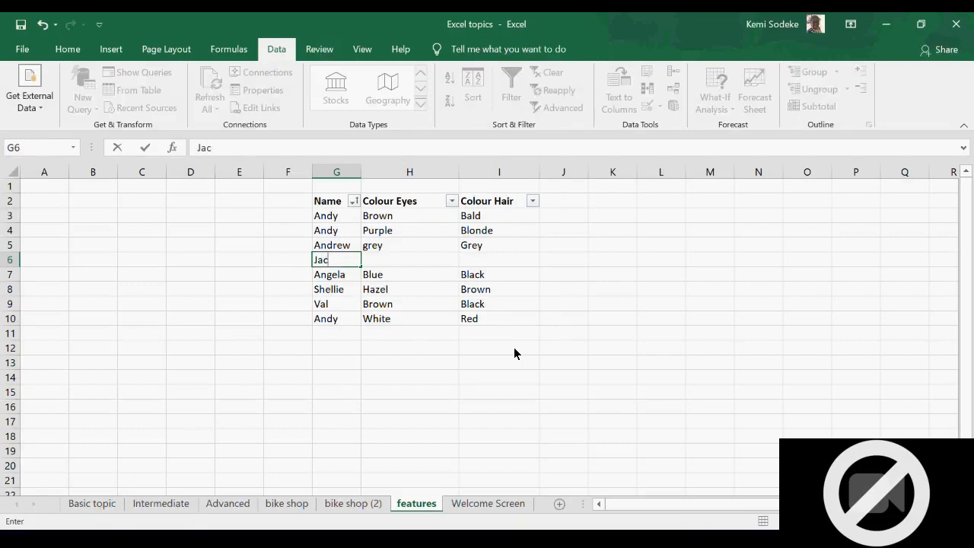
{"action": "key", "text": "Tab"}
{"action": "type", "text": "Blue"}
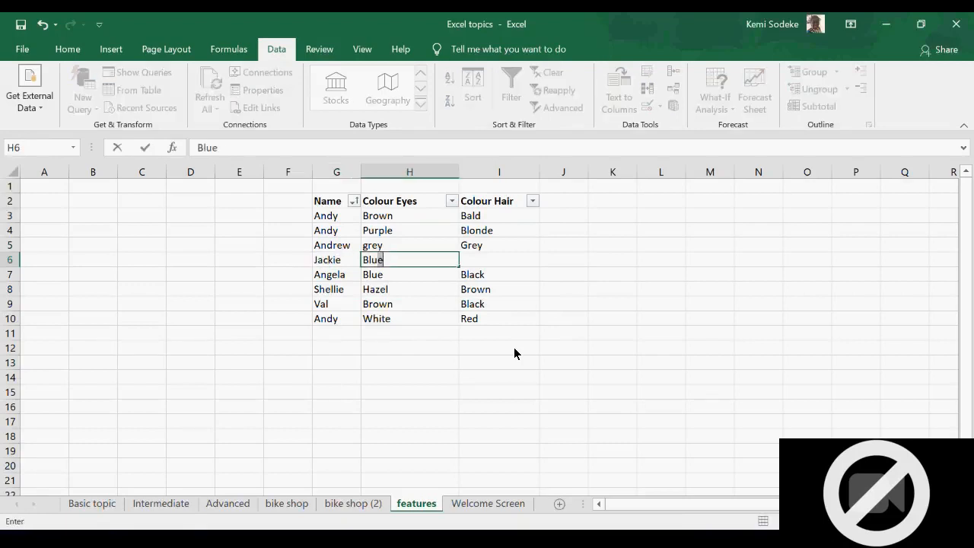
{"action": "key", "text": "Tab"}
{"action": "type", "text": "yellow"}
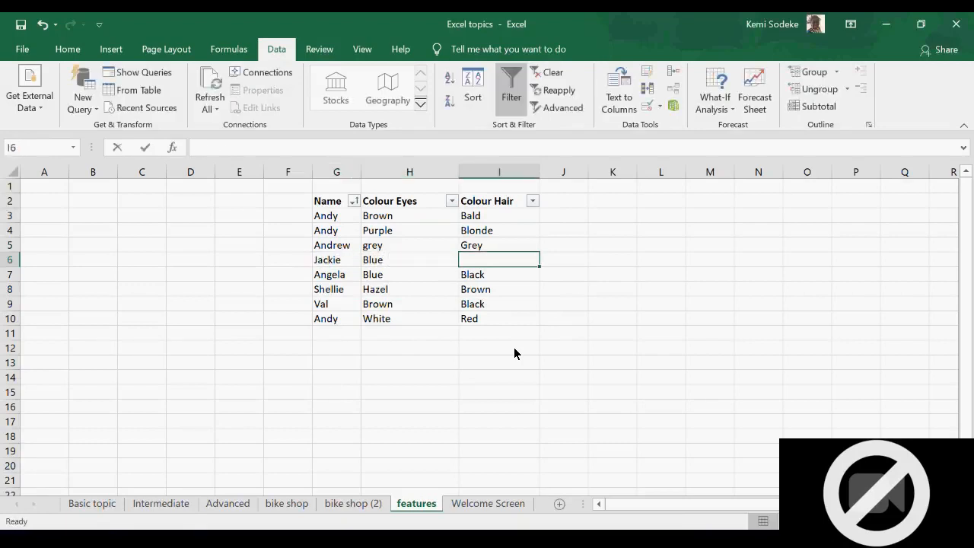
{"action": "key", "text": "Return"}
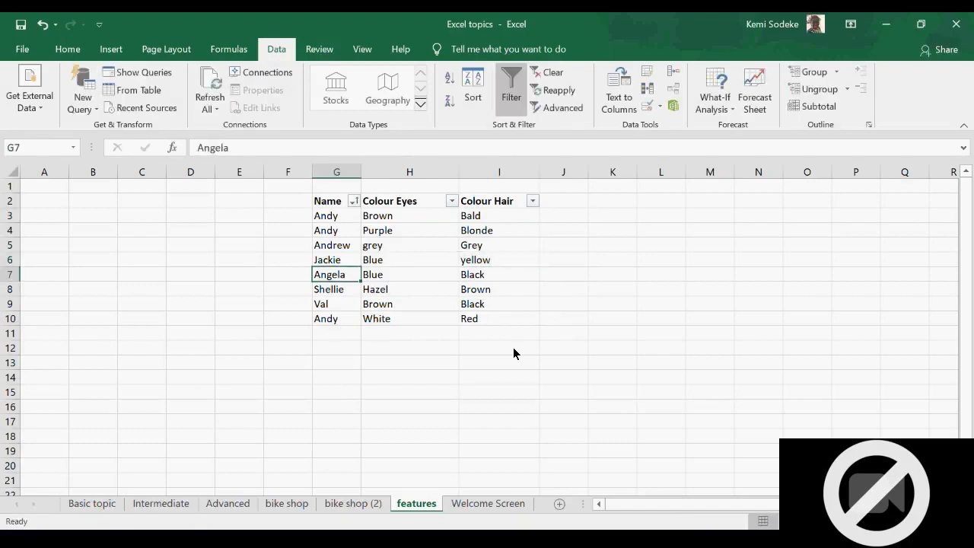
- Add a record in G11:I11 with a first name, Grey eyes and Brown hair, and widen column G slightly
{"action": "left_click", "coordinate": [331, 335]}
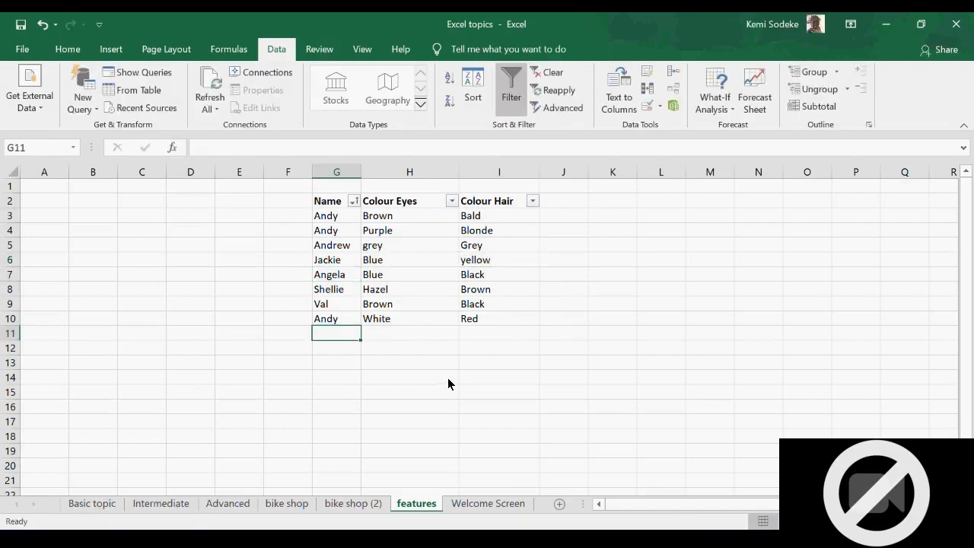
{"action": "type", "text": "James"}
{"action": "key", "text": "Tab"}
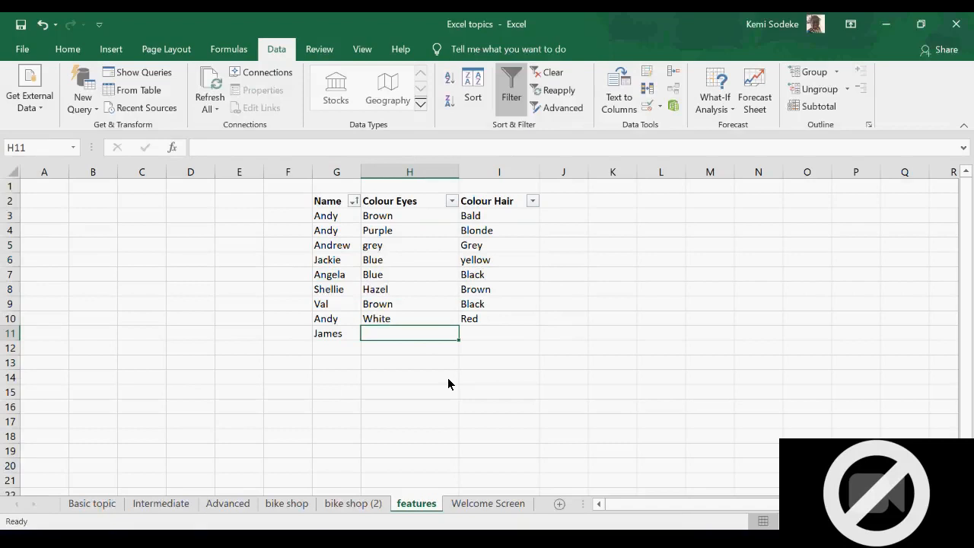
{"action": "type", "text": "Grey"}
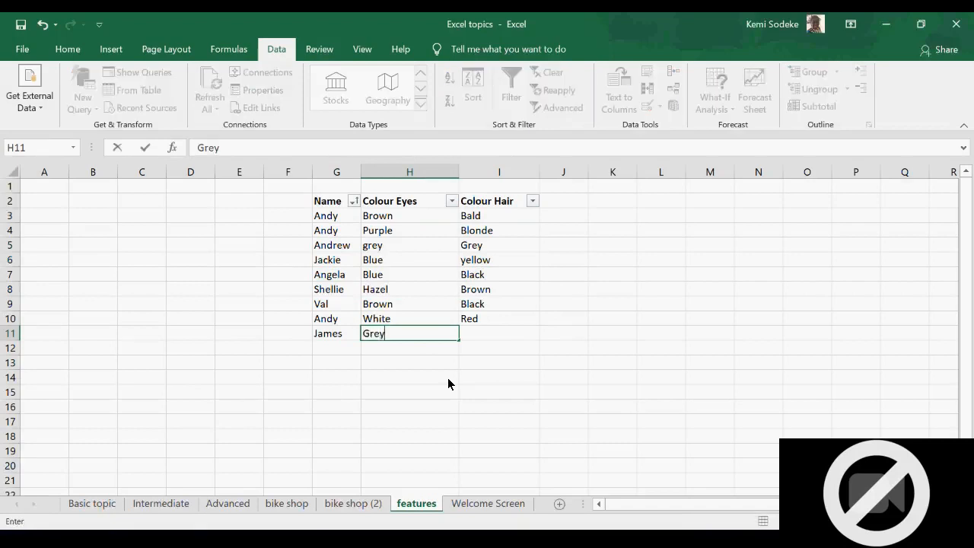
{"action": "key", "text": "Tab"}
{"action": "type", "text": "Brown"}
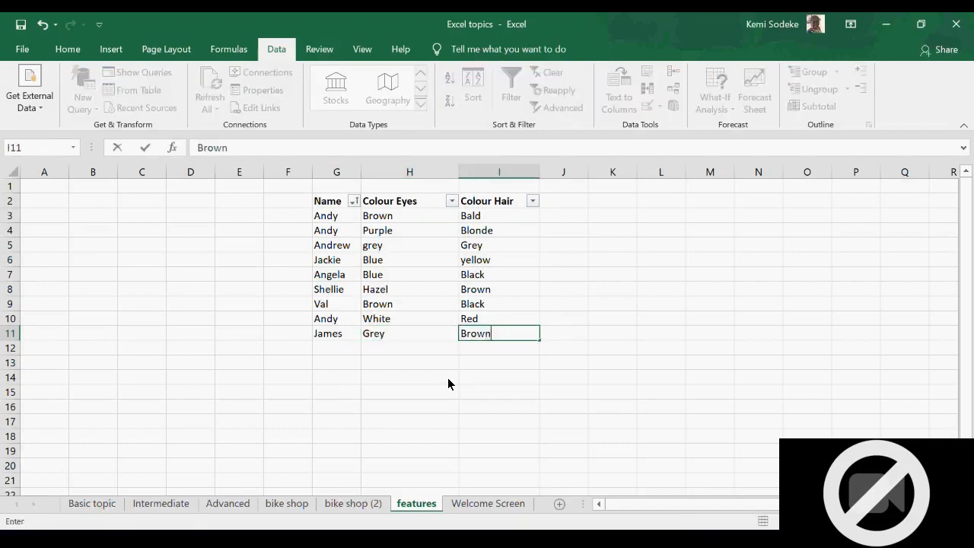
{"action": "key", "text": "Return"}
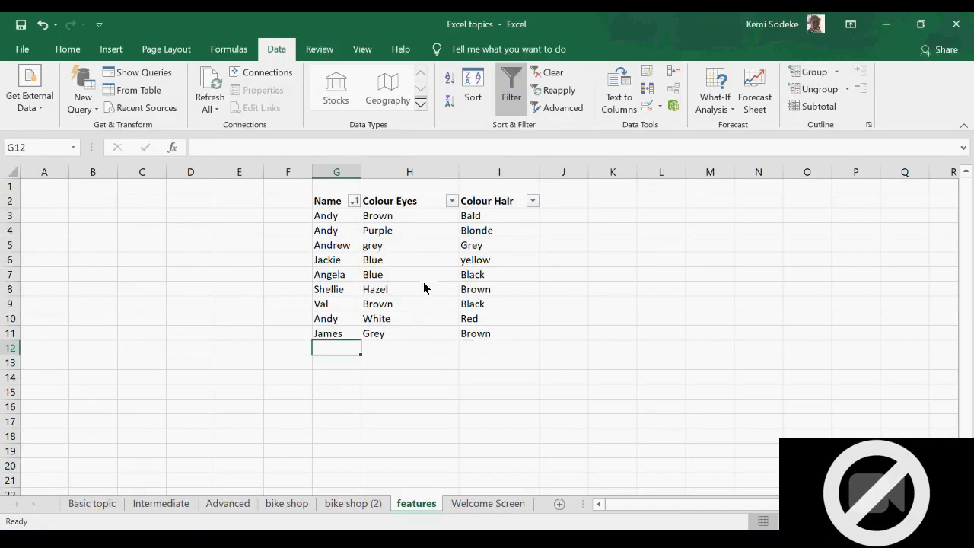
{"action": "left_click_drag", "start_coordinate": [361, 172], "coordinate": [373, 172]}
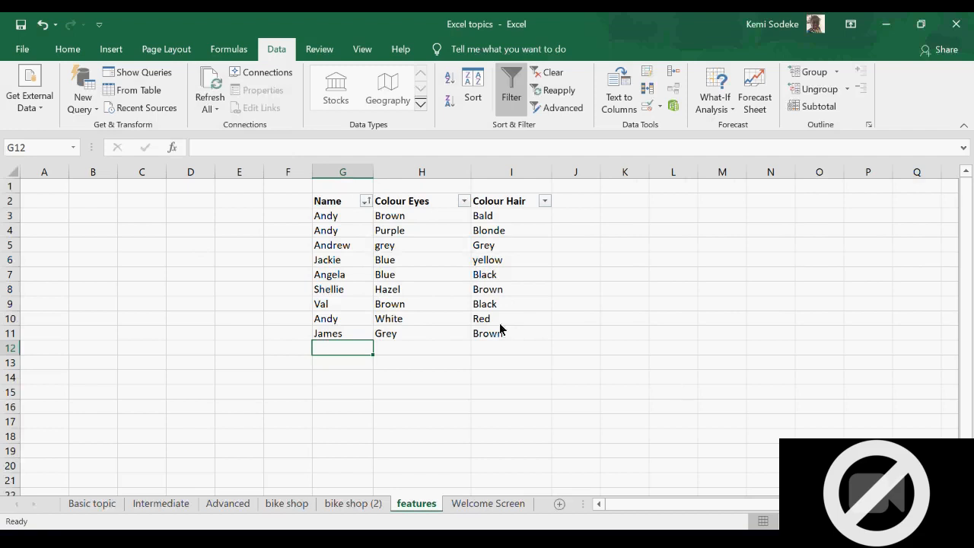
- Sort the features table G2:I11 by Colour Eyes and, as a second level, by Name, both on cell values A to Z
{"action": "left_click_drag", "start_coordinate": [340, 207], "coordinate": [506, 329]}
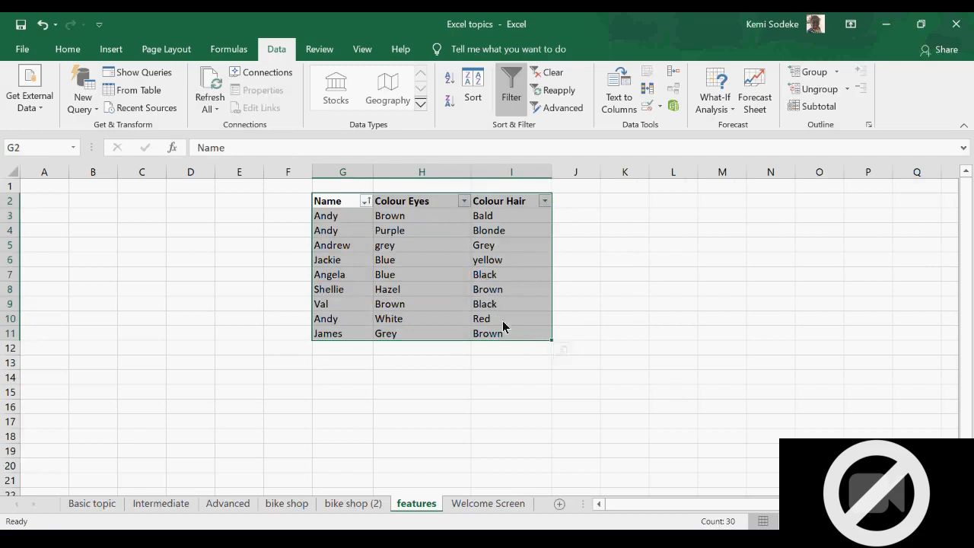
{"action": "left_click", "coordinate": [473, 85]}
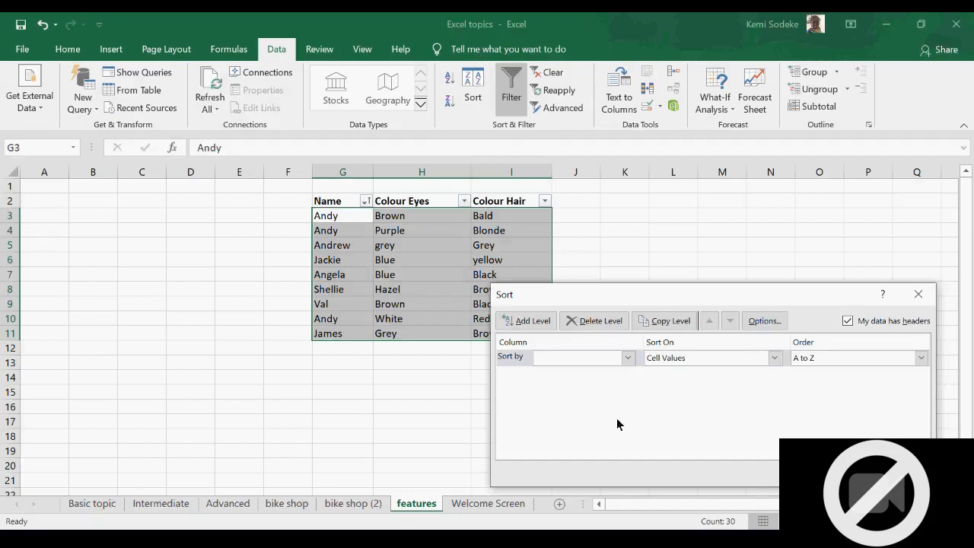
{"action": "left_click", "coordinate": [528, 321]}
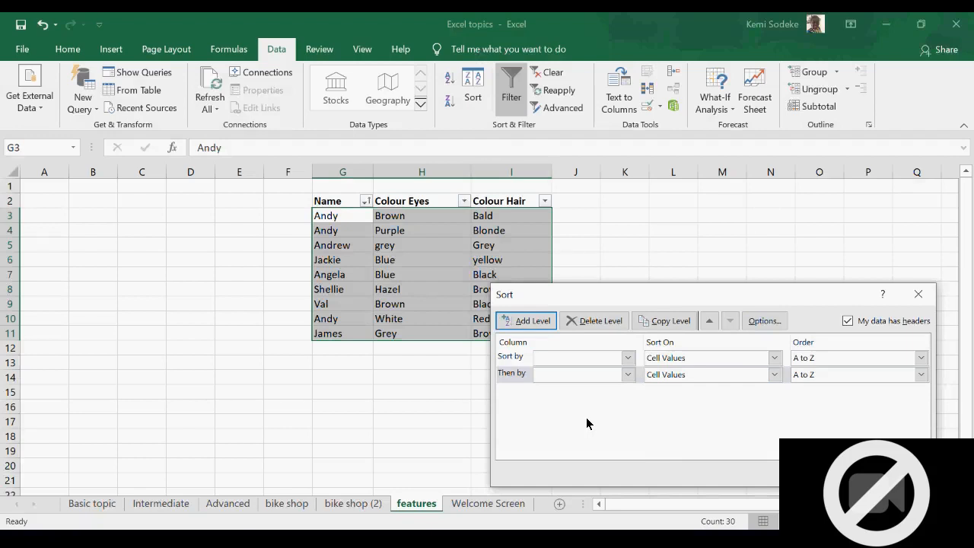
{"action": "left_click", "coordinate": [628, 358]}
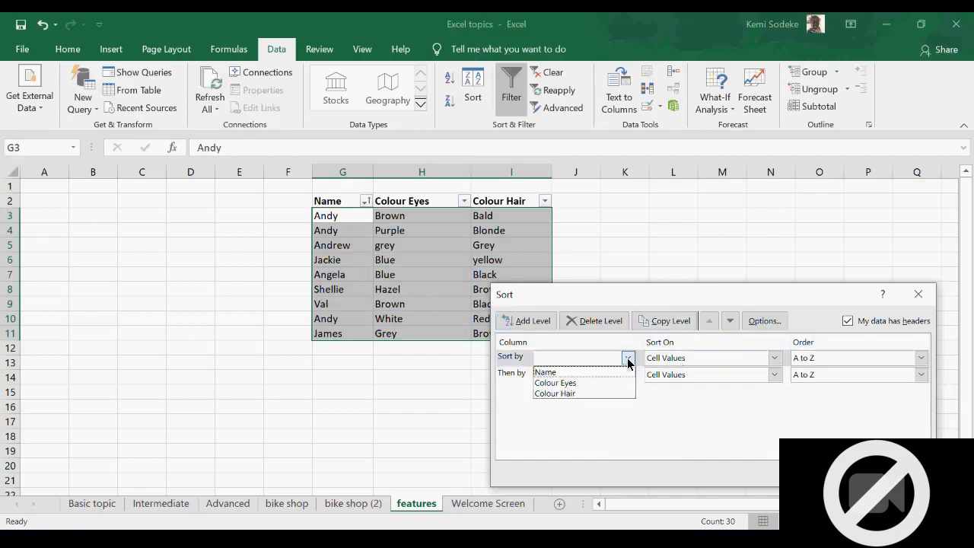
{"action": "left_click", "coordinate": [578, 383]}
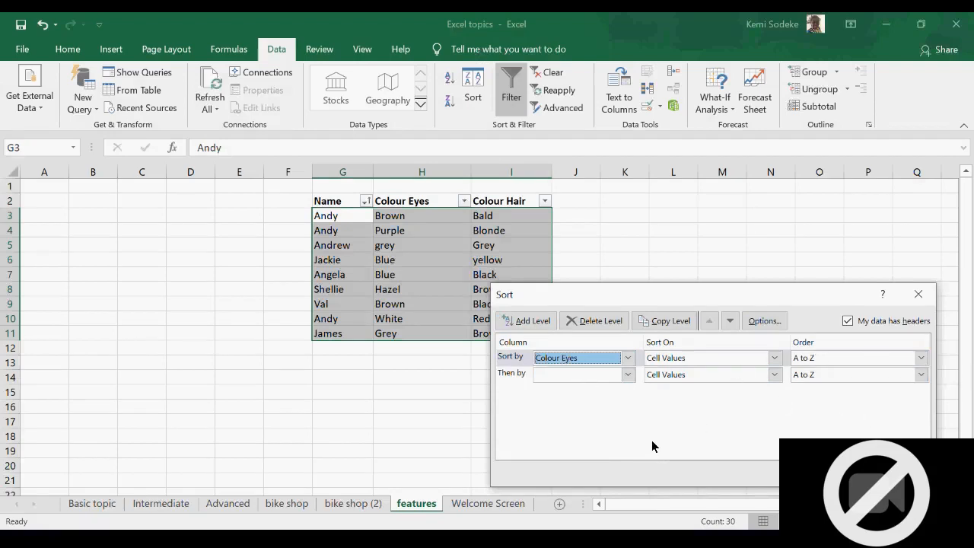
{"action": "left_click", "coordinate": [627, 375]}
{"action": "left_click", "coordinate": [582, 389]}
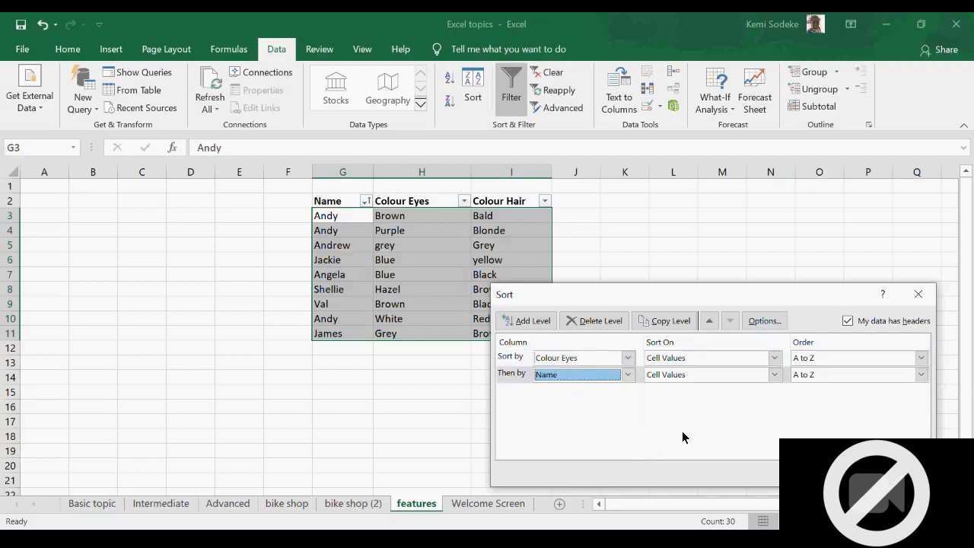
{"action": "left_click", "coordinate": [843, 474]}
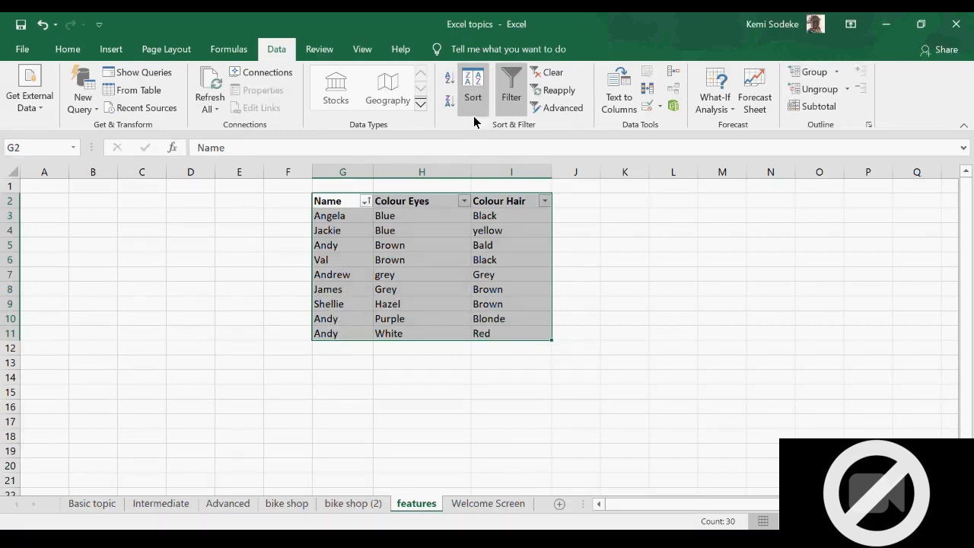
- Re-sort the features table by Name first and Colour Eyes second, and narrow column F slightly
{"action": "left_click", "coordinate": [476, 82]}
{"action": "left_click", "coordinate": [628, 358]}
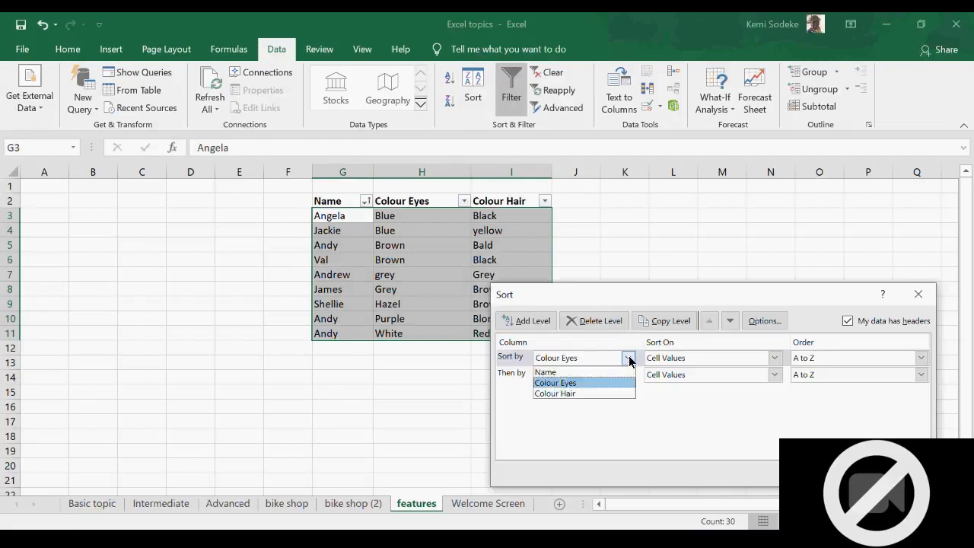
{"action": "left_click", "coordinate": [602, 372]}
{"action": "left_click", "coordinate": [627, 377]}
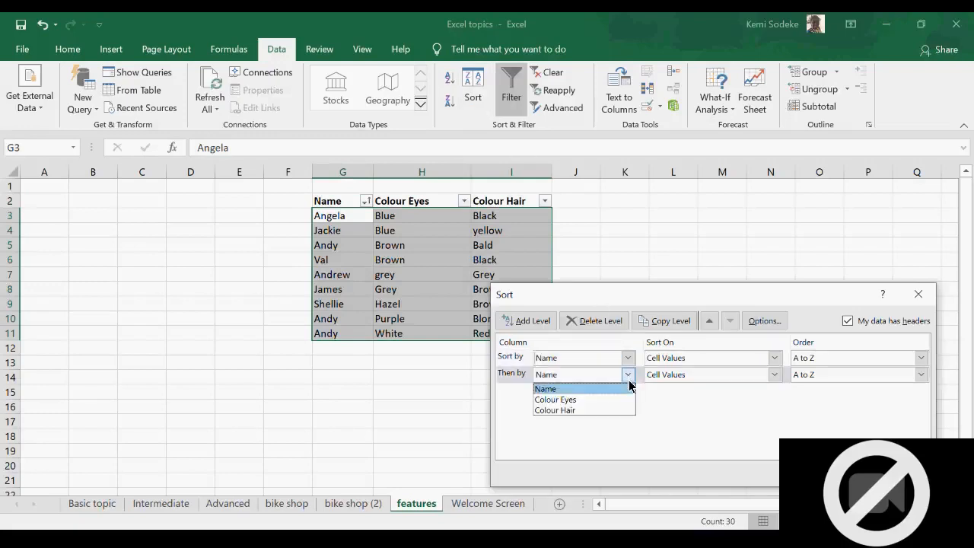
{"action": "left_click", "coordinate": [601, 402]}
{"action": "key", "text": "Return"}
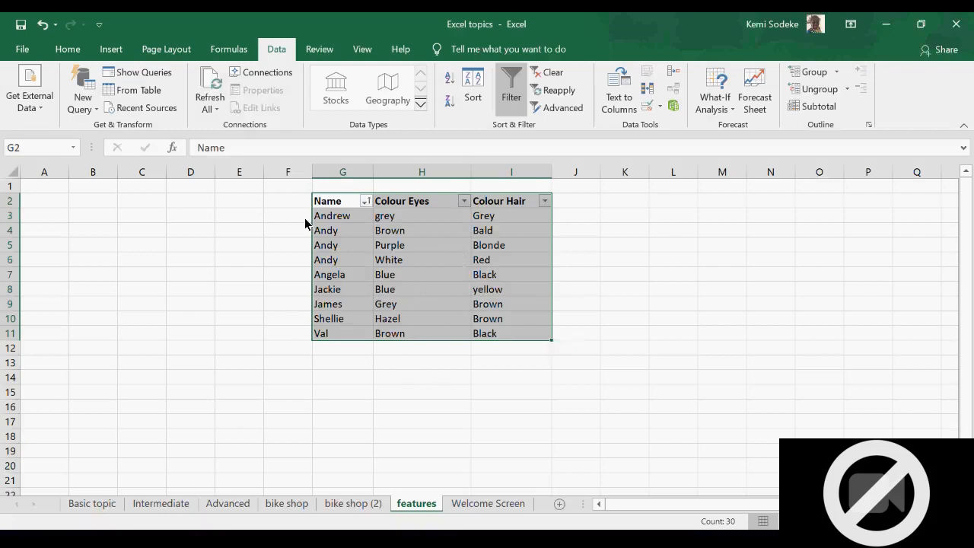
{"action": "left_click_drag", "start_coordinate": [312, 172], "coordinate": [292, 172]}
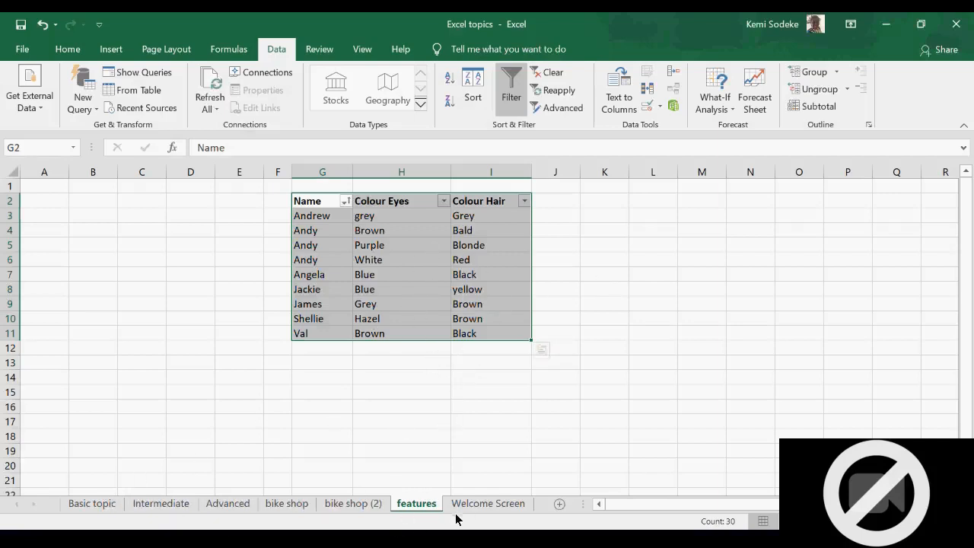
- Check the topic list on the Intermediate sheet and switch to the bike shop (2) sheet
{"action": "left_click", "coordinate": [161, 503]}
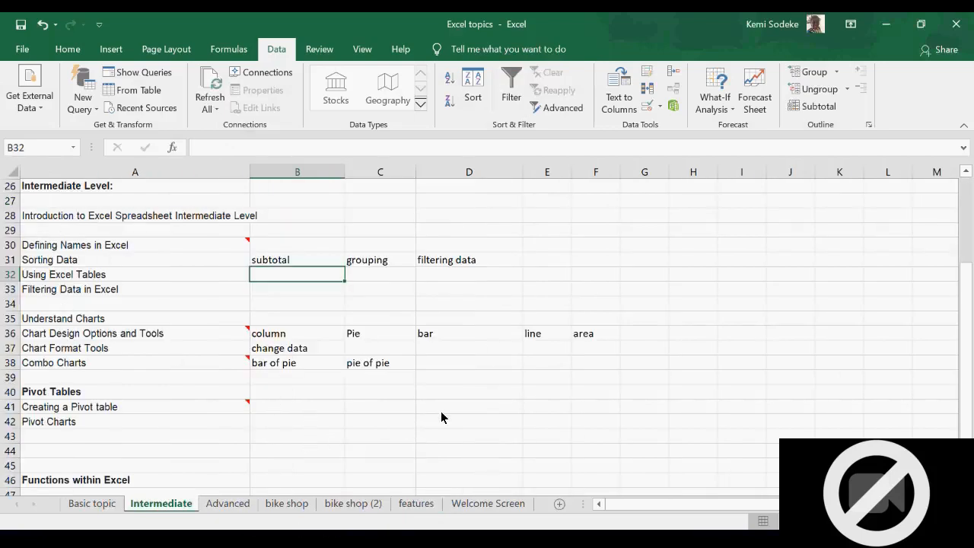
{"action": "left_click", "coordinate": [352, 507]}
{"action": "left_click", "coordinate": [620, 288]}
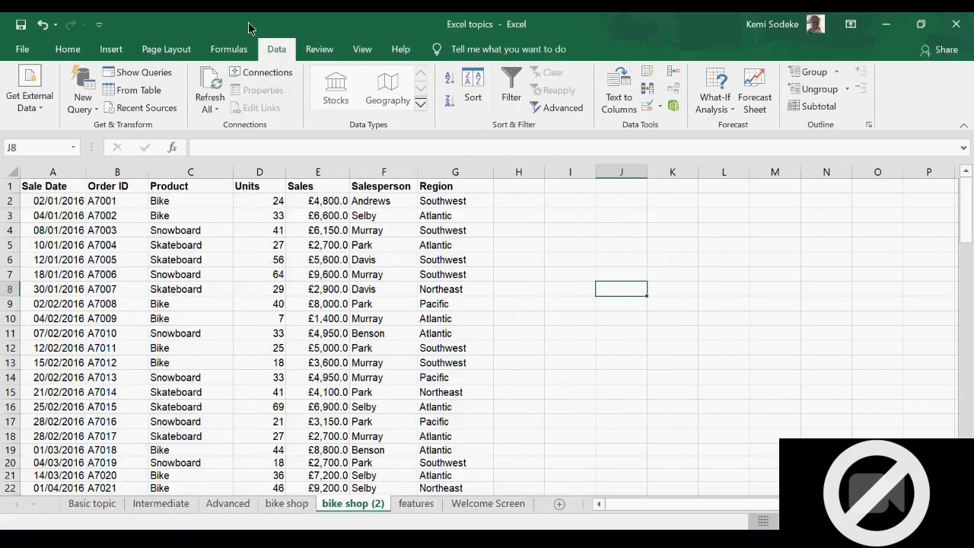
{"action": "left_click", "coordinate": [111, 49]}
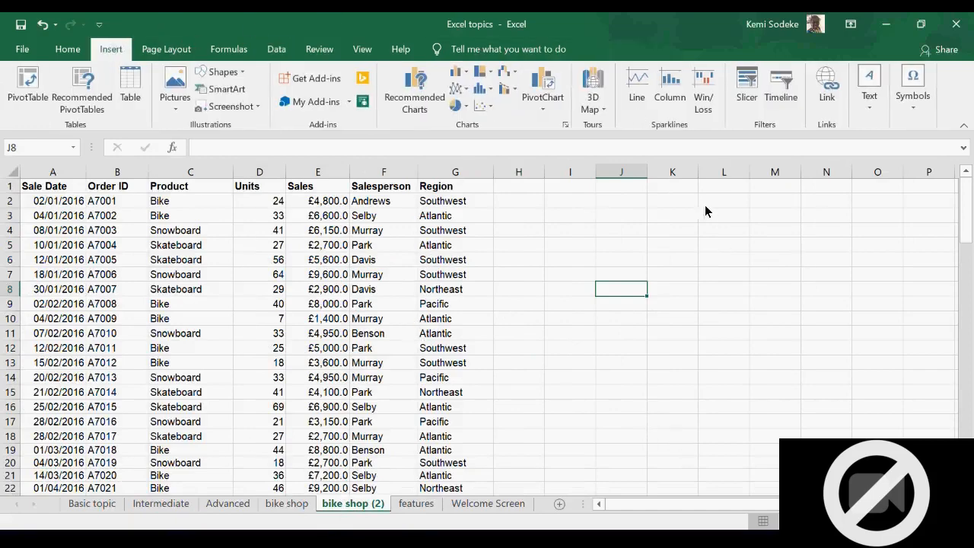
{"action": "left_click", "coordinate": [274, 50]}
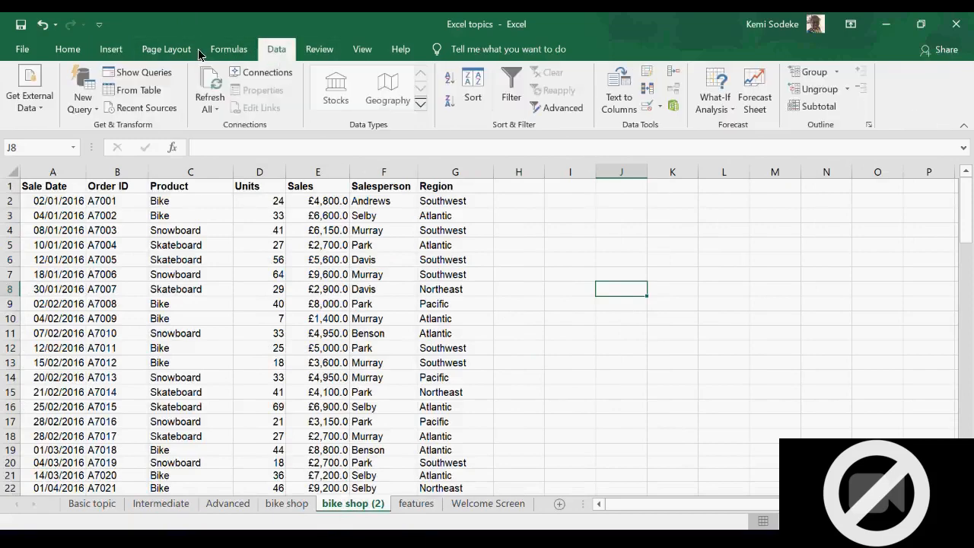
{"action": "left_click", "coordinate": [111, 49]}
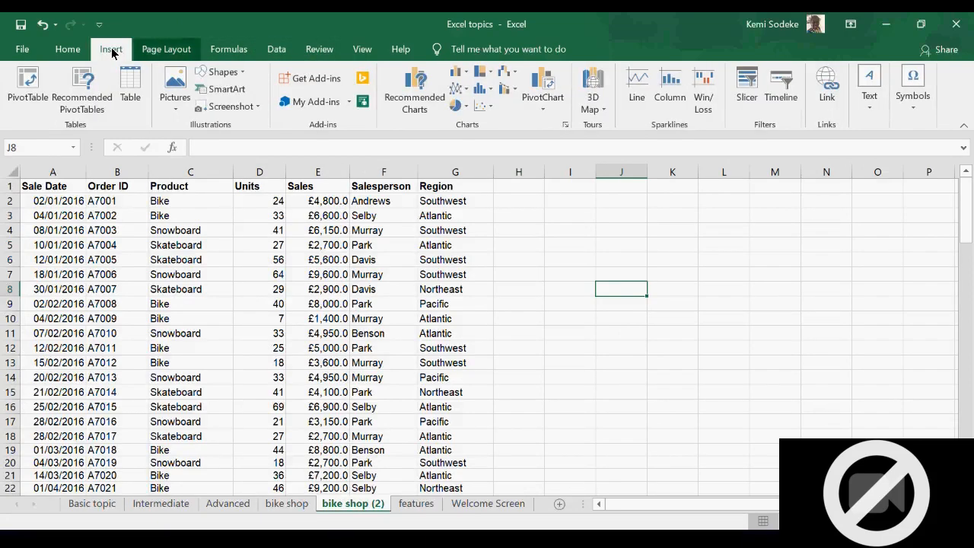
{"action": "left_click", "coordinate": [586, 364]}
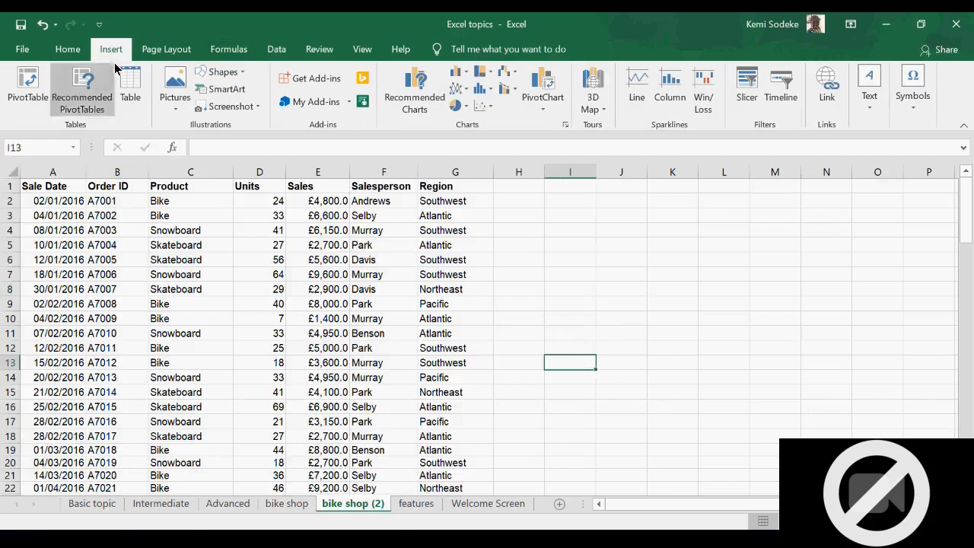
{"action": "left_click", "coordinate": [172, 54]}
{"action": "left_click", "coordinate": [230, 52]}
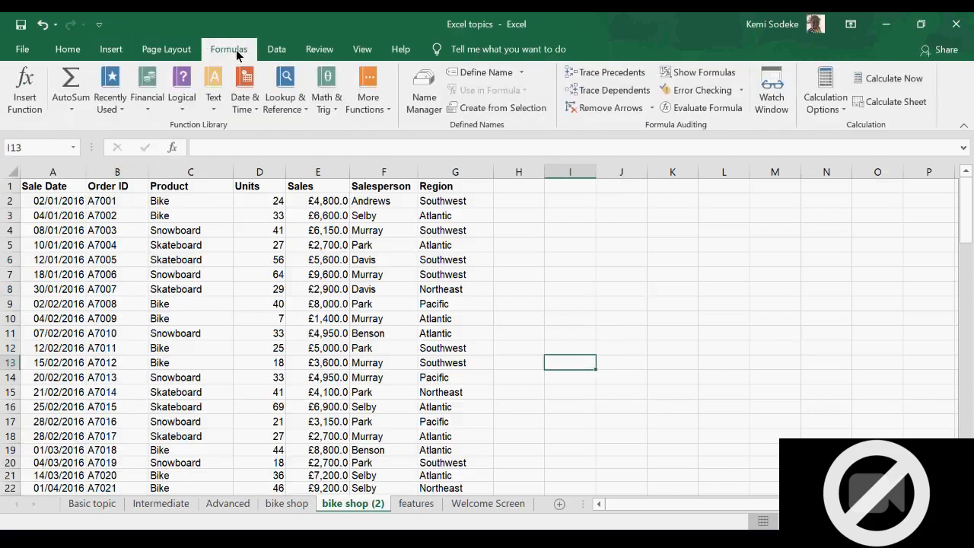
{"action": "left_click", "coordinate": [280, 53]}
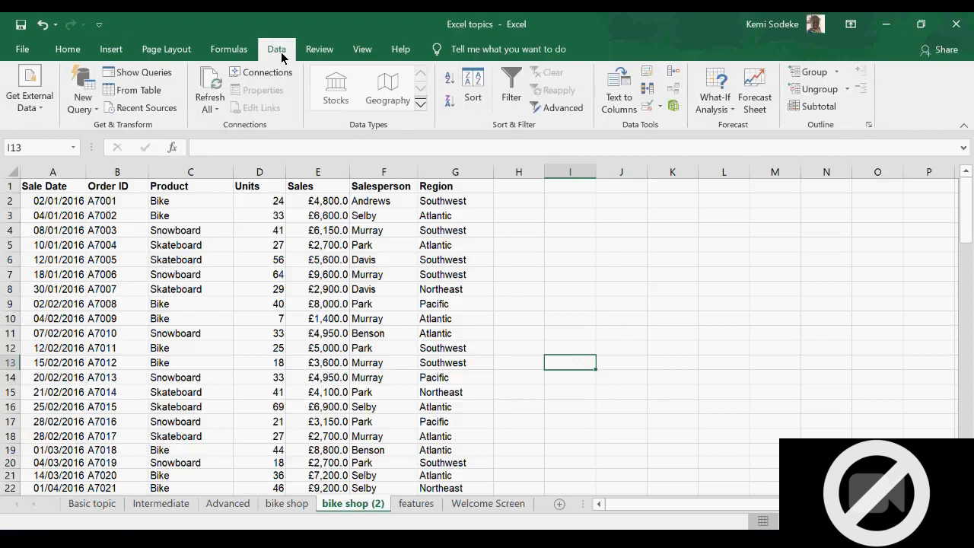
{"action": "left_click", "coordinate": [320, 50]}
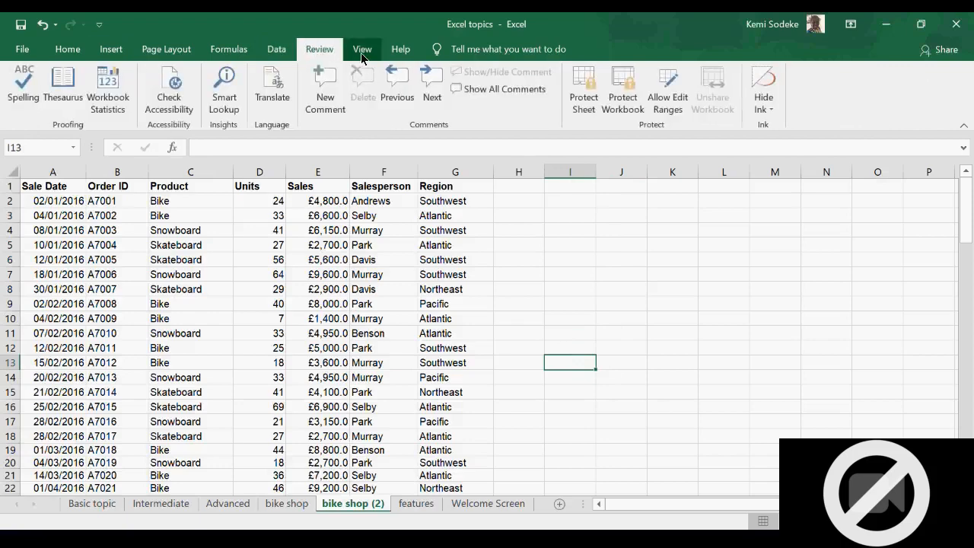
{"action": "left_click", "coordinate": [362, 54]}
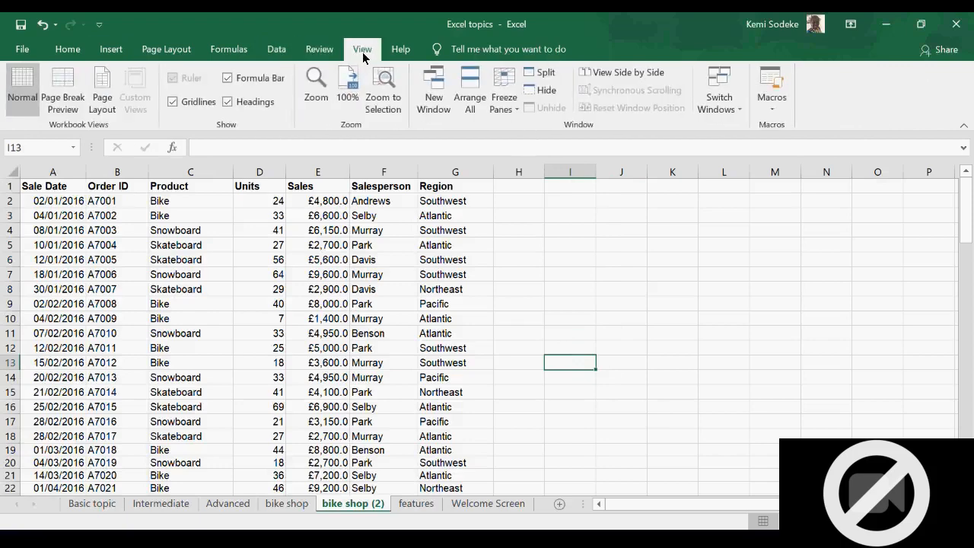
{"action": "left_click", "coordinate": [76, 55]}
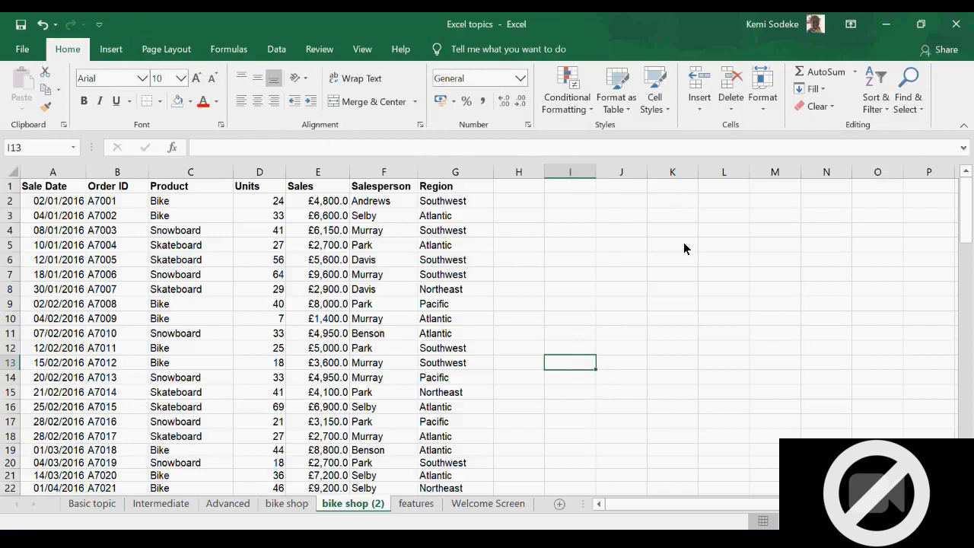
{"action": "left_click", "coordinate": [685, 174]}
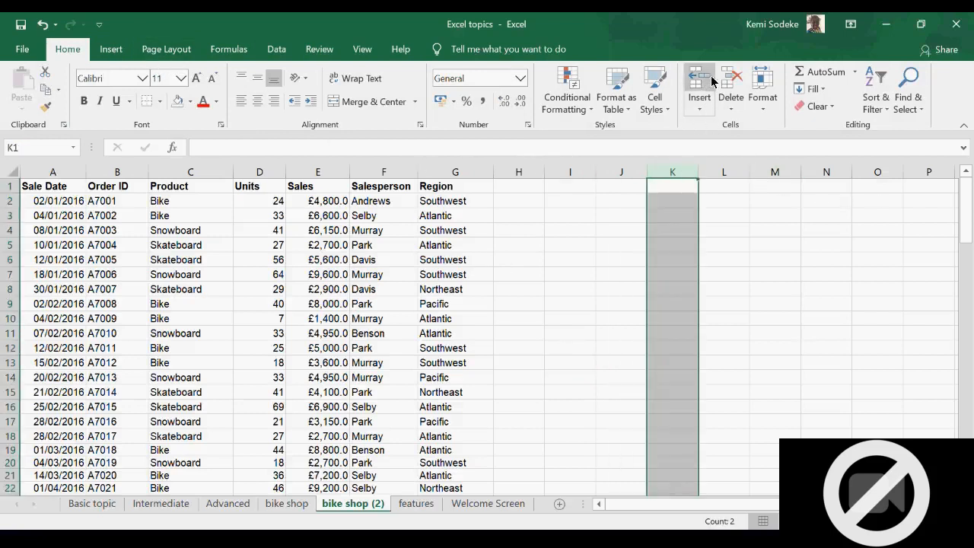
{"action": "left_click", "coordinate": [542, 280]}
- Select the complete sales data range A1:G116, from the Sale Date header to the last Region entry
{"action": "left_click_drag", "start_coordinate": [30, 186], "coordinate": [454, 485]}
{"action": "right_click", "coordinate": [450, 371]}
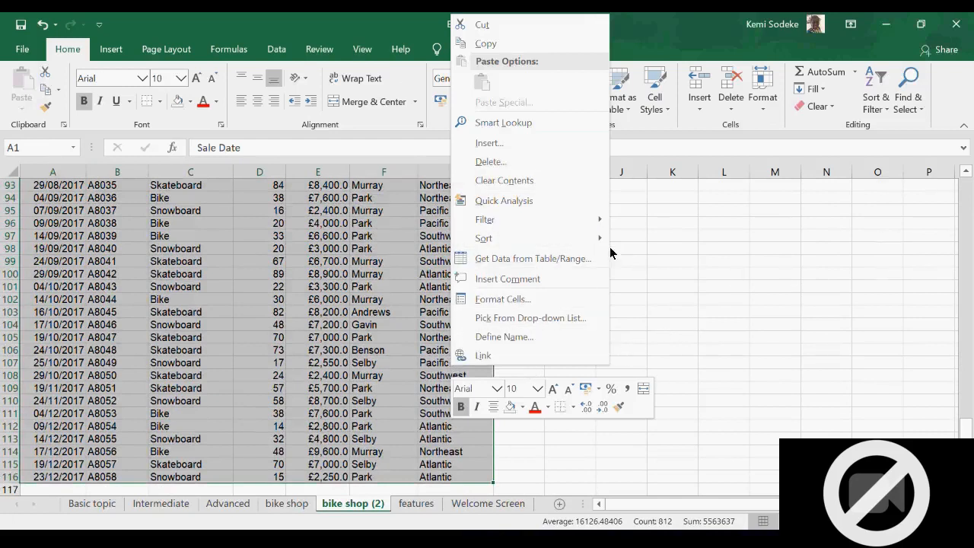
{"action": "key", "text": "Escape"}
{"action": "scroll", "coordinate": [726, 283], "scroll_direction": "up", "scroll_amount": 7}
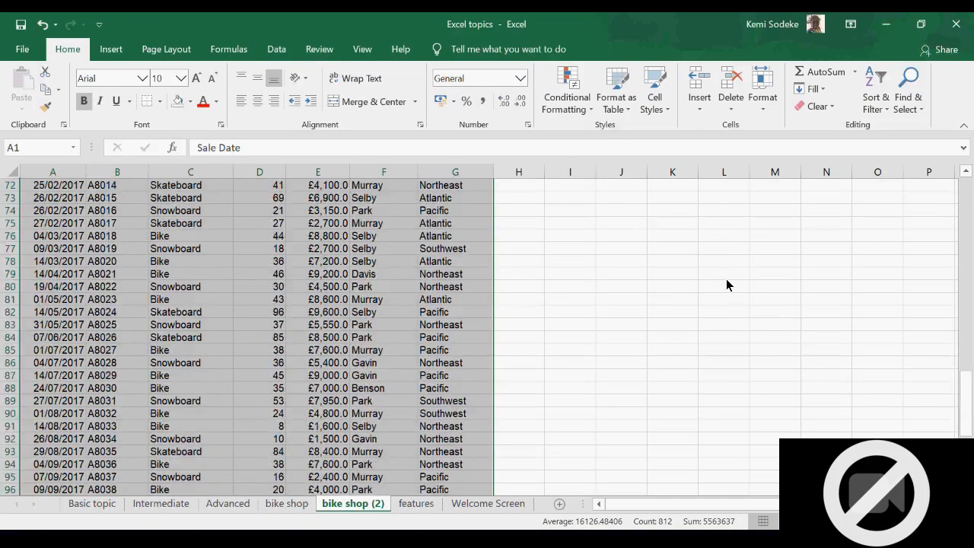
{"action": "scroll", "coordinate": [726, 282], "scroll_direction": "up", "scroll_amount": 13}
{"action": "scroll", "coordinate": [784, 328], "scroll_direction": "up", "scroll_amount": 11}
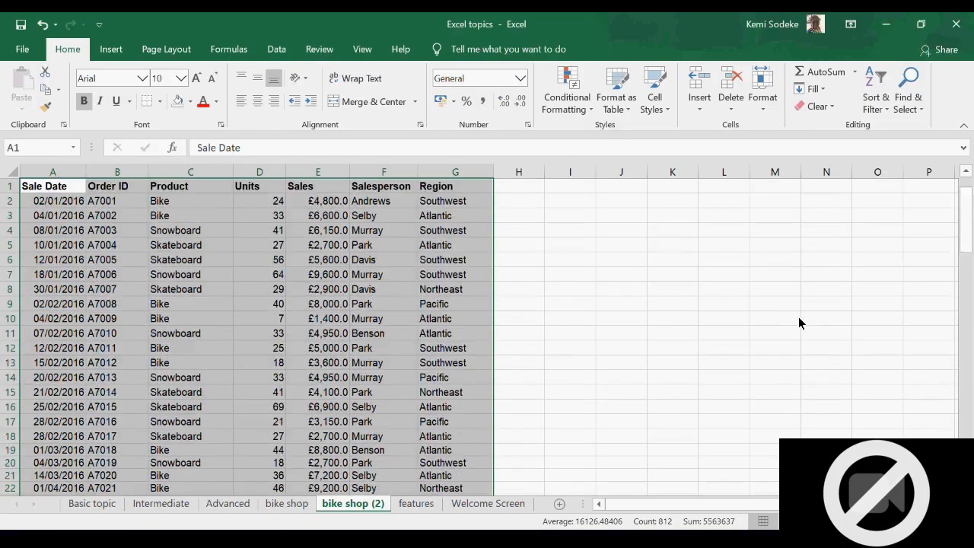
- Select the empty columns I to P beside the sales data, and clear the selection again at H5
{"action": "left_click", "coordinate": [556, 178]}
{"action": "left_click_drag", "start_coordinate": [556, 177], "coordinate": [928, 245]}
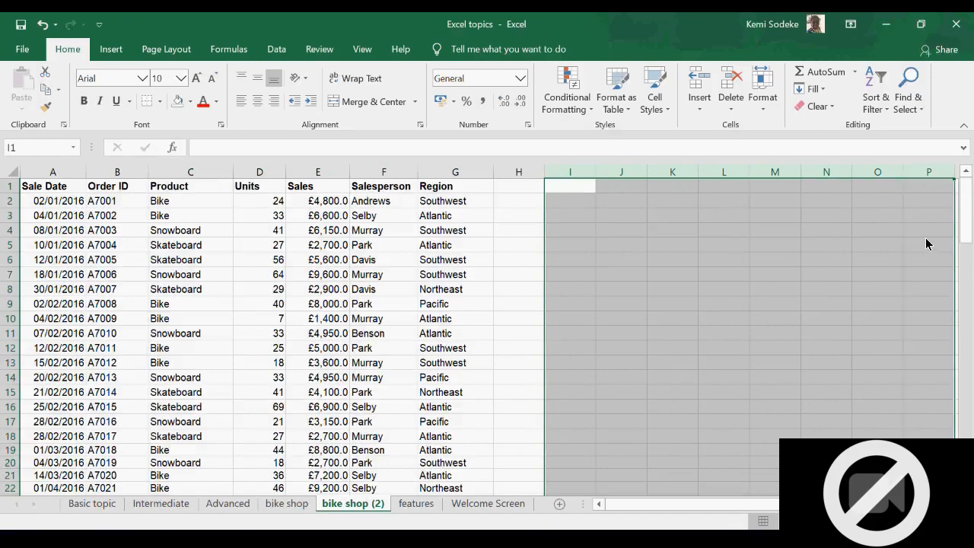
{"action": "scroll", "coordinate": [784, 293], "scroll_direction": "down", "scroll_amount": 18}
{"action": "scroll", "coordinate": [766, 311], "scroll_direction": "down", "scroll_amount": 4}
{"action": "scroll", "coordinate": [776, 297], "scroll_direction": "up", "scroll_amount": 20}
{"action": "scroll", "coordinate": [776, 301], "scroll_direction": "up", "scroll_amount": 1}
{"action": "left_click", "coordinate": [518, 244]}
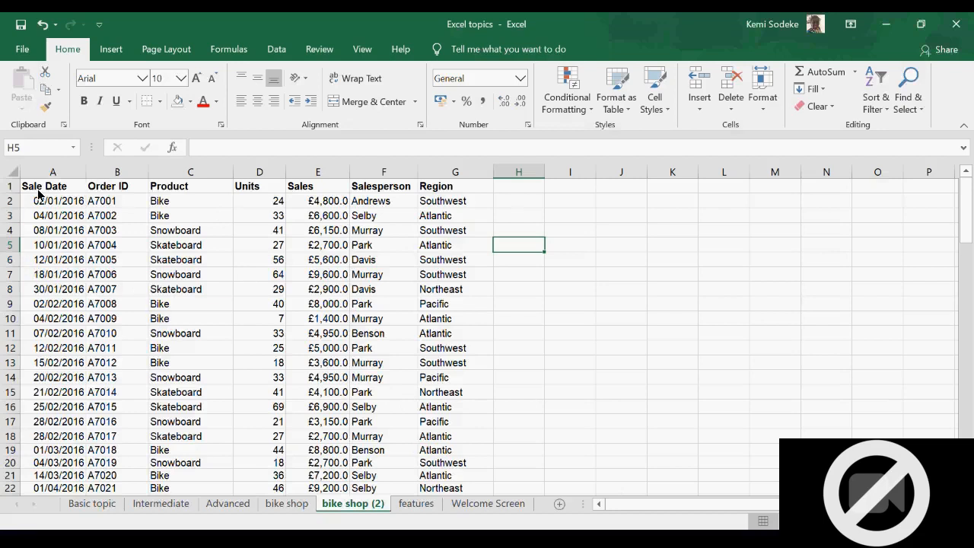
- Reselect the sales data from the Sale Date header down to the last record in row 116, and clear the selection
{"action": "left_click_drag", "start_coordinate": [38, 192], "coordinate": [468, 478]}
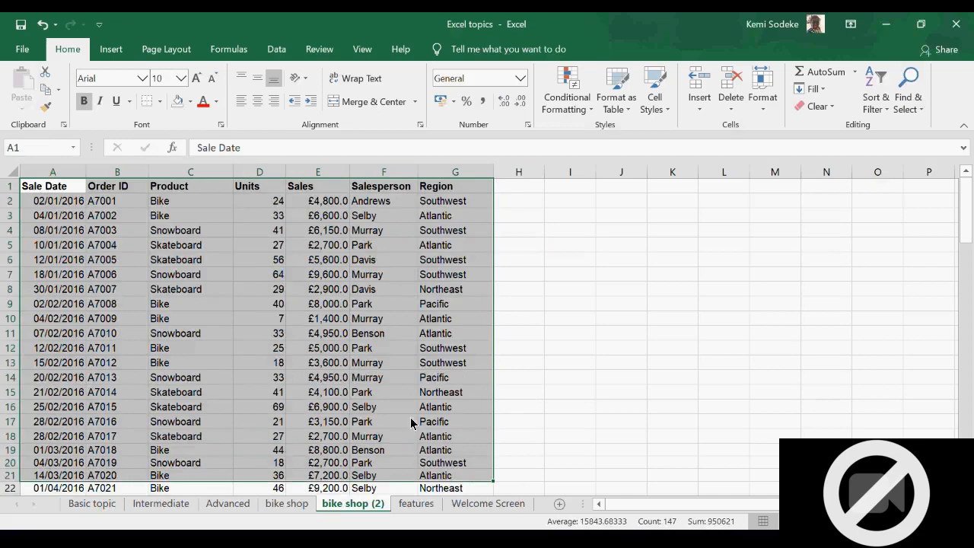
{"action": "left_click", "coordinate": [55, 192]}
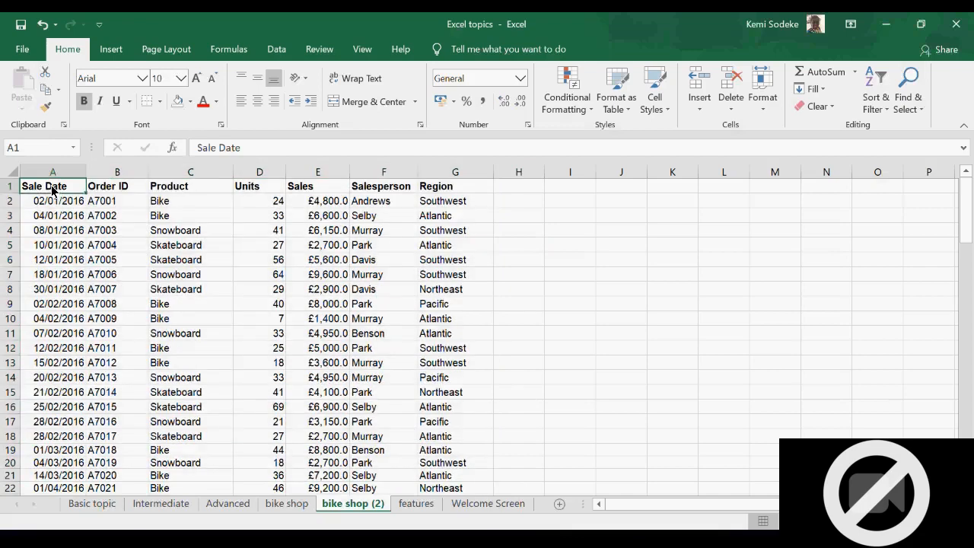
{"action": "left_click_drag", "start_coordinate": [53, 190], "coordinate": [463, 370]}
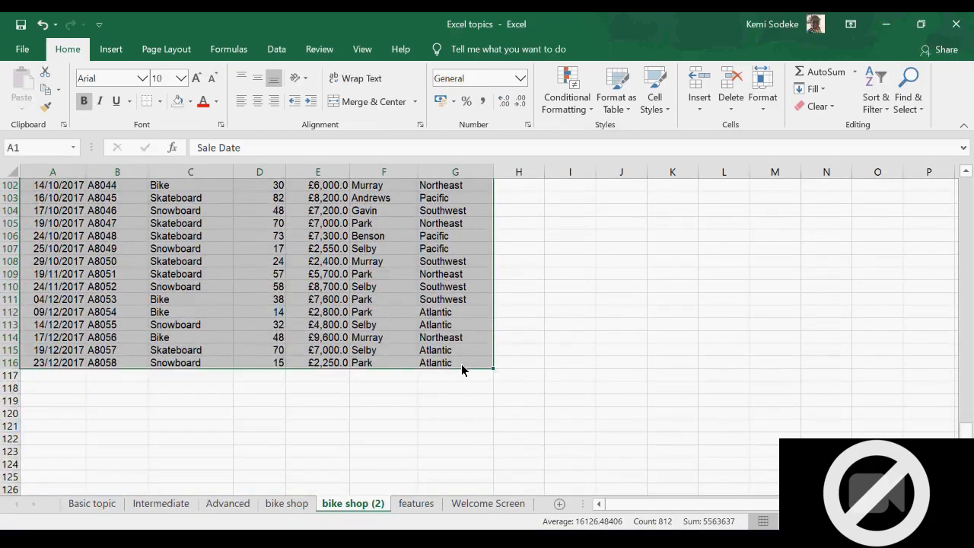
{"action": "scroll", "coordinate": [463, 370], "scroll_direction": "up", "scroll_amount": 12}
{"action": "scroll", "coordinate": [462, 370], "scroll_direction": "up", "scroll_amount": 20}
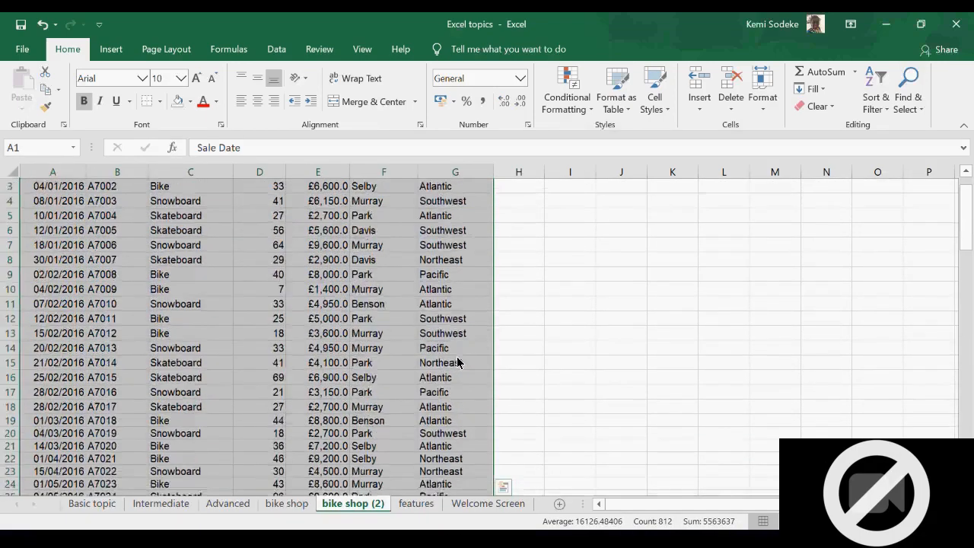
{"action": "left_click", "coordinate": [114, 336]}
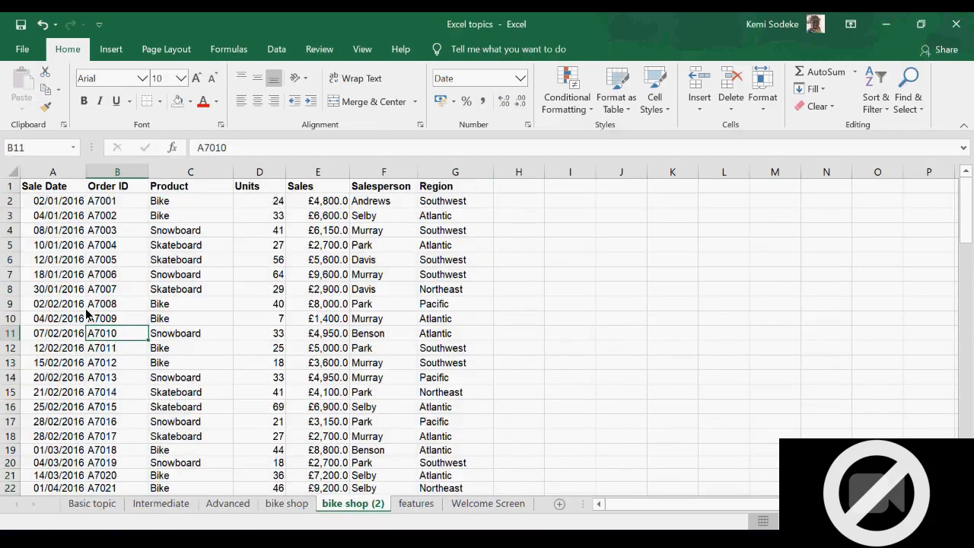
- Select the entire sales data region at once, starting from cell A5 in the Sale Date column
{"action": "left_click", "coordinate": [42, 190]}
{"action": "left_click", "coordinate": [72, 245]}
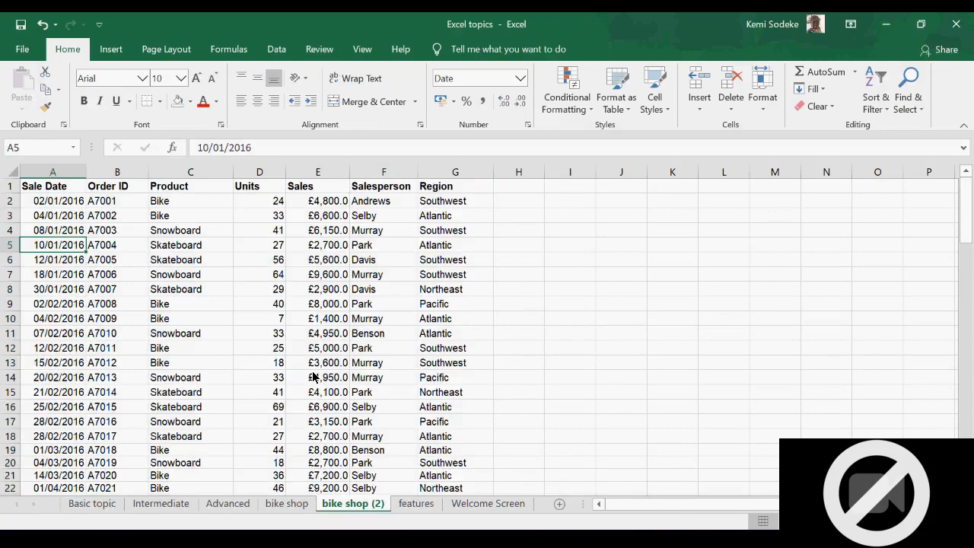
{"action": "key", "text": "ctrl+a"}
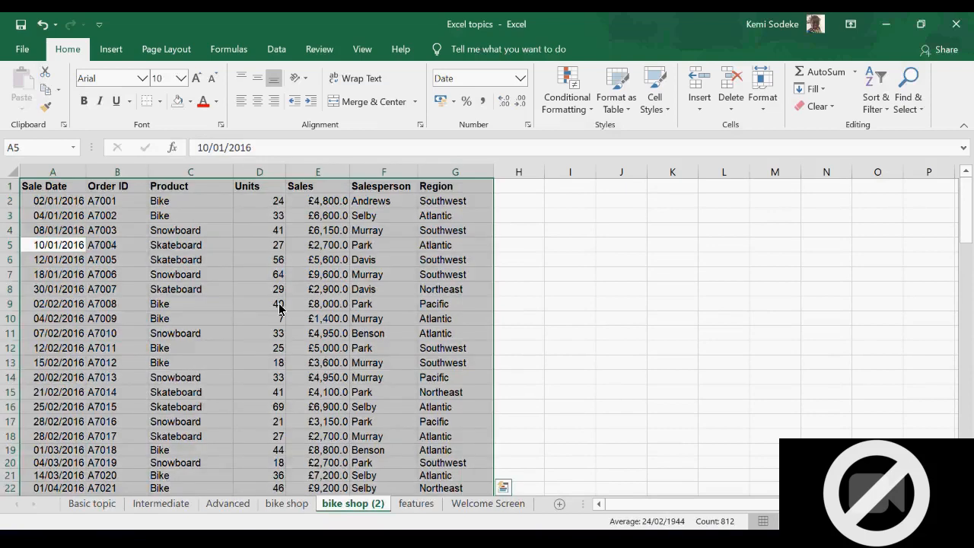
- Select only the header cells from Sale Date to Region in row 1, and clear the selection
{"action": "left_click", "coordinate": [260, 293]}
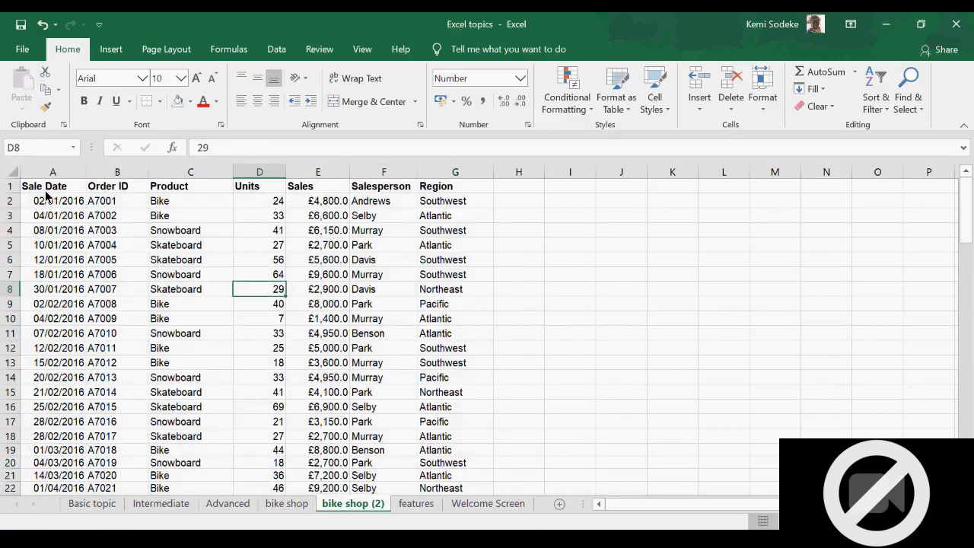
{"action": "left_click_drag", "start_coordinate": [42, 187], "coordinate": [472, 188]}
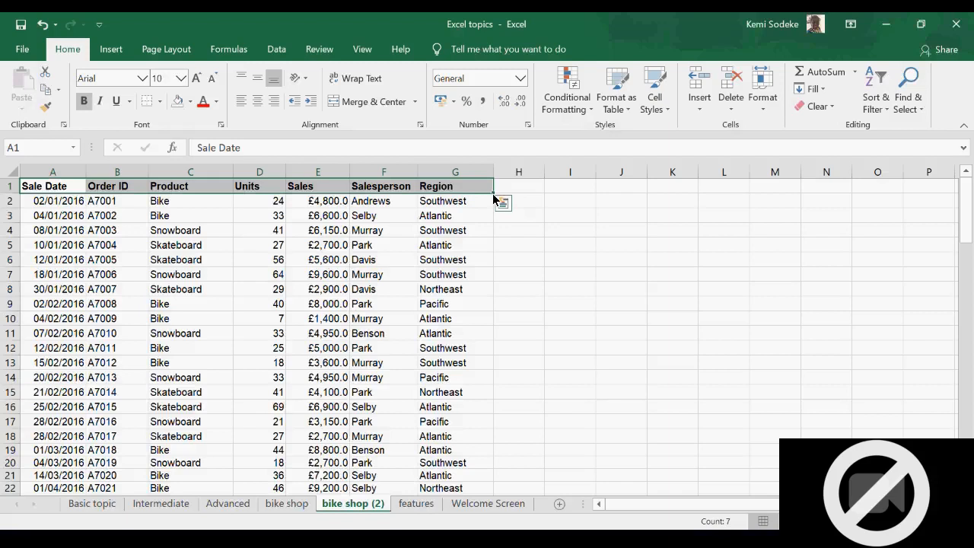
{"action": "left_click", "coordinate": [424, 308]}
- Extend a selection of the header cells A1:G1 down to the last record, and clear it again at B10
{"action": "left_click", "coordinate": [45, 188]}
{"action": "left_click_drag", "start_coordinate": [45, 188], "coordinate": [467, 190]}
{"action": "key", "text": "ctrl+shift+Down"}
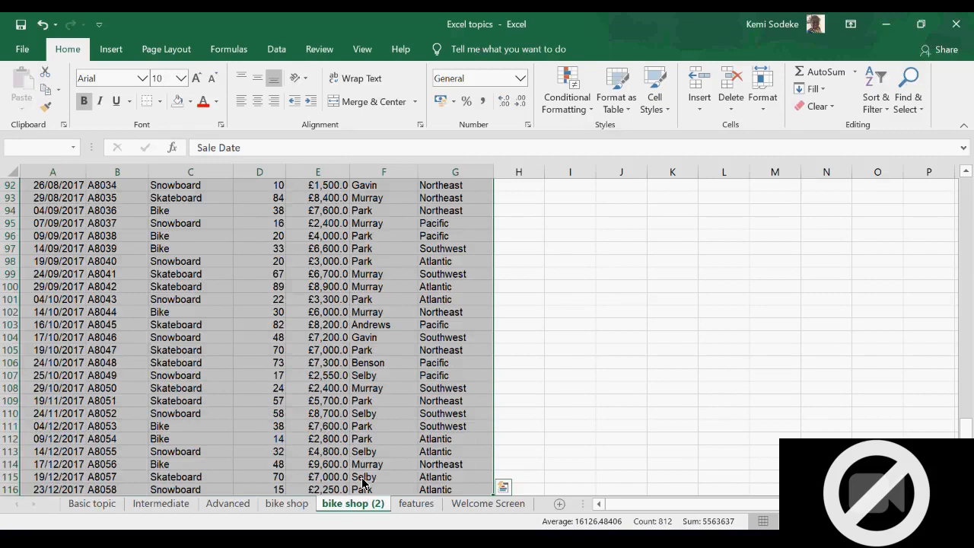
{"action": "scroll", "coordinate": [358, 472], "scroll_direction": "up", "scroll_amount": 20}
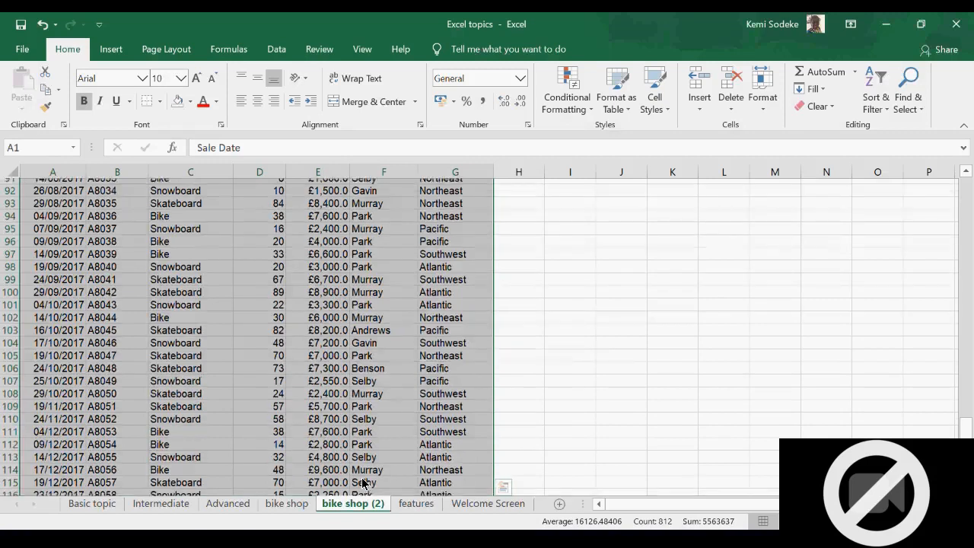
{"action": "left_click", "coordinate": [144, 319]}
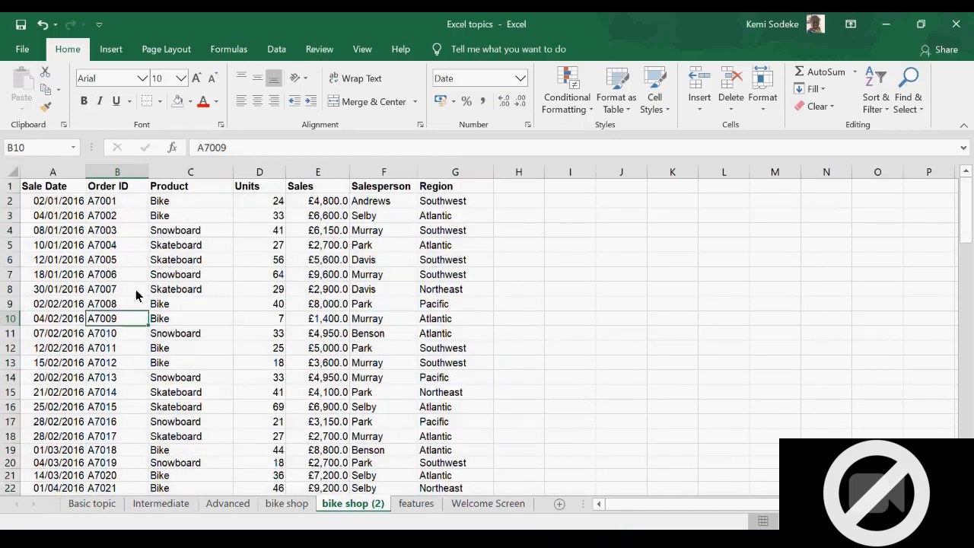
- Format the sales data in A1:G116 as a table with headers, using the light green style with a solid header row
{"action": "left_click", "coordinate": [50, 190]}
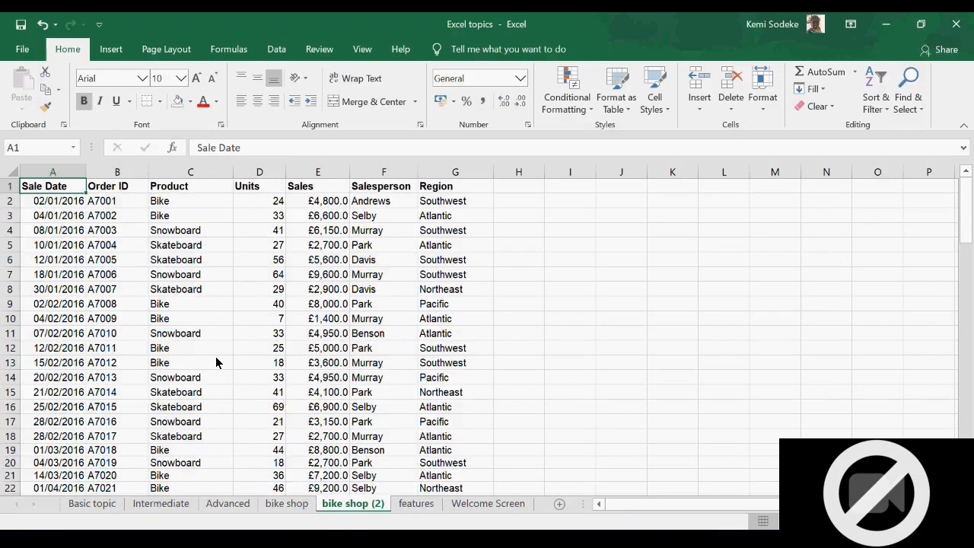
{"action": "key", "text": "ctrl+shift+Right"}
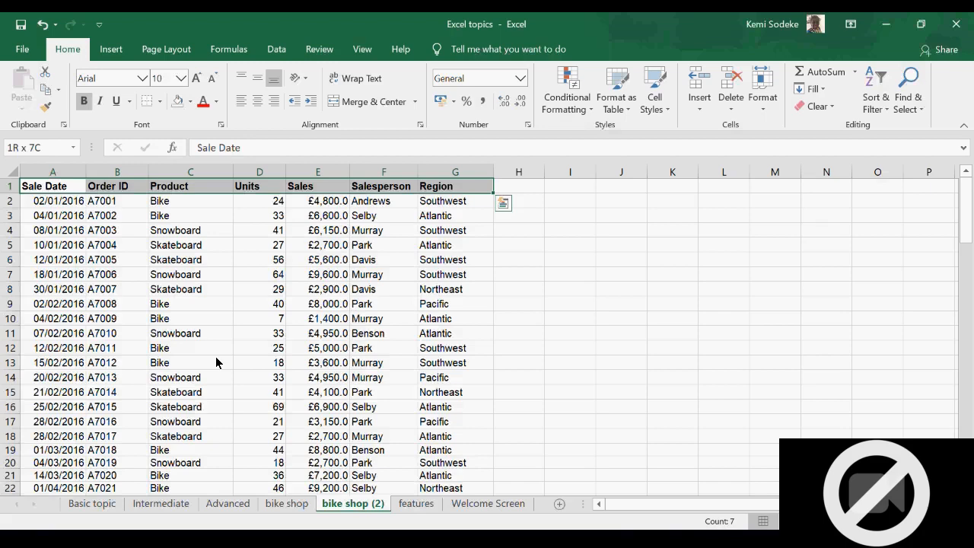
{"action": "key", "text": "ctrl+shift+Down"}
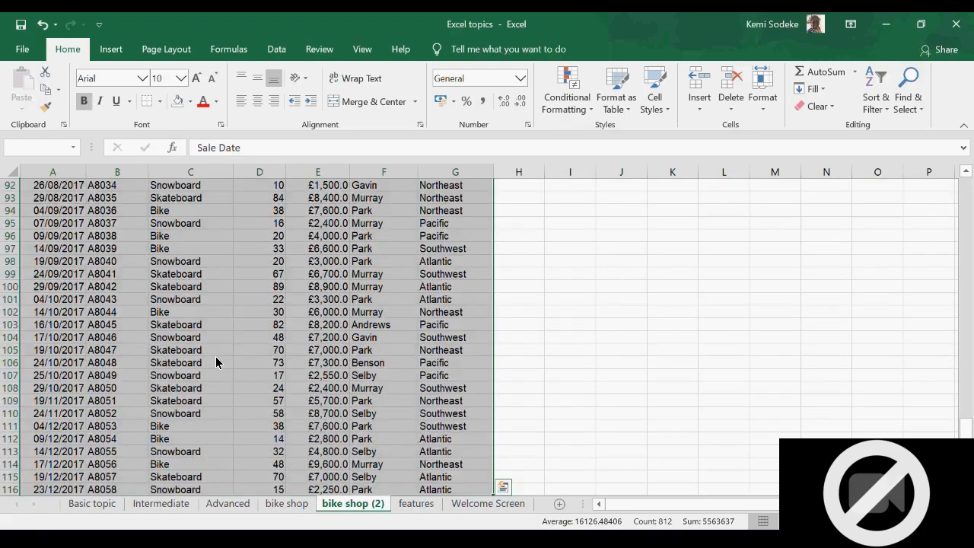
{"action": "scroll", "coordinate": [133, 263], "scroll_direction": "down", "scroll_amount": 3}
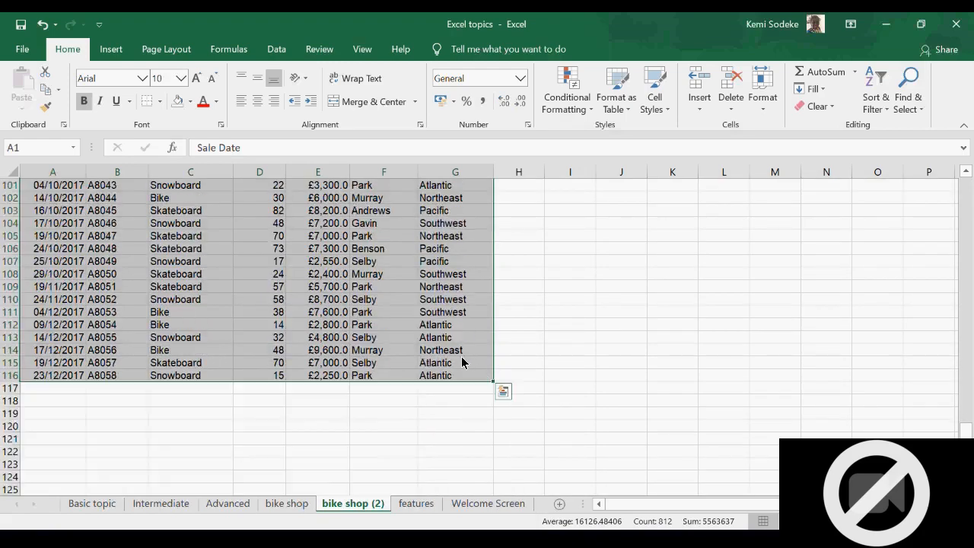
{"action": "scroll", "coordinate": [457, 358], "scroll_direction": "up", "scroll_amount": 20}
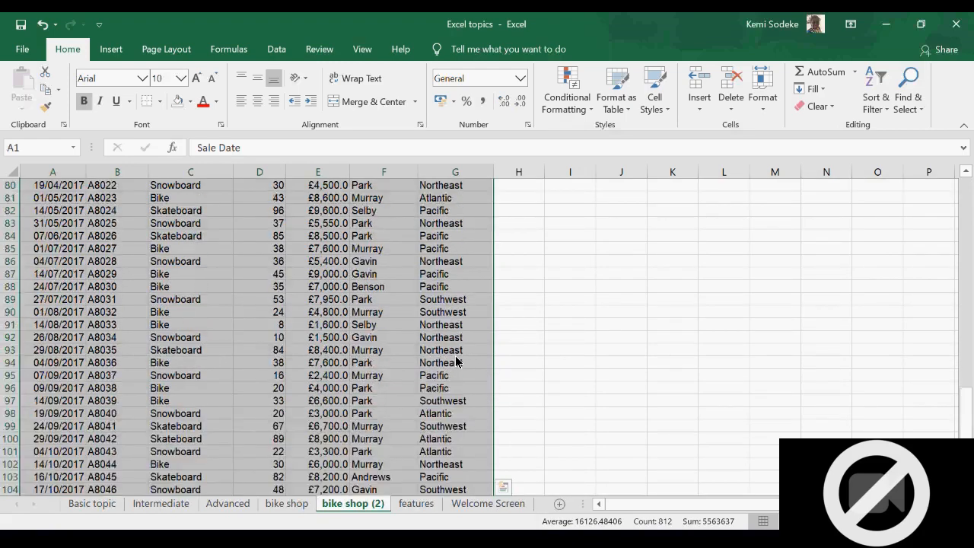
{"action": "scroll", "coordinate": [443, 344], "scroll_direction": "up", "scroll_amount": 5}
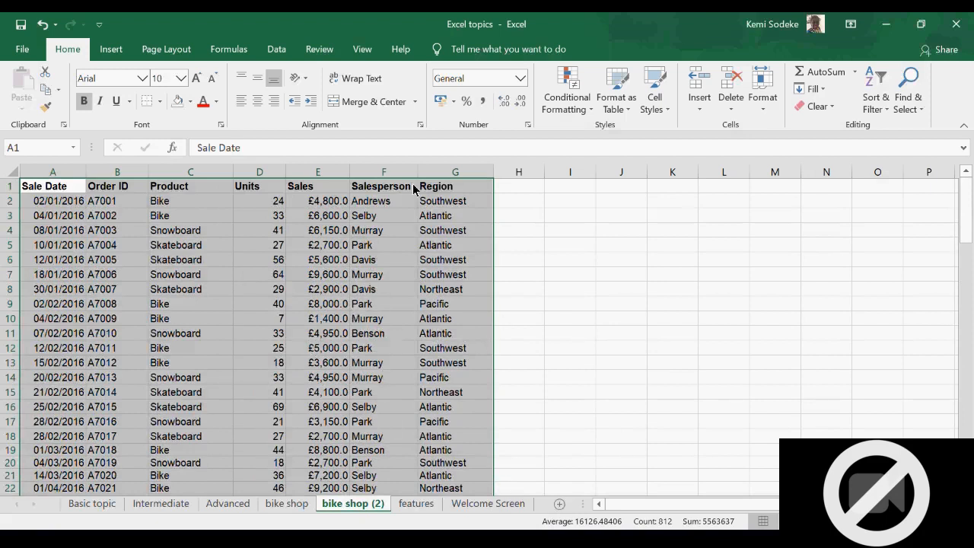
{"action": "left_click", "coordinate": [629, 113]}
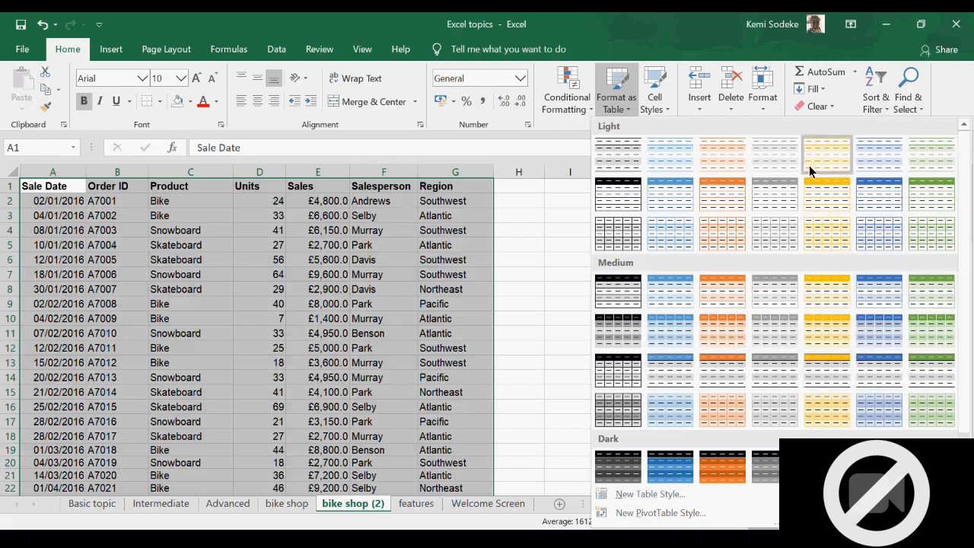
{"action": "left_click", "coordinate": [923, 198]}
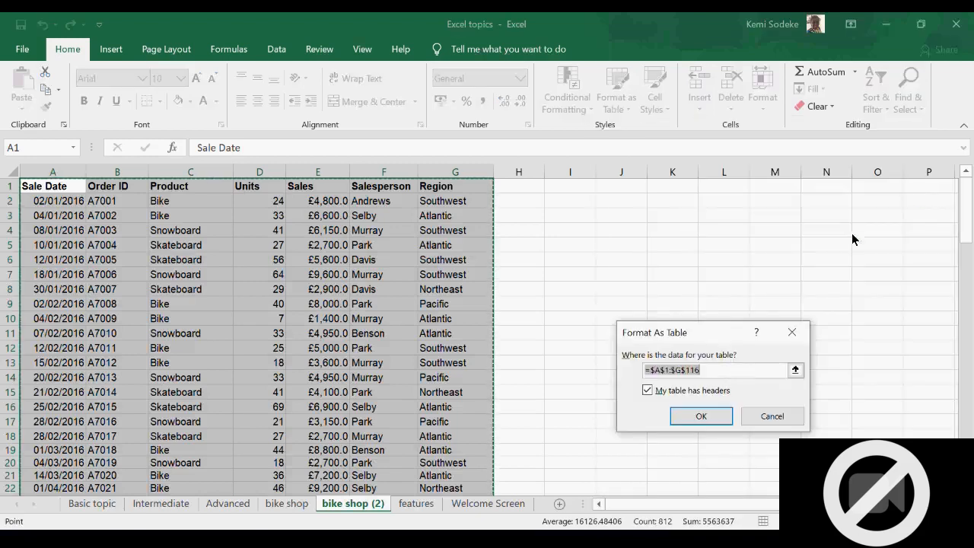
{"action": "left_click", "coordinate": [708, 424]}
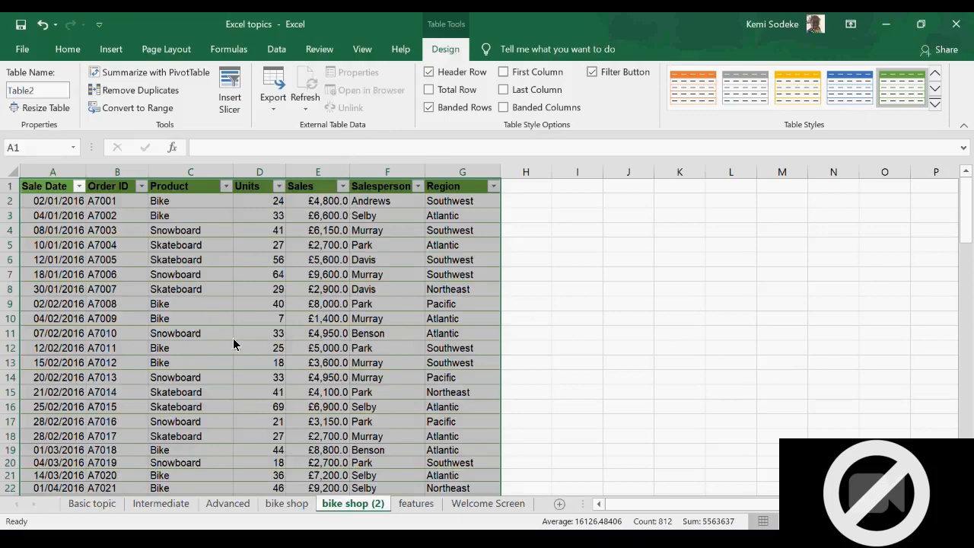
- Add a Country column to the table by entering that header in H1, directly beside Region
{"action": "left_click", "coordinate": [428, 289]}
{"action": "left_click", "coordinate": [477, 205]}
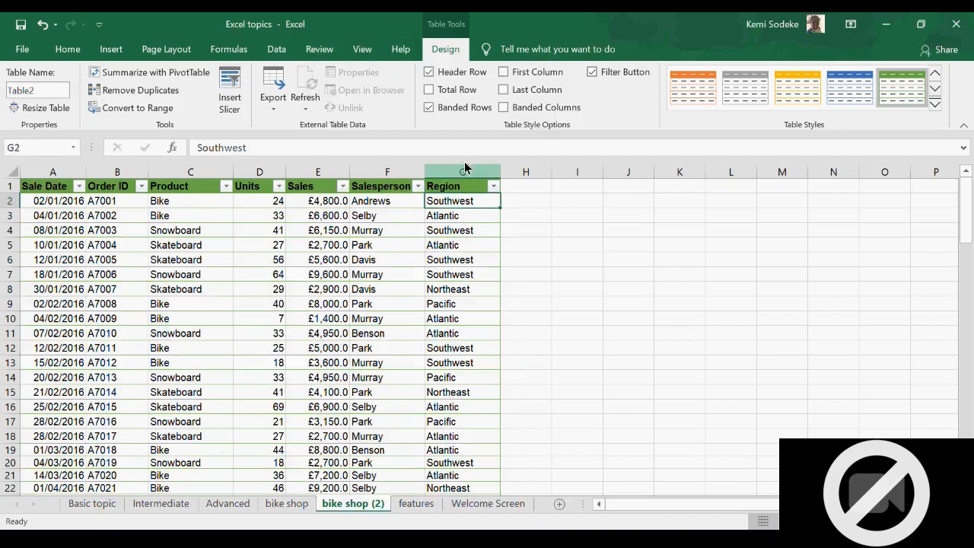
{"action": "left_click", "coordinate": [521, 201]}
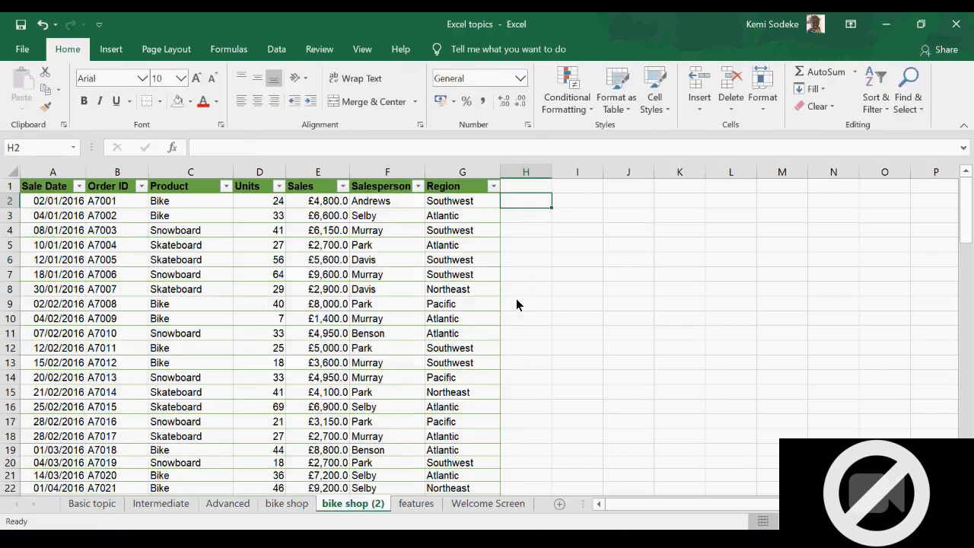
{"action": "left_click", "coordinate": [518, 186]}
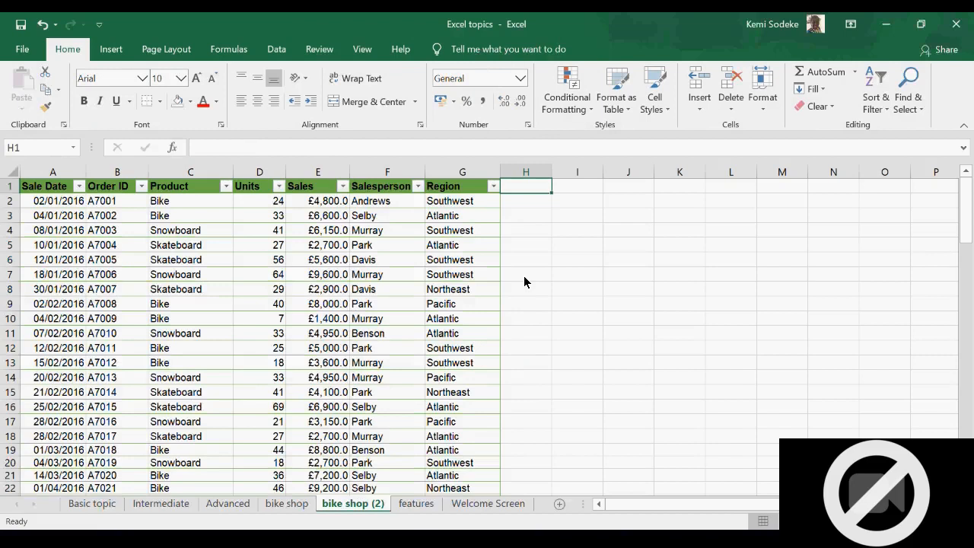
{"action": "type", "text": "Country"}
{"action": "key", "text": "Return"}
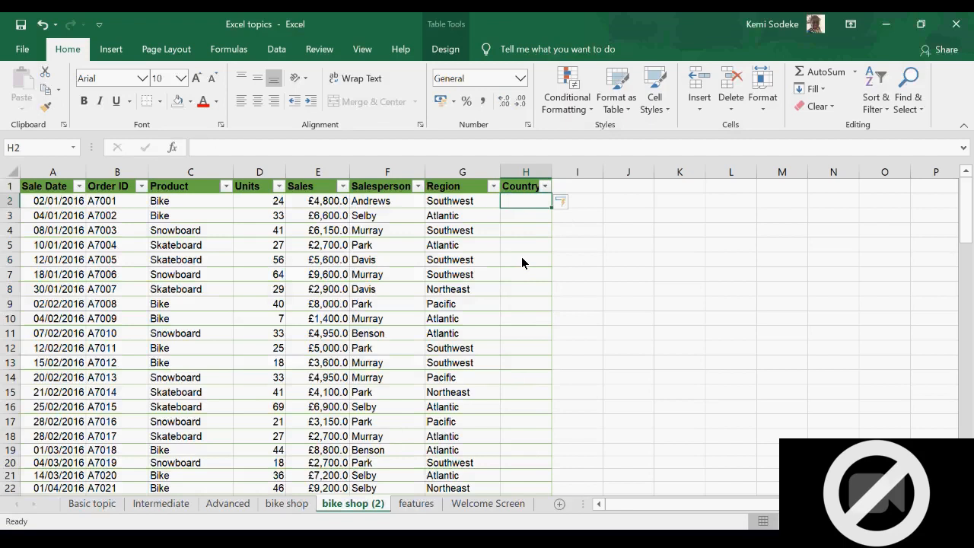
- Enter the formula =C2 in H2 of the Country column and fill it down all table rows
{"action": "type", "text": "=c2"}
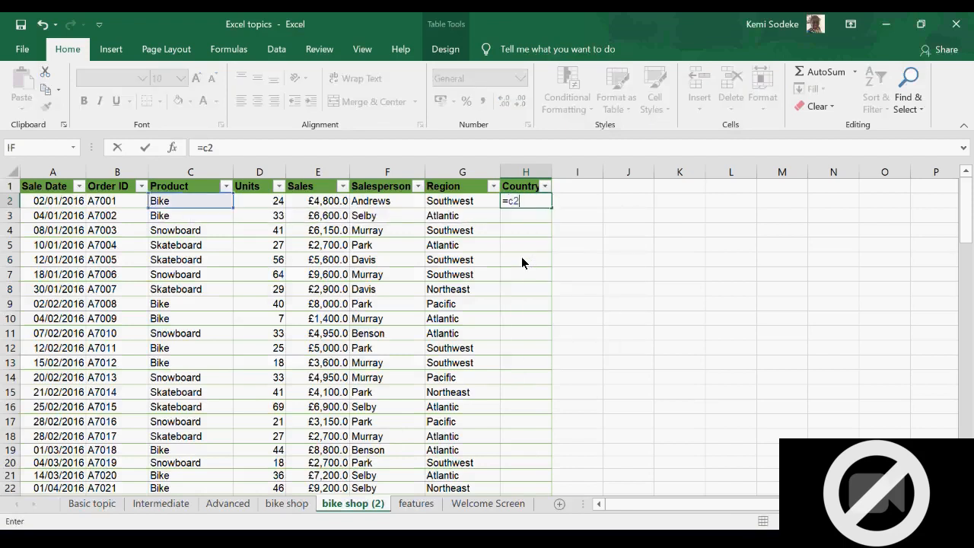
{"action": "key", "text": "Return"}
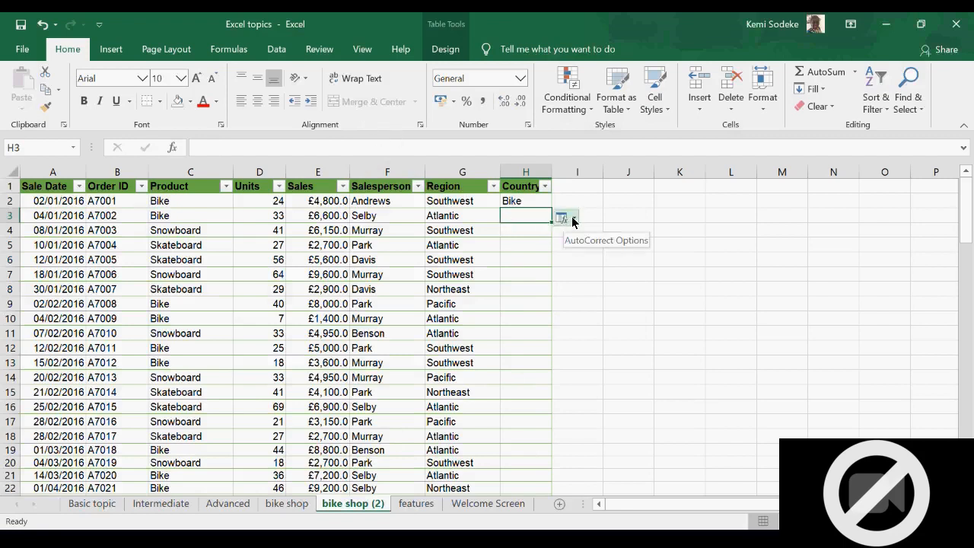
{"action": "left_click", "coordinate": [531, 201]}
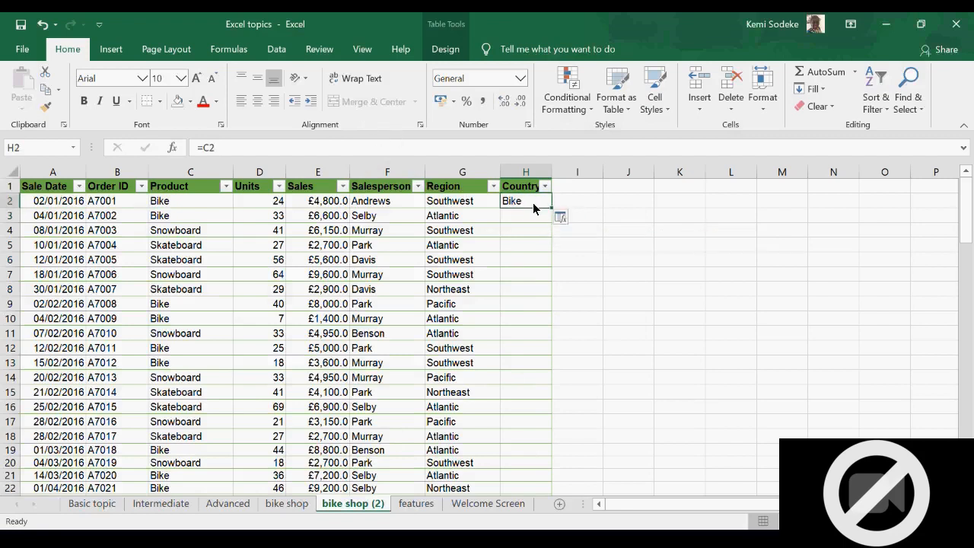
{"action": "double_click", "coordinate": [551, 207]}
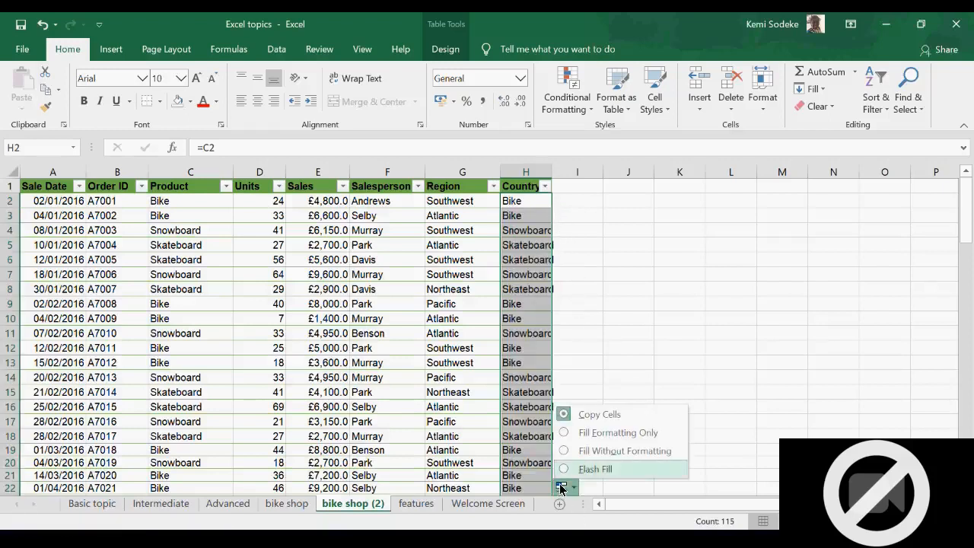
{"action": "left_click", "coordinate": [609, 303]}
- Delete the formulas from all Country column cells below the header, starting at H2
{"action": "left_click_drag", "start_coordinate": [523, 204], "coordinate": [535, 441]}
{"action": "key", "text": "ctrl+shift+Down"}
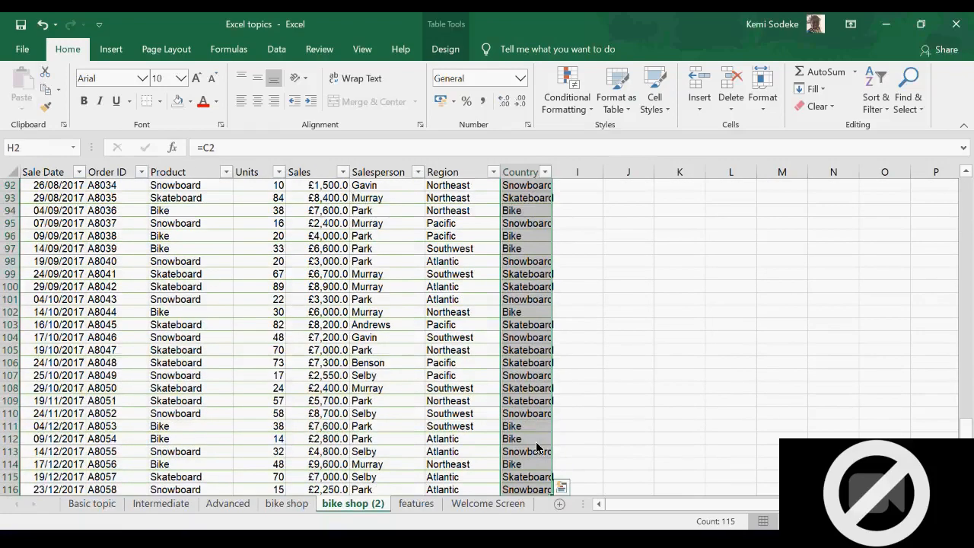
{"action": "key", "text": "Delete"}
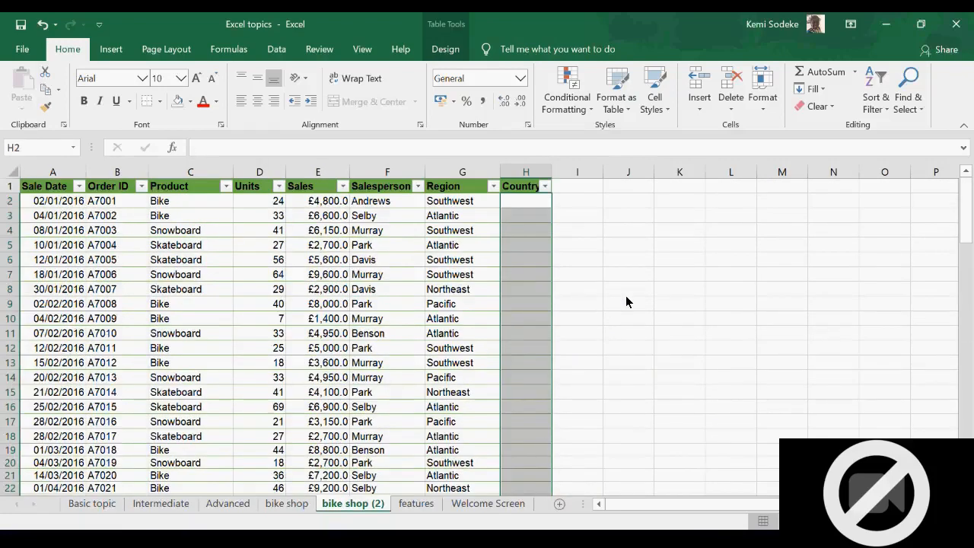
{"action": "left_click", "coordinate": [629, 301]}
- Rename the Country column header in H1 as Total
{"action": "left_click", "coordinate": [520, 187]}
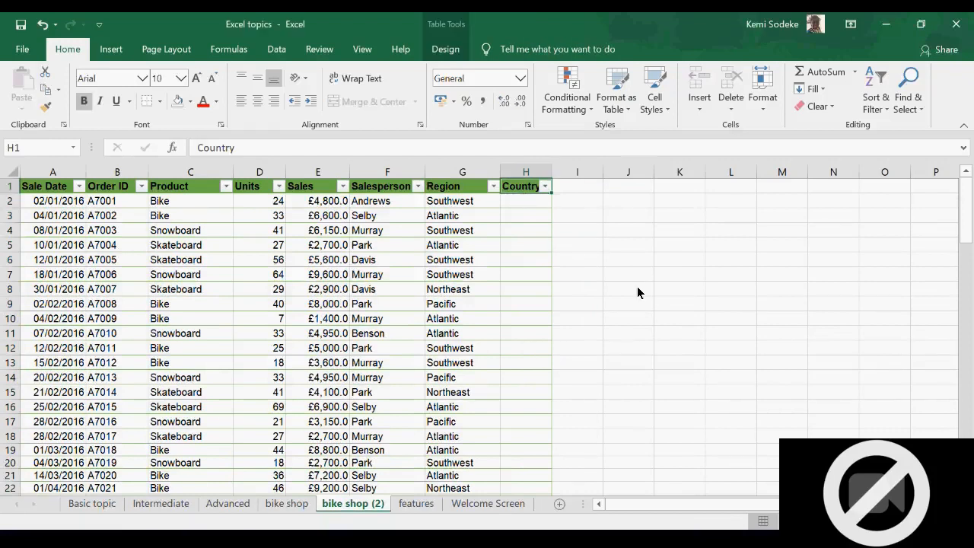
{"action": "type", "text": "Total"}
{"action": "key", "text": "Return"}
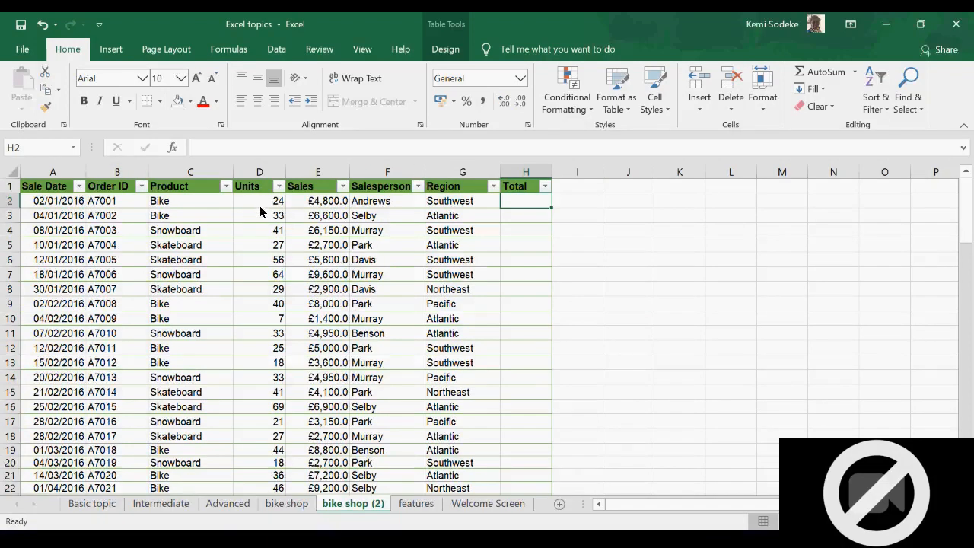
{"action": "left_click", "coordinate": [6, 202]}
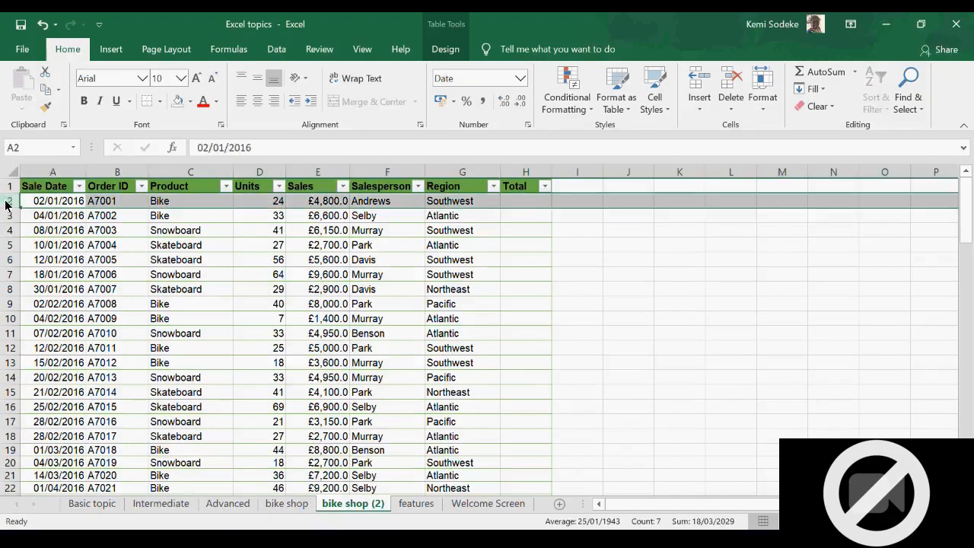
{"action": "left_click", "coordinate": [262, 201]}
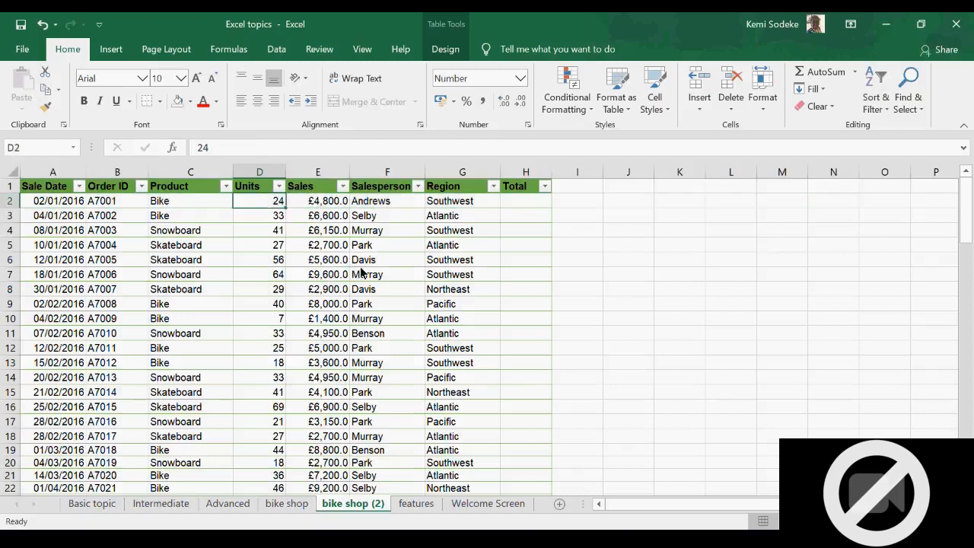
{"action": "left_click", "coordinate": [326, 204]}
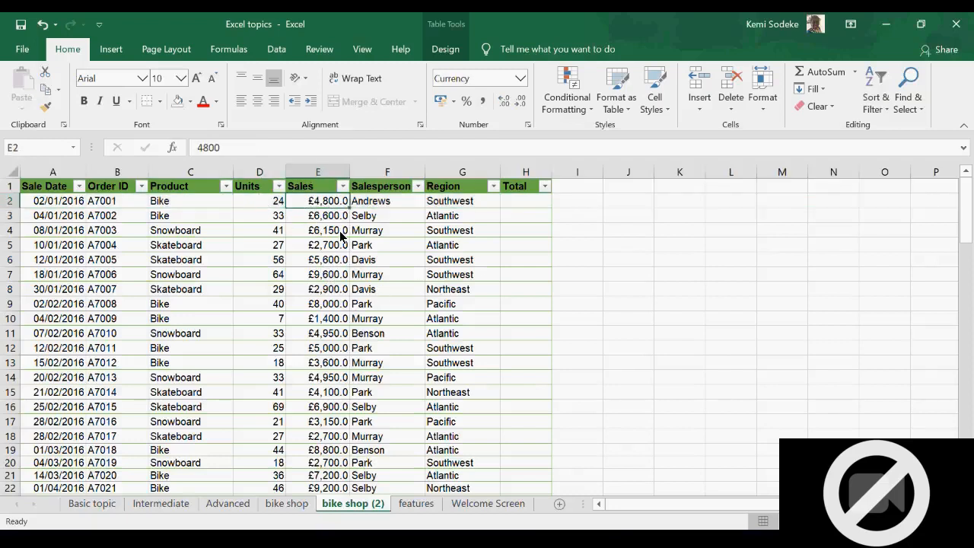
{"action": "left_click", "coordinate": [529, 203]}
{"action": "type", "text": "="}
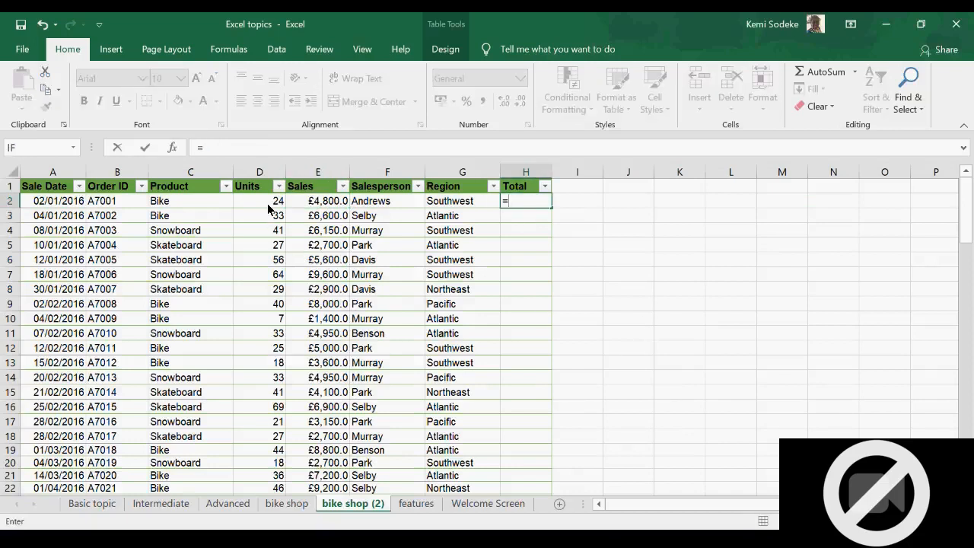
{"action": "left_click", "coordinate": [267, 203]}
{"action": "type", "text": "*"}
{"action": "left_click", "coordinate": [318, 202]}
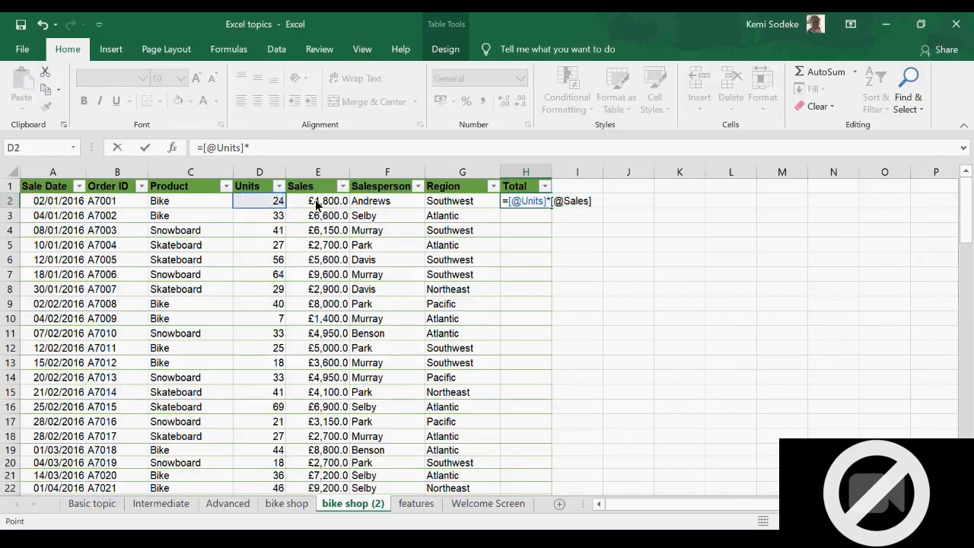
{"action": "key", "text": "Return"}
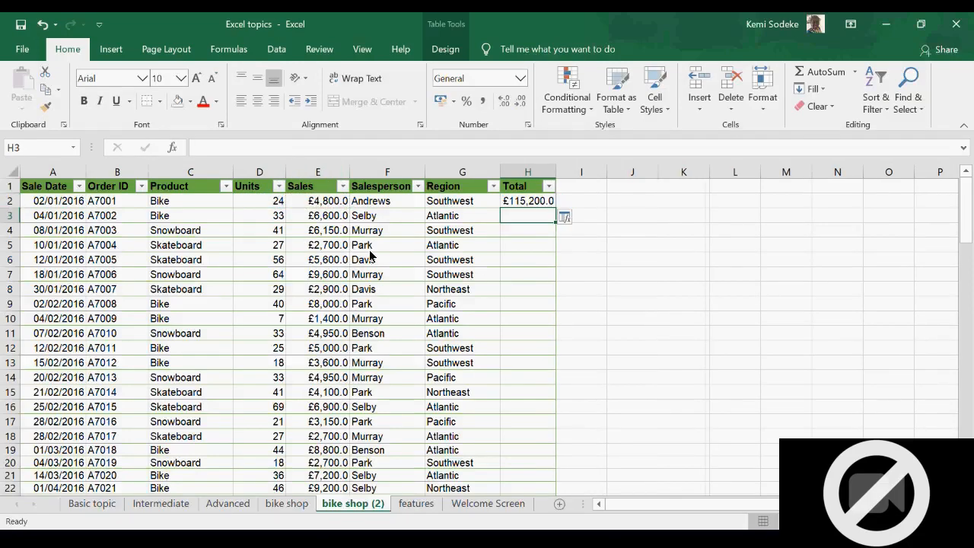
- Fill the Total formula from H2 down the whole column, and undo the fill
{"action": "left_click", "coordinate": [542, 201]}
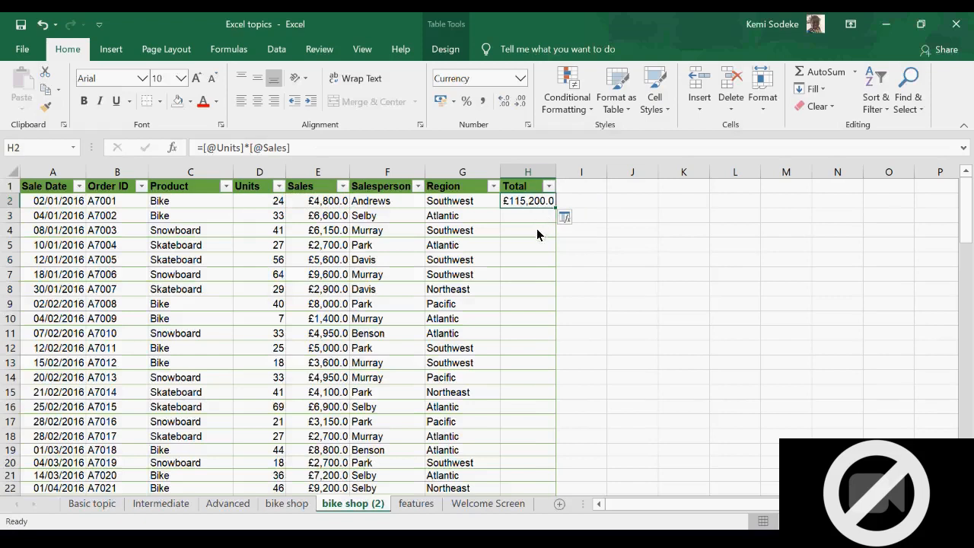
{"action": "double_click", "coordinate": [553, 210]}
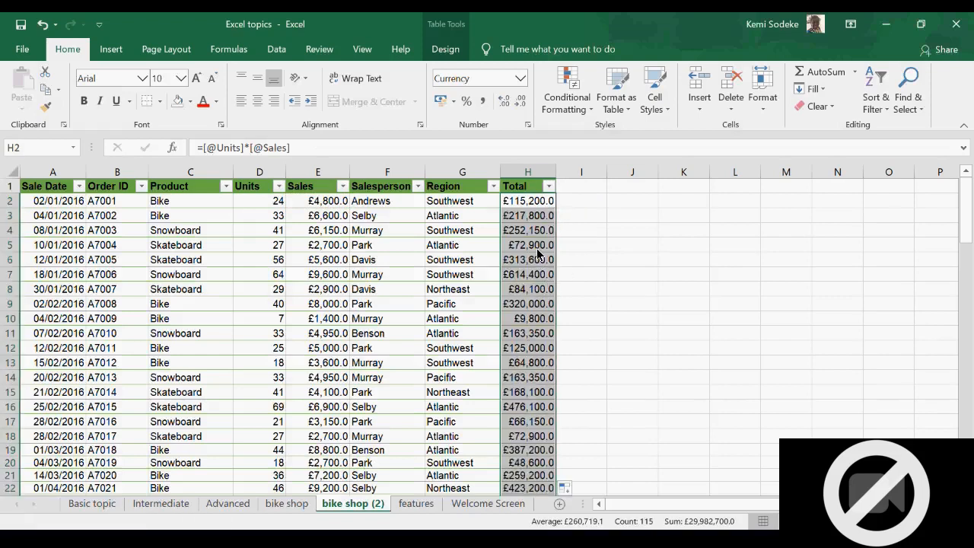
{"action": "left_click", "coordinate": [42, 25]}
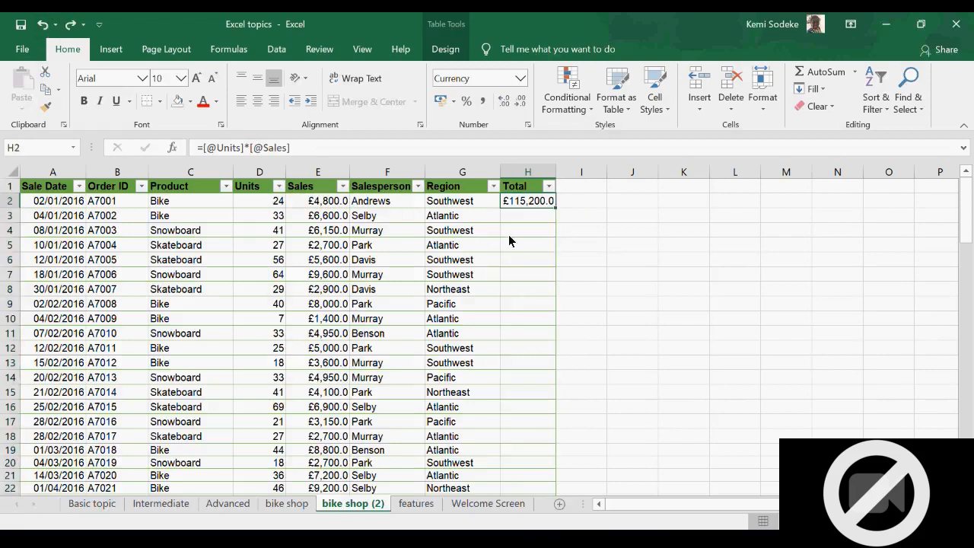
- Fill the Total formula from H2 down the column, and clear all Total cells below the header
{"action": "double_click", "coordinate": [555, 205]}
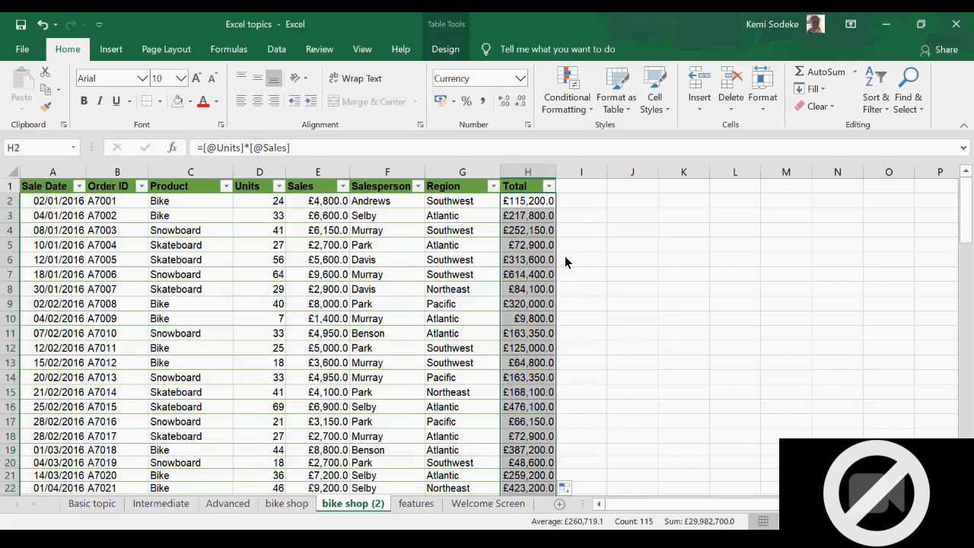
{"action": "left_click_drag", "start_coordinate": [521, 201], "coordinate": [533, 292]}
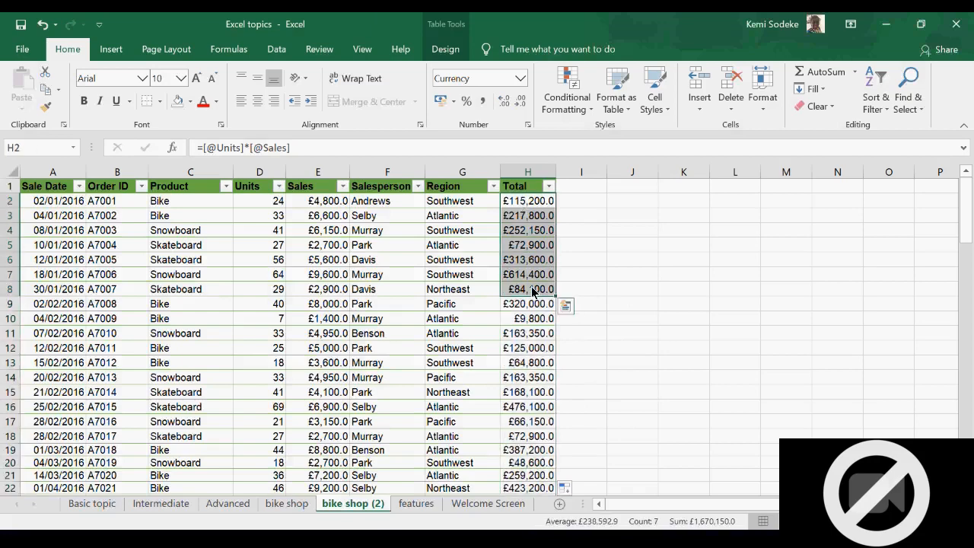
{"action": "key", "text": "ctrl+shift+Down"}
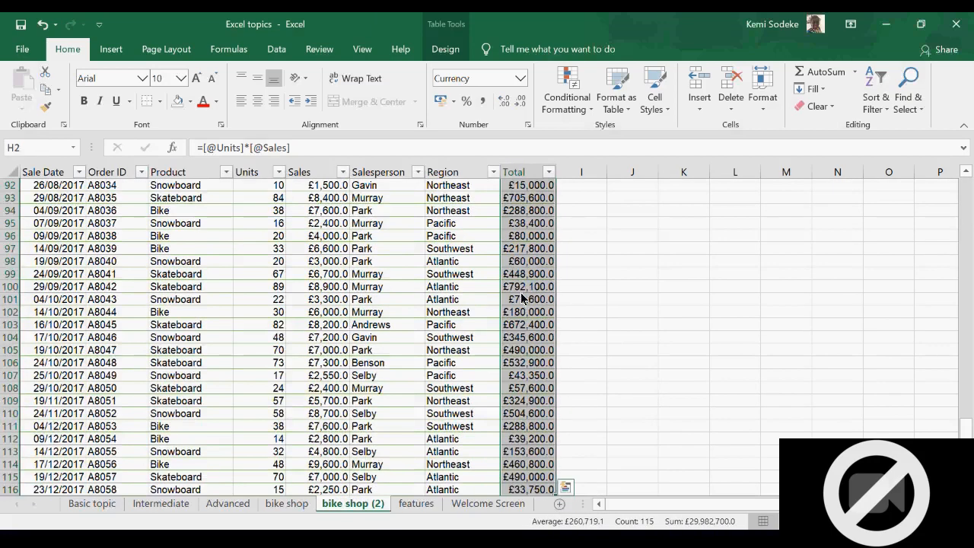
{"action": "key", "text": "Delete"}
{"action": "scroll", "coordinate": [685, 297], "scroll_direction": "up", "scroll_amount": 20}
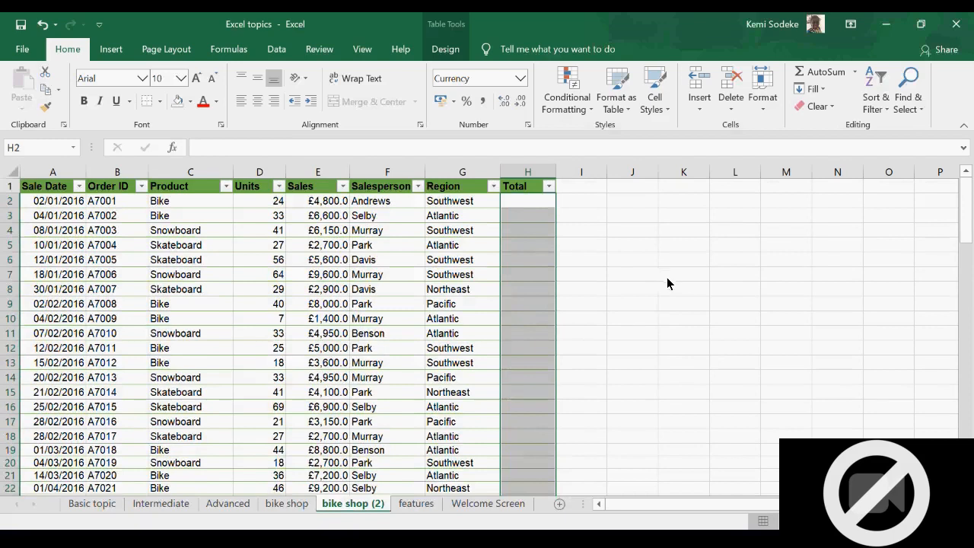
{"action": "left_click", "coordinate": [536, 206]}
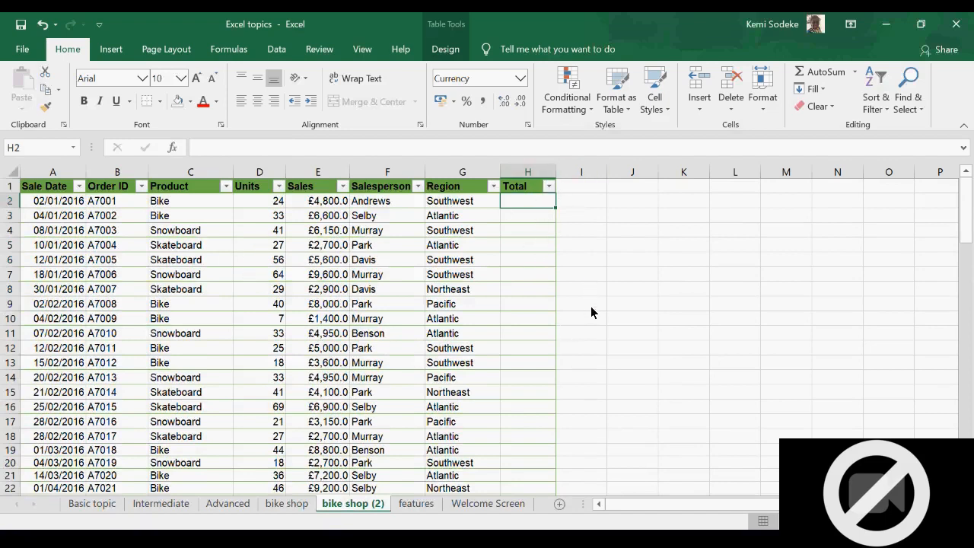
- Run Remove Duplicates on the bike shop (2) table with all columns checked and the data marked as having headers
{"action": "left_click", "coordinate": [497, 289]}
{"action": "left_click", "coordinate": [411, 245]}
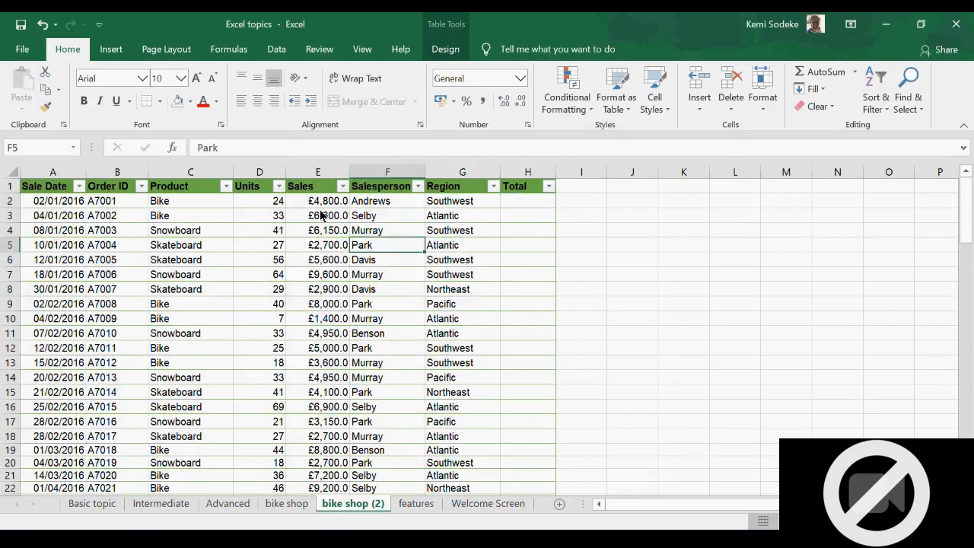
{"action": "left_click", "coordinate": [320, 201]}
{"action": "left_click", "coordinate": [445, 50]}
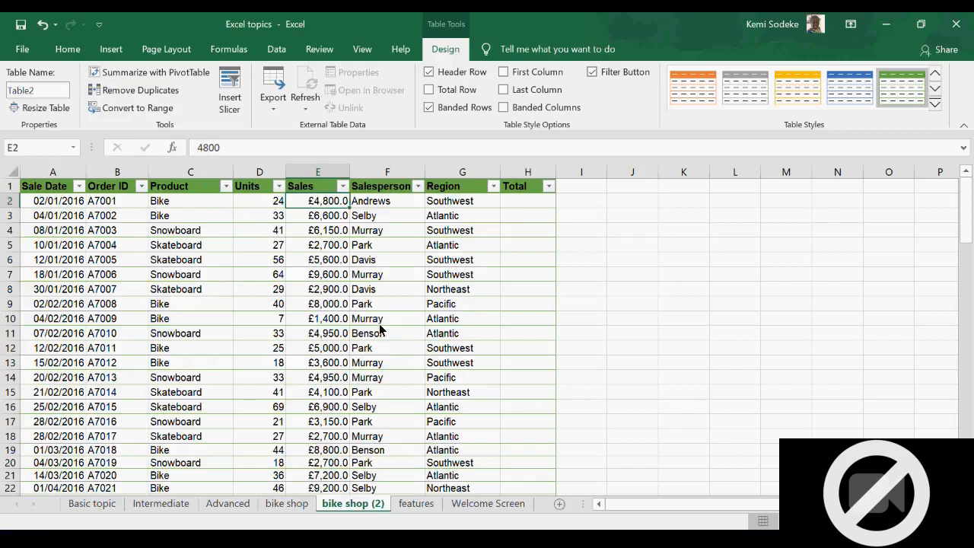
{"action": "left_click", "coordinate": [200, 175]}
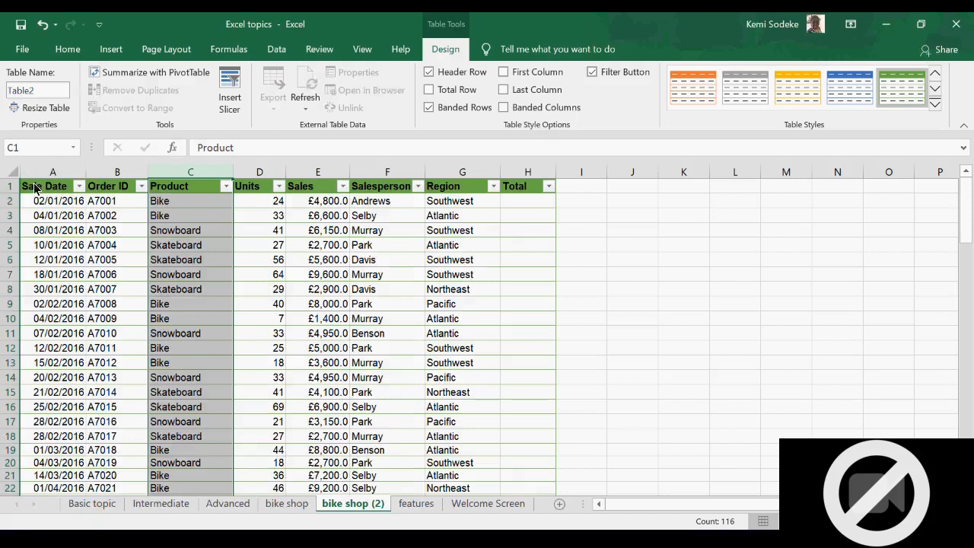
{"action": "left_click", "coordinate": [121, 233]}
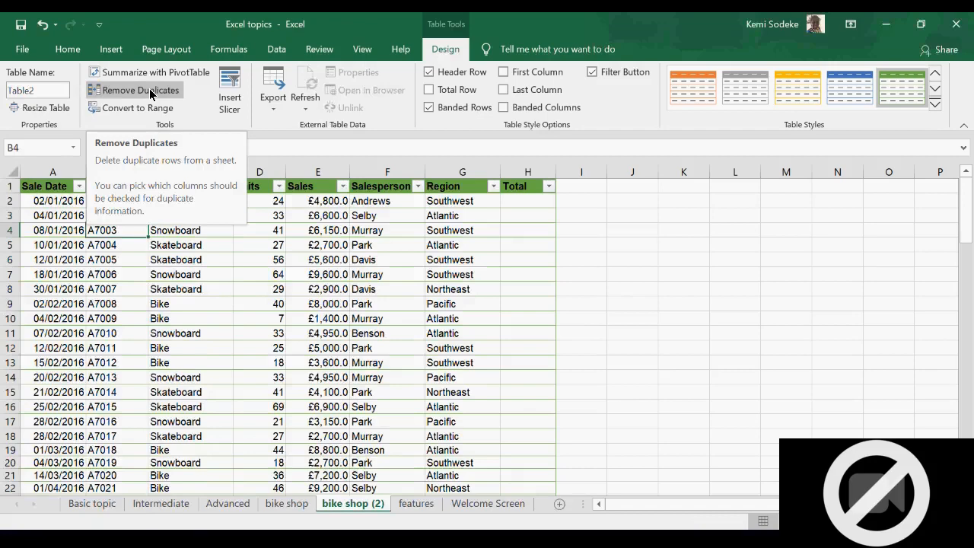
{"action": "left_click", "coordinate": [151, 94]}
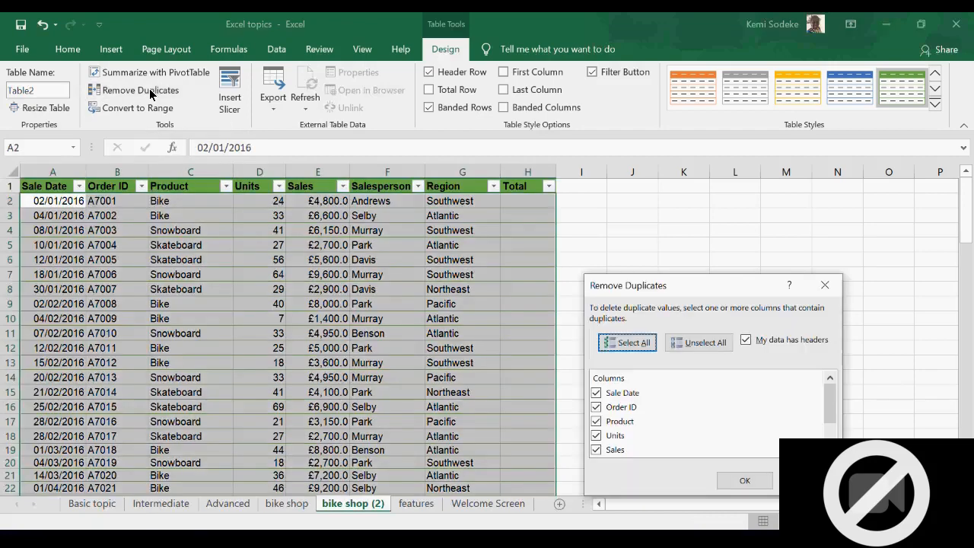
{"action": "left_click", "coordinate": [746, 482]}
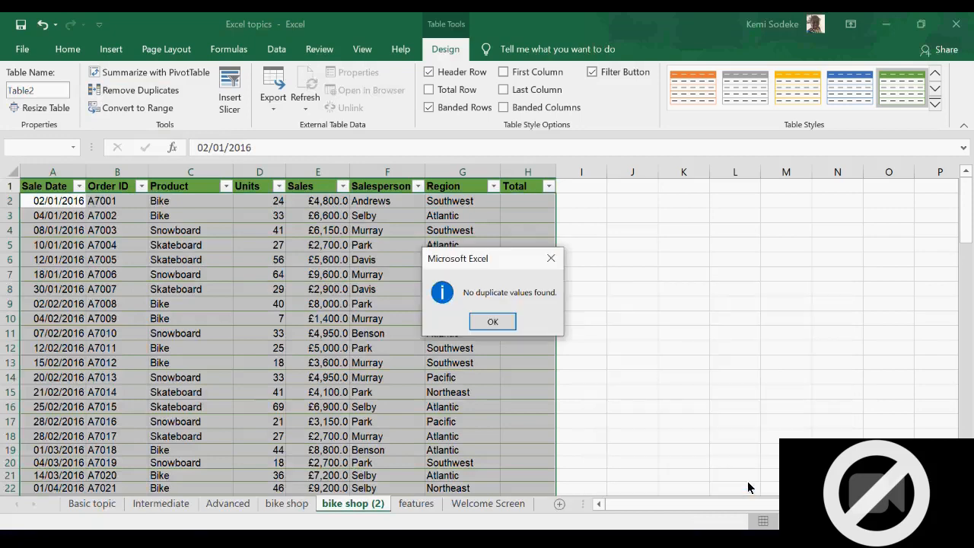
{"action": "left_click", "coordinate": [491, 323]}
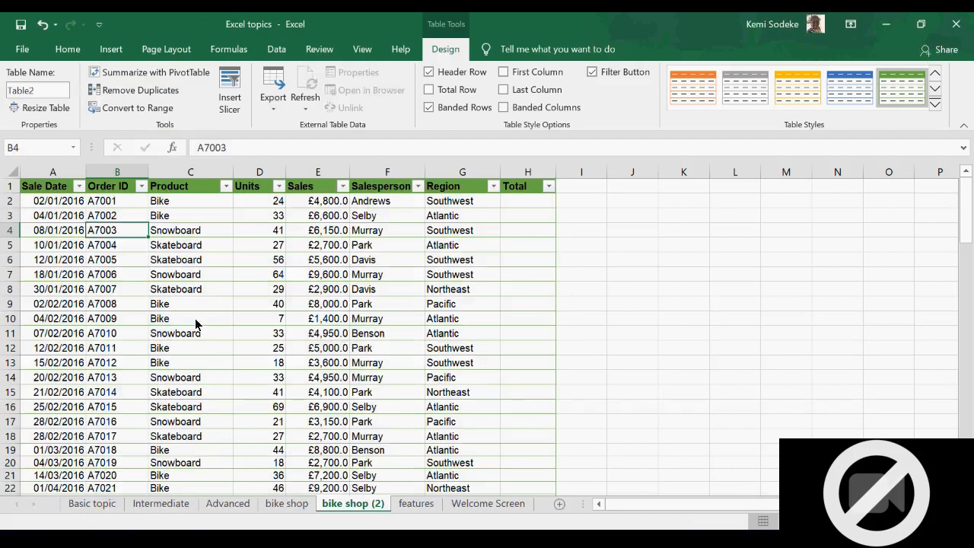
- Copy the whole Product column and paste it as values into a new sheet, starting at C1
{"action": "left_click_drag", "start_coordinate": [632, 362], "coordinate": [582, 362]}
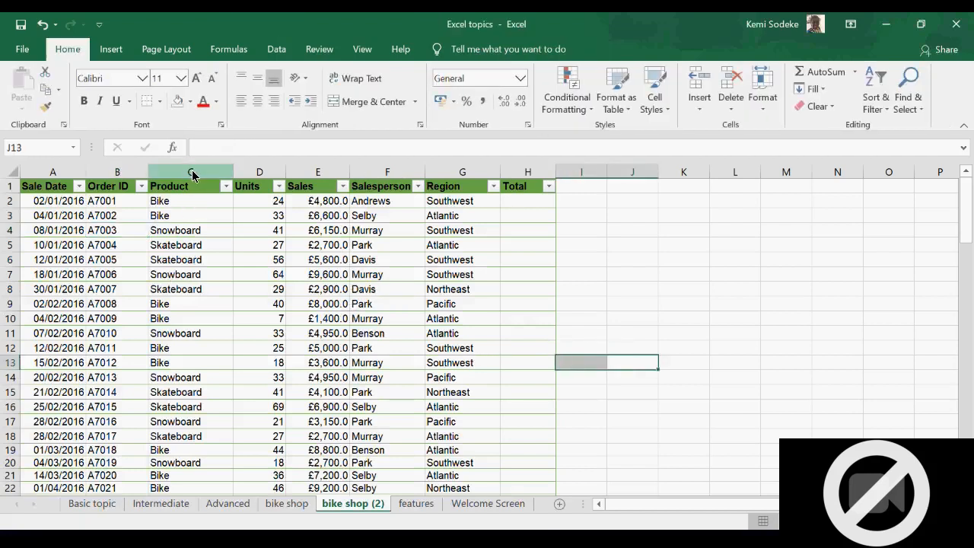
{"action": "left_click", "coordinate": [193, 176]}
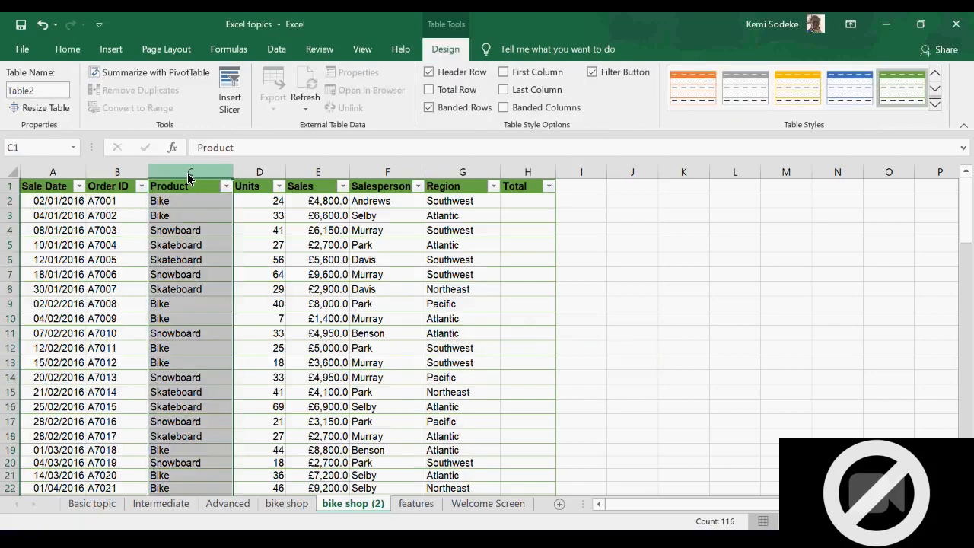
{"action": "key", "text": "ctrl+c"}
{"action": "left_click", "coordinate": [142, 202]}
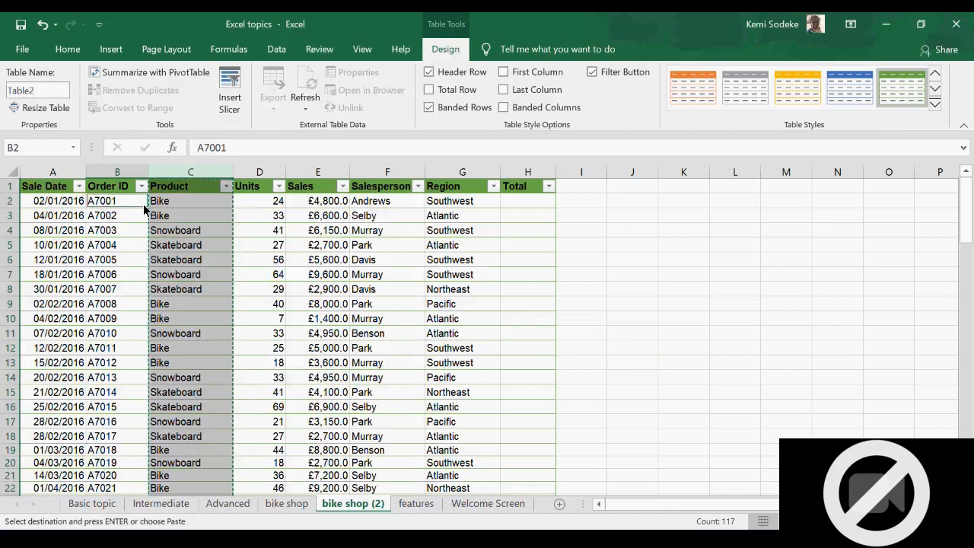
{"action": "left_click", "coordinate": [559, 503]}
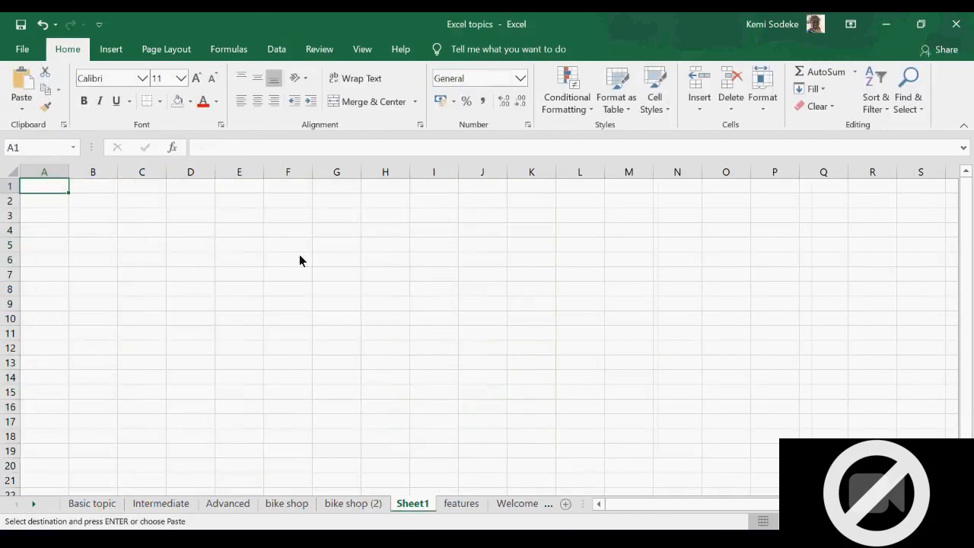
{"action": "left_click", "coordinate": [136, 188]}
{"action": "right_click", "coordinate": [136, 188]}
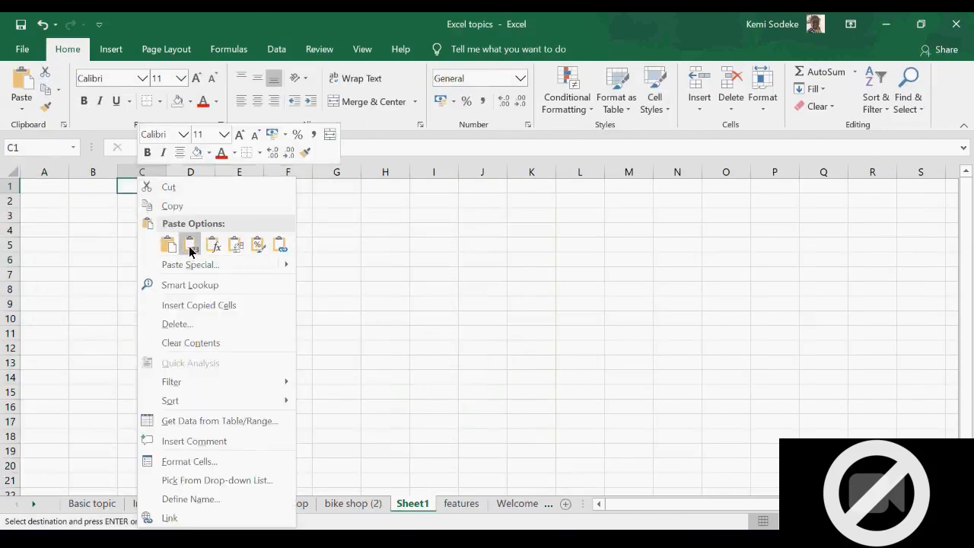
{"action": "left_click", "coordinate": [189, 246]}
{"action": "left_click", "coordinate": [252, 333]}
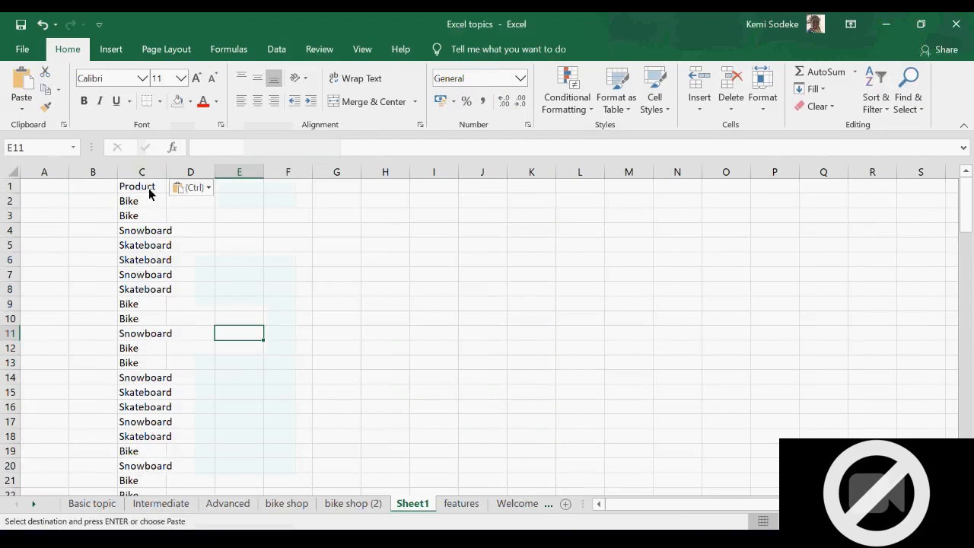
- Select the pasted Product column in Sheet1 and examine the conditional formatting options available for it
{"action": "left_click", "coordinate": [141, 172]}
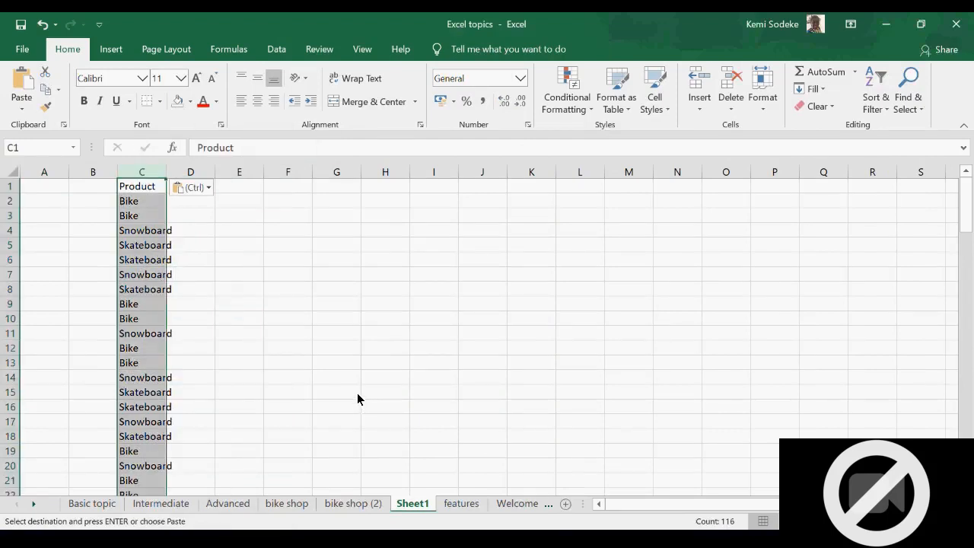
{"action": "left_click", "coordinate": [22, 49]}
{"action": "left_click", "coordinate": [20, 23]}
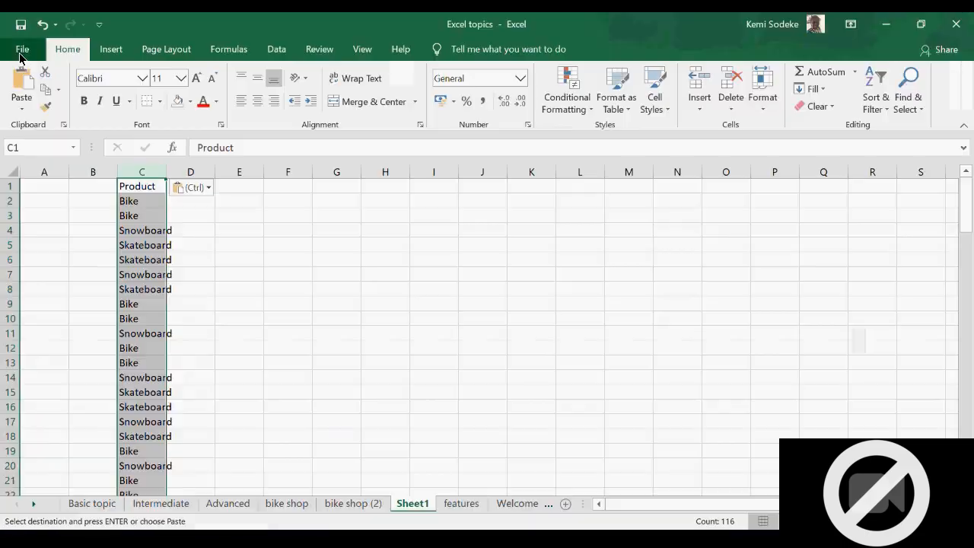
{"action": "left_click", "coordinate": [594, 112]}
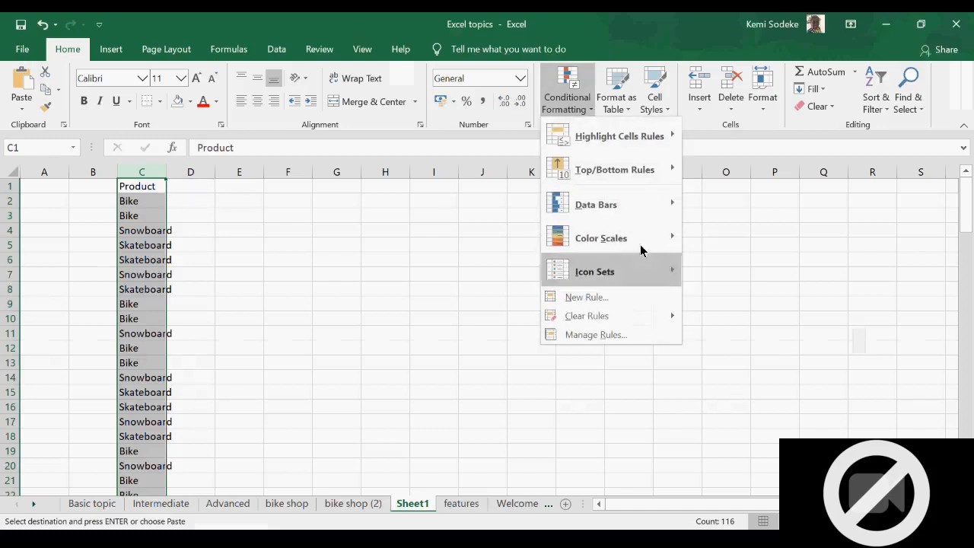
{"action": "left_click", "coordinate": [618, 107]}
{"action": "left_click", "coordinate": [588, 111]}
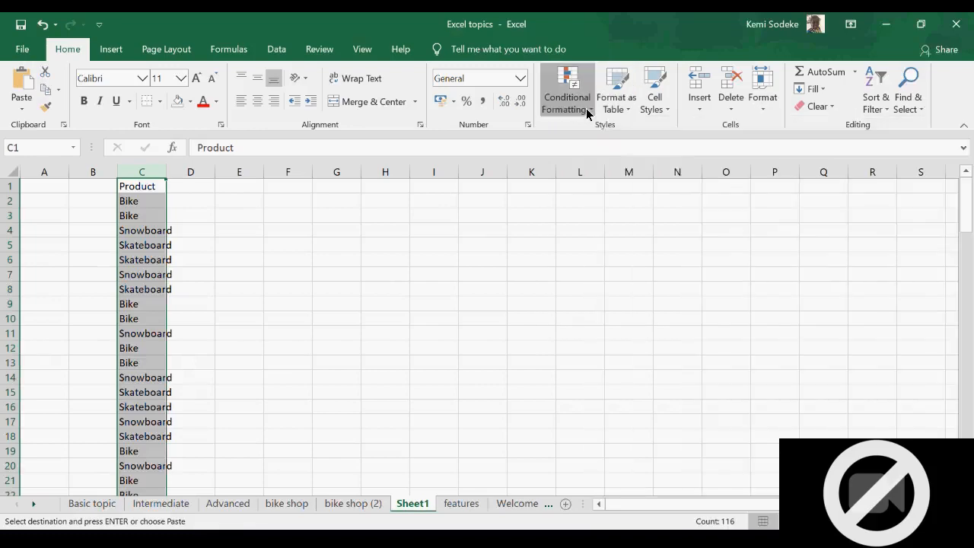
{"action": "mouse_move", "coordinate": [623, 178]}
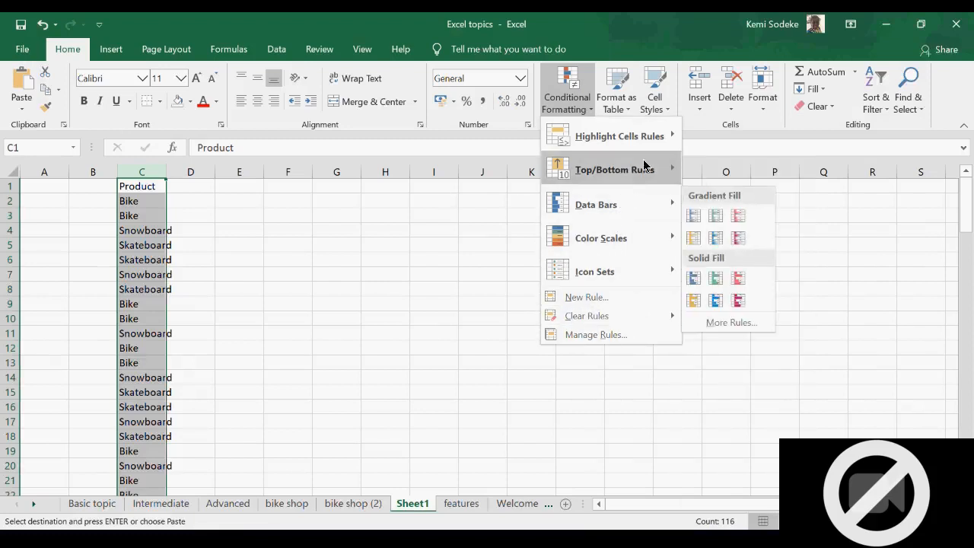
{"action": "key", "text": "Escape"}
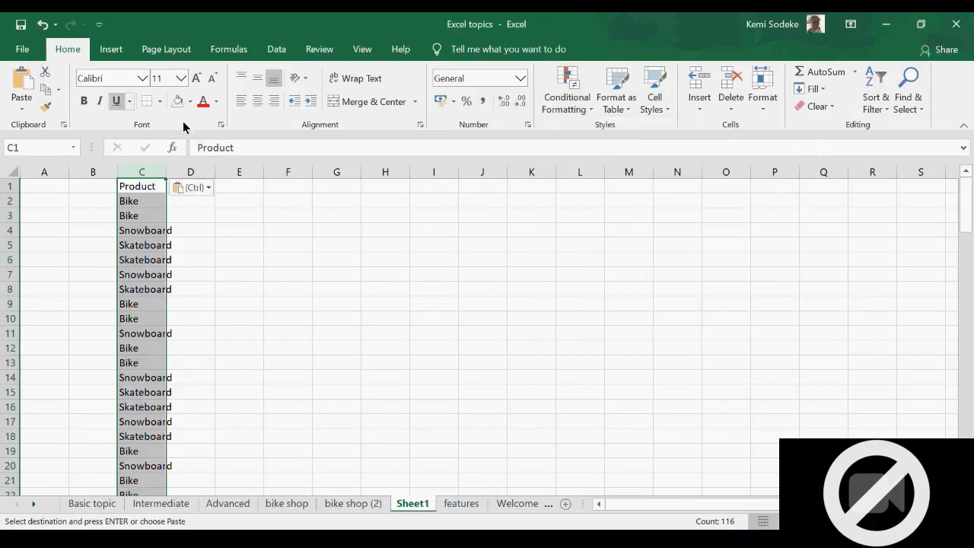
- Search the command groups, cell styles and column options for a way to remove duplicates from the Product column
{"action": "left_click", "coordinate": [111, 50]}
{"action": "left_click", "coordinate": [168, 50]}
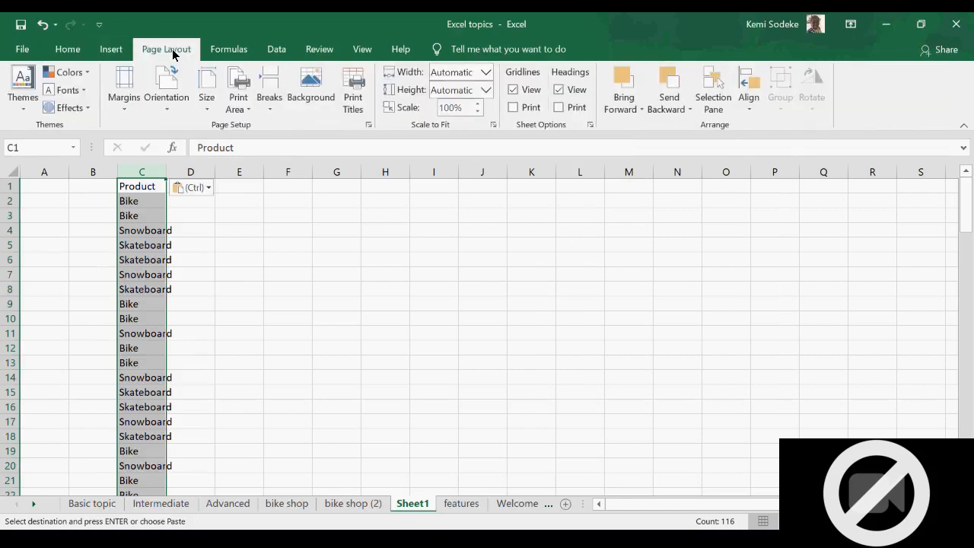
{"action": "left_click", "coordinate": [249, 54]}
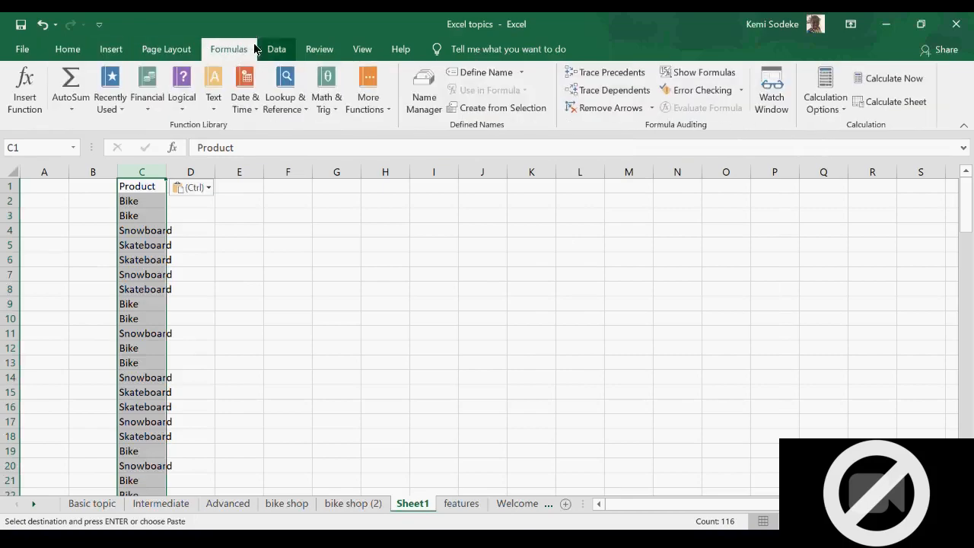
{"action": "left_click", "coordinate": [271, 47]}
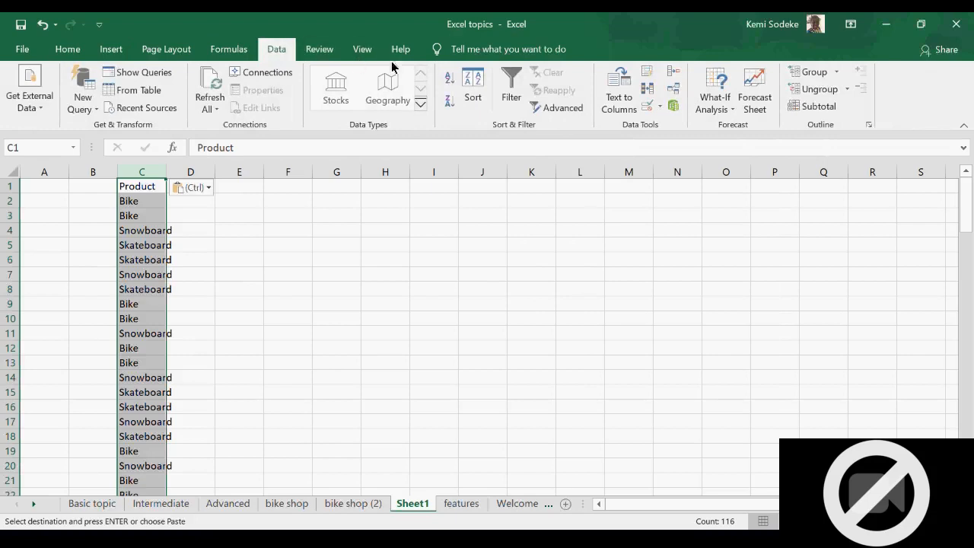
{"action": "left_click", "coordinate": [324, 50]}
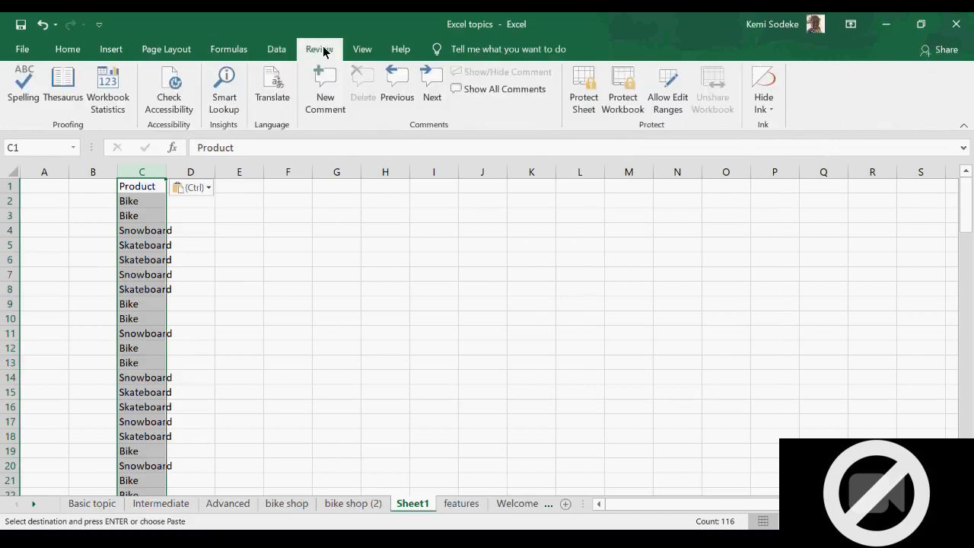
{"action": "left_click", "coordinate": [368, 50]}
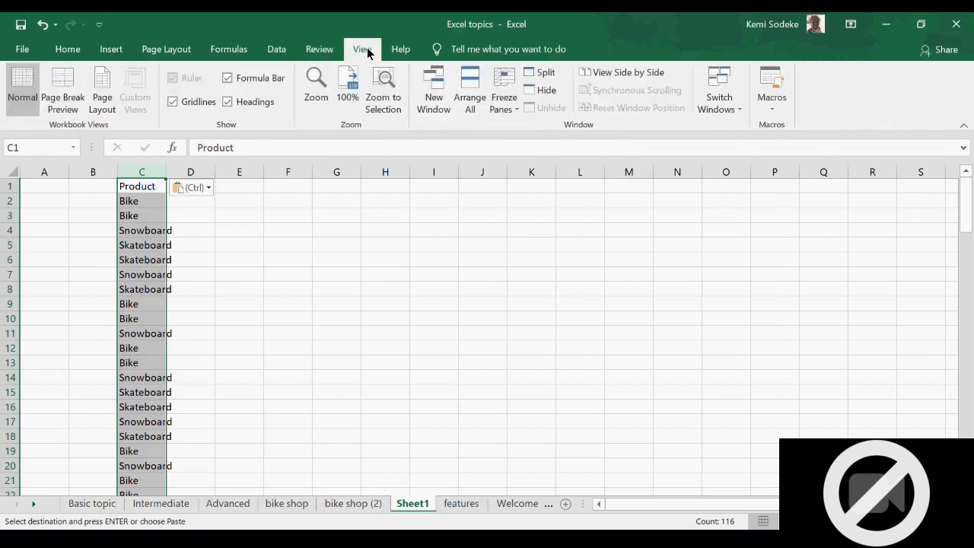
{"action": "left_click", "coordinate": [67, 50]}
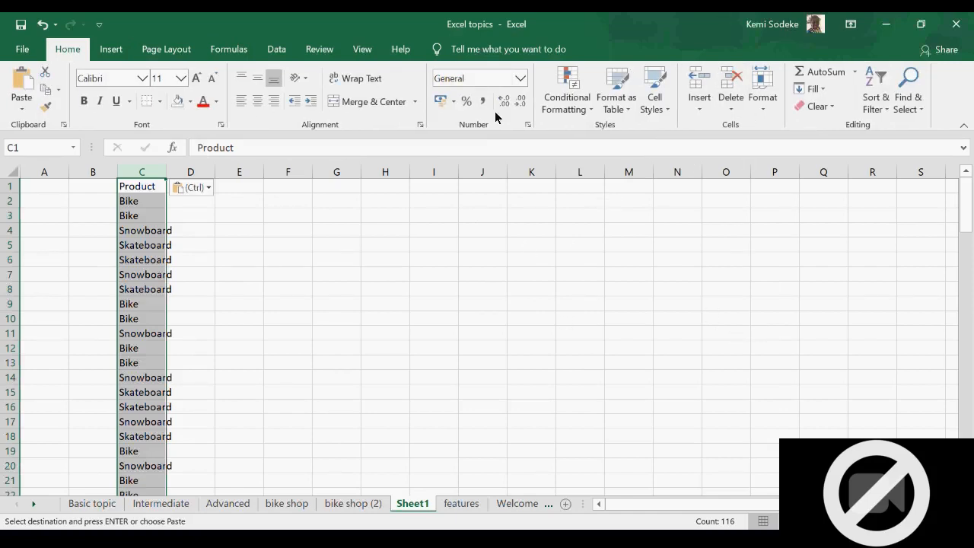
{"action": "left_click", "coordinate": [667, 114]}
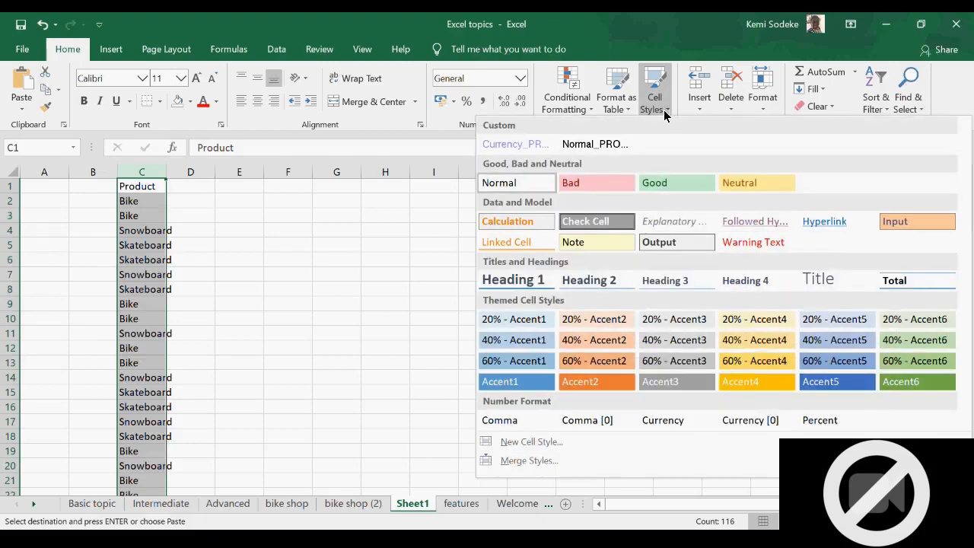
{"action": "left_click", "coordinate": [394, 273]}
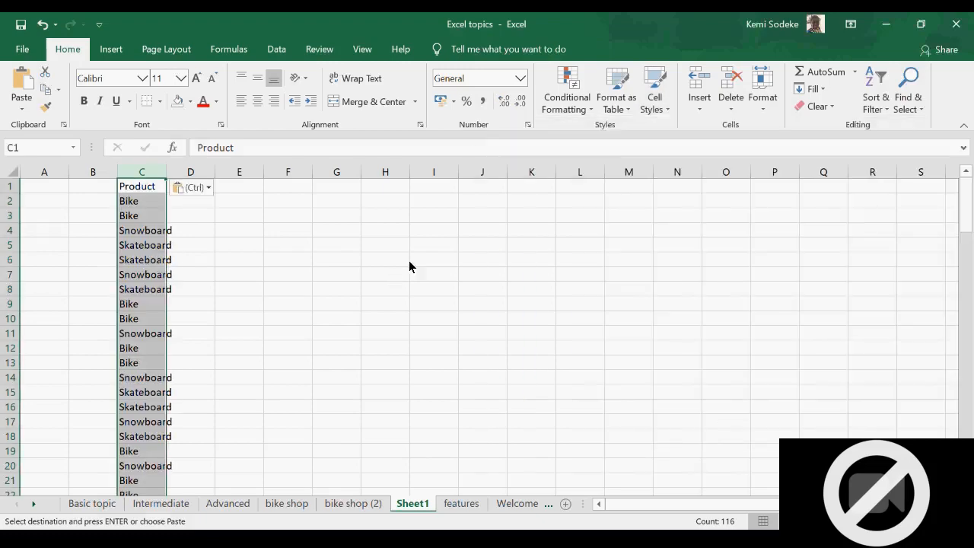
{"action": "right_click", "coordinate": [144, 176]}
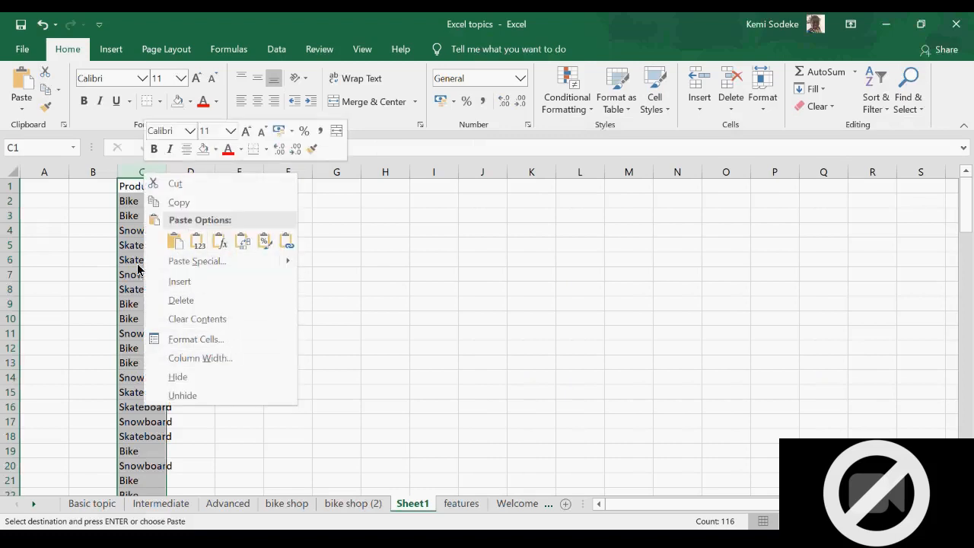
{"action": "key", "text": "Escape"}
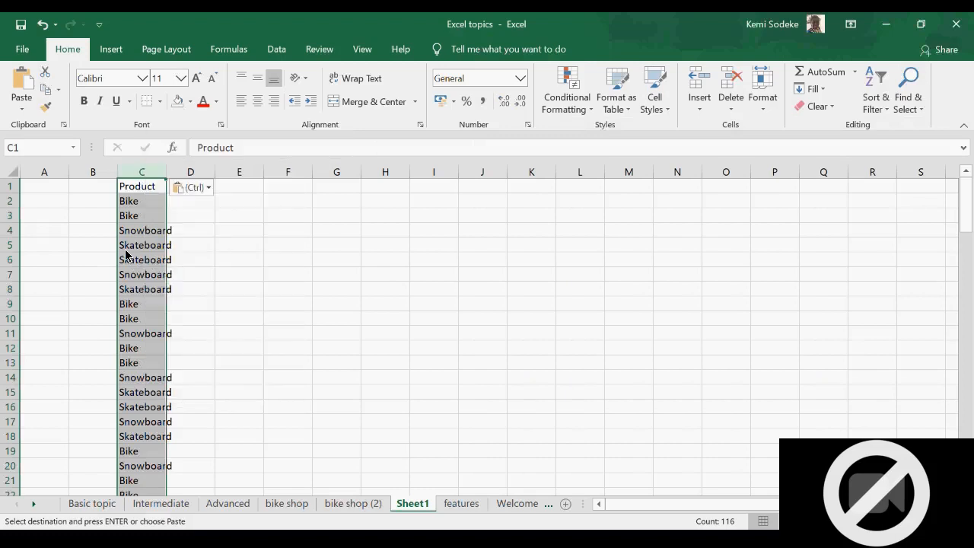
{"action": "left_click", "coordinate": [274, 49]}
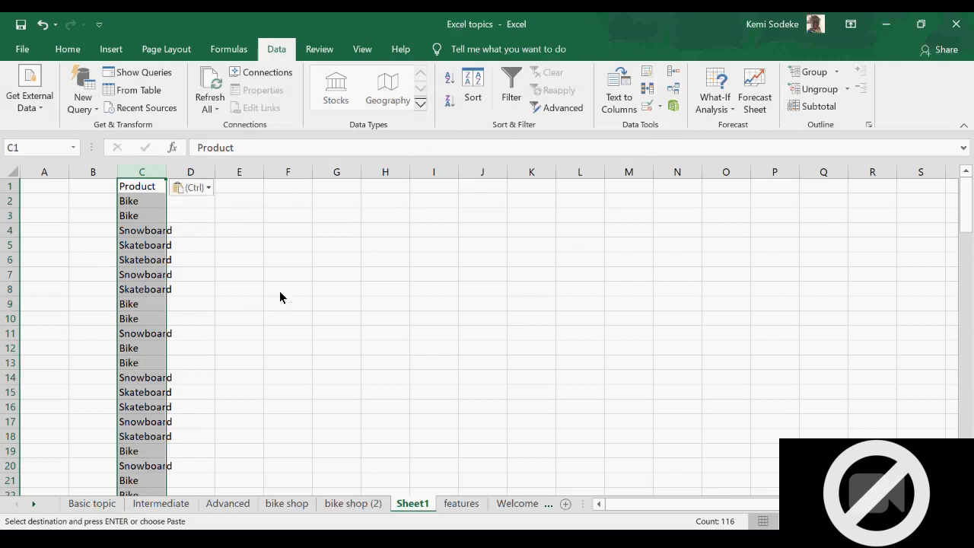
{"action": "left_click", "coordinate": [230, 51]}
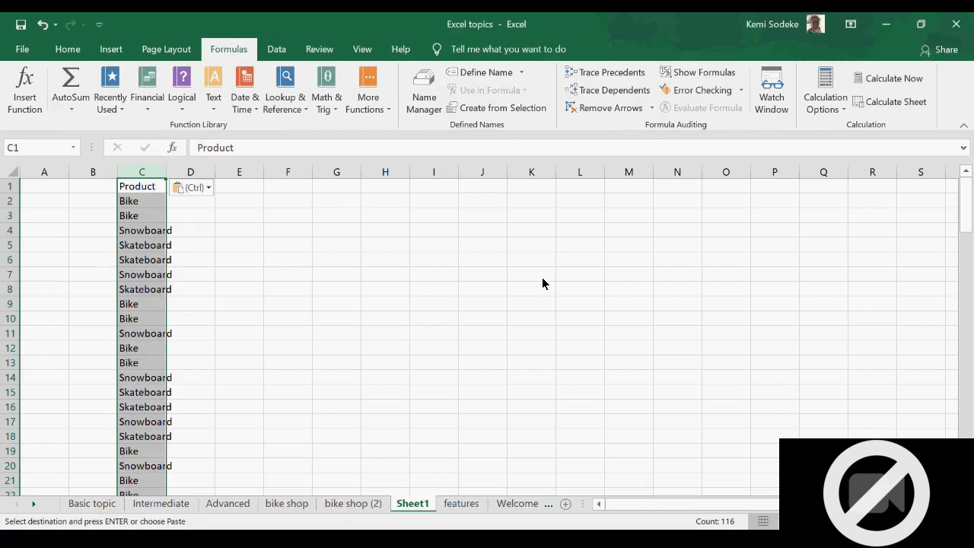
{"action": "left_click", "coordinate": [65, 50]}
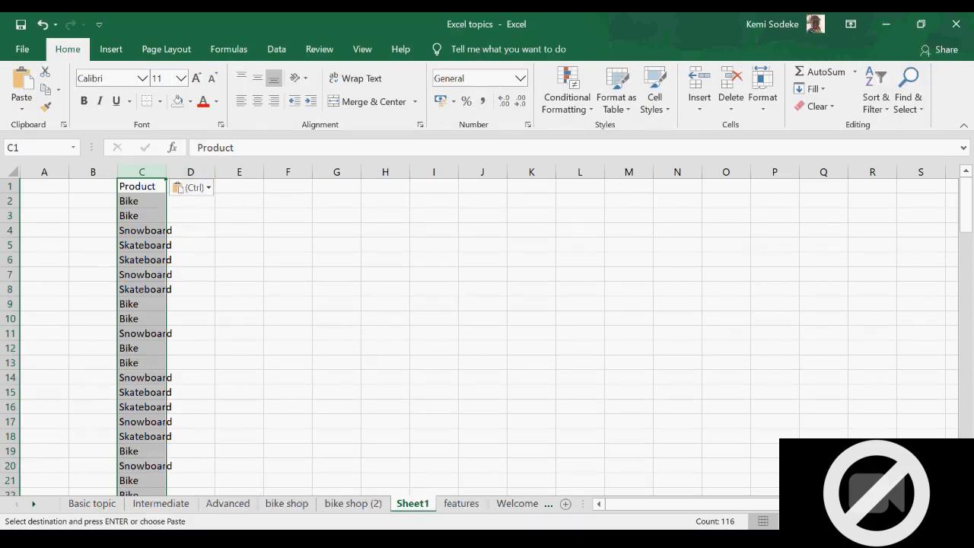
- Check the charts topics on the Intermediate sheet and switch to the Q1 sales sheet of the Data for Excel training workbook
{"action": "left_click", "coordinate": [147, 503]}
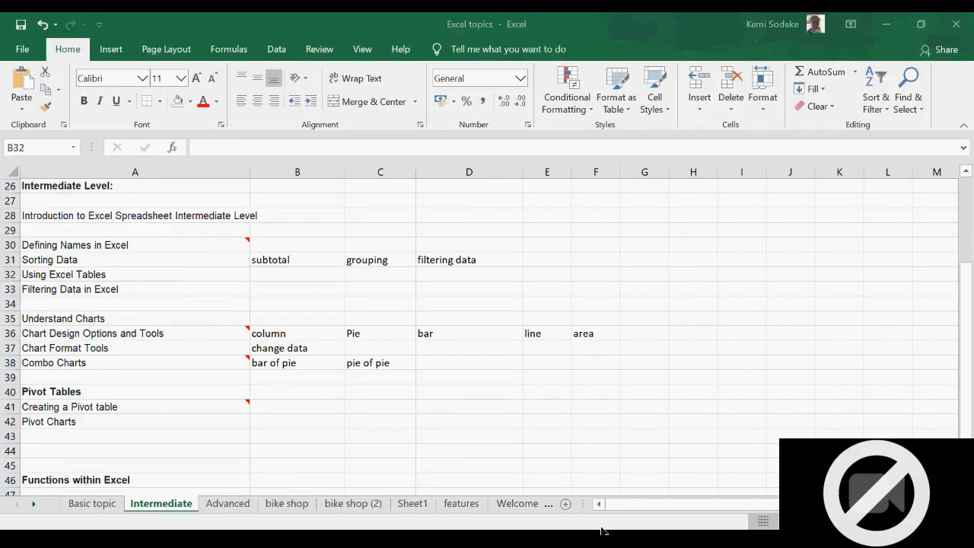
{"action": "left_click", "coordinate": [543, 481]}
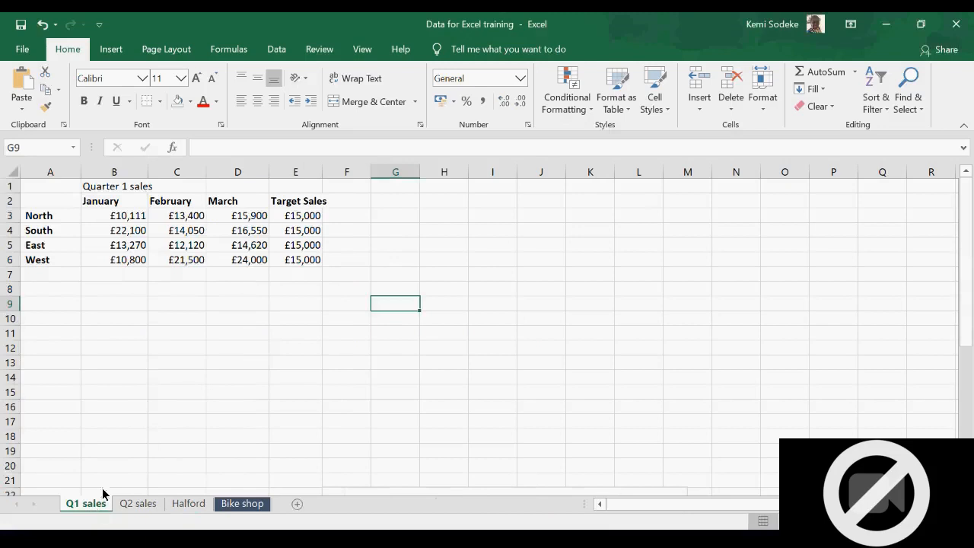
{"action": "left_click", "coordinate": [157, 391]}
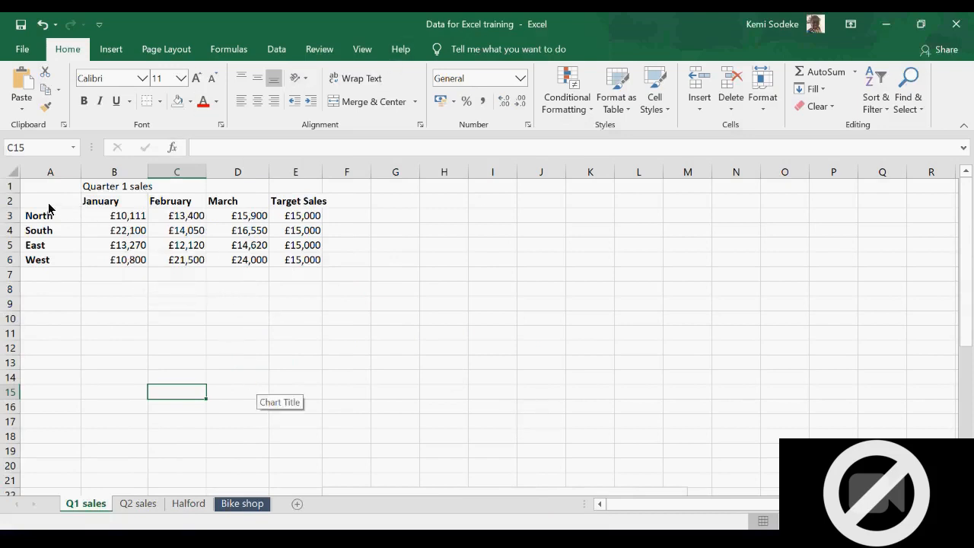
- Select the quarter 1 sales in A2:D6 and preview the Line, Pie, Bar, Area, Scatter, Stock and Surface chart types for them
{"action": "left_click_drag", "start_coordinate": [42, 203], "coordinate": [245, 265]}
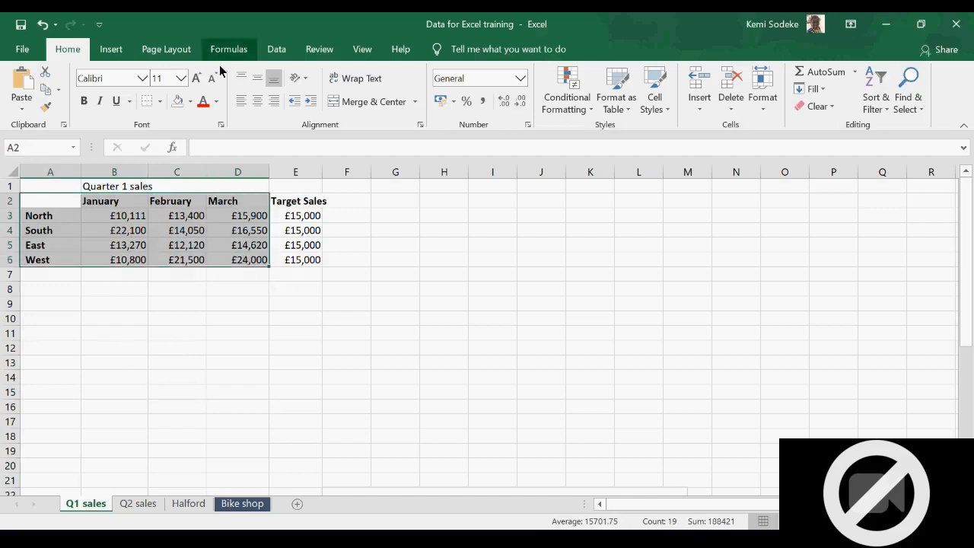
{"action": "left_click", "coordinate": [112, 52]}
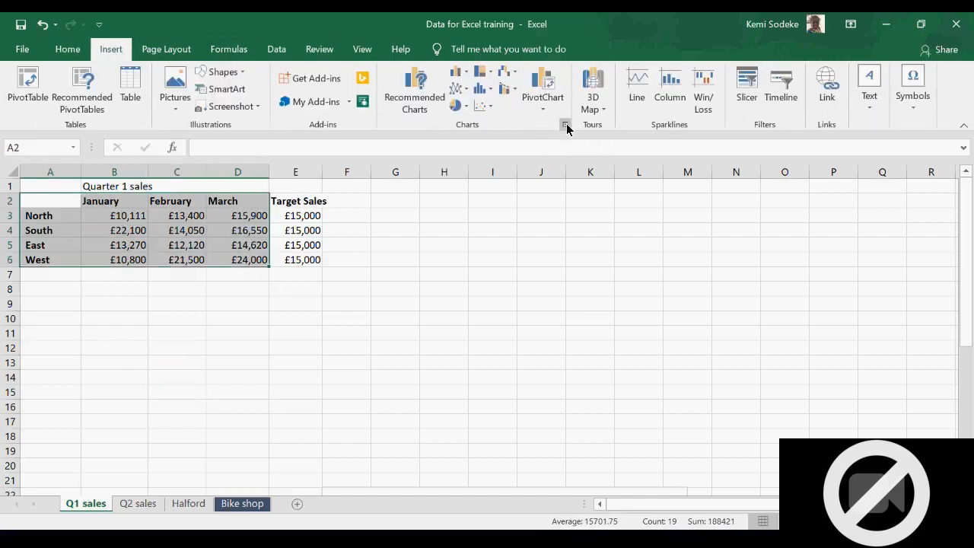
{"action": "left_click", "coordinate": [564, 124]}
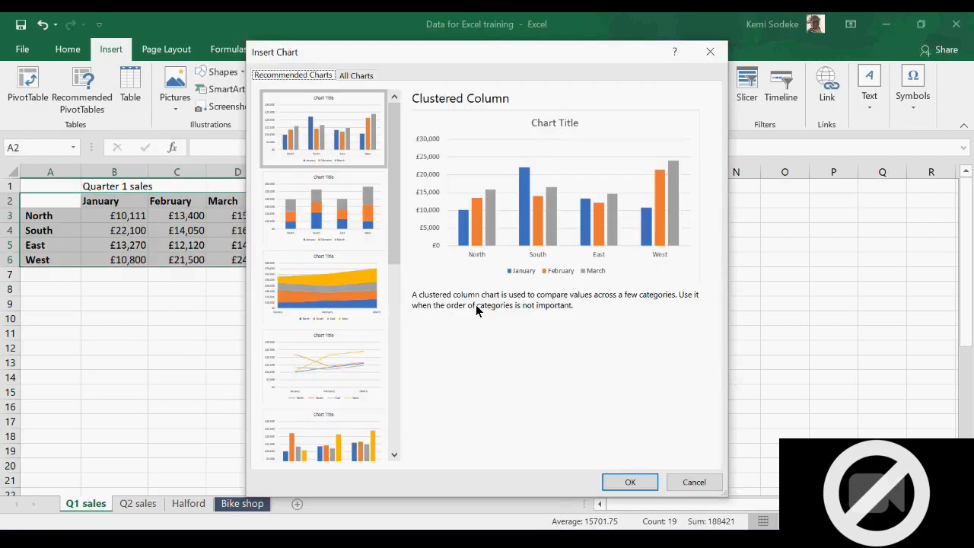
{"action": "left_click", "coordinate": [355, 76]}
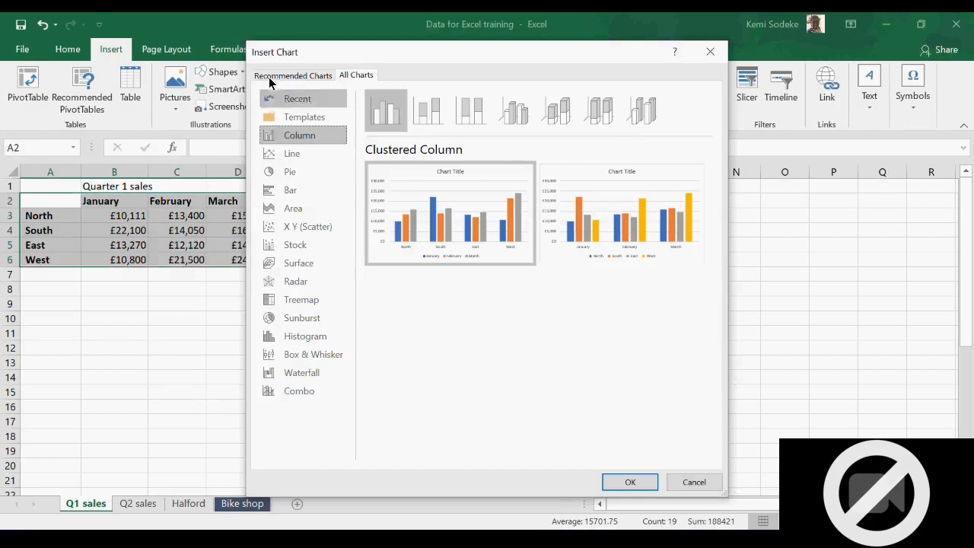
{"action": "left_click", "coordinate": [293, 156]}
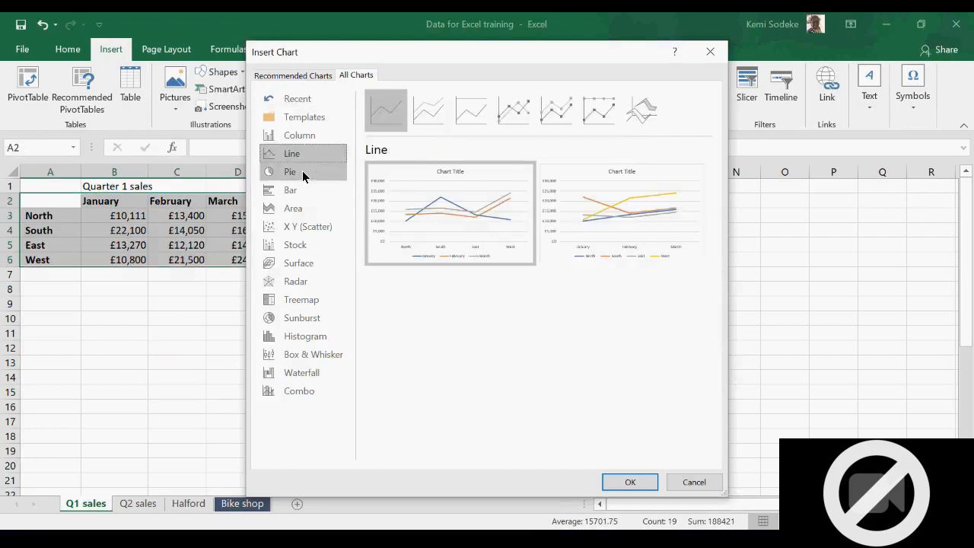
{"action": "left_click", "coordinate": [302, 175]}
{"action": "left_click", "coordinate": [302, 195]}
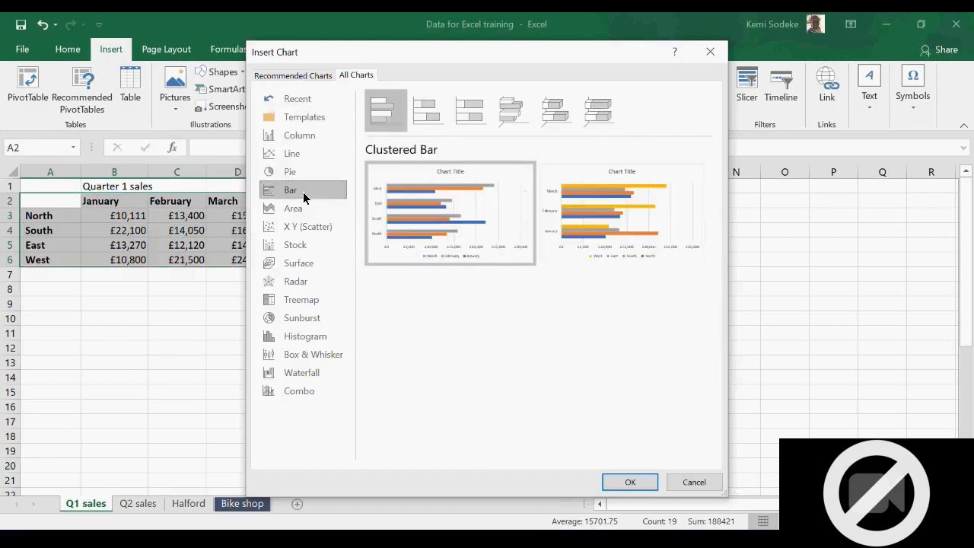
{"action": "left_click", "coordinate": [313, 209]}
{"action": "left_click", "coordinate": [310, 226]}
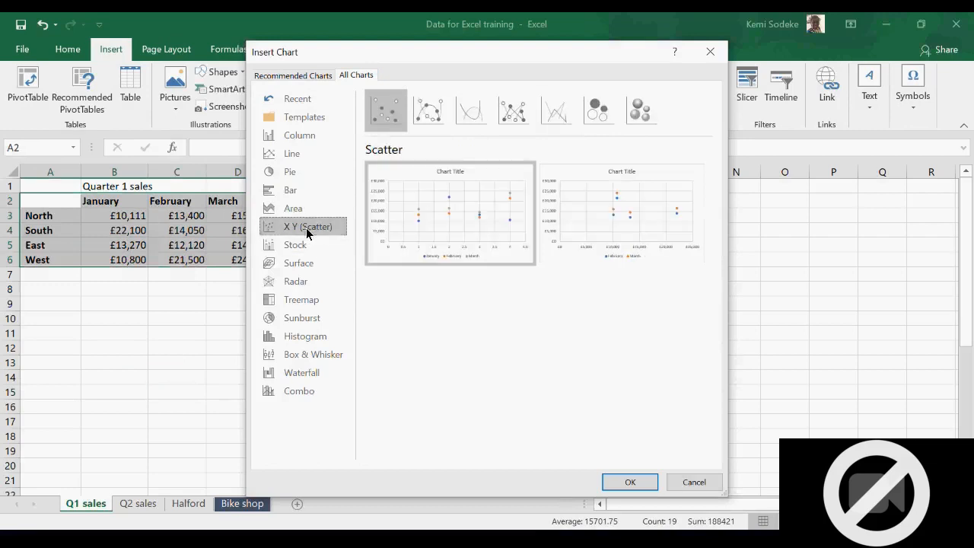
{"action": "left_click", "coordinate": [310, 245]}
{"action": "left_click", "coordinate": [310, 265]}
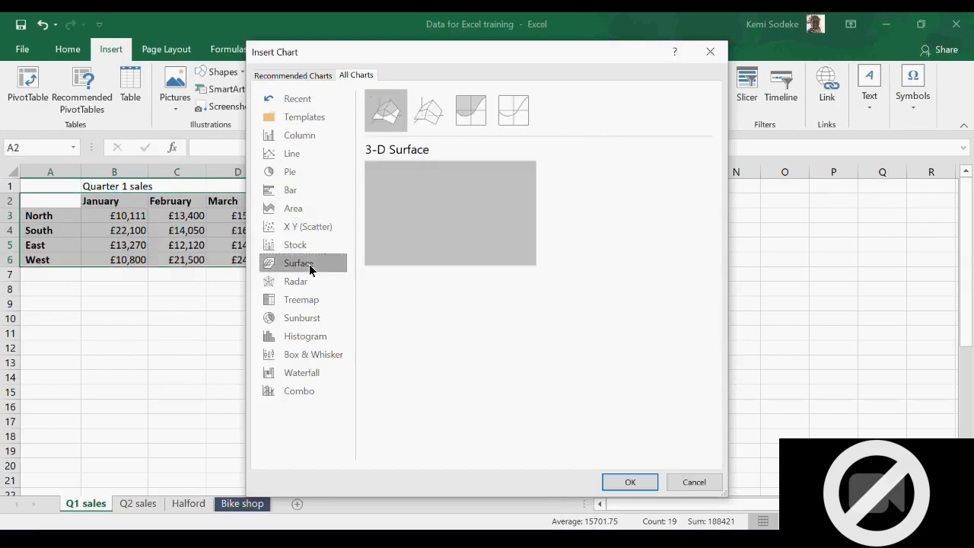
- Preview the Column, Line, Pie, Bar and Area chart types again, and leave the chart selection without inserting a chart
{"action": "left_click", "coordinate": [307, 138]}
{"action": "left_click", "coordinate": [295, 155]}
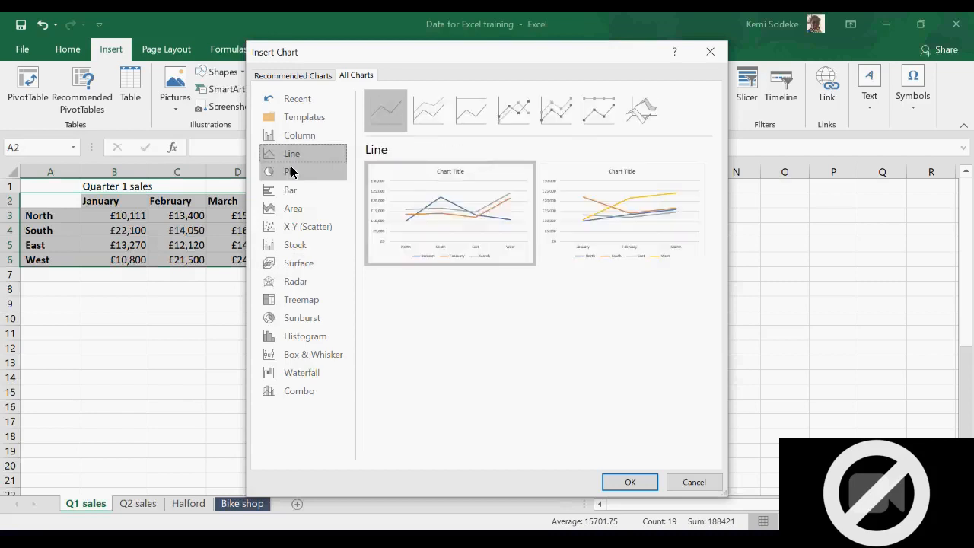
{"action": "left_click", "coordinate": [291, 173]}
{"action": "left_click", "coordinate": [294, 194]}
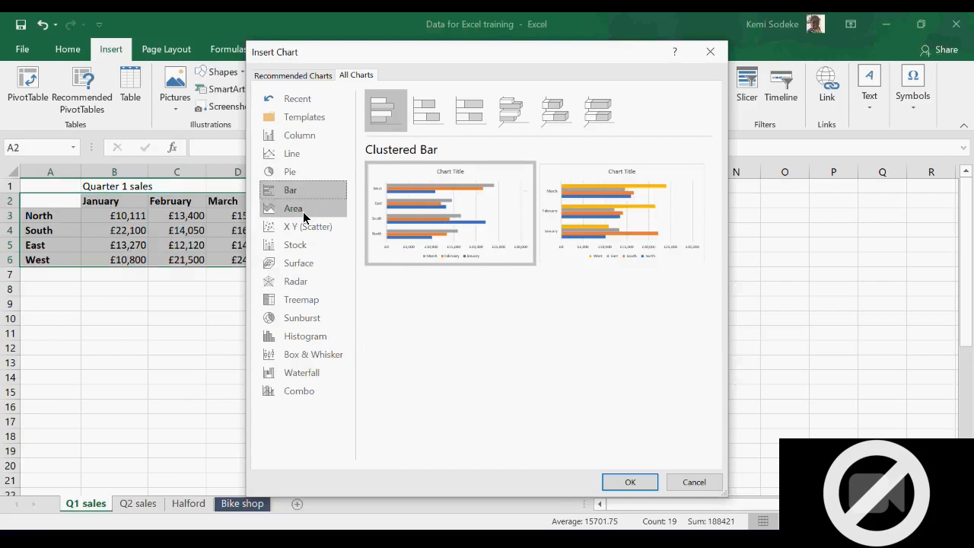
{"action": "left_click", "coordinate": [303, 213]}
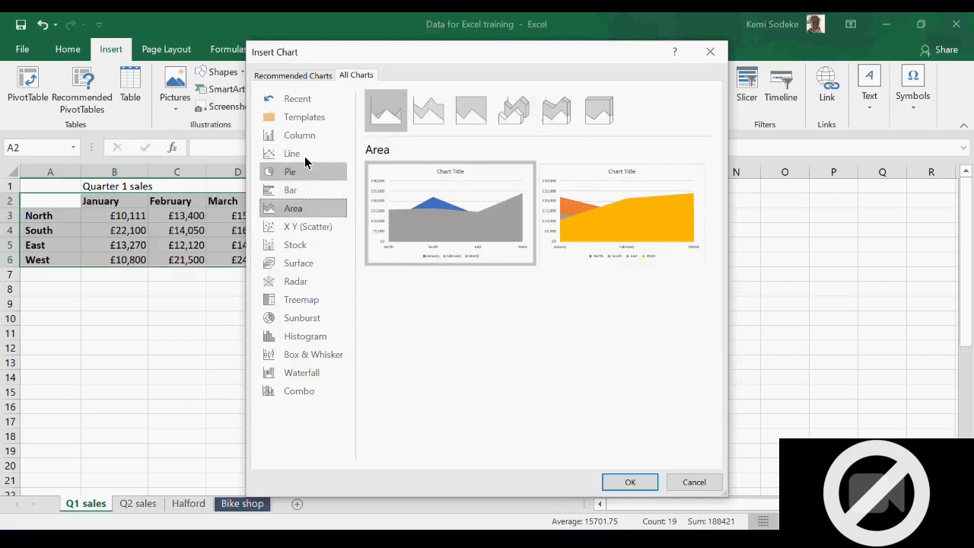
{"action": "left_click", "coordinate": [696, 483]}
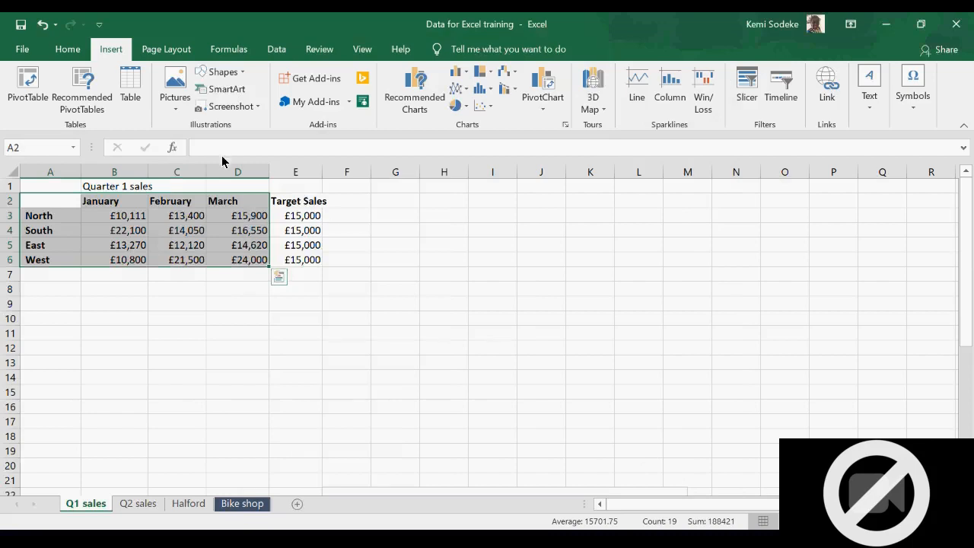
{"action": "left_click", "coordinate": [383, 292]}
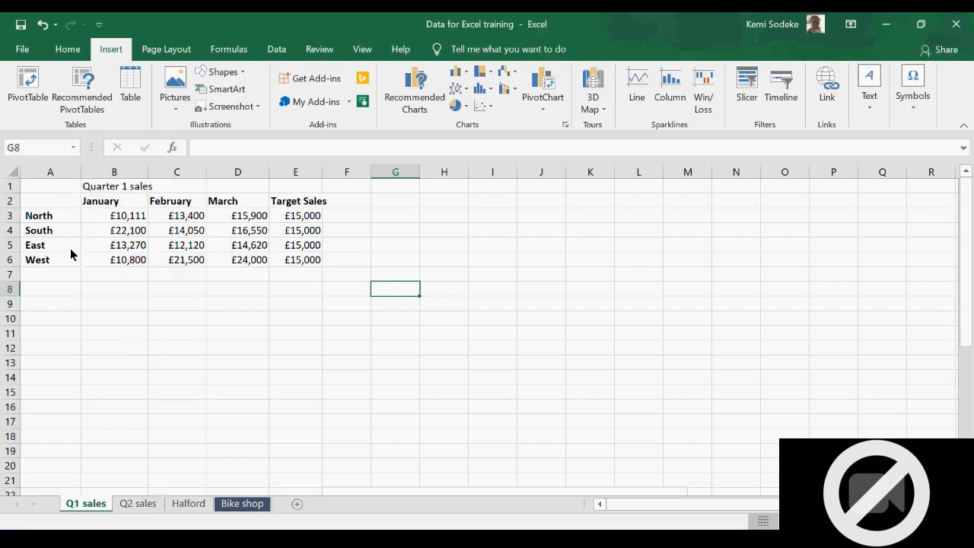
- Insert a Clustered Column chart of the sales in A2:D6, with the regions as categories and the months as series
{"action": "left_click_drag", "start_coordinate": [53, 201], "coordinate": [252, 261]}
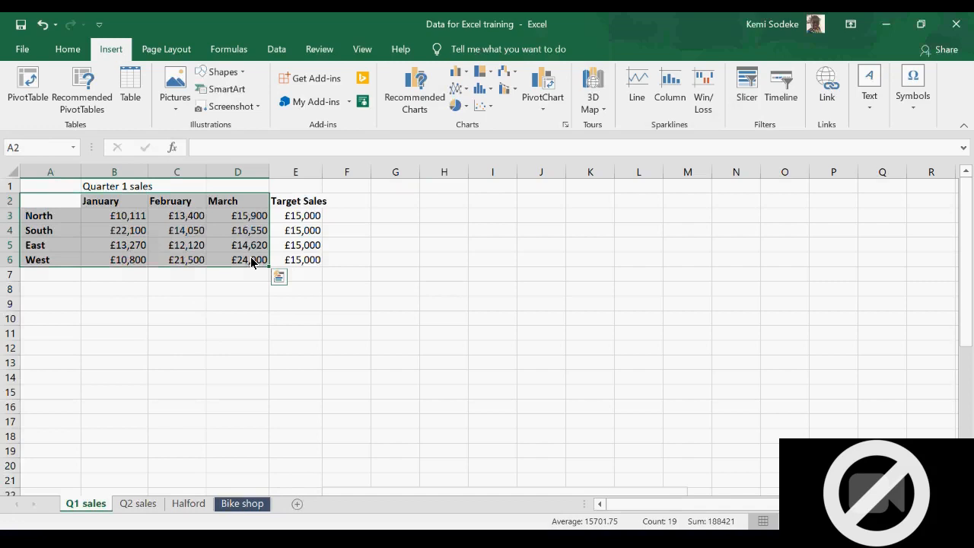
{"action": "left_click_drag", "start_coordinate": [53, 202], "coordinate": [233, 265]}
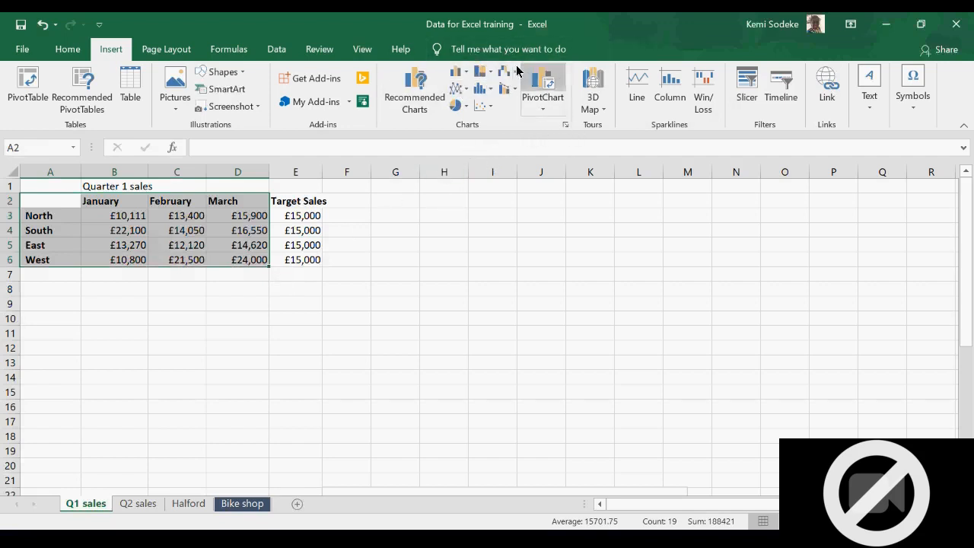
{"action": "left_click", "coordinate": [565, 127]}
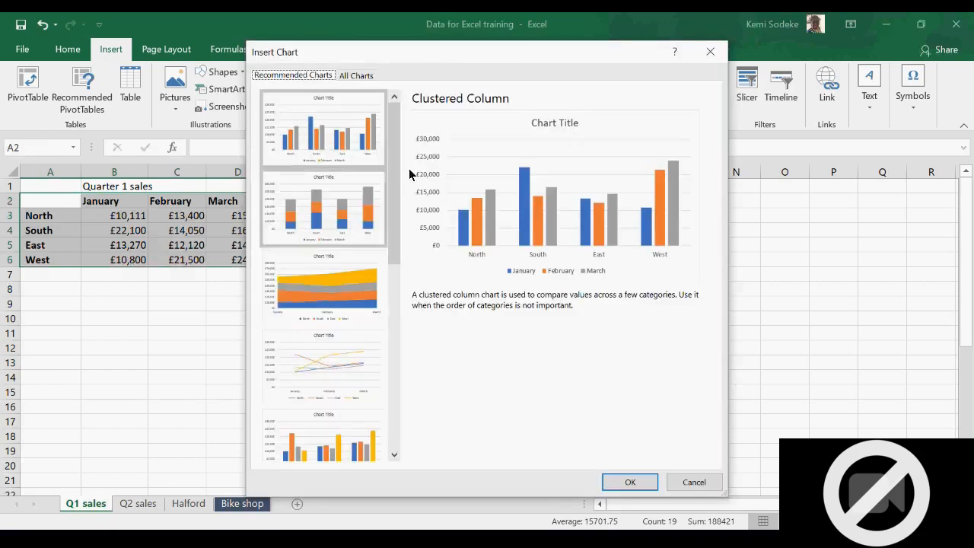
{"action": "left_click", "coordinate": [359, 76]}
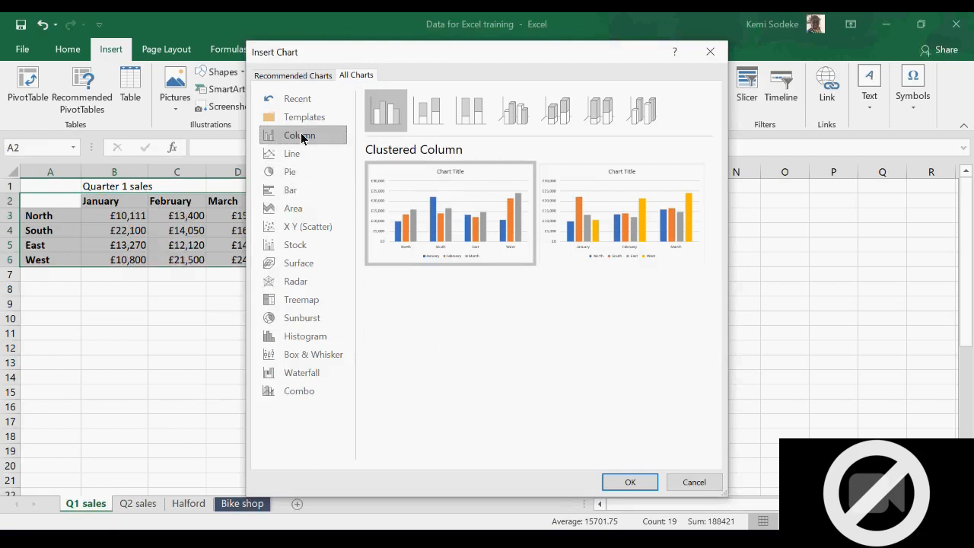
{"action": "mouse_move", "coordinate": [500, 213]}
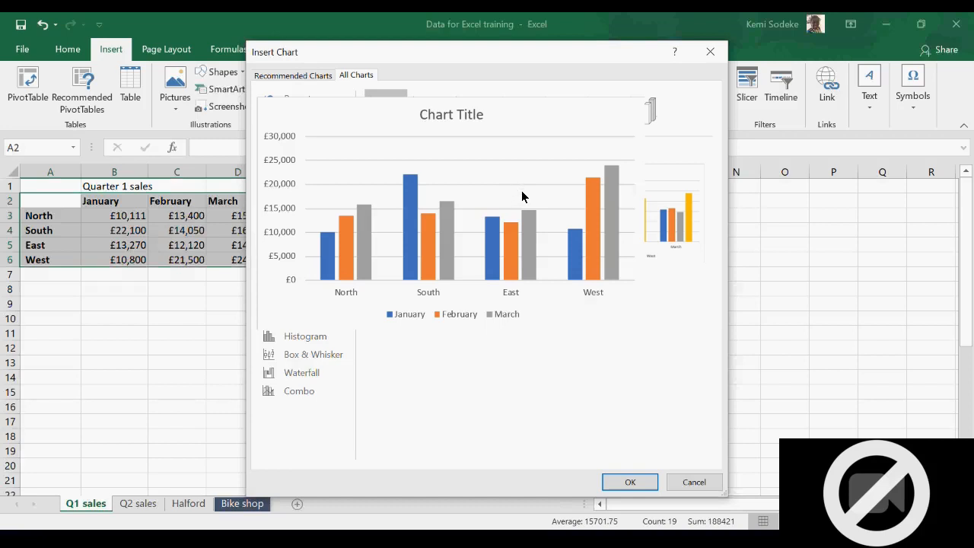
{"action": "mouse_move", "coordinate": [607, 190]}
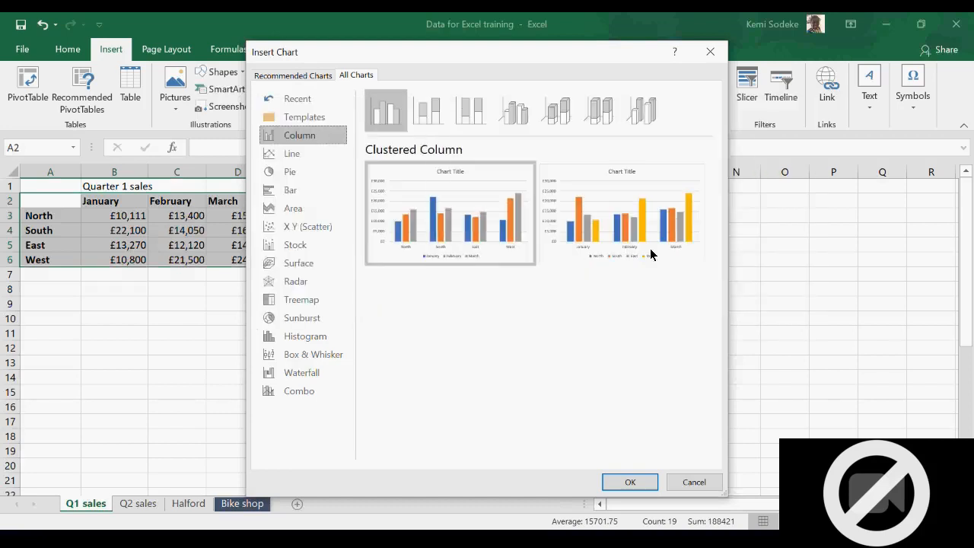
{"action": "left_click", "coordinate": [630, 482]}
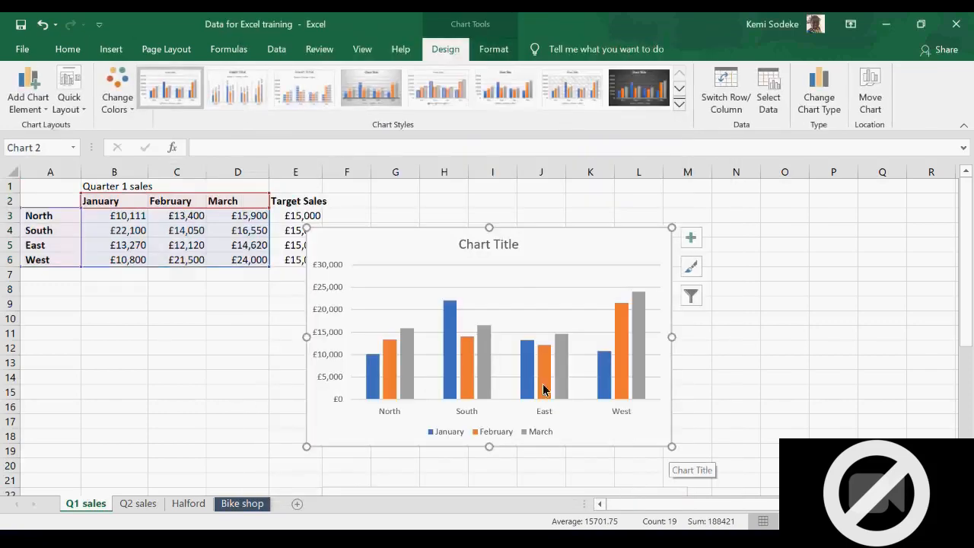
- Enter the label "Line Chart" in cell I1 and move the column chart to sit beneath it, clear of the sales data
{"action": "left_click", "coordinate": [488, 187]}
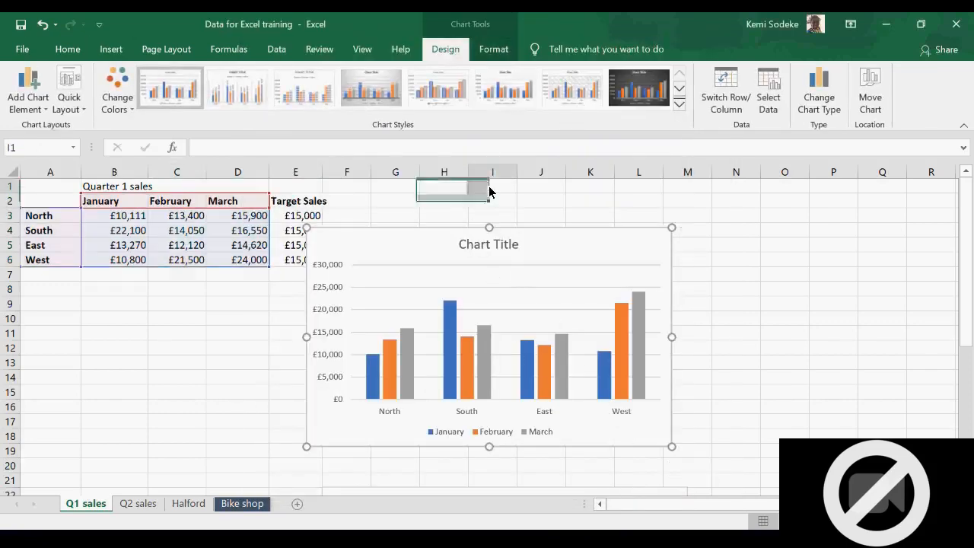
{"action": "type", "text": "Line Chart"}
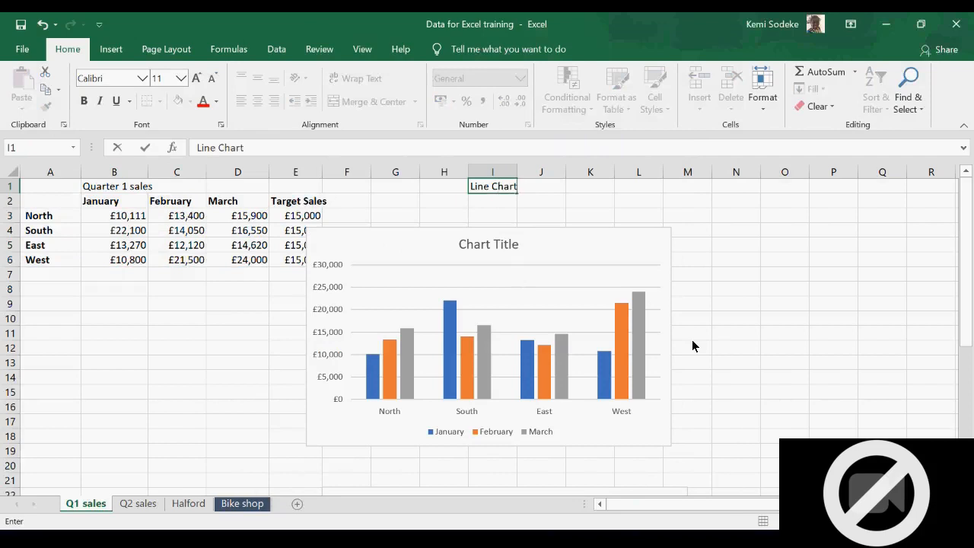
{"action": "key", "text": "Return"}
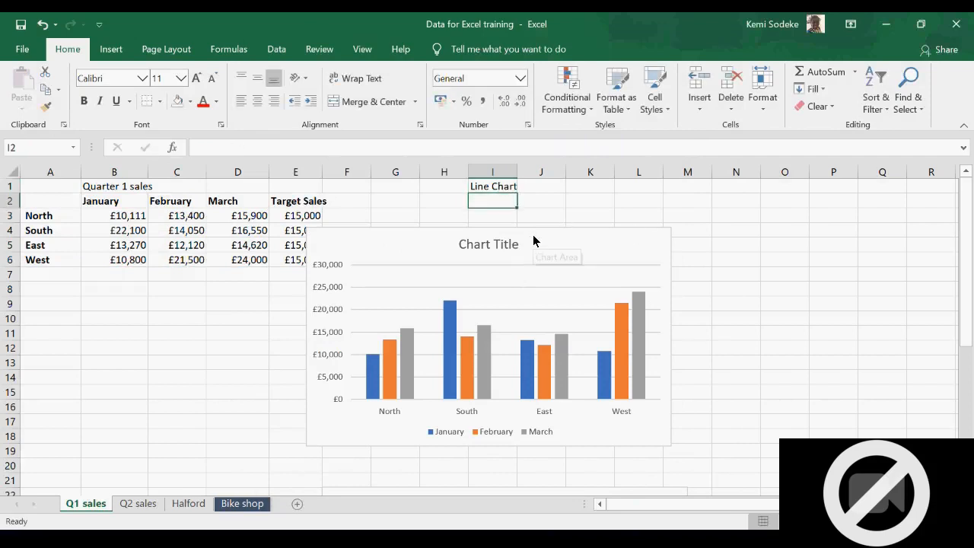
{"action": "left_click_drag", "start_coordinate": [533, 235], "coordinate": [582, 213]}
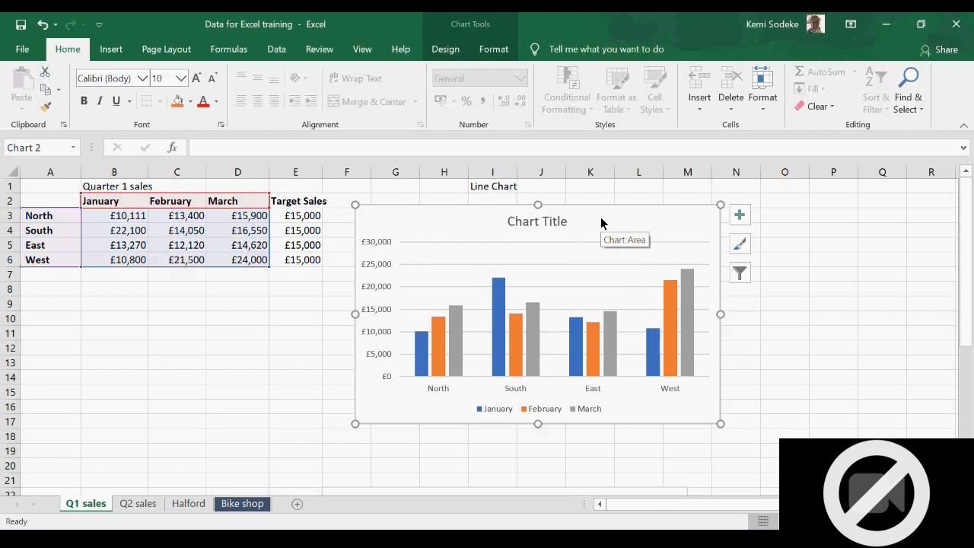
- Paste a copy of the column chart at cell Q3 and undo the paste
{"action": "right_click", "coordinate": [602, 222]}
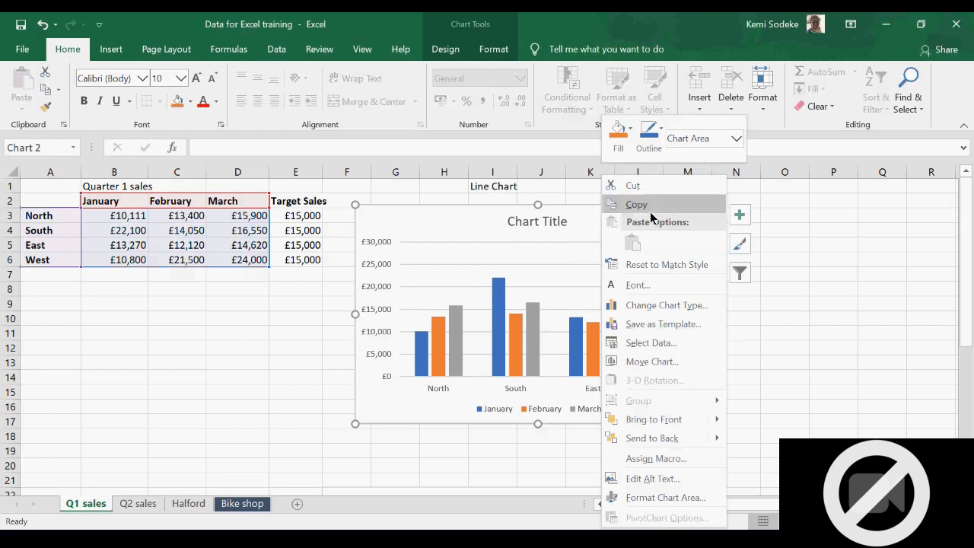
{"action": "key", "text": "Escape"}
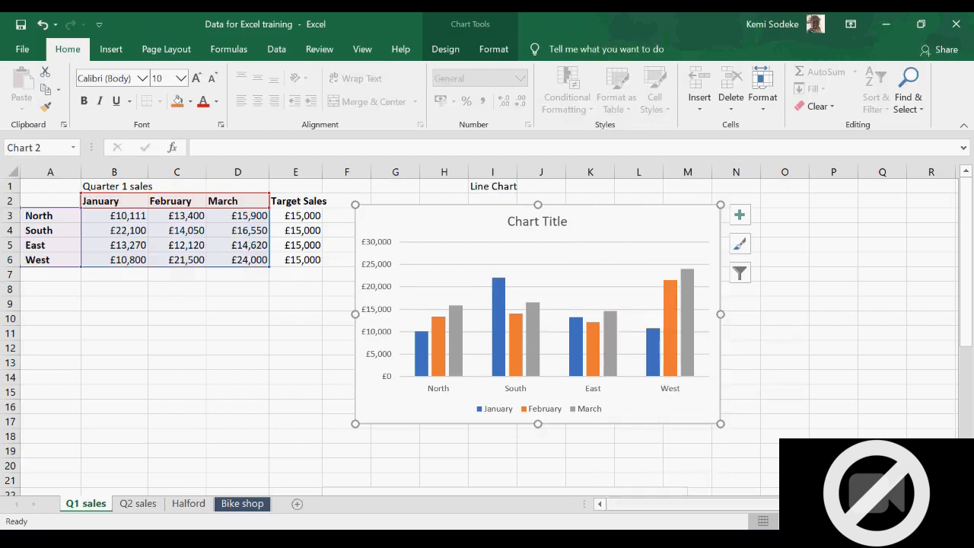
{"action": "scroll", "coordinate": [409, 220], "scroll_direction": "right", "scroll_amount": 3}
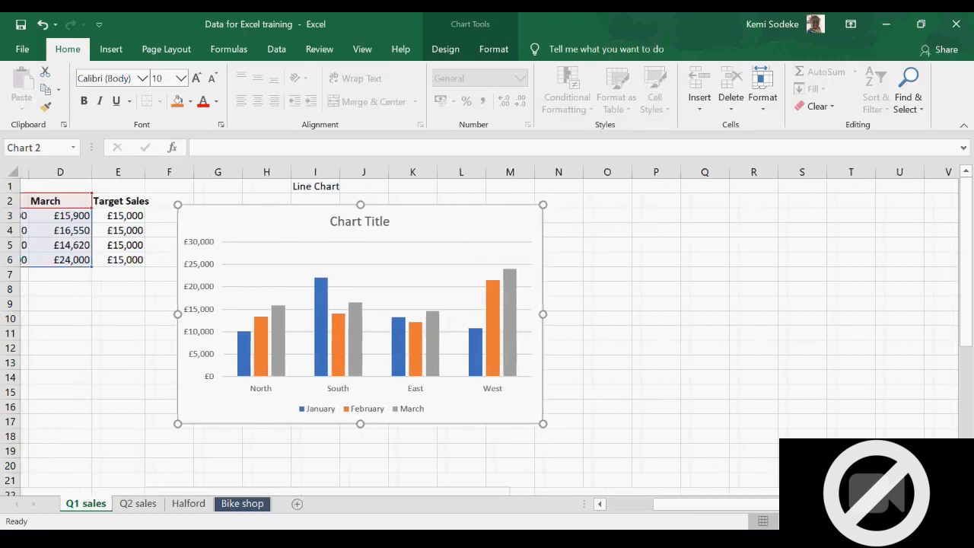
{"action": "right_click", "coordinate": [408, 216]}
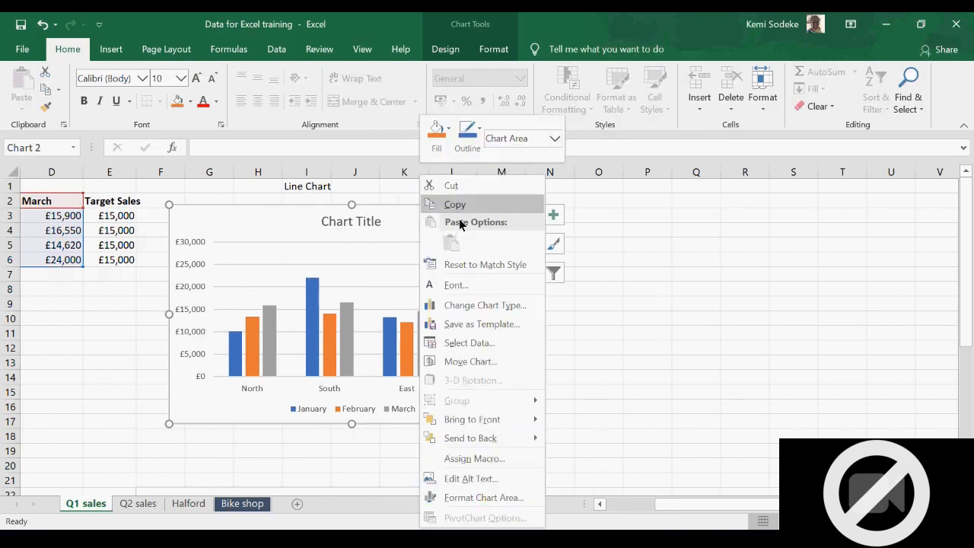
{"action": "left_click", "coordinate": [459, 201]}
{"action": "left_click", "coordinate": [713, 215]}
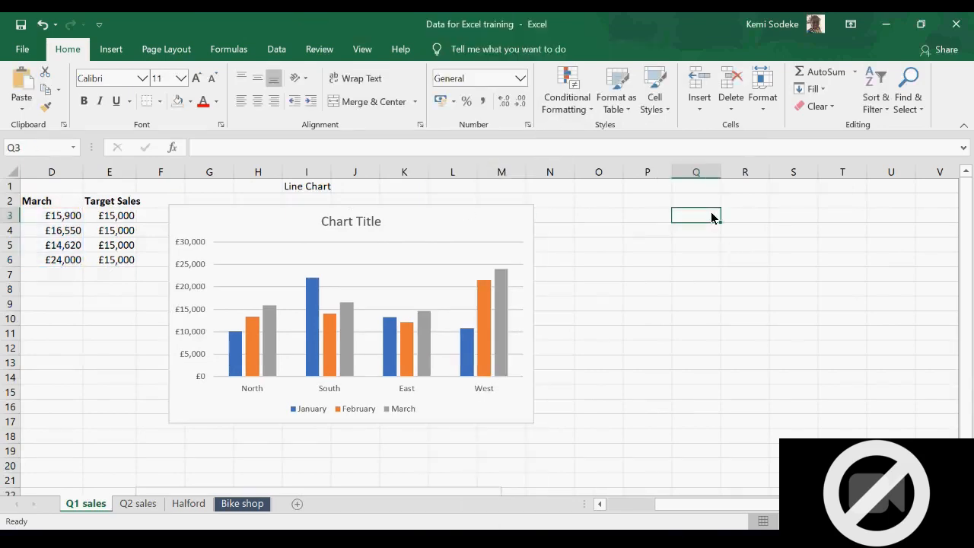
{"action": "right_click", "coordinate": [712, 215]}
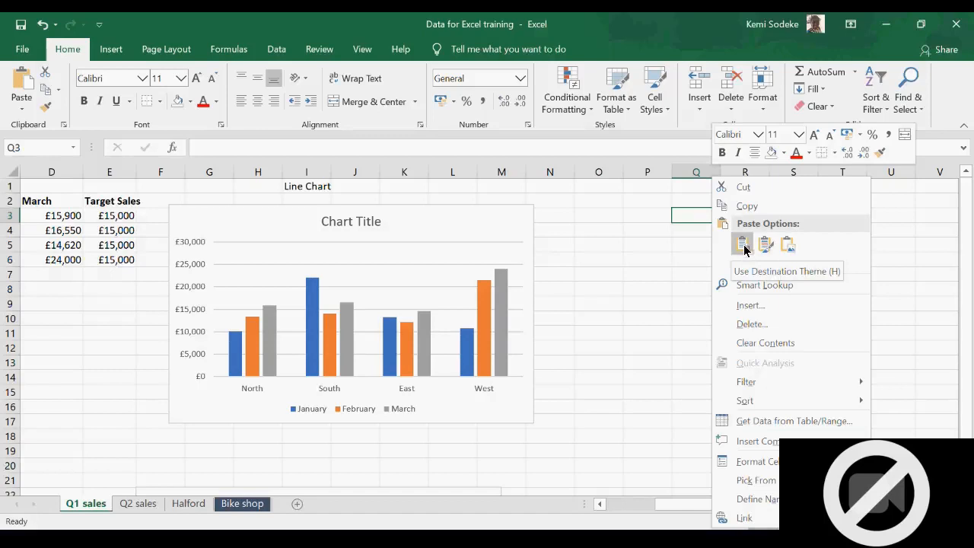
{"action": "left_click", "coordinate": [697, 220]}
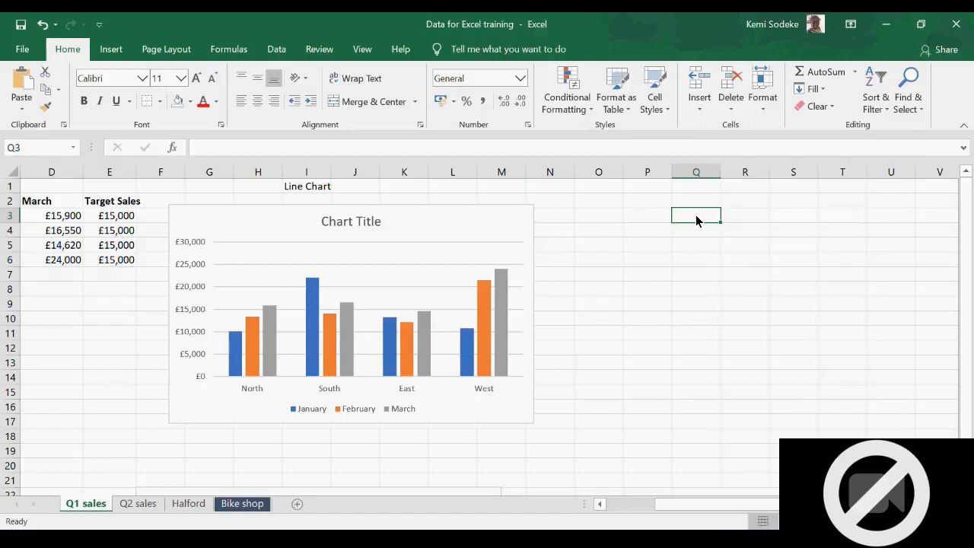
{"action": "key", "text": "ctrl+v"}
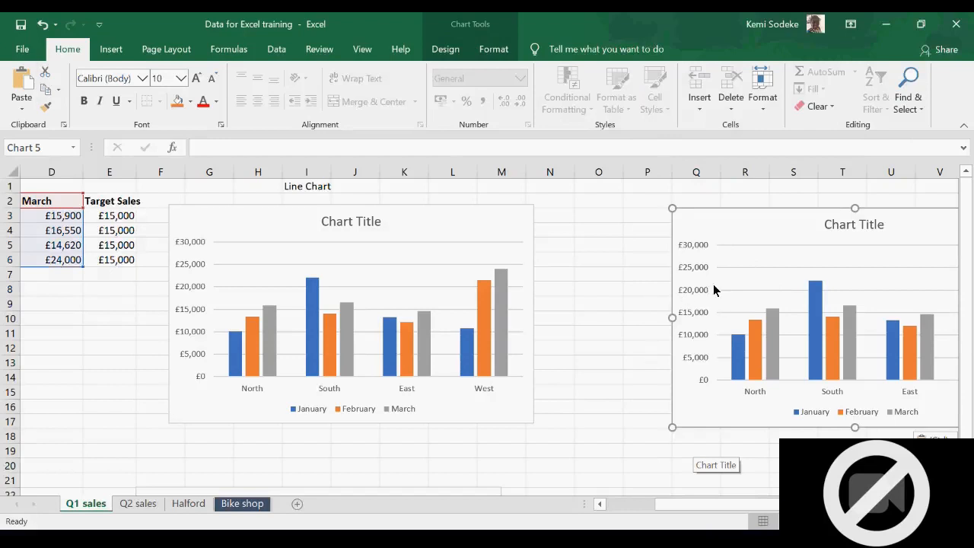
{"action": "left_click", "coordinate": [42, 24]}
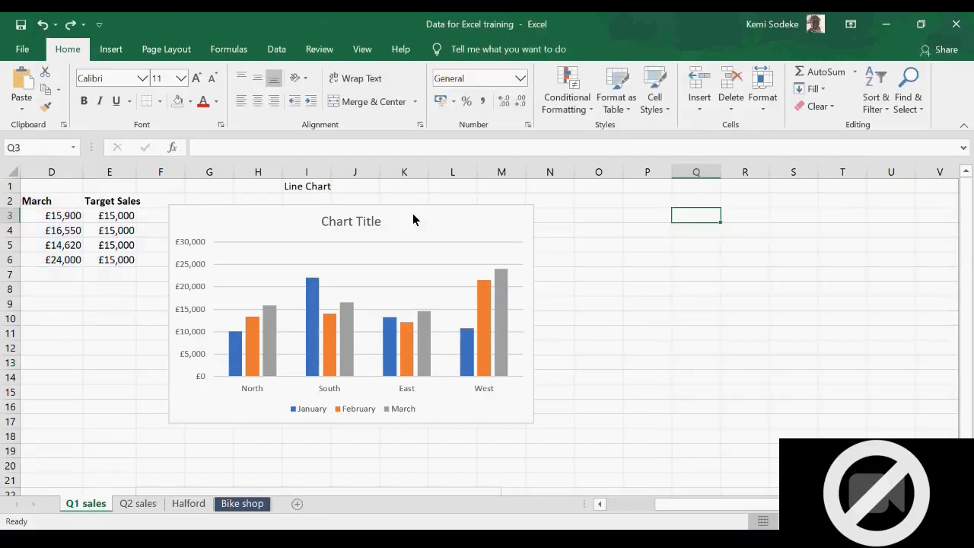
{"action": "left_click", "coordinate": [618, 503]}
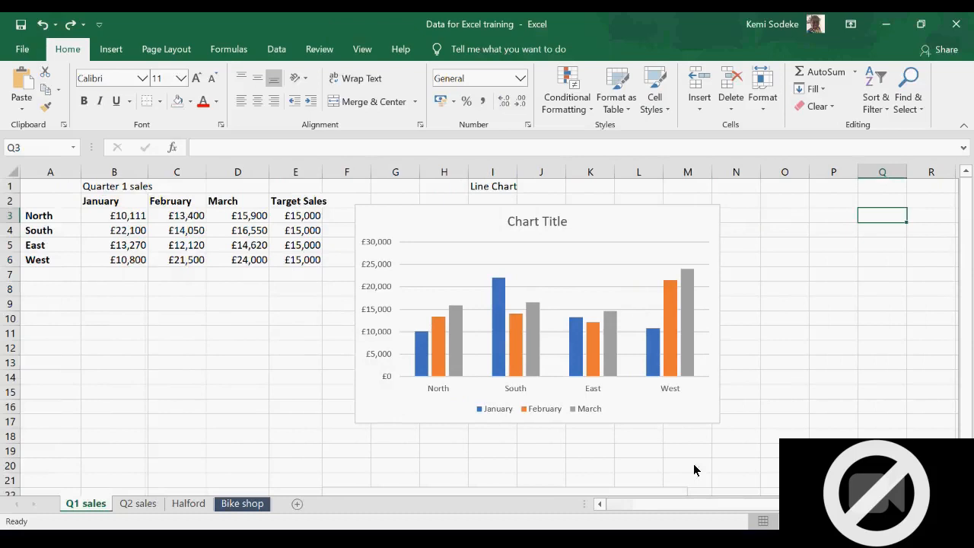
- Change the column chart's title to "Qrt 1 Sales"
{"action": "left_click", "coordinate": [618, 224]}
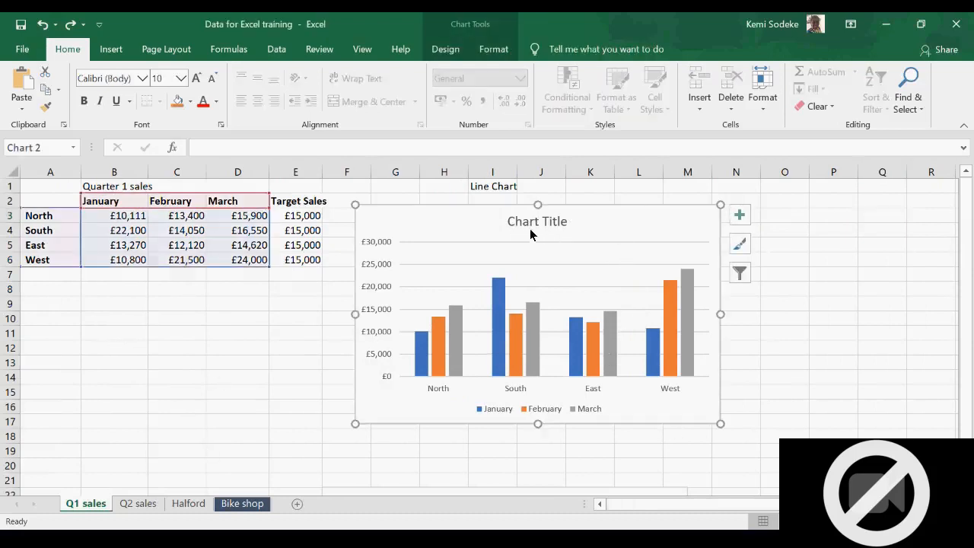
{"action": "left_click", "coordinate": [563, 224]}
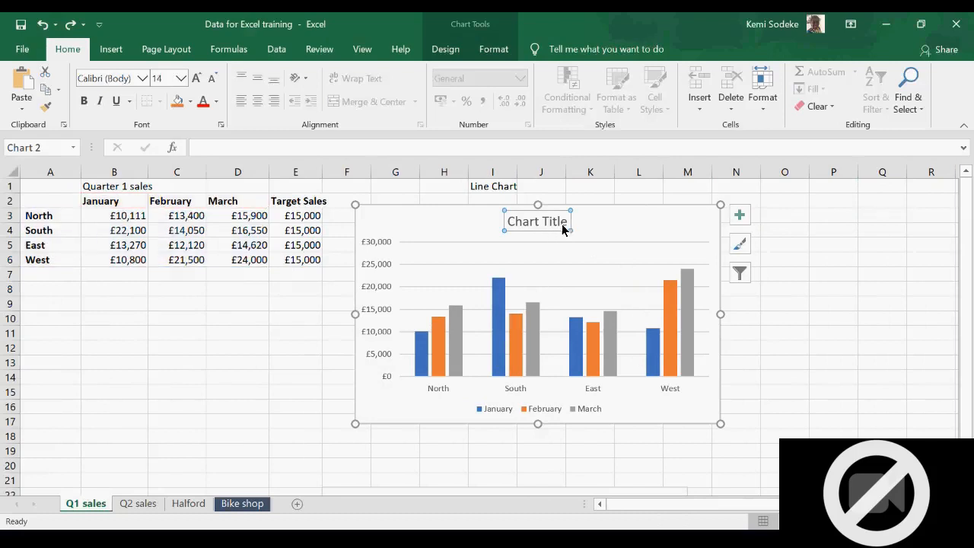
{"action": "left_click_drag", "start_coordinate": [567, 223], "coordinate": [517, 223]}
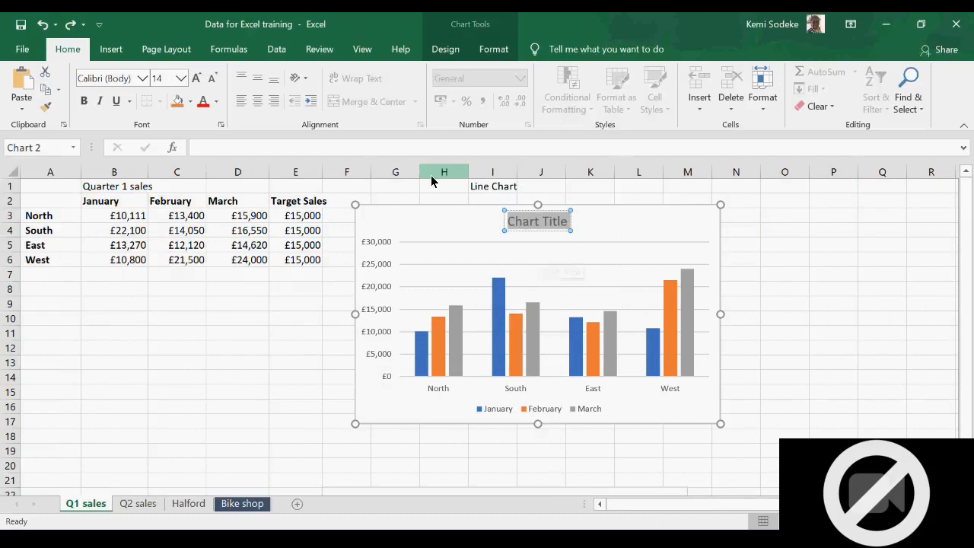
{"action": "type", "text": "Qrt 1 Sales"}
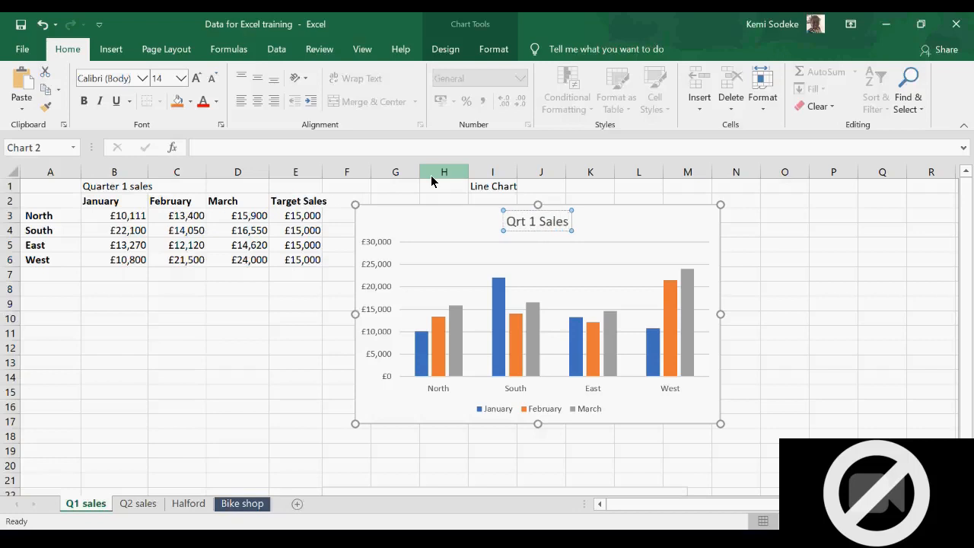
{"action": "left_click", "coordinate": [724, 406]}
{"action": "left_click", "coordinate": [532, 220]}
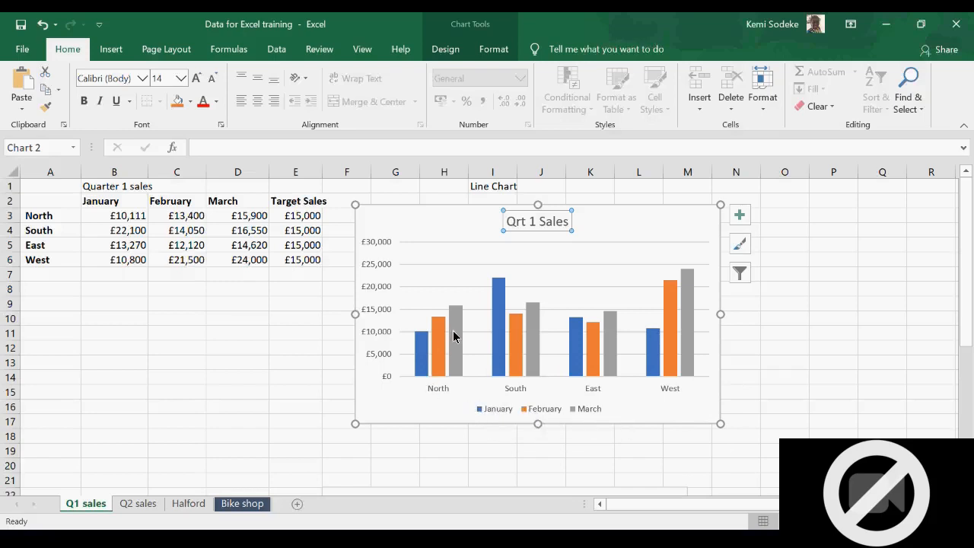
{"action": "left_click", "coordinate": [689, 320]}
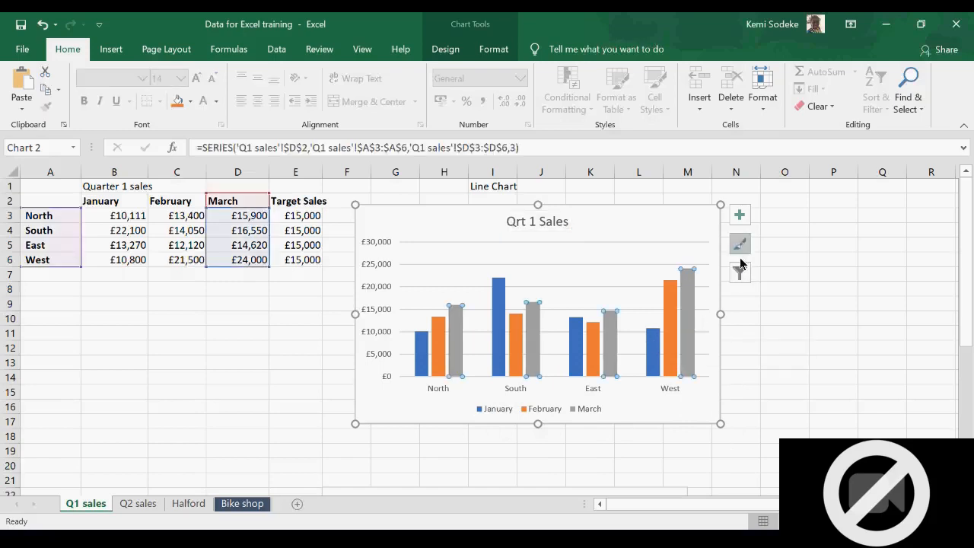
{"action": "left_click", "coordinate": [688, 453]}
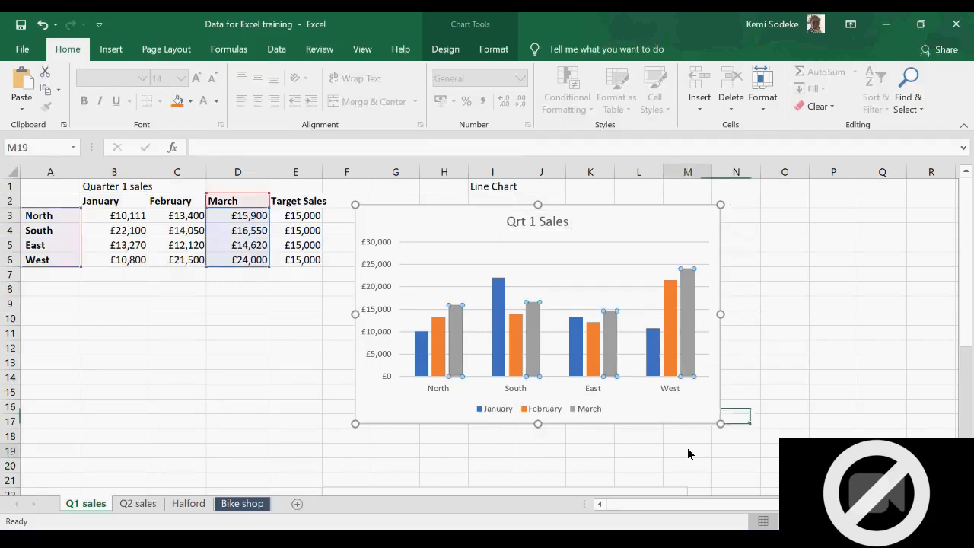
- Browse the chart's color palettes and apply the gray Monochromatic palette to the columns
{"action": "left_click", "coordinate": [691, 402]}
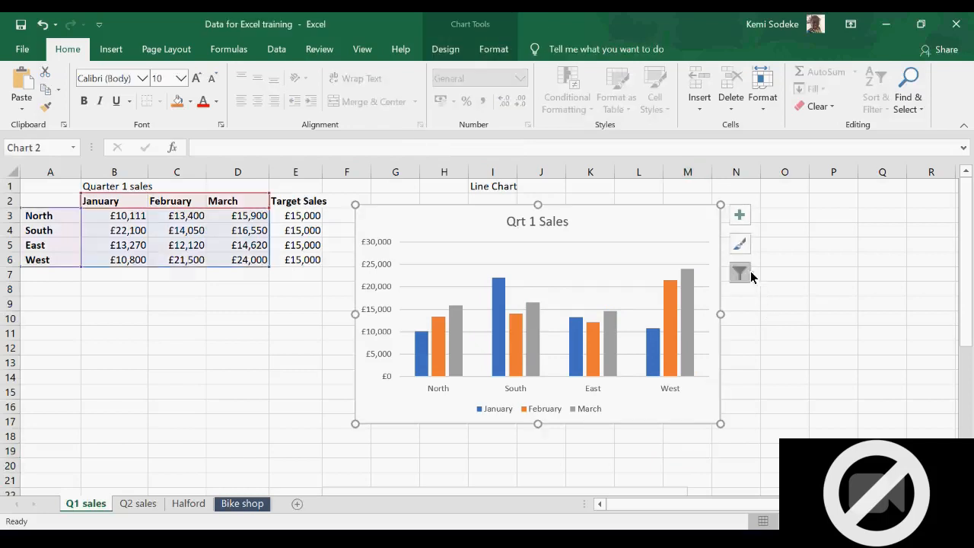
{"action": "left_click", "coordinate": [742, 251]}
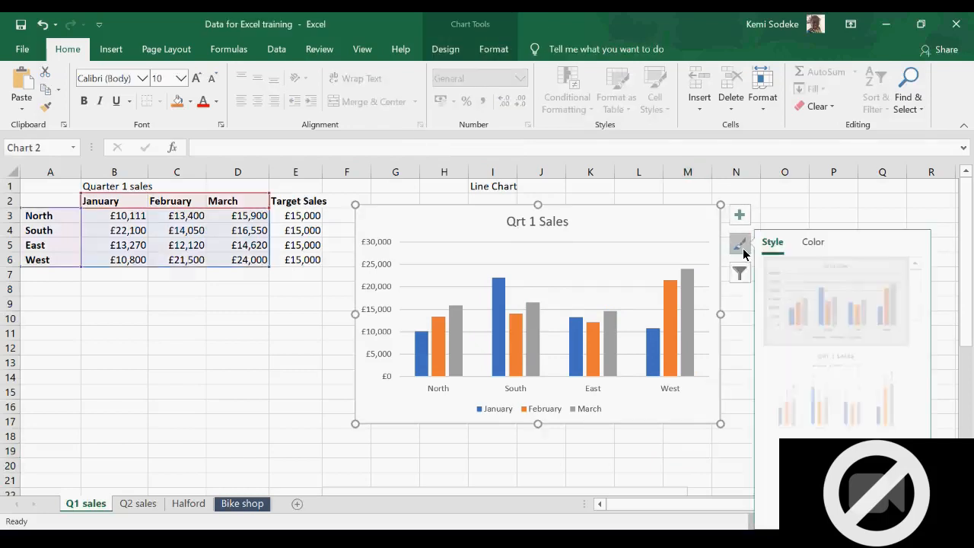
{"action": "left_click", "coordinate": [820, 241]}
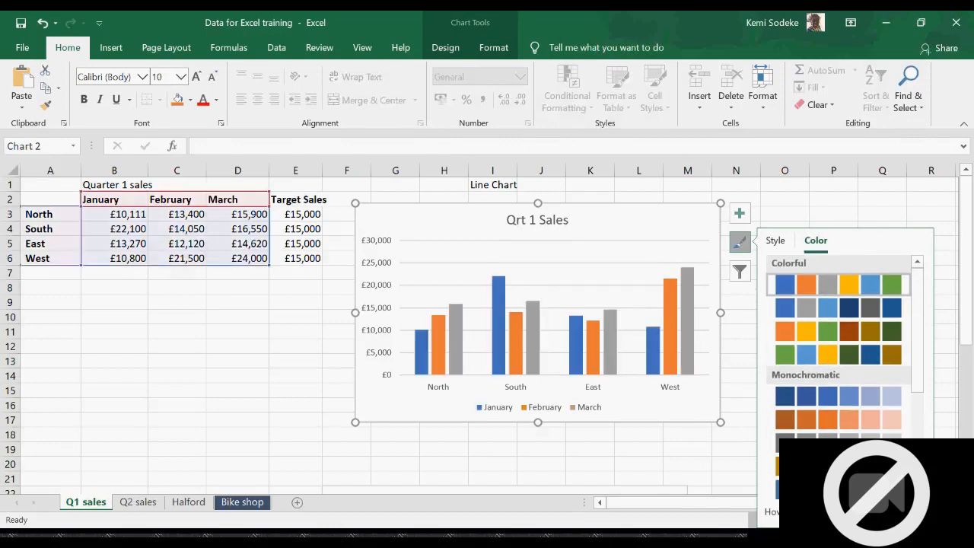
{"action": "scroll", "coordinate": [837, 327], "scroll_direction": "down", "scroll_amount": 1}
{"action": "scroll", "coordinate": [837, 343], "scroll_direction": "down", "scroll_amount": 3}
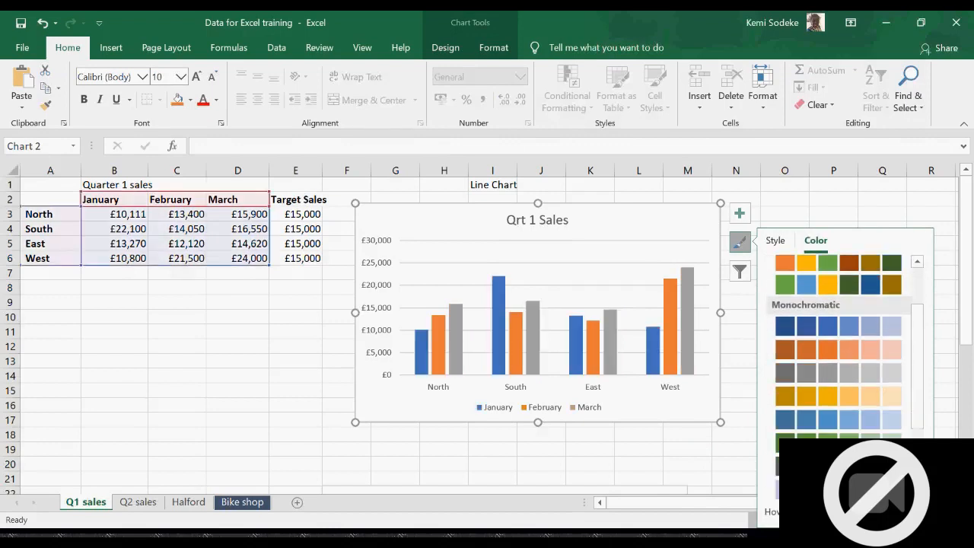
{"action": "scroll", "coordinate": [837, 347], "scroll_direction": "down", "scroll_amount": 1}
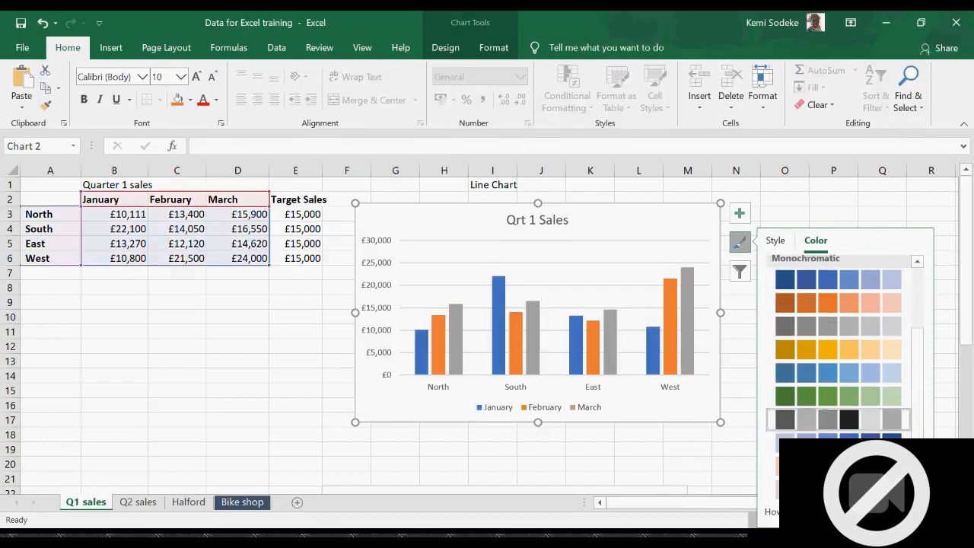
{"action": "left_click_drag", "start_coordinate": [920, 385], "coordinate": [917, 301]}
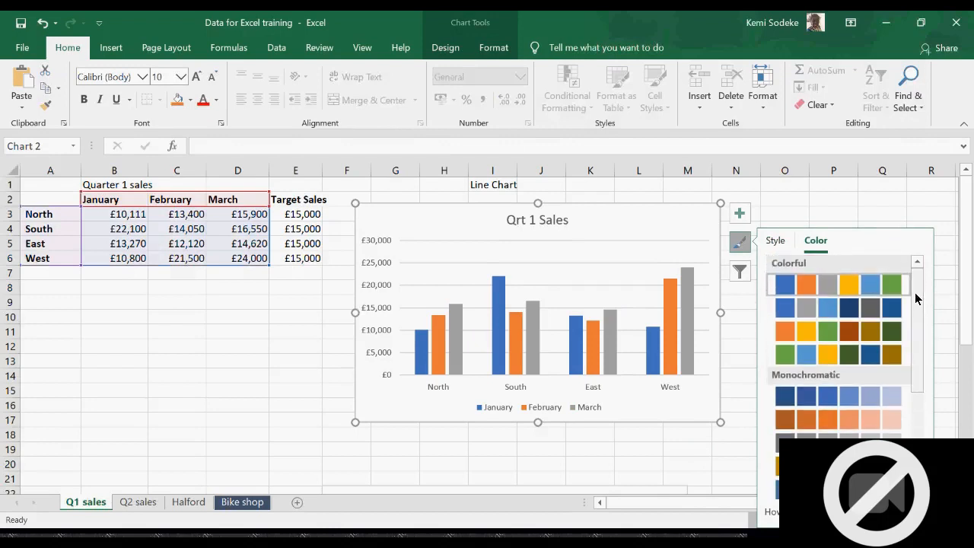
{"action": "left_click", "coordinate": [792, 443]}
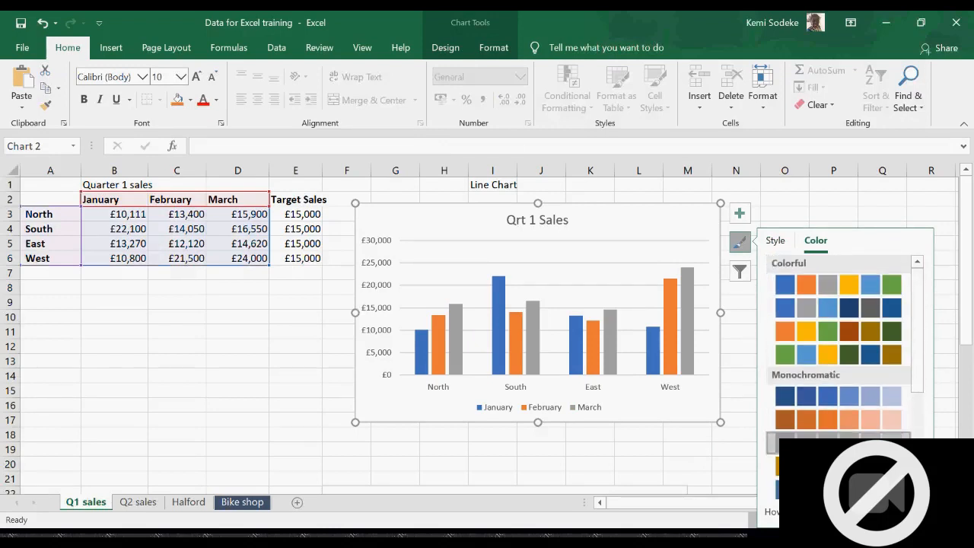
- Try the orange Monochromatic palette on the chart, and apply the Colorful palette of orange, yellow and green
{"action": "left_click", "coordinate": [852, 420]}
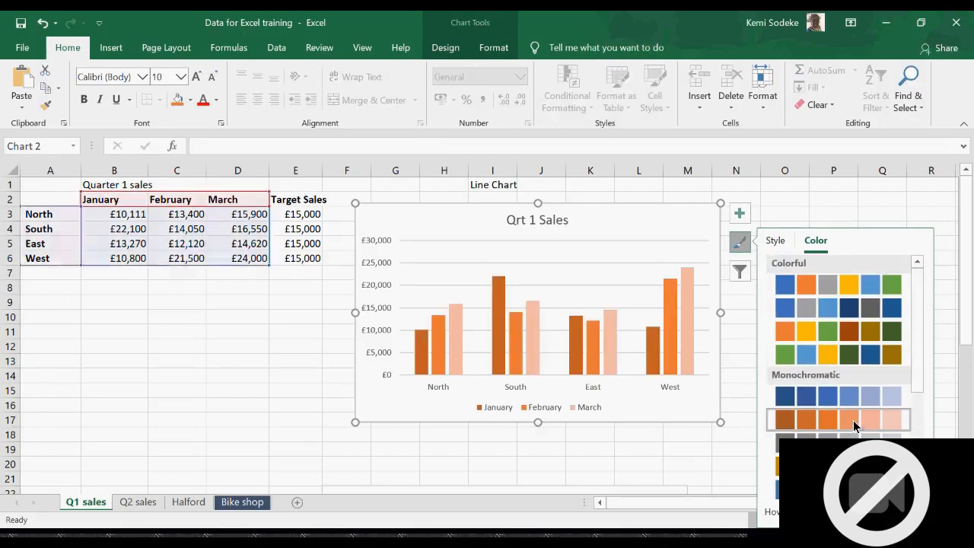
{"action": "left_click", "coordinate": [861, 356]}
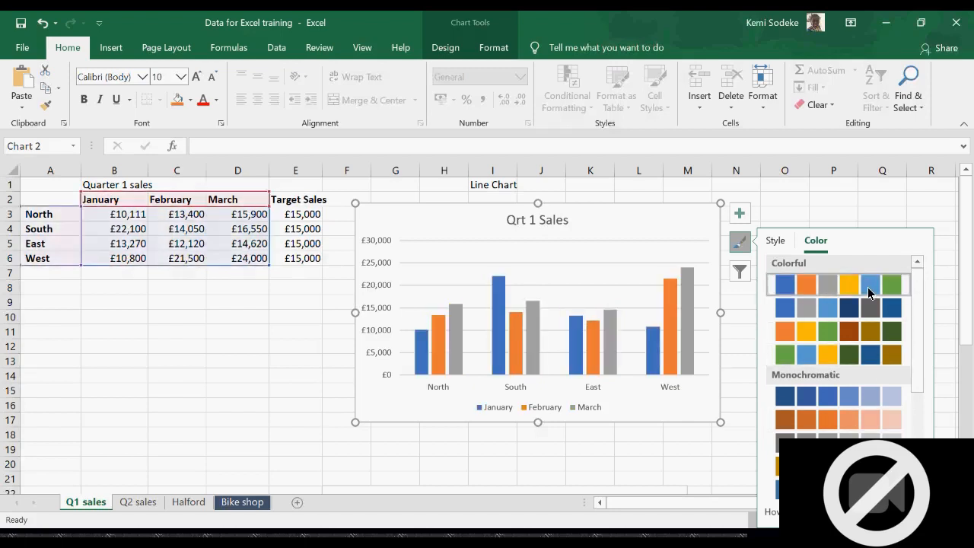
{"action": "left_click", "coordinate": [918, 493]}
{"action": "left_click", "coordinate": [918, 493]}
{"action": "left_click", "coordinate": [918, 493]}
{"action": "left_click", "coordinate": [917, 493]}
{"action": "scroll", "coordinate": [932, 355], "scroll_direction": "up", "scroll_amount": 4}
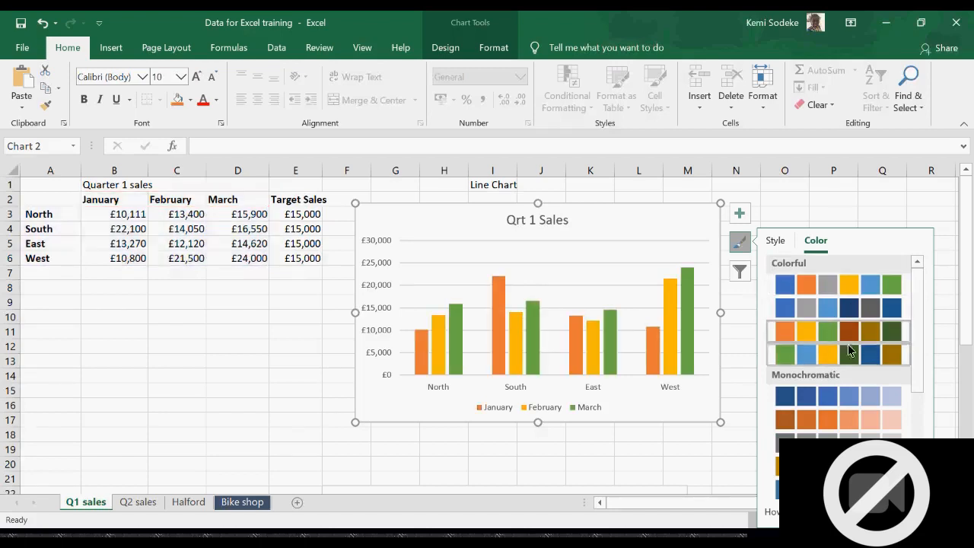
- Apply the striped-column style, the gray gradient style with data labels and the translucent-column style to the chart in turn
{"action": "left_click", "coordinate": [774, 242]}
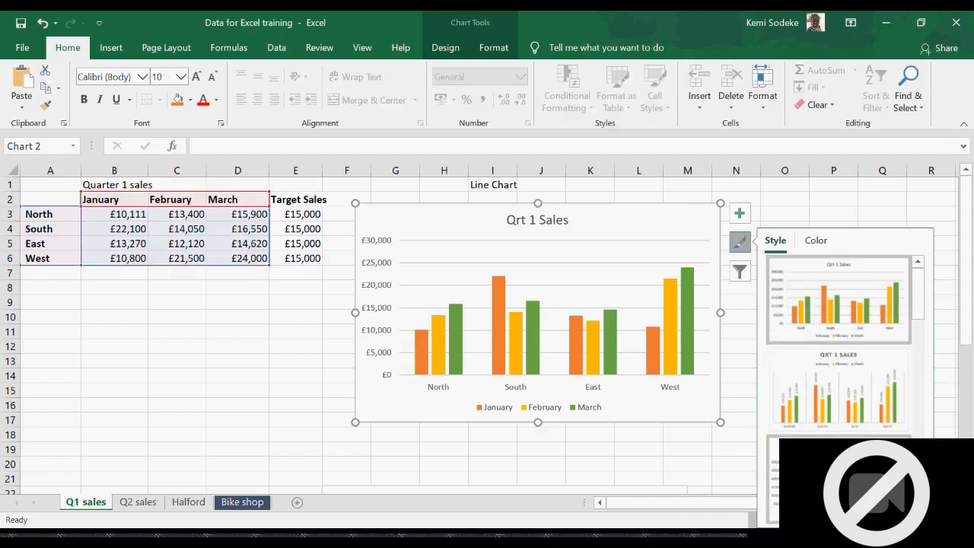
{"action": "scroll", "coordinate": [838, 342], "scroll_direction": "down", "scroll_amount": 2}
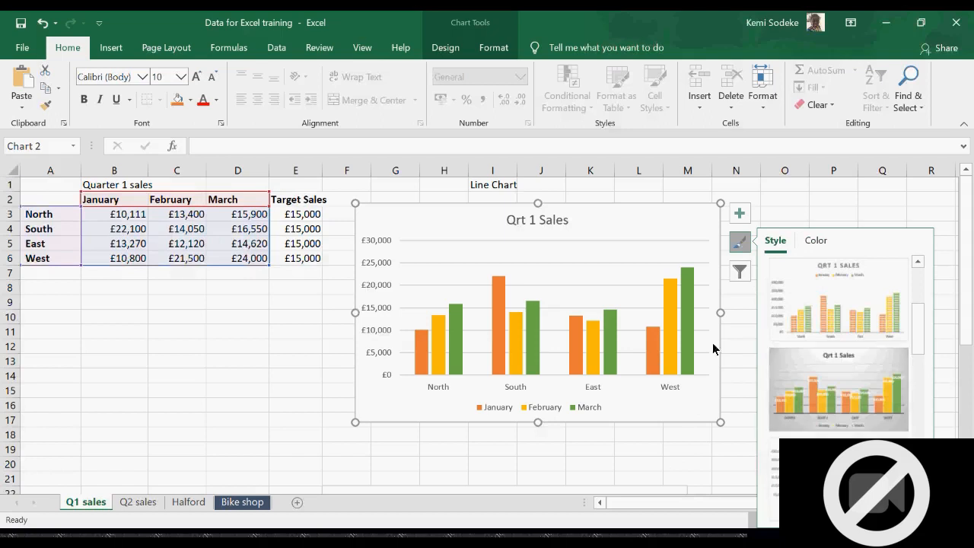
{"action": "left_click", "coordinate": [829, 315]}
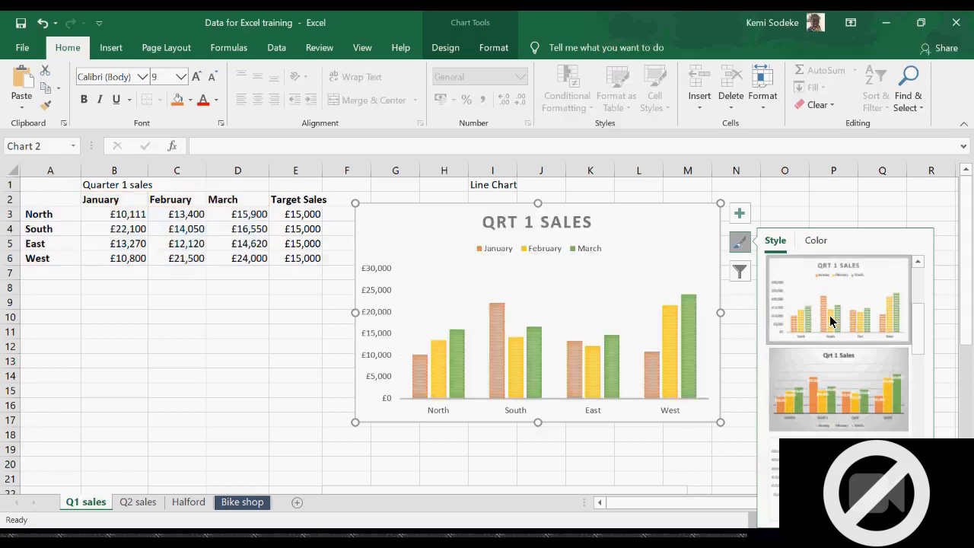
{"action": "left_click", "coordinate": [845, 397]}
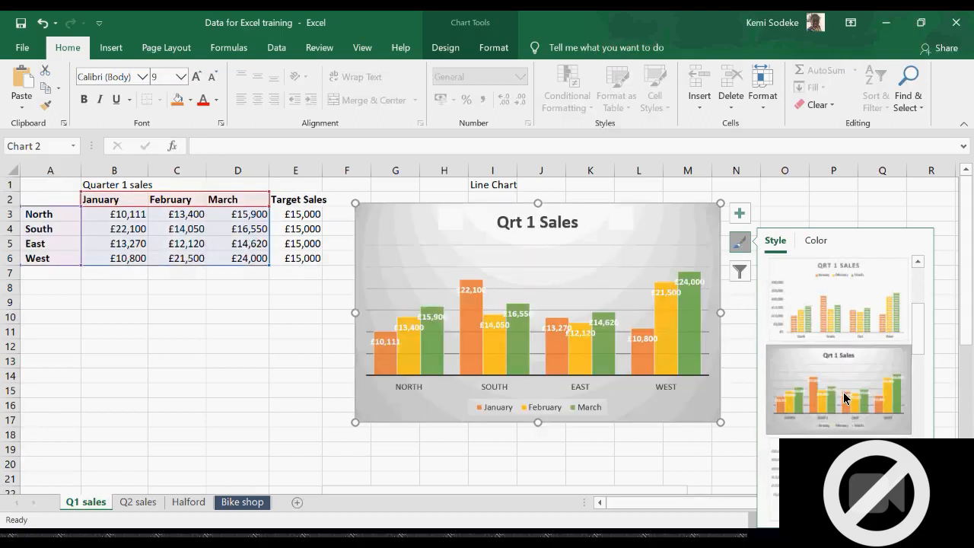
{"action": "left_click", "coordinate": [843, 473]}
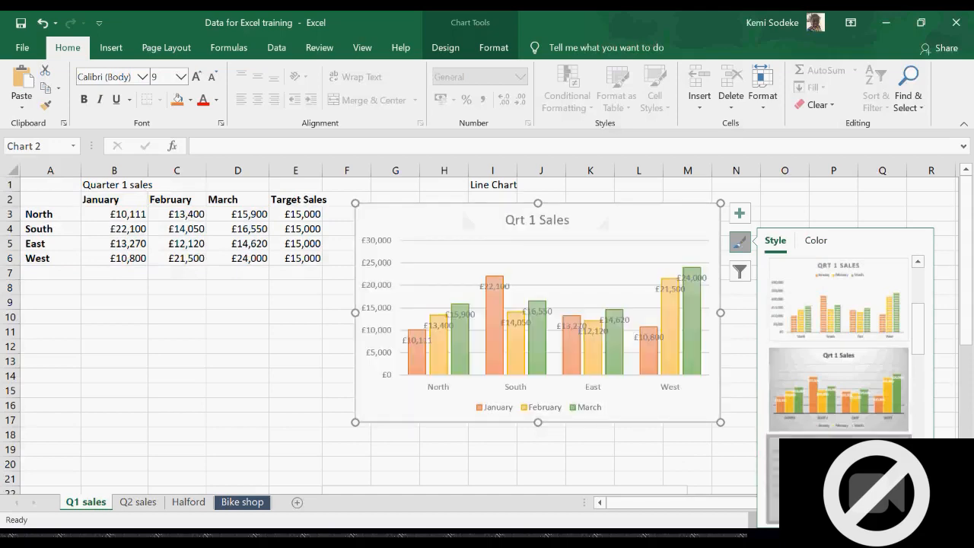
{"action": "left_click", "coordinate": [917, 279]}
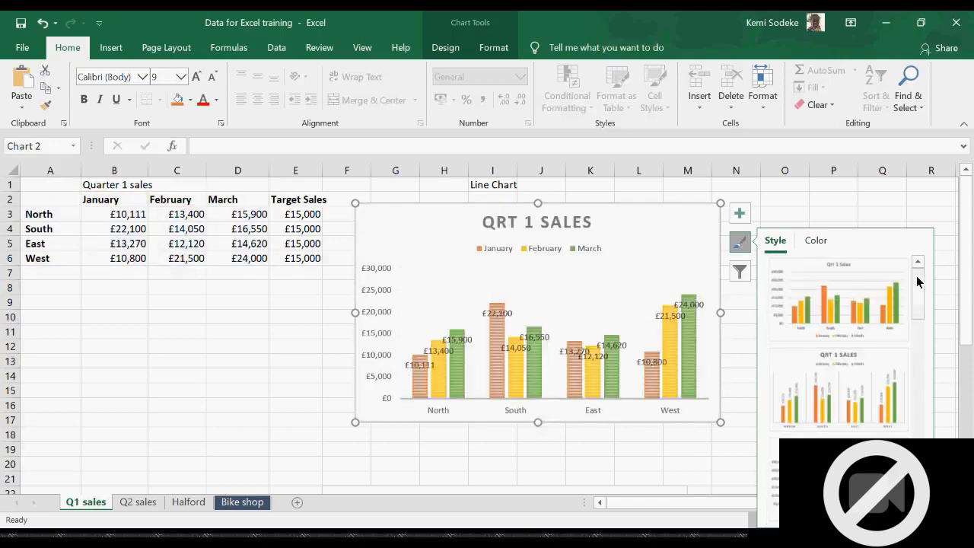
- Try the dark-background style on the column chart, and return it to the first plain style in the gallery
{"action": "left_click", "coordinate": [821, 325]}
{"action": "scroll", "coordinate": [838, 342], "scroll_direction": "down", "scroll_amount": 3}
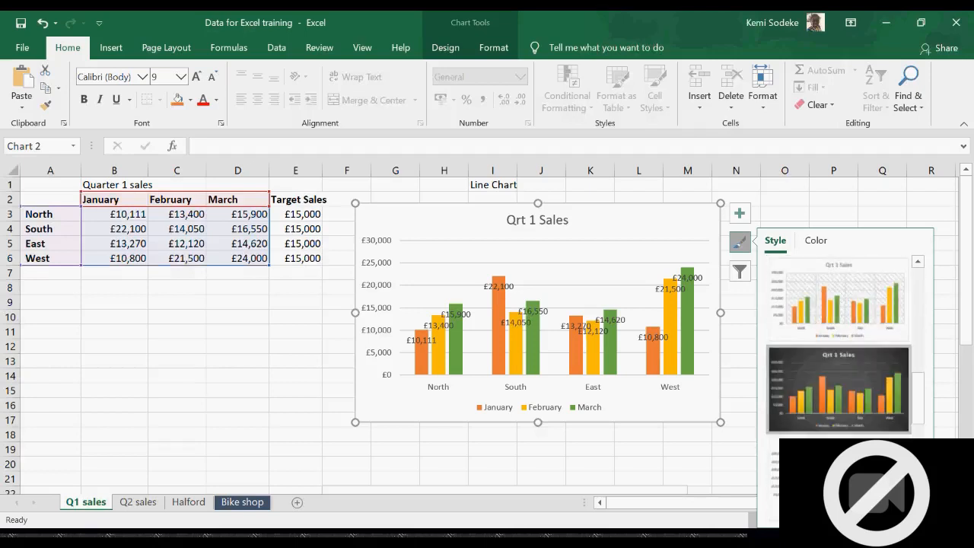
{"action": "left_click", "coordinate": [840, 376]}
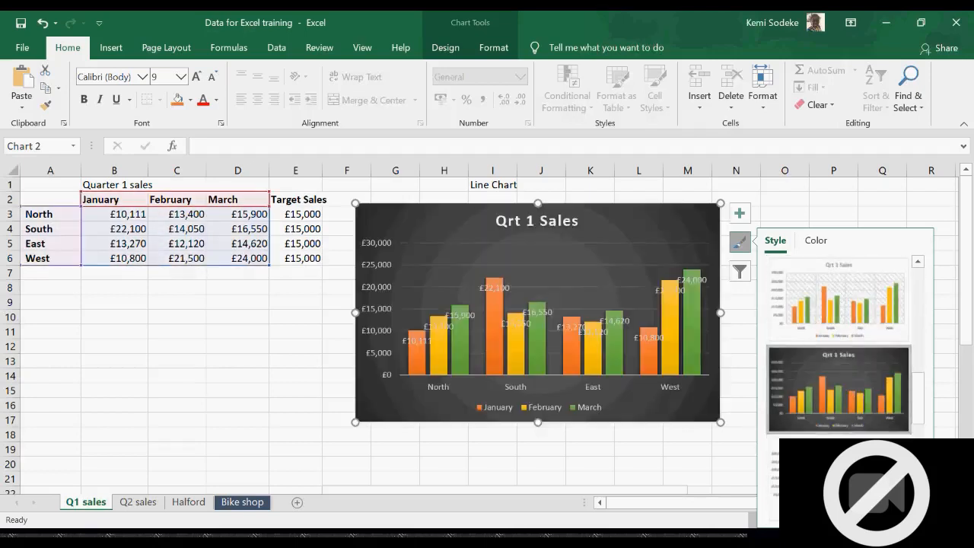
{"action": "scroll", "coordinate": [911, 367], "scroll_direction": "up", "scroll_amount": 3}
{"action": "scroll", "coordinate": [911, 367], "scroll_direction": "up", "scroll_amount": 2}
{"action": "left_click", "coordinate": [839, 297]}
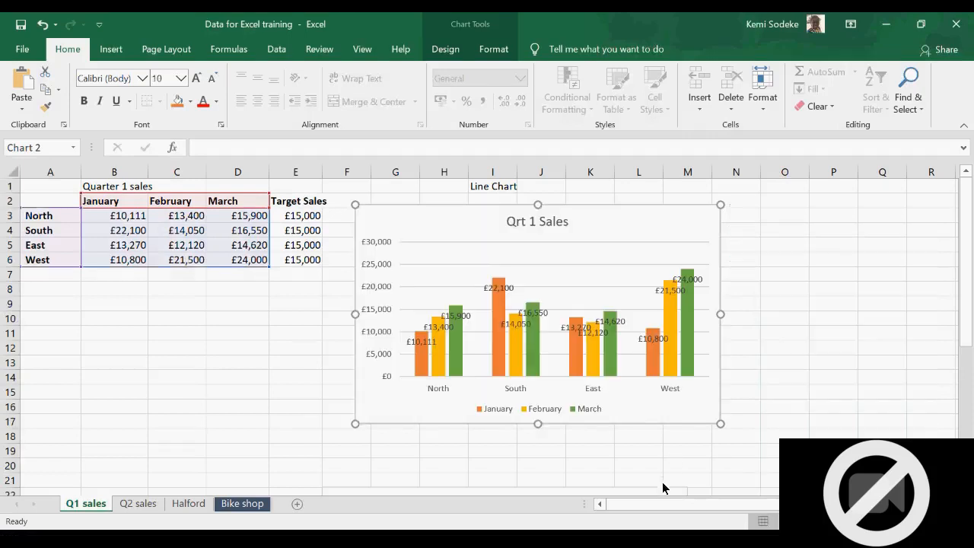
{"action": "left_click", "coordinate": [663, 484]}
- Try to filter the March series out of the column chart
{"action": "left_click", "coordinate": [699, 280]}
{"action": "left_click", "coordinate": [739, 274]}
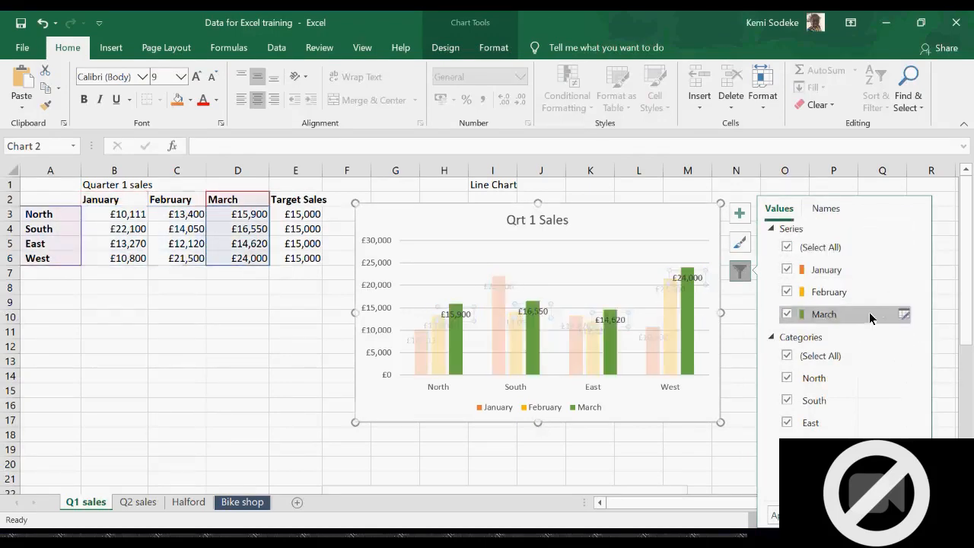
{"action": "left_click", "coordinate": [787, 313]}
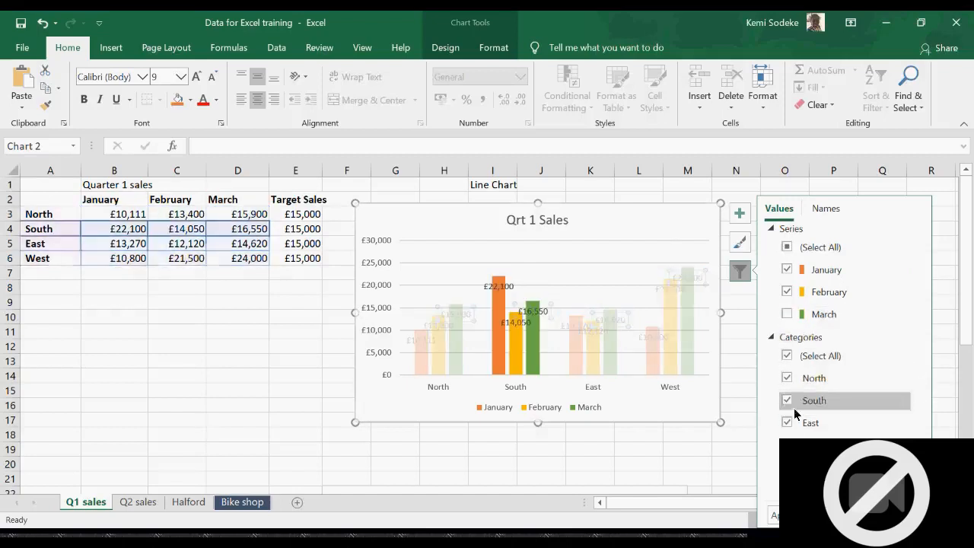
{"action": "left_click", "coordinate": [692, 466]}
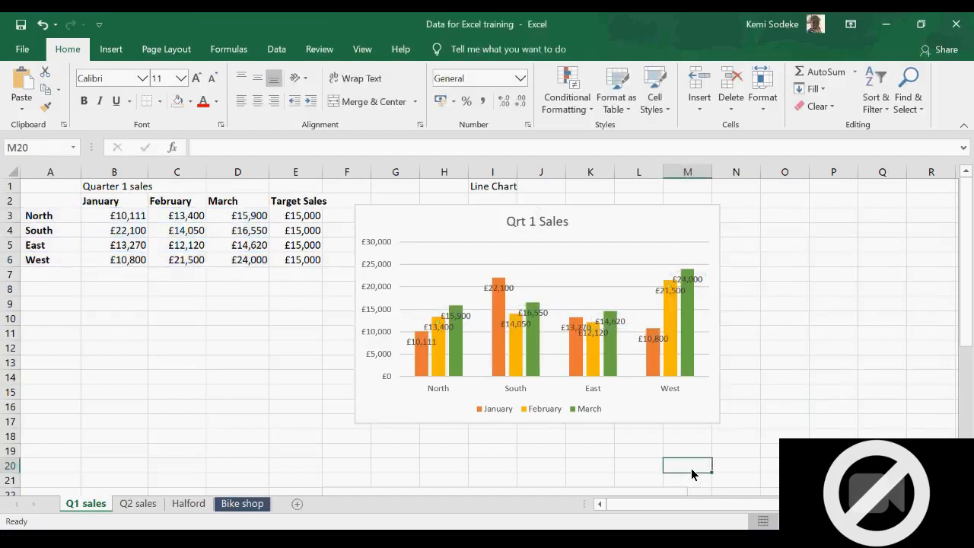
{"action": "left_click", "coordinate": [629, 348]}
{"action": "right_click", "coordinate": [651, 323]}
{"action": "key", "text": "Escape"}
{"action": "left_click", "coordinate": [739, 271]}
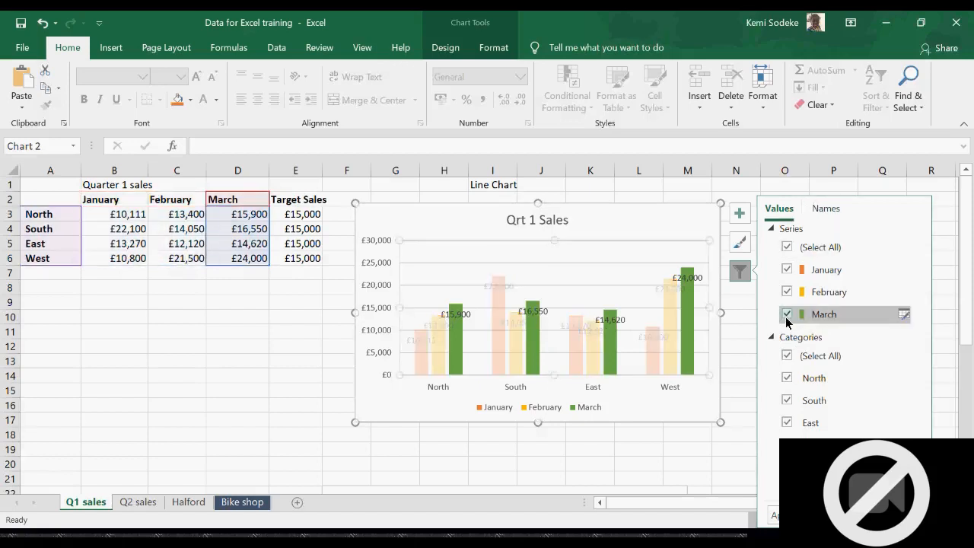
{"action": "left_click", "coordinate": [904, 315]}
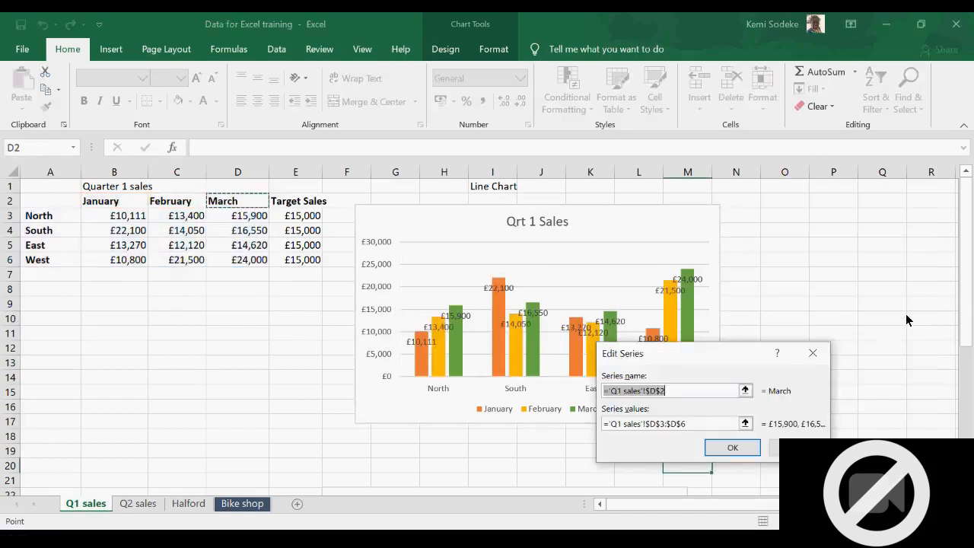
{"action": "left_click", "coordinate": [732, 447]}
- Filter the February and March series out of the column chart so that only January is plotted
{"action": "left_click", "coordinate": [692, 326]}
{"action": "left_click", "coordinate": [738, 272]}
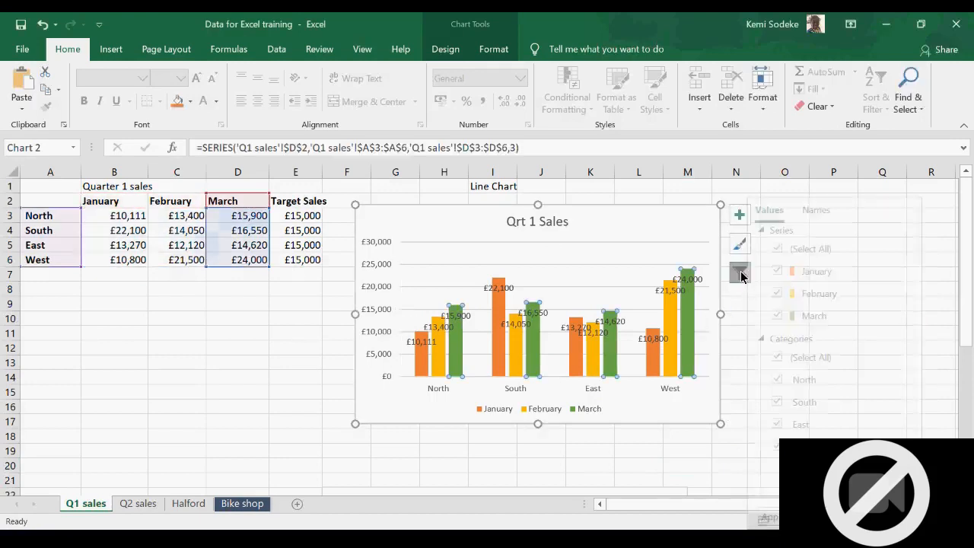
{"action": "left_click", "coordinate": [786, 313]}
{"action": "left_click", "coordinate": [787, 292]}
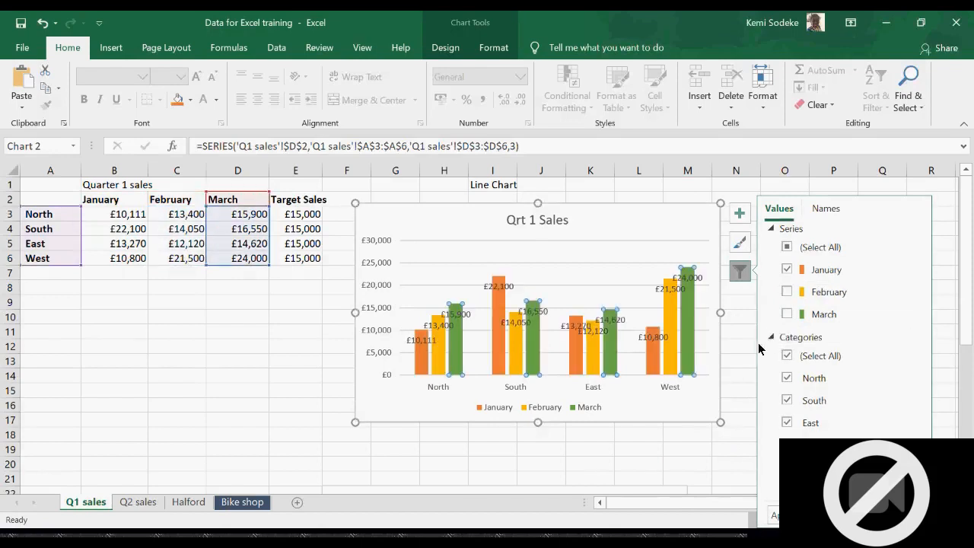
{"action": "left_click", "coordinate": [775, 515]}
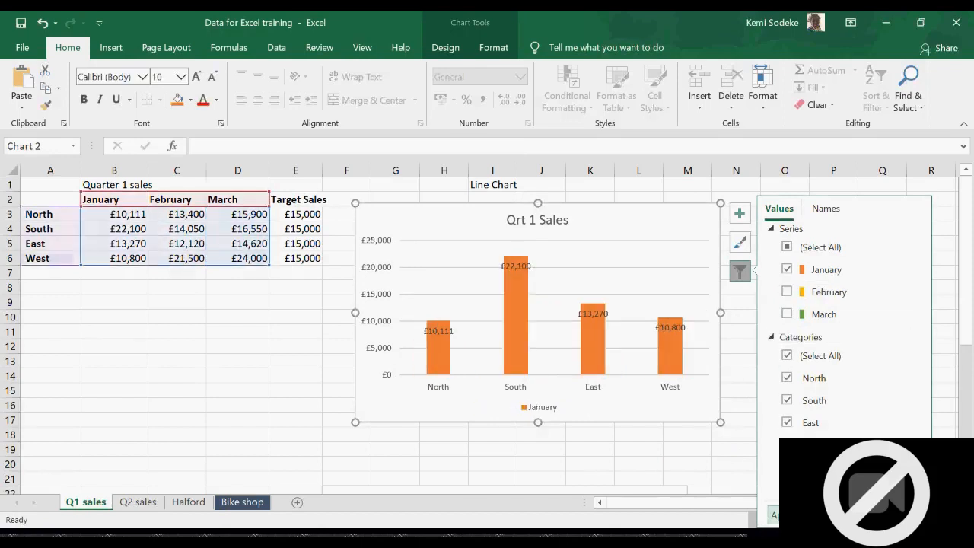
- Restore the February series and the March series to the column chart through its filter
{"action": "left_click", "coordinate": [788, 292]}
{"action": "left_click", "coordinate": [774, 516]}
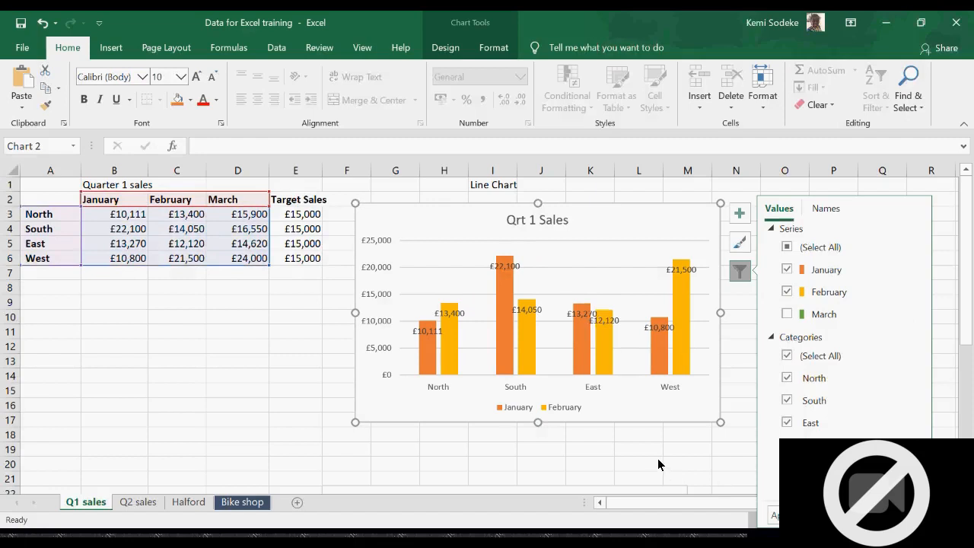
{"action": "left_click", "coordinate": [787, 314]}
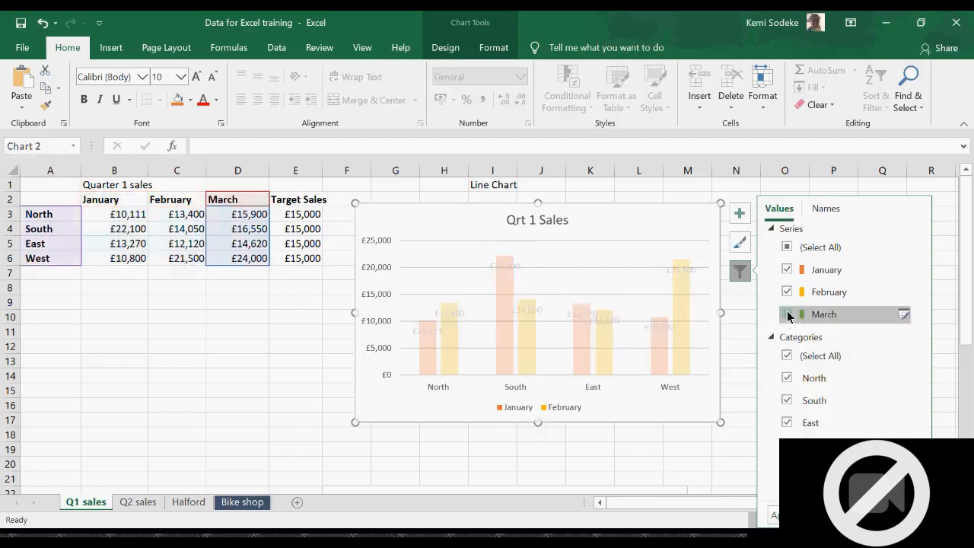
{"action": "left_click", "coordinate": [774, 515]}
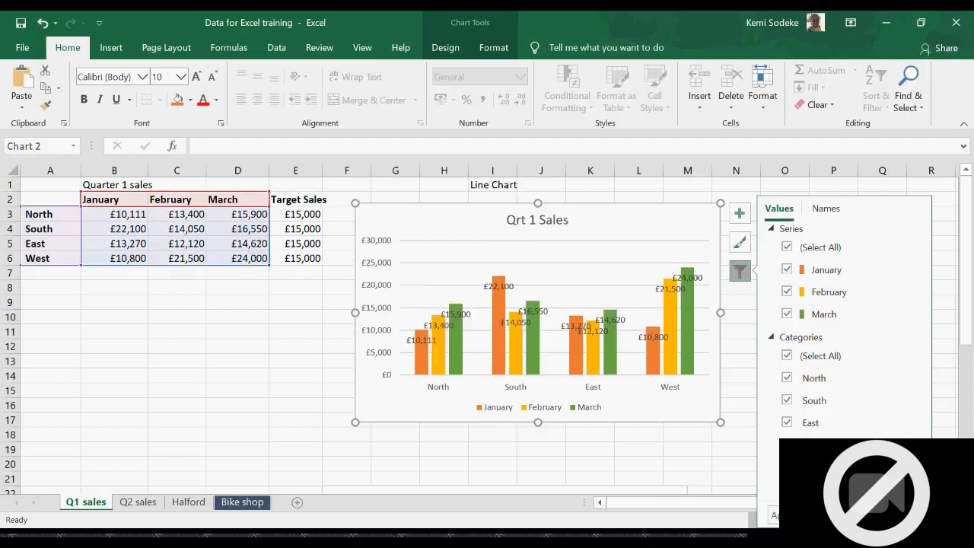
{"action": "left_click", "coordinate": [591, 344]}
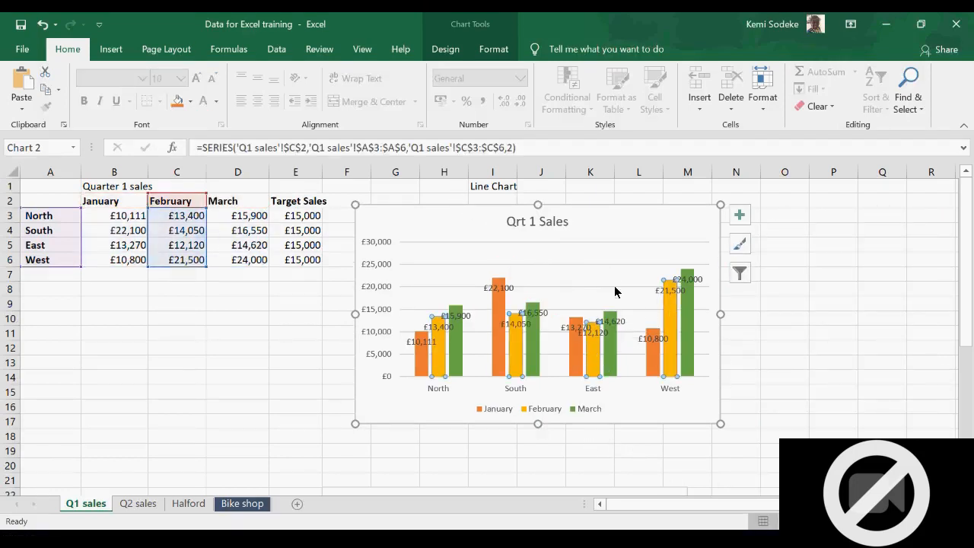
- Insert a basic line chart from the quarter 1 sales data in A2:D6, with regions along the axis and months as series
{"action": "scroll", "coordinate": [533, 320], "scroll_direction": "right", "scroll_amount": 2}
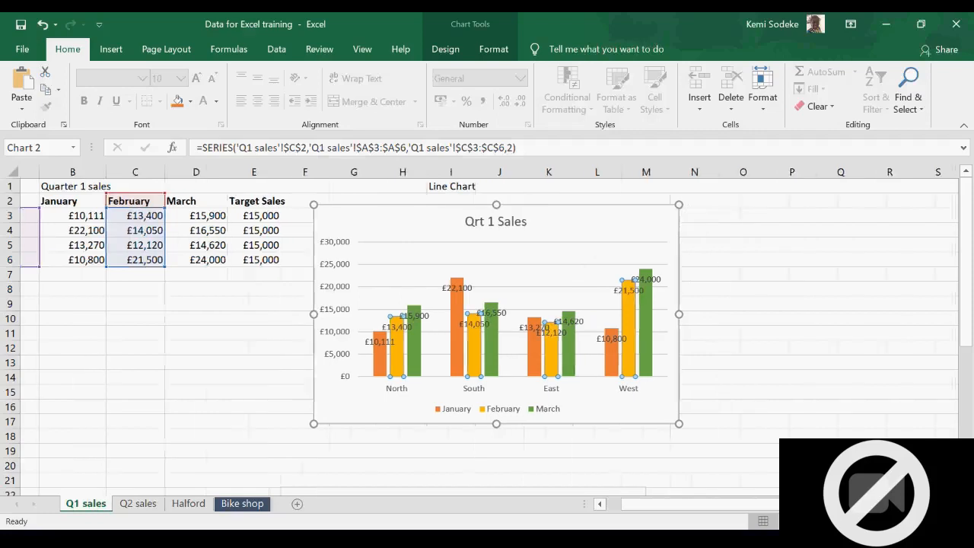
{"action": "left_click", "coordinate": [204, 366]}
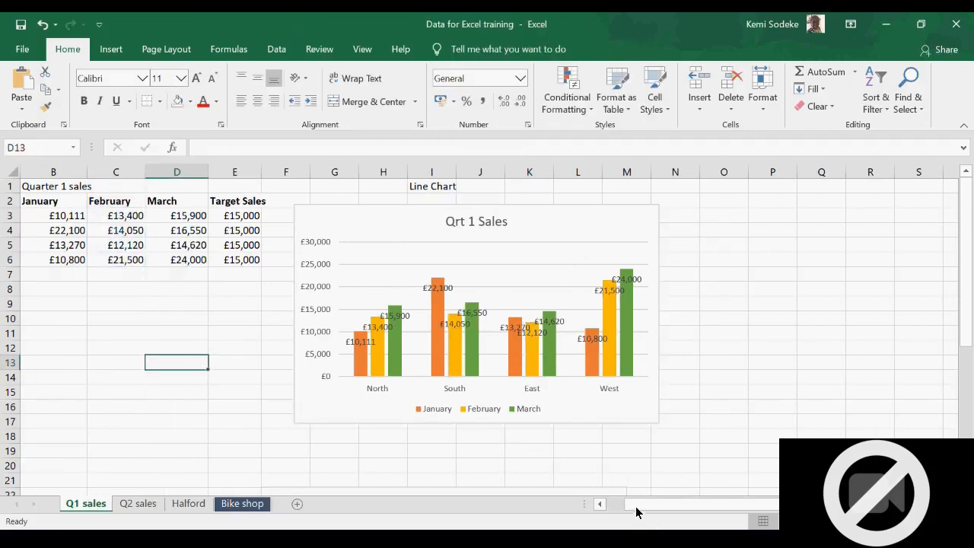
{"action": "left_click", "coordinate": [600, 501]}
{"action": "left_click_drag", "start_coordinate": [60, 205], "coordinate": [247, 263]}
{"action": "left_click", "coordinate": [108, 50]}
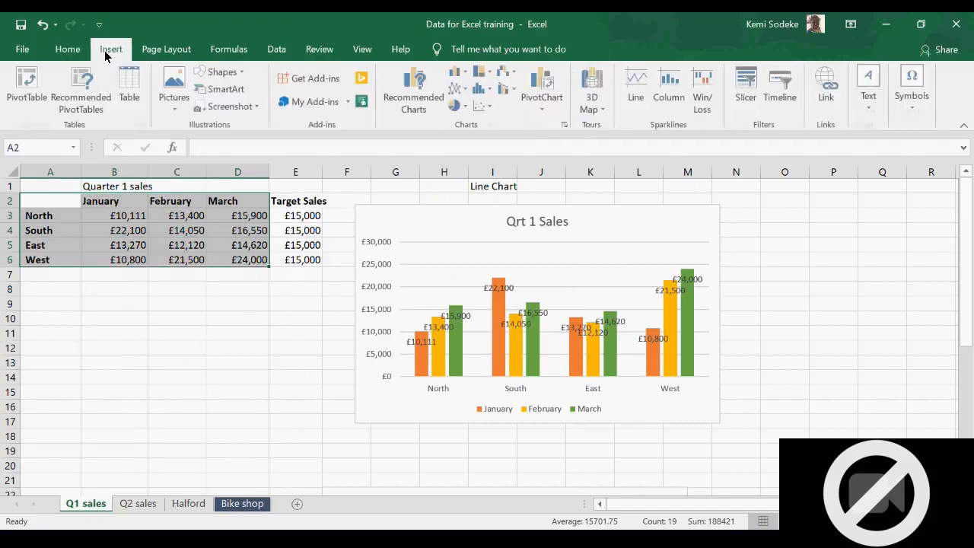
{"action": "left_click", "coordinate": [565, 125]}
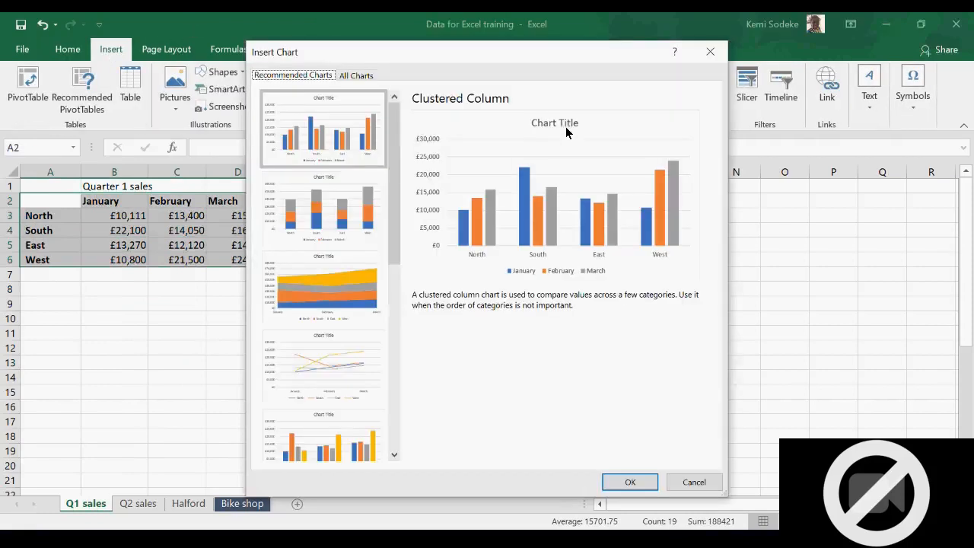
{"action": "left_click", "coordinate": [364, 74]}
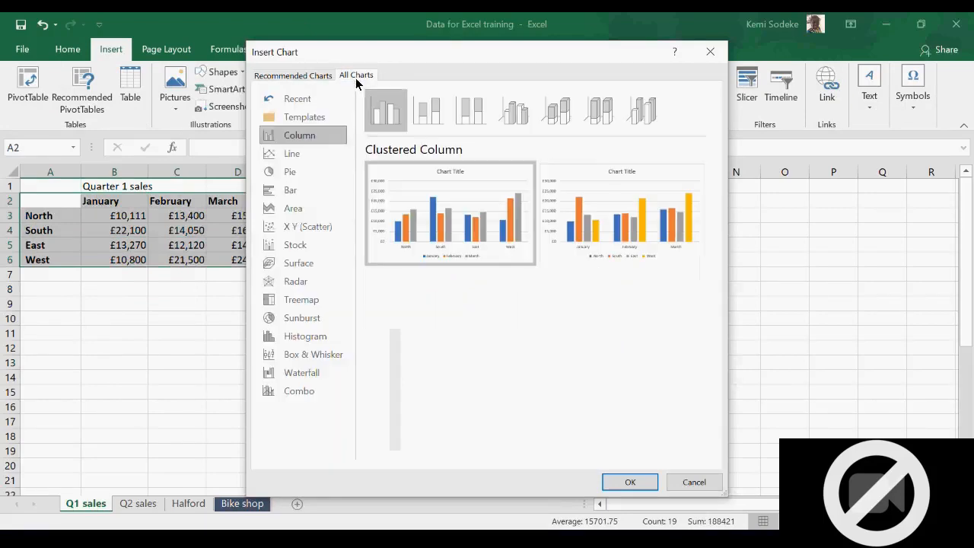
{"action": "left_click", "coordinate": [290, 155]}
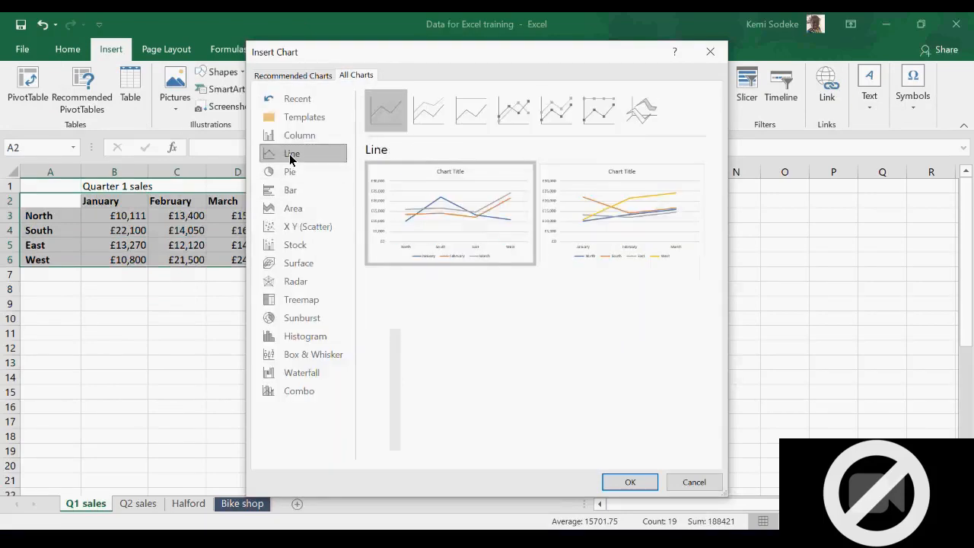
{"action": "left_click", "coordinate": [630, 482]}
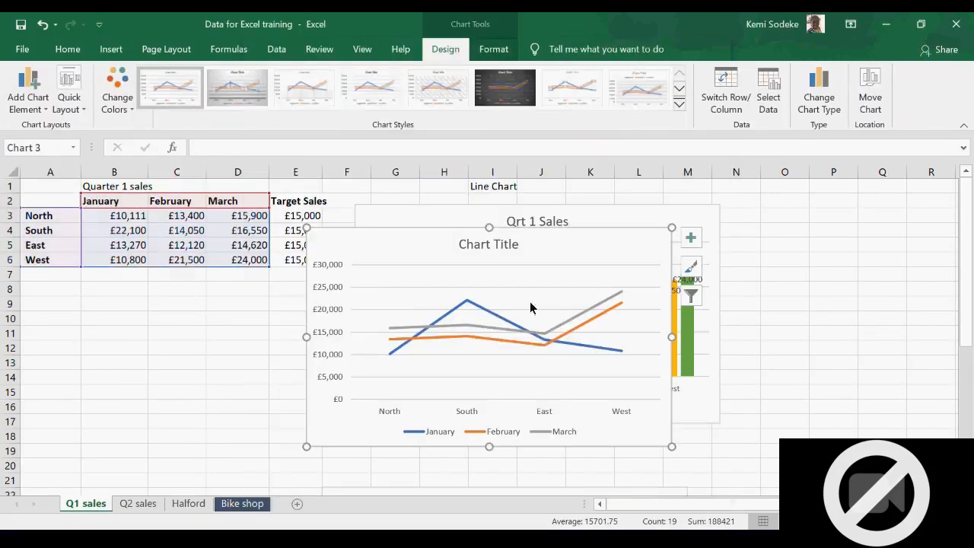
- Move the new line chart beside the column chart, level with it and beneath cell Q1
{"action": "scroll", "coordinate": [490, 337], "scroll_direction": "right", "scroll_amount": 3}
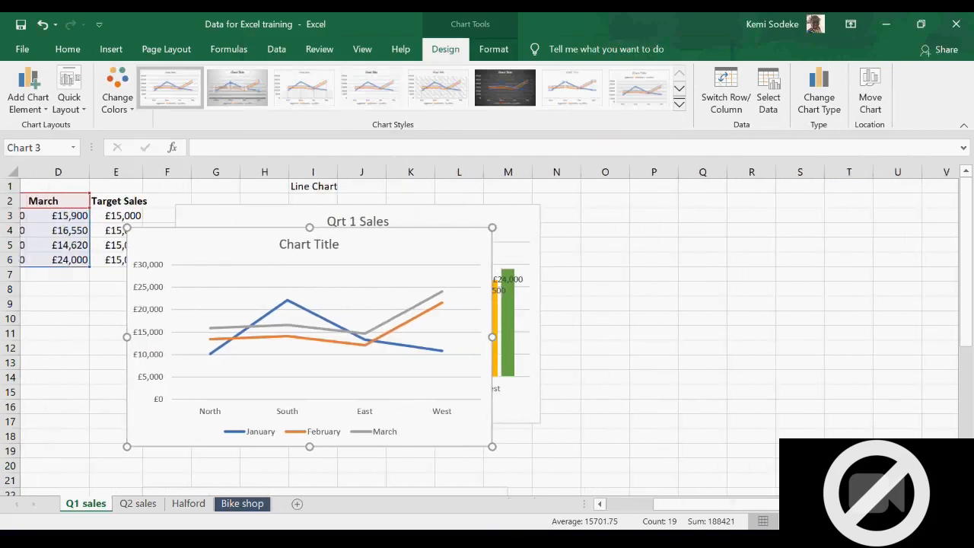
{"action": "left_click_drag", "start_coordinate": [248, 244], "coordinate": [685, 221]}
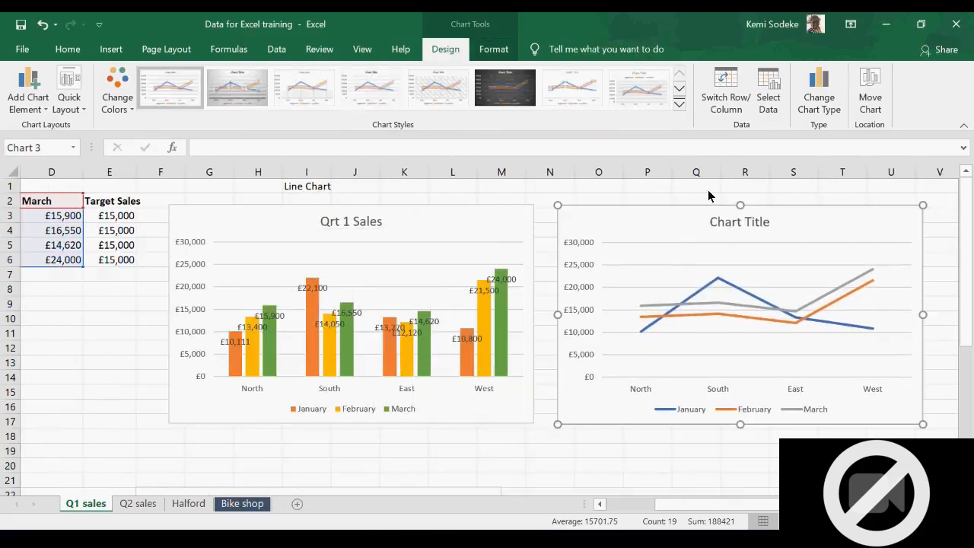
{"action": "left_click", "coordinate": [710, 190]}
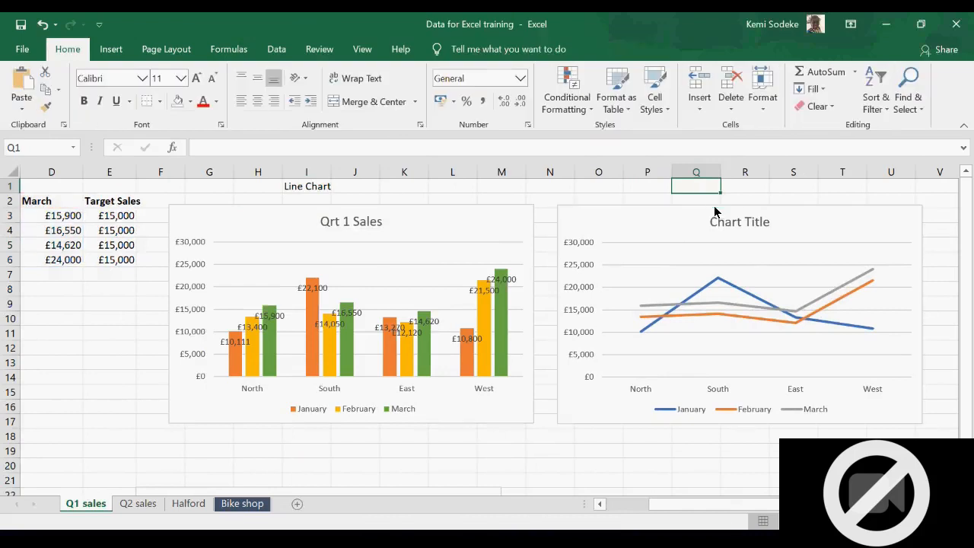
{"action": "left_click", "coordinate": [382, 232]}
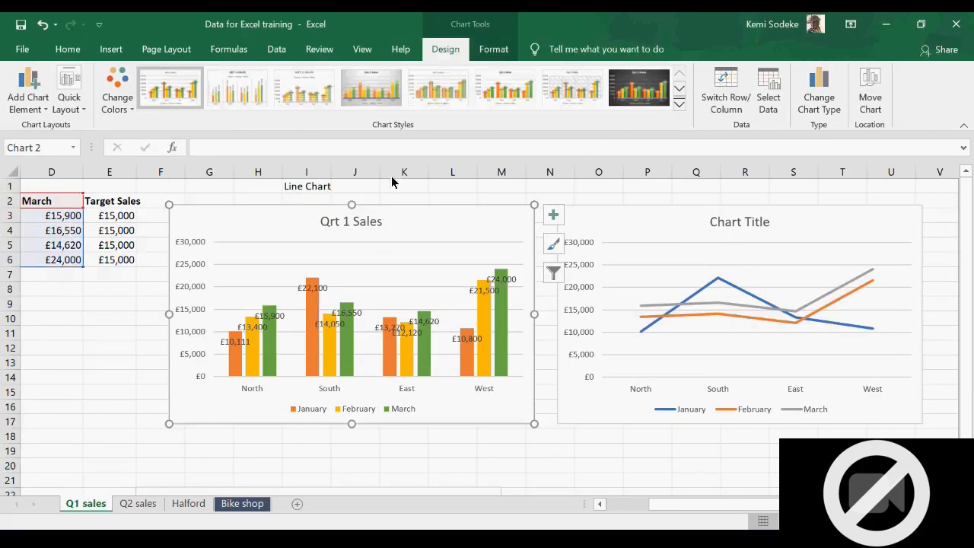
- Move the Line Chart label from I1 to R1, above the line chart
{"action": "left_click", "coordinate": [316, 186]}
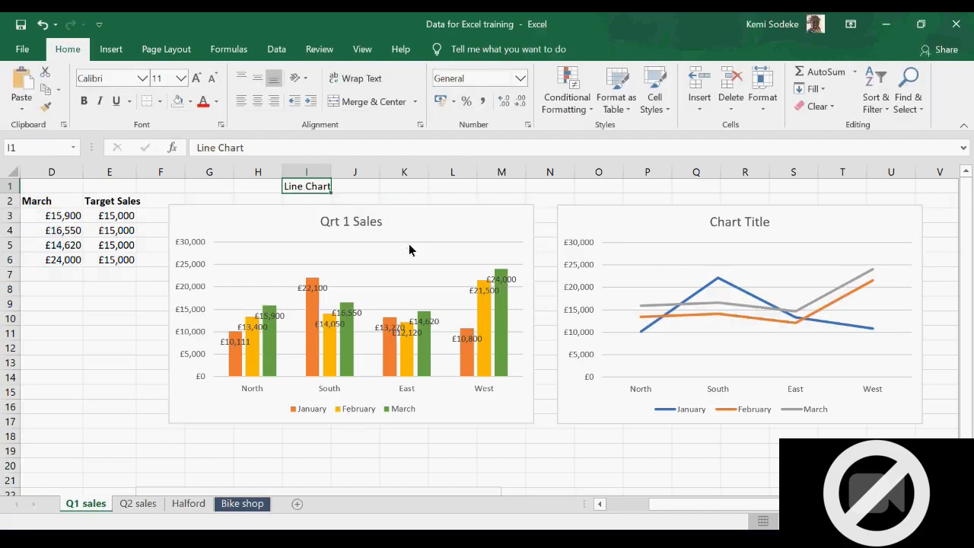
{"action": "left_click_drag", "start_coordinate": [331, 190], "coordinate": [749, 197]}
{"action": "left_click", "coordinate": [360, 298]}
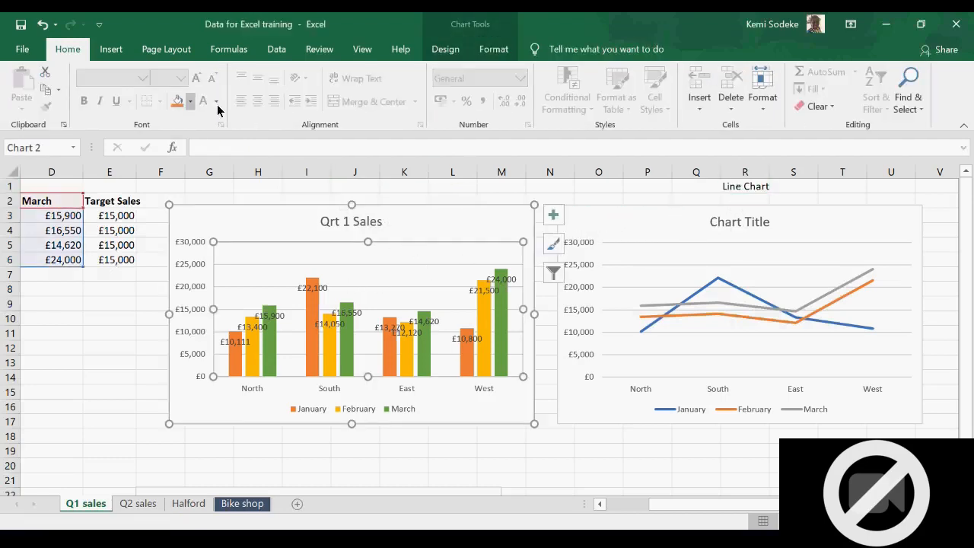
{"action": "left_click", "coordinate": [111, 49]}
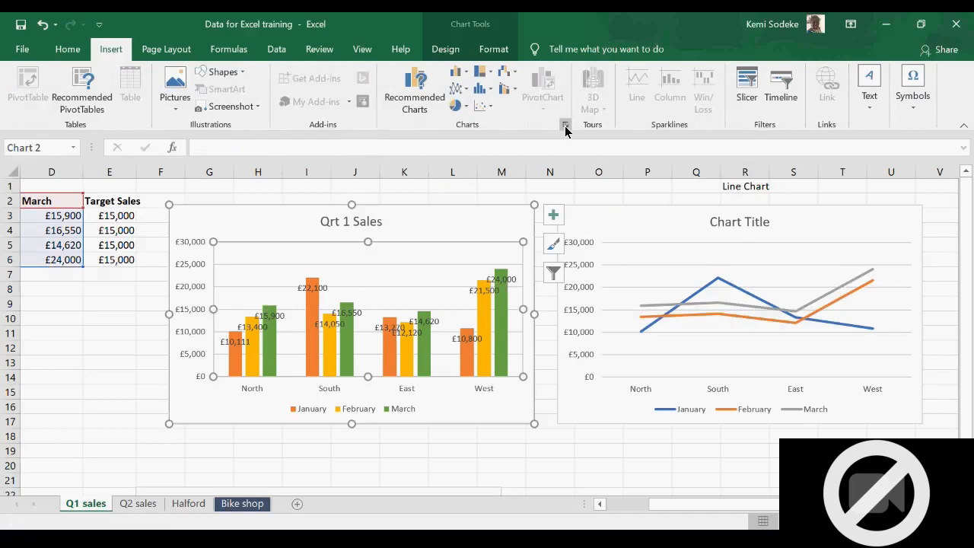
{"action": "left_click", "coordinate": [565, 131]}
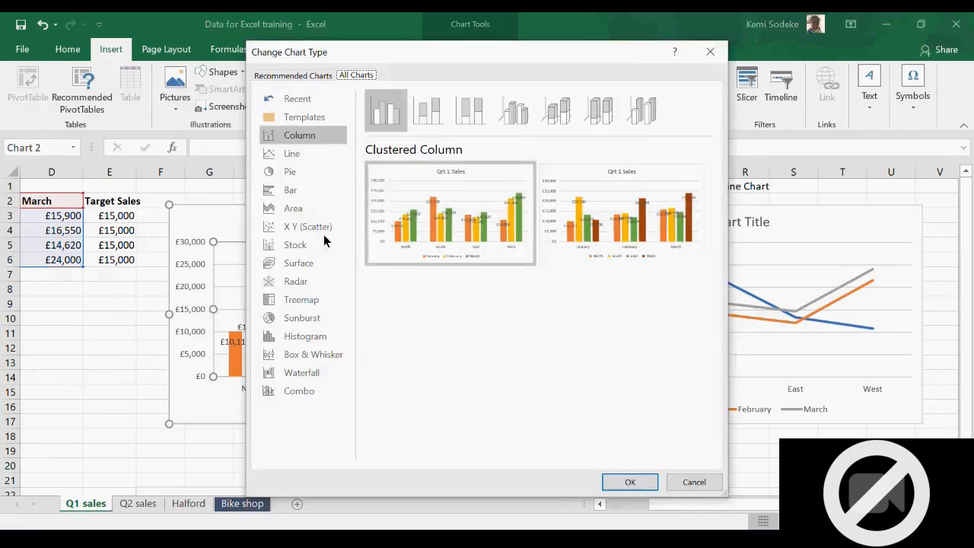
{"action": "left_click", "coordinate": [693, 482]}
- Label the column chart by entering Column Chart in cell J1
{"action": "left_click", "coordinate": [344, 189]}
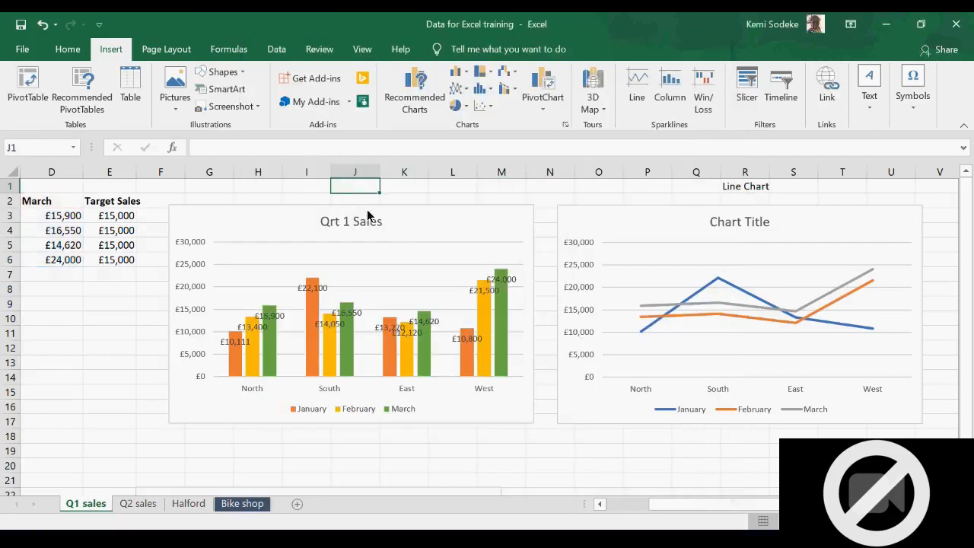
{"action": "type", "text": "Column Chart"}
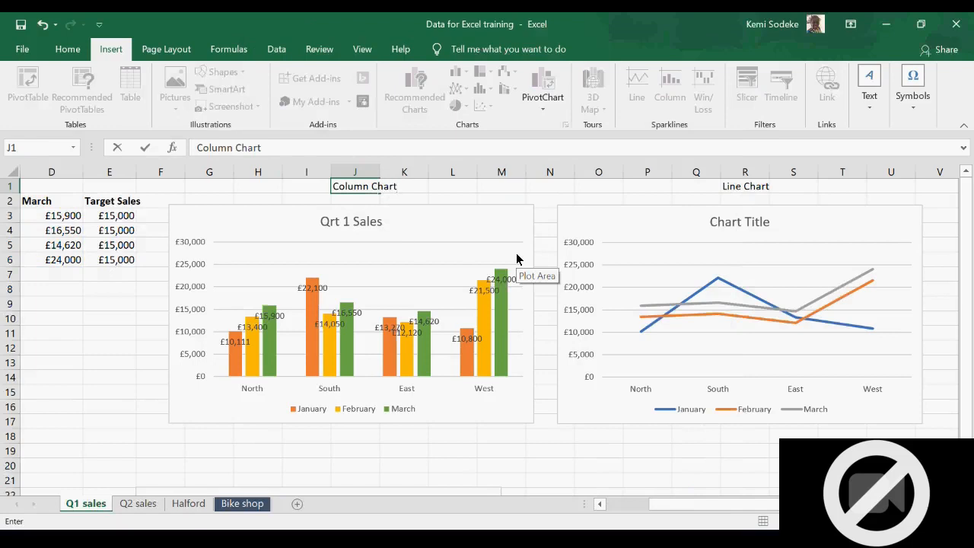
{"action": "left_click", "coordinate": [551, 480]}
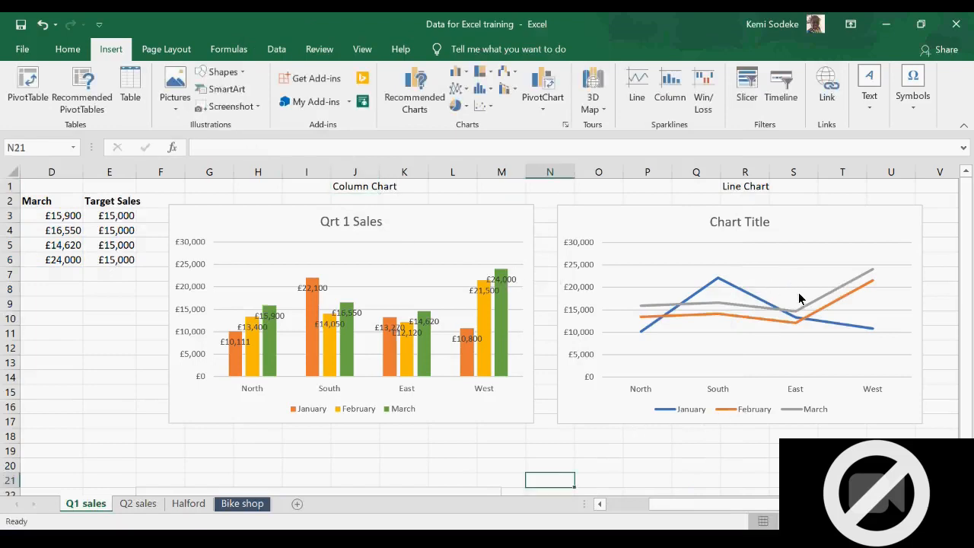
{"action": "left_click", "coordinate": [731, 221]}
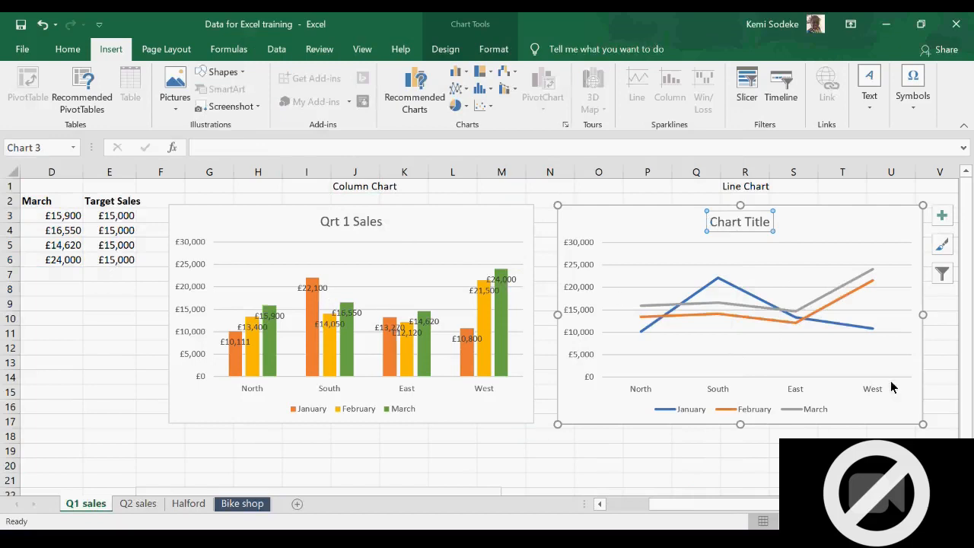
{"action": "scroll", "coordinate": [790, 338], "scroll_direction": "right", "scroll_amount": 2}
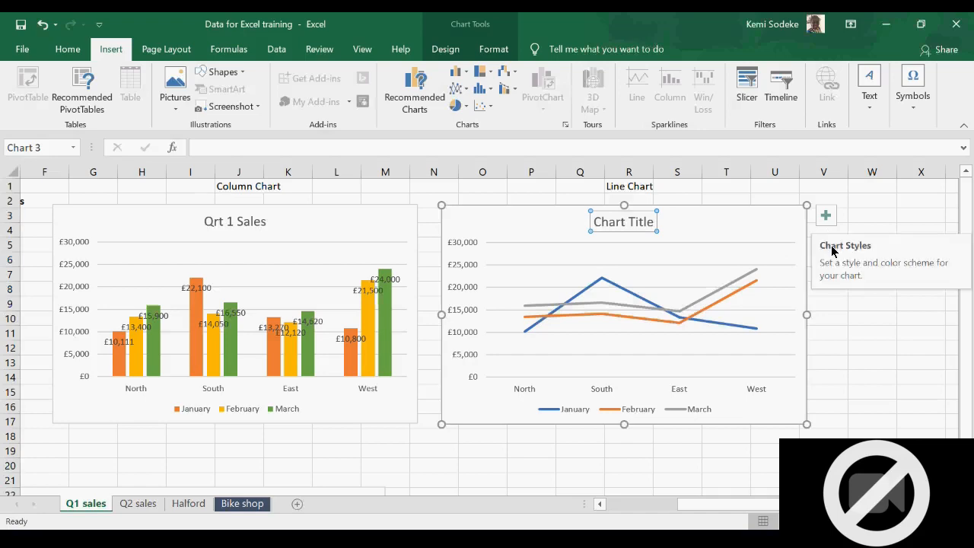
{"action": "left_click", "coordinate": [628, 467]}
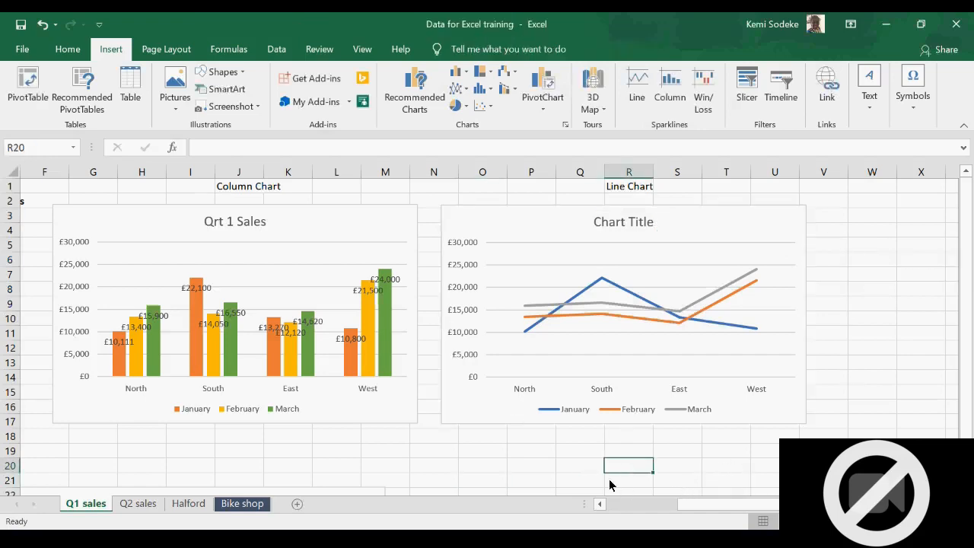
- Delete the untitled bar chart that sits beneath the column chart, starting at row 22
{"action": "scroll", "coordinate": [626, 472], "scroll_direction": "left", "scroll_amount": 5}
{"action": "scroll", "coordinate": [560, 374], "scroll_direction": "down", "scroll_amount": 3}
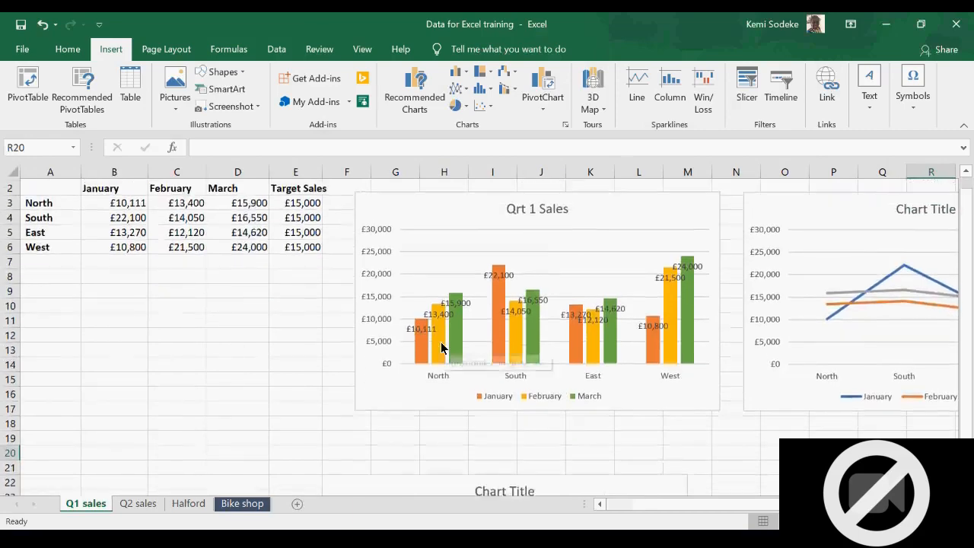
{"action": "left_click", "coordinate": [503, 434]}
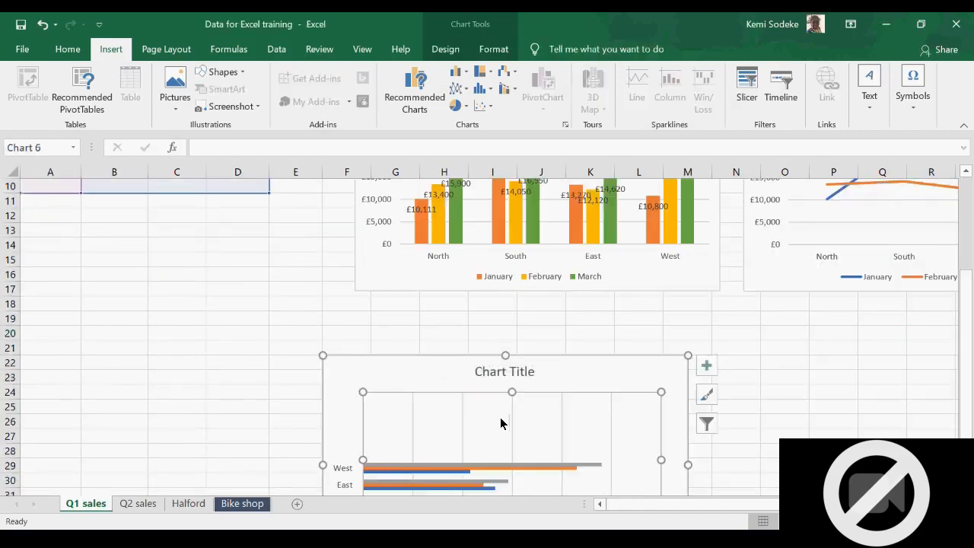
{"action": "left_click", "coordinate": [469, 369]}
{"action": "key", "text": "Delete"}
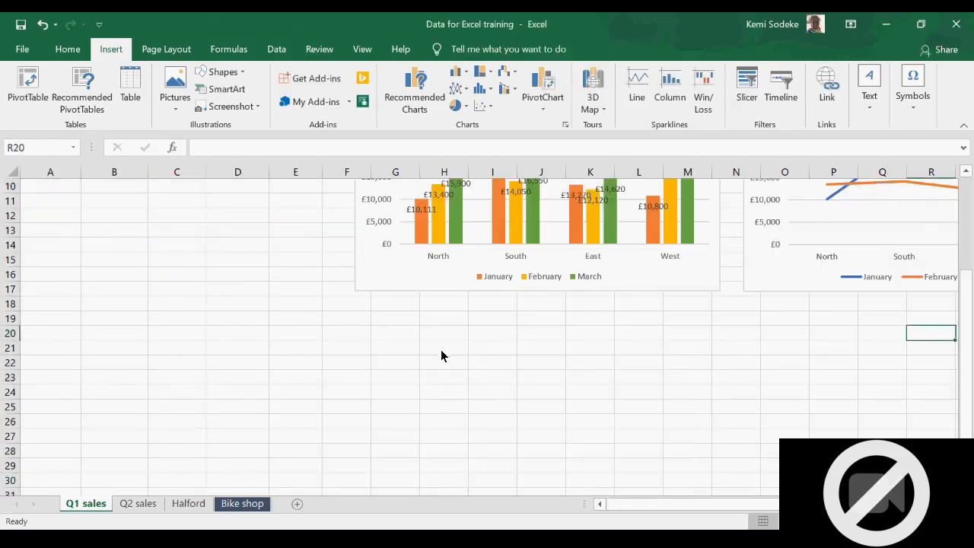
- Insert a basic area chart from the quarter 1 sales data in A2:D6, with months along the axis and regions as series
{"action": "scroll", "coordinate": [441, 349], "scroll_direction": "up", "scroll_amount": 3}
{"action": "left_click_drag", "start_coordinate": [47, 205], "coordinate": [259, 260]}
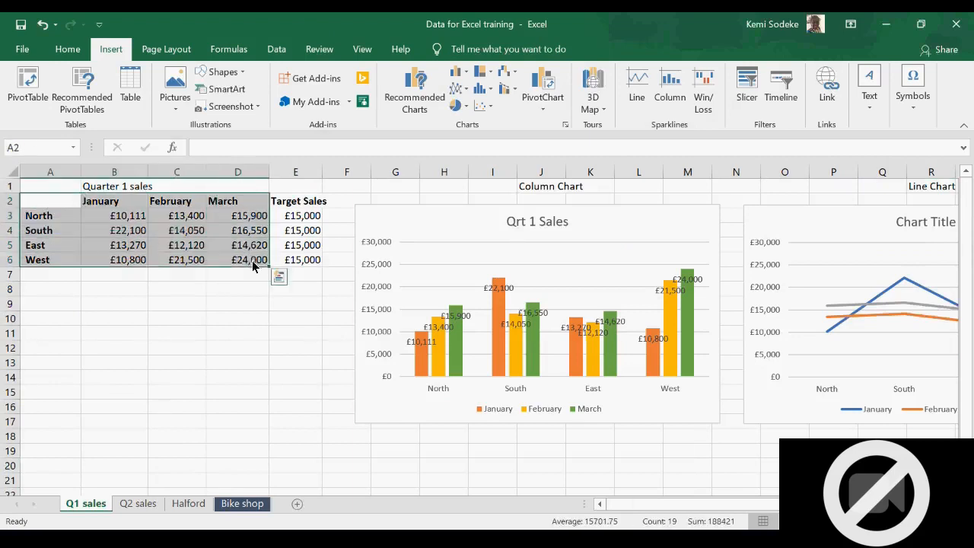
{"action": "left_click", "coordinate": [564, 128]}
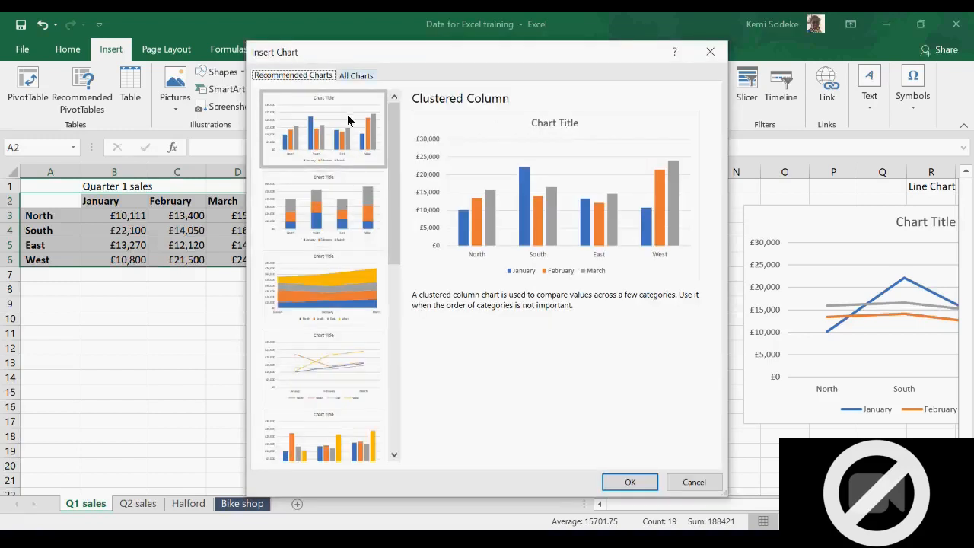
{"action": "left_click", "coordinate": [356, 76]}
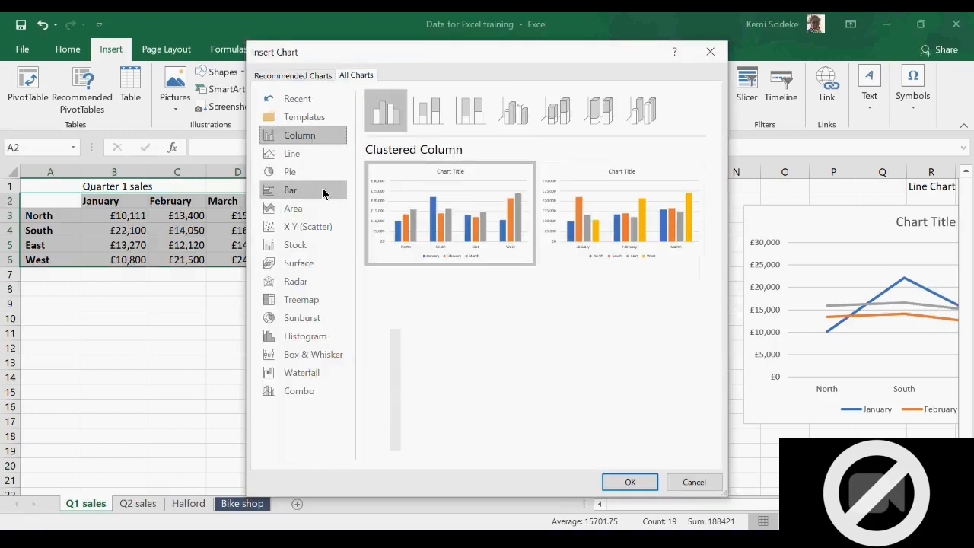
{"action": "left_click", "coordinate": [294, 208]}
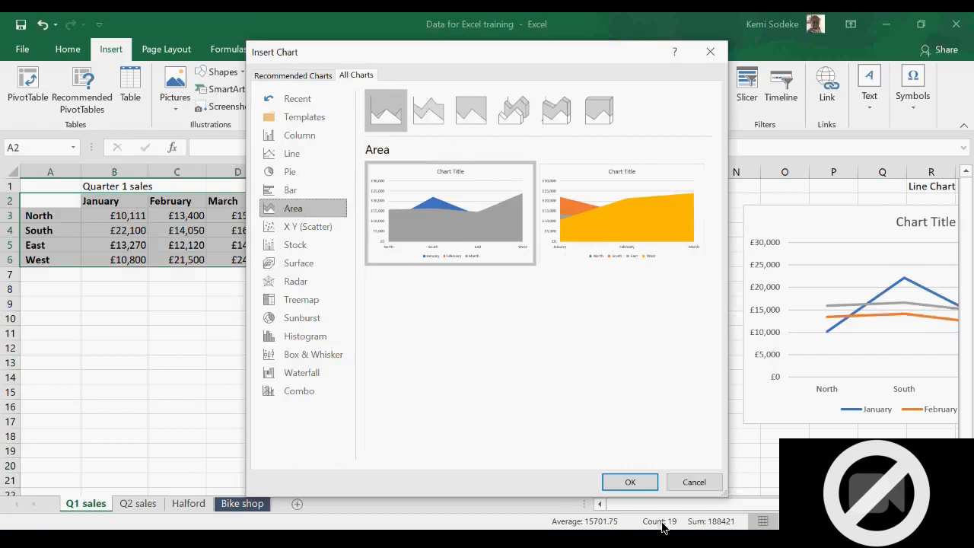
{"action": "left_click", "coordinate": [609, 217]}
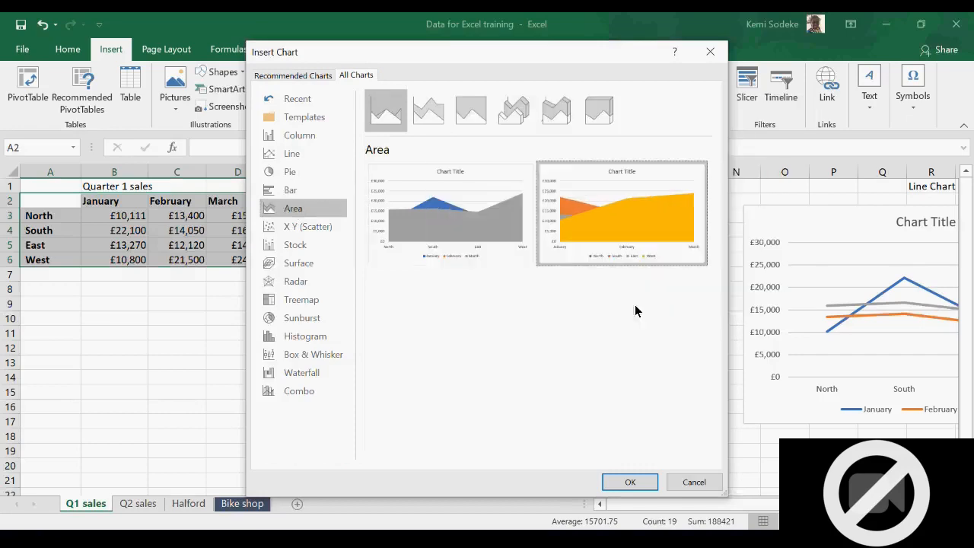
{"action": "left_click", "coordinate": [630, 482]}
- Move the new area chart beneath the column chart so that it starts at row 18
{"action": "scroll", "coordinate": [644, 361], "scroll_direction": "down", "scroll_amount": 2}
{"action": "scroll", "coordinate": [533, 327], "scroll_direction": "up", "scroll_amount": 2}
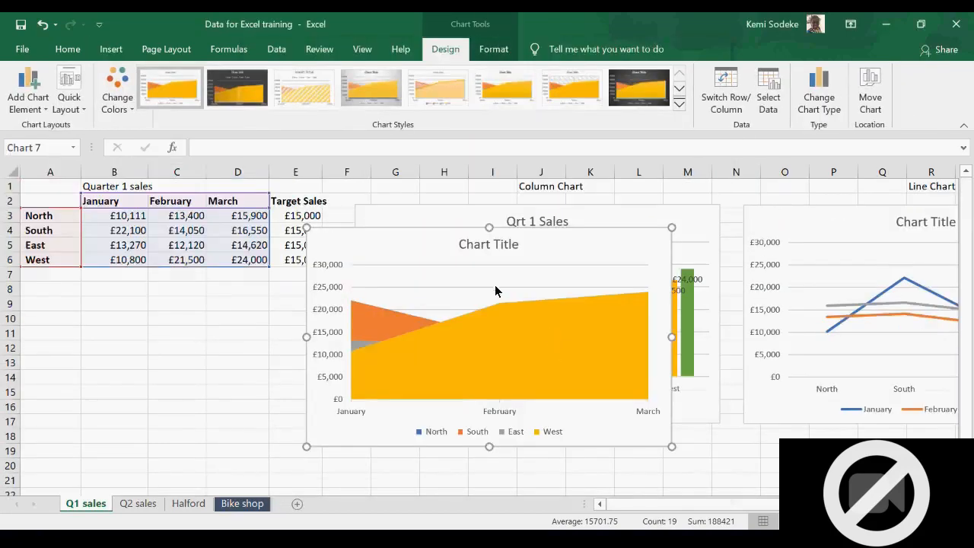
{"action": "left_click_drag", "start_coordinate": [495, 291], "coordinate": [585, 495]}
{"action": "left_click_drag", "start_coordinate": [522, 446], "coordinate": [505, 449]}
{"action": "scroll", "coordinate": [530, 356], "scroll_direction": "down", "scroll_amount": 2}
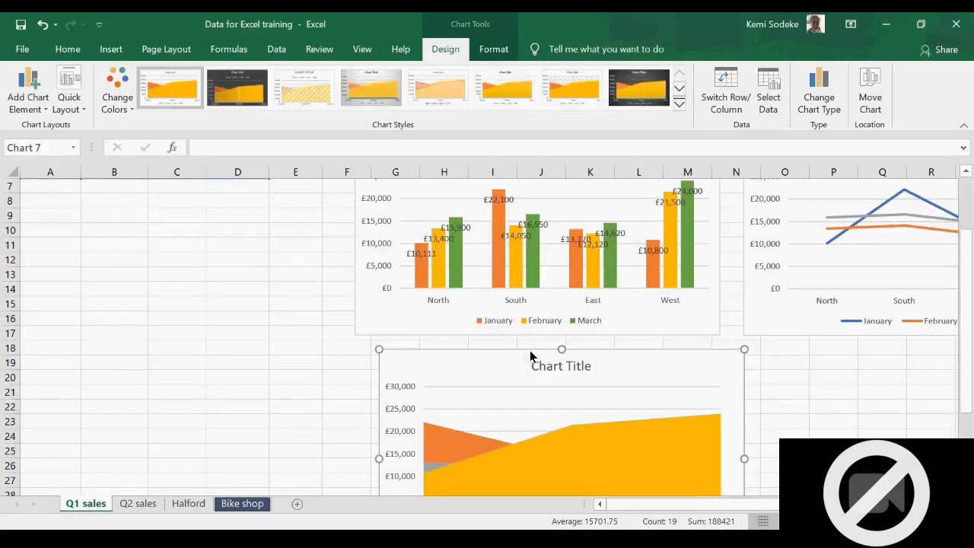
{"action": "left_click", "coordinate": [342, 392]}
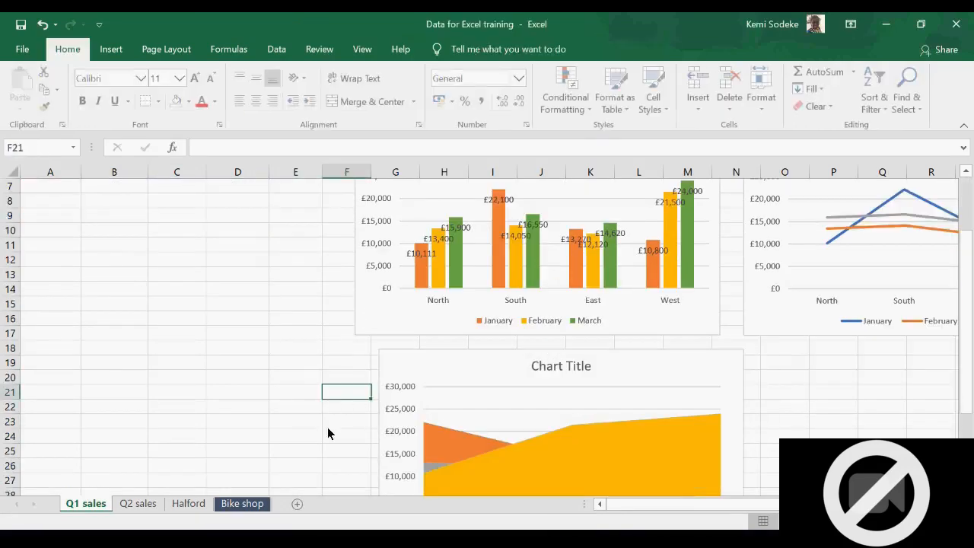
- On the Q2 sales sheet, move the Pie of a pie Chart label to H2 and the Bar of Pie Chart label to P2
{"action": "left_click", "coordinate": [131, 504]}
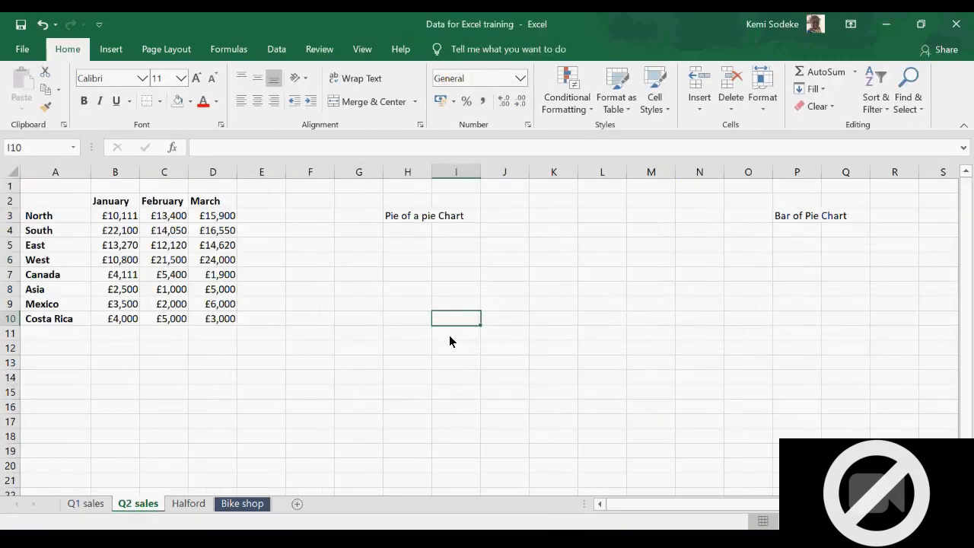
{"action": "left_click", "coordinate": [406, 214]}
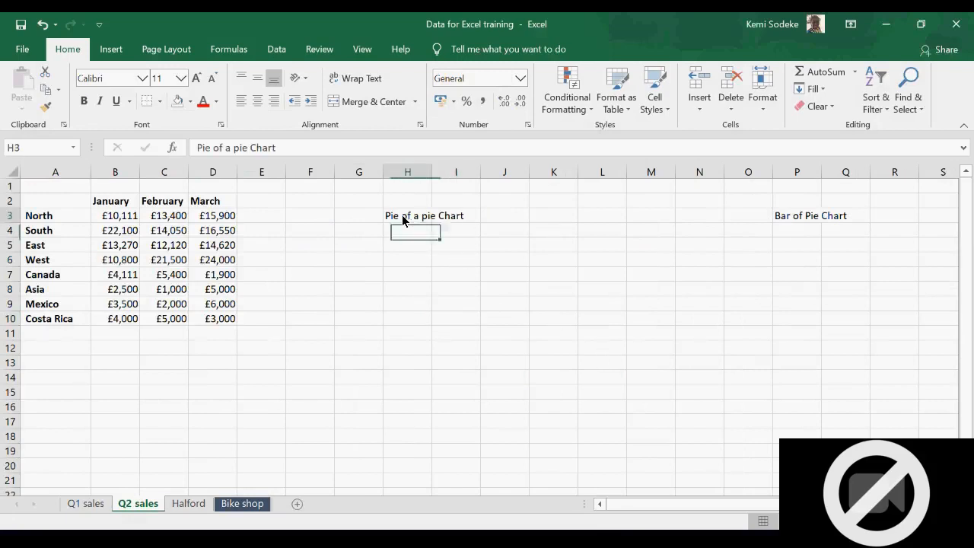
{"action": "left_click_drag", "start_coordinate": [401, 210], "coordinate": [400, 201]}
{"action": "left_click", "coordinate": [787, 223]}
{"action": "left_click_drag", "start_coordinate": [790, 214], "coordinate": [792, 201]}
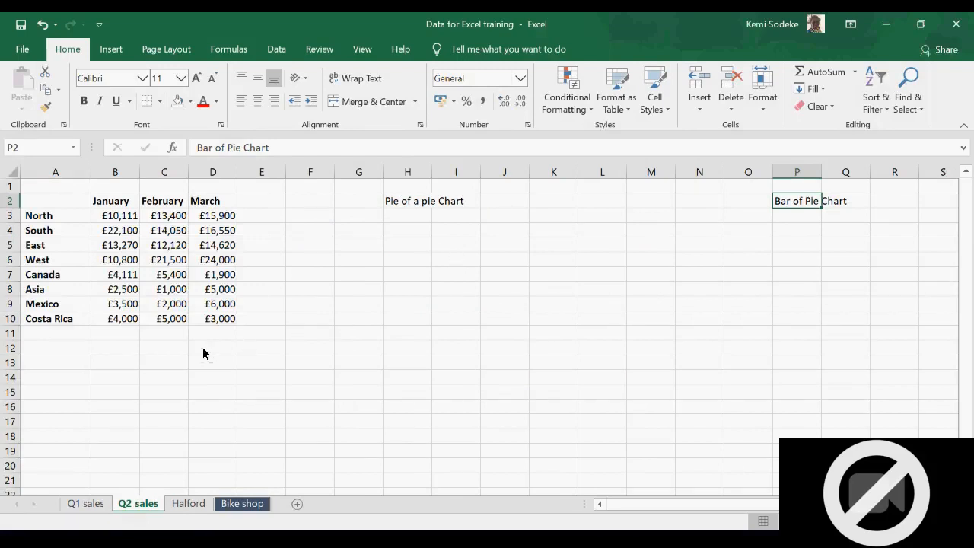
- Insert a Pie of Pie chart from the region names and January sales in A2:B10
{"action": "left_click_drag", "start_coordinate": [51, 207], "coordinate": [216, 309]}
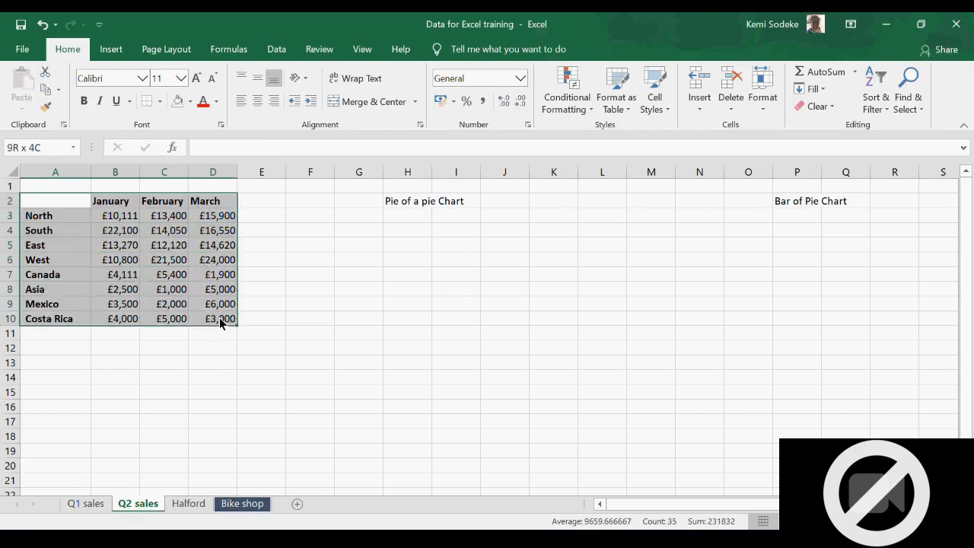
{"action": "left_click_drag", "start_coordinate": [220, 318], "coordinate": [111, 322]}
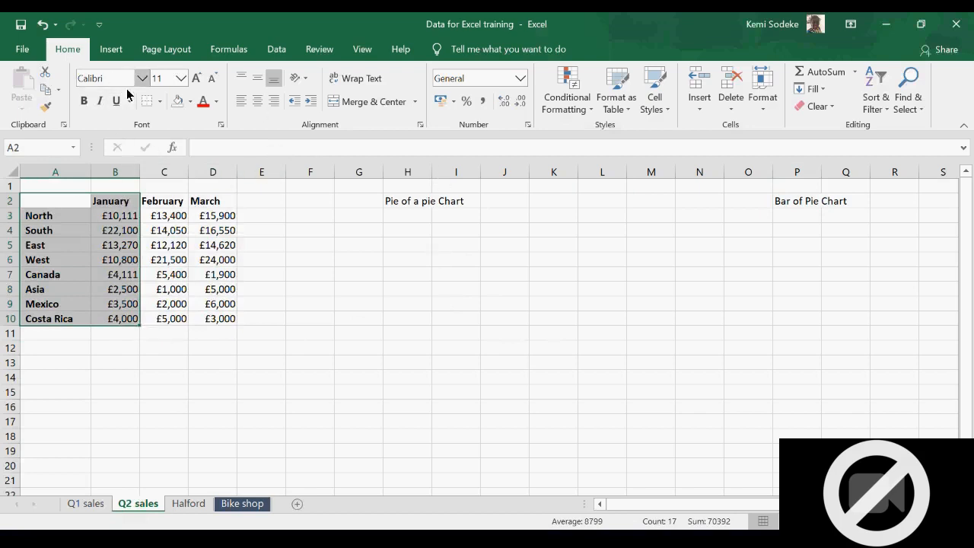
{"action": "left_click", "coordinate": [111, 50]}
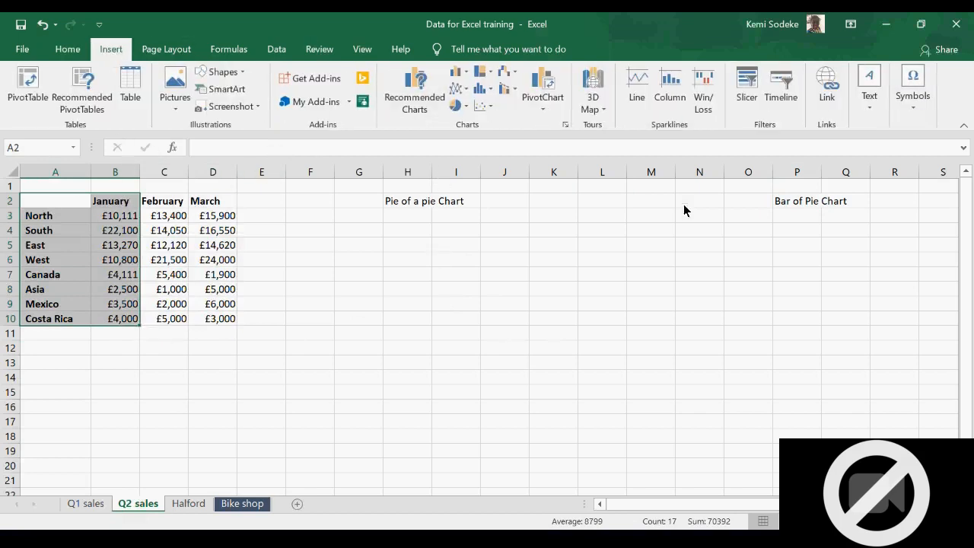
{"action": "left_click", "coordinate": [566, 124]}
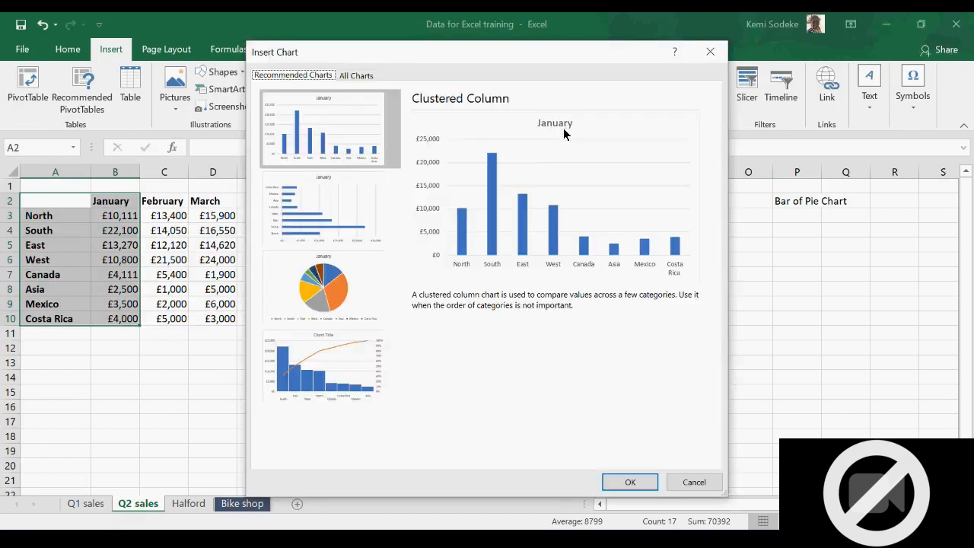
{"action": "left_click", "coordinate": [362, 78]}
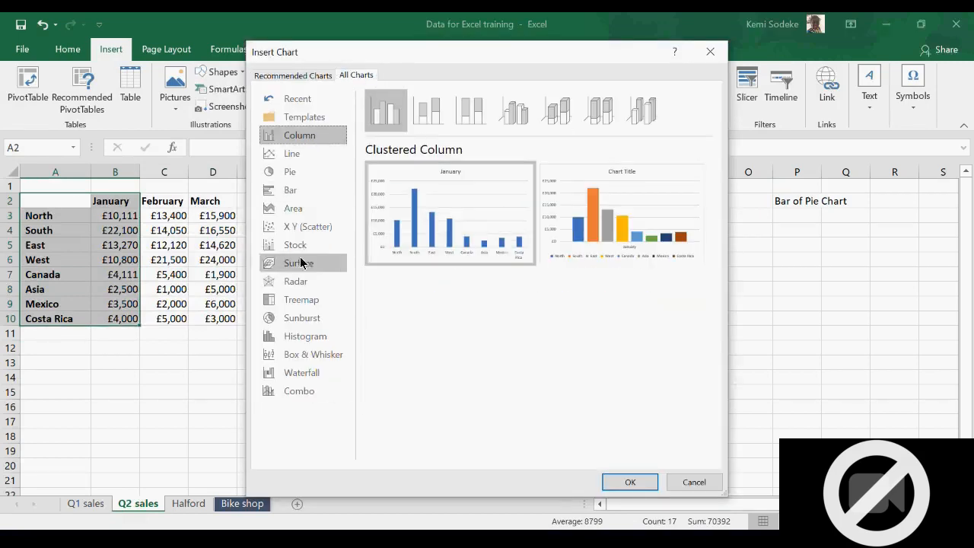
{"action": "left_click", "coordinate": [278, 172]}
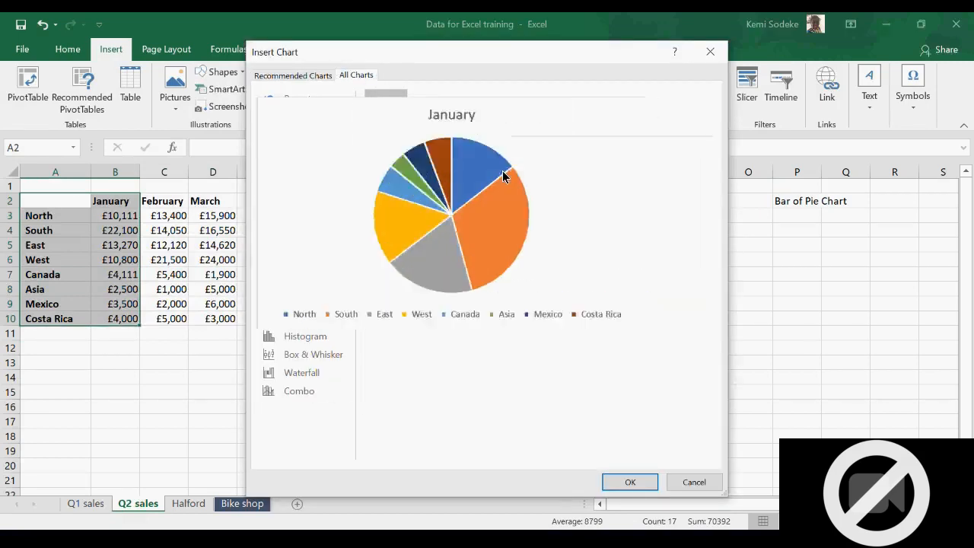
{"action": "left_click", "coordinate": [469, 111]}
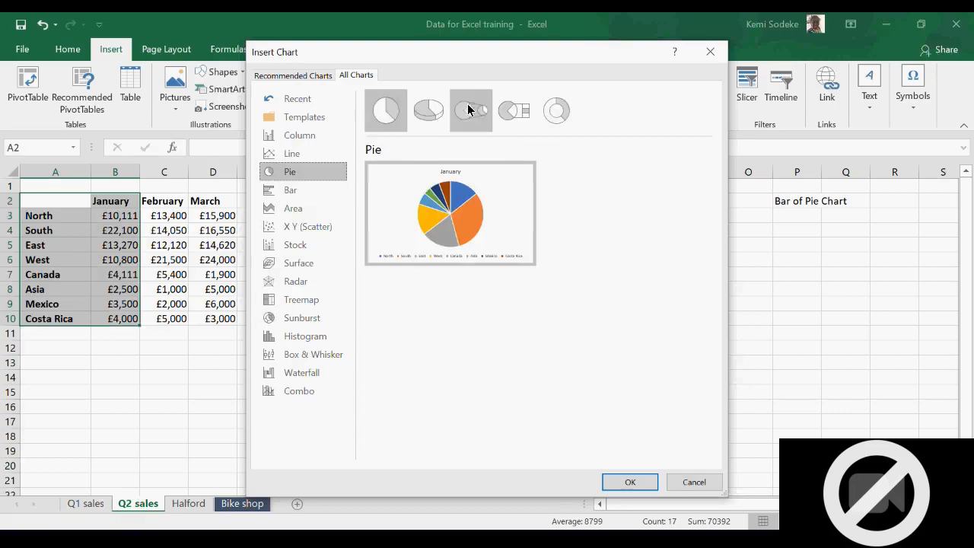
{"action": "left_click", "coordinate": [621, 481]}
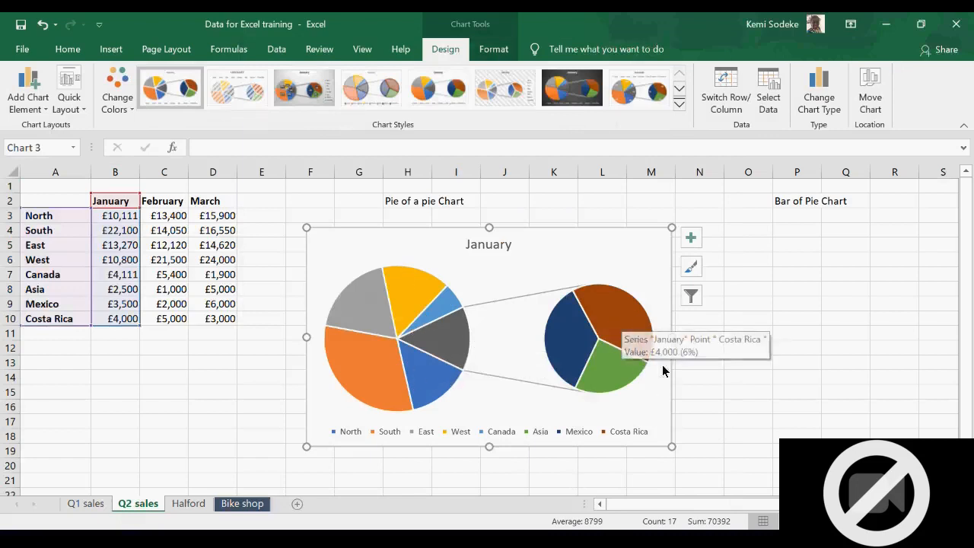
- Explode the slices of the January Pie of Pie chart so that they stand apart
{"action": "left_click", "coordinate": [383, 360]}
{"action": "left_click_drag", "start_coordinate": [383, 359], "coordinate": [372, 404]}
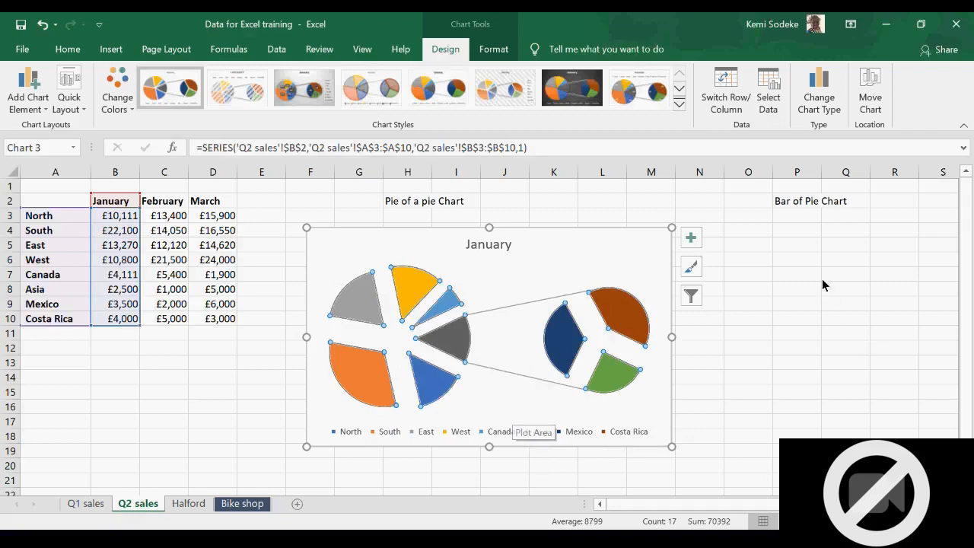
{"action": "left_click", "coordinate": [853, 376]}
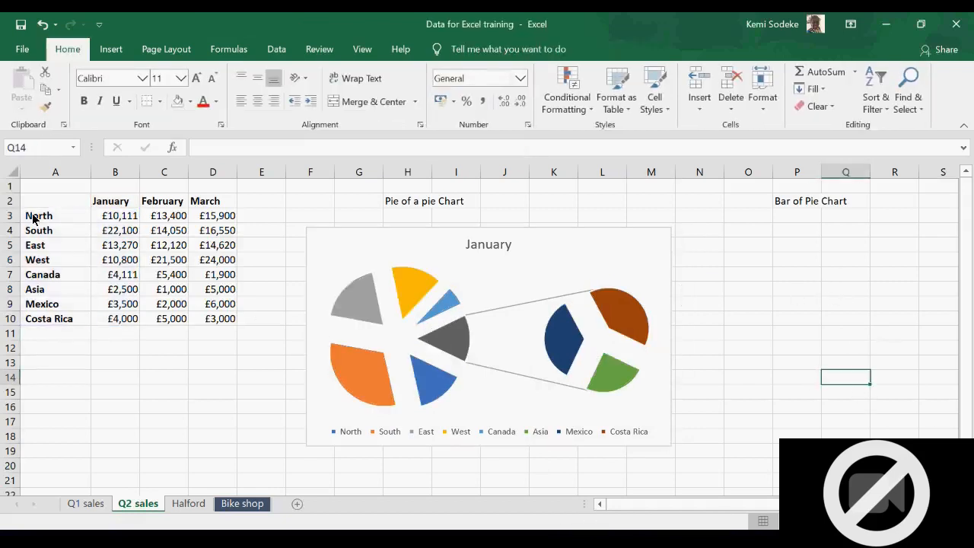
- Select the region names and January sales in A2:B10 as data for another chart
{"action": "left_click_drag", "start_coordinate": [44, 207], "coordinate": [129, 324]}
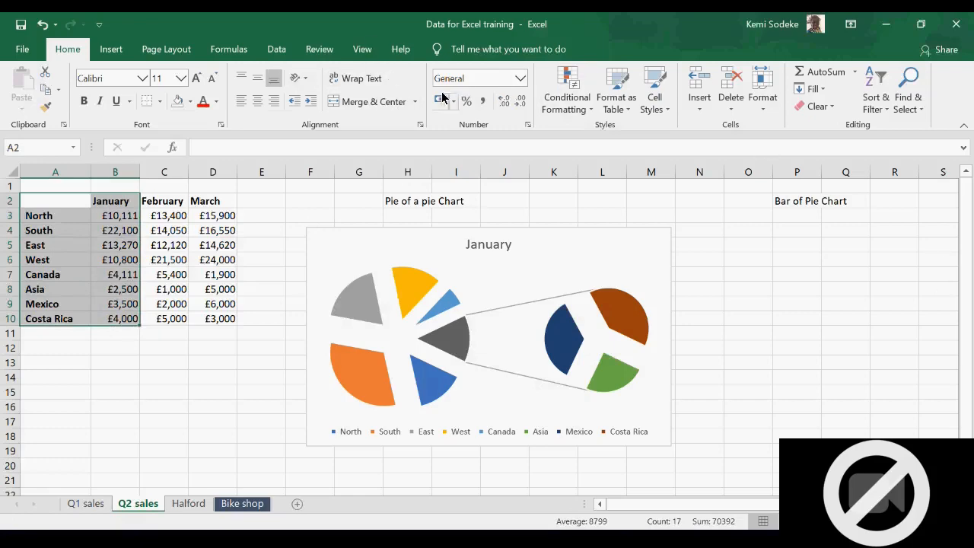
- Insert a Bar of Pie chart from the selected January sales by region
{"action": "left_click", "coordinate": [111, 49]}
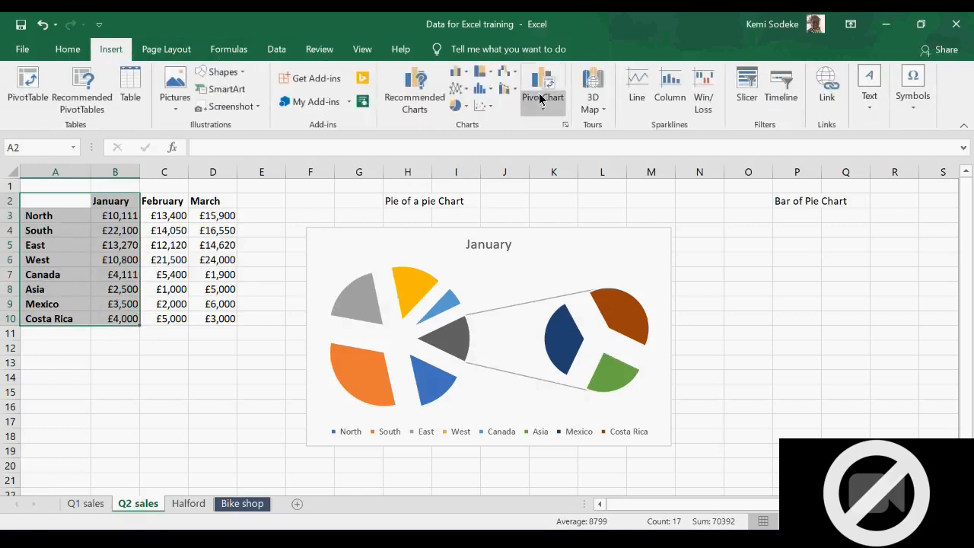
{"action": "left_click", "coordinate": [566, 127]}
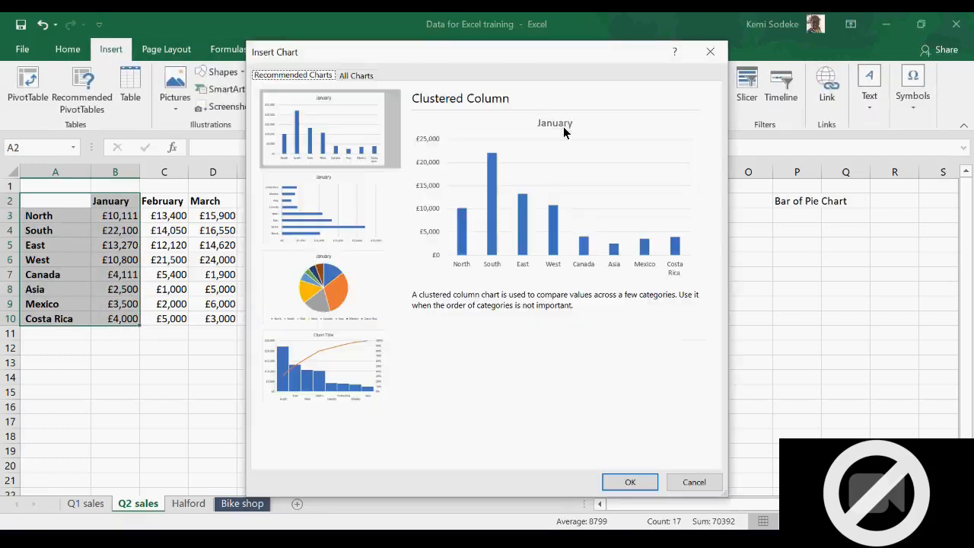
{"action": "left_click", "coordinate": [363, 77]}
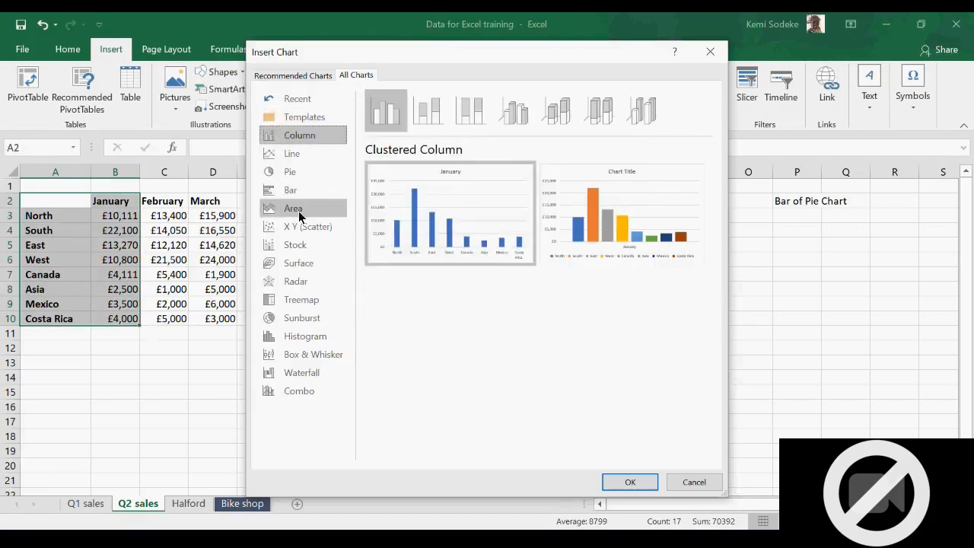
{"action": "left_click", "coordinate": [291, 174]}
{"action": "left_click", "coordinate": [512, 113]}
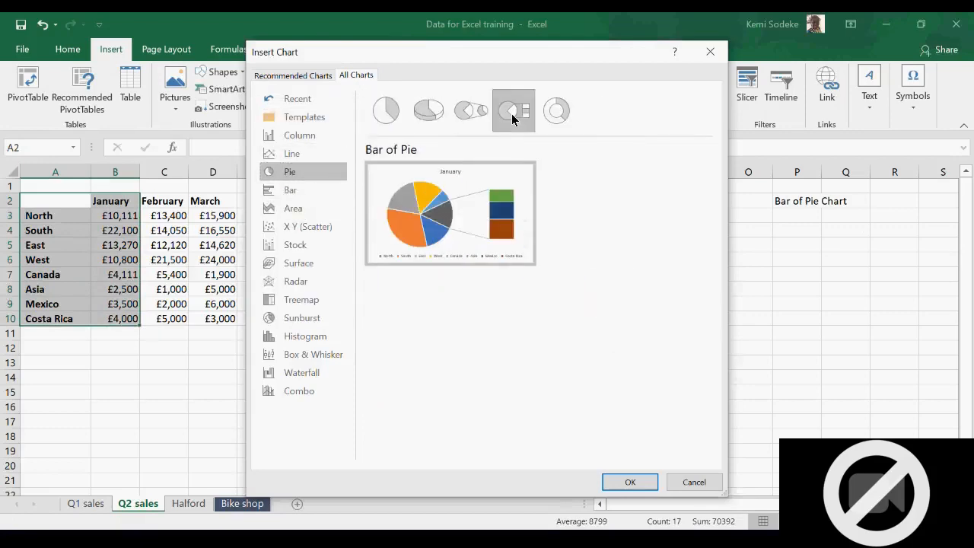
{"action": "left_click", "coordinate": [630, 483]}
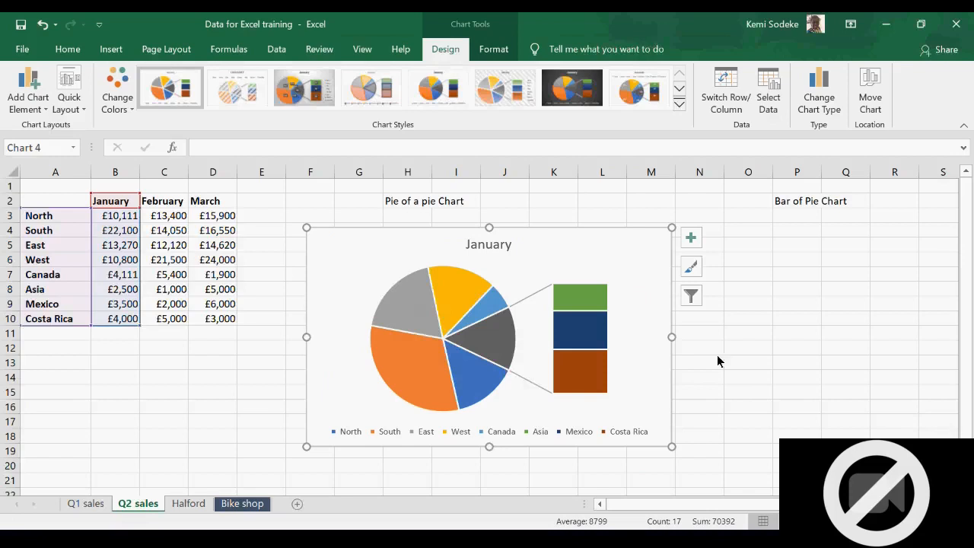
- Shift the plot area slightly to the right inside the new Bar of Pie chart
{"action": "scroll", "coordinate": [483, 339], "scroll_direction": "right", "scroll_amount": 3}
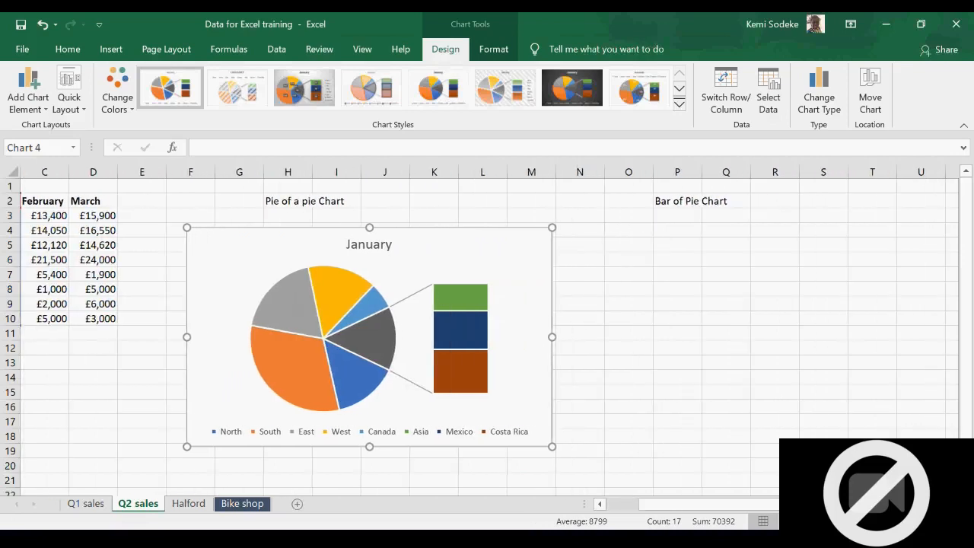
{"action": "left_click", "coordinate": [397, 273]}
{"action": "left_click_drag", "start_coordinate": [688, 271], "coordinate": [687, 270]}
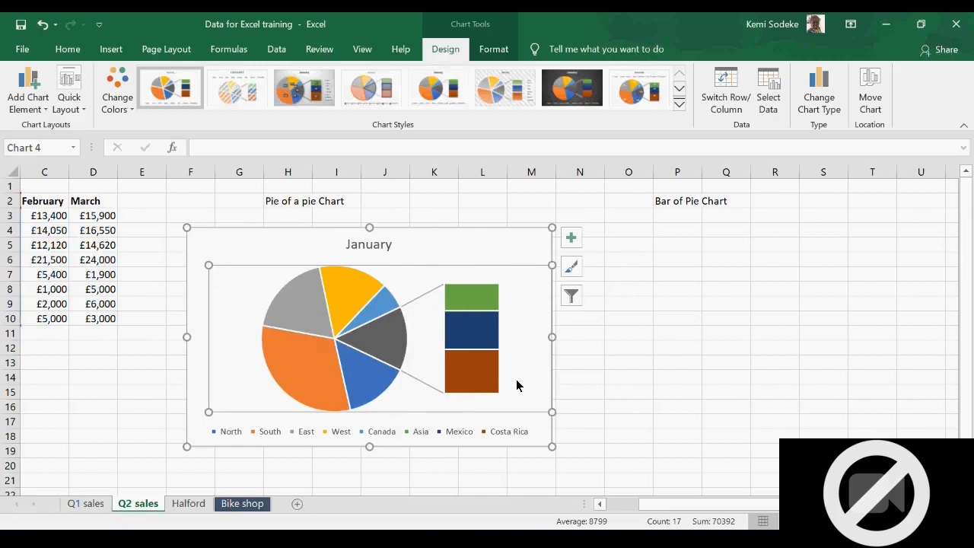
{"action": "left_click", "coordinate": [724, 422]}
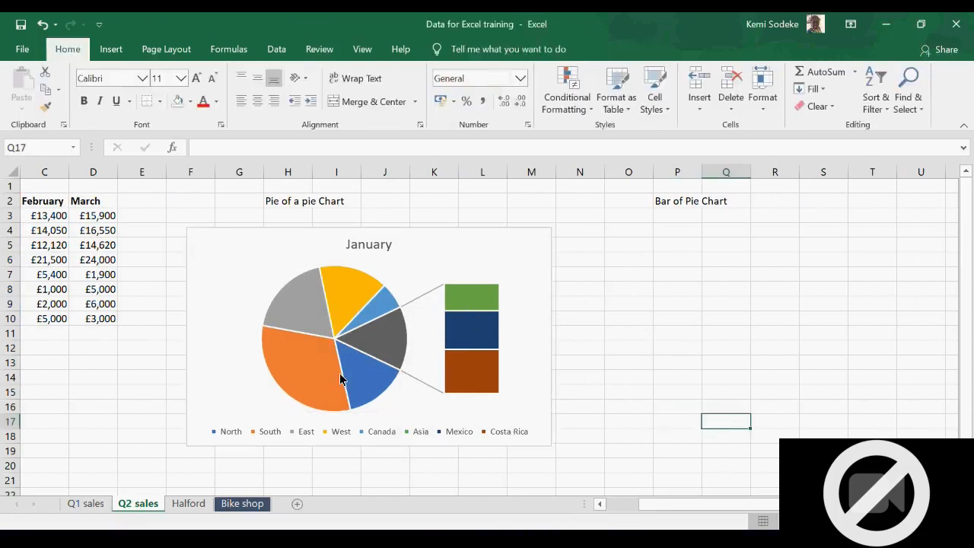
- Explode the pie slices outward from the centre of the Bar of Pie chart
{"action": "left_click", "coordinate": [305, 327]}
{"action": "left_click_drag", "start_coordinate": [295, 363], "coordinate": [242, 373]}
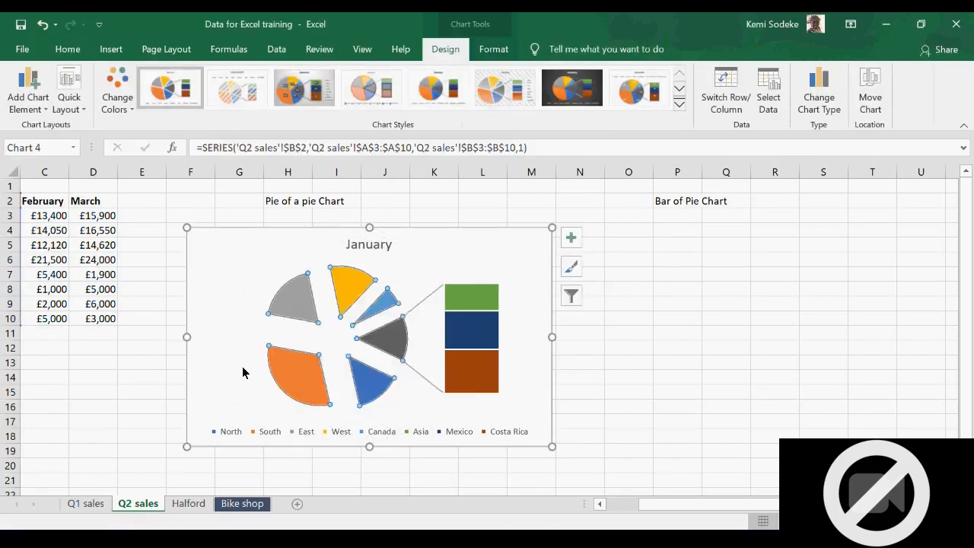
{"action": "double_click", "coordinate": [462, 303]}
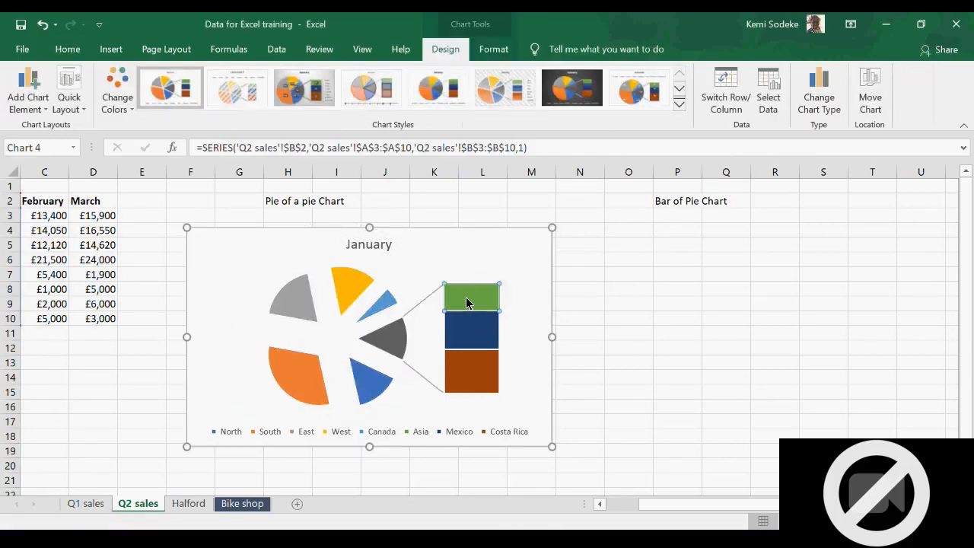
{"action": "left_click", "coordinate": [657, 398]}
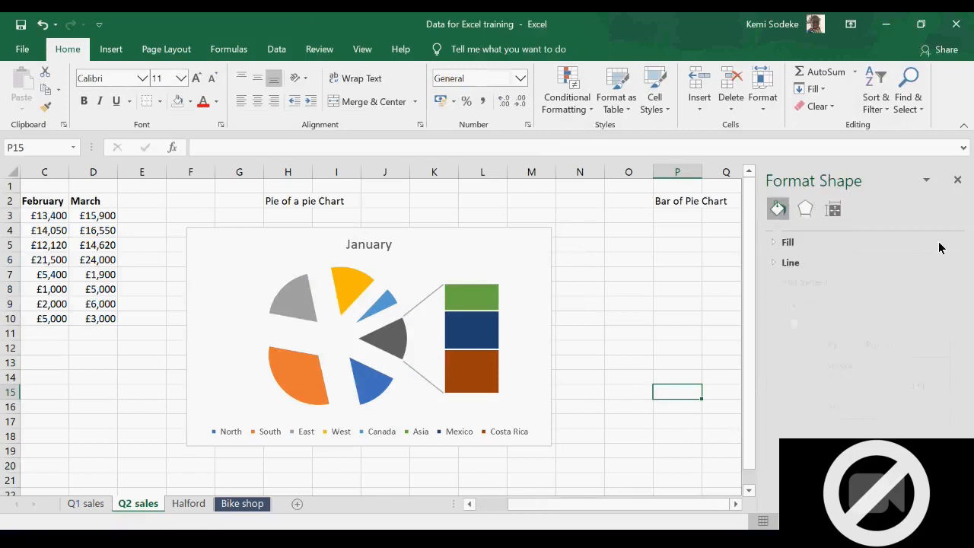
{"action": "left_click", "coordinate": [957, 181]}
{"action": "left_click", "coordinate": [93, 335]}
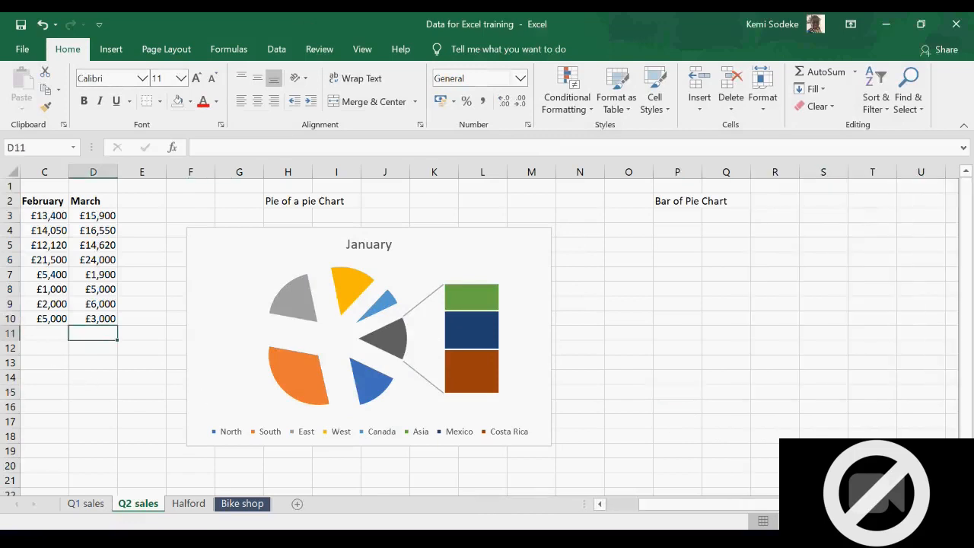
- Switch to the Excel topics workbook and review the Combo Charts and Pivot Tables entries on the Intermediate sheet
{"action": "left_click", "coordinate": [626, 503]}
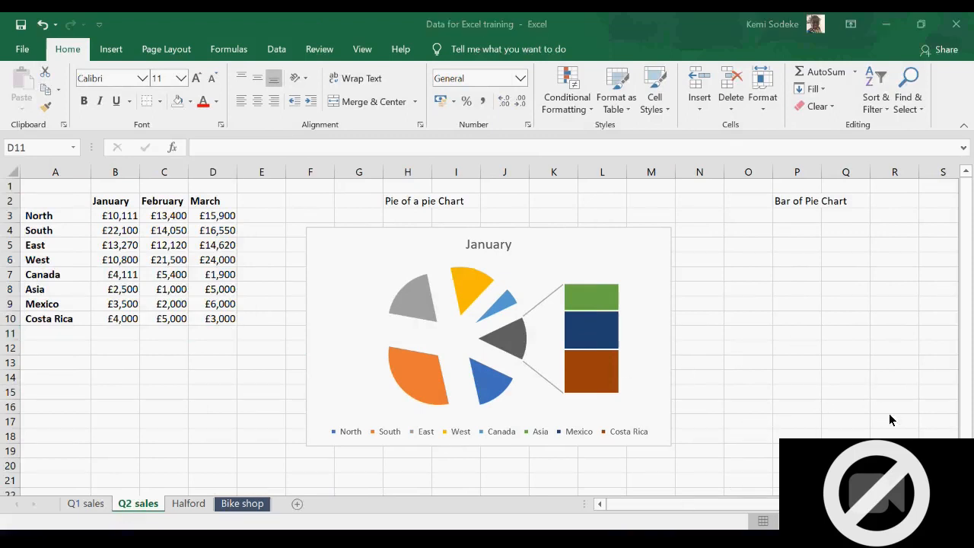
{"action": "left_click", "coordinate": [109, 392]}
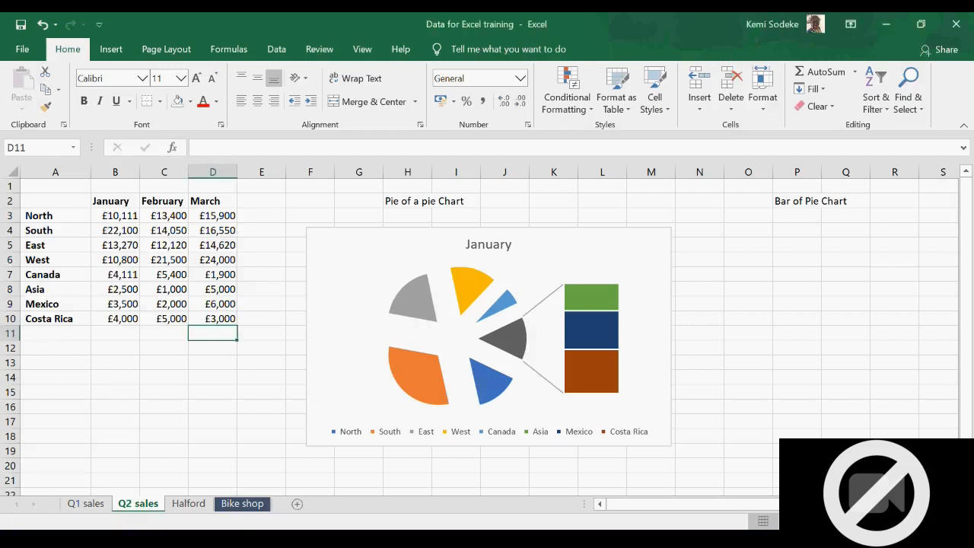
{"action": "left_click", "coordinate": [674, 495]}
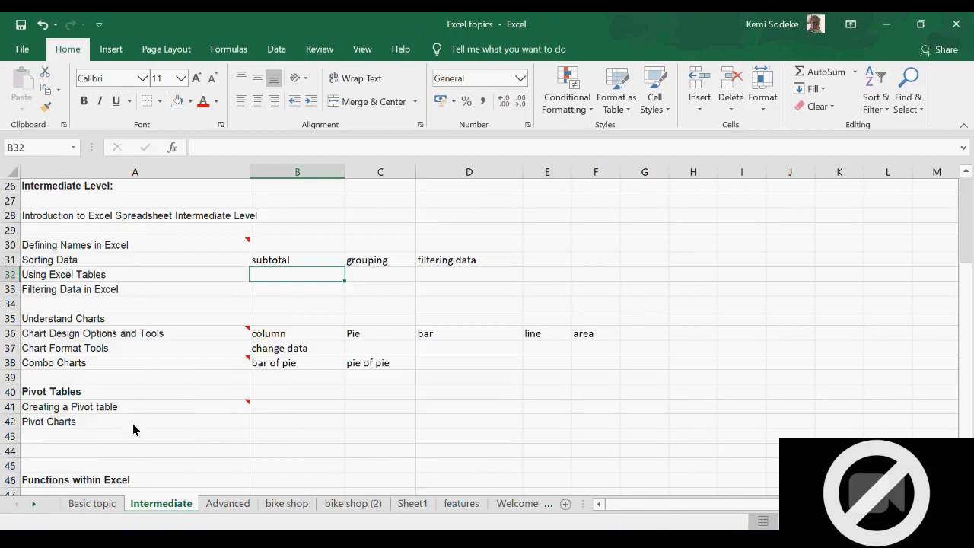
{"action": "left_click", "coordinate": [189, 368]}
{"action": "scroll", "coordinate": [189, 369], "scroll_direction": "down", "scroll_amount": 2}
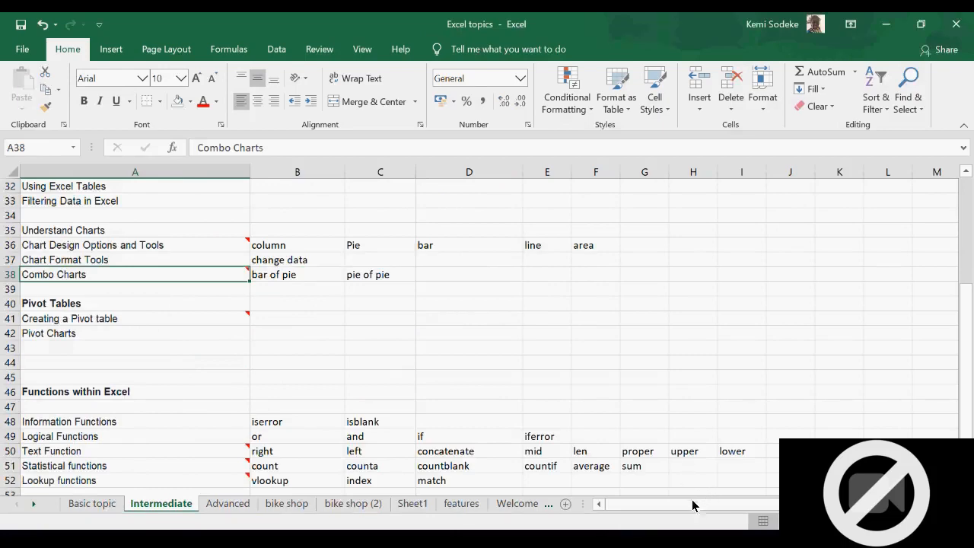
{"action": "left_click", "coordinate": [419, 348]}
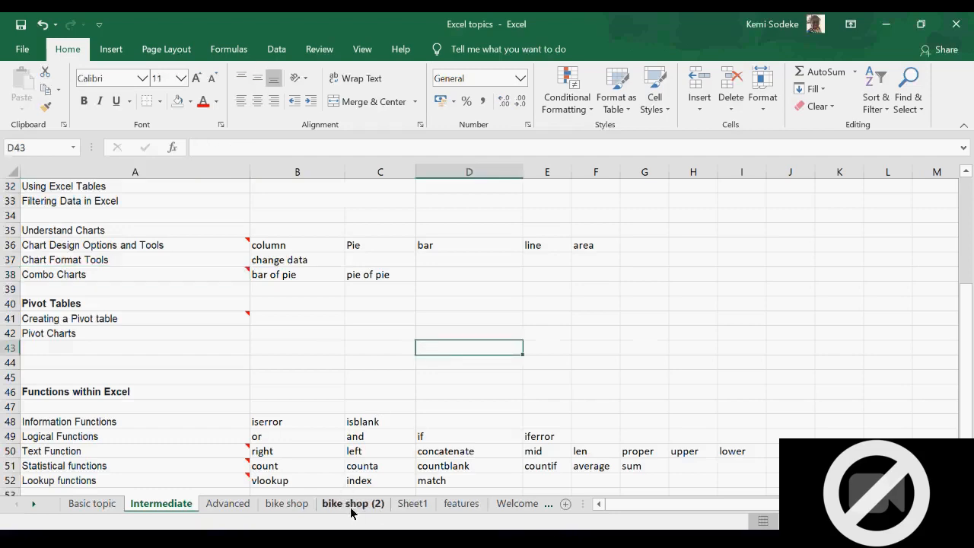
- Delete the empty Total column from the sales table on the bike shop (2) sheet
{"action": "left_click", "coordinate": [353, 506]}
{"action": "left_click", "coordinate": [411, 364]}
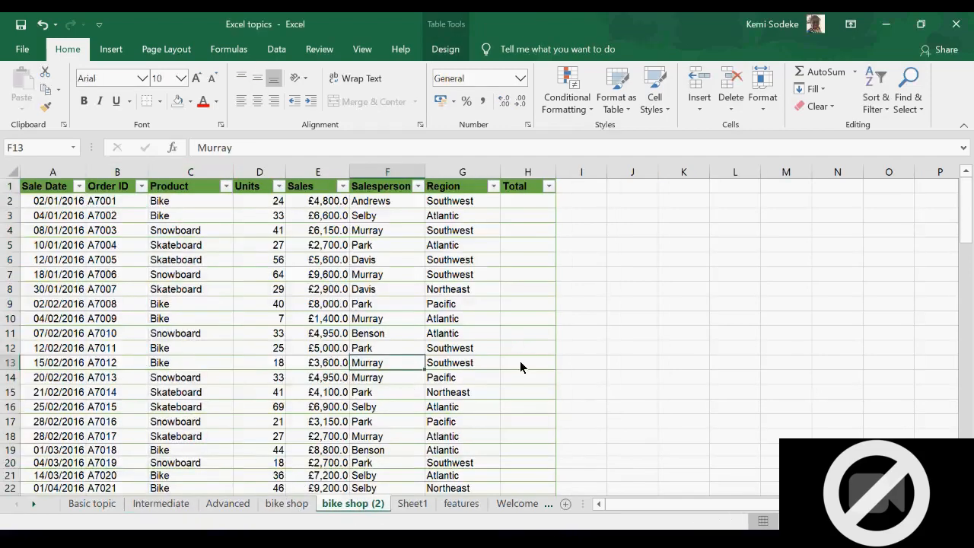
{"action": "left_click", "coordinate": [529, 174]}
{"action": "right_click", "coordinate": [528, 174]}
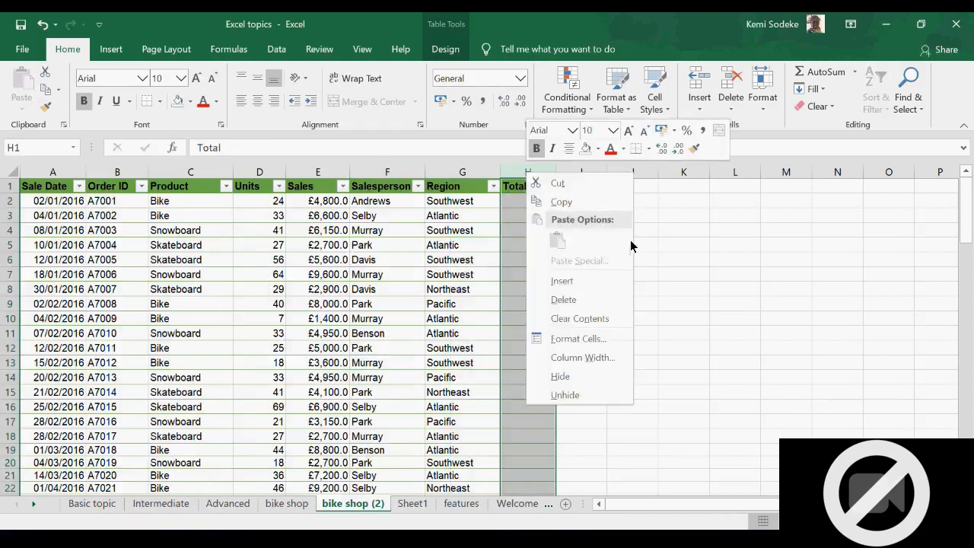
{"action": "left_click", "coordinate": [563, 300]}
{"action": "left_click", "coordinate": [649, 306]}
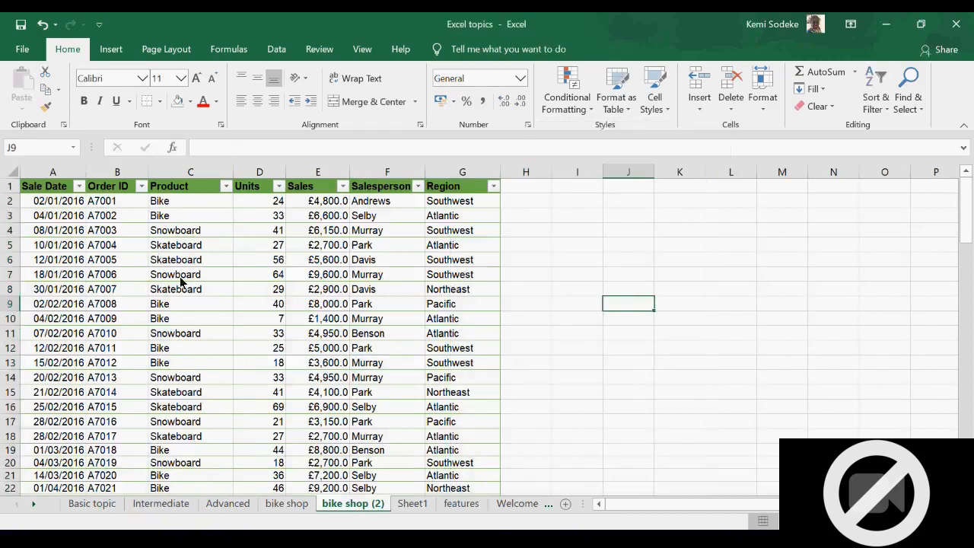
- Copy the entire sales table with headers, A1:G116, from bike shop (2) and add a new worksheet
{"action": "left_click", "coordinate": [204, 274]}
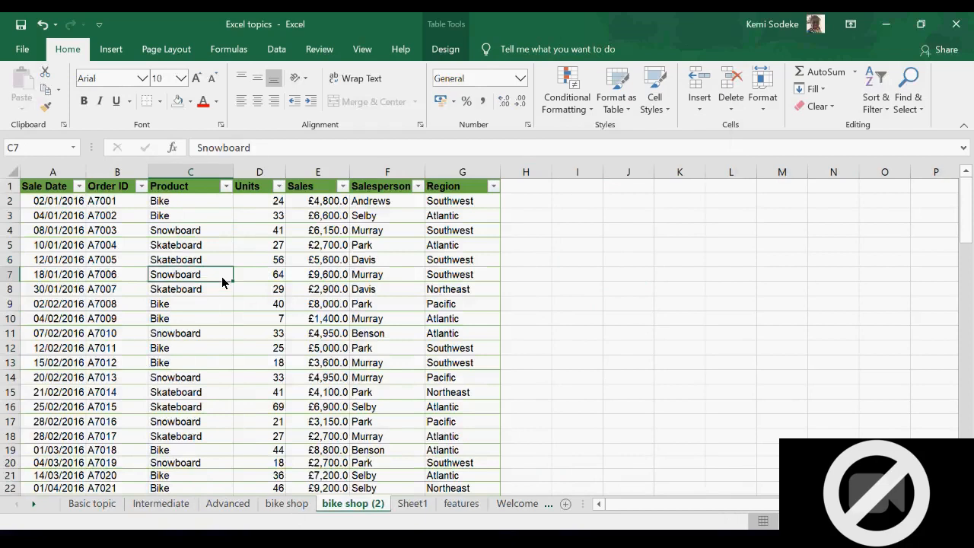
{"action": "left_click", "coordinate": [287, 503]}
{"action": "left_click", "coordinate": [352, 502]}
{"action": "left_click_drag", "start_coordinate": [52, 188], "coordinate": [455, 490]}
{"action": "left_click_drag", "start_coordinate": [320, 317], "coordinate": [308, 301]}
{"action": "left_click_drag", "start_coordinate": [36, 186], "coordinate": [457, 412]}
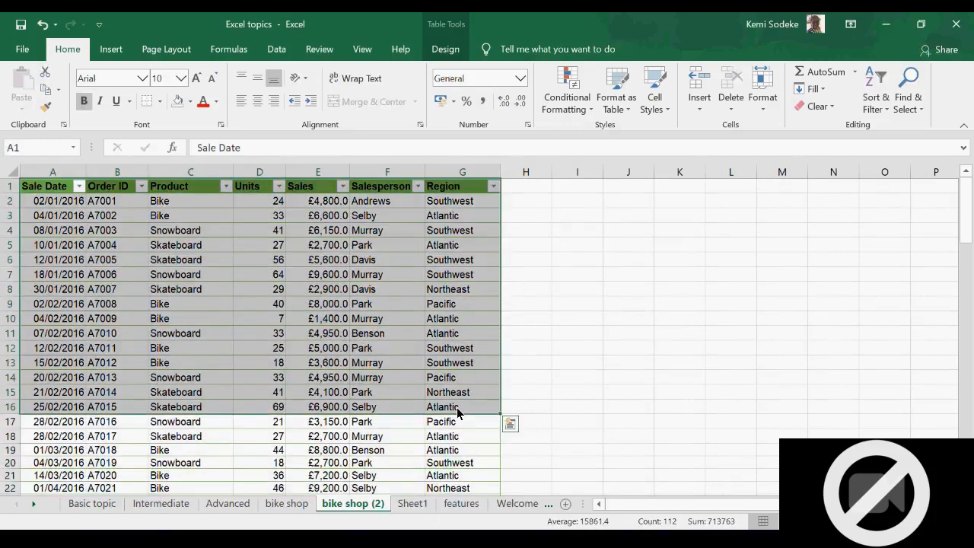
{"action": "key", "text": "ctrl+shift+Down"}
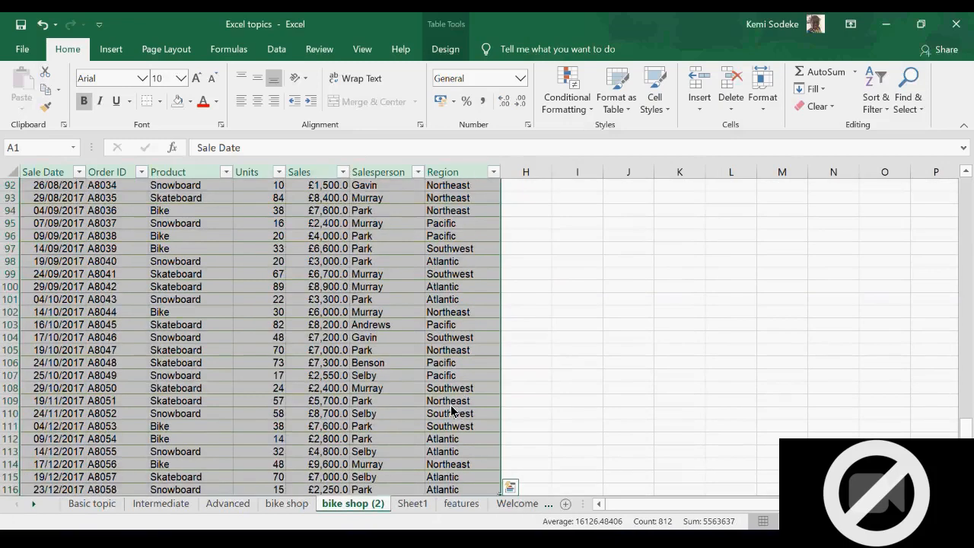
{"action": "key", "text": "ctrl+c"}
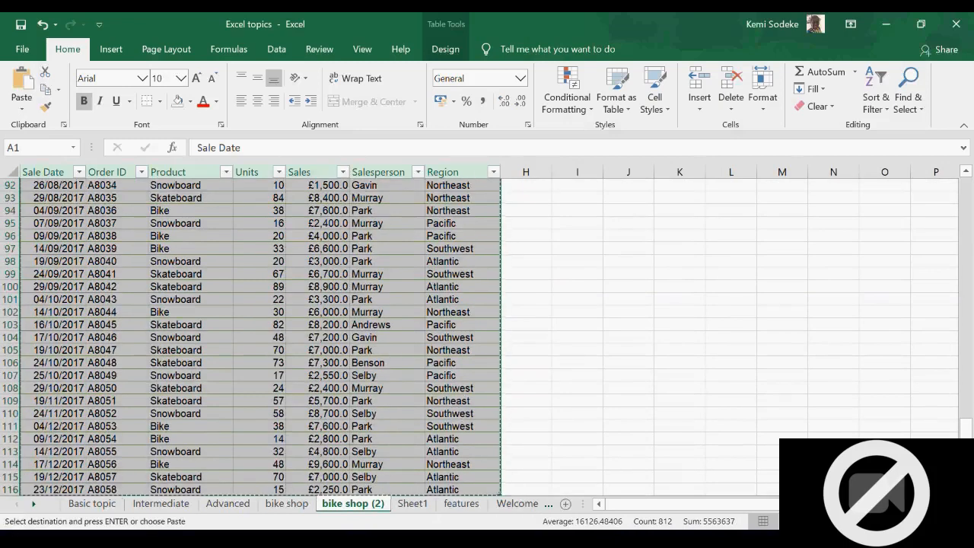
{"action": "left_click", "coordinate": [565, 506]}
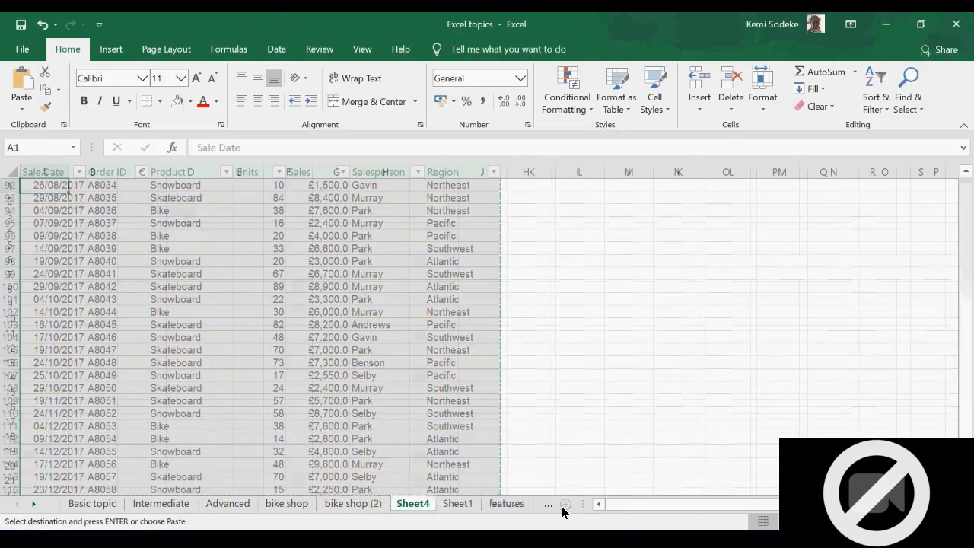
- Paste the copied table as values at A1 and widen the Region, Salesperson and Sale Date columns
{"action": "right_click", "coordinate": [50, 183]}
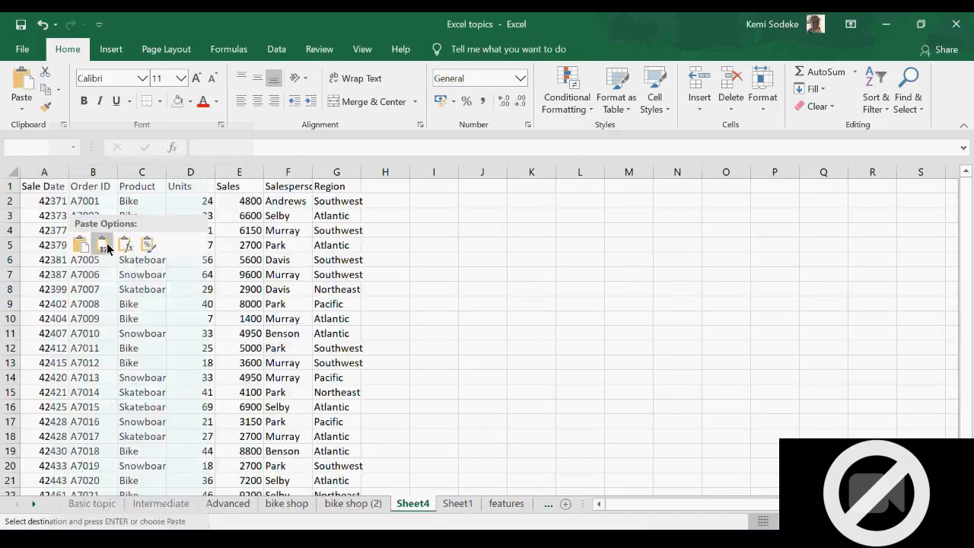
{"action": "left_click", "coordinate": [106, 245]}
{"action": "left_click", "coordinate": [435, 293]}
{"action": "left_click_drag", "start_coordinate": [361, 174], "coordinate": [382, 174]}
{"action": "left_click_drag", "start_coordinate": [312, 173], "coordinate": [346, 173]}
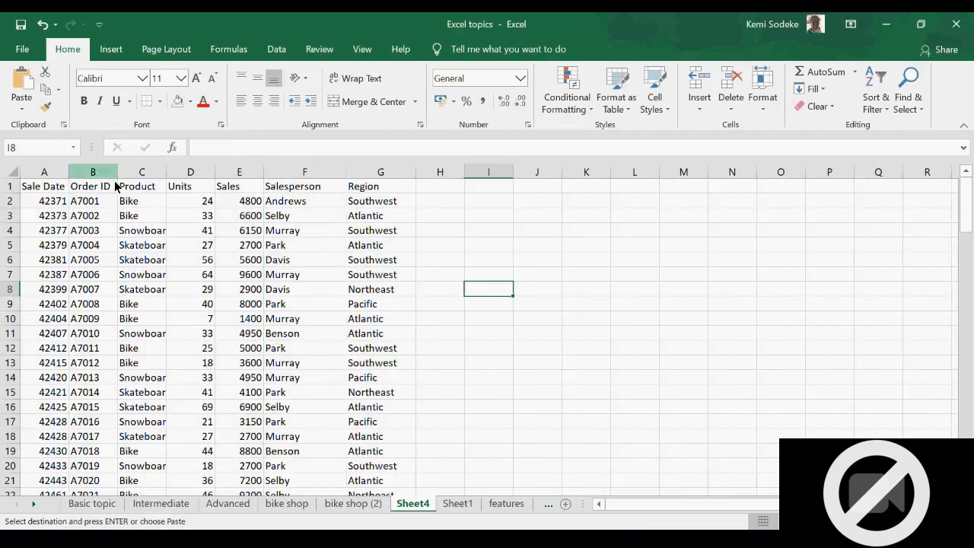
{"action": "left_click_drag", "start_coordinate": [69, 174], "coordinate": [101, 173]}
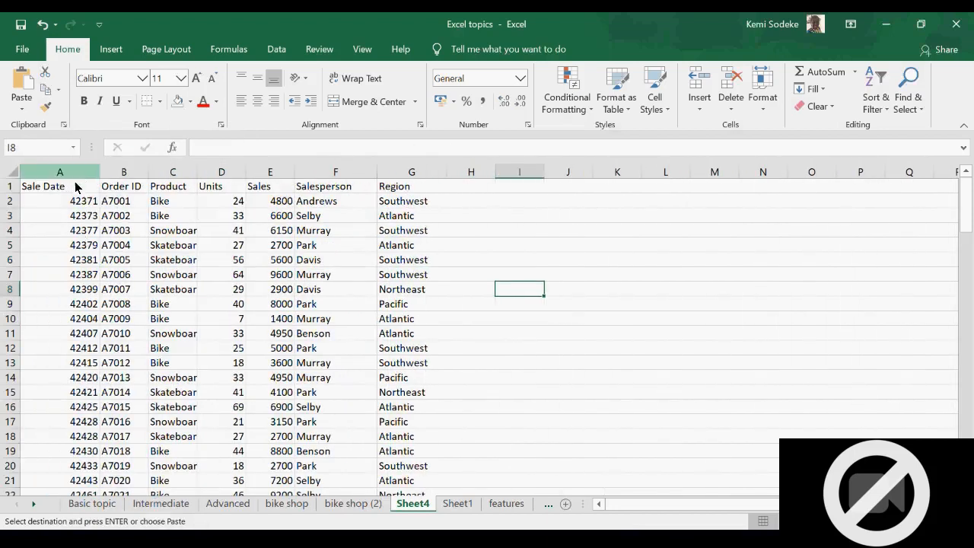
{"action": "left_click", "coordinate": [80, 172]}
{"action": "right_click", "coordinate": [76, 192]}
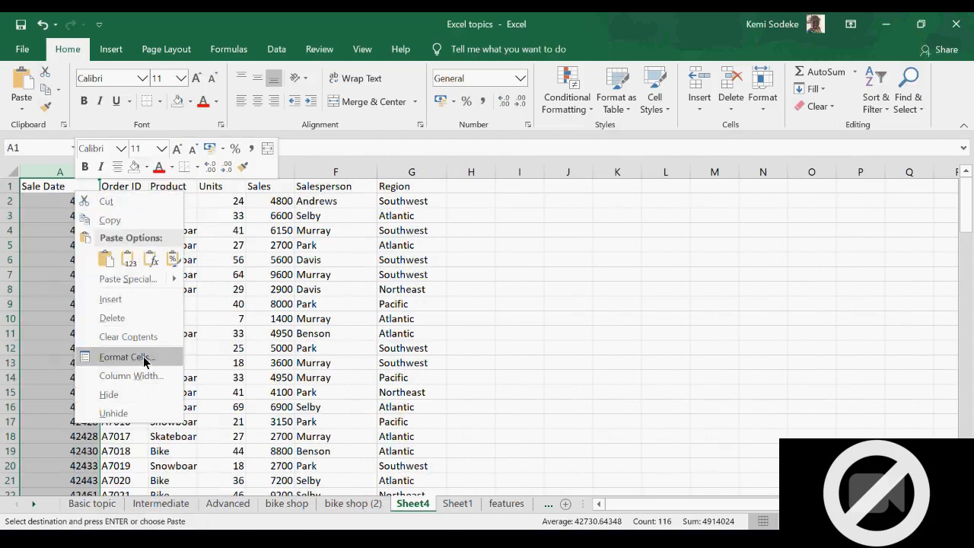
{"action": "key", "text": "Escape"}
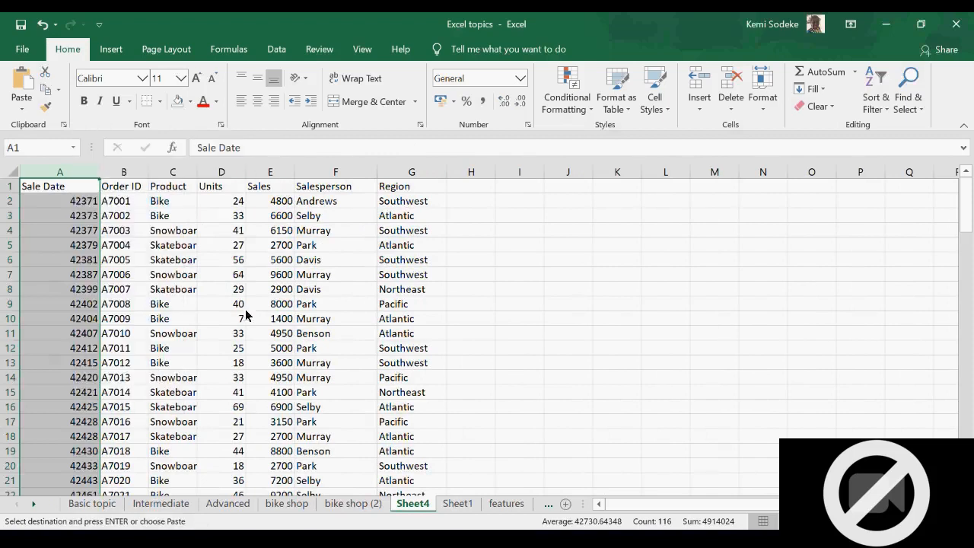
- Undo the column widening and the values-only paste on the new sheet
{"action": "left_click", "coordinate": [42, 24]}
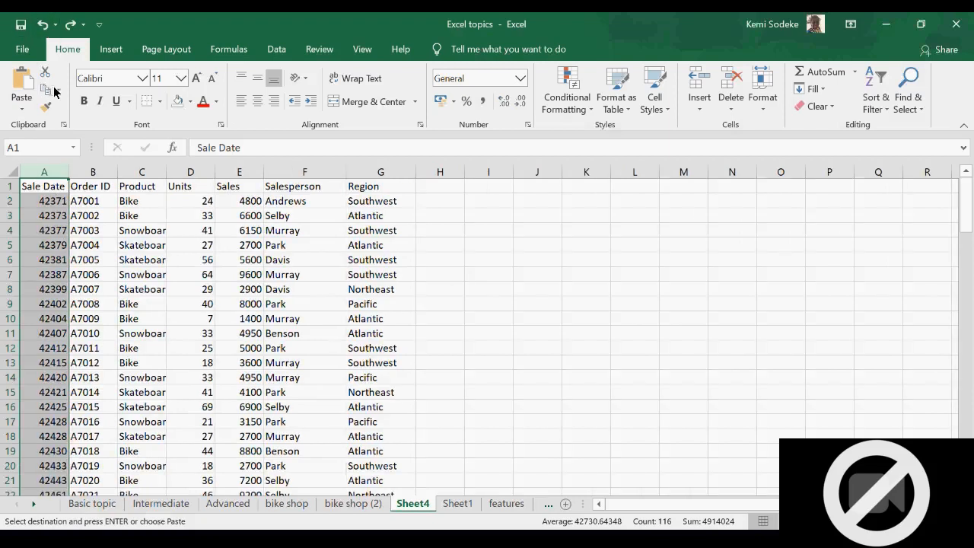
{"action": "left_click", "coordinate": [42, 26]}
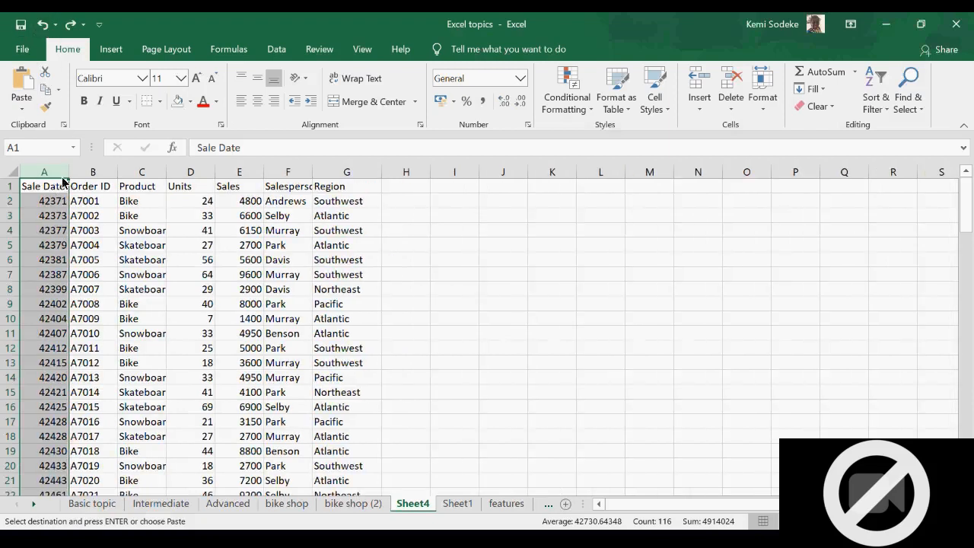
{"action": "left_click", "coordinate": [42, 25]}
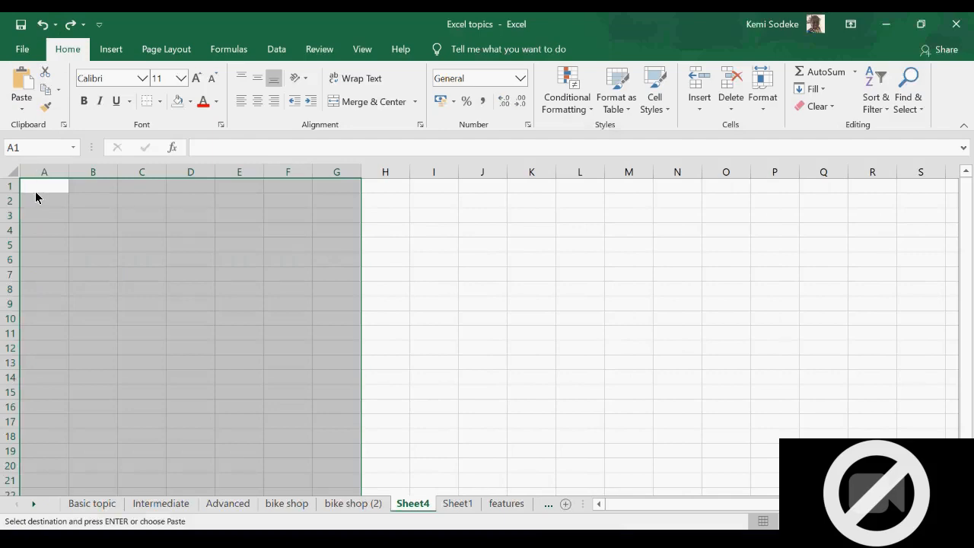
- Paste the copied sales table at A1 on the new sheet and convert the paste to values only
{"action": "right_click", "coordinate": [35, 196]}
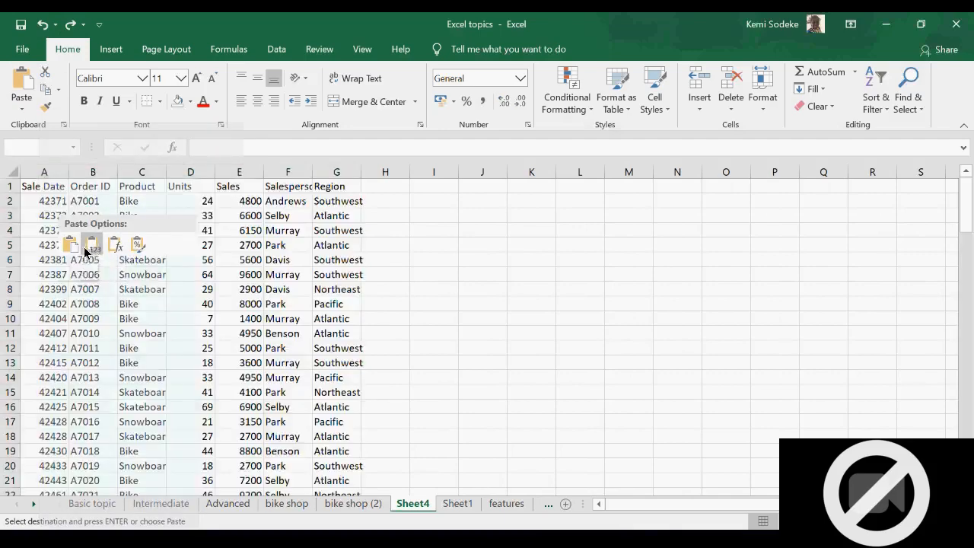
{"action": "left_click", "coordinate": [73, 247]}
{"action": "right_click", "coordinate": [76, 238]}
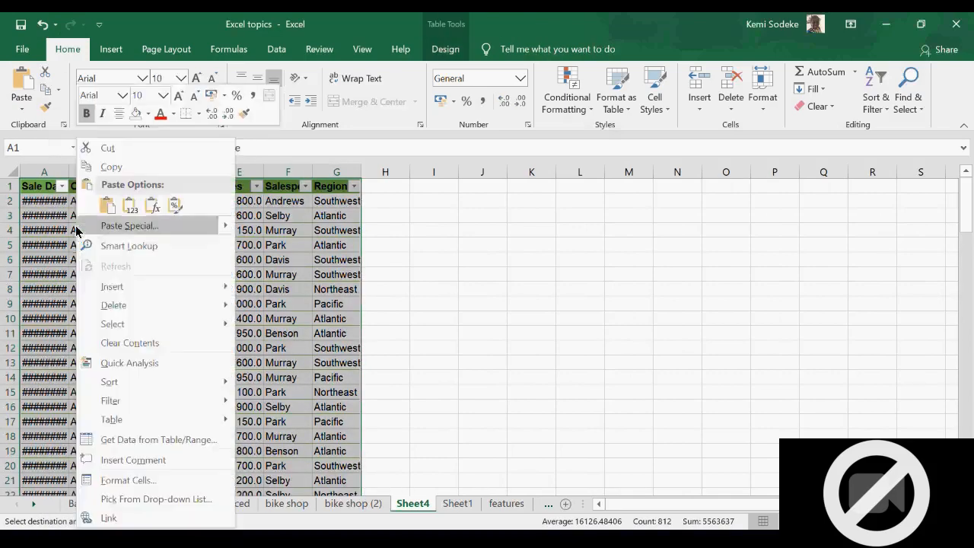
{"action": "key", "text": "Escape"}
{"action": "left_click", "coordinate": [392, 485]}
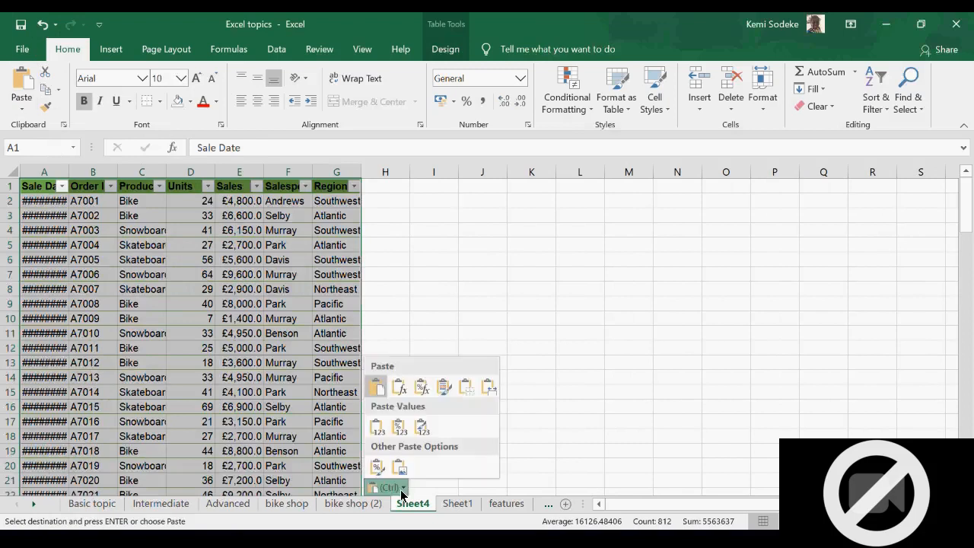
{"action": "left_click", "coordinate": [378, 429]}
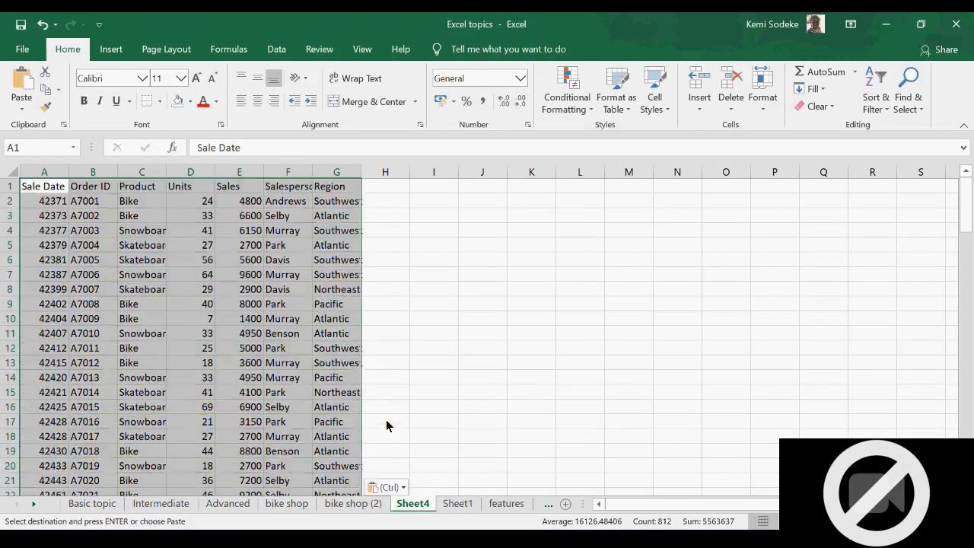
{"action": "left_click", "coordinate": [387, 422]}
- Widen the Sale Date column and format its cells as dates of the type 14/03/2012, English (United Kingdom)
{"action": "left_click", "coordinate": [43, 172]}
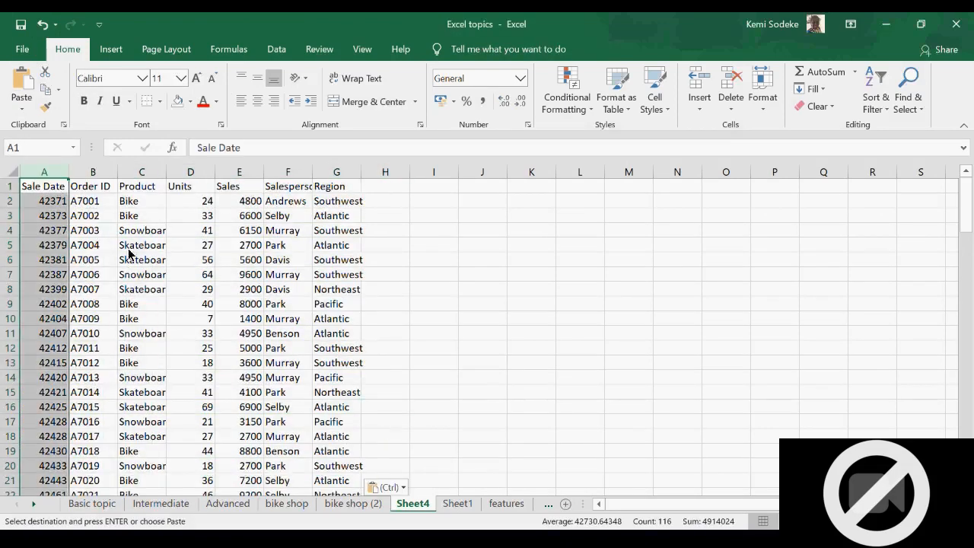
{"action": "left_click_drag", "start_coordinate": [68, 172], "coordinate": [150, 174]}
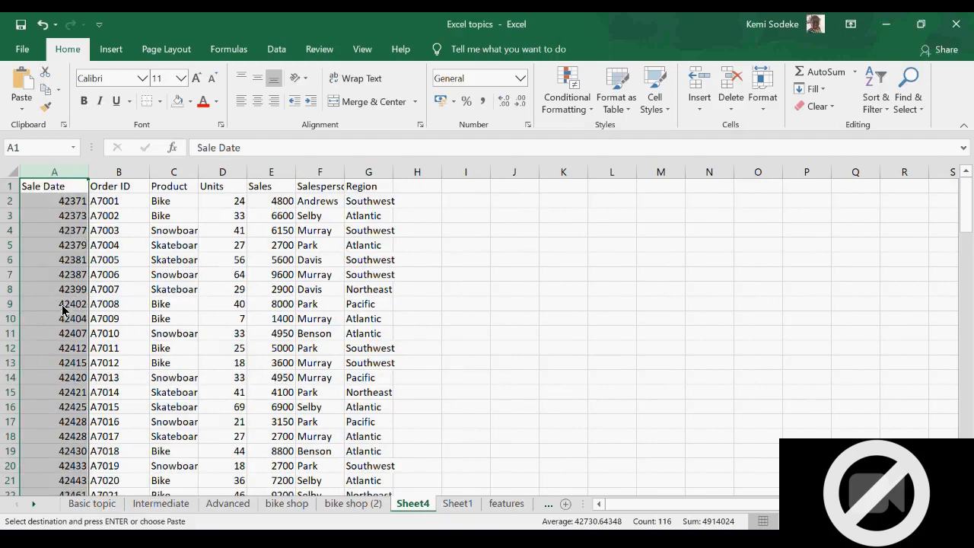
{"action": "right_click", "coordinate": [61, 206]}
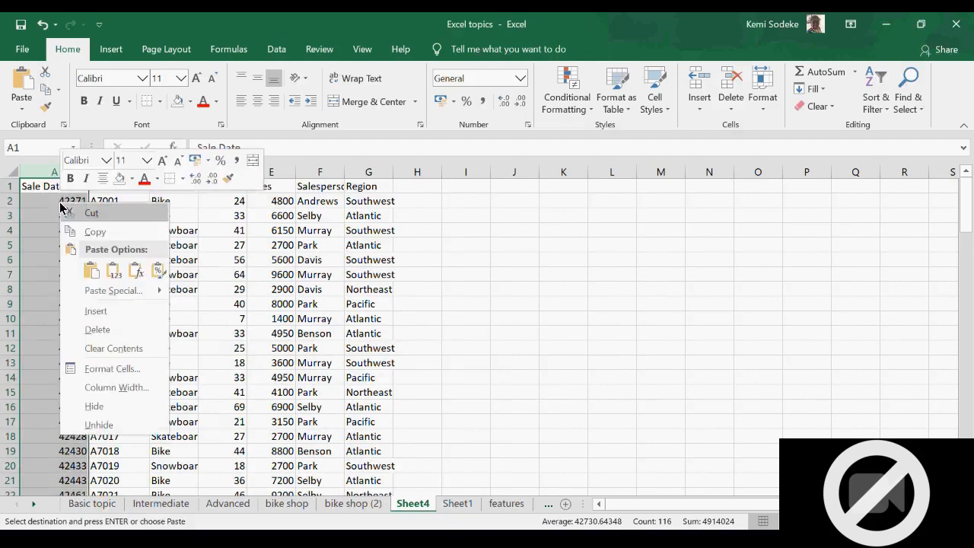
{"action": "left_click", "coordinate": [131, 372]}
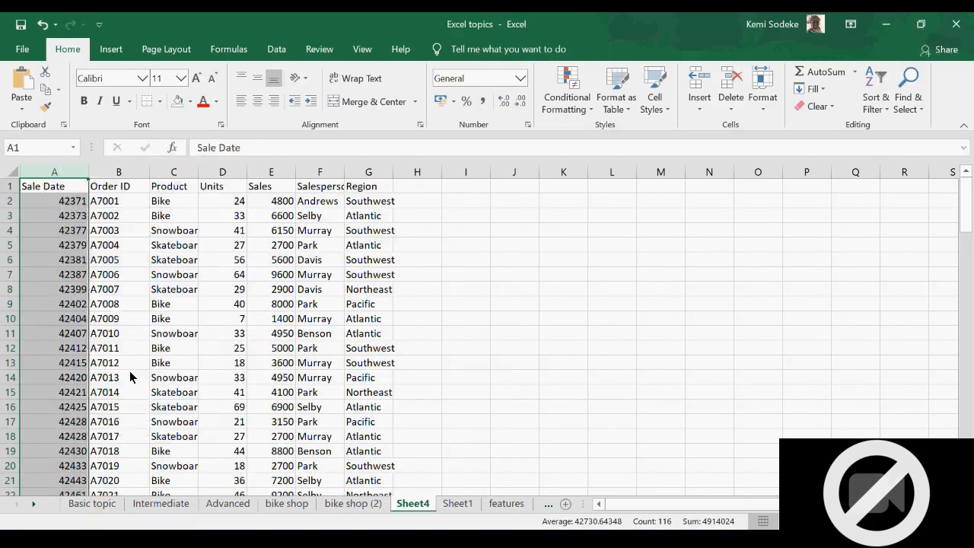
{"action": "left_click", "coordinate": [30, 250]}
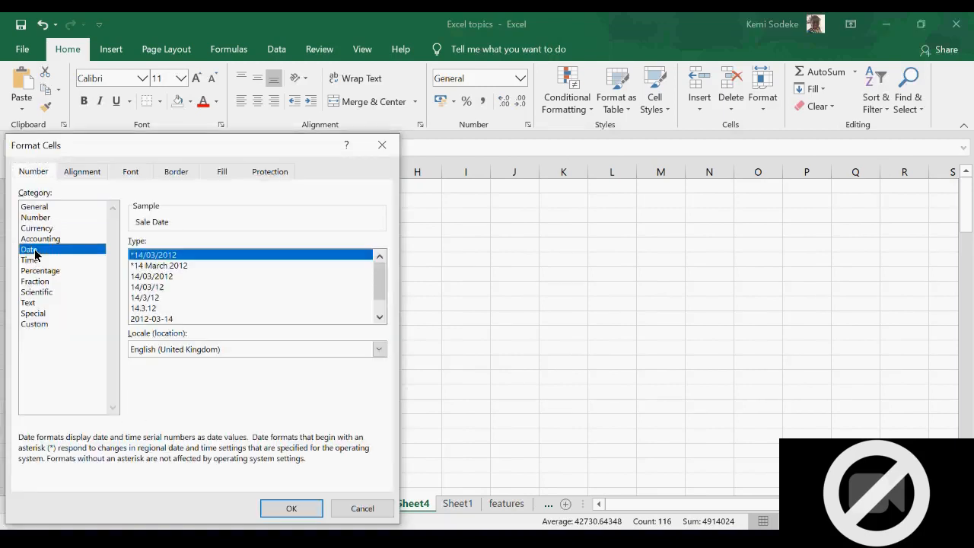
{"action": "left_click", "coordinate": [170, 287]}
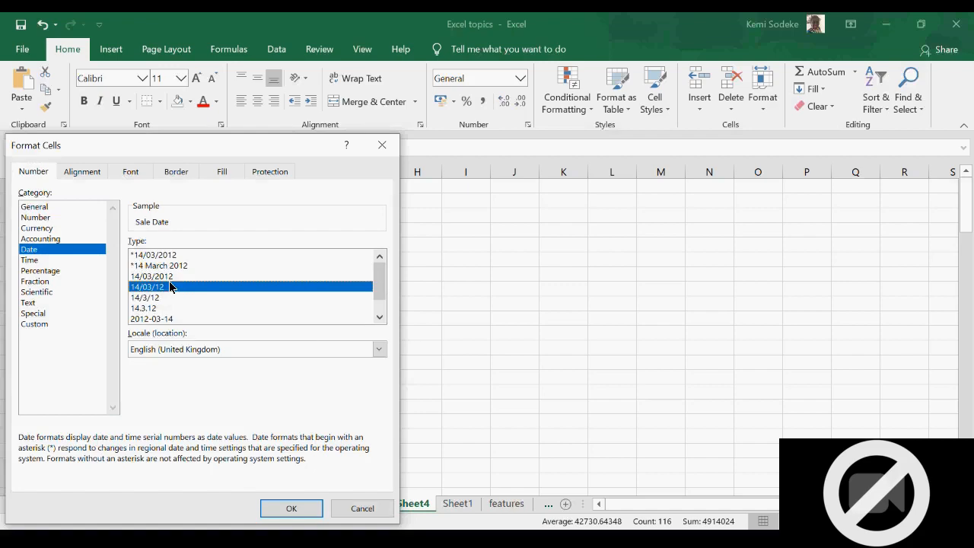
{"action": "left_click", "coordinate": [174, 277]}
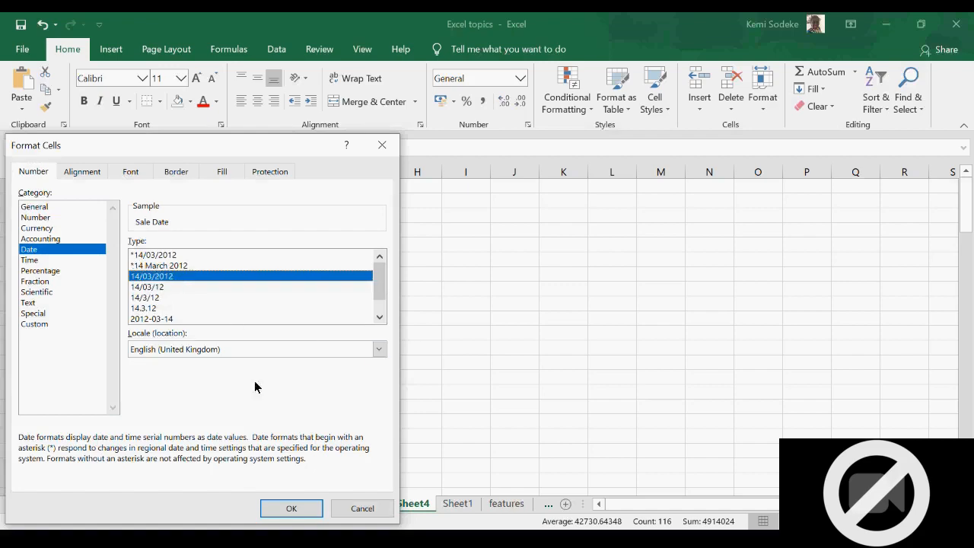
{"action": "left_click", "coordinate": [308, 516]}
{"action": "left_click", "coordinate": [514, 381]}
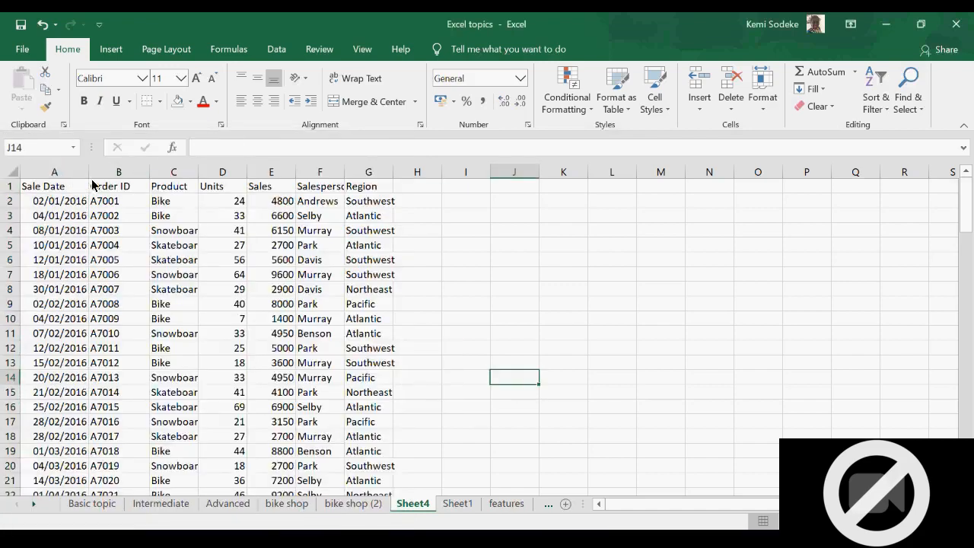
{"action": "left_click_drag", "start_coordinate": [89, 179], "coordinate": [104, 180]}
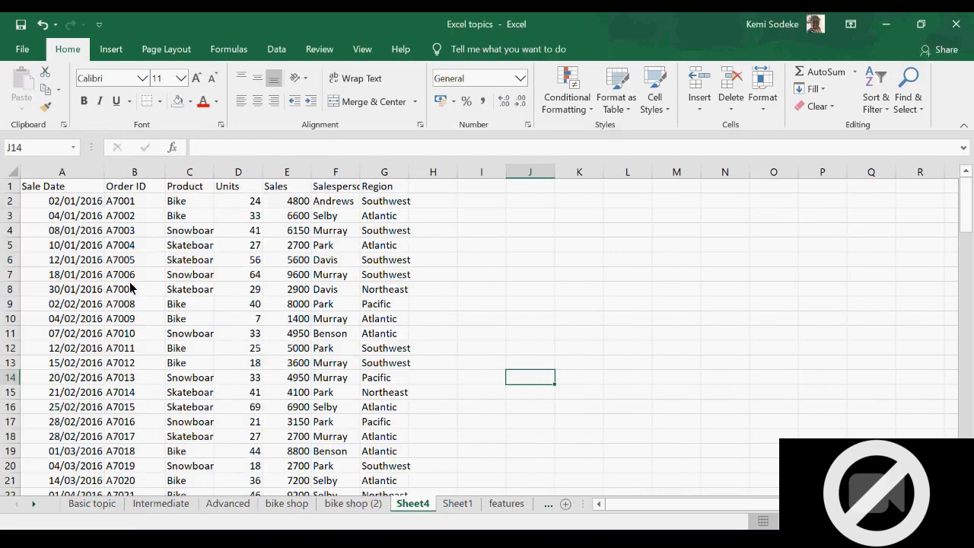
- Review the date category and type in the cell formatting of the Sale Date column
{"action": "left_click", "coordinate": [68, 175]}
{"action": "right_click", "coordinate": [77, 237]}
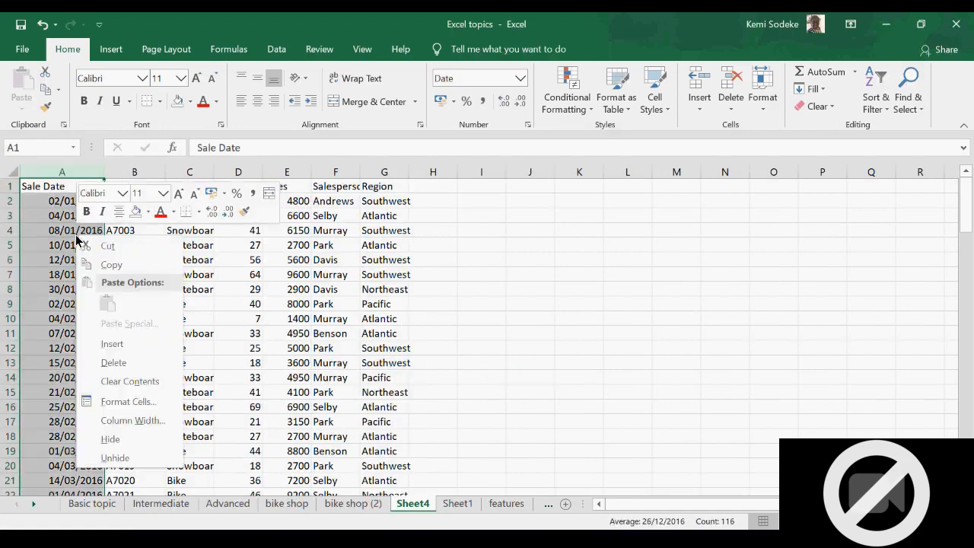
{"action": "left_click", "coordinate": [153, 408]}
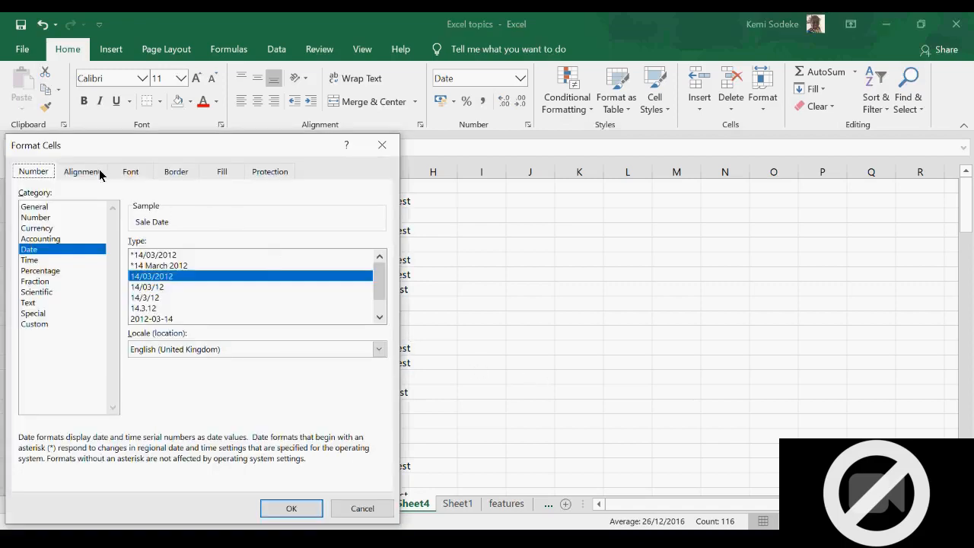
{"action": "left_click_drag", "start_coordinate": [125, 144], "coordinate": [576, 169]}
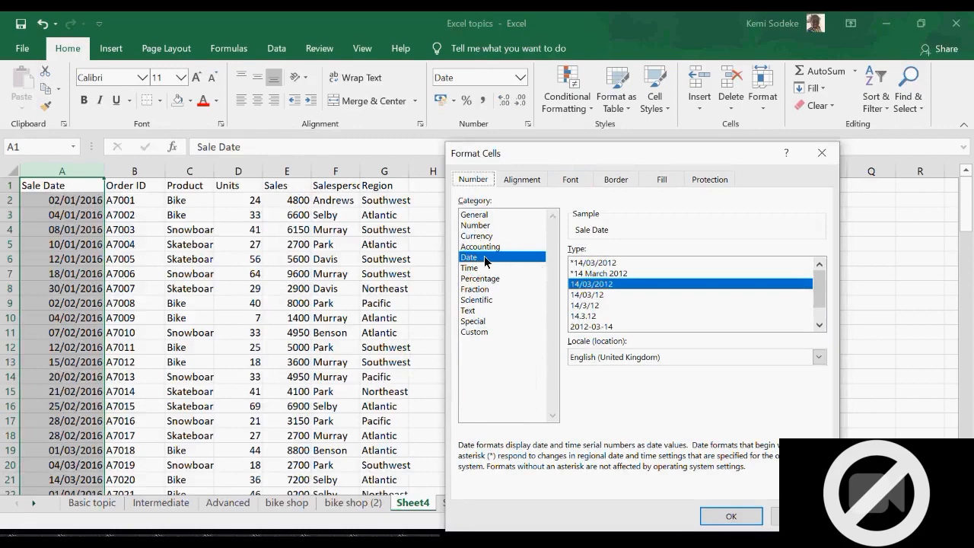
{"action": "left_click", "coordinate": [731, 516]}
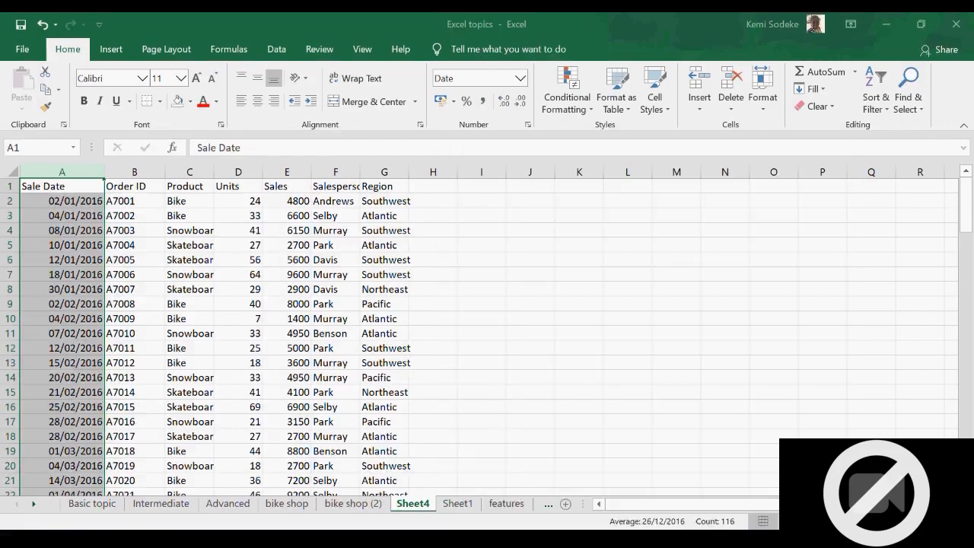
{"action": "left_click", "coordinate": [554, 386]}
- Format the Sales column as Currency with the £ symbol and 2 decimal places
{"action": "left_click", "coordinate": [287, 172]}
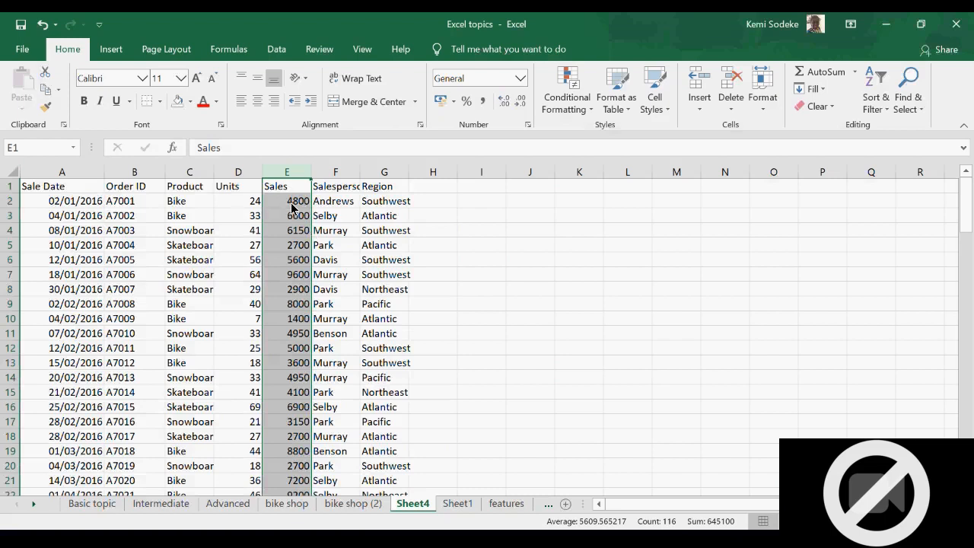
{"action": "right_click", "coordinate": [292, 207]}
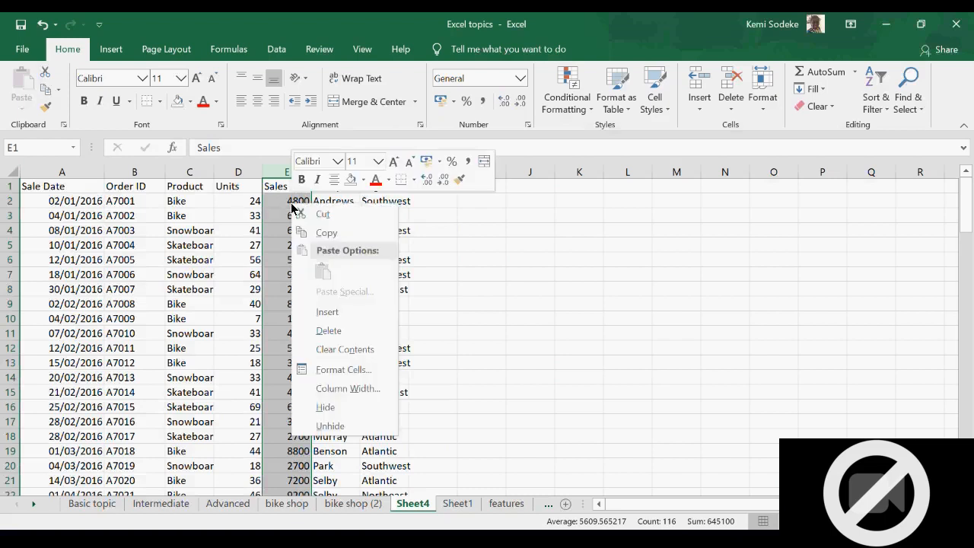
{"action": "left_click", "coordinate": [366, 376]}
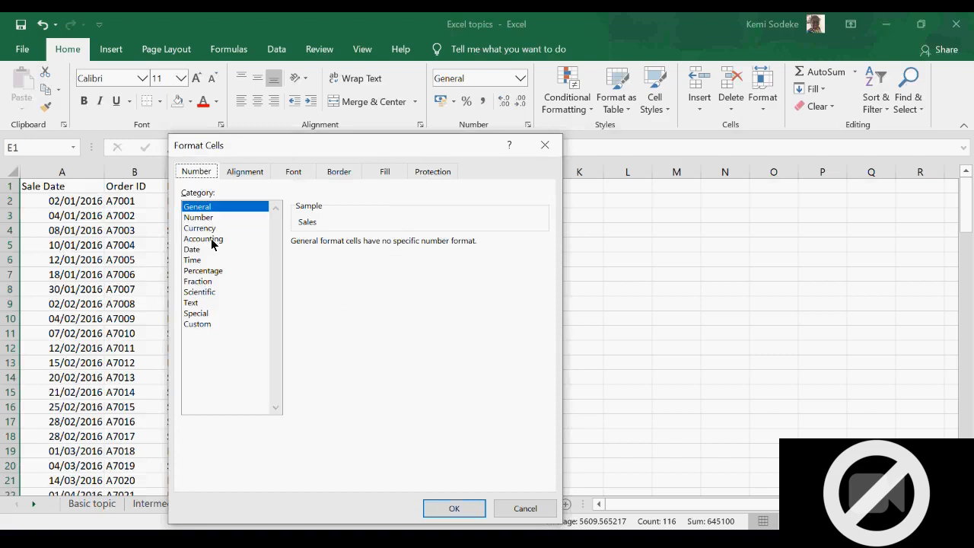
{"action": "left_click", "coordinate": [217, 241]}
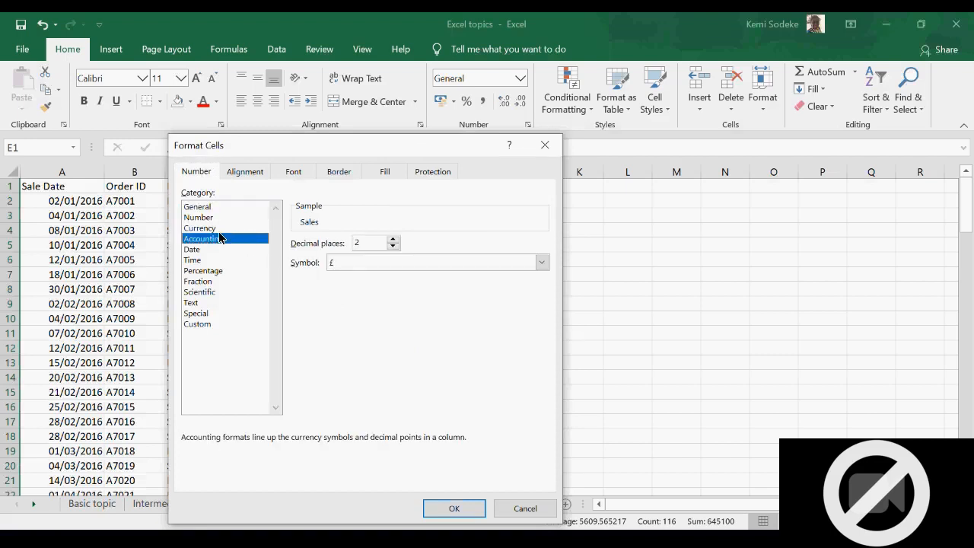
{"action": "left_click", "coordinate": [217, 230]}
{"action": "left_click", "coordinate": [218, 239]}
{"action": "left_click", "coordinate": [220, 229]}
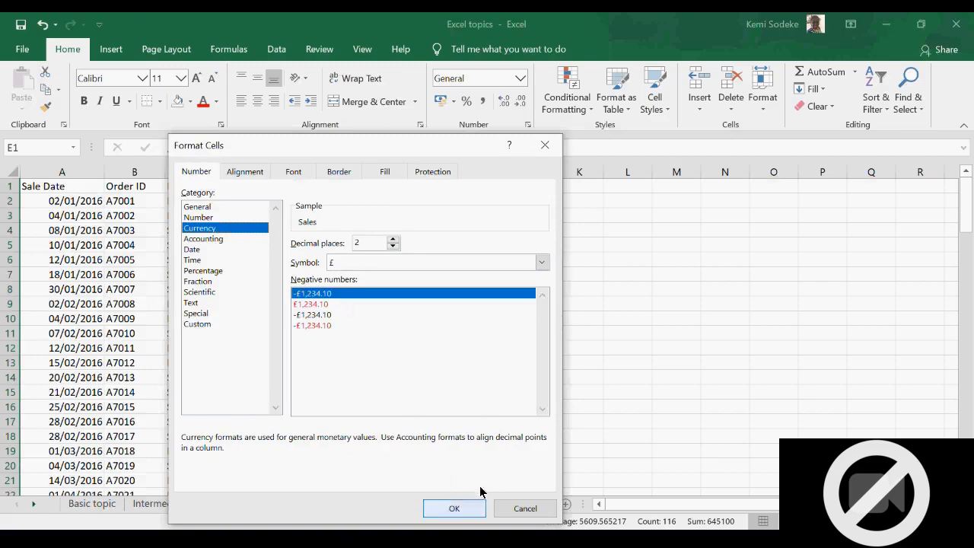
{"action": "left_click", "coordinate": [454, 508]}
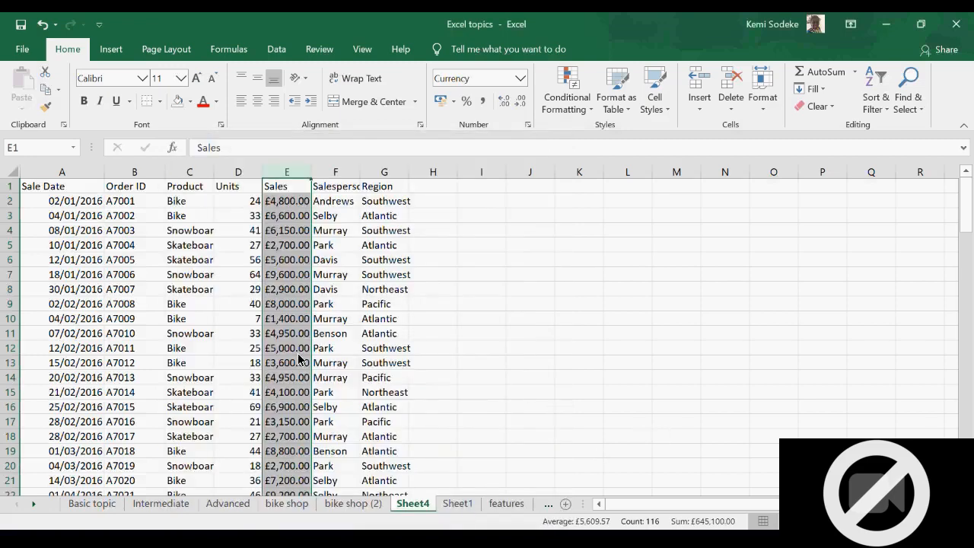
- Reduce the Sales column's currency values to zero decimal places
{"action": "left_click", "coordinate": [300, 173]}
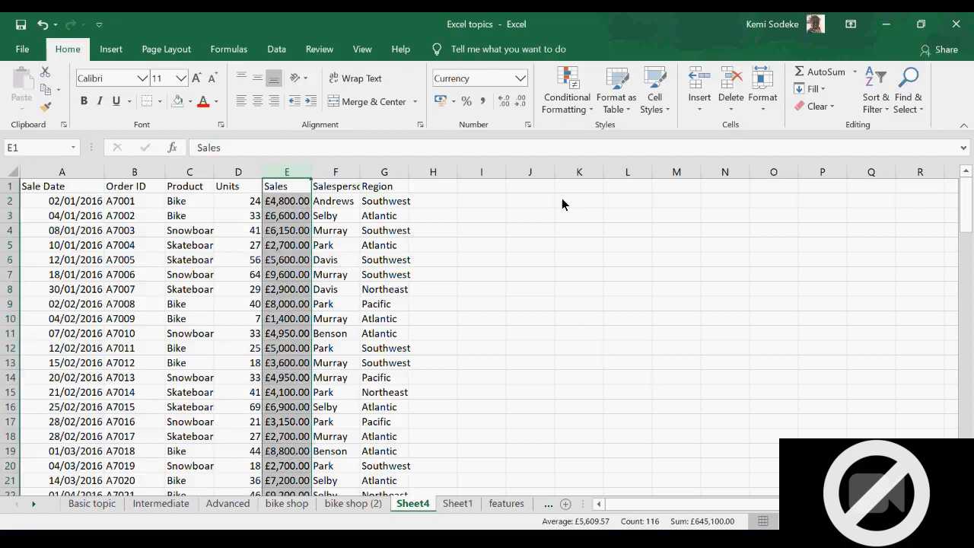
{"action": "left_click", "coordinate": [521, 105]}
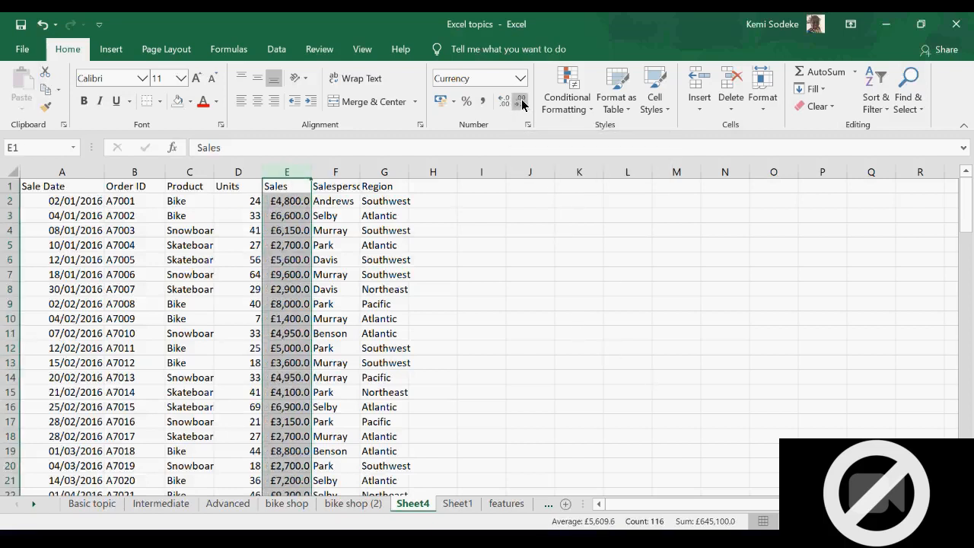
{"action": "left_click", "coordinate": [522, 104]}
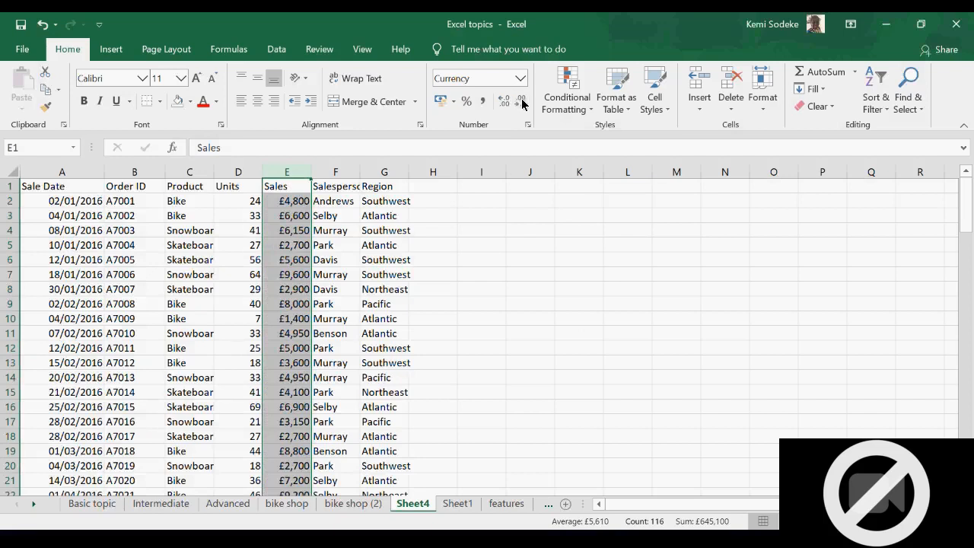
{"action": "left_click", "coordinate": [532, 277]}
- Widen the Salesperson and Region columns so their headings and entries fit fully
{"action": "left_click", "coordinate": [356, 306]}
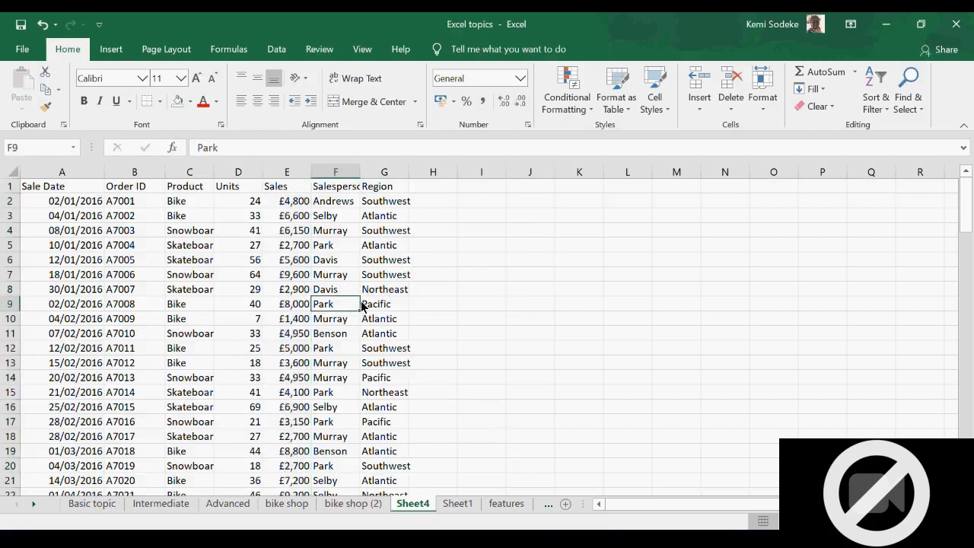
{"action": "left_click_drag", "start_coordinate": [360, 172], "coordinate": [441, 172]}
{"action": "left_click_drag", "start_coordinate": [377, 173], "coordinate": [396, 173]}
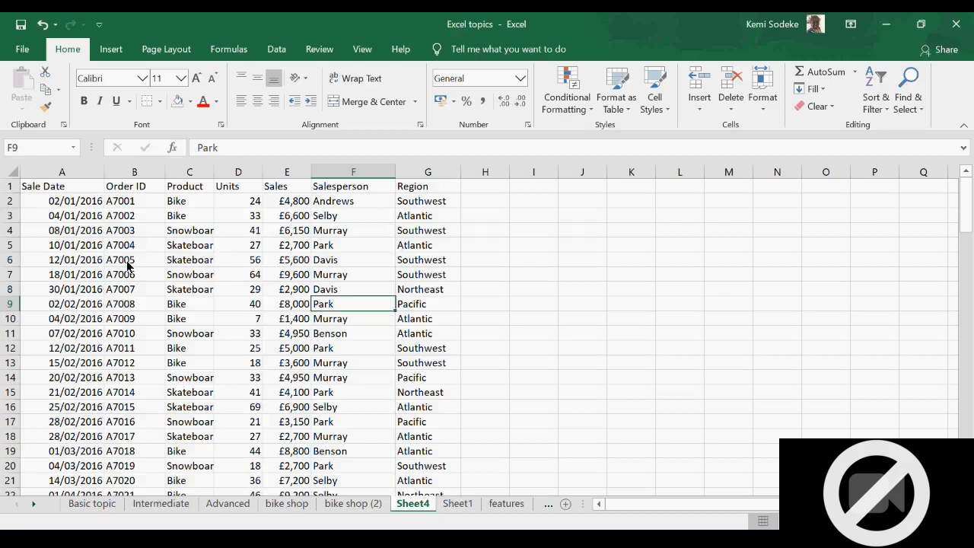
- Examine the sales table's column headings in row 1, from Sale Date to Region
{"action": "left_click", "coordinate": [341, 190]}
{"action": "left_click", "coordinate": [424, 191]}
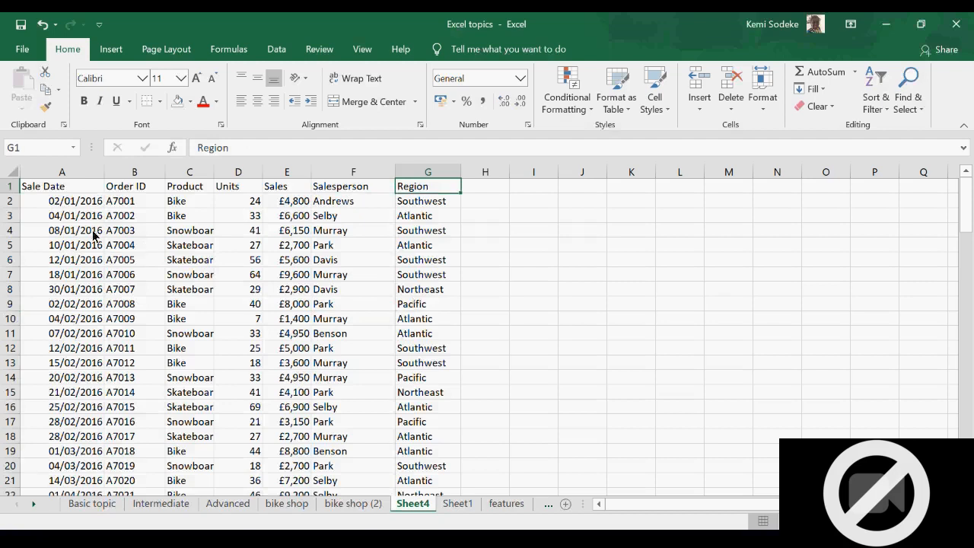
{"action": "left_click_drag", "start_coordinate": [32, 189], "coordinate": [179, 229]}
{"action": "left_click_drag", "start_coordinate": [55, 191], "coordinate": [76, 198]}
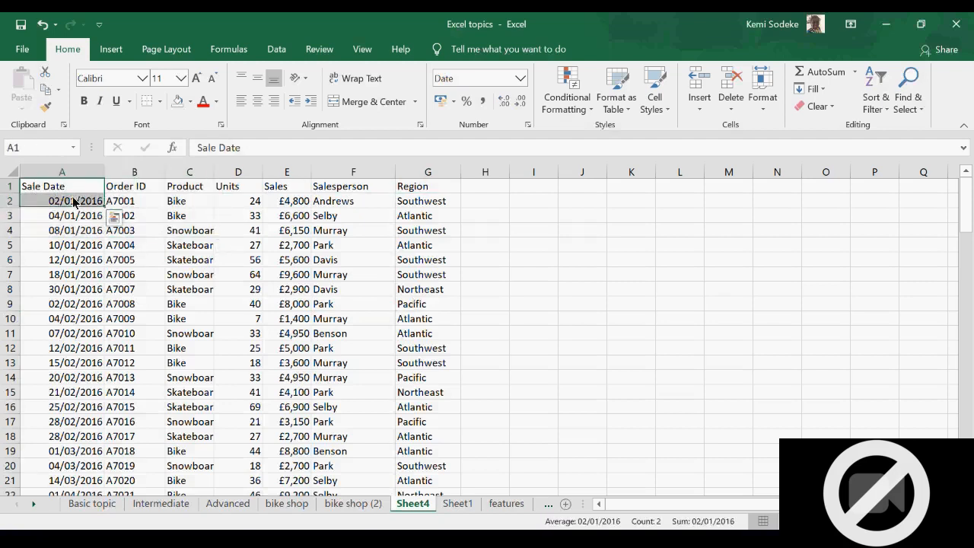
{"action": "left_click", "coordinate": [137, 188]}
{"action": "left_click", "coordinate": [191, 188]}
{"action": "left_click", "coordinate": [234, 190]}
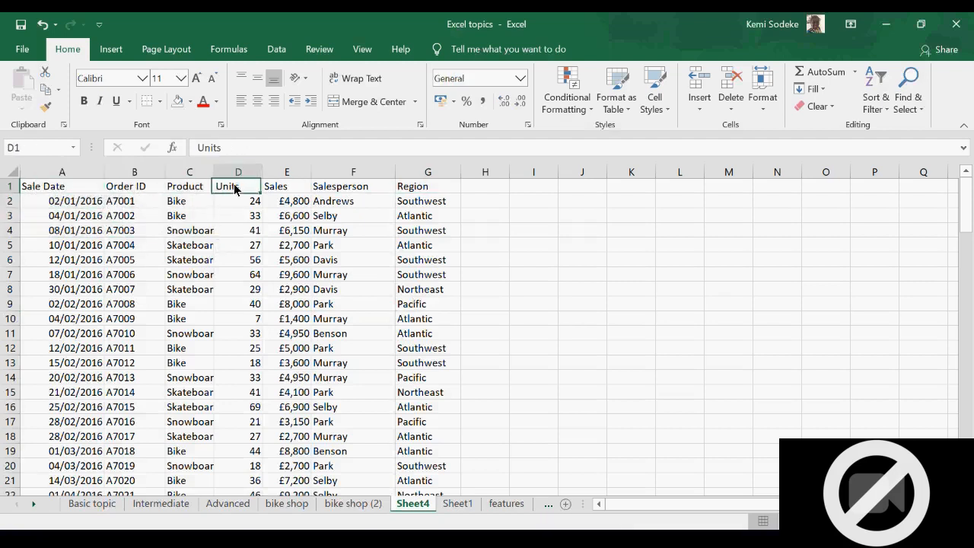
{"action": "left_click", "coordinate": [283, 189]}
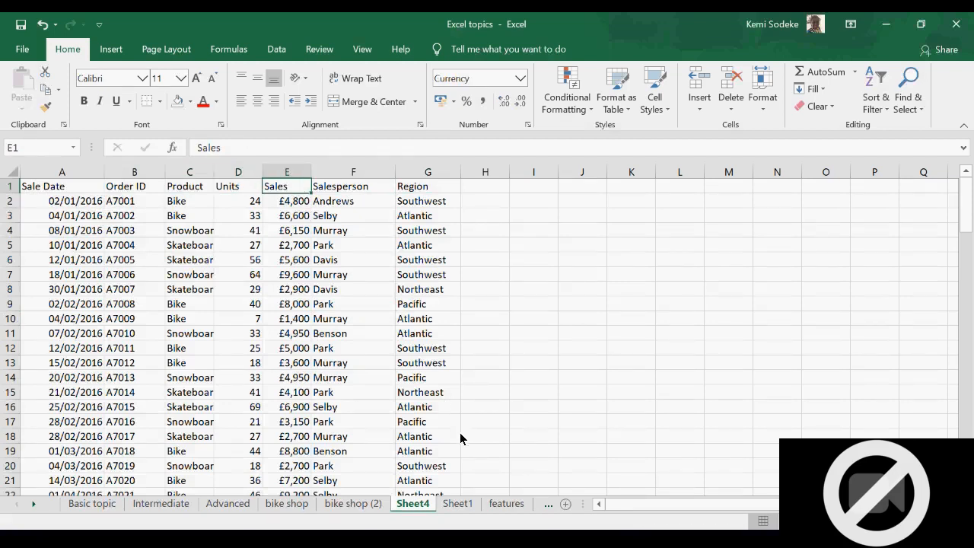
- Create a PivotTable from the whole sales table, Sheet4!$A$1:$G$116, on a new worksheet
{"action": "left_click", "coordinate": [61, 203]}
{"action": "key", "text": "ctrl+a"}
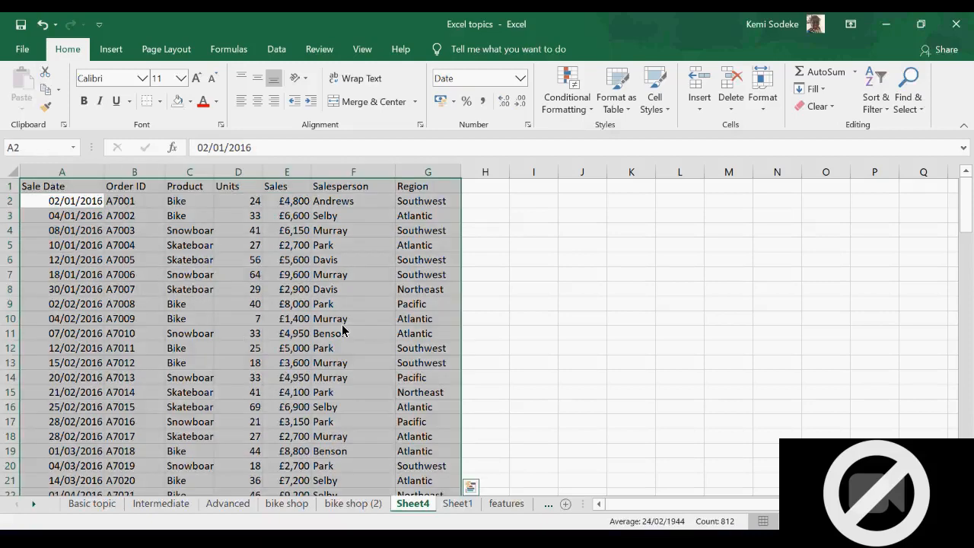
{"action": "left_click", "coordinate": [111, 49]}
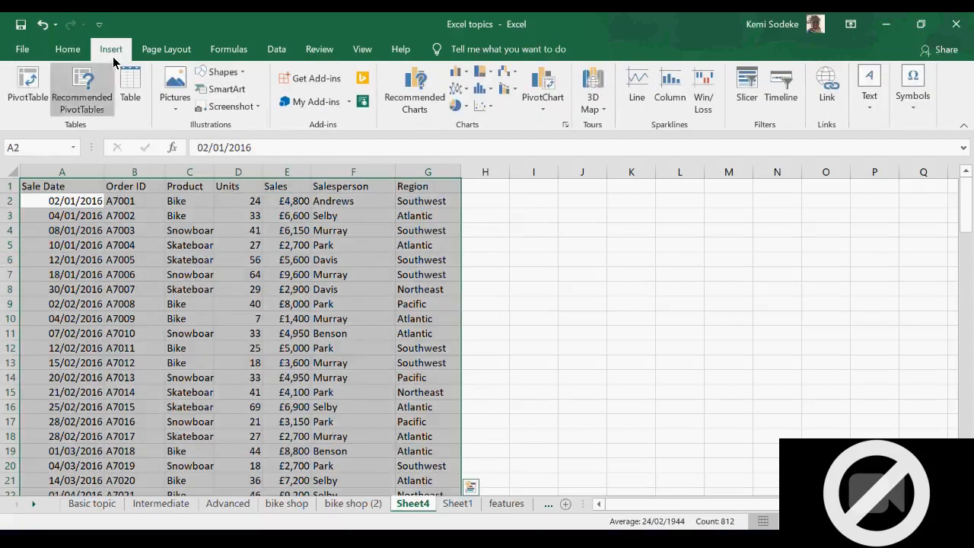
{"action": "left_click", "coordinate": [28, 82]}
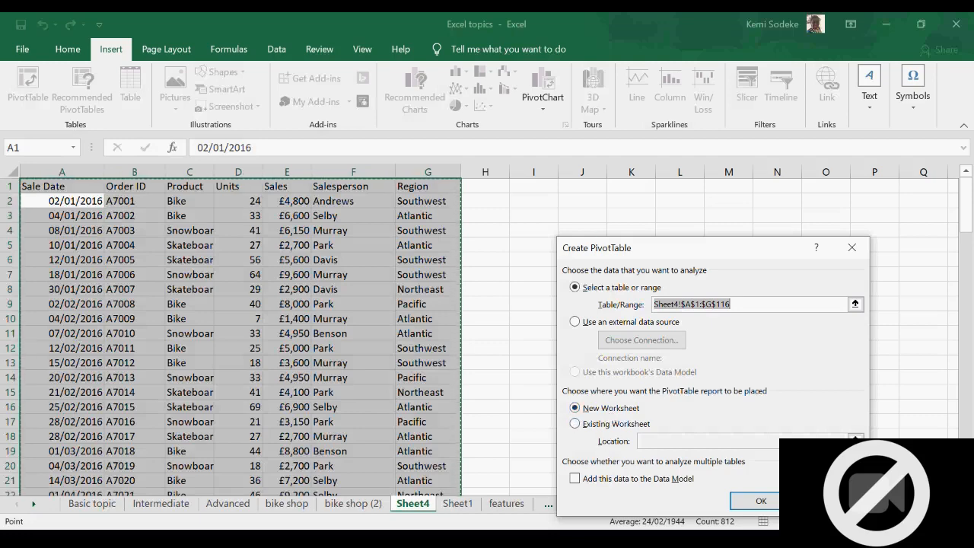
{"action": "left_click", "coordinate": [761, 501]}
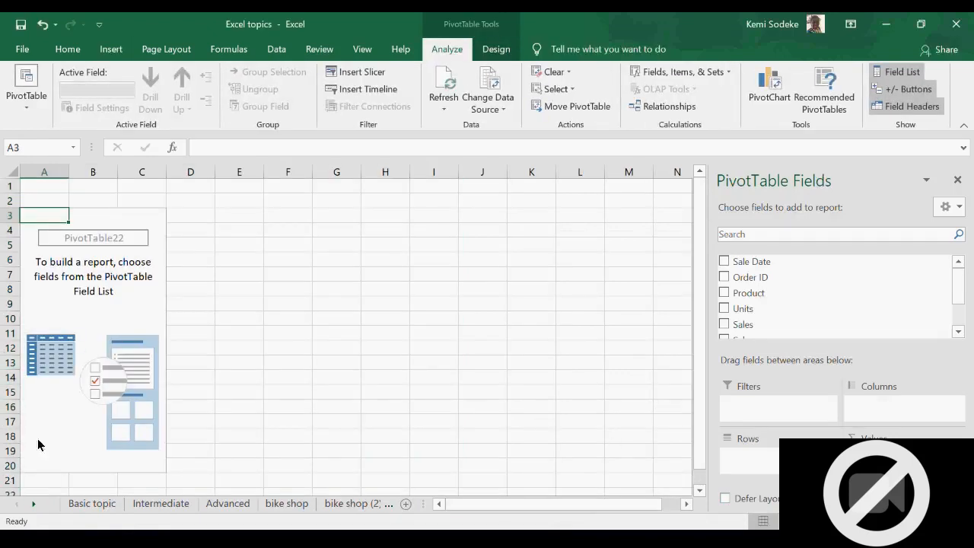
{"action": "left_click", "coordinate": [33, 504]}
{"action": "left_click", "coordinate": [34, 504]}
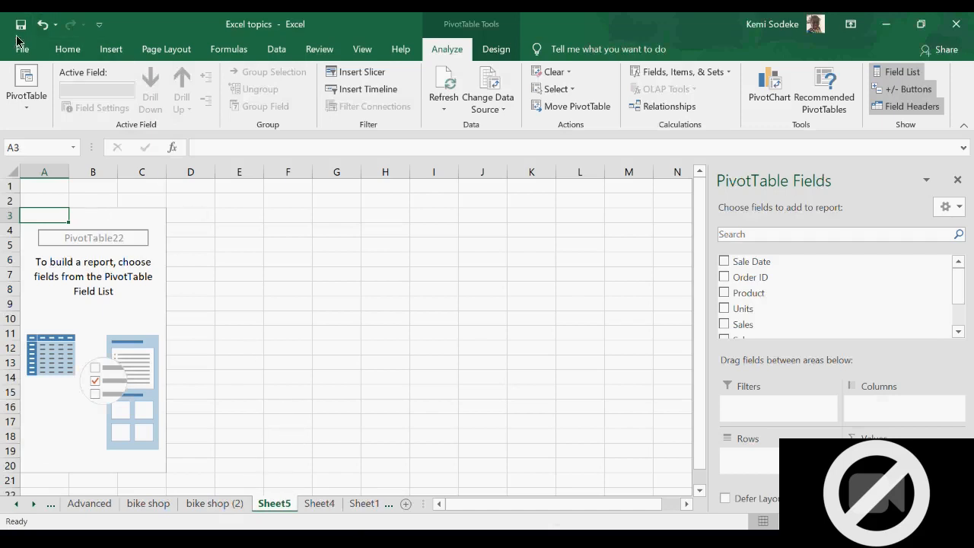
- Undo the PivotTable creation and delete the empty Sheet5
{"action": "left_click", "coordinate": [43, 24]}
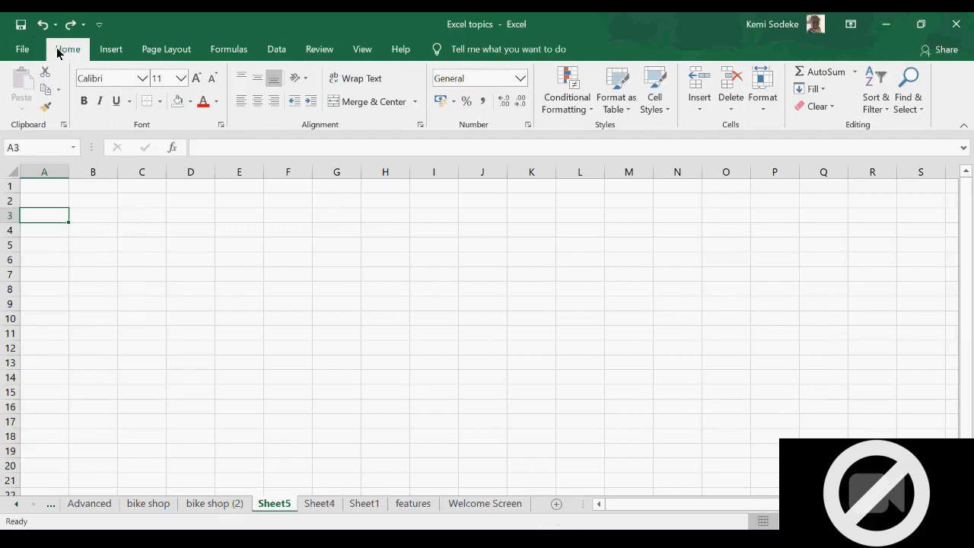
{"action": "left_click", "coordinate": [319, 512]}
{"action": "right_click", "coordinate": [285, 505]}
{"action": "left_click", "coordinate": [324, 344]}
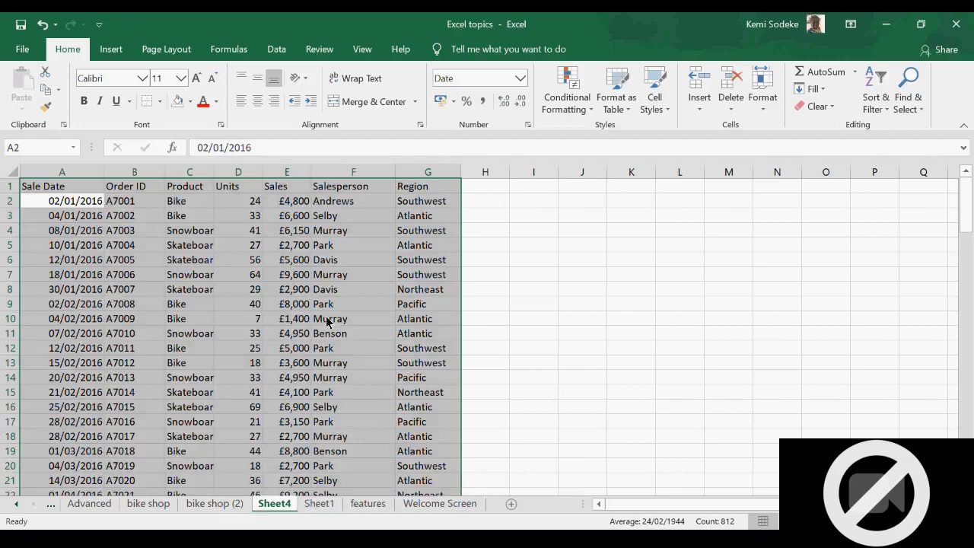
- Create a PivotTable from the sales table on the existing worksheet, at location Sheet4!$J$2:$M$6
{"action": "left_click", "coordinate": [110, 49]}
{"action": "left_click", "coordinate": [27, 84]}
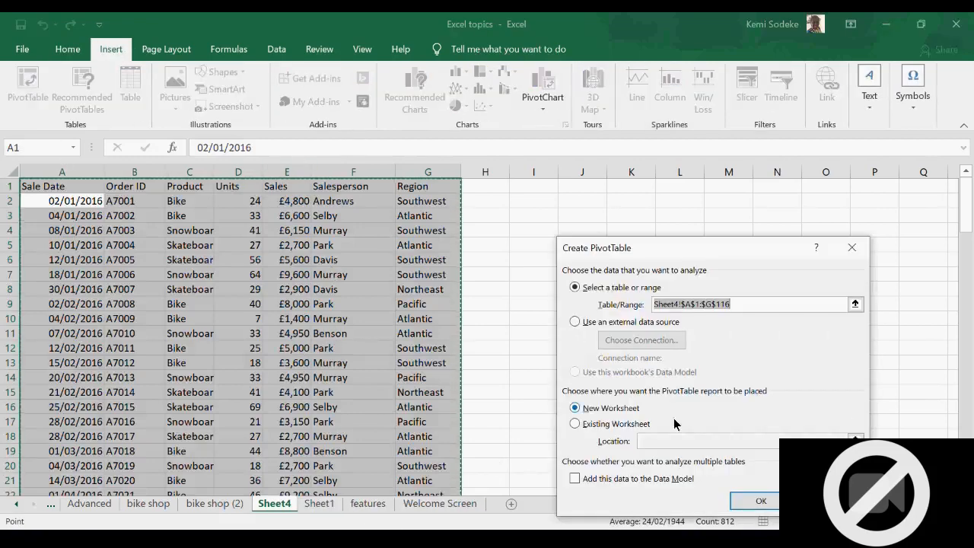
{"action": "left_click", "coordinate": [576, 425]}
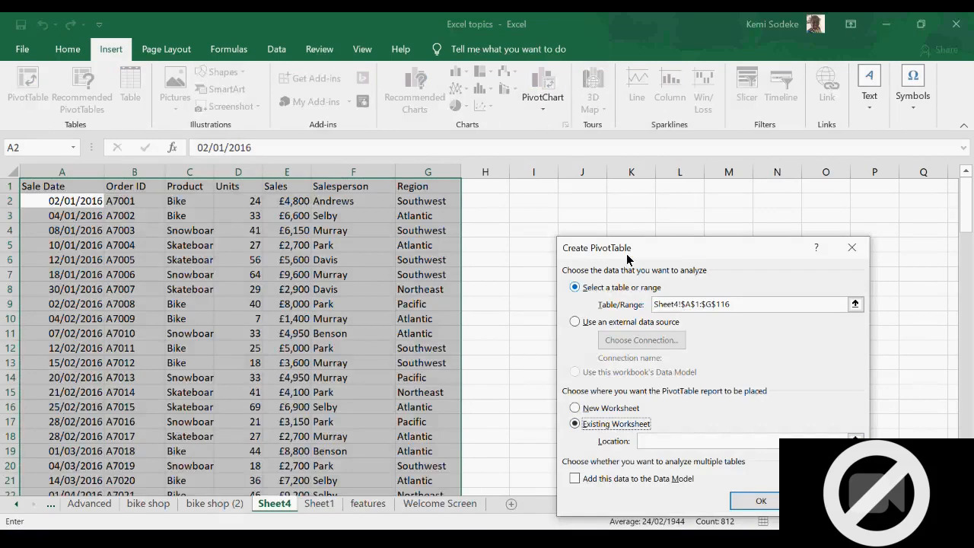
{"action": "left_click_drag", "start_coordinate": [580, 199], "coordinate": [754, 268]}
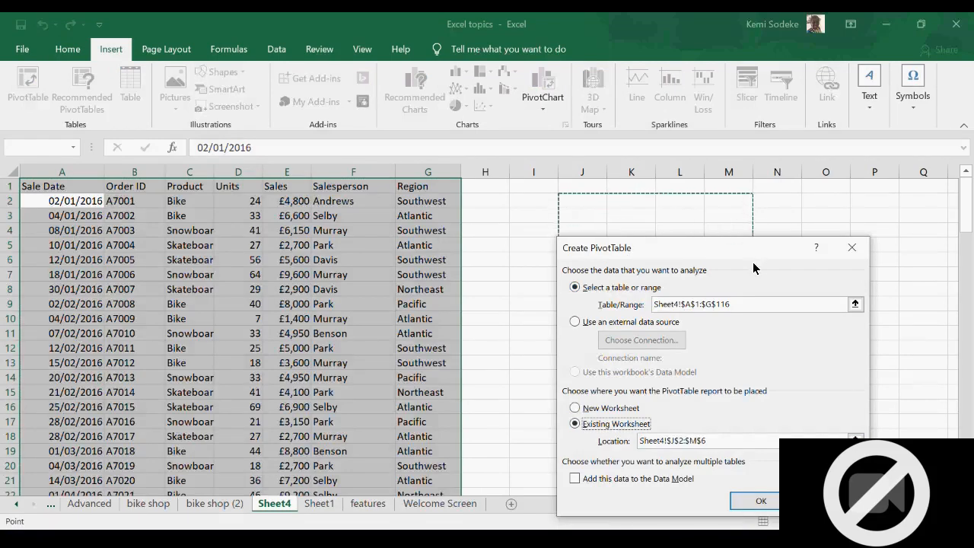
{"action": "left_click", "coordinate": [761, 501]}
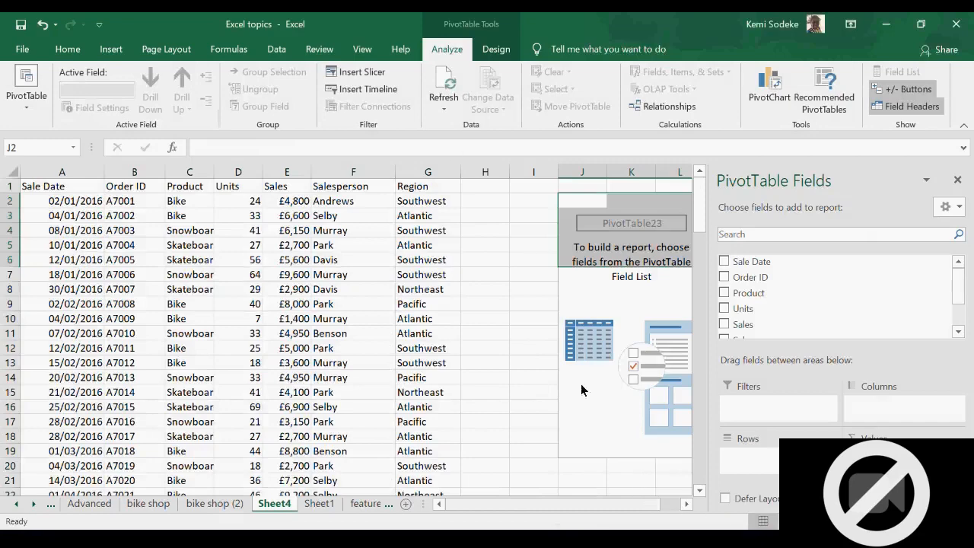
- Narrow the empty columns H and I beside the PivotTable, and widen the Product and Salesperson columns
{"action": "mouse_move", "coordinate": [493, 172]}
{"action": "left_mouse_down"}
{"action": "mouse_move", "coordinate": [534, 175]}
{"action": "mouse_move", "coordinate": [478, 172]}
{"action": "left_mouse_up"}
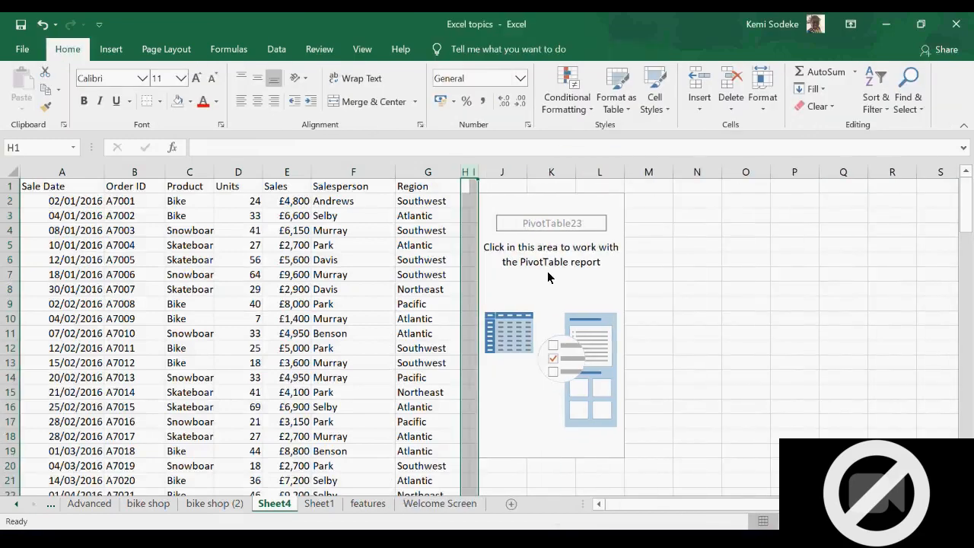
{"action": "left_click", "coordinate": [571, 249]}
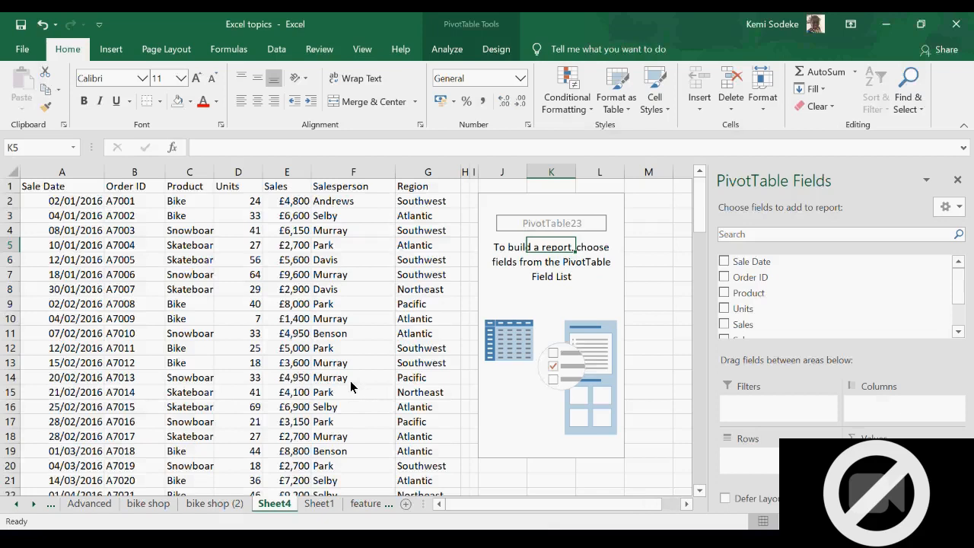
{"action": "left_click_drag", "start_coordinate": [214, 175], "coordinate": [233, 176]}
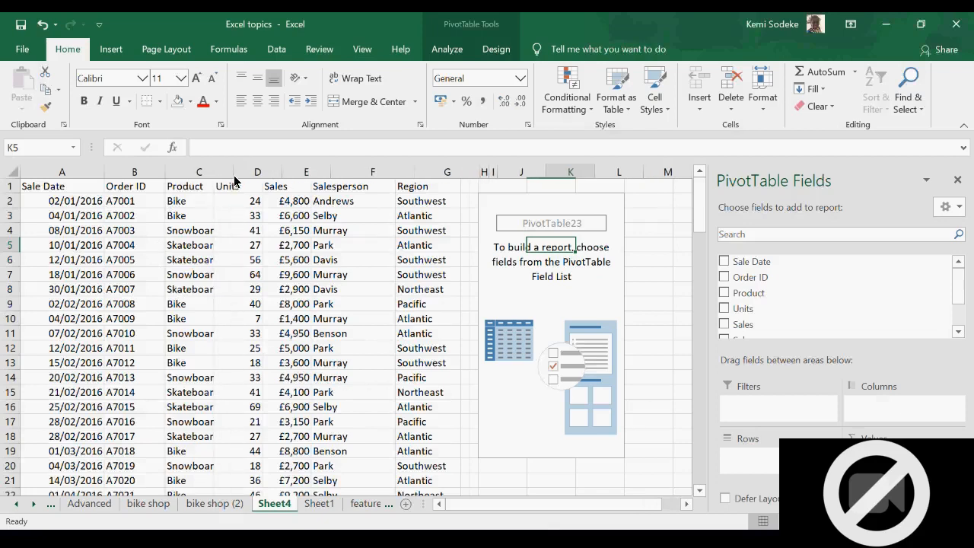
{"action": "left_click_drag", "start_coordinate": [414, 175], "coordinate": [422, 174]}
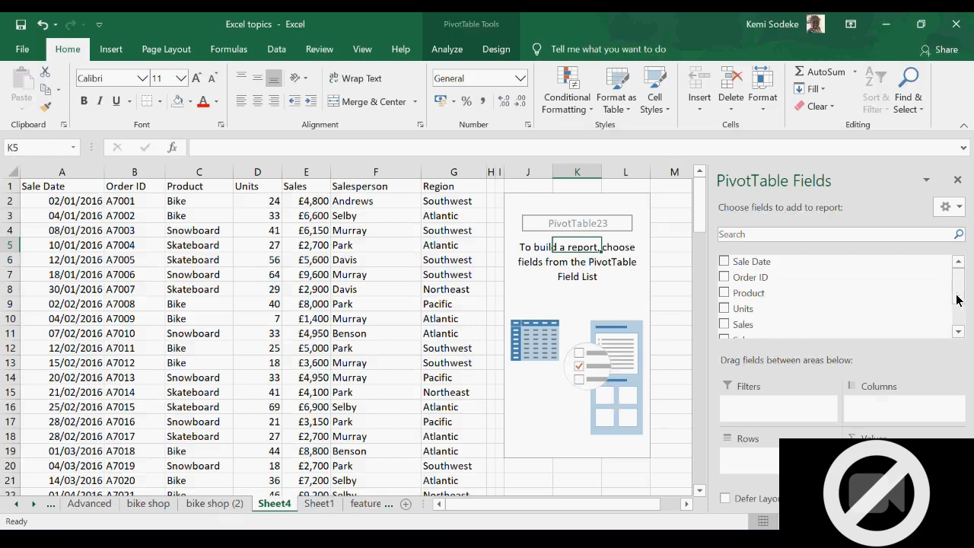
- Add the Salesperson field to the PivotTable, trying it in the Filters area and returning it to Rows
{"action": "scroll", "coordinate": [955, 293], "scroll_direction": "down", "scroll_amount": 3}
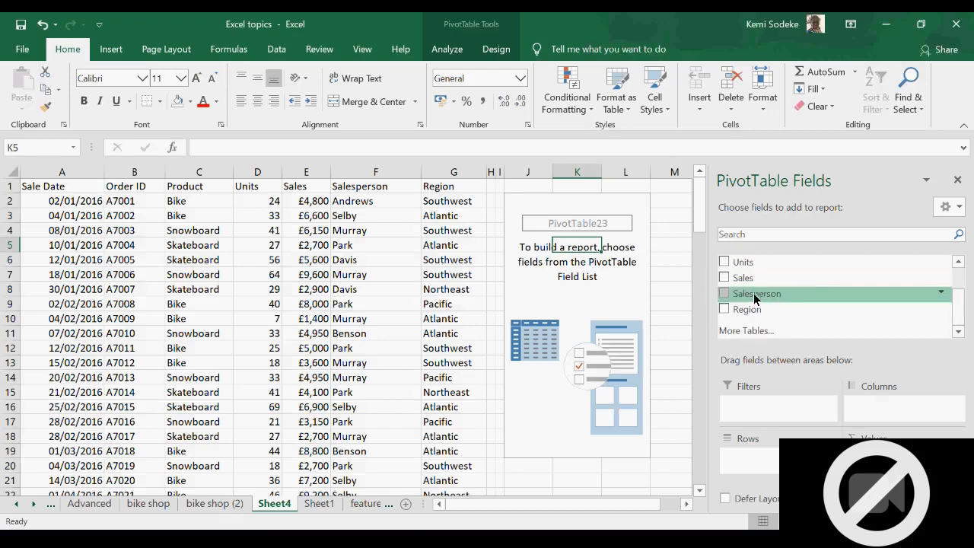
{"action": "left_click", "coordinate": [725, 294]}
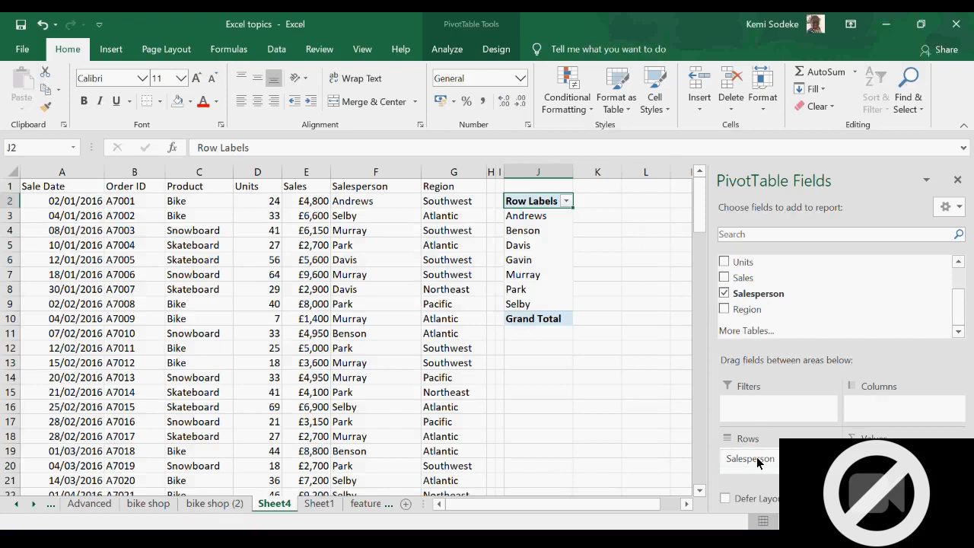
{"action": "left_click_drag", "start_coordinate": [764, 462], "coordinate": [767, 409]}
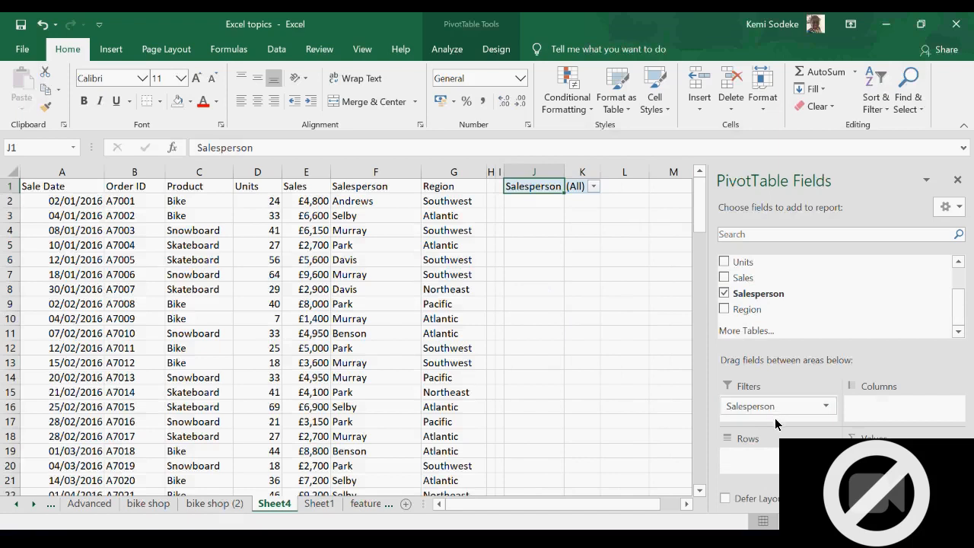
{"action": "left_click_drag", "start_coordinate": [777, 411], "coordinate": [752, 459]}
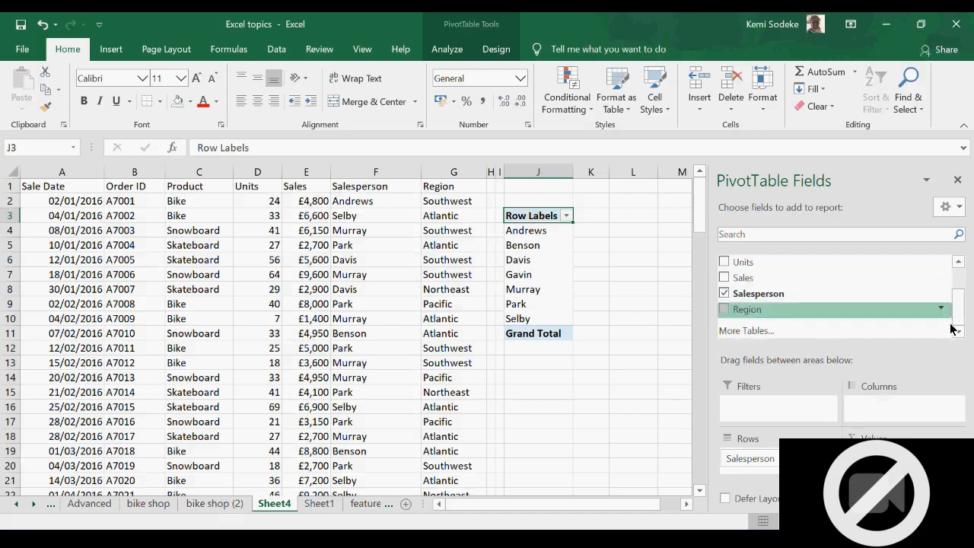
- Add the Sales field to the PivotTable values and keep Sum as its calculation in the value field settings
{"action": "left_click", "coordinate": [724, 277]}
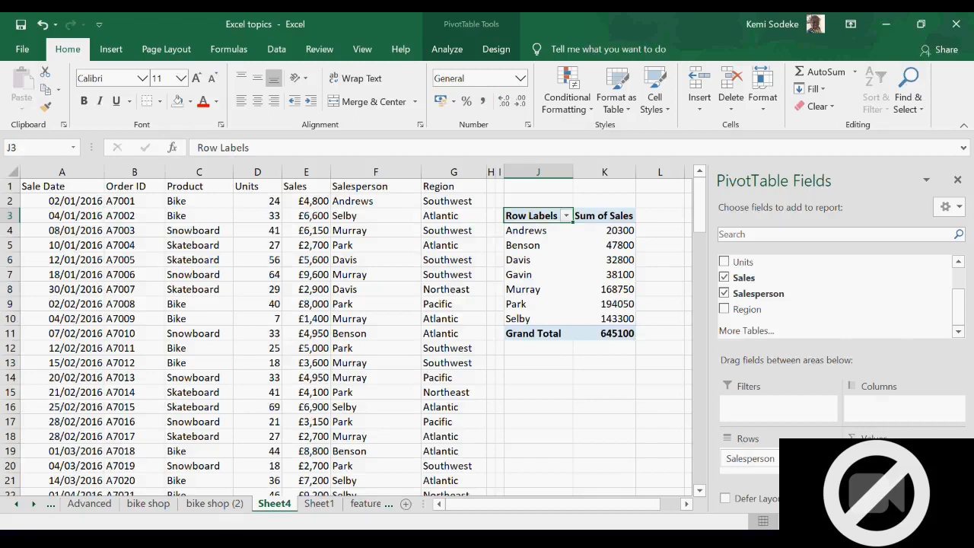
{"action": "left_click", "coordinate": [956, 458]}
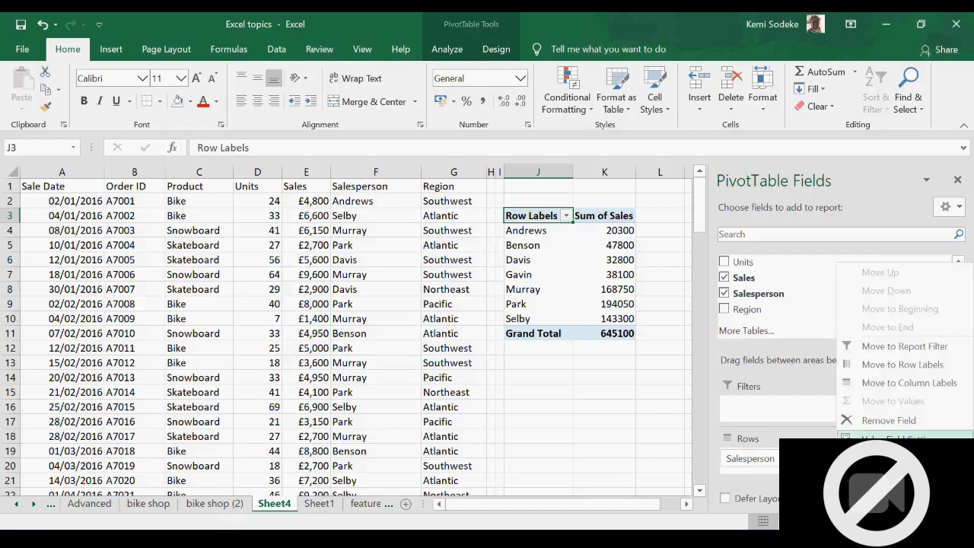
{"action": "left_click", "coordinate": [886, 440]}
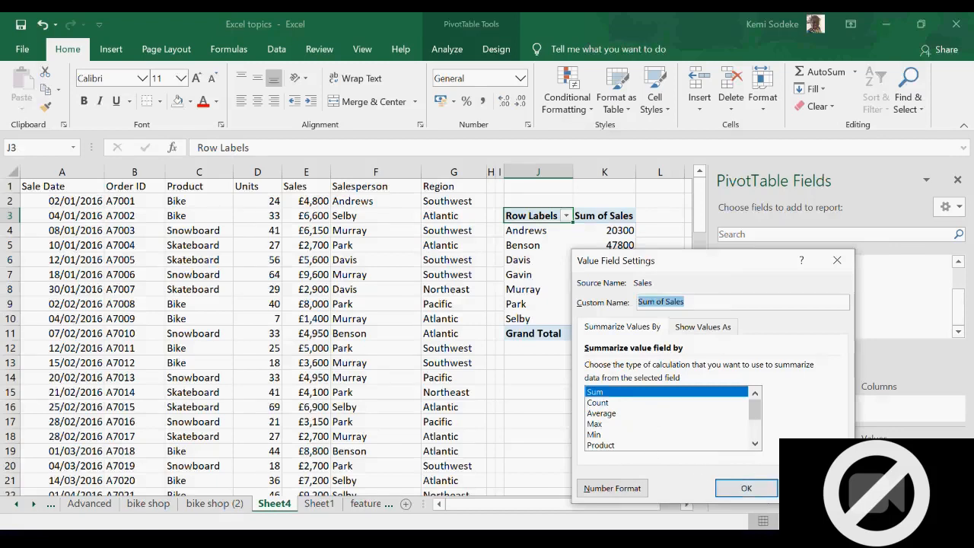
{"action": "key", "text": "Return"}
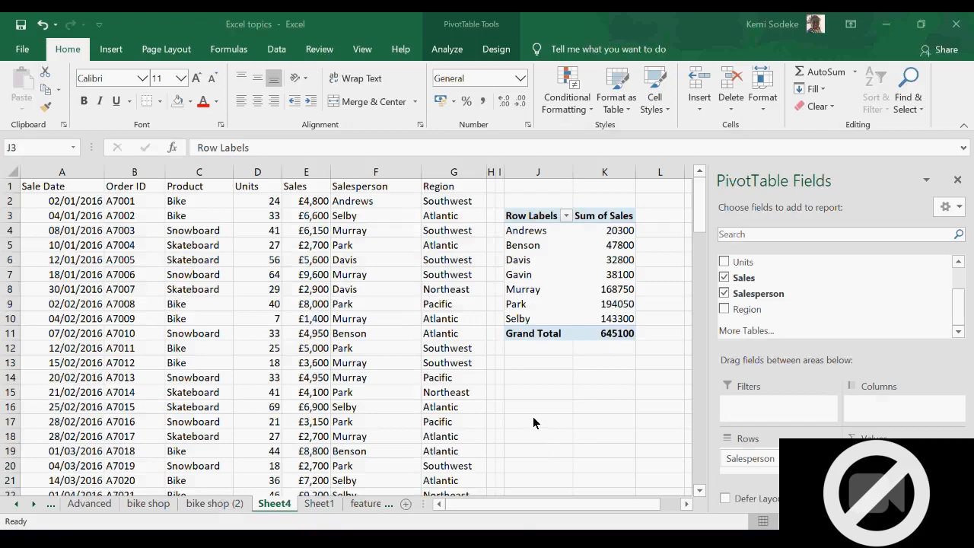
- Examine the PivotTable's sales sum for each salesperson
{"action": "left_click", "coordinate": [578, 403]}
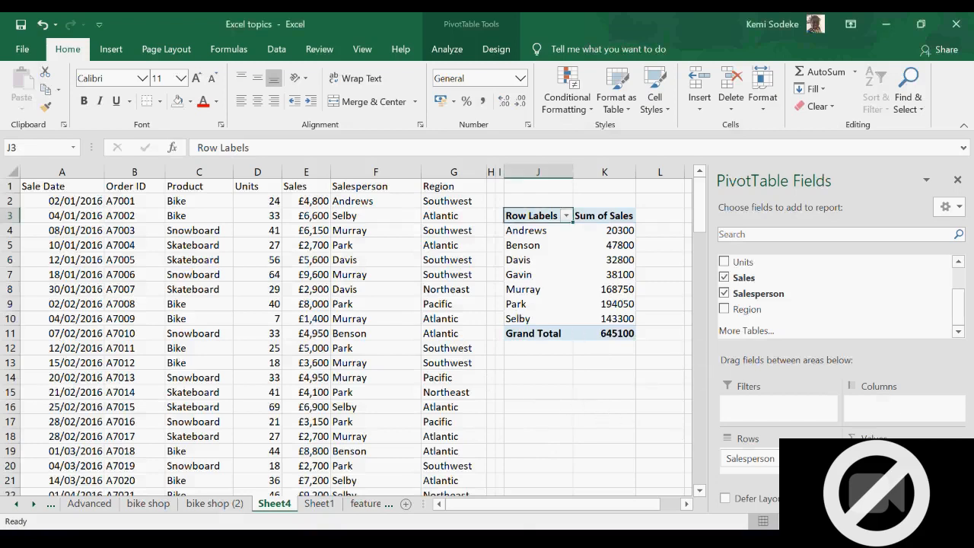
{"action": "left_click", "coordinate": [608, 378]}
{"action": "left_click", "coordinate": [546, 188]}
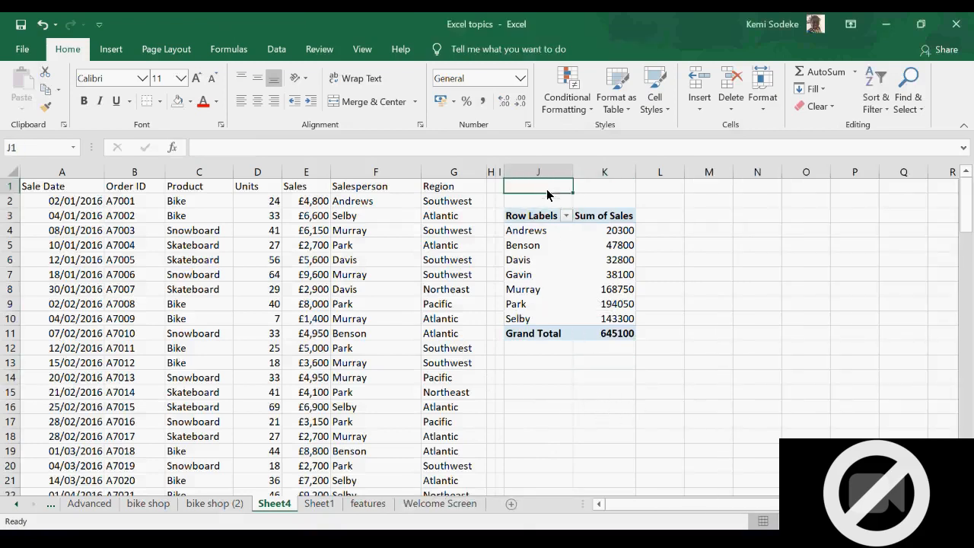
{"action": "left_click", "coordinate": [561, 359]}
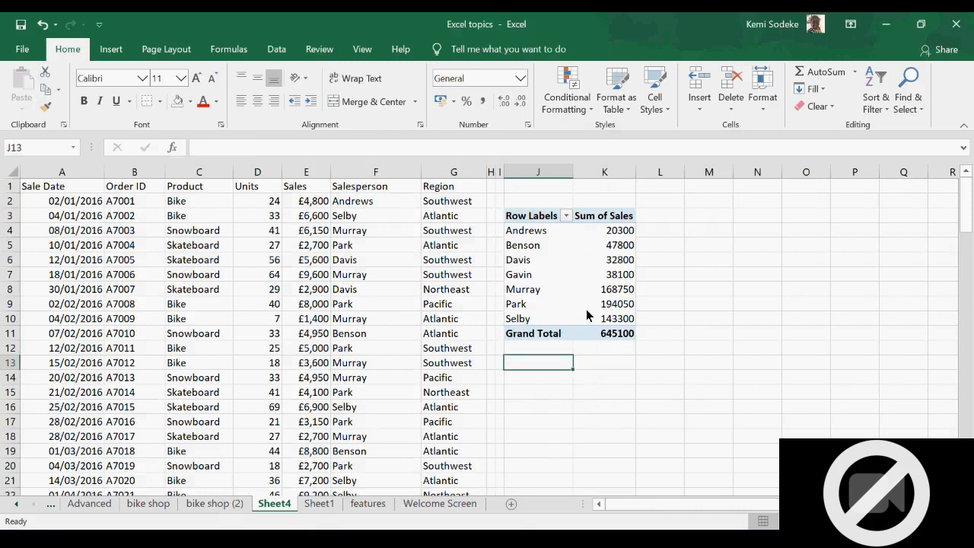
{"action": "left_click", "coordinate": [568, 296]}
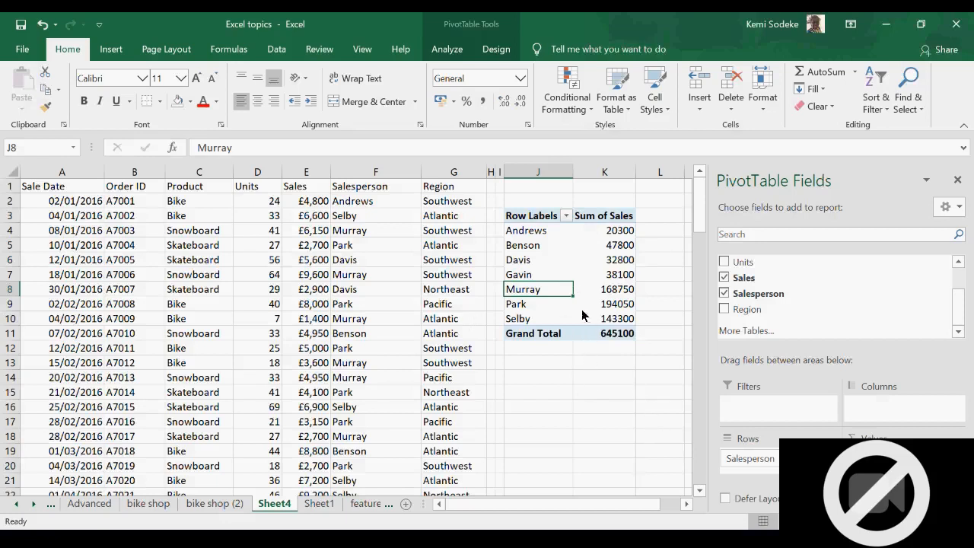
{"action": "left_click", "coordinate": [526, 264]}
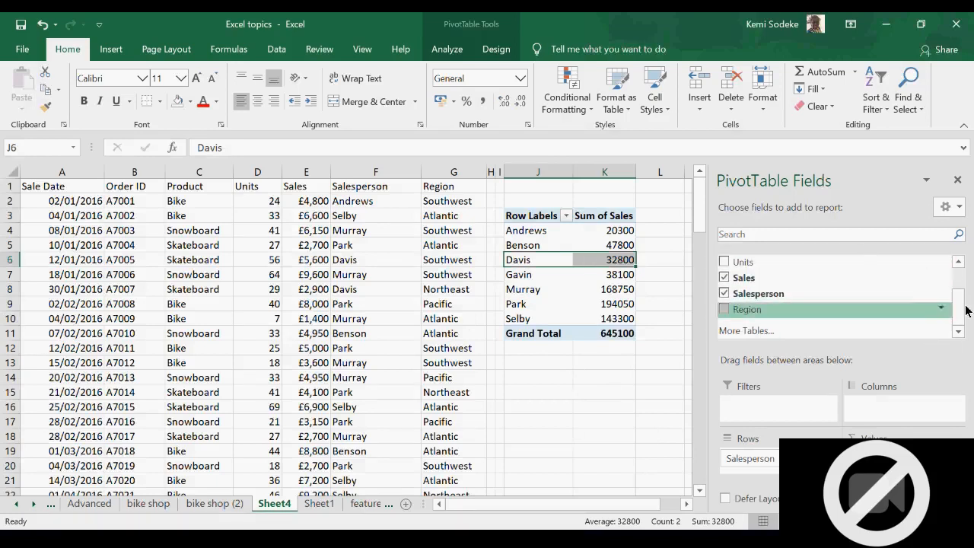
- Add the Product field beneath Salesperson in the PivotTable's rows
{"action": "scroll", "coordinate": [952, 293], "scroll_direction": "up", "scroll_amount": 2}
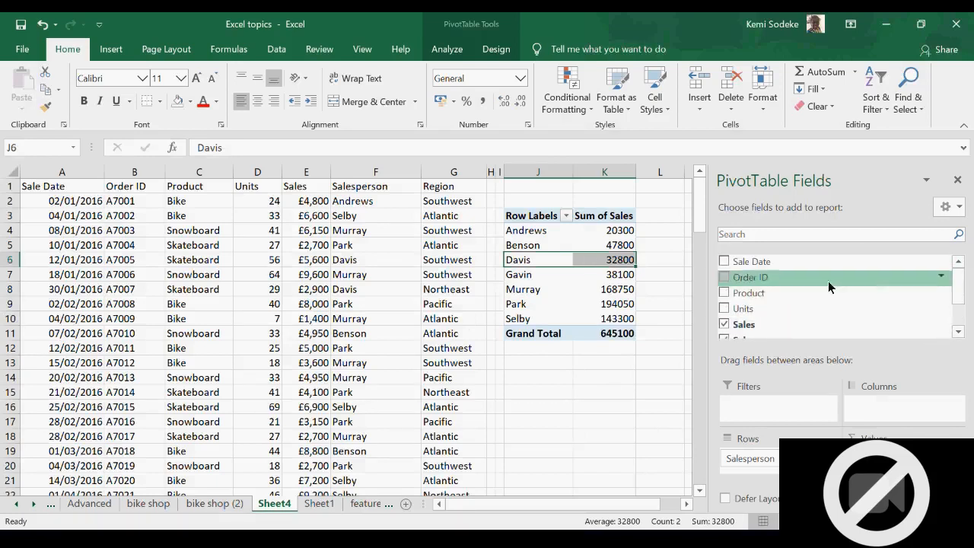
{"action": "left_click_drag", "start_coordinate": [750, 297], "coordinate": [776, 470]}
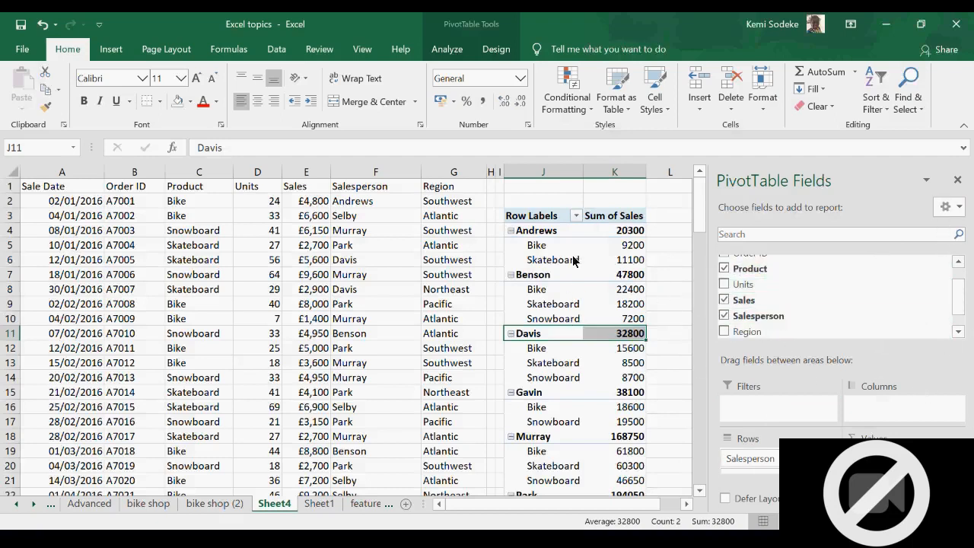
{"action": "left_click", "coordinate": [655, 261]}
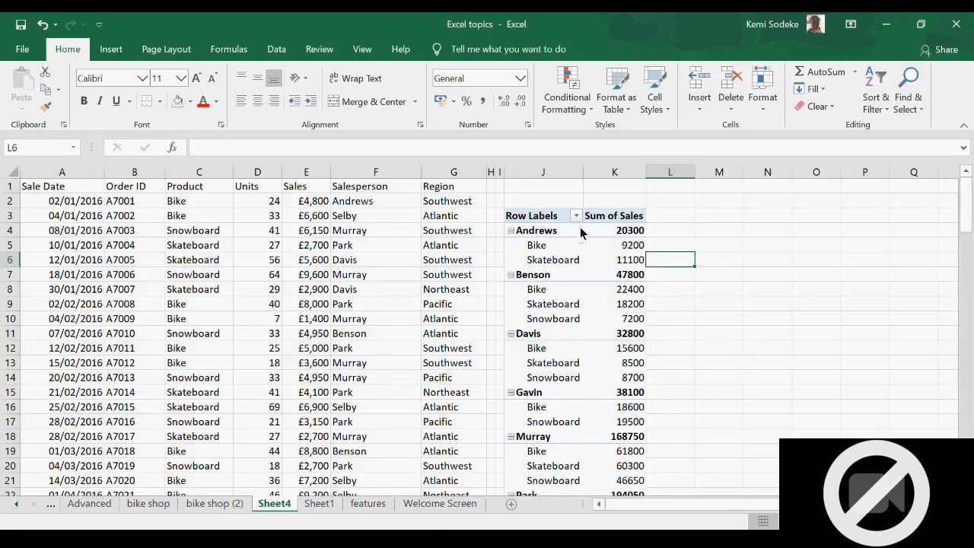
{"action": "left_click", "coordinate": [615, 219]}
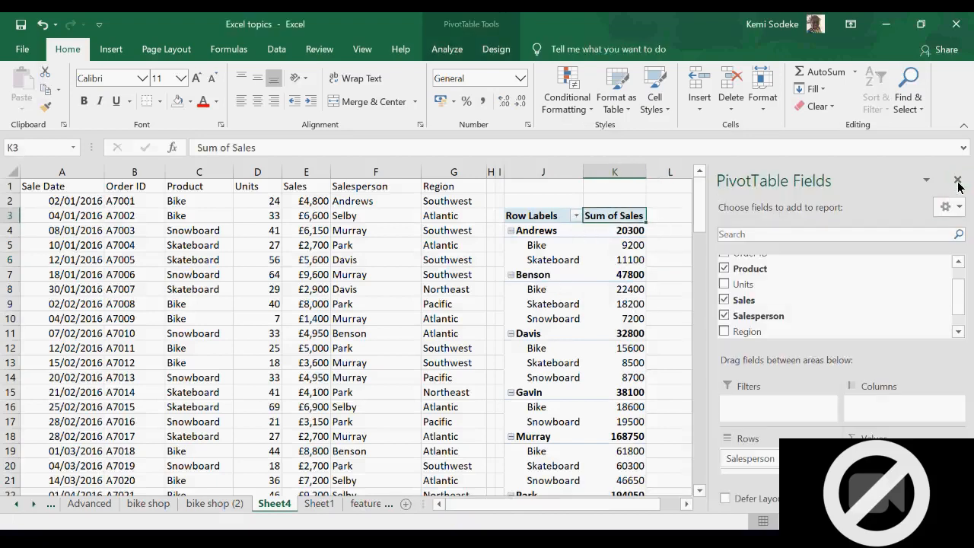
- Enable the classic PivotTable layout in the PivotTable's display options
{"action": "left_click", "coordinate": [605, 245]}
{"action": "right_click", "coordinate": [586, 252]}
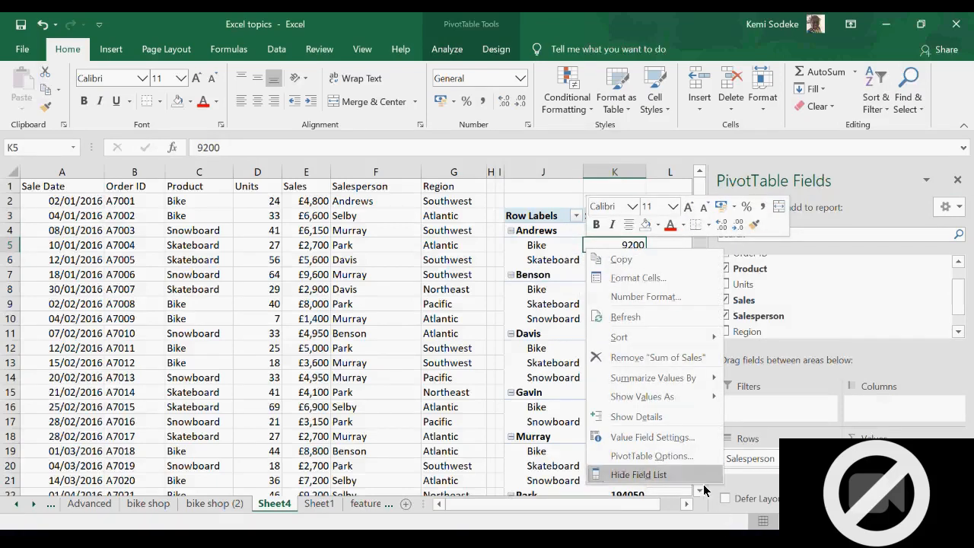
{"action": "left_click", "coordinate": [665, 456]}
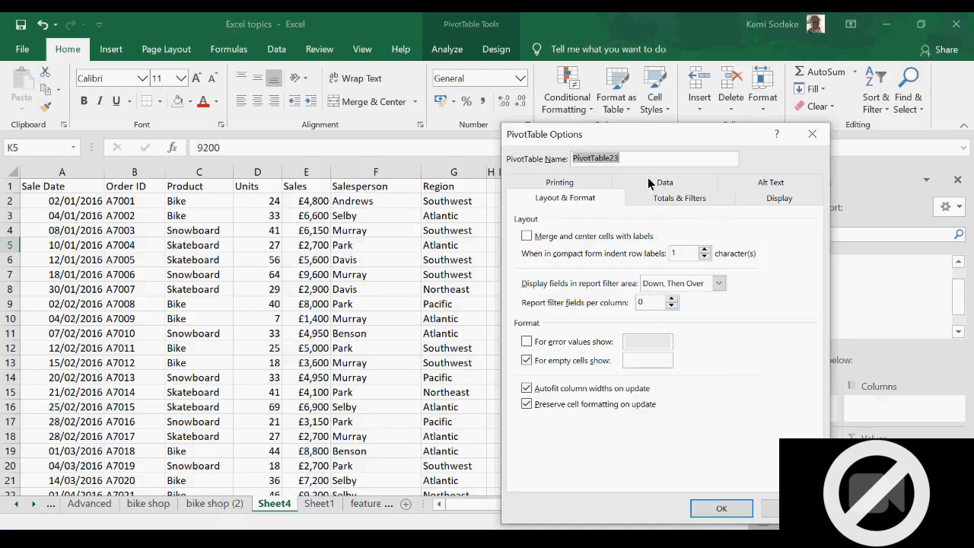
{"action": "left_click_drag", "start_coordinate": [635, 139], "coordinate": [227, 116]}
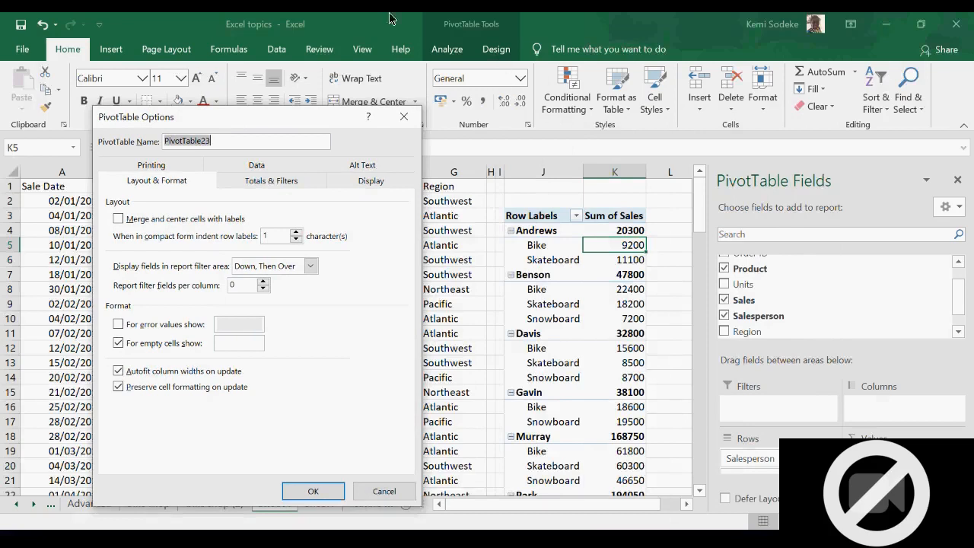
{"action": "left_click", "coordinate": [356, 183]}
{"action": "left_click", "coordinate": [118, 304]}
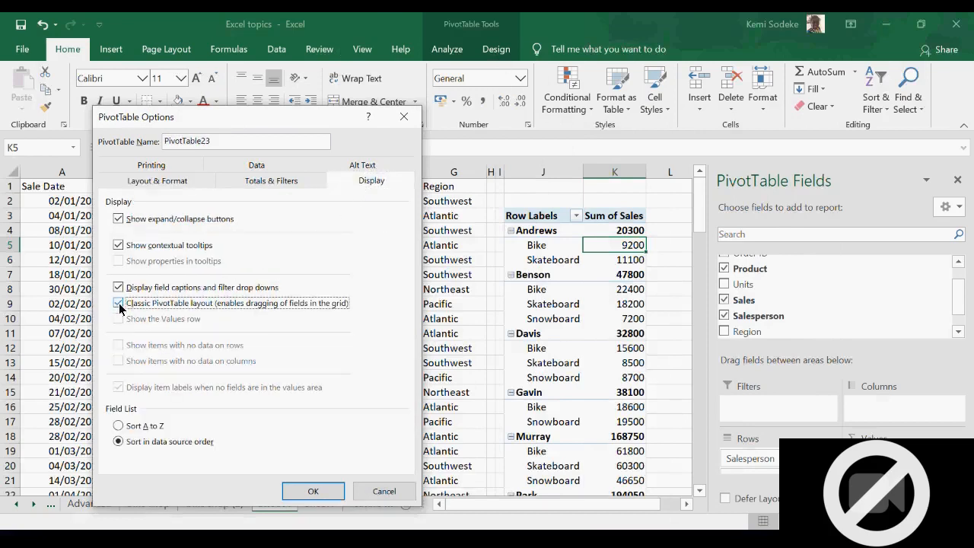
{"action": "left_click", "coordinate": [313, 492]}
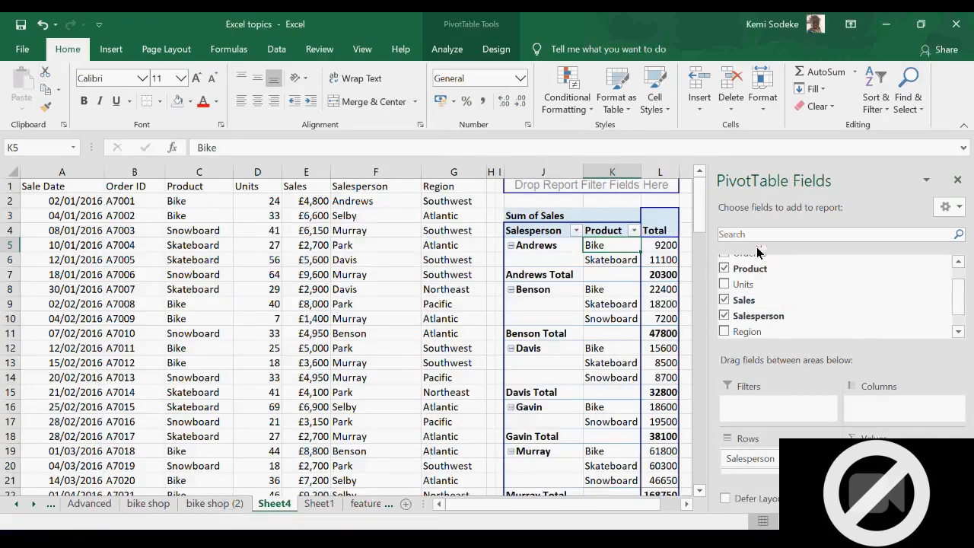
- Inspect the PivotTable's separate Salesperson and Product columns and view the Product filter choices
{"action": "left_click", "coordinate": [604, 236]}
{"action": "left_click", "coordinate": [610, 260]}
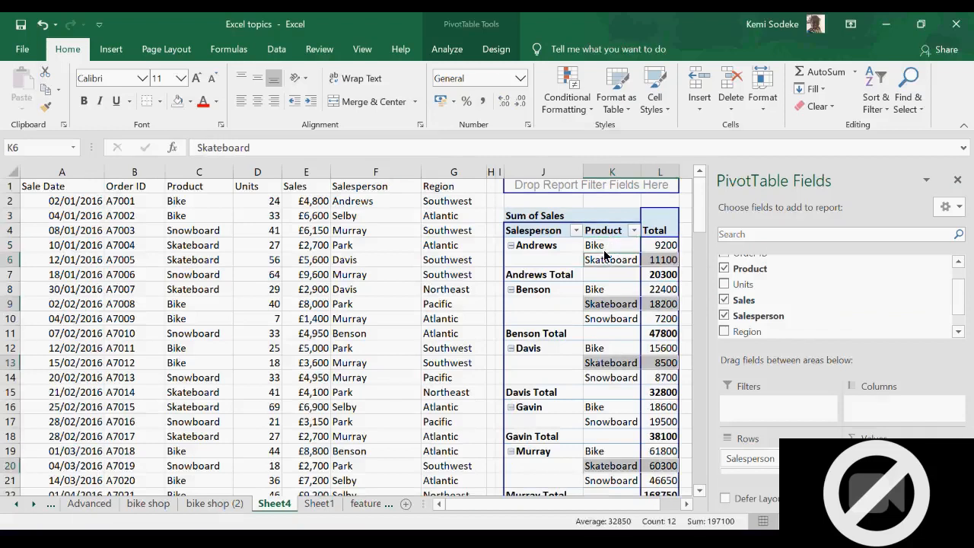
{"action": "left_click", "coordinate": [607, 238]}
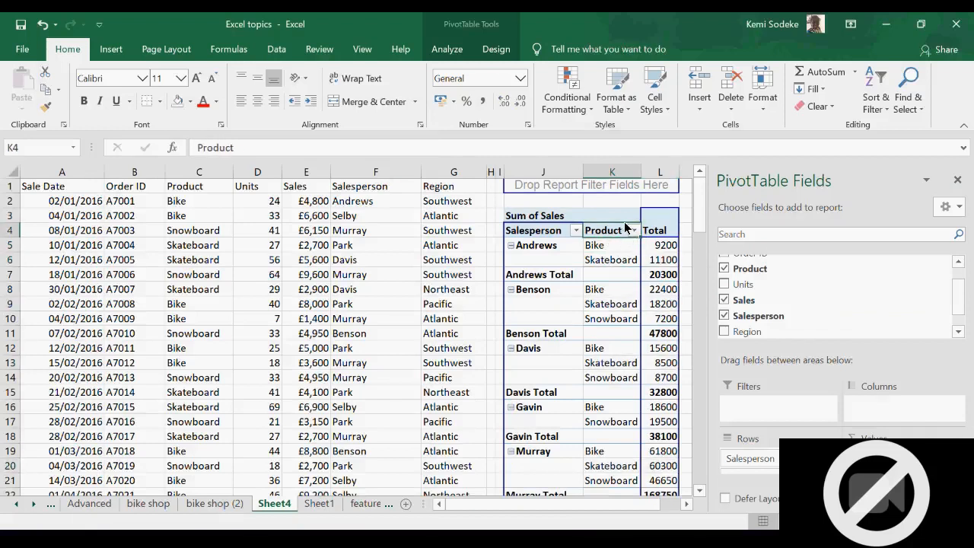
{"action": "left_click", "coordinate": [620, 223]}
{"action": "left_click", "coordinate": [599, 232]}
{"action": "left_click", "coordinate": [598, 221]}
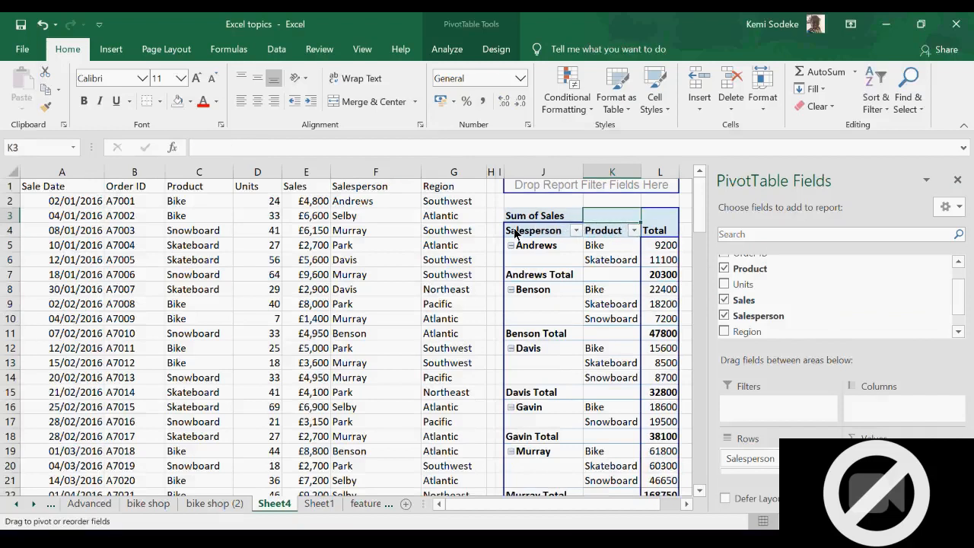
{"action": "left_click", "coordinate": [636, 231]}
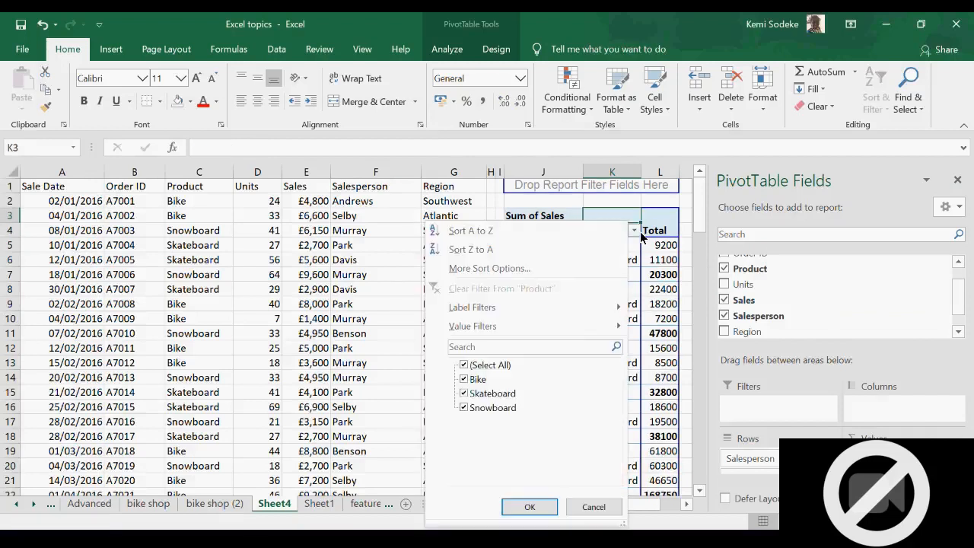
- Hide the PivotTable field list and try to move the Product header in front of Salesperson directly in the grid
{"action": "left_click", "coordinate": [958, 181]}
{"action": "left_click", "coordinate": [957, 181]}
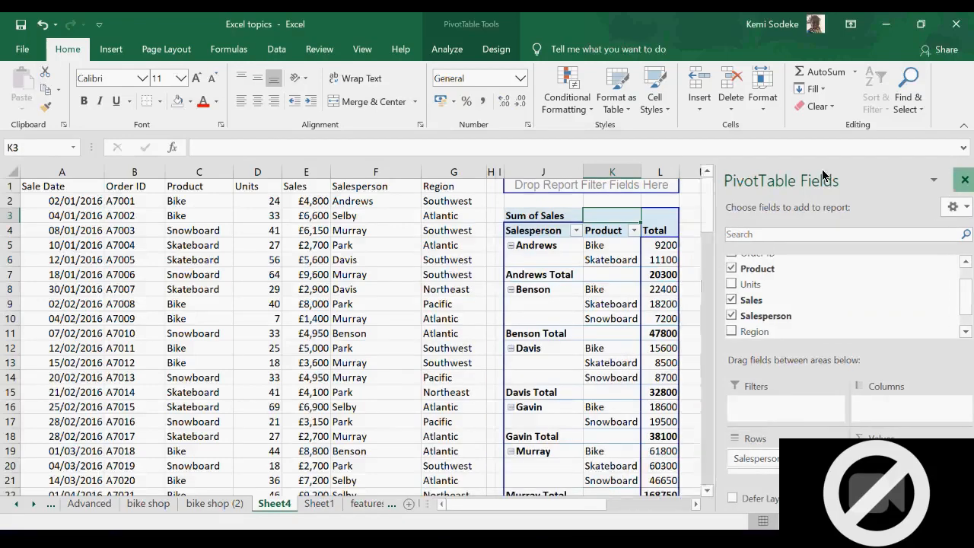
{"action": "left_click", "coordinate": [618, 241]}
{"action": "left_click", "coordinate": [615, 233]}
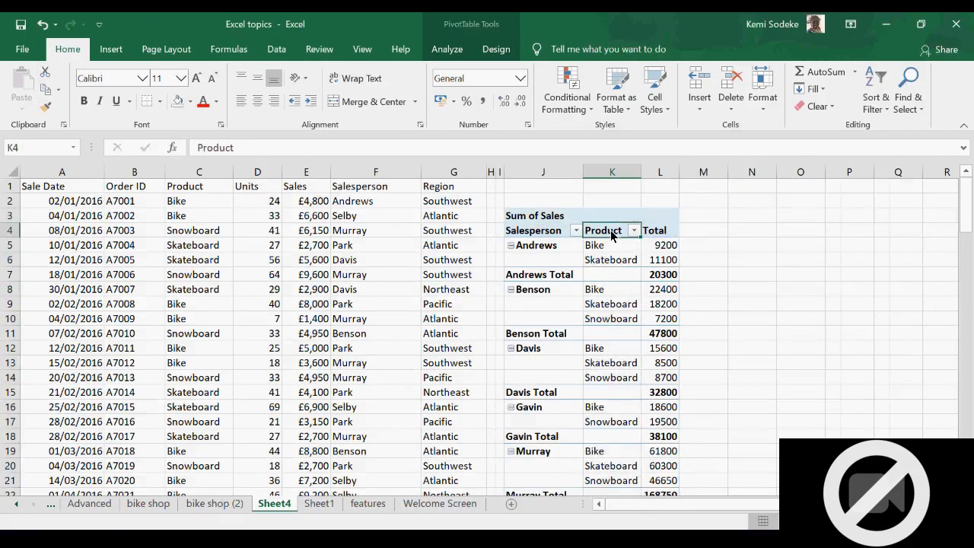
{"action": "left_click_drag", "start_coordinate": [643, 234], "coordinate": [558, 233]}
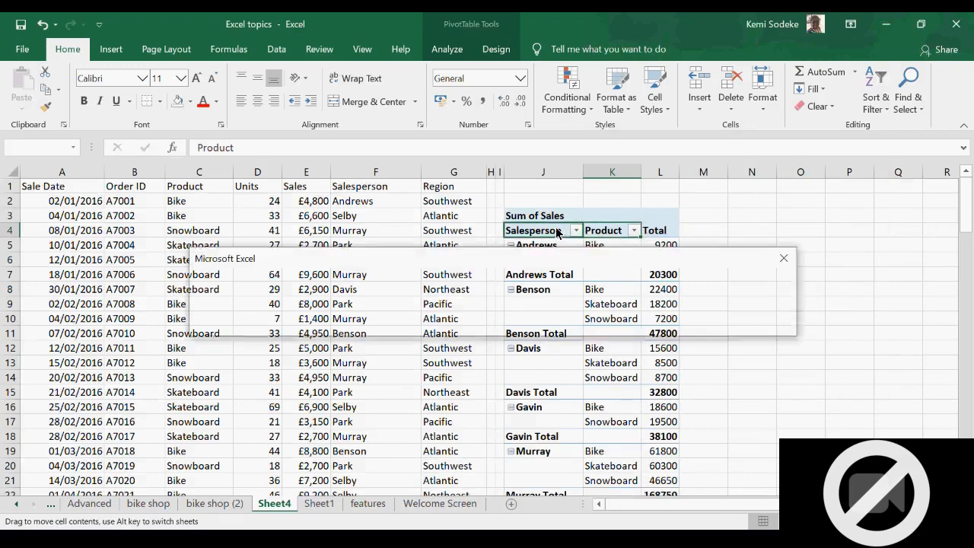
{"action": "left_click", "coordinate": [496, 323]}
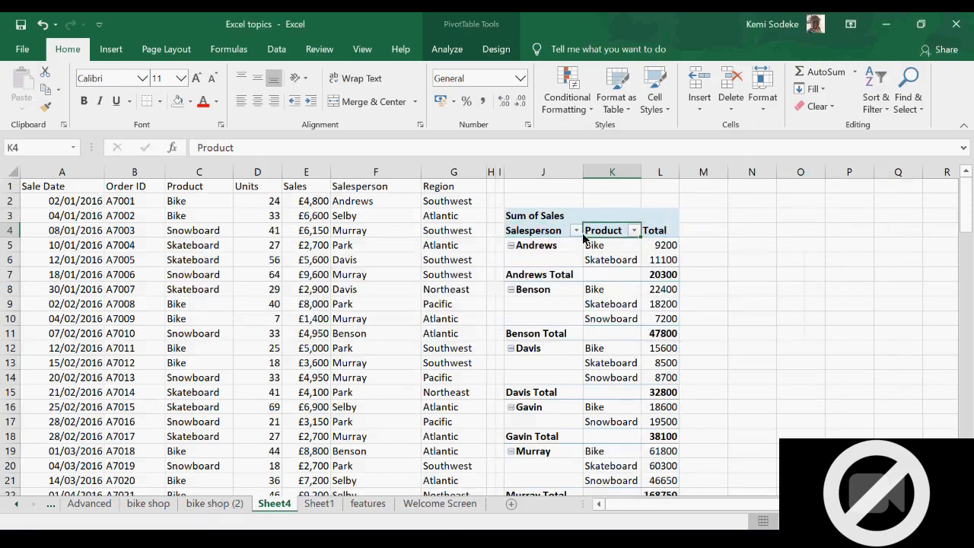
{"action": "left_click", "coordinate": [545, 218]}
{"action": "left_click", "coordinate": [625, 318]}
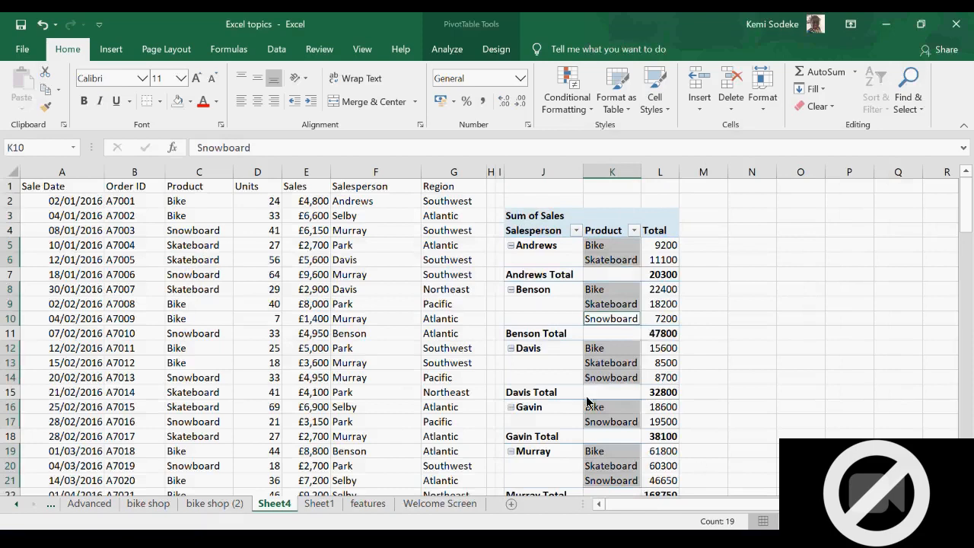
{"action": "left_click", "coordinate": [626, 231]}
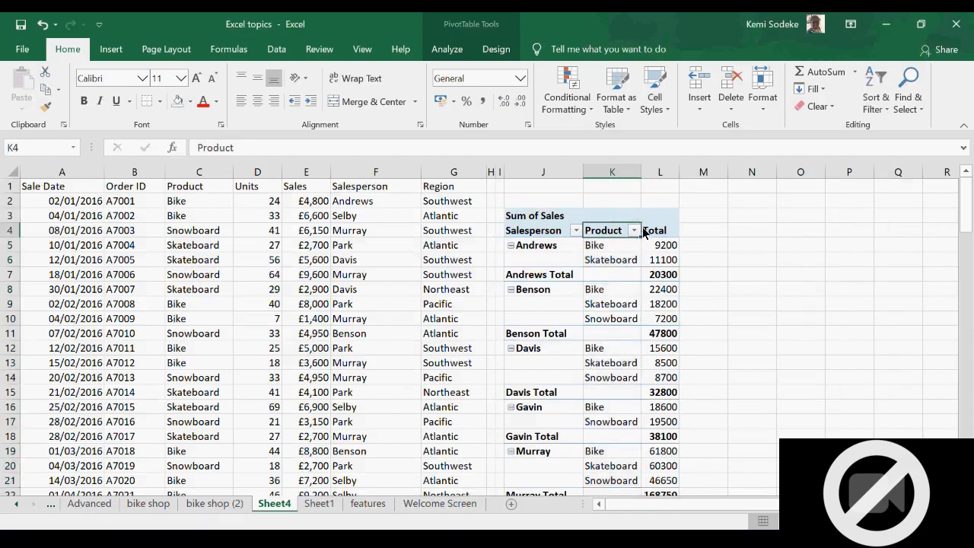
{"action": "left_click", "coordinate": [647, 230]}
{"action": "left_click", "coordinate": [591, 305]}
{"action": "left_click", "coordinate": [541, 295]}
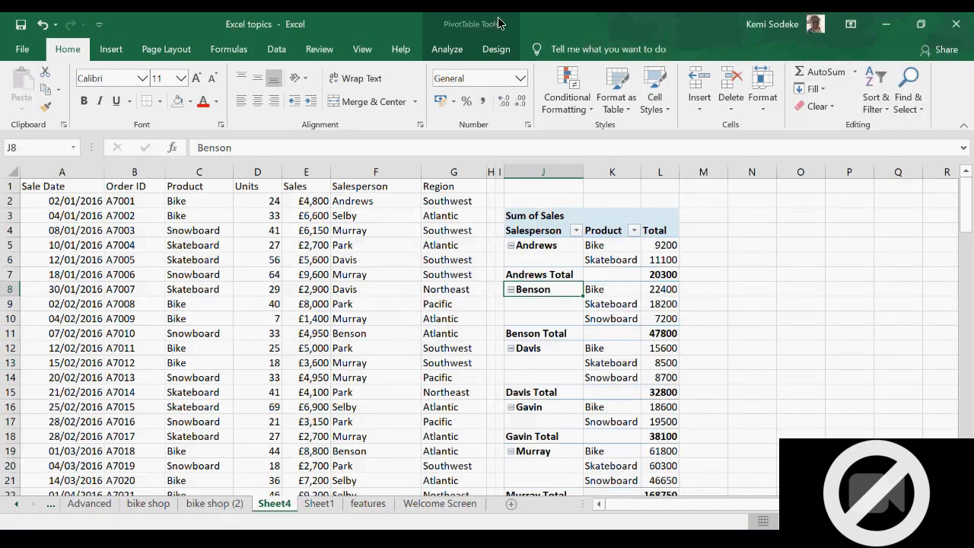
- Show the PivotTable field list from a selected PivotTable cell and hide it again, repeating this once
{"action": "left_click", "coordinate": [447, 49]}
{"action": "left_click", "coordinate": [901, 72]}
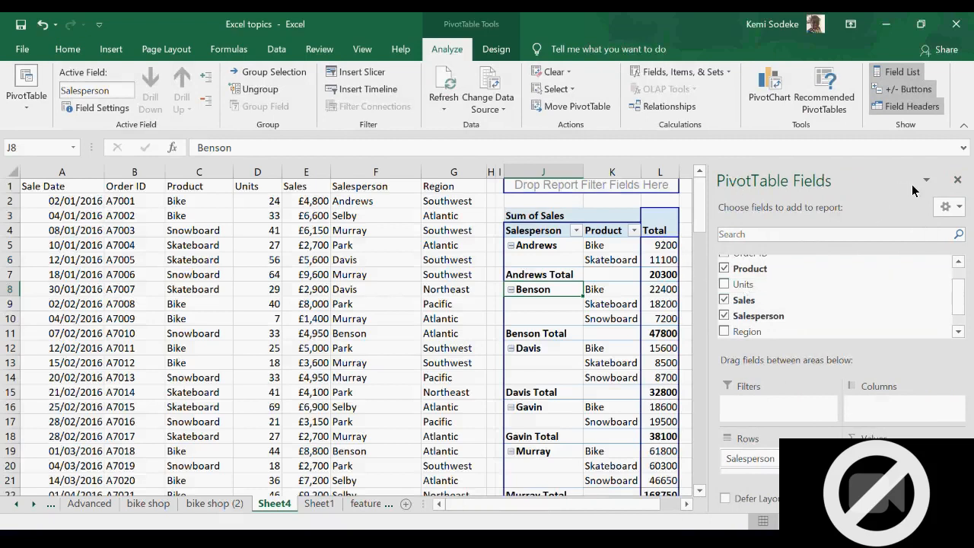
{"action": "left_click", "coordinate": [957, 180]}
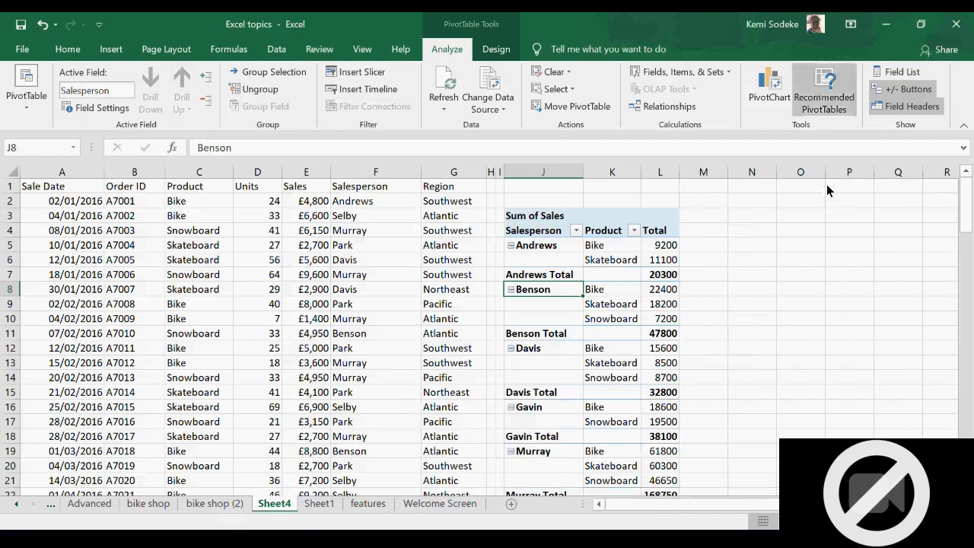
{"action": "left_click", "coordinate": [900, 72]}
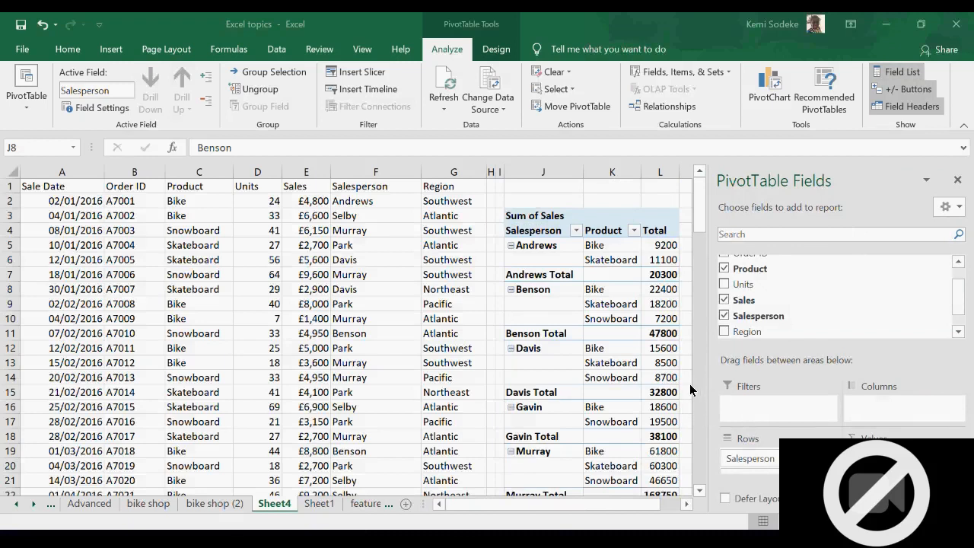
{"action": "left_click", "coordinate": [611, 187]}
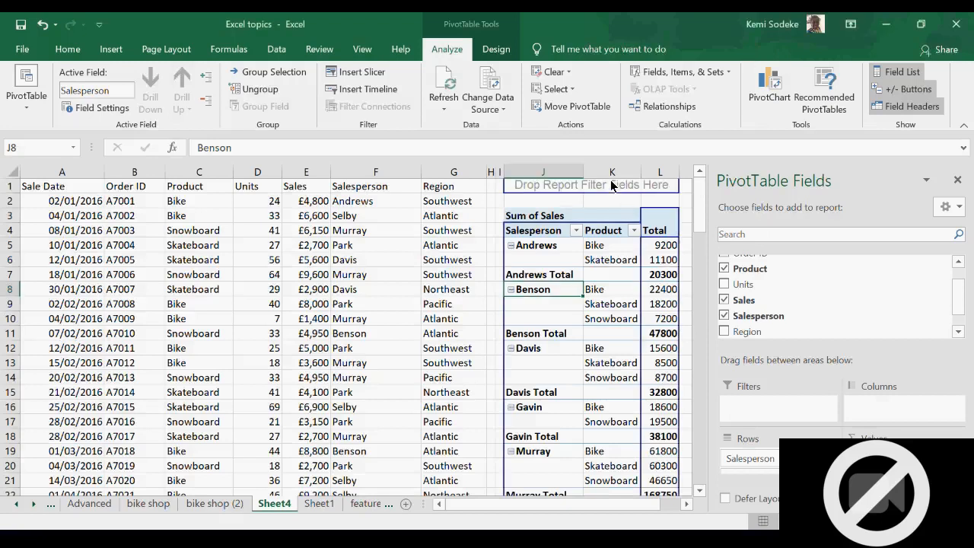
{"action": "left_click", "coordinate": [949, 185]}
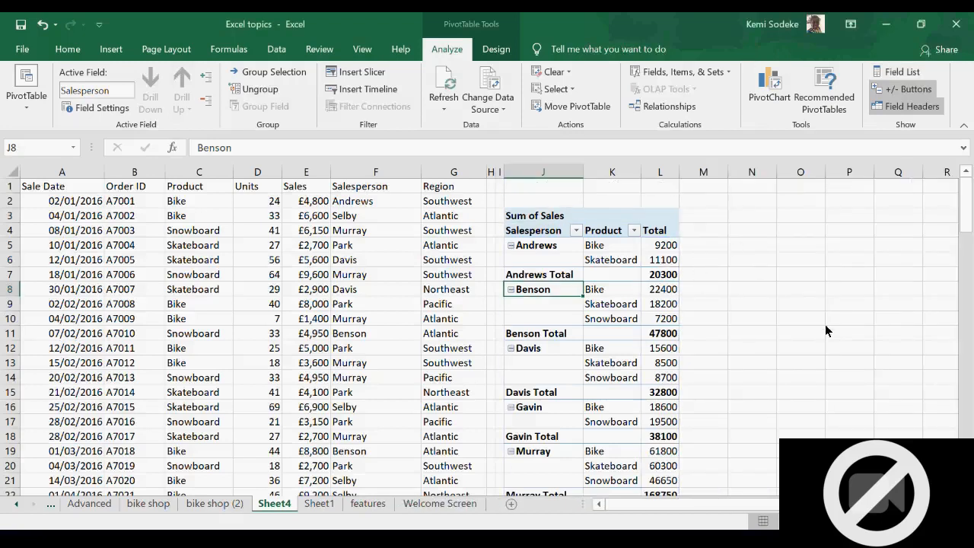
- Widen the PivotTable's Total column and examine the salesperson subtotals down to the Grand Total
{"action": "left_click", "coordinate": [523, 188]}
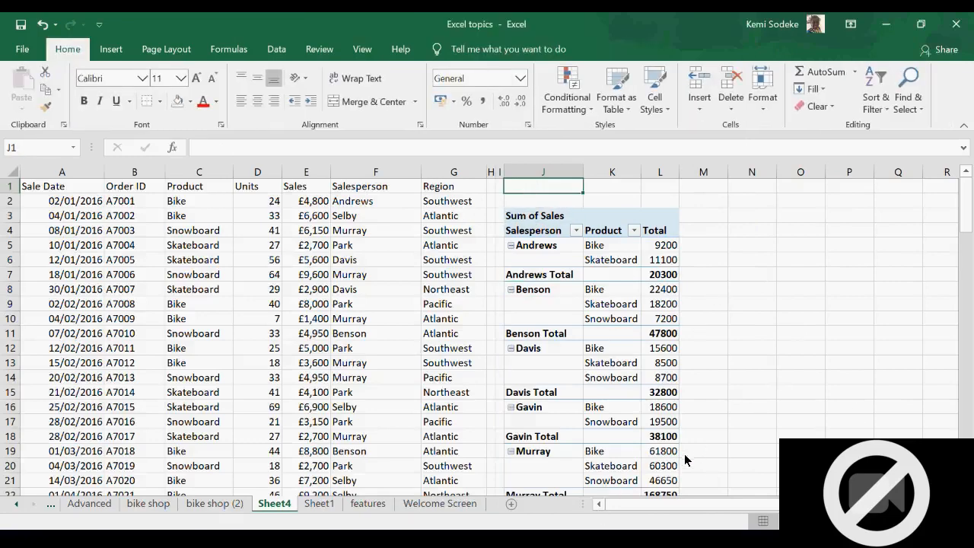
{"action": "left_click_drag", "start_coordinate": [680, 174], "coordinate": [700, 172]}
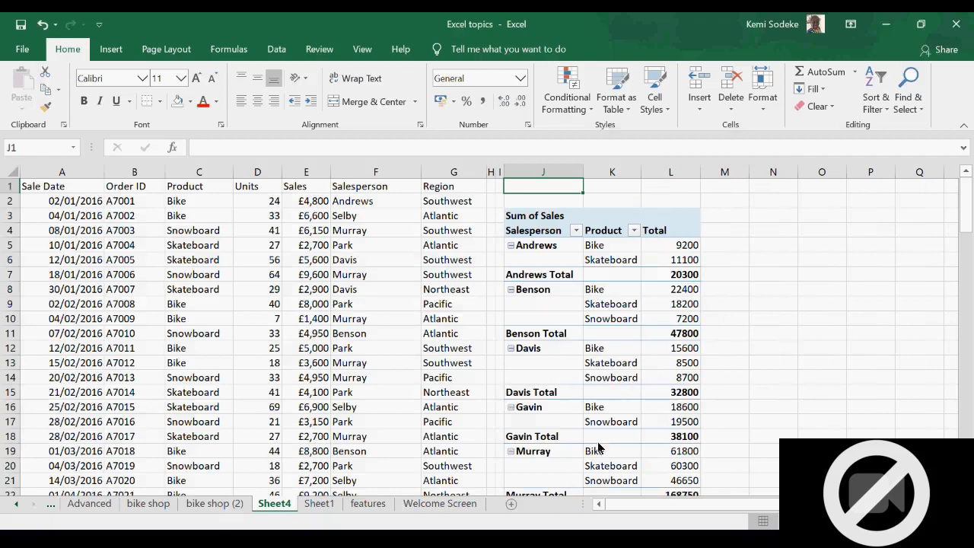
{"action": "left_click", "coordinate": [587, 289]}
{"action": "left_click", "coordinate": [525, 248]}
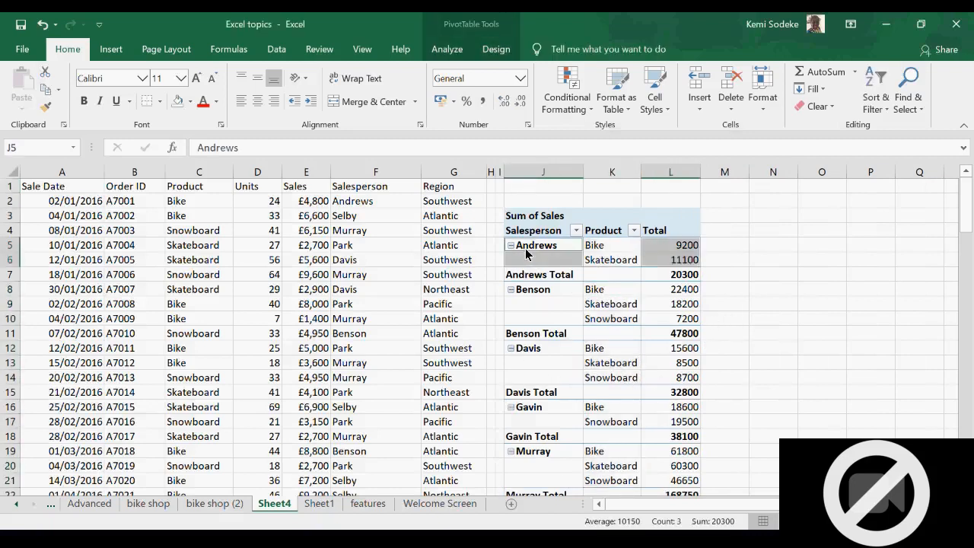
{"action": "left_click", "coordinate": [649, 310]}
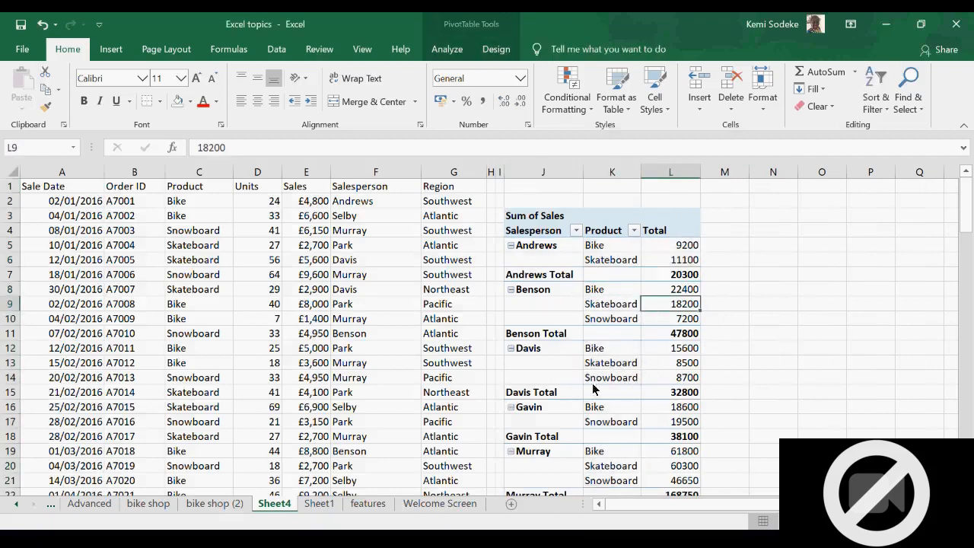
{"action": "scroll", "coordinate": [576, 335], "scroll_direction": "down", "scroll_amount": 4}
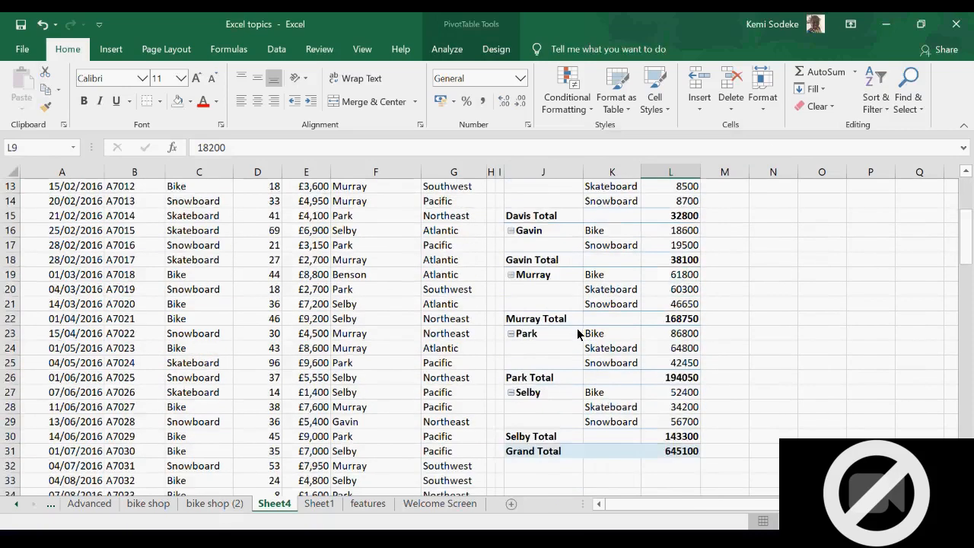
{"action": "scroll", "coordinate": [577, 334], "scroll_direction": "up", "scroll_amount": 4}
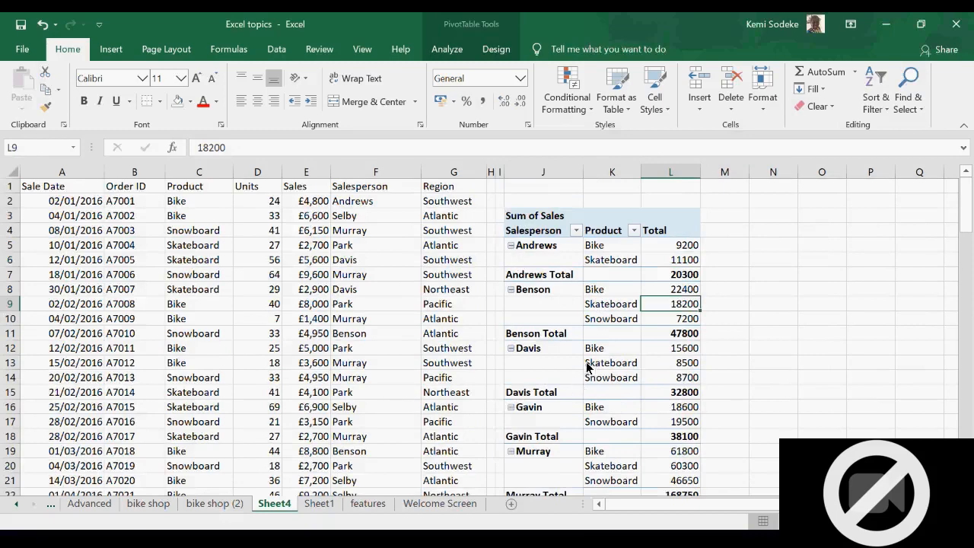
- Display the PivotTable field list again and remove the Salesperson field from the PivotTable
{"action": "left_click", "coordinate": [552, 247]}
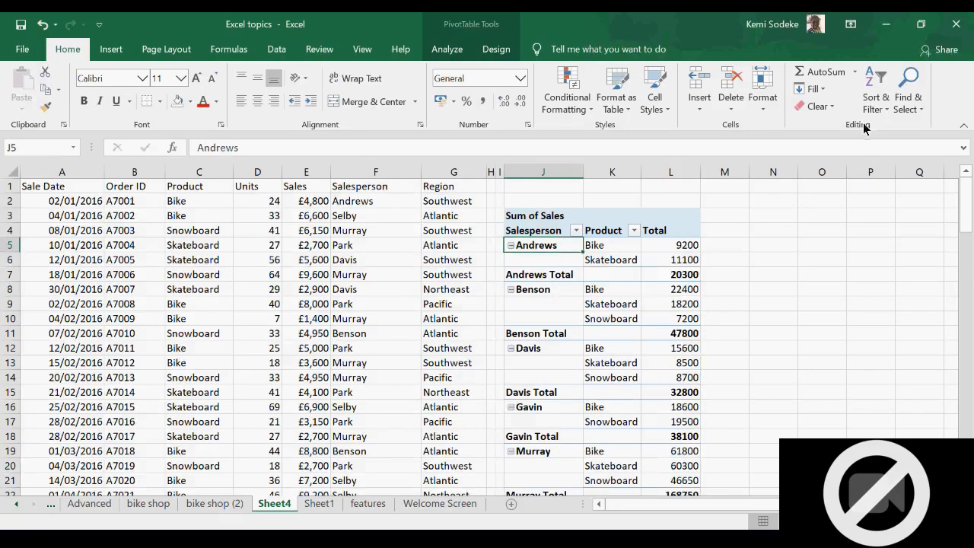
{"action": "left_click", "coordinate": [447, 49]}
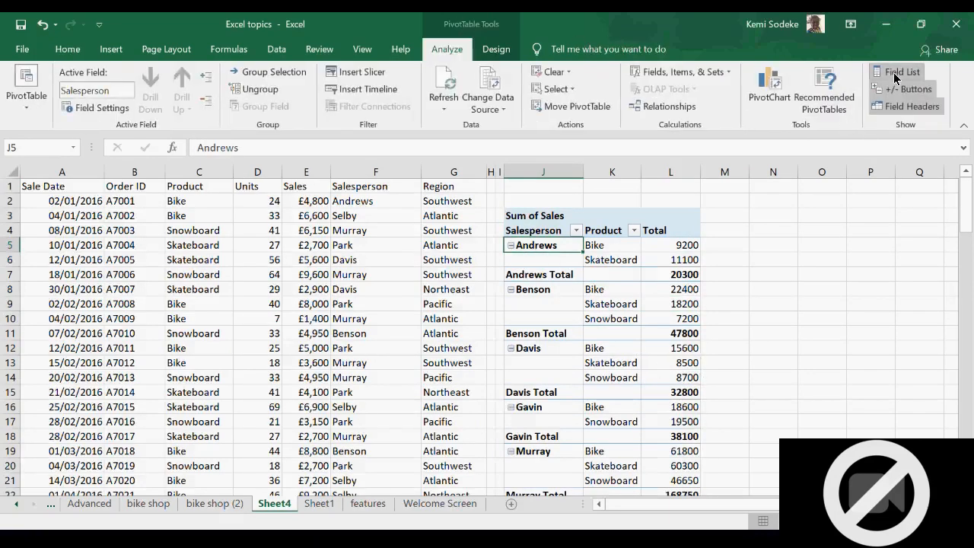
{"action": "left_click", "coordinate": [898, 73]}
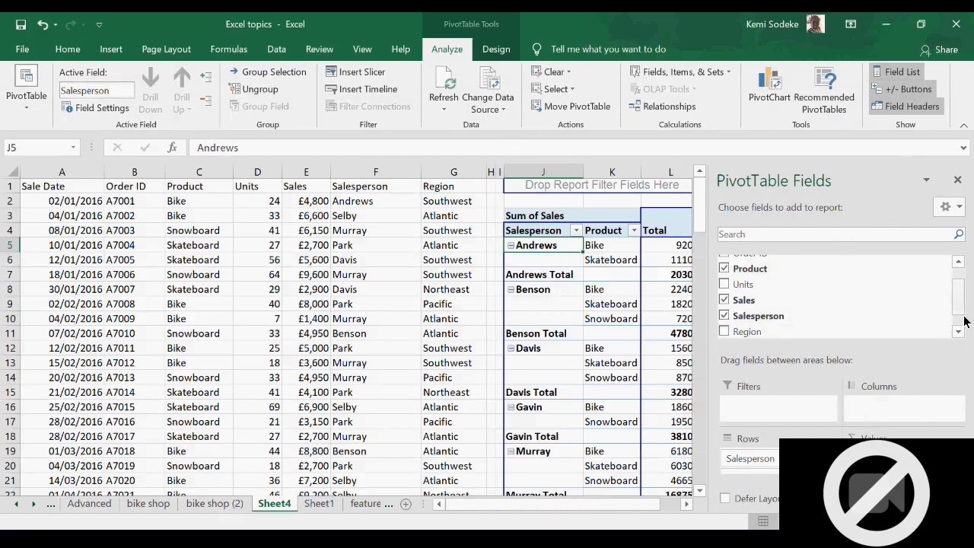
{"action": "scroll", "coordinate": [961, 308], "scroll_direction": "down", "scroll_amount": 1}
{"action": "left_click", "coordinate": [724, 294]}
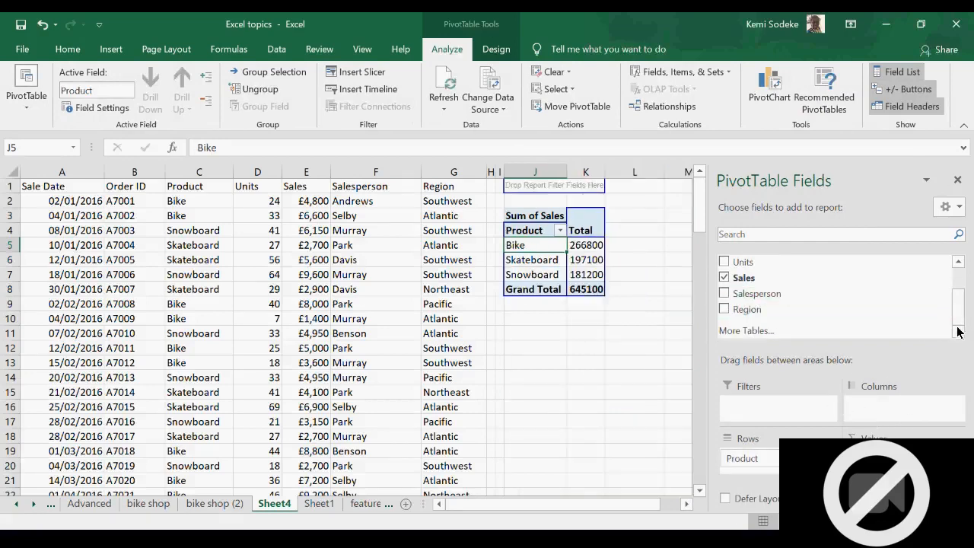
- Add the Salesperson field beneath Product in the PivotTable's rows and hide the field list
{"action": "left_click", "coordinate": [586, 376]}
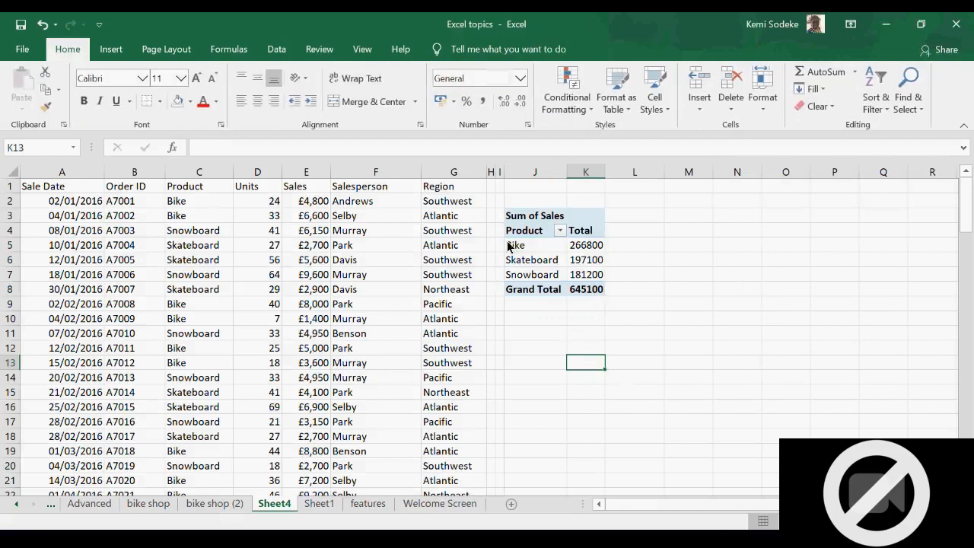
{"action": "left_click_drag", "start_coordinate": [514, 245], "coordinate": [533, 272]}
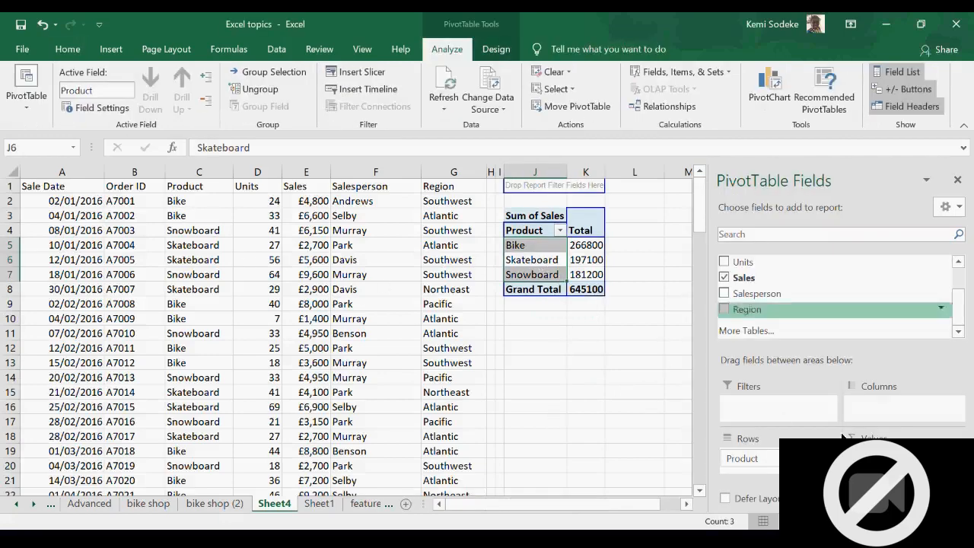
{"action": "mouse_move", "coordinate": [958, 321]}
{"action": "left_mouse_down"}
{"action": "mouse_move", "coordinate": [956, 295]}
{"action": "mouse_move", "coordinate": [956, 305]}
{"action": "left_mouse_up"}
{"action": "left_click_drag", "start_coordinate": [776, 347], "coordinate": [772, 475]}
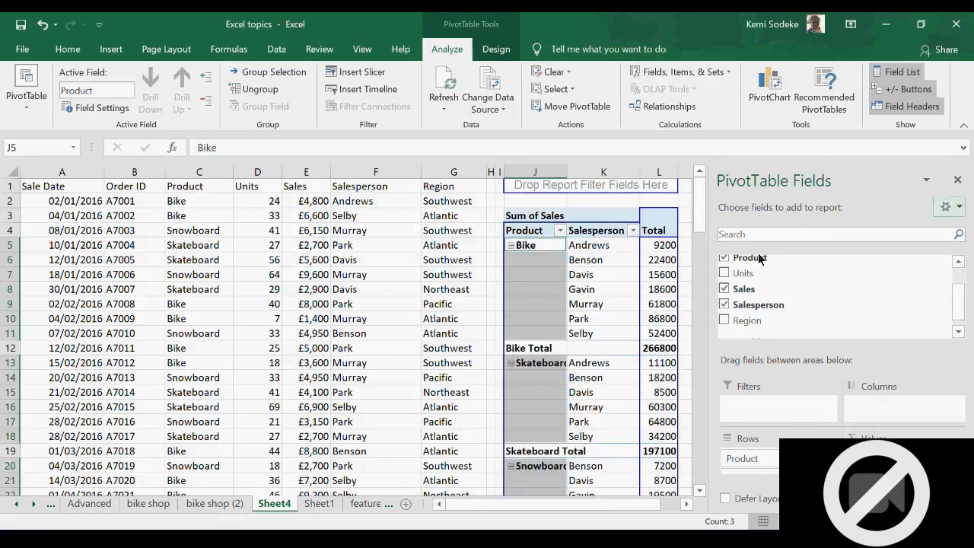
{"action": "left_click", "coordinate": [957, 180]}
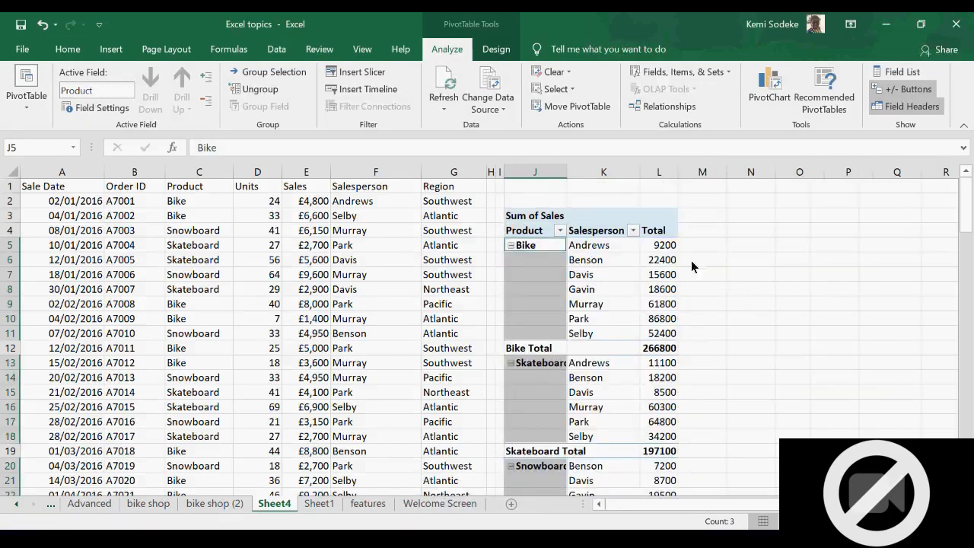
- Widen the PivotTable's Salesperson and Product columns
{"action": "left_click_drag", "start_coordinate": [639, 172], "coordinate": [675, 172]}
{"action": "left_click_drag", "start_coordinate": [568, 173], "coordinate": [595, 176]}
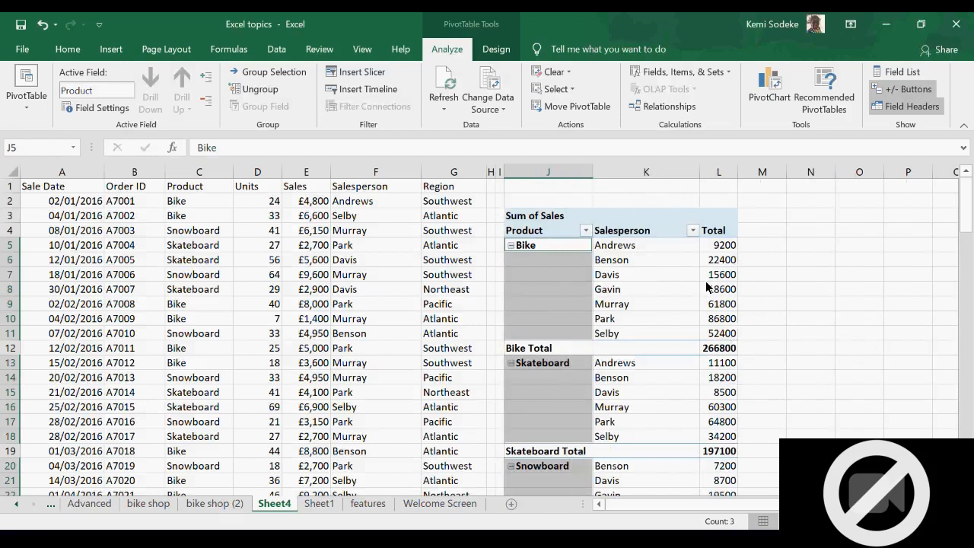
{"action": "left_click", "coordinate": [639, 261]}
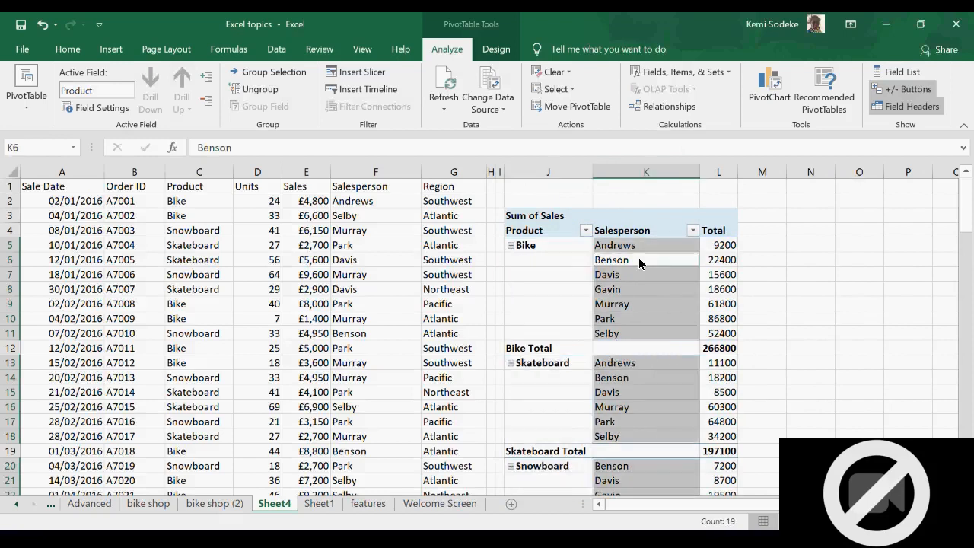
{"action": "left_click", "coordinate": [645, 306]}
- Open the PivotTable options and examine the Data and Layout & Format settings
{"action": "right_click", "coordinate": [613, 274]}
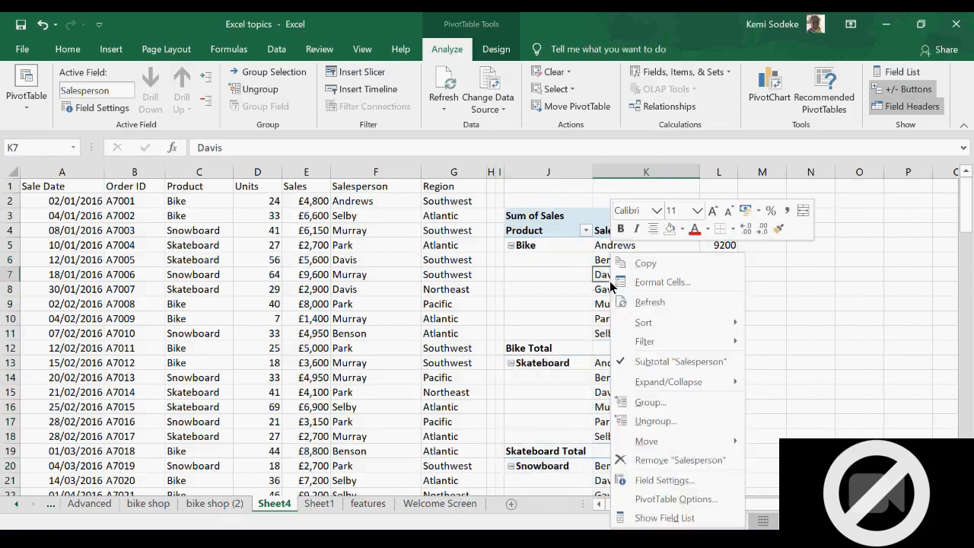
{"action": "left_click", "coordinate": [678, 499]}
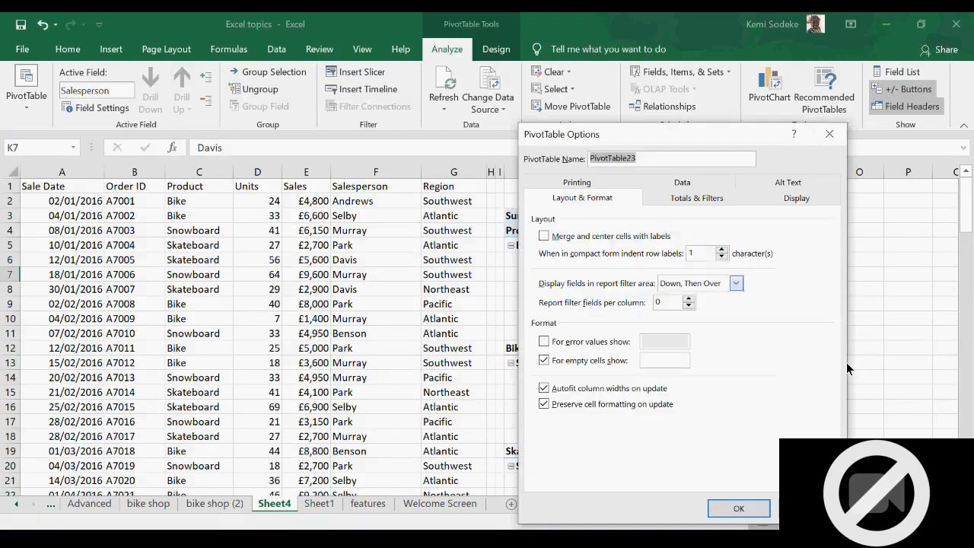
{"action": "left_click", "coordinate": [670, 183]}
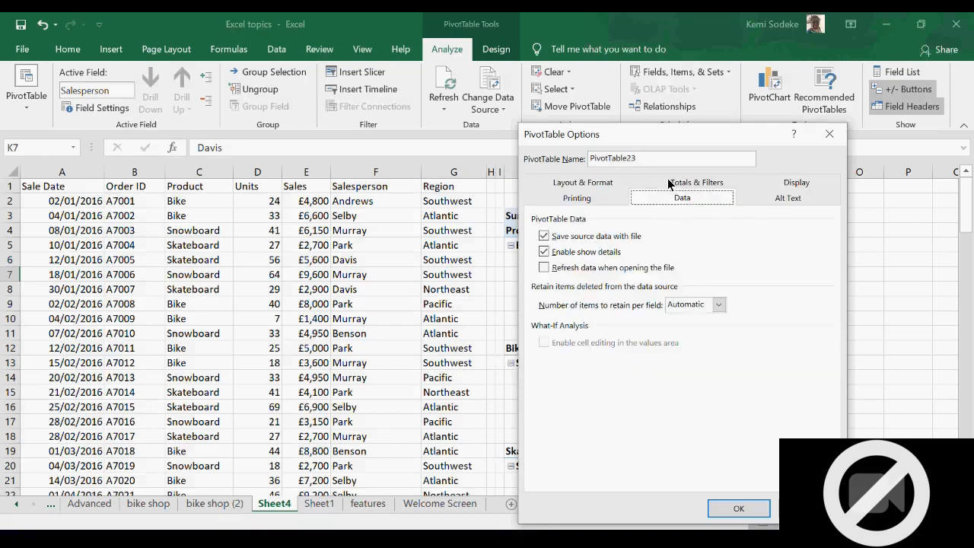
{"action": "left_click", "coordinate": [562, 186]}
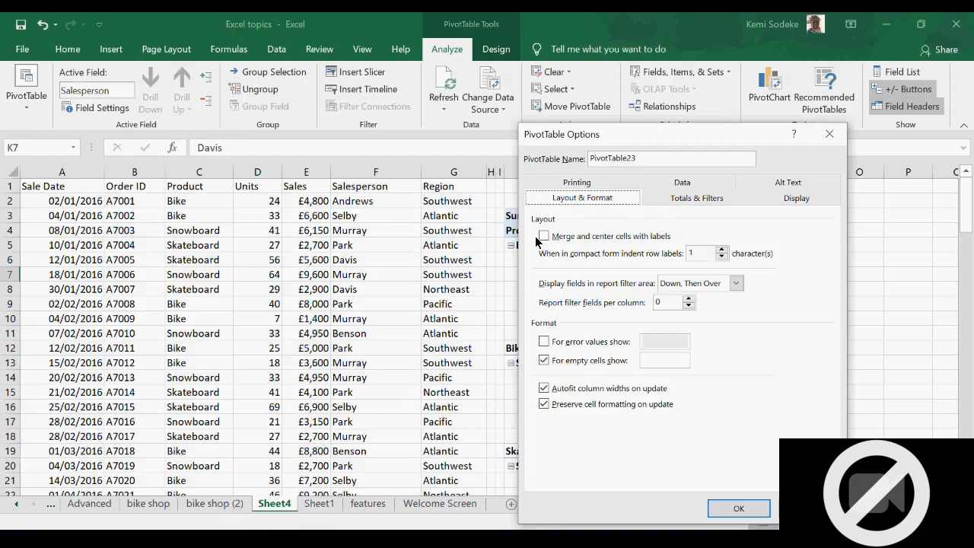
- Switch the grand totals for rows and columns off and back on in the PivotTable options, and accept the settings
{"action": "left_click", "coordinate": [683, 200]}
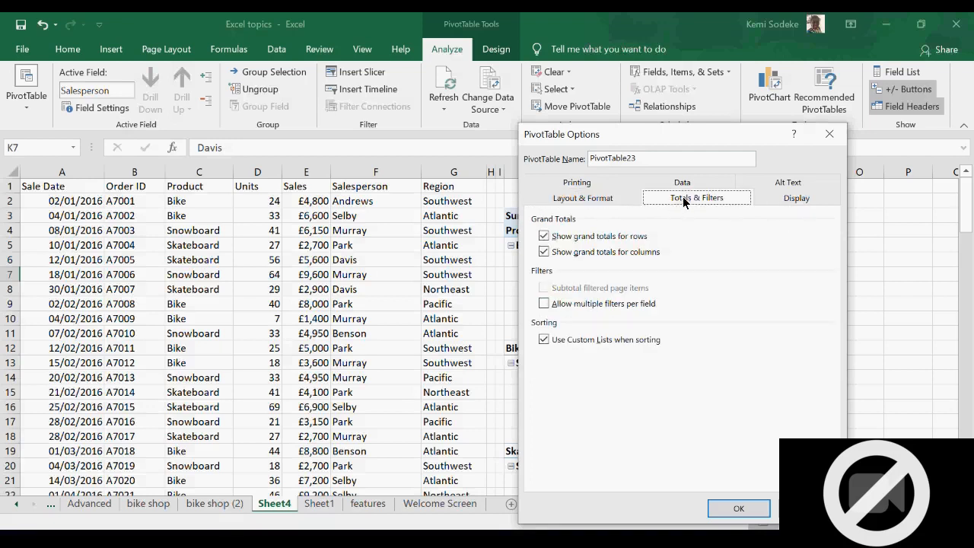
{"action": "left_click", "coordinate": [548, 238]}
{"action": "left_click", "coordinate": [543, 253]}
{"action": "left_click", "coordinate": [543, 237]}
{"action": "left_click", "coordinate": [543, 253]}
{"action": "left_click", "coordinate": [739, 509]}
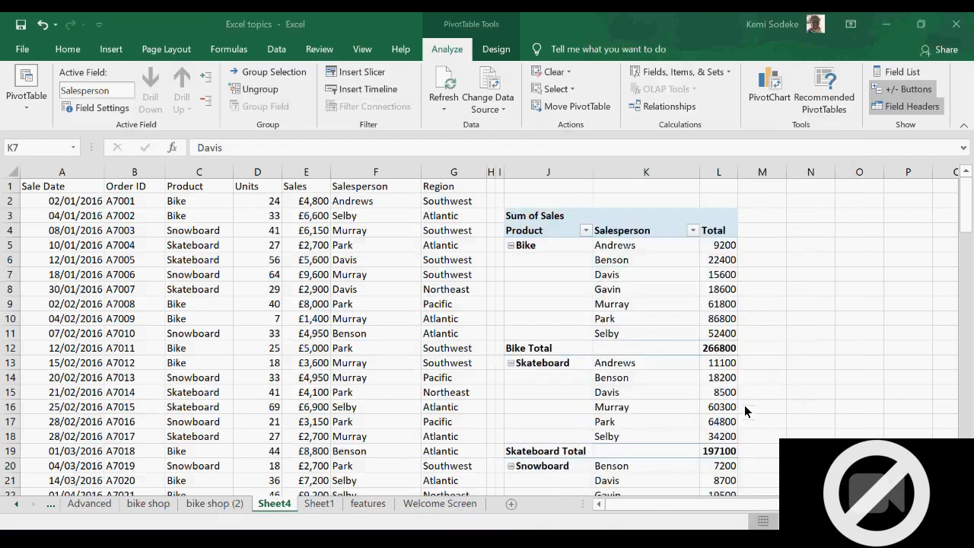
- Widen the PivotTable's Salesperson and Product columns slightly more
{"action": "left_click", "coordinate": [830, 367]}
{"action": "left_click_drag", "start_coordinate": [700, 172], "coordinate": [707, 172]}
{"action": "left_click_drag", "start_coordinate": [593, 172], "coordinate": [604, 172]}
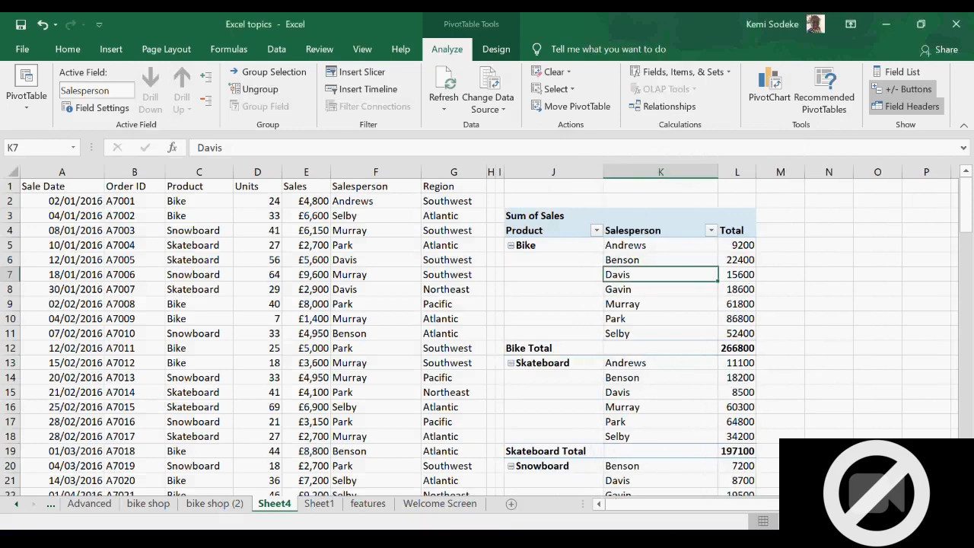
- Insert a Line PivotChart from the whole PivotTable and place it to the right of the table
{"action": "scroll", "coordinate": [487, 335], "scroll_direction": "right", "scroll_amount": 2}
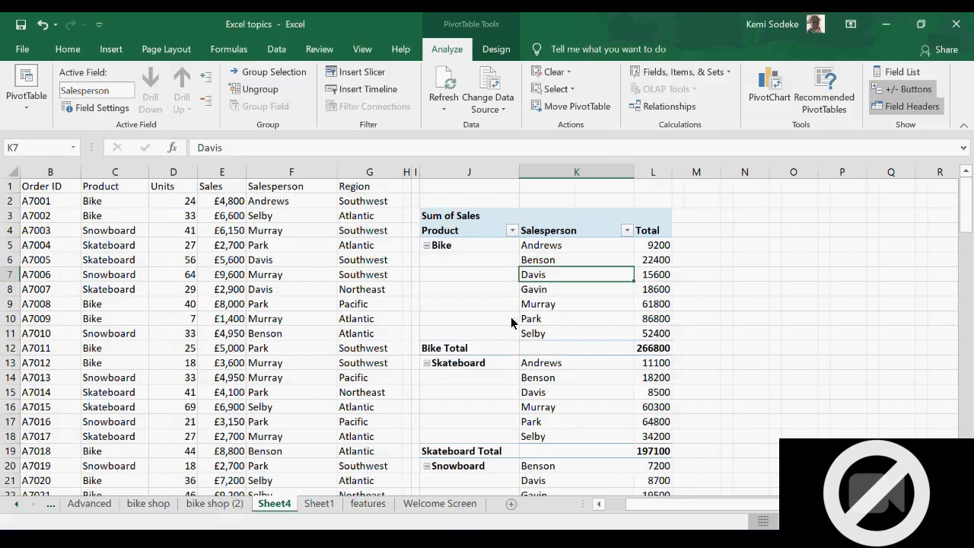
{"action": "left_click", "coordinate": [526, 333]}
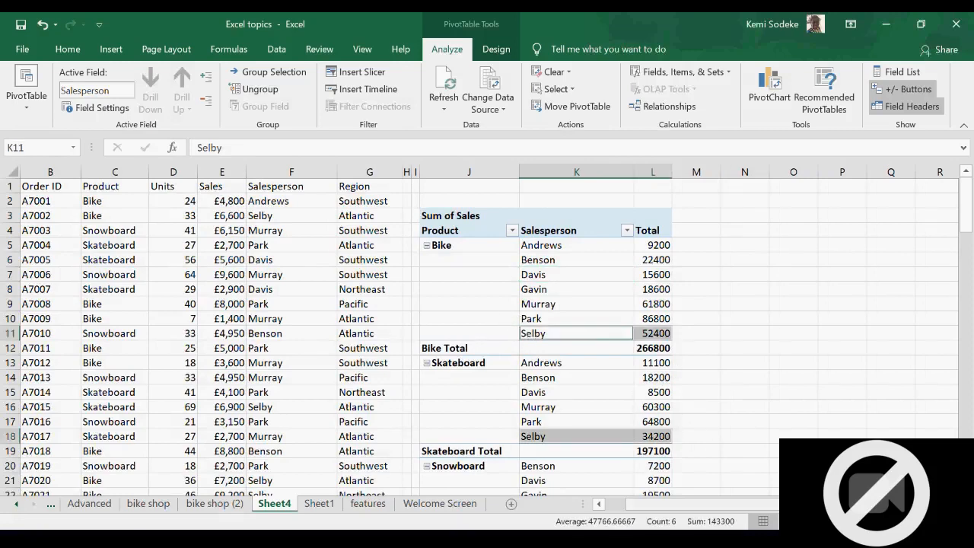
{"action": "scroll", "coordinate": [487, 335], "scroll_direction": "right", "scroll_amount": 1}
{"action": "scroll", "coordinate": [487, 335], "scroll_direction": "right", "scroll_amount": 2}
{"action": "left_click", "coordinate": [436, 289]}
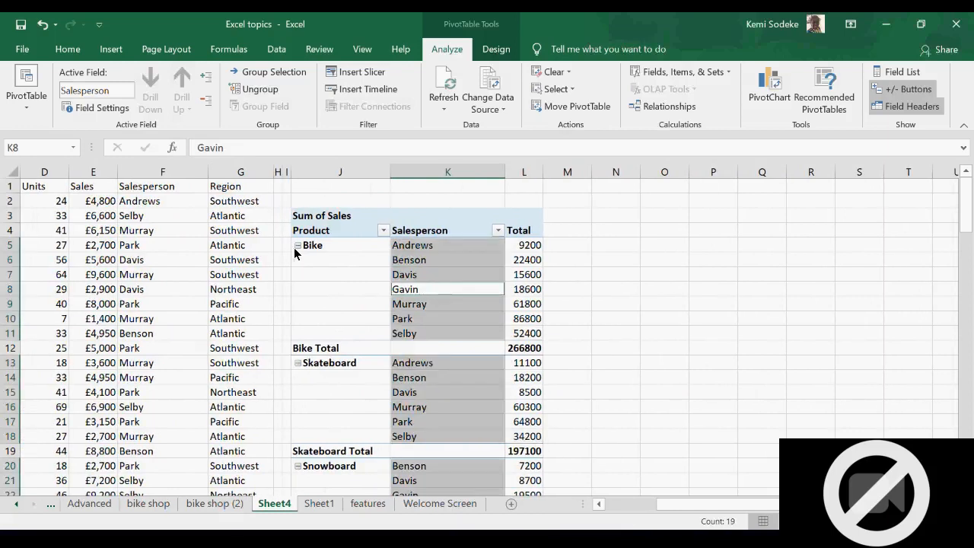
{"action": "left_click", "coordinate": [315, 217]}
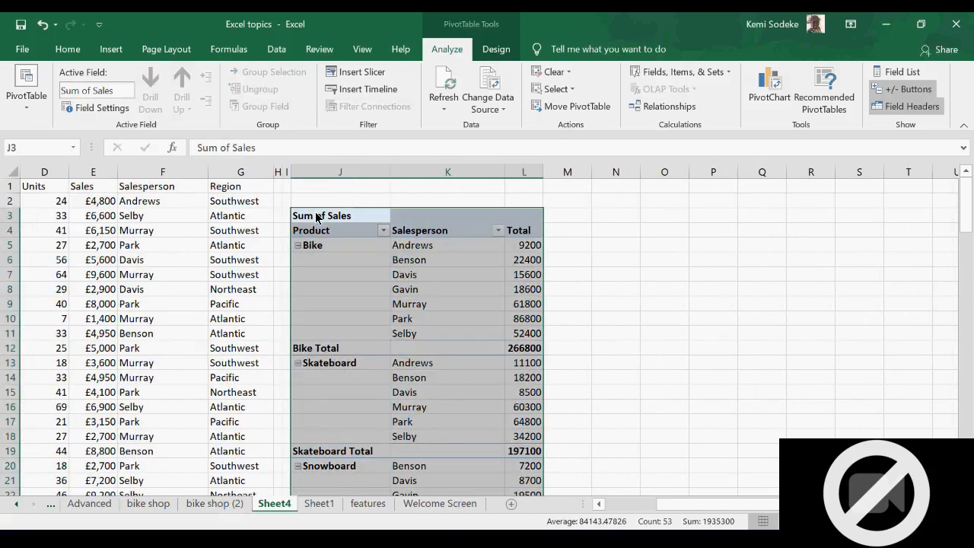
{"action": "left_click", "coordinate": [772, 82]}
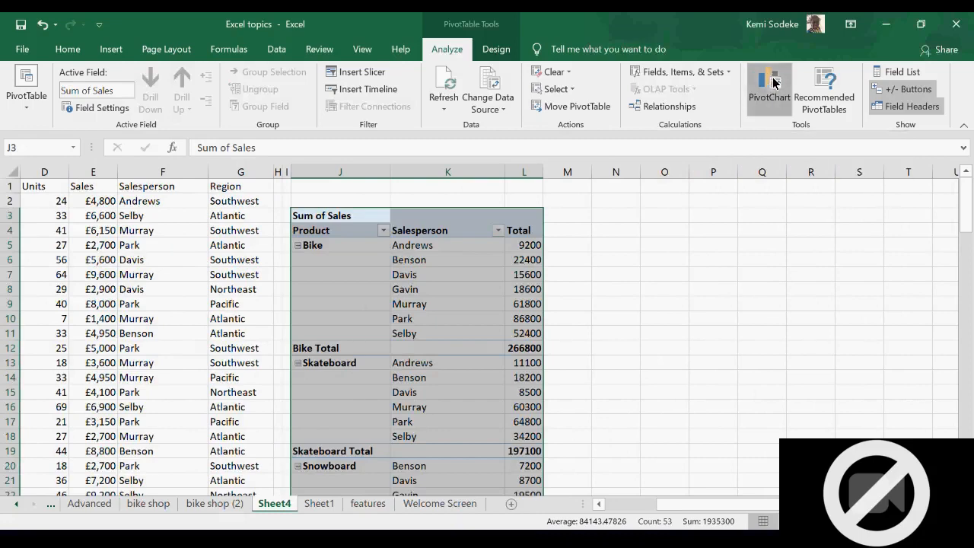
{"action": "mouse_move", "coordinate": [531, 244]}
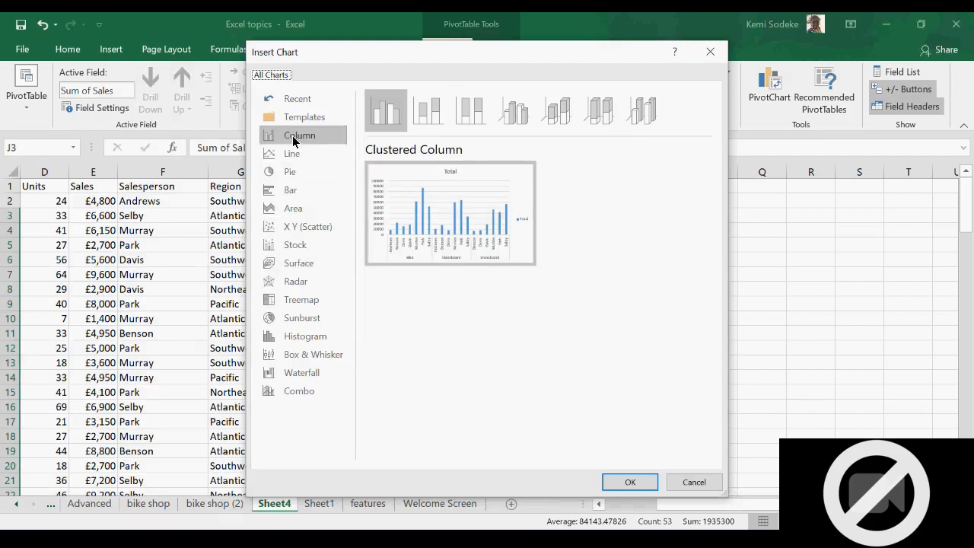
{"action": "left_click", "coordinate": [292, 156]}
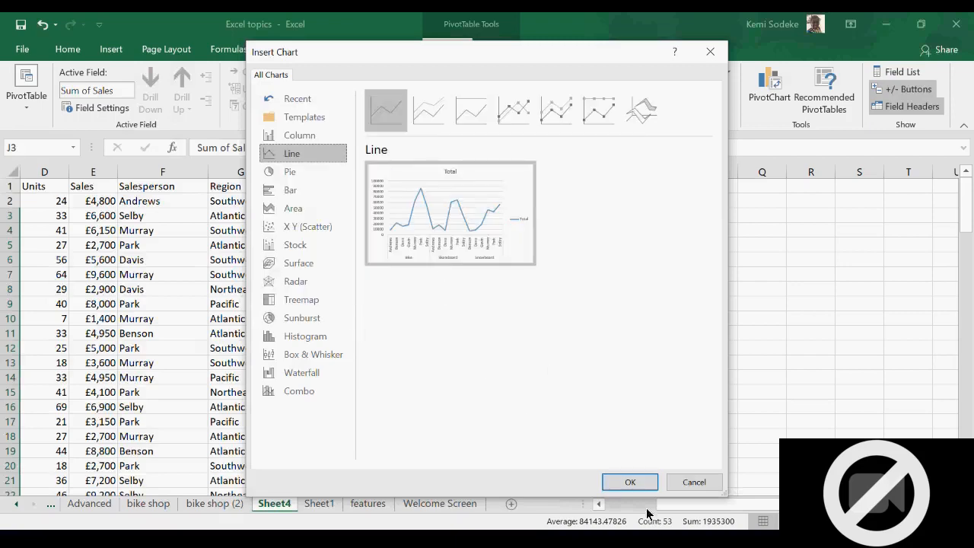
{"action": "left_click", "coordinate": [630, 482]}
{"action": "mouse_move", "coordinate": [455, 251]}
{"action": "left_mouse_down"}
{"action": "mouse_move", "coordinate": [708, 232]}
{"action": "mouse_move", "coordinate": [699, 238]}
{"action": "mouse_move", "coordinate": [681, 218]}
{"action": "left_mouse_up"}
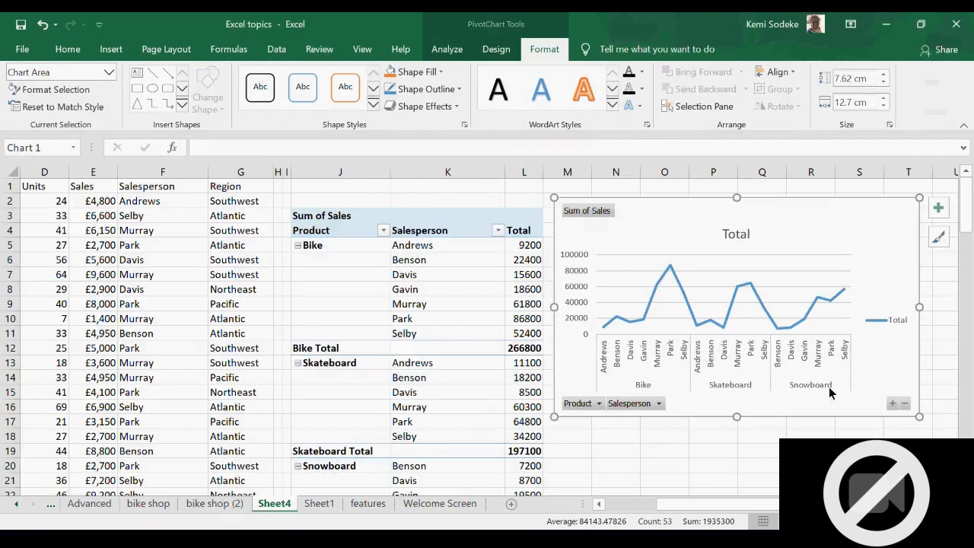
{"action": "left_click_drag", "start_coordinate": [658, 204], "coordinate": [690, 209]}
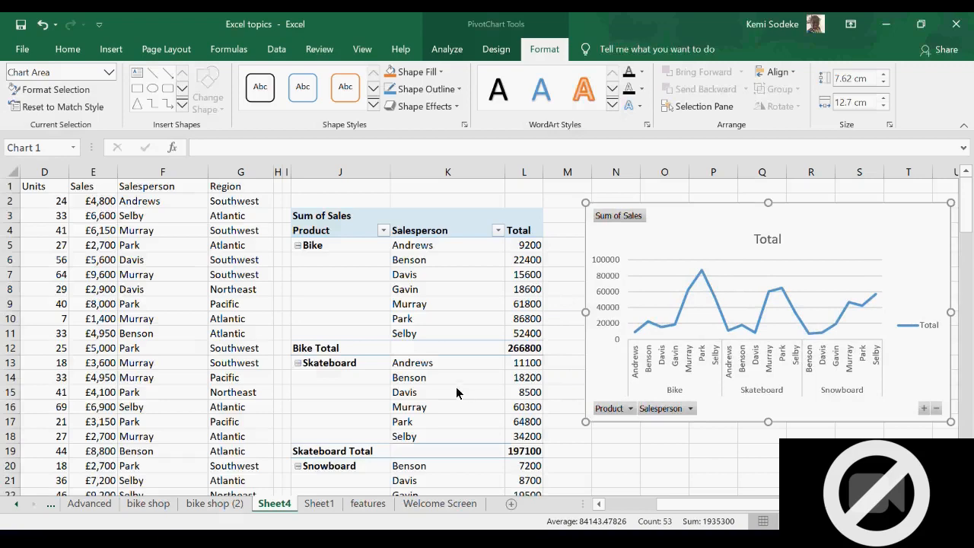
- Show the PivotTable field list and remove the Salesperson field from the PivotTable
{"action": "left_click", "coordinate": [394, 288]}
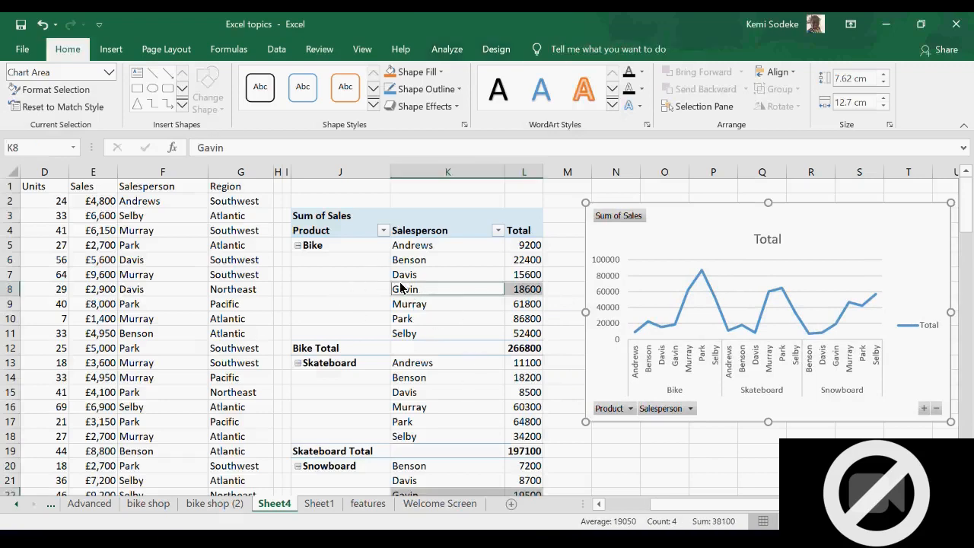
{"action": "left_click", "coordinate": [358, 275]}
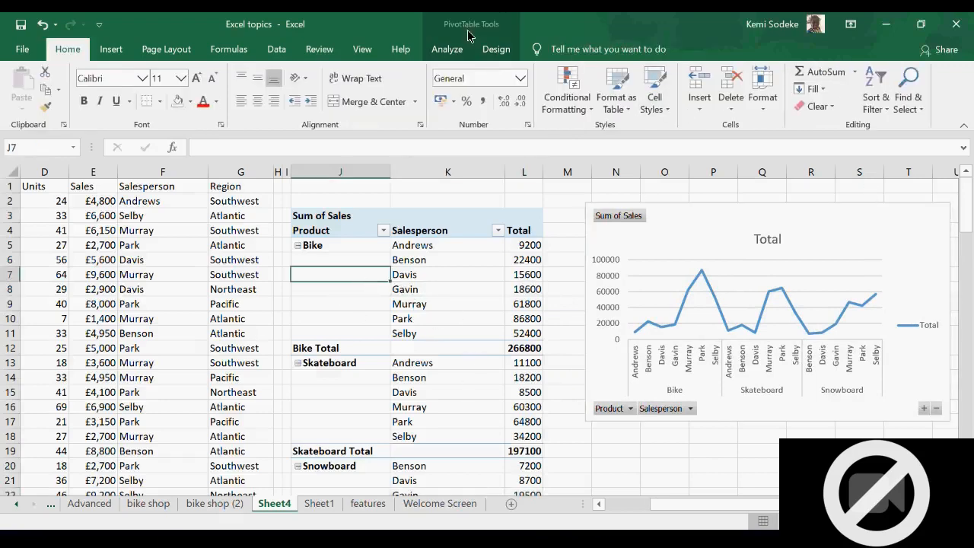
{"action": "left_click", "coordinate": [453, 48]}
{"action": "left_click", "coordinate": [897, 71]}
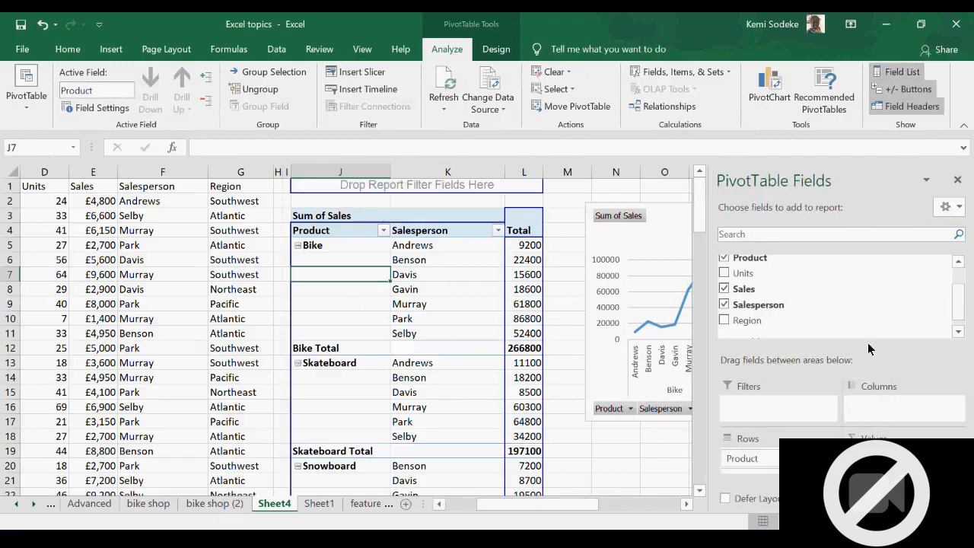
{"action": "left_click", "coordinate": [724, 305]}
{"action": "left_click", "coordinate": [388, 421]}
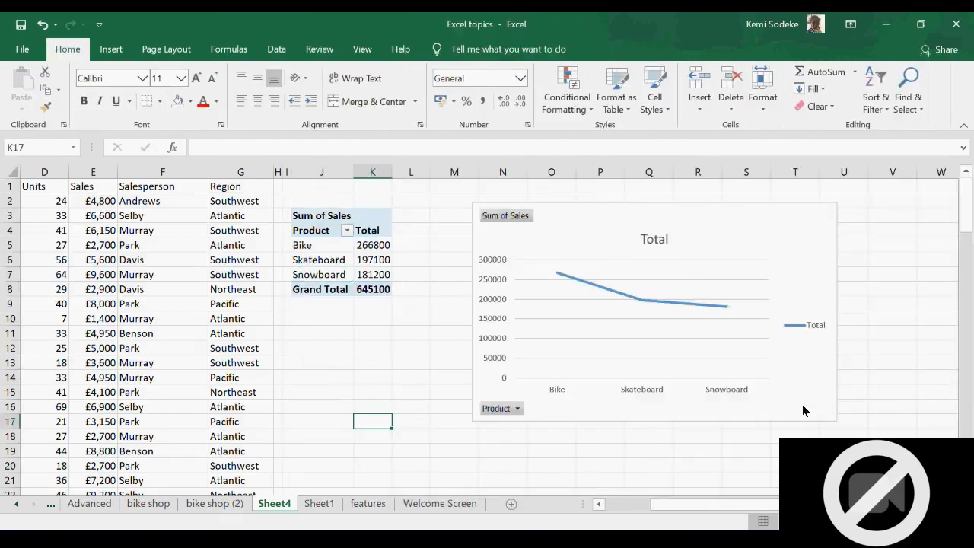
- Shift the PivotChart slightly upward, compare it with the PivotTable, and delete the chart
{"action": "left_click", "coordinate": [573, 218]}
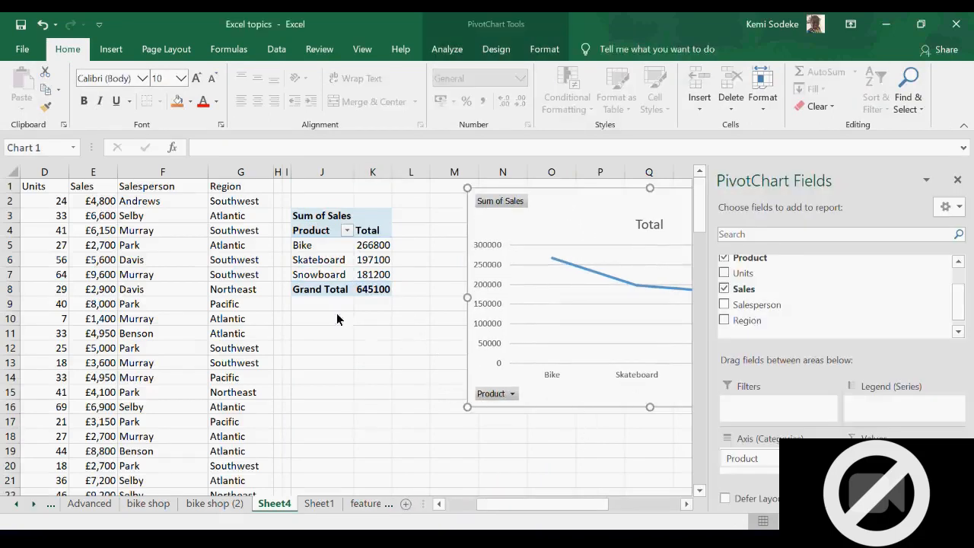
{"action": "left_click", "coordinate": [330, 259]}
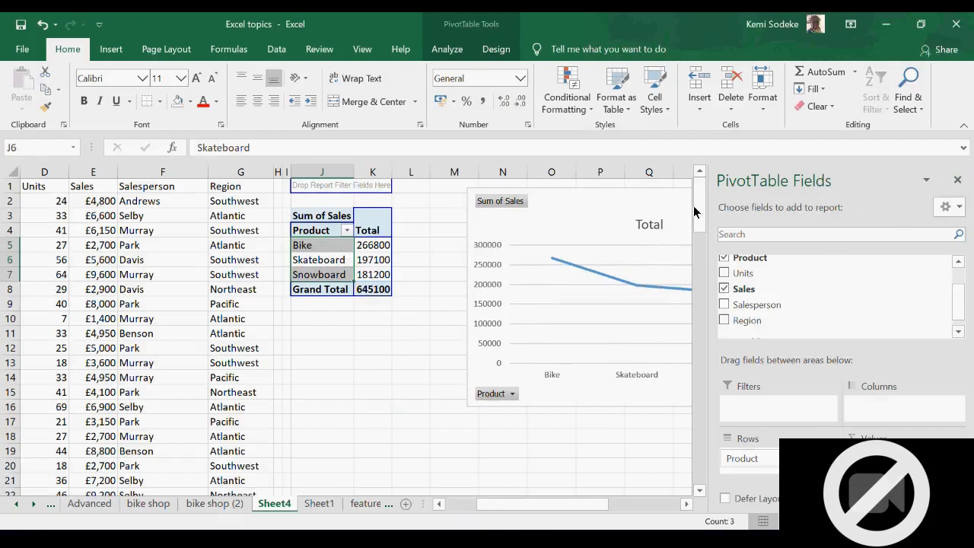
{"action": "left_click", "coordinate": [559, 210]}
{"action": "key", "text": "Delete"}
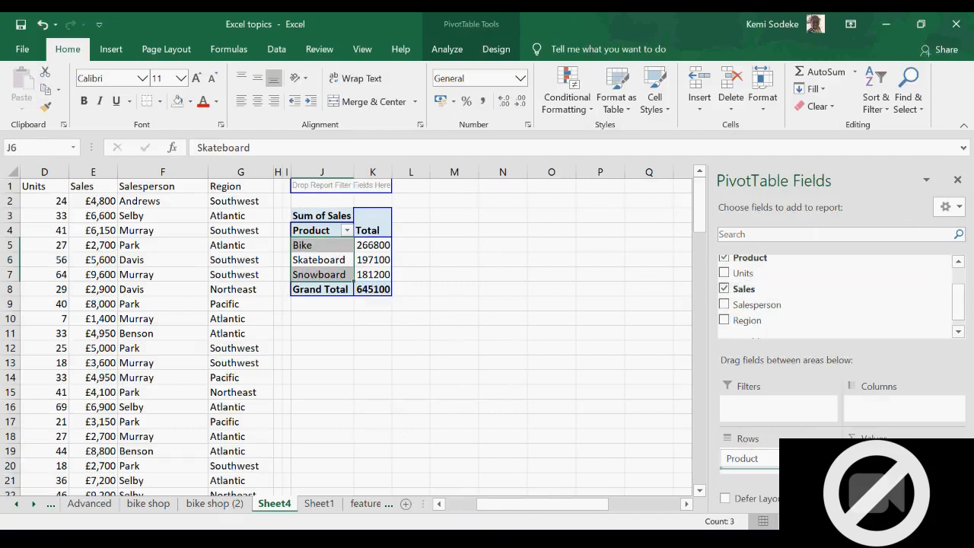
- Add the Salesperson field above Product in the PivotTable's rows and widen the Product and Salesperson columns
{"action": "left_click_drag", "start_coordinate": [784, 461], "coordinate": [746, 451]}
{"action": "left_click", "coordinate": [474, 320]}
{"action": "left_click_drag", "start_coordinate": [412, 173], "coordinate": [443, 174]}
{"action": "left_click_drag", "start_coordinate": [353, 173], "coordinate": [378, 177]}
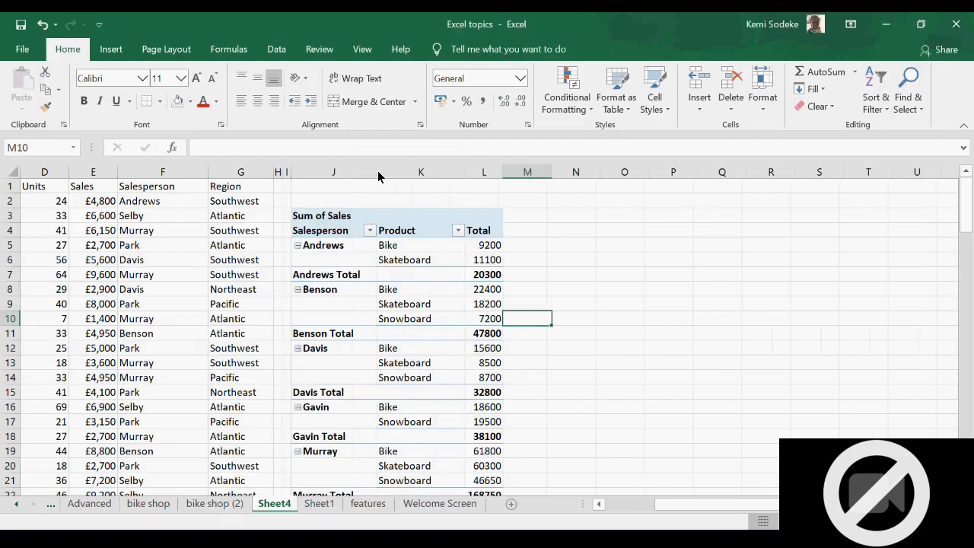
- Select a salesperson label in the PivotTable and hide the field list
{"action": "left_click", "coordinate": [455, 305]}
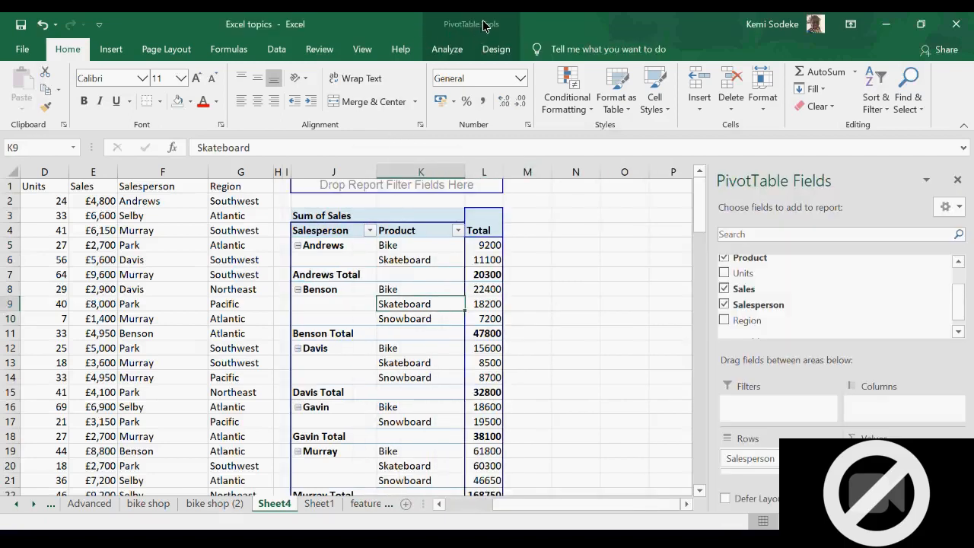
{"action": "left_click", "coordinate": [484, 25]}
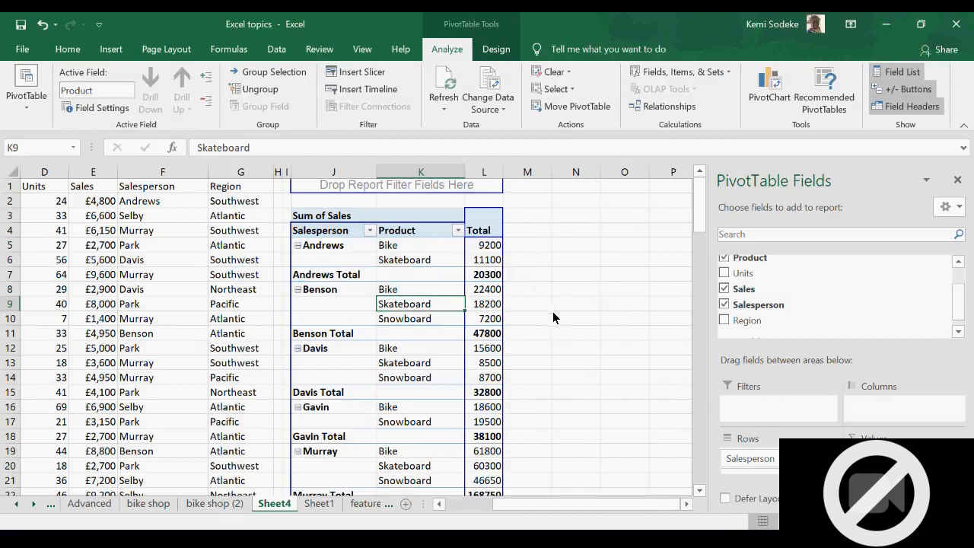
{"action": "left_click", "coordinate": [533, 276]}
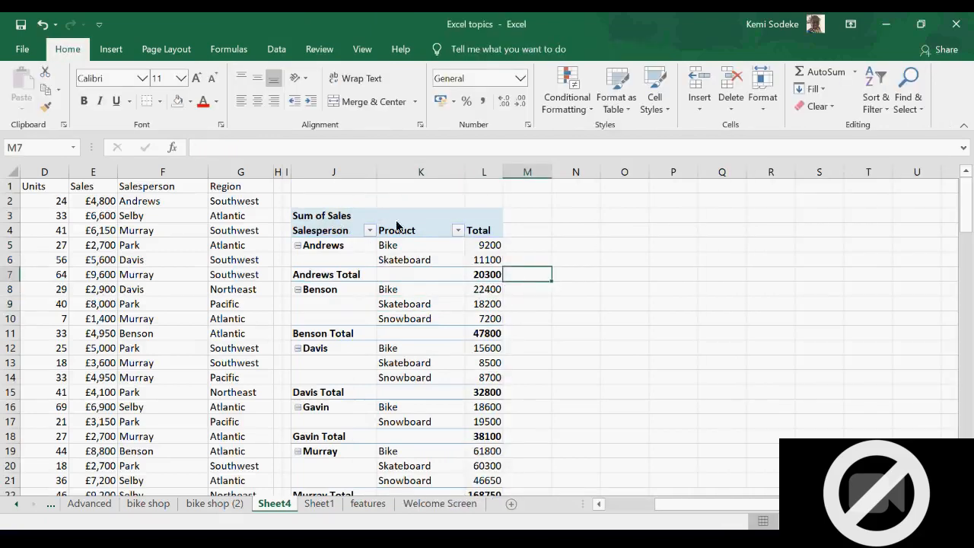
{"action": "left_click", "coordinate": [365, 290]}
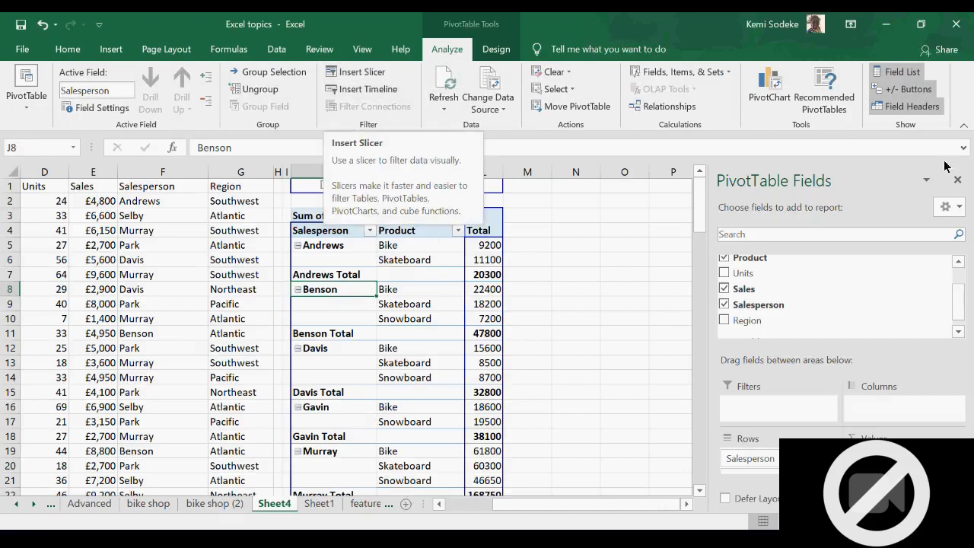
{"action": "left_click", "coordinate": [958, 179]}
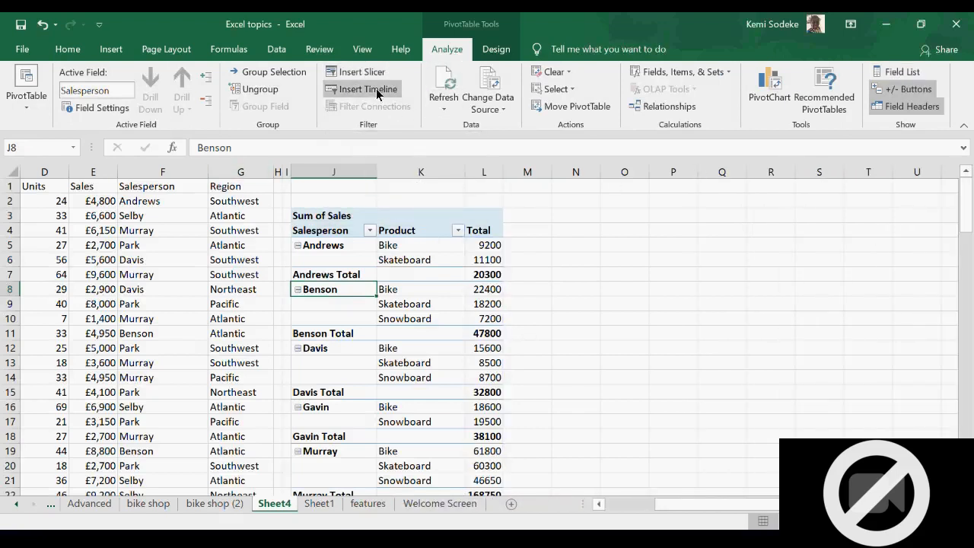
- Insert slicers for Sale Date, Order ID, Product, Units, Sales, Salesperson and Region
{"action": "left_click", "coordinate": [360, 73]}
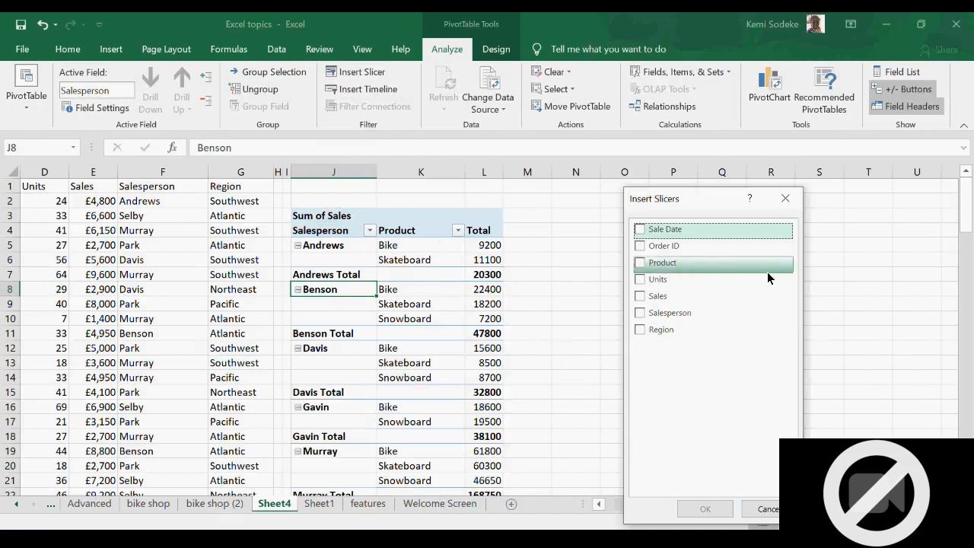
{"action": "left_click", "coordinate": [639, 229]}
{"action": "left_click", "coordinate": [639, 246]}
{"action": "left_click", "coordinate": [639, 263]}
{"action": "left_click", "coordinate": [639, 279]}
{"action": "left_click", "coordinate": [639, 296]}
{"action": "left_click", "coordinate": [639, 313]}
{"action": "left_click", "coordinate": [640, 330]}
{"action": "left_click", "coordinate": [703, 511]}
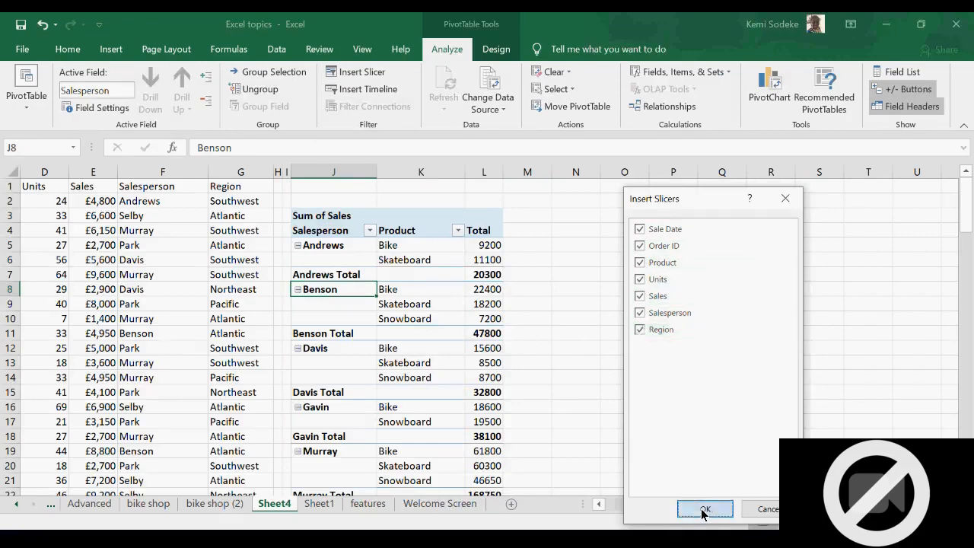
- Filter the PivotTable to Atlantic with the Region slicer, and delete that slicer after moving it aside
{"action": "left_click", "coordinate": [540, 455]}
{"action": "left_click_drag", "start_coordinate": [562, 427], "coordinate": [583, 409]}
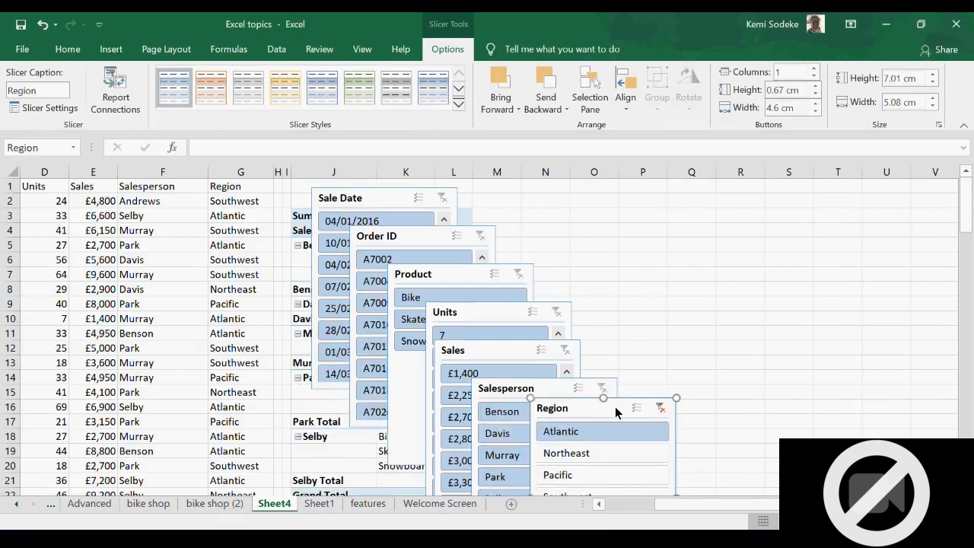
{"action": "key", "text": "Delete"}
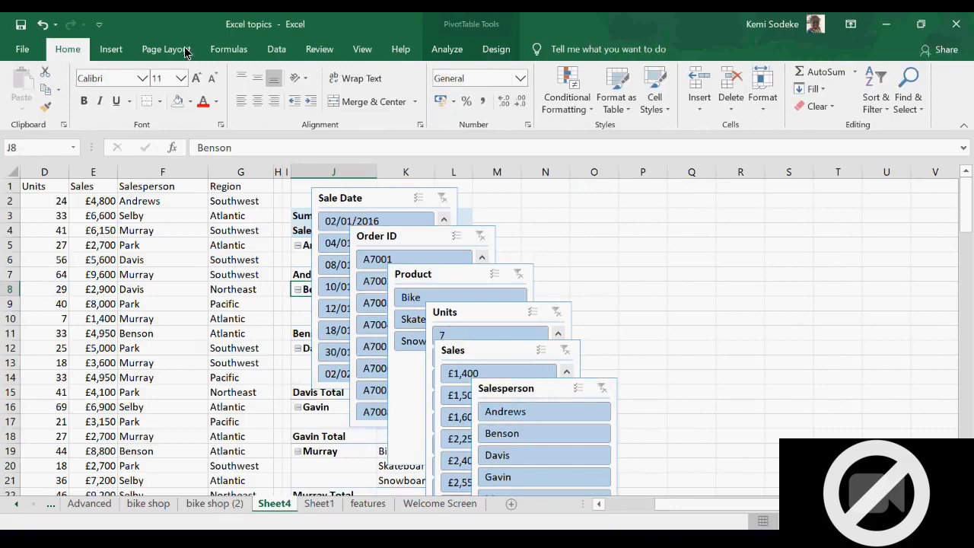
- Undo the Region slicer's deletion and Atlantic filter, and the insertion of all the slicers
{"action": "left_click", "coordinate": [41, 25]}
{"action": "left_click", "coordinate": [42, 25]}
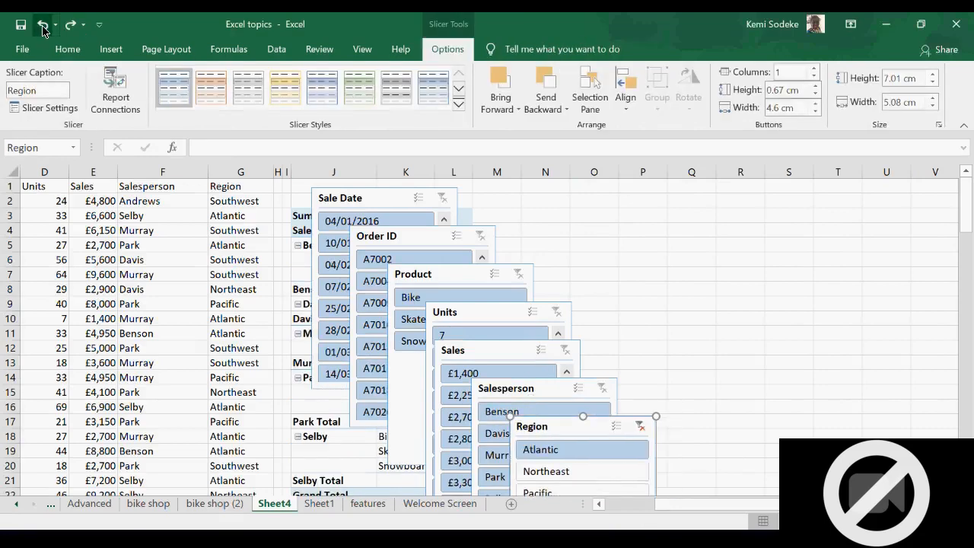
{"action": "left_click", "coordinate": [42, 26]}
{"action": "left_click", "coordinate": [42, 25]}
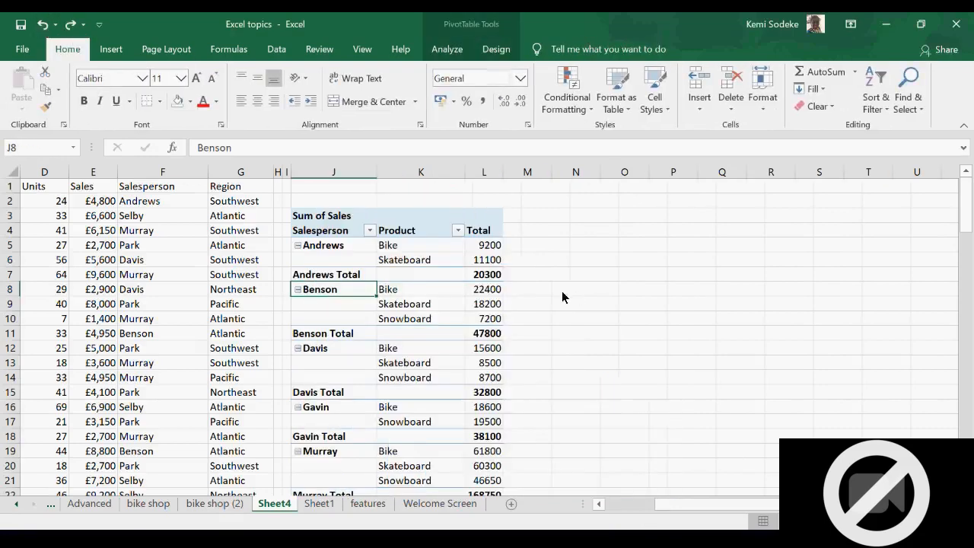
- Insert only a Salesperson slicer for the PivotTable and place it beside the table
{"action": "left_click", "coordinate": [427, 306]}
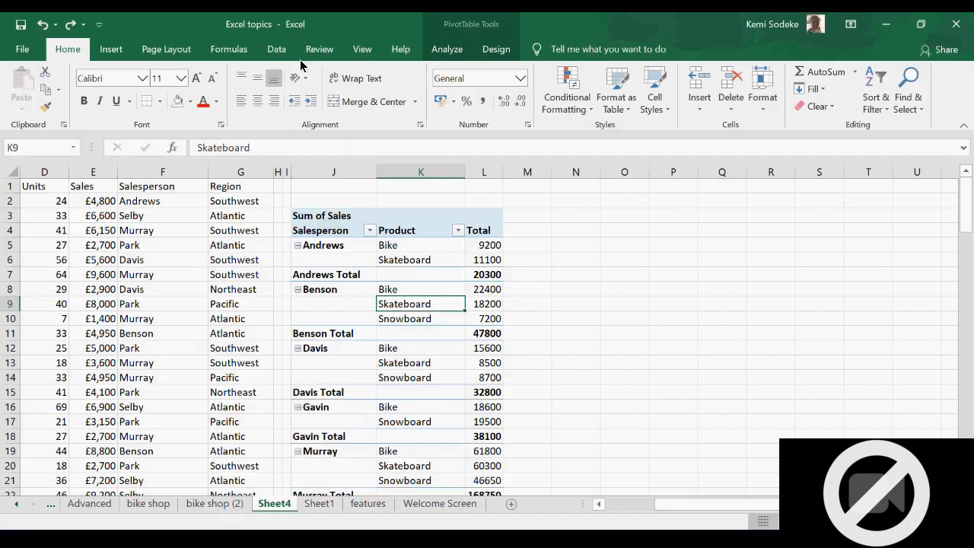
{"action": "left_click", "coordinate": [480, 29]}
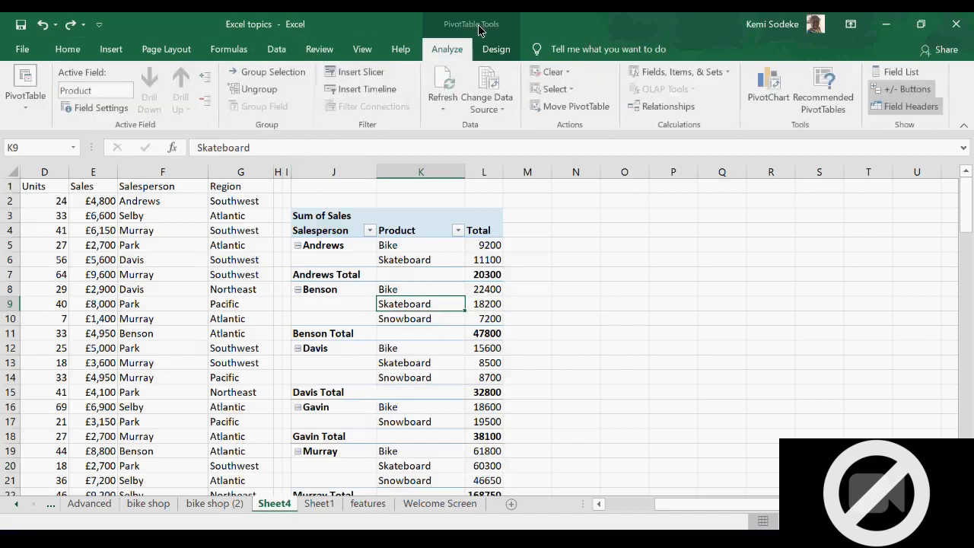
{"action": "left_click", "coordinate": [362, 72]}
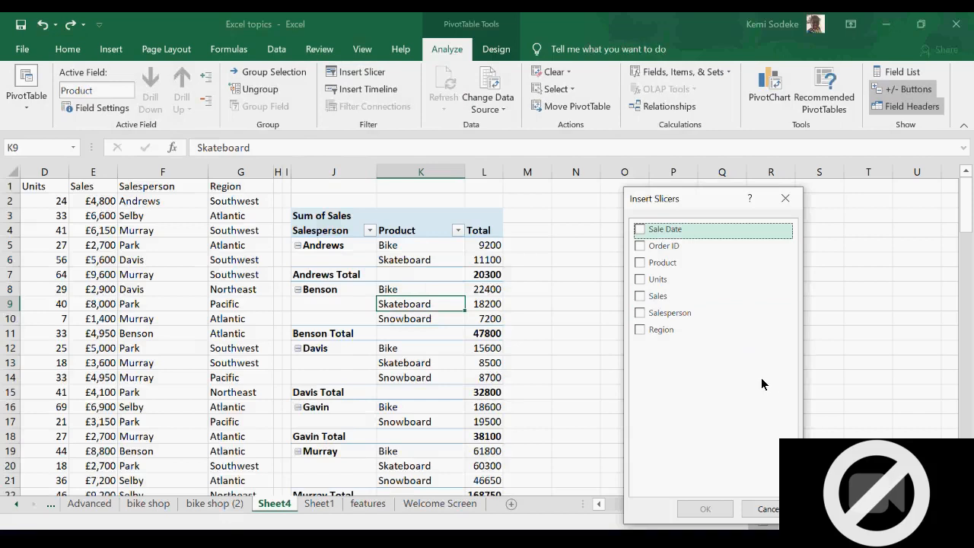
{"action": "left_click", "coordinate": [668, 313]}
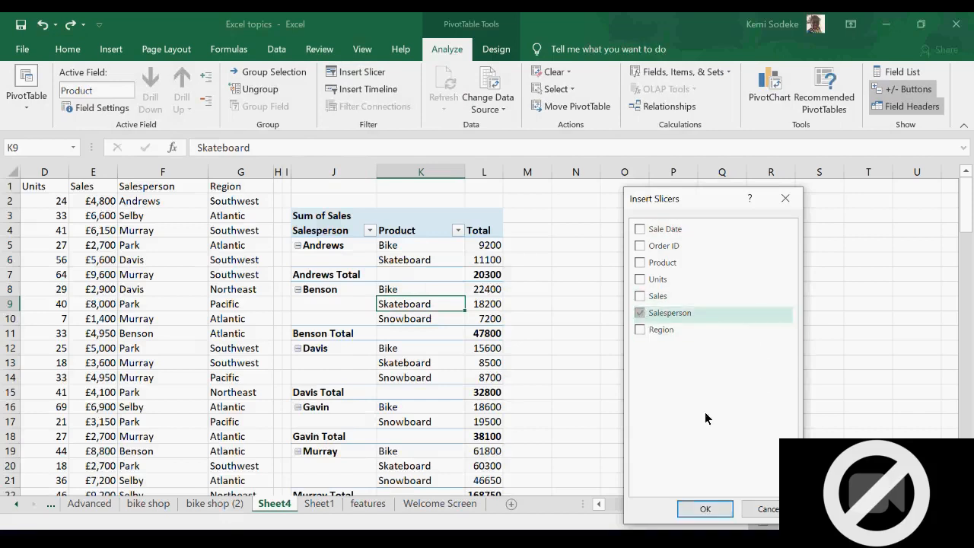
{"action": "left_click", "coordinate": [706, 509]}
{"action": "left_click_drag", "start_coordinate": [487, 251], "coordinate": [571, 238]}
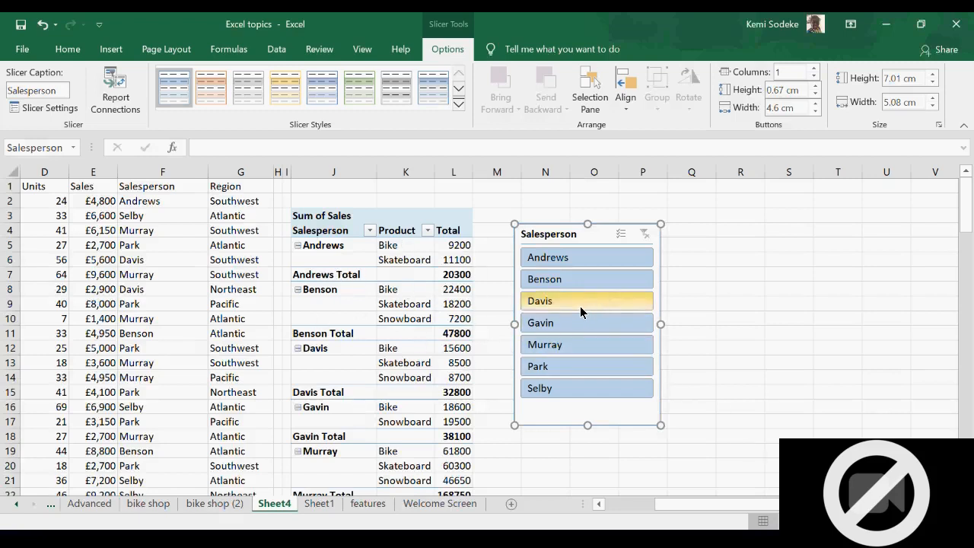
- Enable multi-select in the Salesperson slicer and deselect every salesperson except the first one listed
{"action": "left_click", "coordinate": [620, 235]}
{"action": "right_click", "coordinate": [648, 242]}
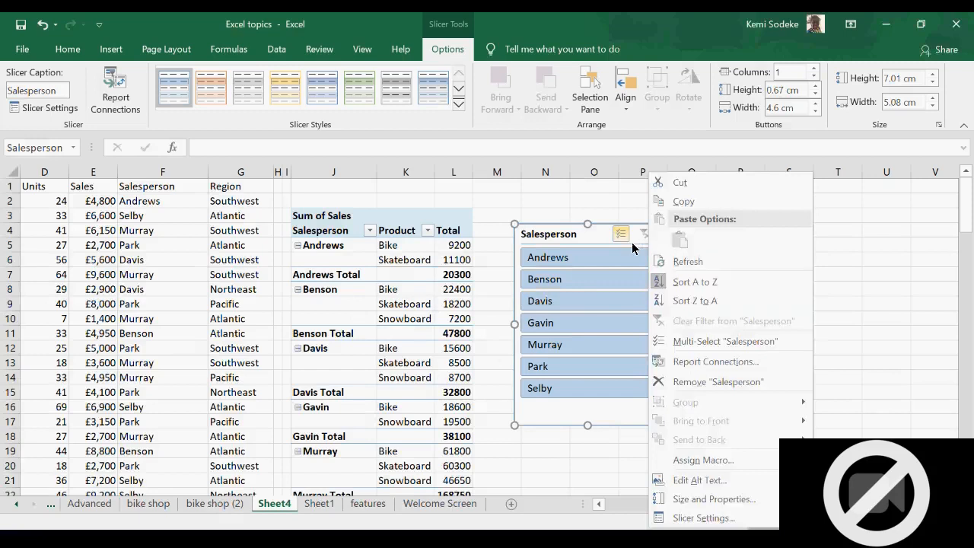
{"action": "key", "text": "Escape"}
{"action": "left_click", "coordinate": [609, 277]}
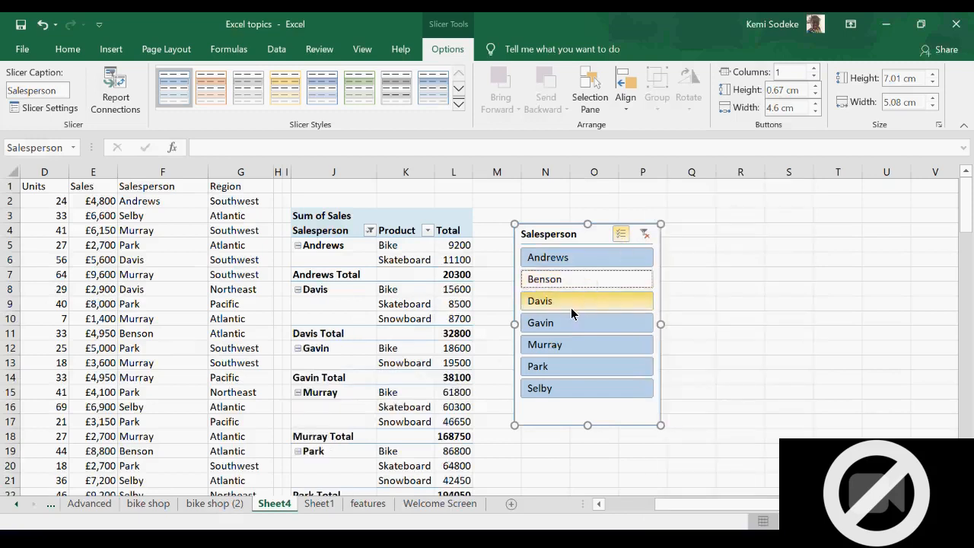
{"action": "left_click", "coordinate": [571, 302]}
{"action": "left_click", "coordinate": [568, 325]}
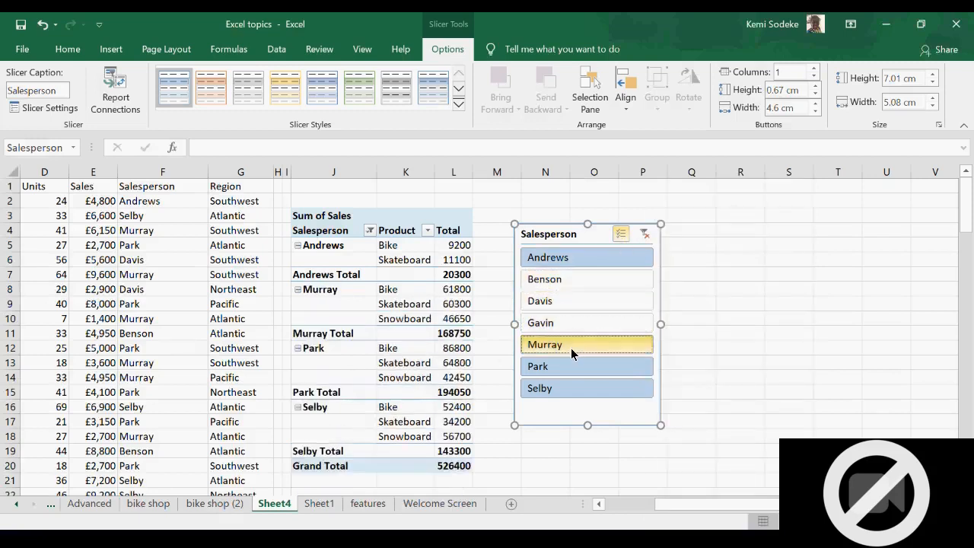
{"action": "left_click", "coordinate": [572, 346]}
{"action": "left_click", "coordinate": [569, 366]}
{"action": "left_click", "coordinate": [582, 390]}
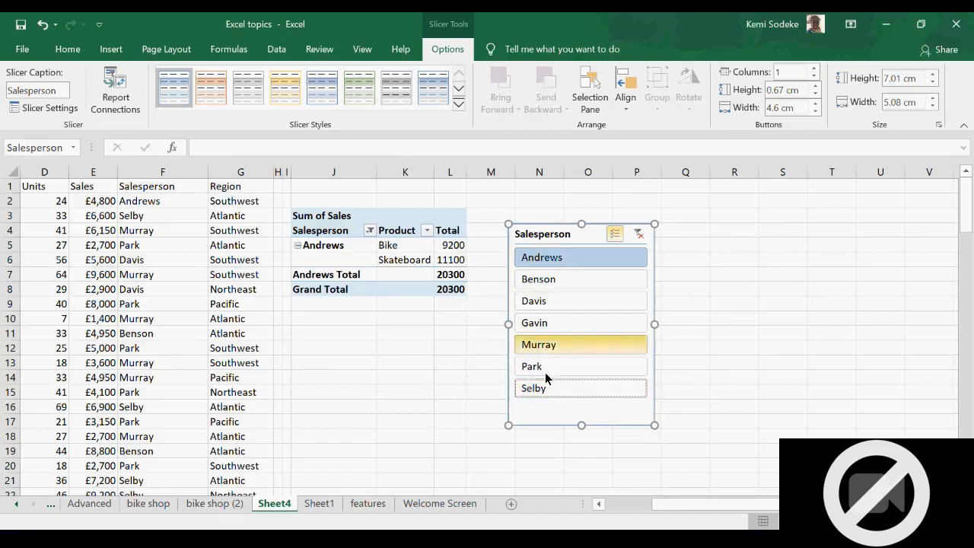
- Move the Salesperson slicer slightly higher and add the fourth and sixth listed salespeople to its selection
{"action": "left_click_drag", "start_coordinate": [566, 234], "coordinate": [585, 208]}
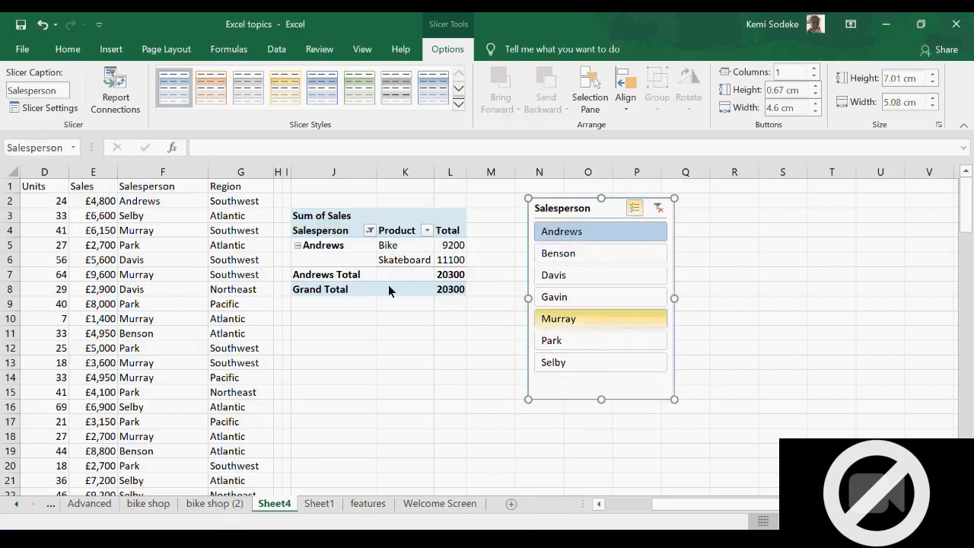
{"action": "left_click", "coordinate": [581, 306]}
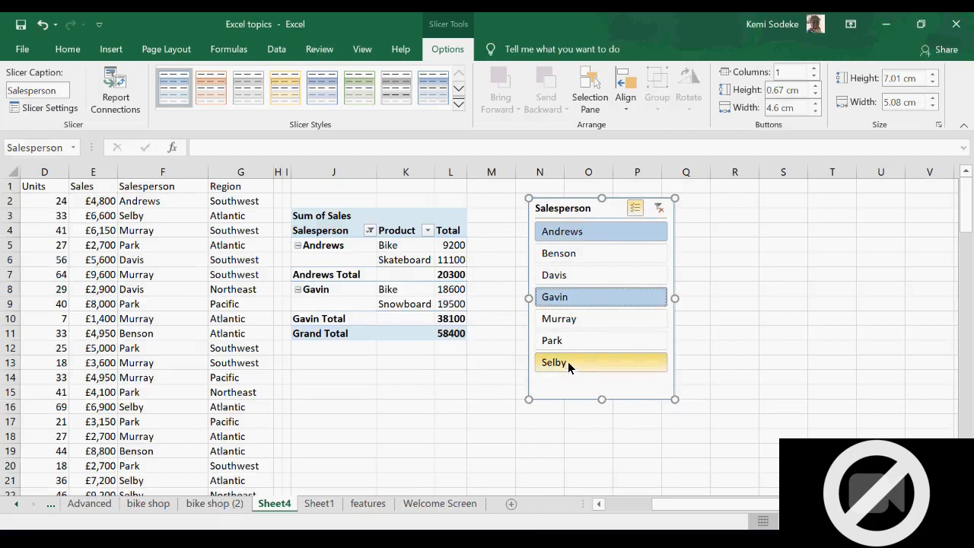
{"action": "left_click", "coordinate": [571, 340]}
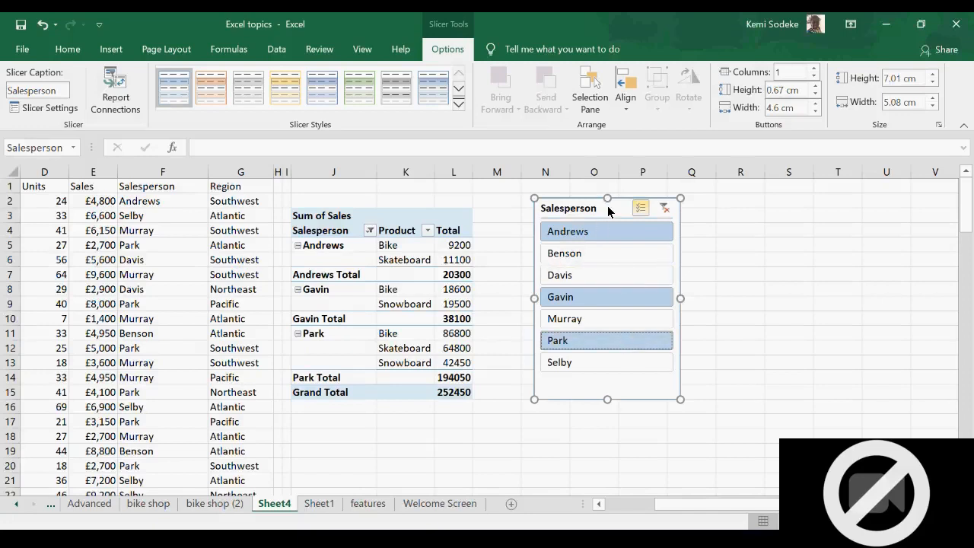
- In the PivotTable's Salesperson filter, exclude the first listed salesperson and include the second, third and fifth
{"action": "left_click", "coordinate": [369, 230]}
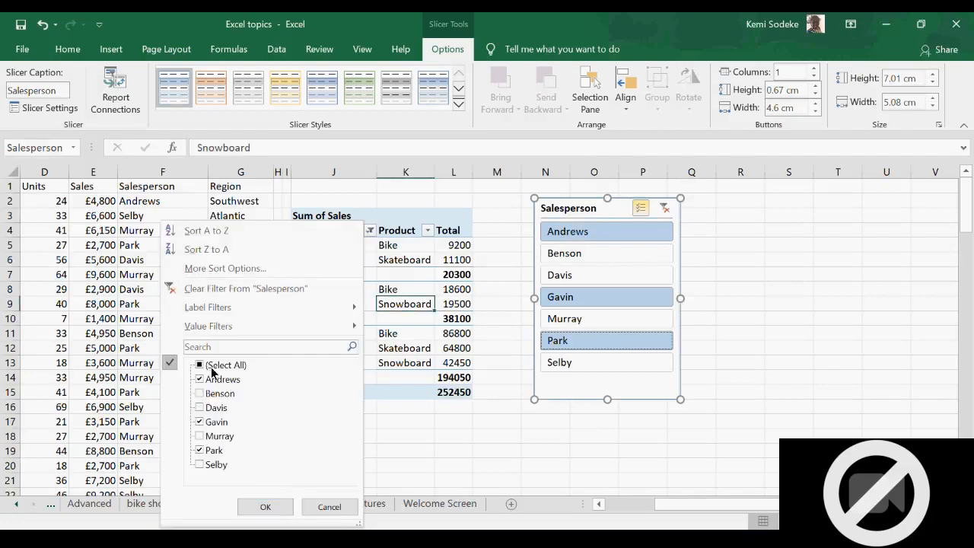
{"action": "left_click", "coordinate": [200, 394]}
{"action": "left_click", "coordinate": [199, 407]}
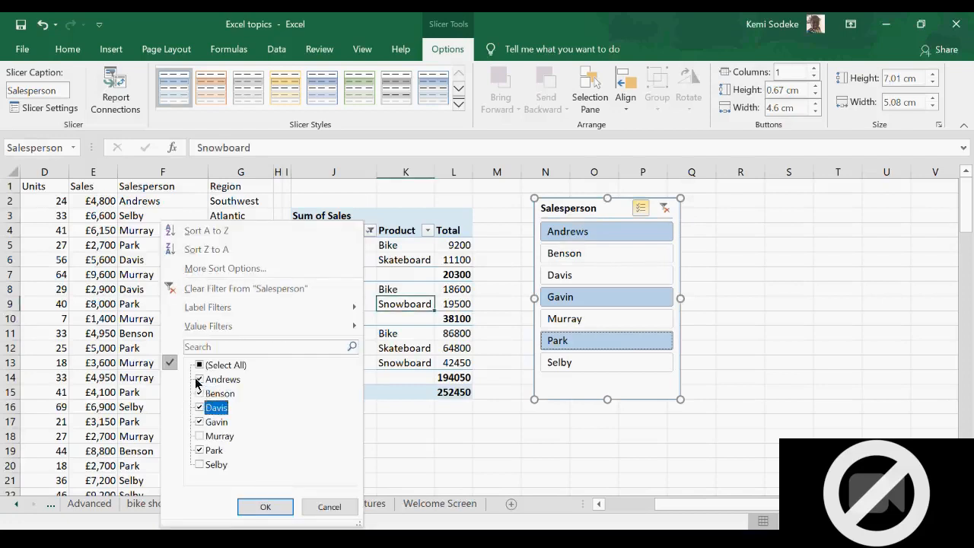
{"action": "left_click", "coordinate": [199, 379]}
{"action": "left_click", "coordinate": [201, 438]}
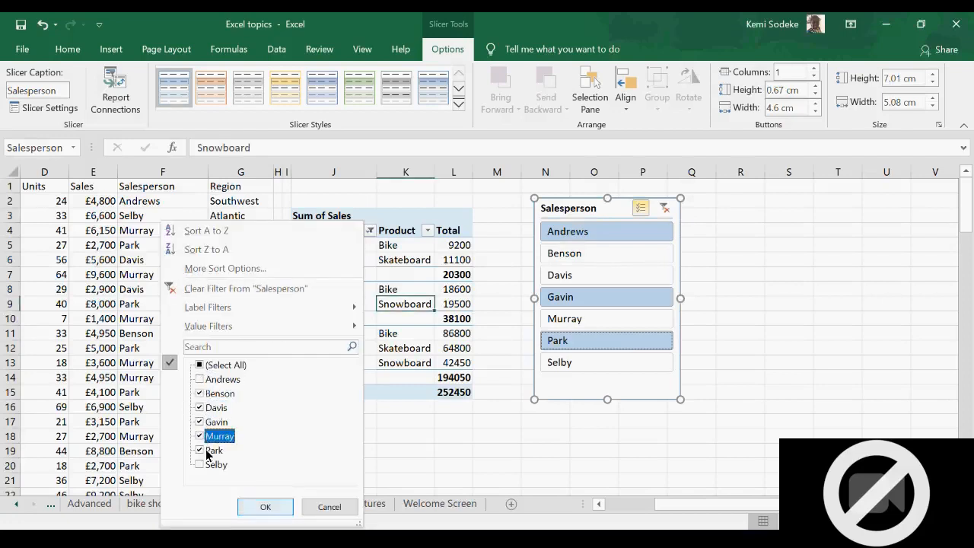
{"action": "left_click", "coordinate": [265, 507]}
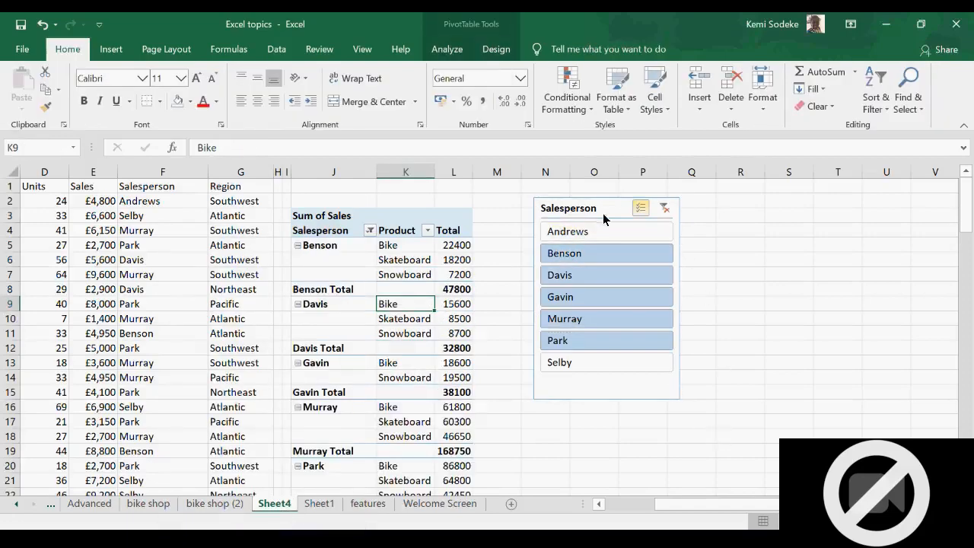
- Clear the Salesperson slicer's filter and delete the slicer after repositioning it
{"action": "left_click_drag", "start_coordinate": [594, 207], "coordinate": [628, 213]}
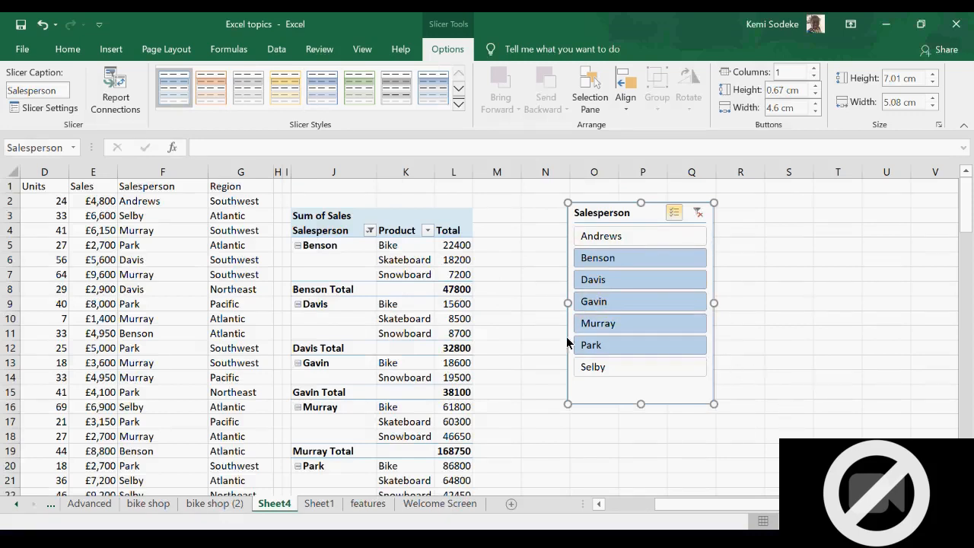
{"action": "left_click", "coordinate": [699, 214]}
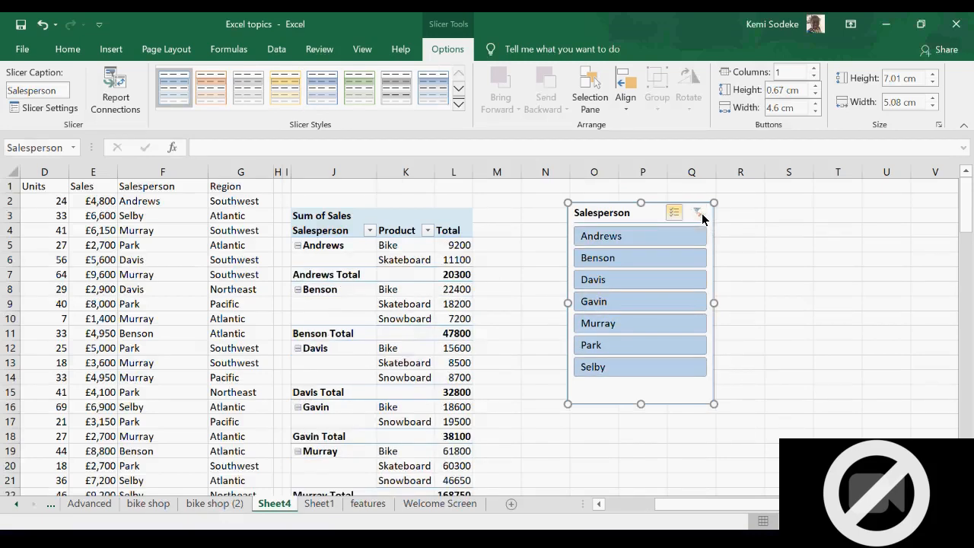
{"action": "left_click", "coordinate": [533, 278]}
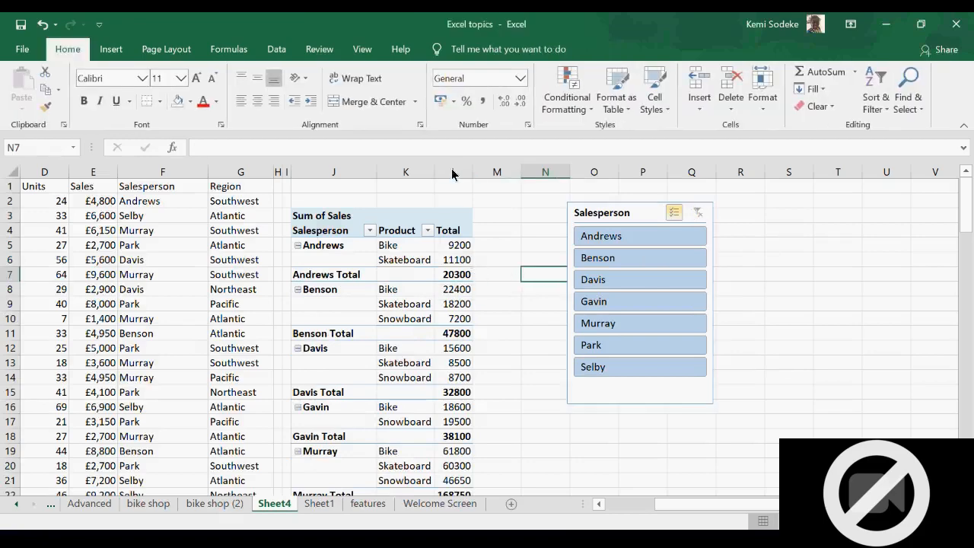
{"action": "left_click", "coordinate": [689, 209]}
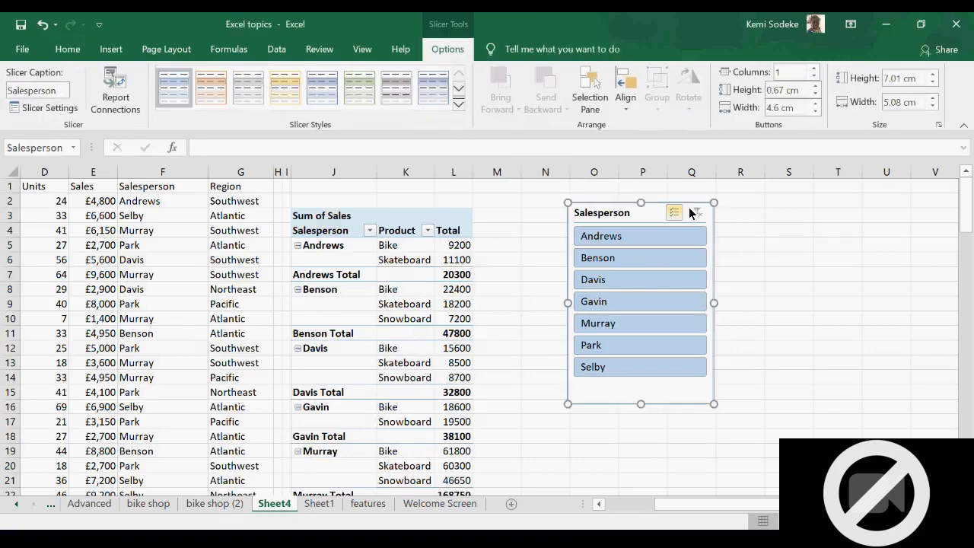
{"action": "left_click_drag", "start_coordinate": [648, 212], "coordinate": [593, 200]}
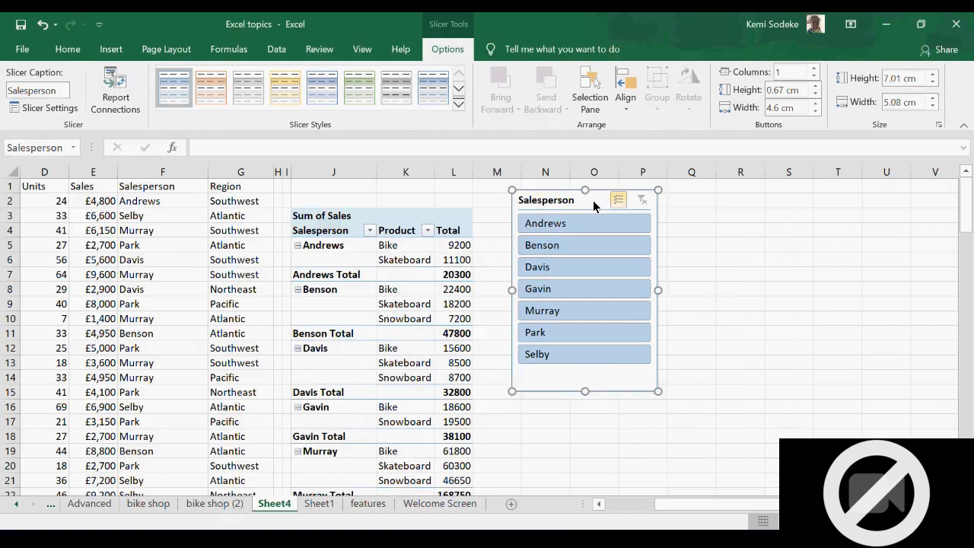
{"action": "key", "text": "Delete"}
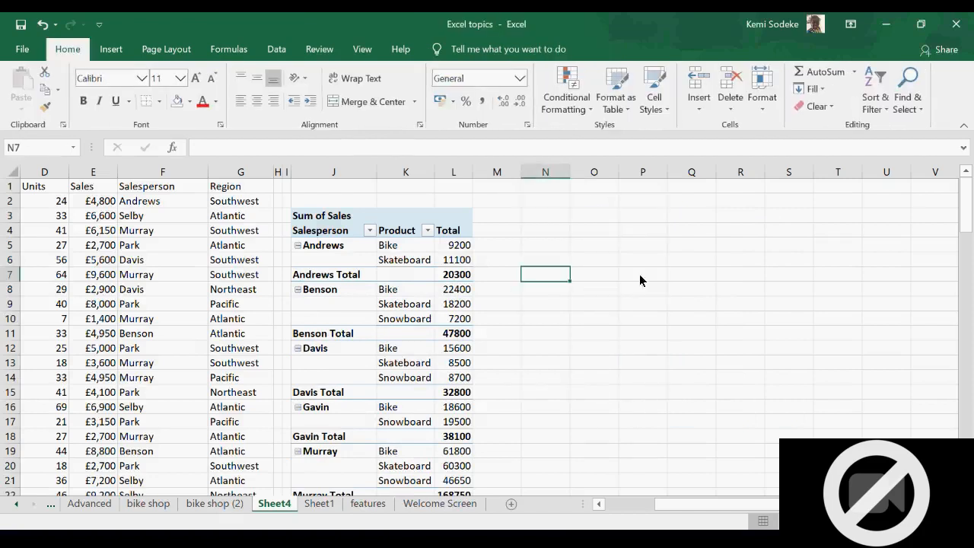
- Widen the PivotTable's Salesperson, Product and Total columns
{"action": "left_click", "coordinate": [576, 374]}
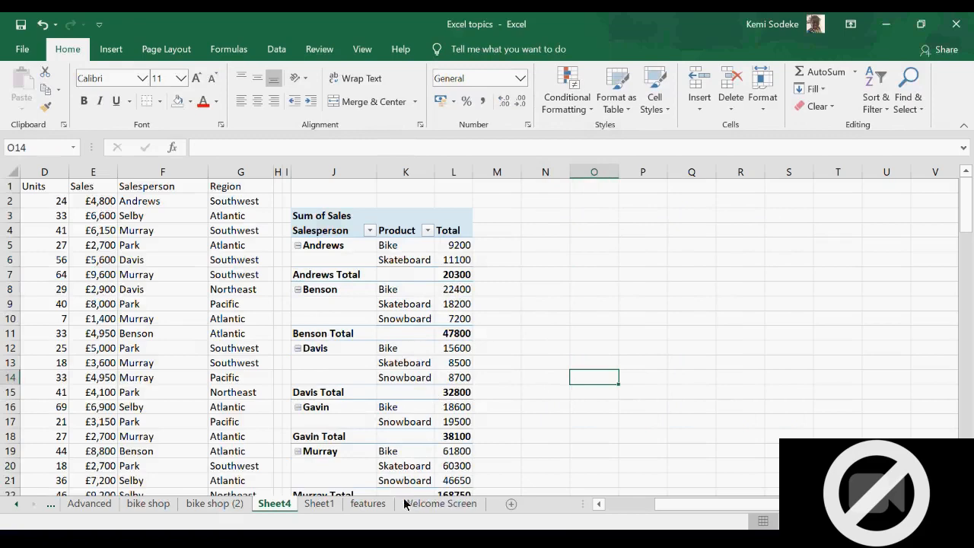
{"action": "scroll", "coordinate": [414, 300], "scroll_direction": "down", "scroll_amount": 5}
{"action": "scroll", "coordinate": [414, 301], "scroll_direction": "up", "scroll_amount": 4}
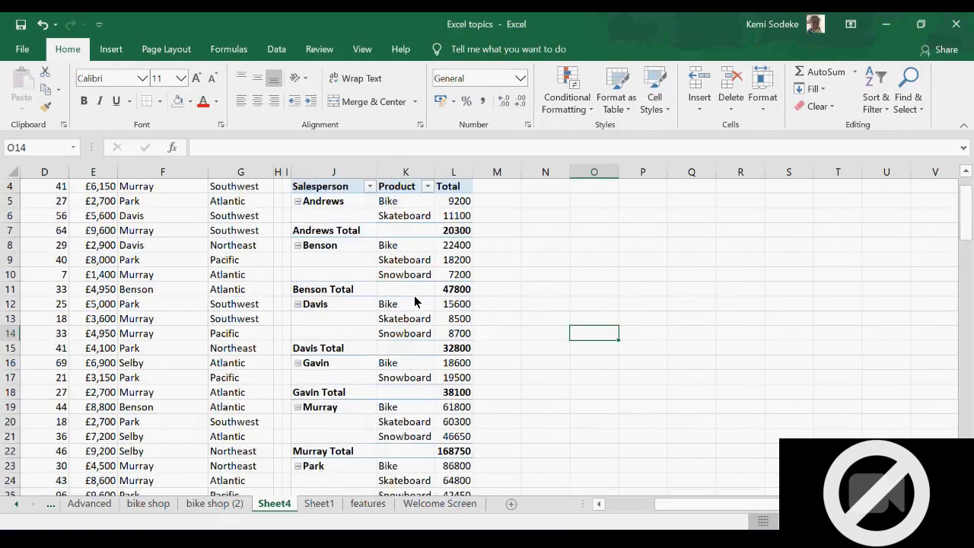
{"action": "scroll", "coordinate": [376, 346], "scroll_direction": "down", "scroll_amount": 3}
{"action": "scroll", "coordinate": [389, 362], "scroll_direction": "up", "scroll_amount": 4}
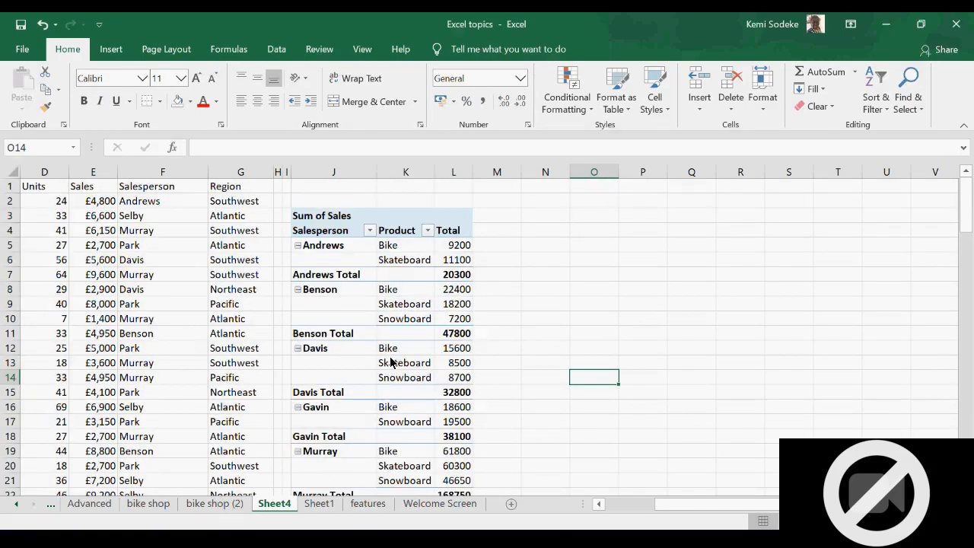
{"action": "left_click_drag", "start_coordinate": [436, 173], "coordinate": [516, 174]}
{"action": "left_click_drag", "start_coordinate": [376, 174], "coordinate": [429, 185]}
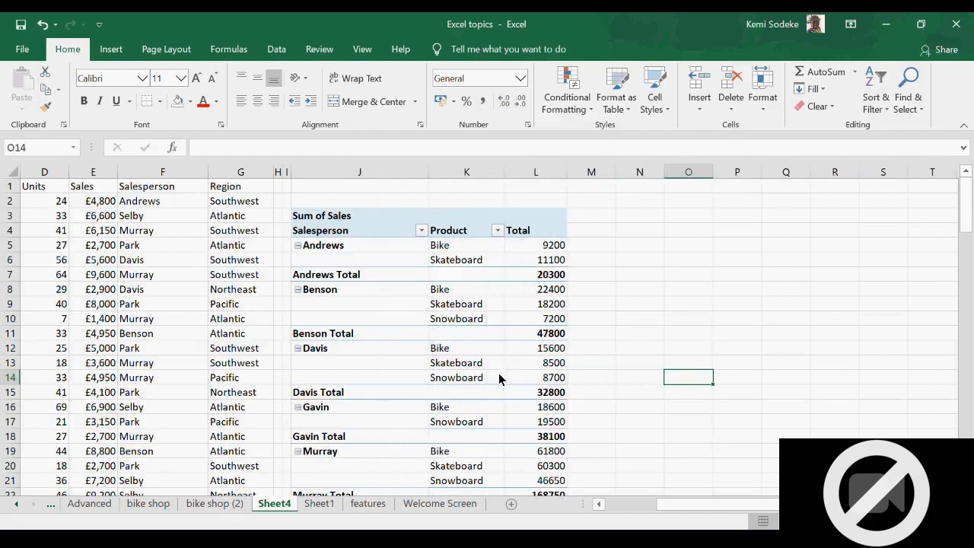
- Copy the whole Sum of Sales PivotTable and paste the duplicate at cell O3
{"action": "left_click", "coordinate": [310, 219]}
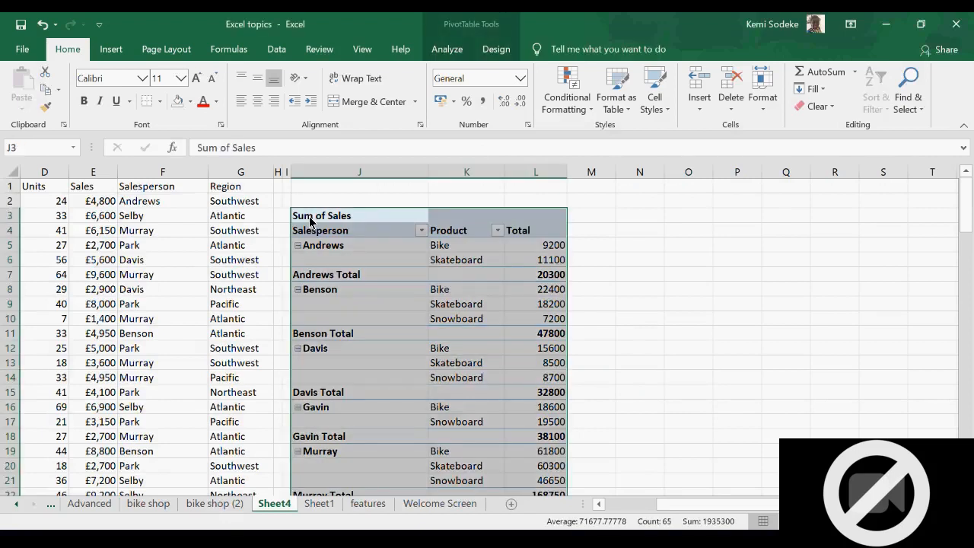
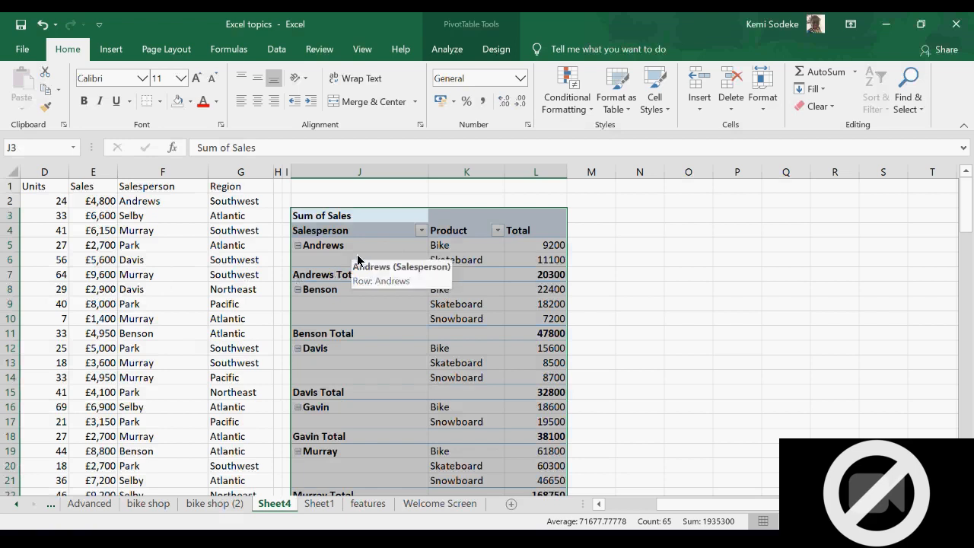
{"action": "key", "text": "ctrl+c"}
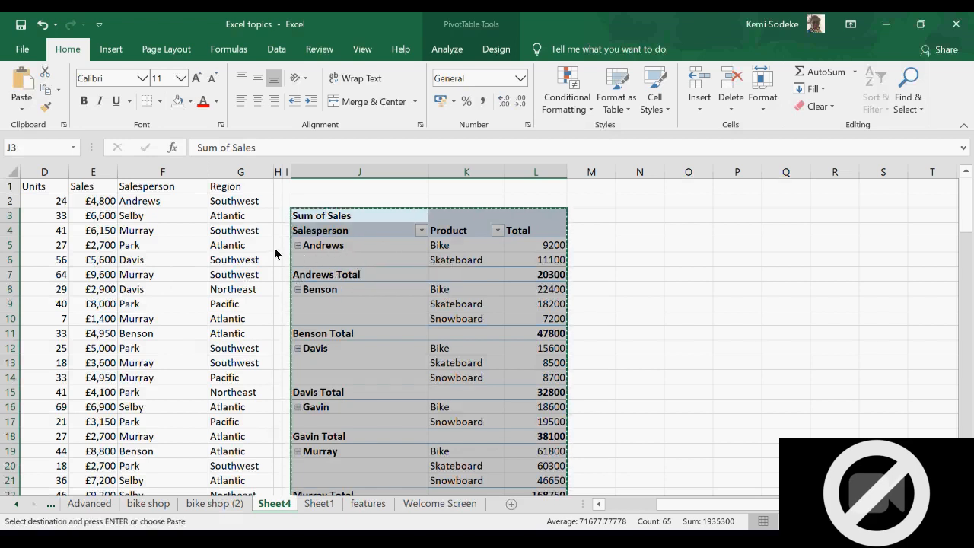
{"action": "left_click", "coordinate": [693, 216]}
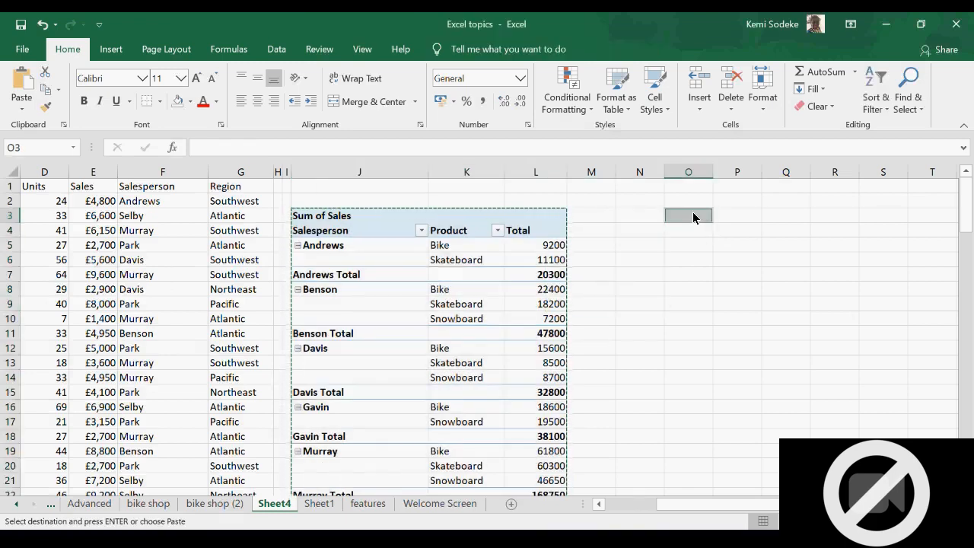
{"action": "key", "text": "ctrl+v"}
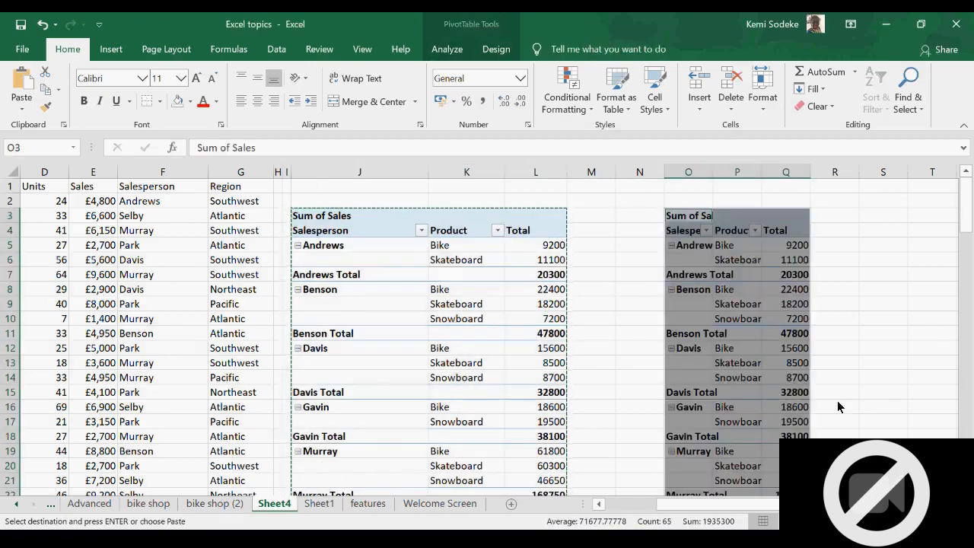
- Widen columns O, P and Q so the duplicate PivotTable's labels fit
{"action": "left_click", "coordinate": [838, 407]}
{"action": "left_click", "coordinate": [746, 321]}
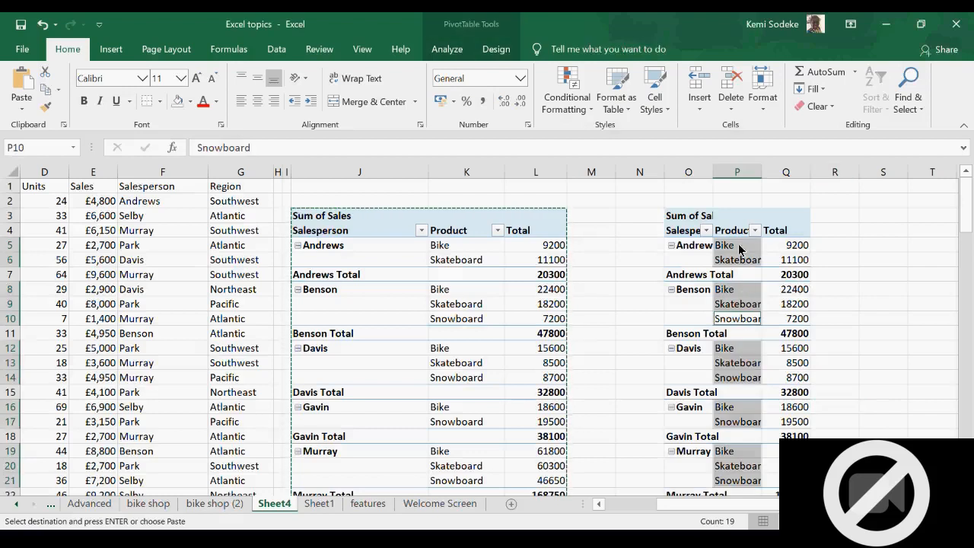
{"action": "left_click_drag", "start_coordinate": [714, 172], "coordinate": [892, 172]}
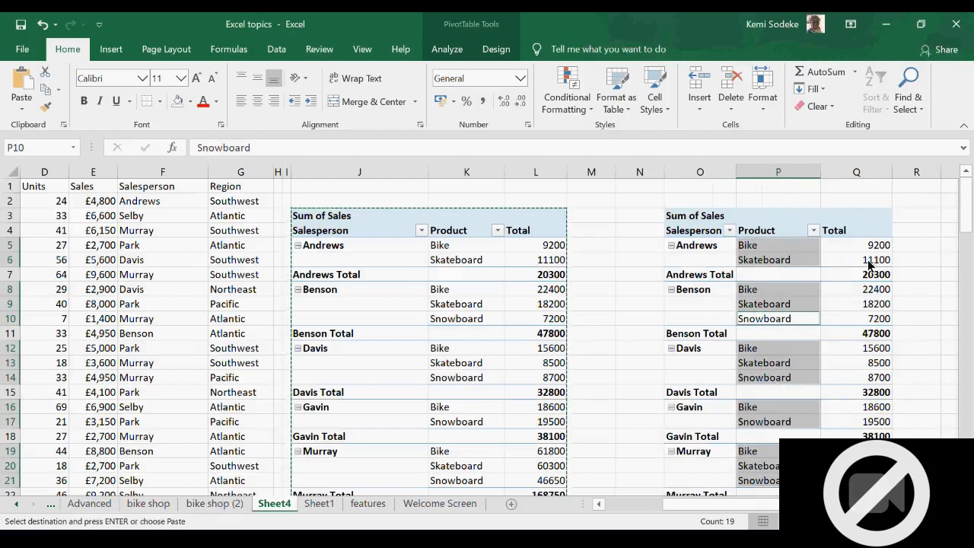
{"action": "left_click", "coordinate": [796, 335]}
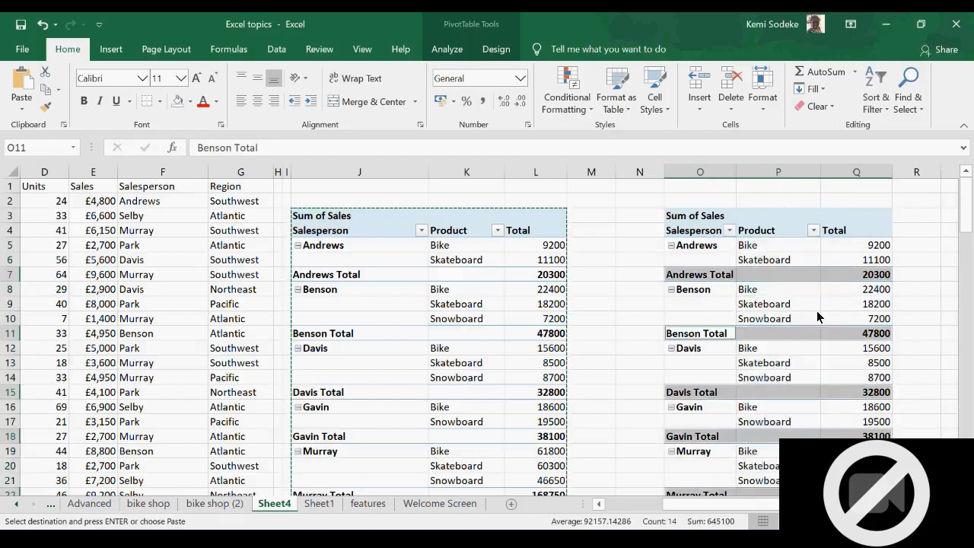
{"action": "left_click", "coordinate": [782, 265]}
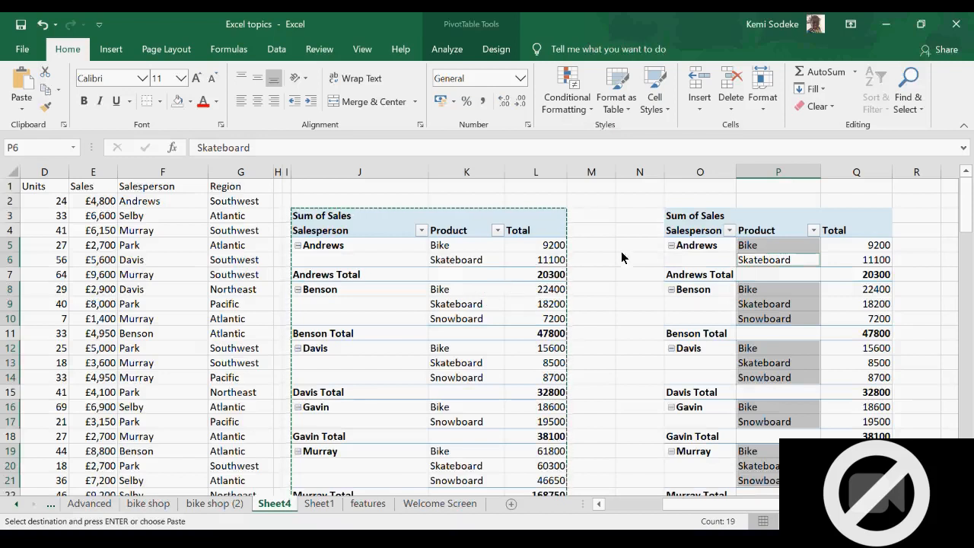
- Try to blank out the Bike item label in cell K5 of the original PivotTable
{"action": "left_click", "coordinate": [457, 248]}
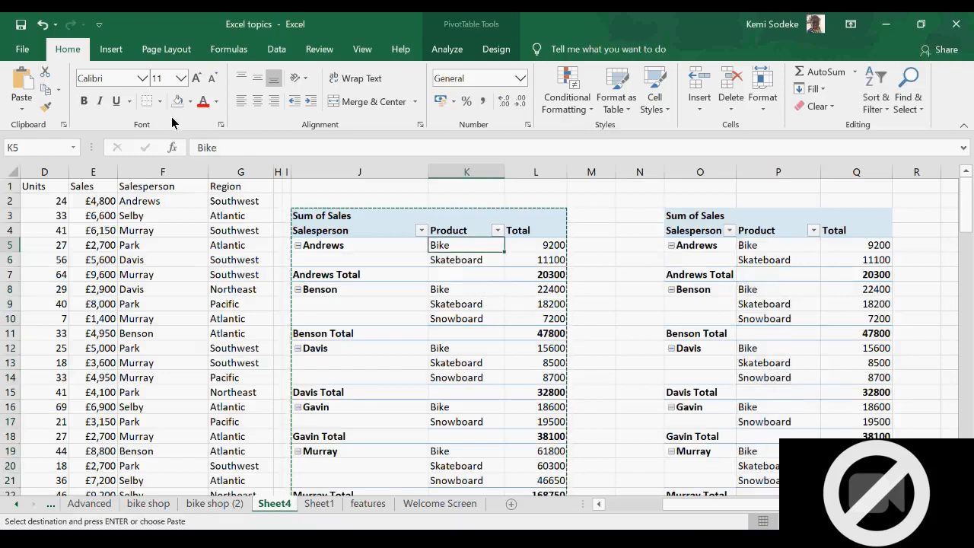
{"action": "key", "text": "Escape"}
{"action": "left_click", "coordinate": [236, 152]}
{"action": "key", "text": "BackSpace"}
{"action": "key", "text": "BackSpace"}
{"action": "key", "text": "BackSpace"}
{"action": "key", "text": "BackSpace"}
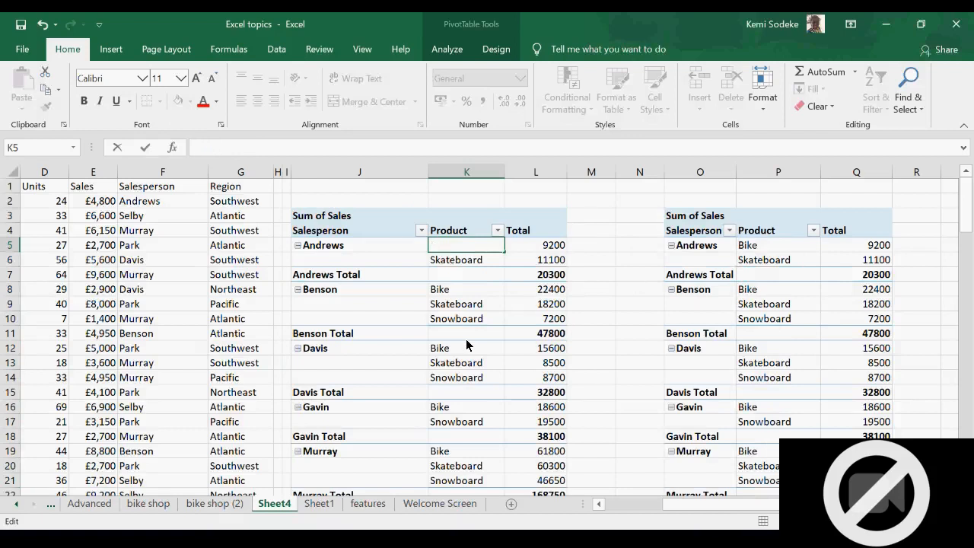
{"action": "key", "text": "Return"}
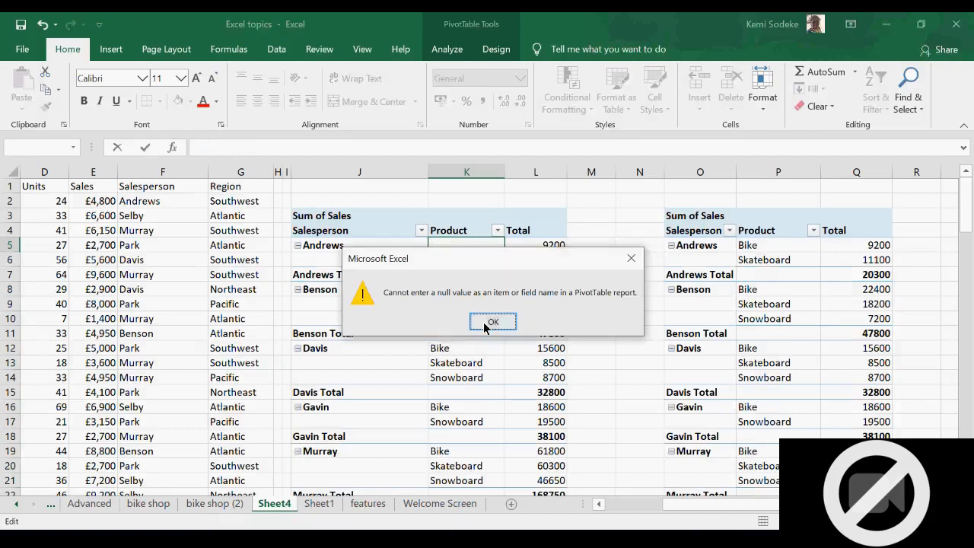
{"action": "left_click", "coordinate": [493, 322]}
{"action": "key", "text": "Return"}
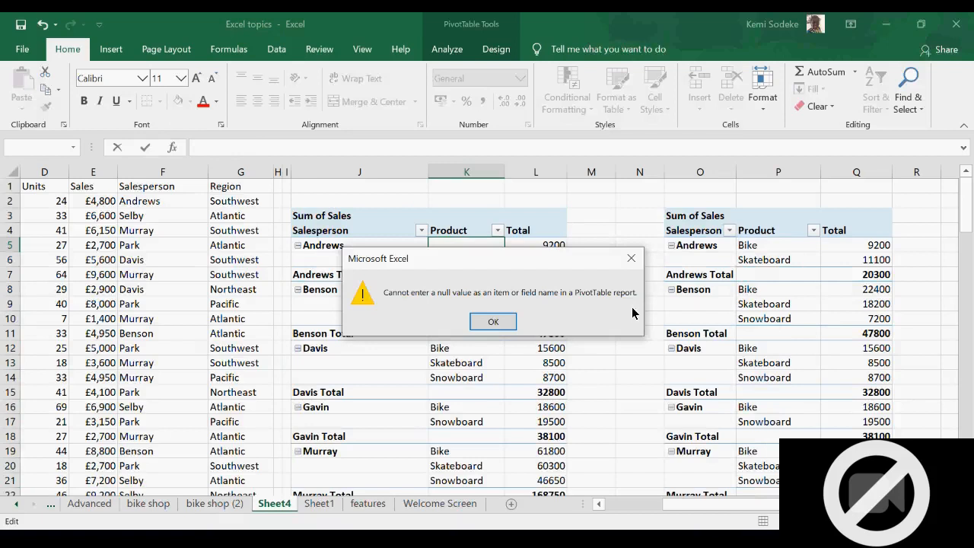
{"action": "left_click", "coordinate": [496, 322]}
{"action": "key", "text": "Escape"}
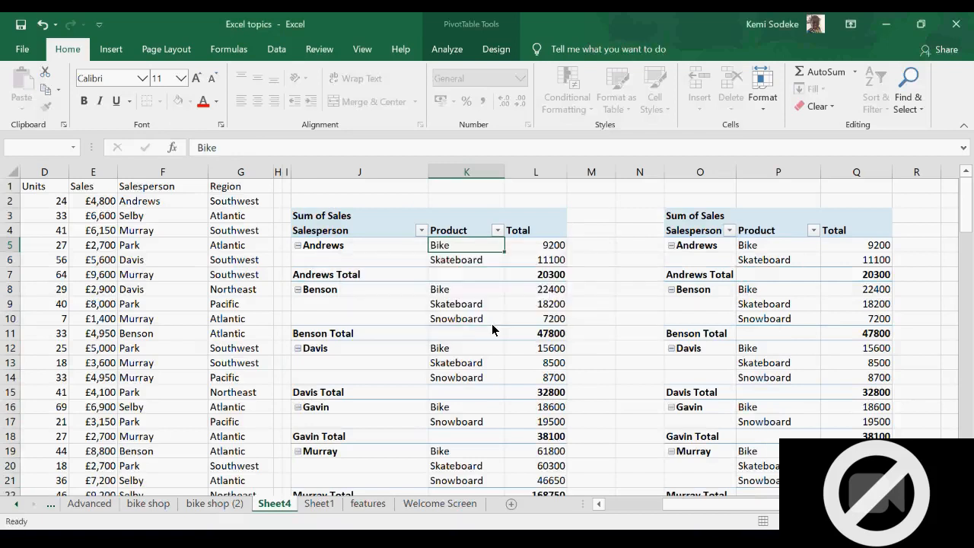
- Rename the original PivotTable's Salesperson header in cell J4 to "Salesperson in UK"
{"action": "left_click", "coordinate": [462, 234]}
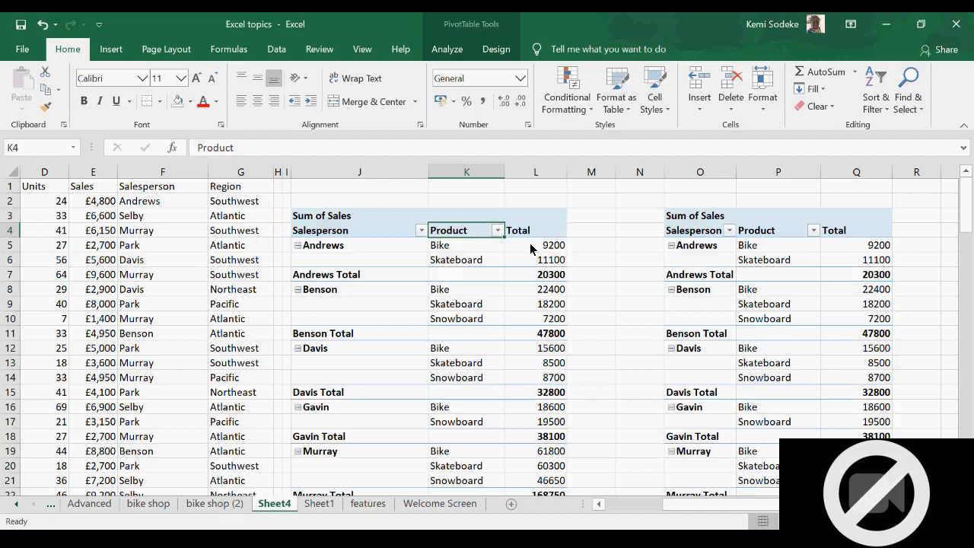
{"action": "left_click", "coordinate": [347, 232]}
{"action": "double_click", "coordinate": [363, 232]}
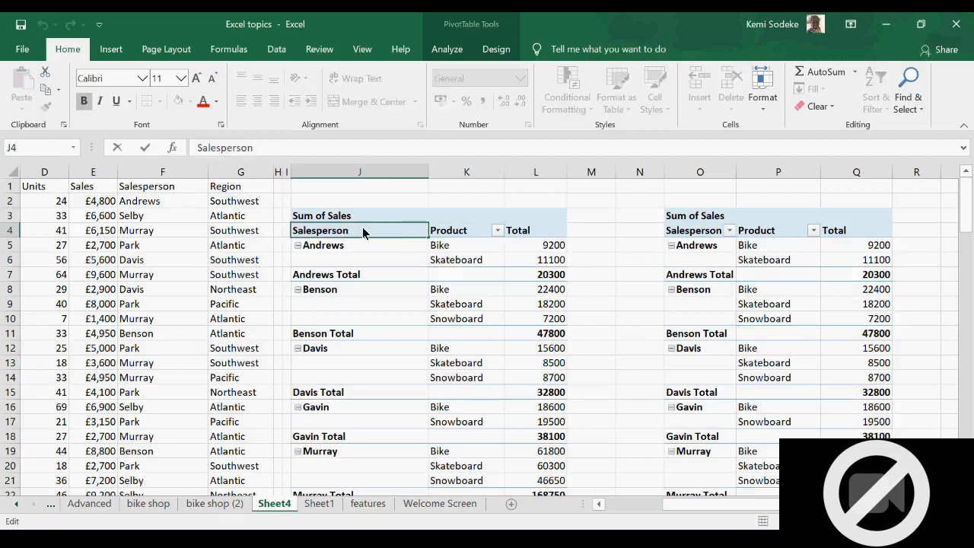
{"action": "type", "text": "in UK"}
{"action": "key", "text": "Return"}
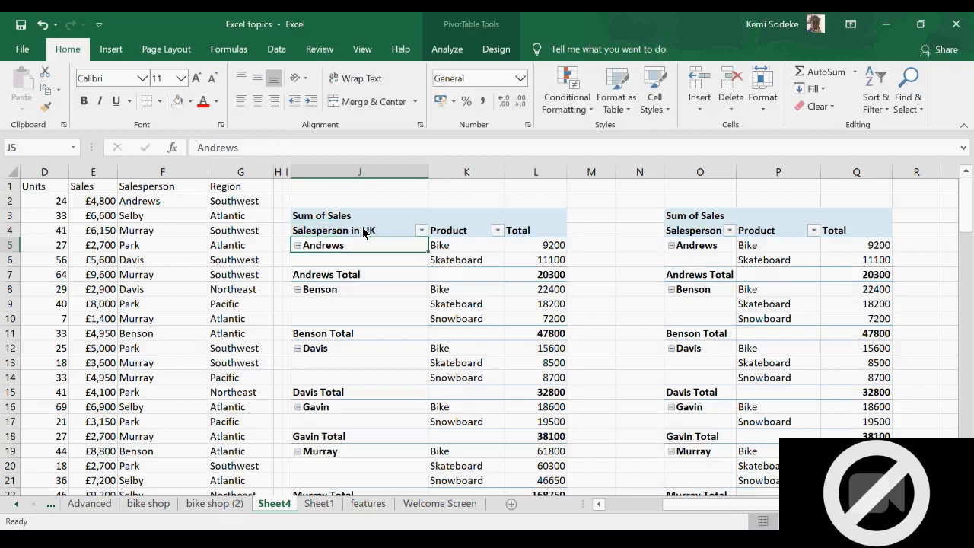
{"action": "left_click", "coordinate": [381, 230]}
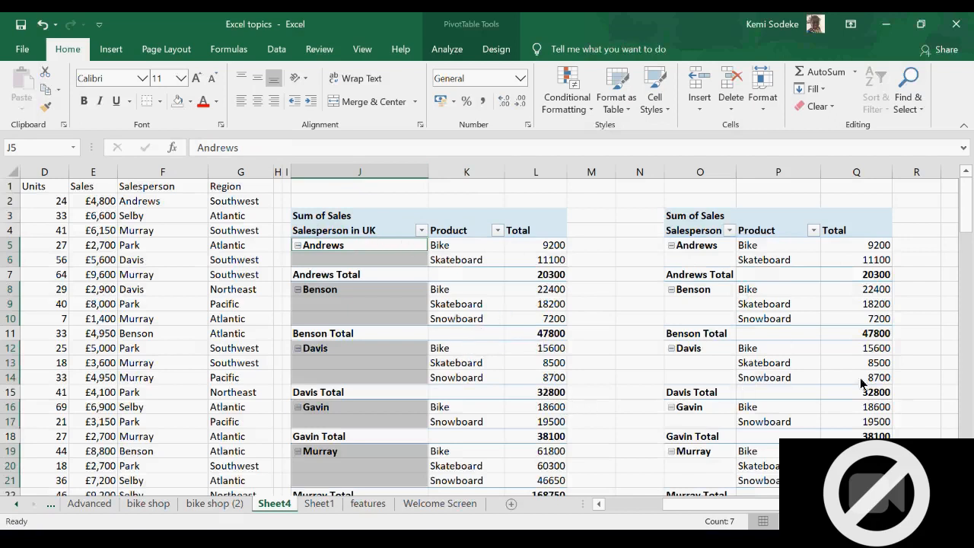
{"action": "left_click", "coordinate": [467, 320]}
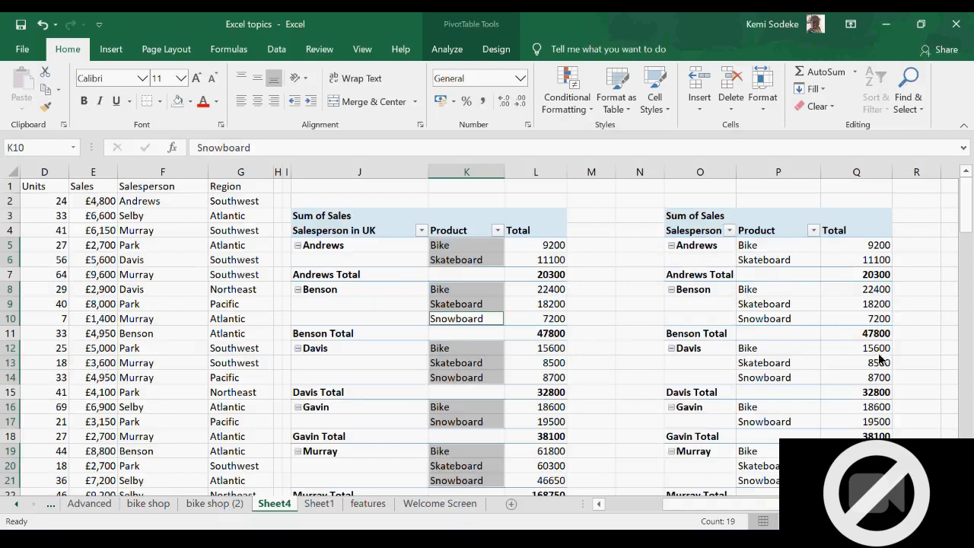
{"action": "left_click", "coordinate": [609, 261]}
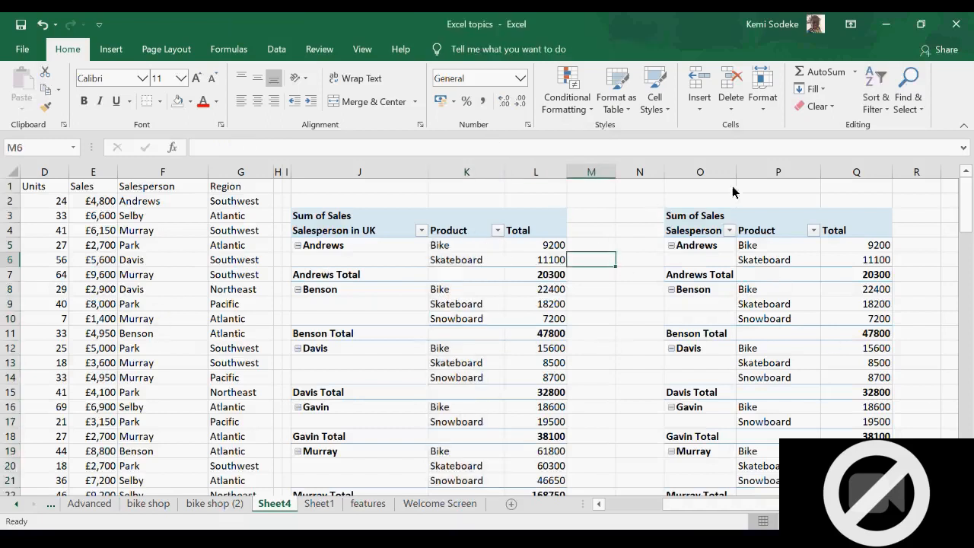
- Delete columns O to Q to remove the duplicate PivotTable
{"action": "left_click_drag", "start_coordinate": [965, 218], "coordinate": [965, 218]}
{"action": "left_click", "coordinate": [621, 505]}
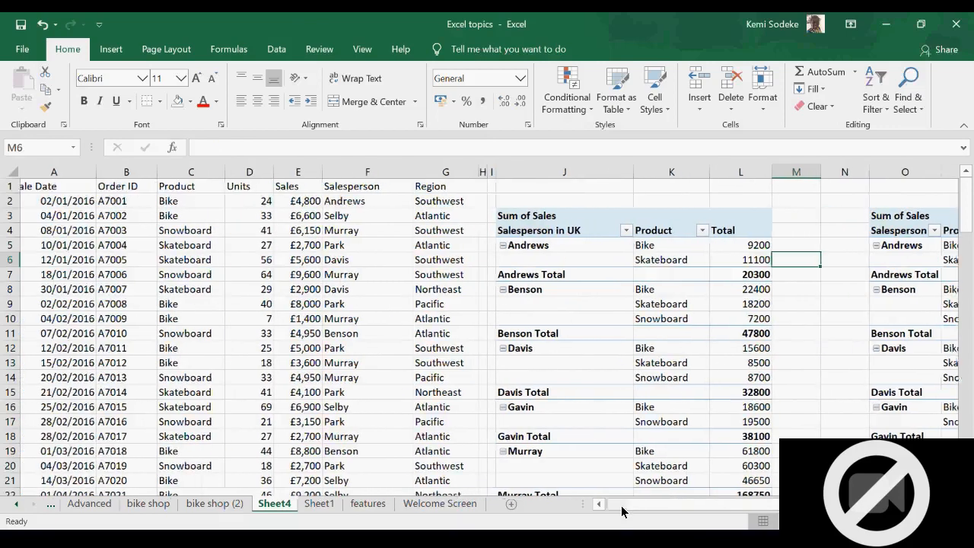
{"action": "left_click", "coordinate": [953, 504]}
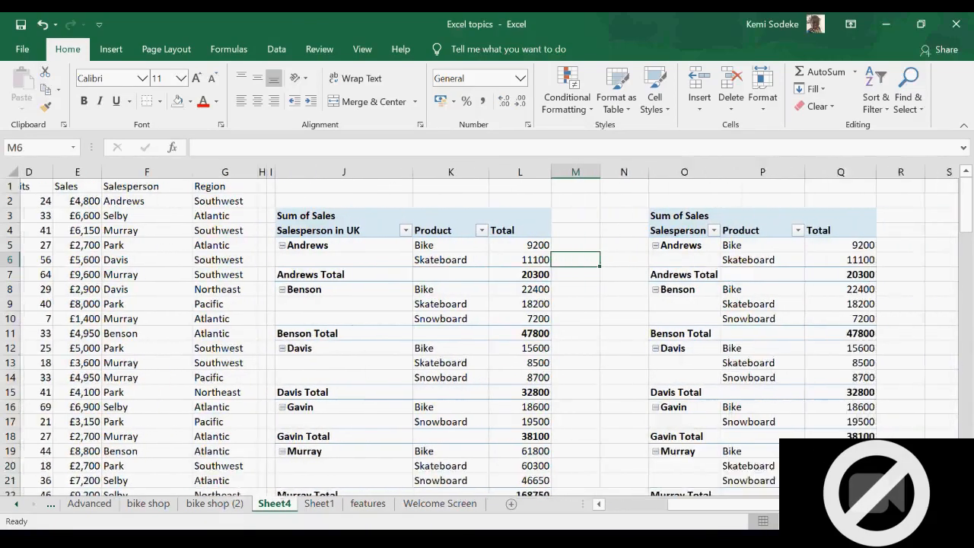
{"action": "left_click_drag", "start_coordinate": [580, 177], "coordinate": [752, 182]}
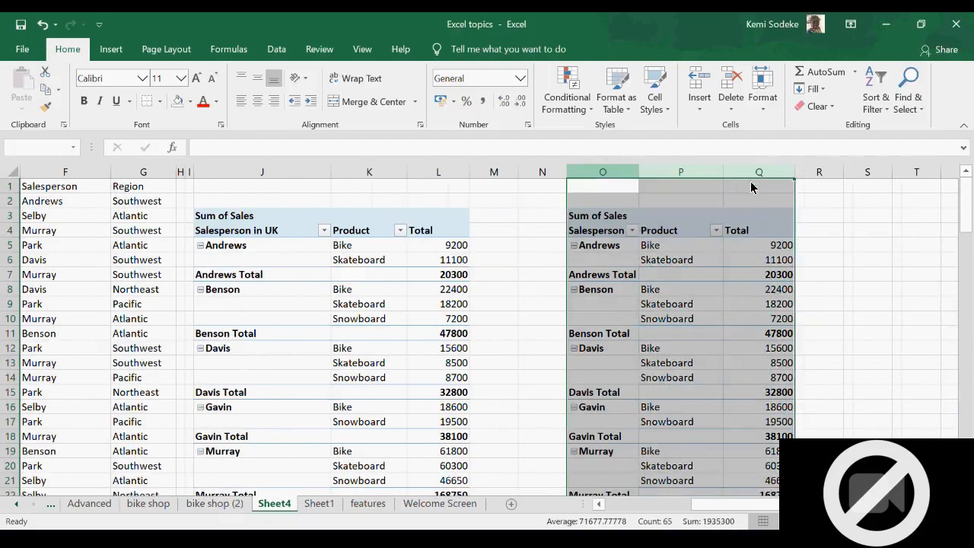
{"action": "right_click", "coordinate": [759, 182]}
{"action": "left_click", "coordinate": [803, 323]}
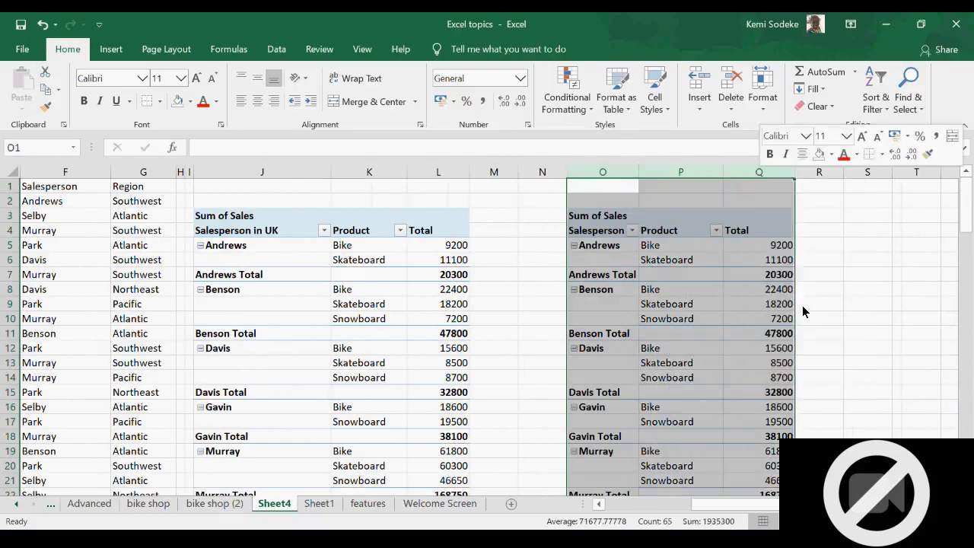
{"action": "left_click", "coordinate": [498, 231]}
{"action": "left_click_drag", "start_coordinate": [694, 504], "coordinate": [616, 502]}
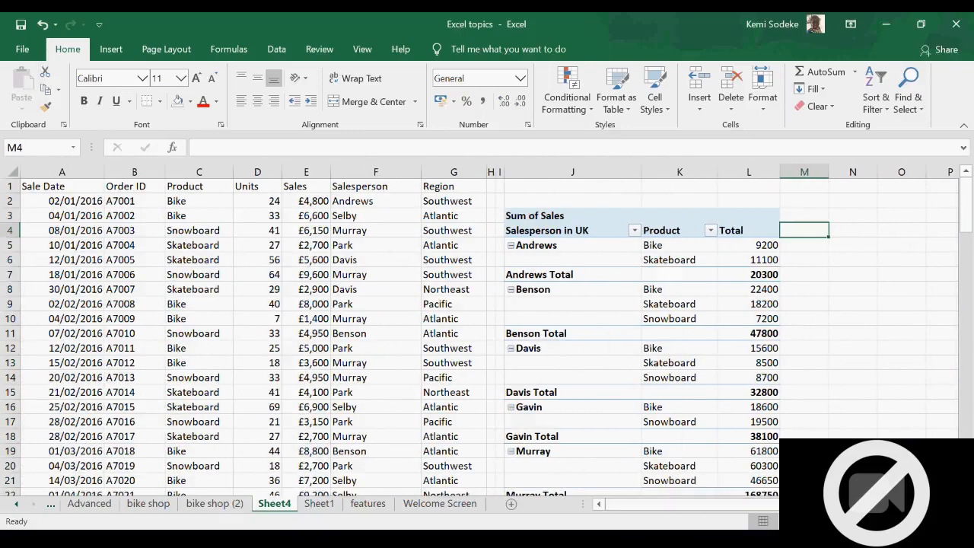
- Widen the narrow columns H and I between the source data and the PivotTable
{"action": "scroll", "coordinate": [487, 334], "scroll_direction": "right", "scroll_amount": 3}
{"action": "left_click", "coordinate": [392, 245]}
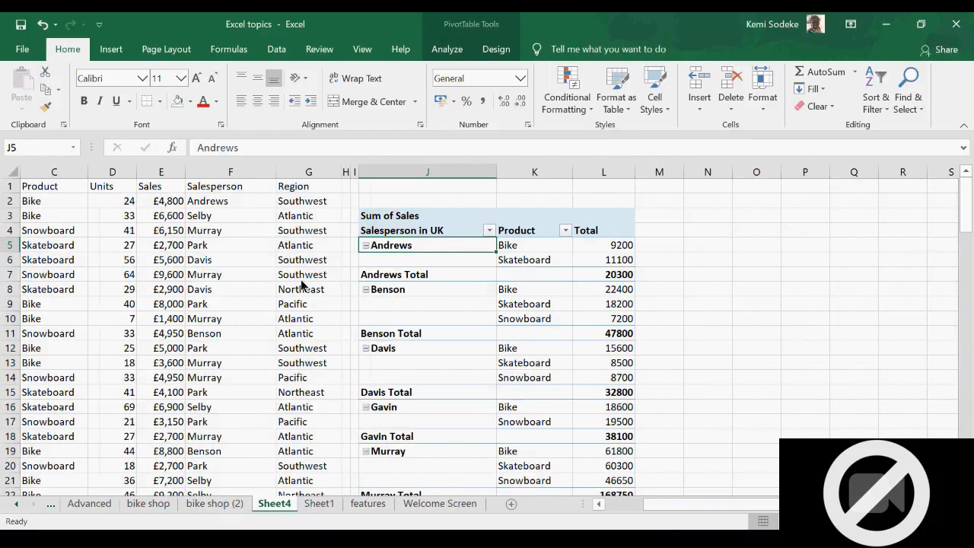
{"action": "scroll", "coordinate": [630, 514], "scroll_direction": "left", "scroll_amount": 3}
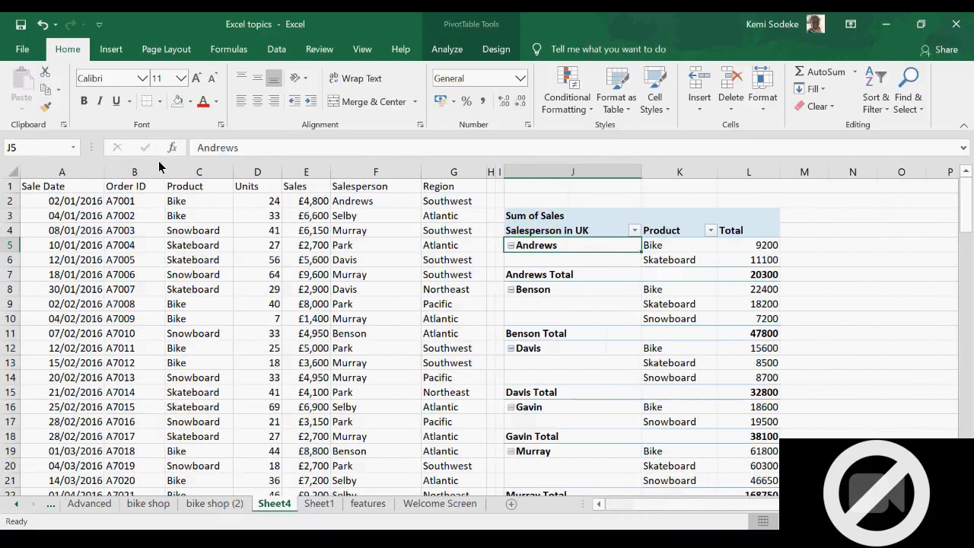
{"action": "left_click_drag", "start_coordinate": [497, 175], "coordinate": [518, 176]}
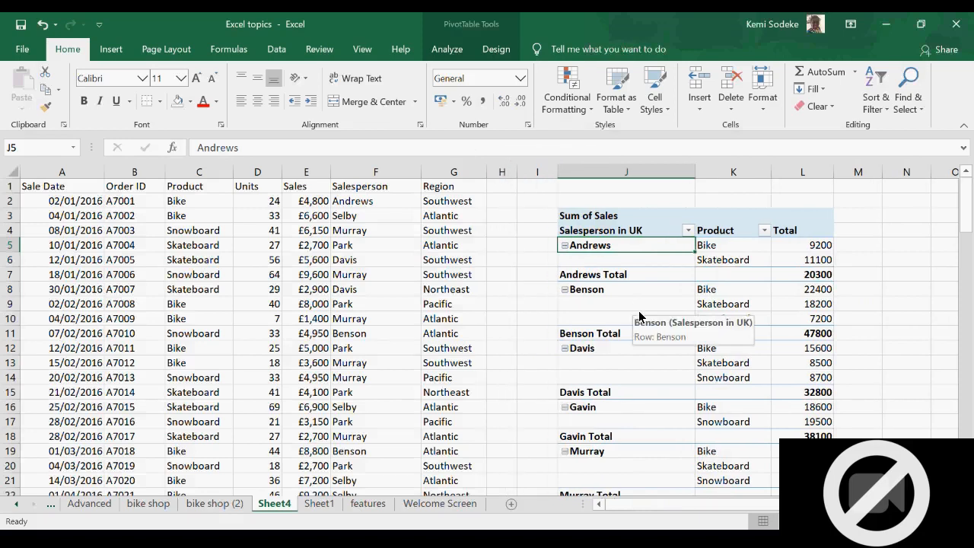
- Enter the formula =D2*E2 in cell H2 to multiply Units by Sales, and widen column H to fit the result
{"action": "left_click", "coordinate": [501, 204]}
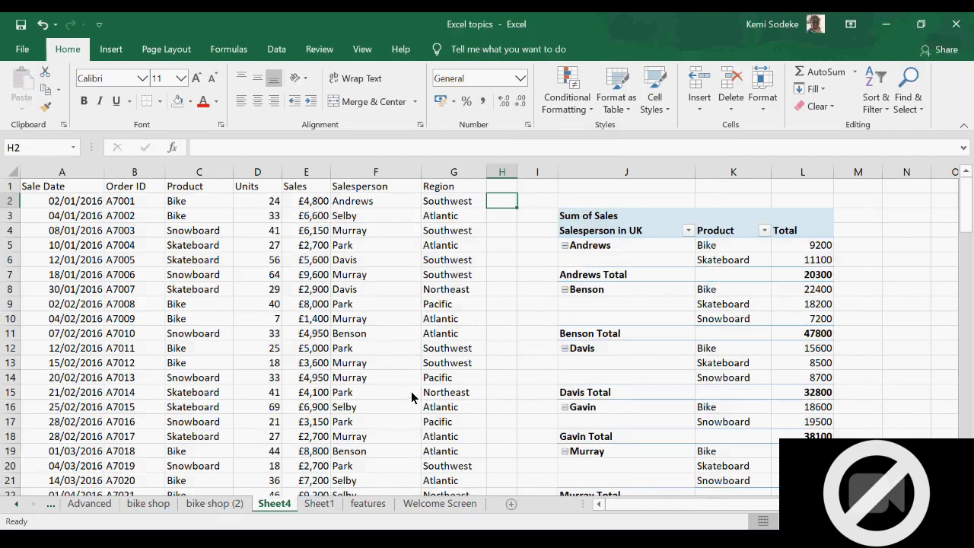
{"action": "type", "text": "="}
{"action": "left_click", "coordinate": [263, 201]}
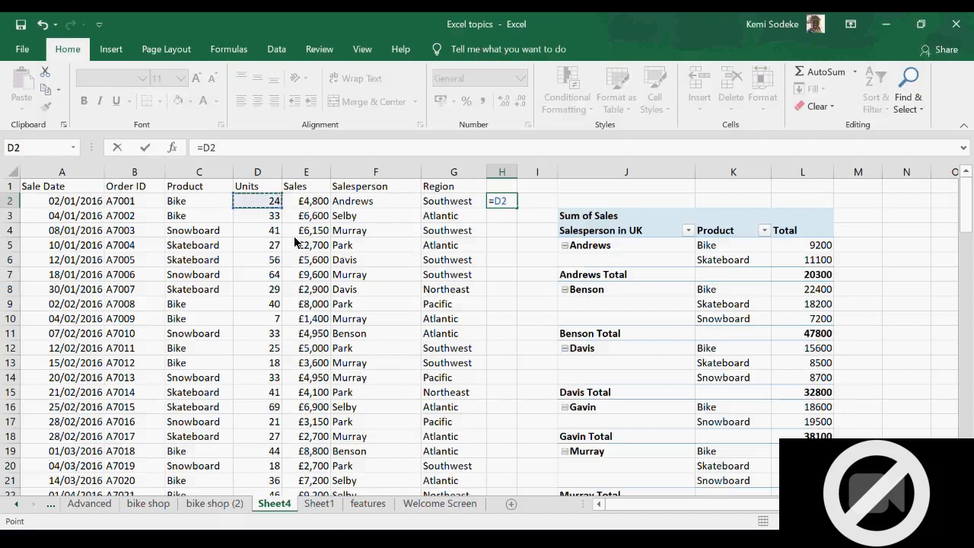
{"action": "type", "text": "*"}
{"action": "left_click", "coordinate": [293, 198]}
{"action": "key", "text": "Return"}
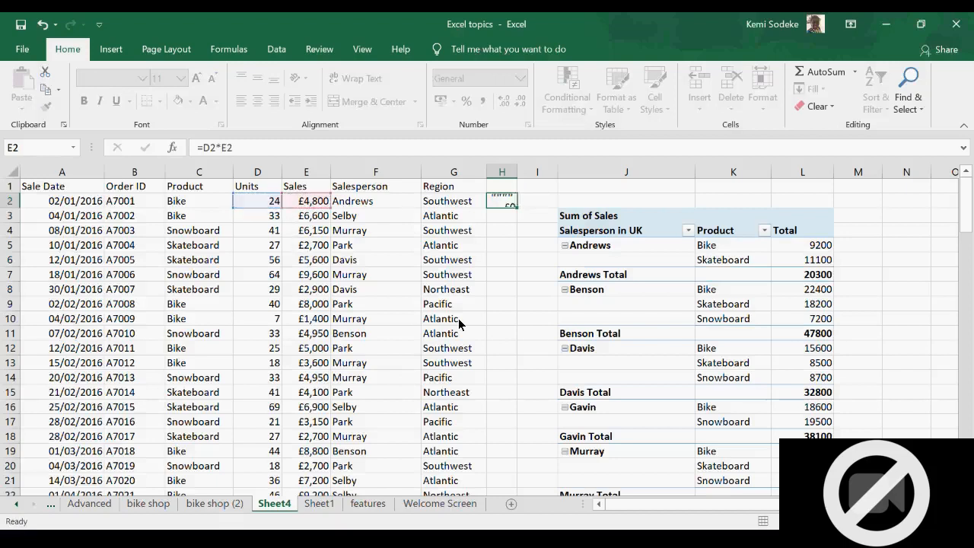
{"action": "left_click", "coordinate": [499, 201]}
{"action": "left_click_drag", "start_coordinate": [517, 172], "coordinate": [564, 172]}
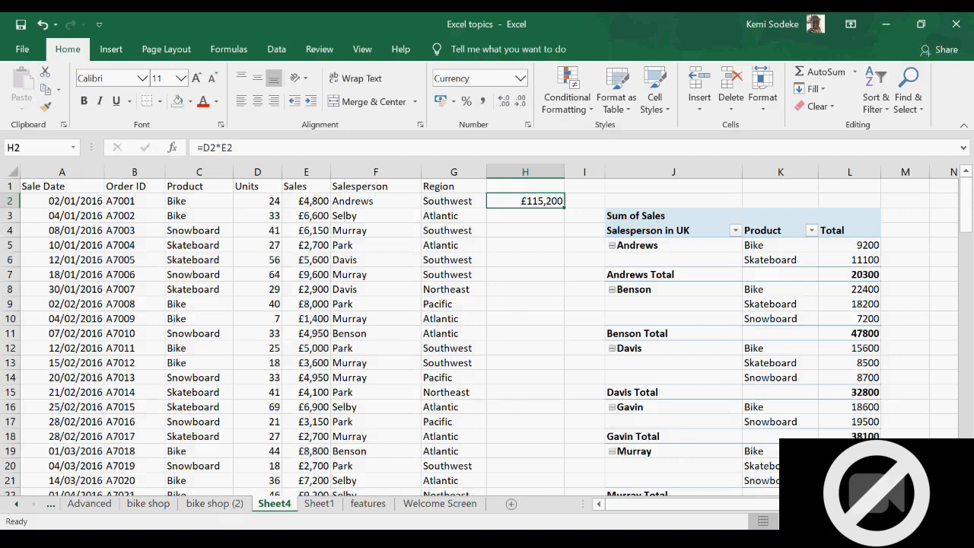
- Start a new calculated field for the PivotTable and name it "Unit by sales"
{"action": "scroll", "coordinate": [462, 321], "scroll_direction": "right", "scroll_amount": 3}
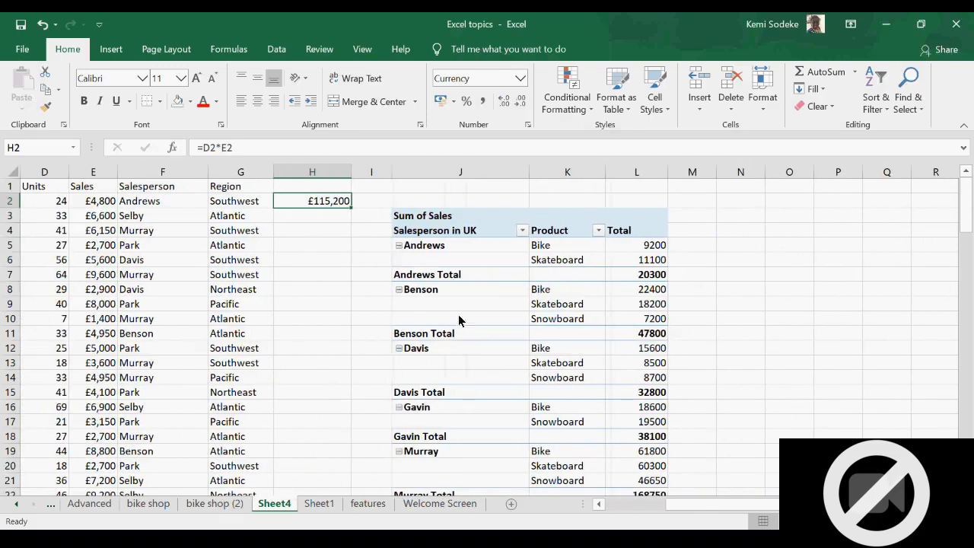
{"action": "left_click", "coordinate": [583, 262]}
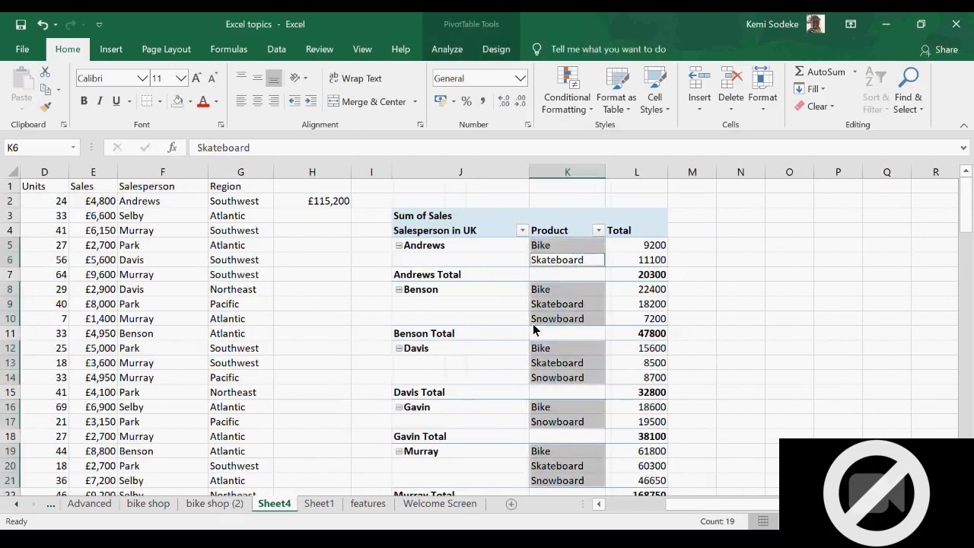
{"action": "left_click", "coordinate": [475, 28]}
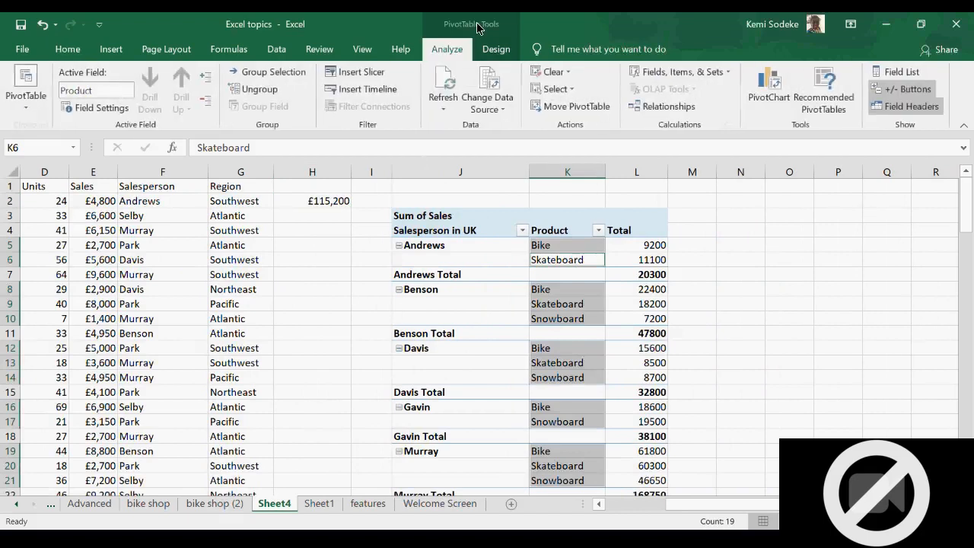
{"action": "left_click", "coordinate": [728, 77]}
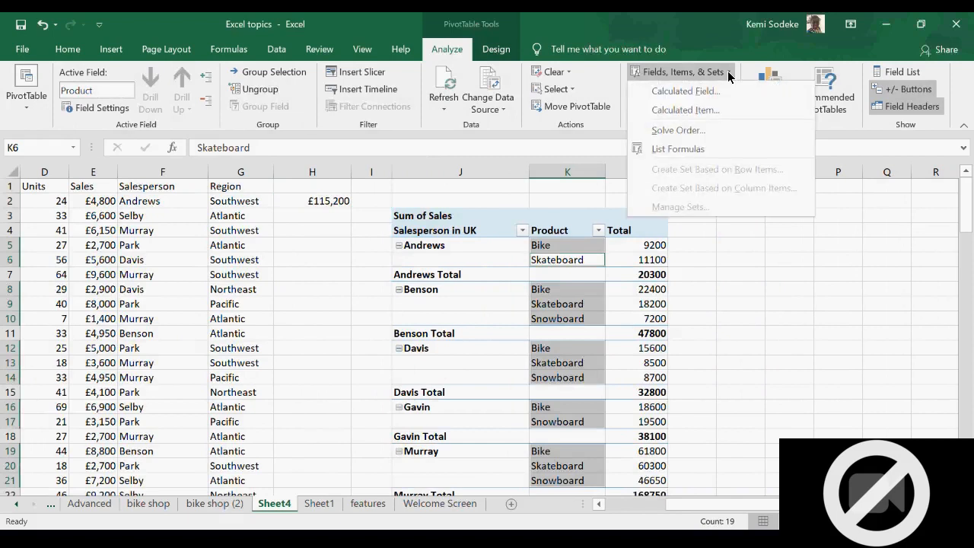
{"action": "left_click", "coordinate": [687, 91]}
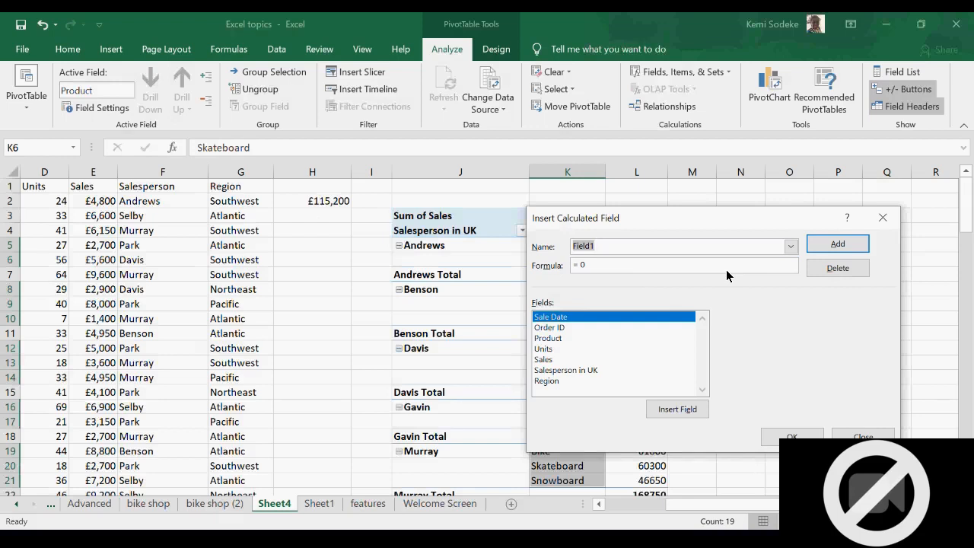
{"action": "type", "text": "Unit by sales"}
- Define the calculated field's formula as = Units* Sales and add it to the PivotTable
{"action": "left_click", "coordinate": [593, 268]}
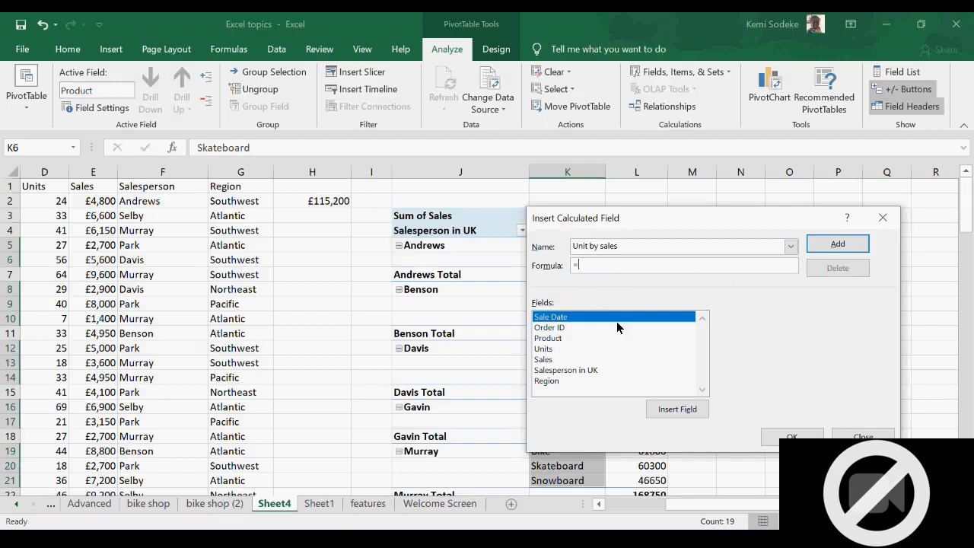
{"action": "left_click", "coordinate": [550, 350]}
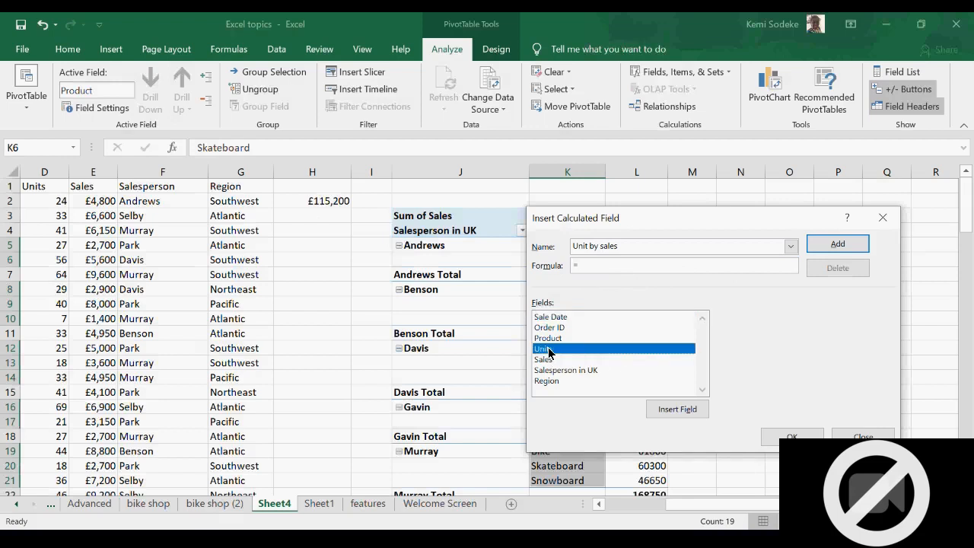
{"action": "double_click", "coordinate": [550, 350]}
{"action": "double_click", "coordinate": [550, 363]}
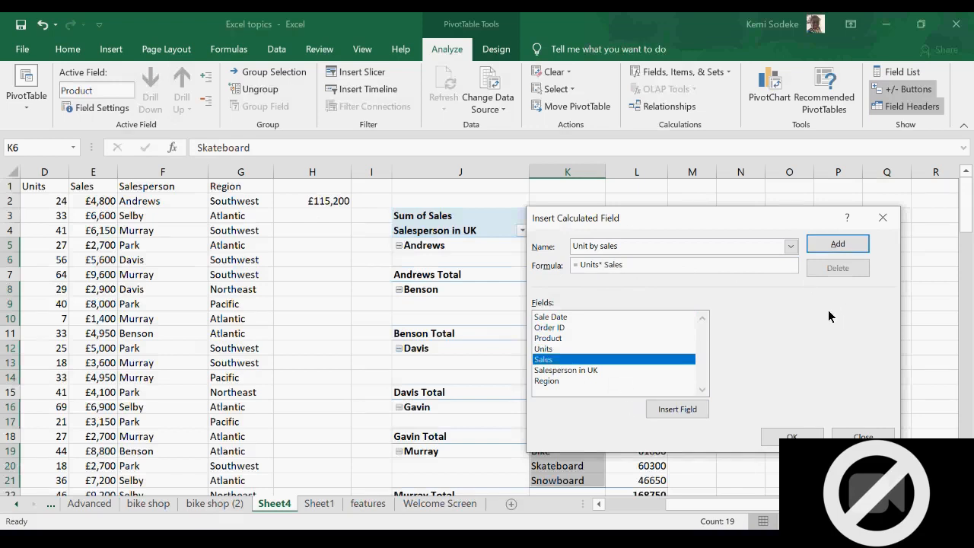
{"action": "left_click", "coordinate": [837, 245]}
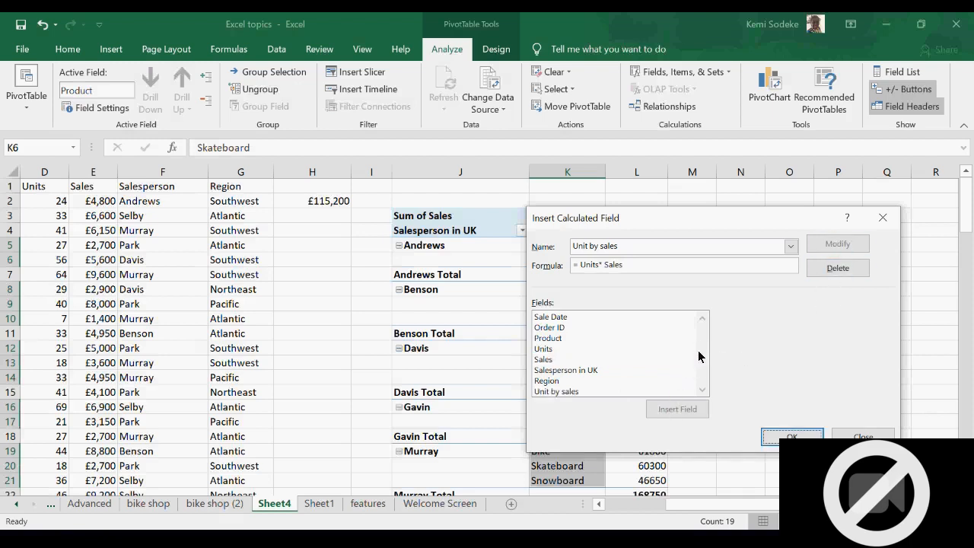
{"action": "left_click", "coordinate": [784, 435]}
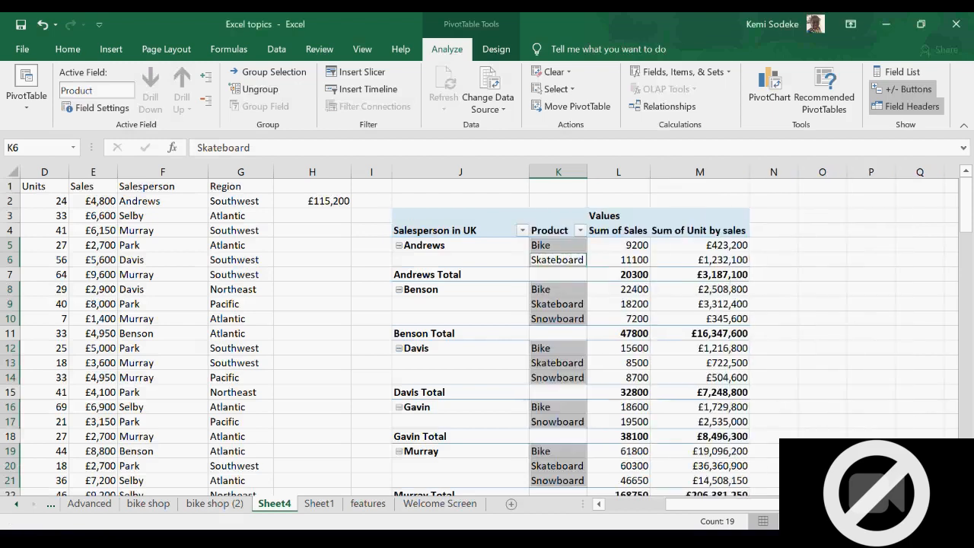
- Review the Sum of Unit by sales values for each salesperson and product in the PivotTable
{"action": "left_click", "coordinate": [699, 236]}
{"action": "left_click", "coordinate": [718, 254]}
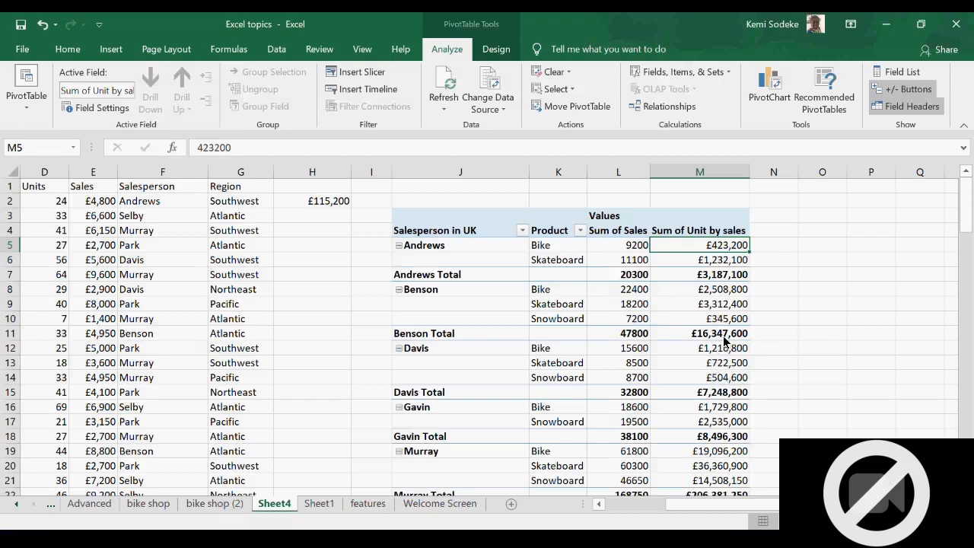
{"action": "scroll", "coordinate": [693, 390], "scroll_direction": "down", "scroll_amount": 5}
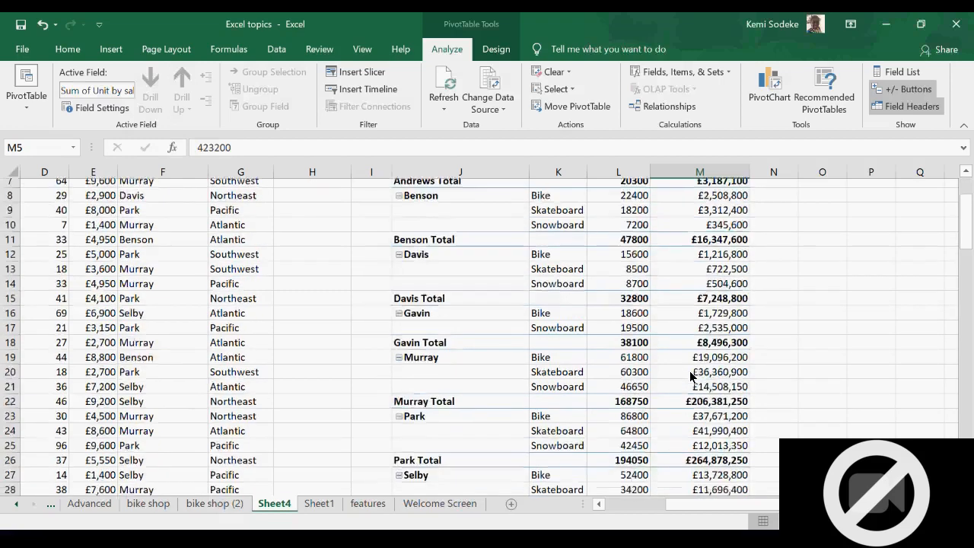
{"action": "scroll", "coordinate": [688, 373], "scroll_direction": "up", "scroll_amount": 5}
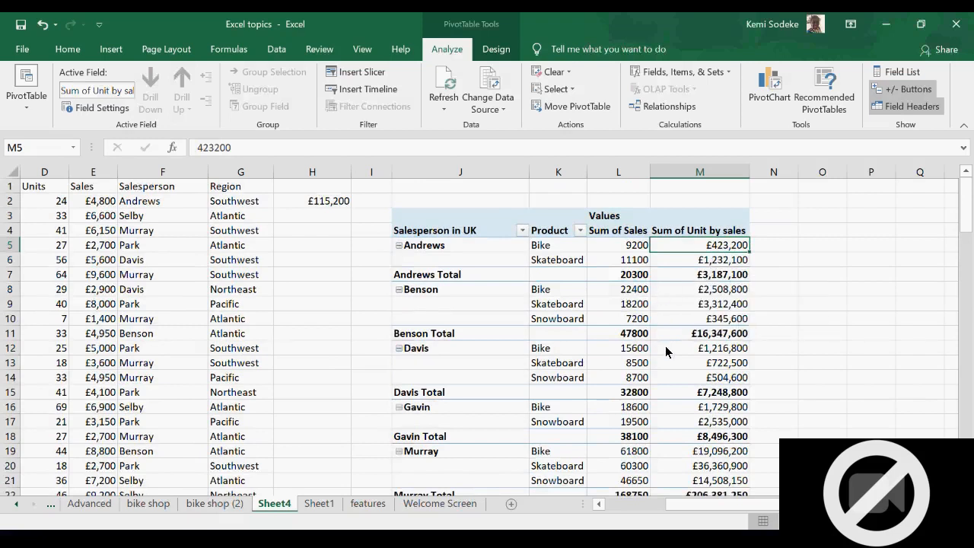
{"action": "mouse_move", "coordinate": [676, 281]}
- Open the Intermediate sheet and review the listed topics, from charts and Pivot Tables to Functions within Excel
{"action": "left_click", "coordinate": [13, 509]}
{"action": "left_click", "coordinate": [13, 508]}
{"action": "left_click", "coordinate": [161, 504]}
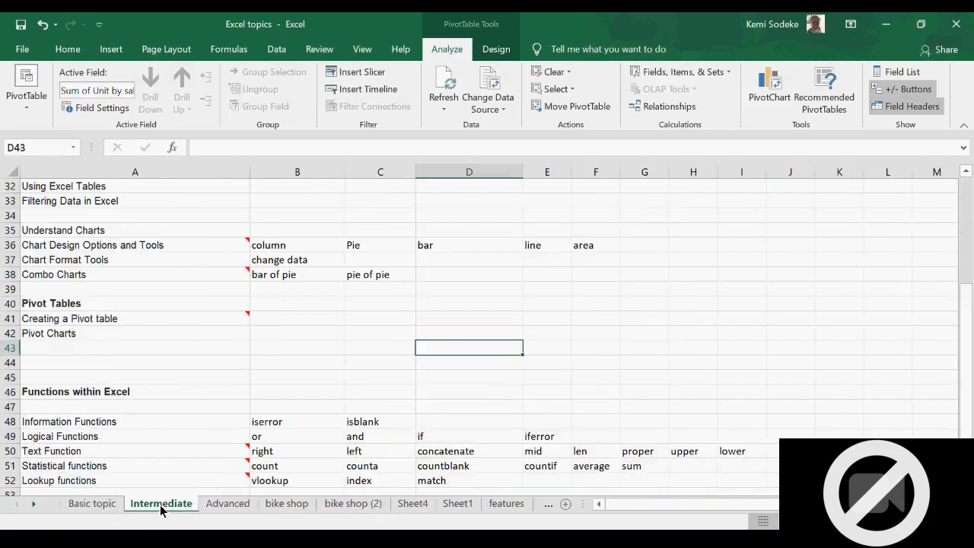
{"action": "scroll", "coordinate": [314, 320], "scroll_direction": "down", "scroll_amount": 2}
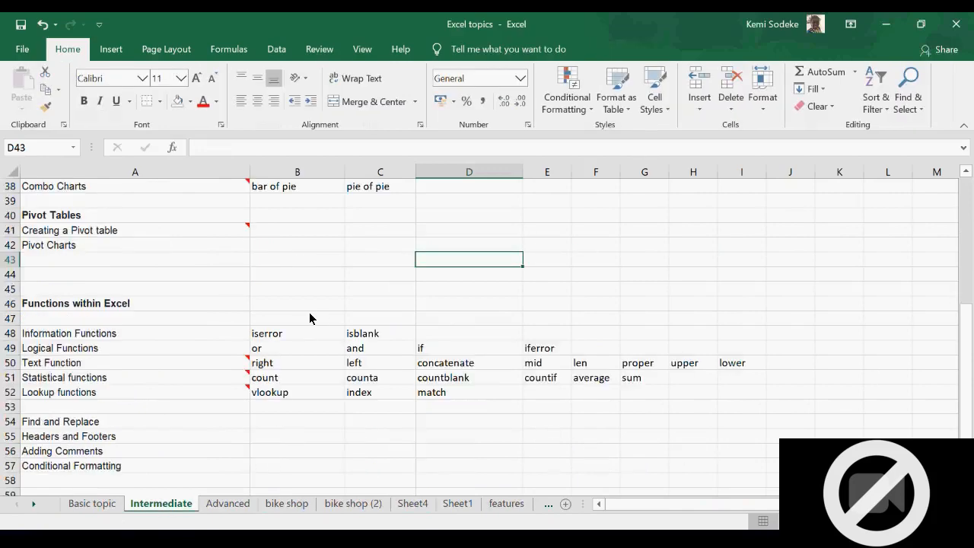
{"action": "scroll", "coordinate": [309, 318], "scroll_direction": "up", "scroll_amount": 4}
{"action": "scroll", "coordinate": [305, 318], "scroll_direction": "down", "scroll_amount": 2}
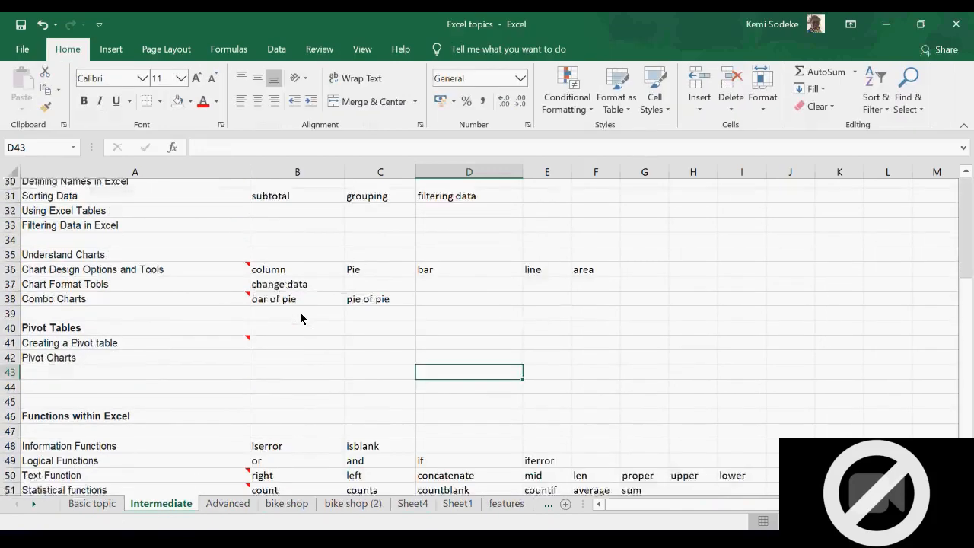
{"action": "scroll", "coordinate": [181, 346], "scroll_direction": "down", "scroll_amount": 1}
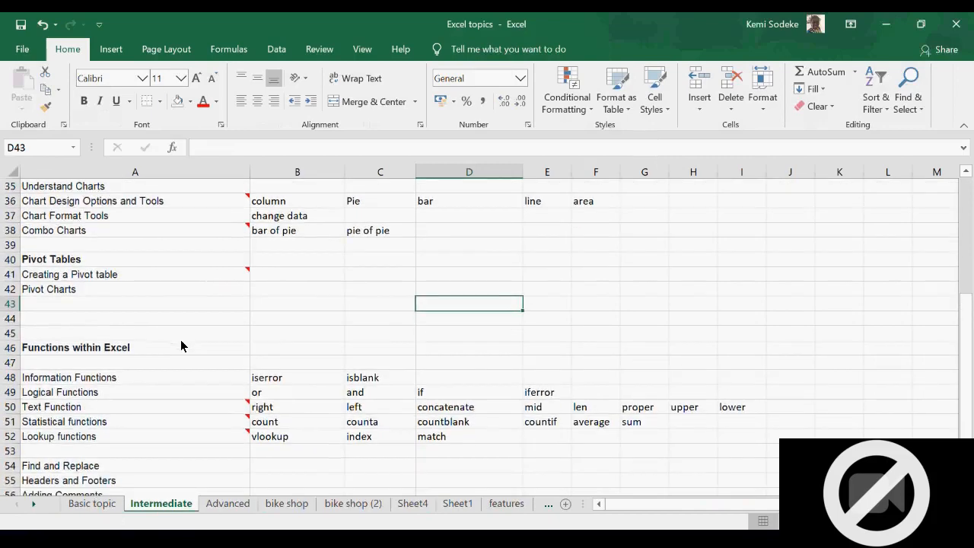
{"action": "scroll", "coordinate": [239, 325], "scroll_direction": "up", "scroll_amount": 3}
{"action": "scroll", "coordinate": [234, 318], "scroll_direction": "down", "scroll_amount": 4}
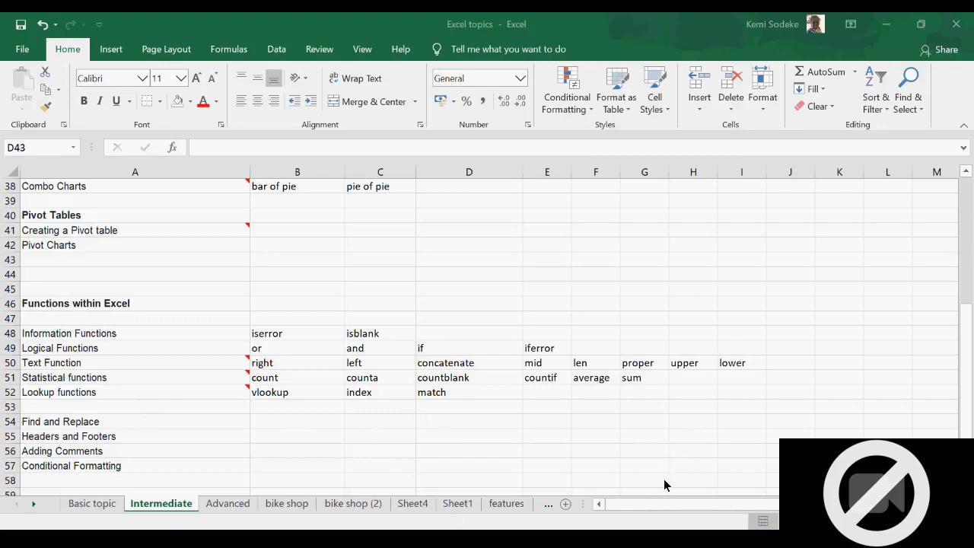
{"action": "left_click", "coordinate": [689, 500]}
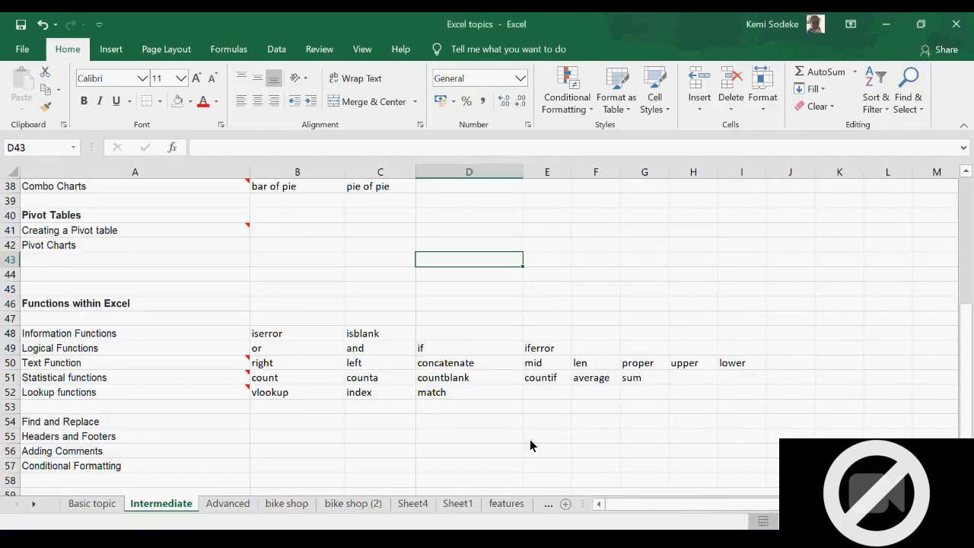
- Go to the bike shop (2) sheet and select cell H2 beside the first data row of the table
{"action": "left_click", "coordinate": [241, 506]}
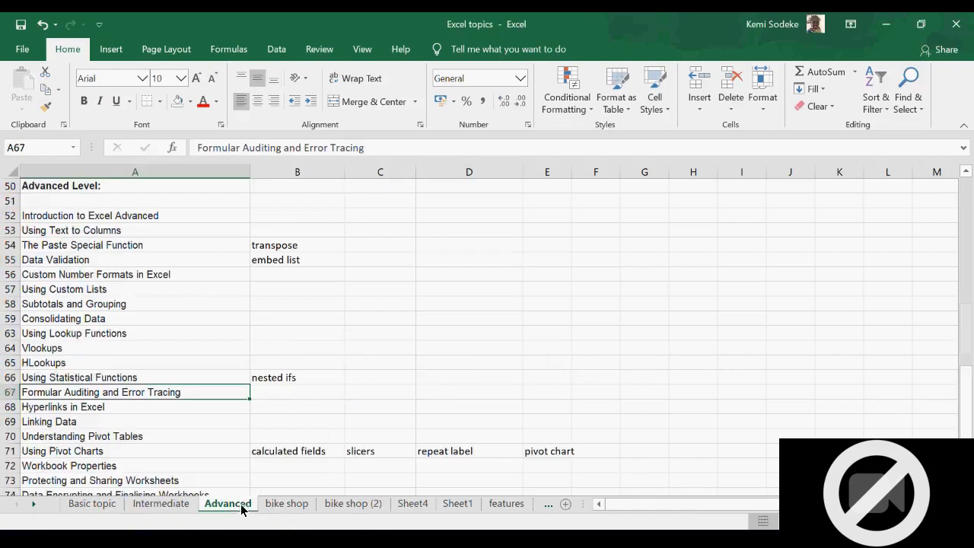
{"action": "left_click", "coordinate": [280, 509]}
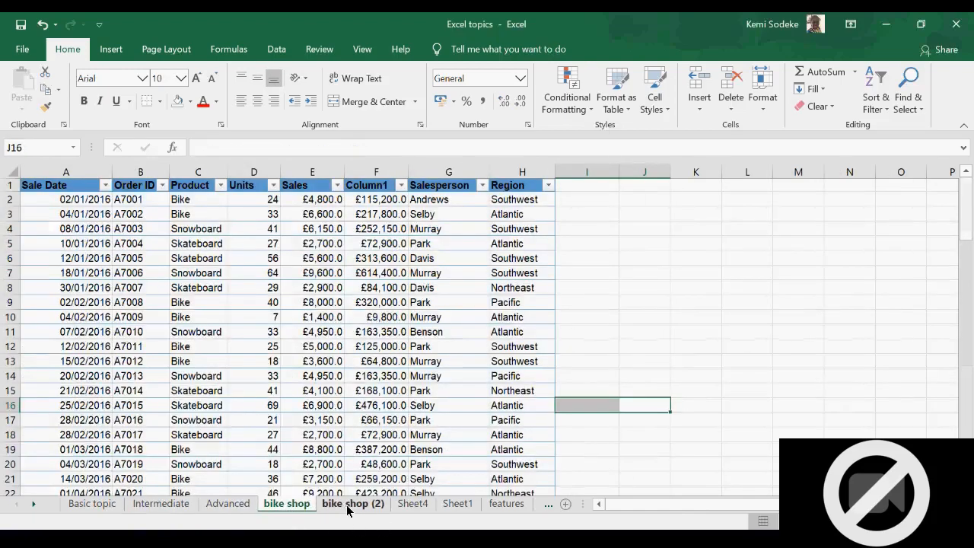
{"action": "left_click", "coordinate": [349, 508]}
{"action": "left_click", "coordinate": [417, 370]}
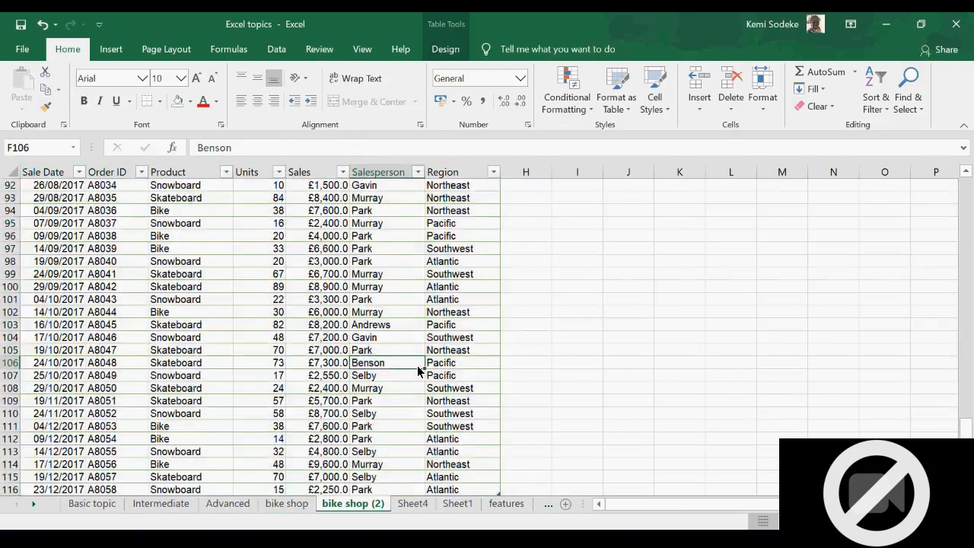
{"action": "scroll", "coordinate": [417, 366], "scroll_direction": "up", "scroll_amount": 11}
{"action": "scroll", "coordinate": [416, 365], "scroll_direction": "up", "scroll_amount": 19}
{"action": "left_click", "coordinate": [513, 261]}
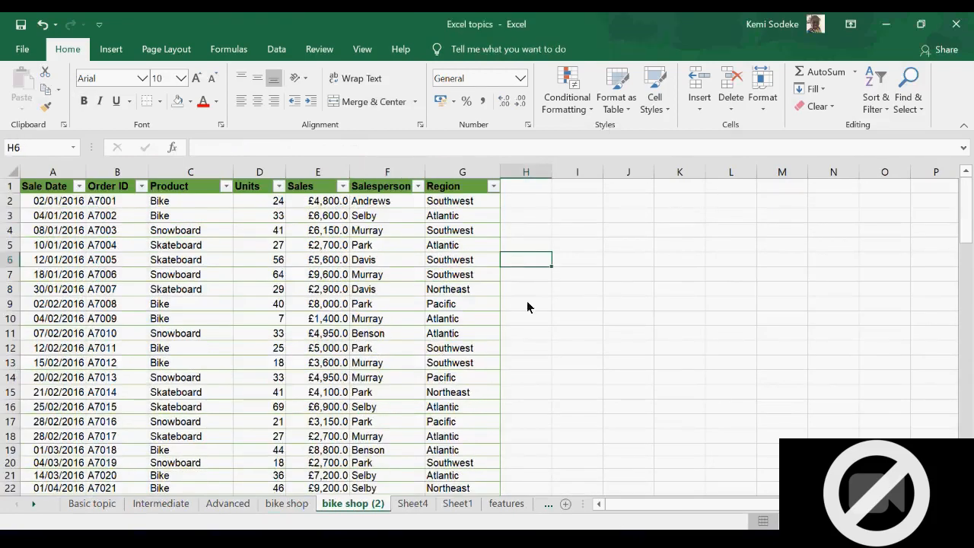
{"action": "left_click", "coordinate": [524, 201]}
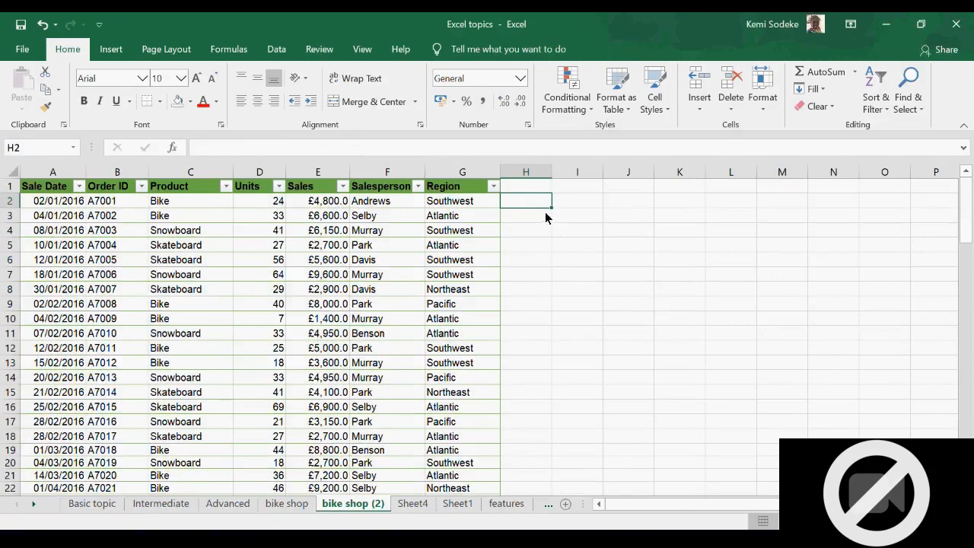
- Look through the full list of available text functions in the function library
{"action": "left_click", "coordinate": [231, 50]}
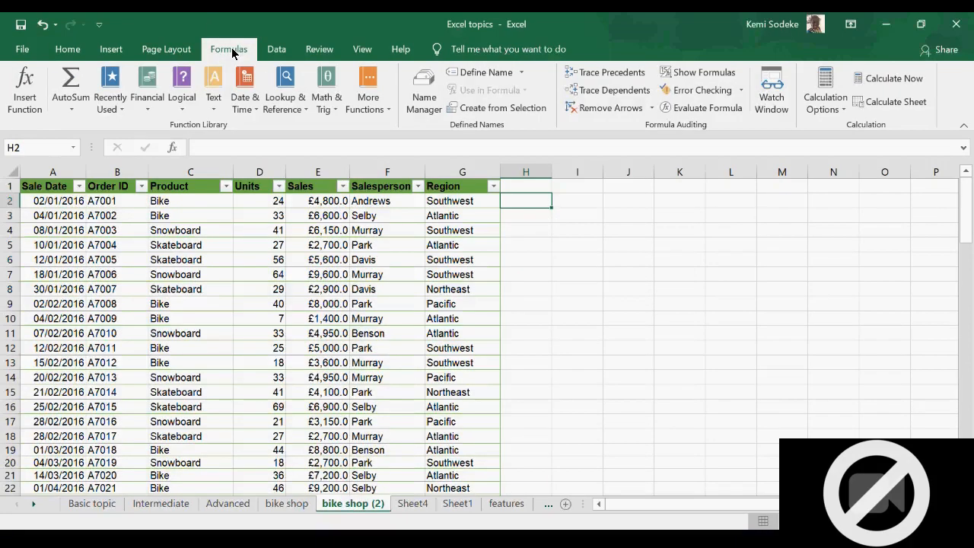
{"action": "left_click", "coordinate": [213, 114]}
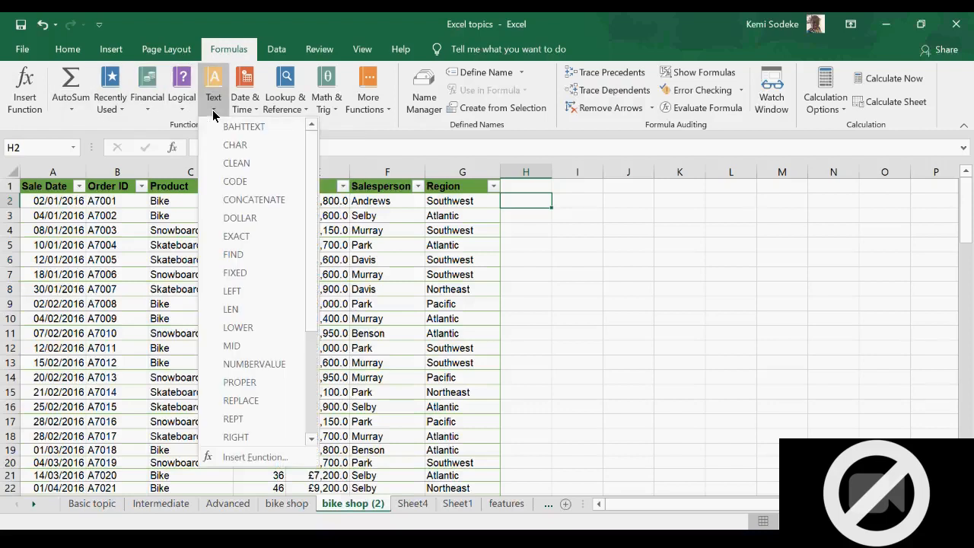
{"action": "scroll", "coordinate": [312, 358], "scroll_direction": "down", "scroll_amount": 3}
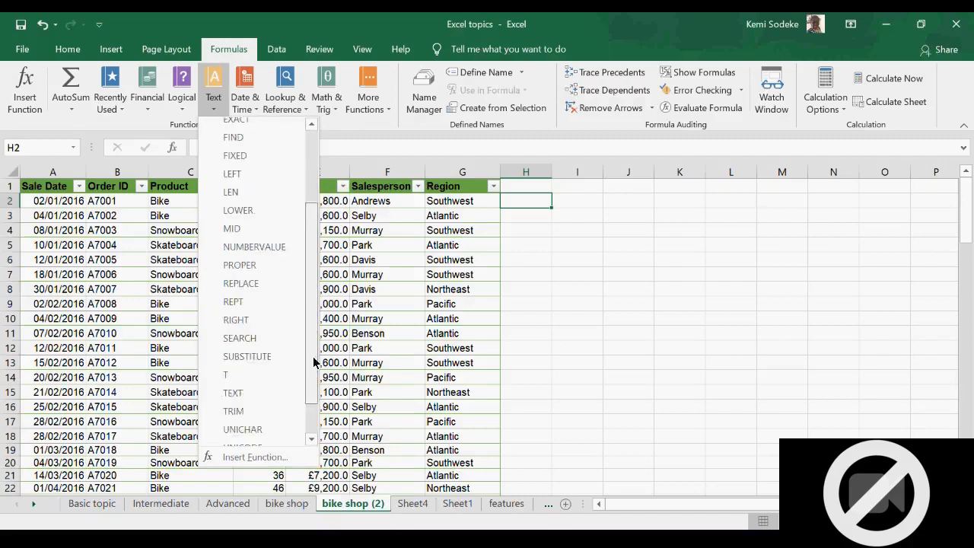
{"action": "scroll", "coordinate": [308, 371], "scroll_direction": "up", "scroll_amount": 1}
{"action": "left_click_drag", "start_coordinate": [308, 366], "coordinate": [309, 342]}
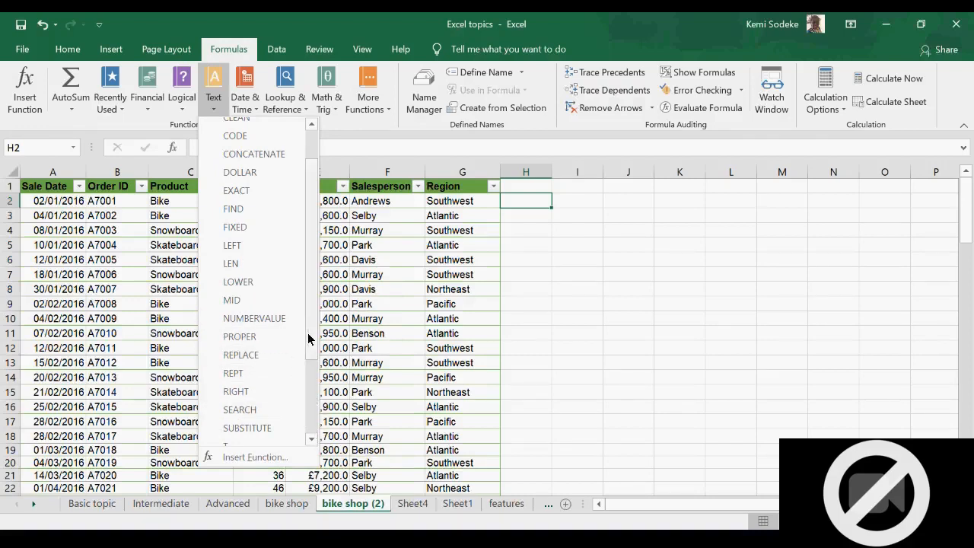
{"action": "scroll", "coordinate": [281, 335], "scroll_direction": "down", "scroll_amount": 3}
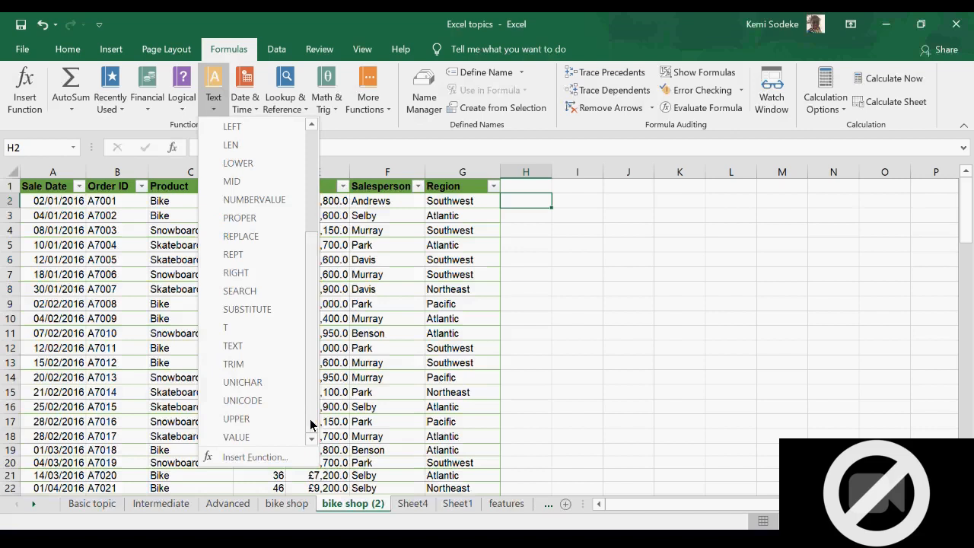
{"action": "scroll", "coordinate": [285, 411], "scroll_direction": "up", "scroll_amount": 3}
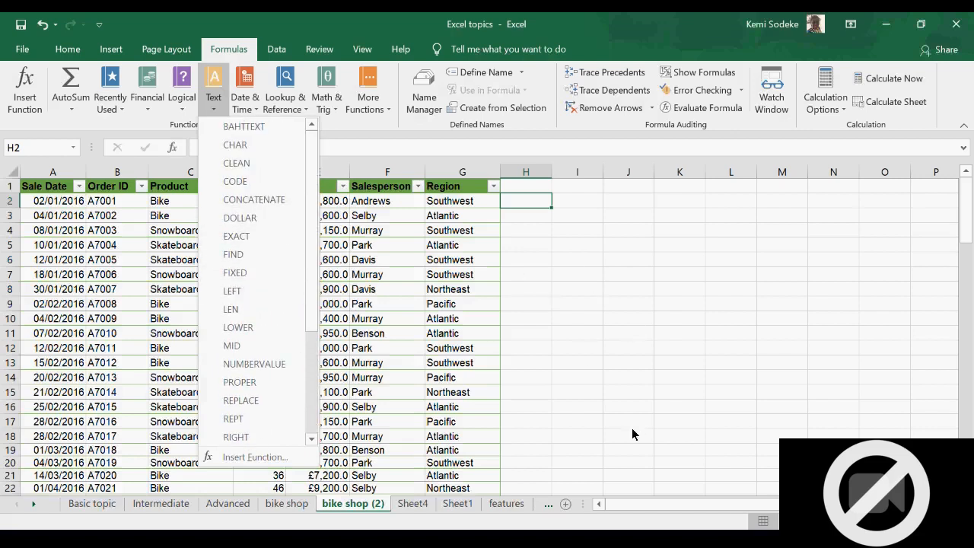
{"action": "left_click", "coordinate": [576, 383]}
- Add a table column by entering the header "text functions" in cell H1
{"action": "left_click", "coordinate": [524, 188]}
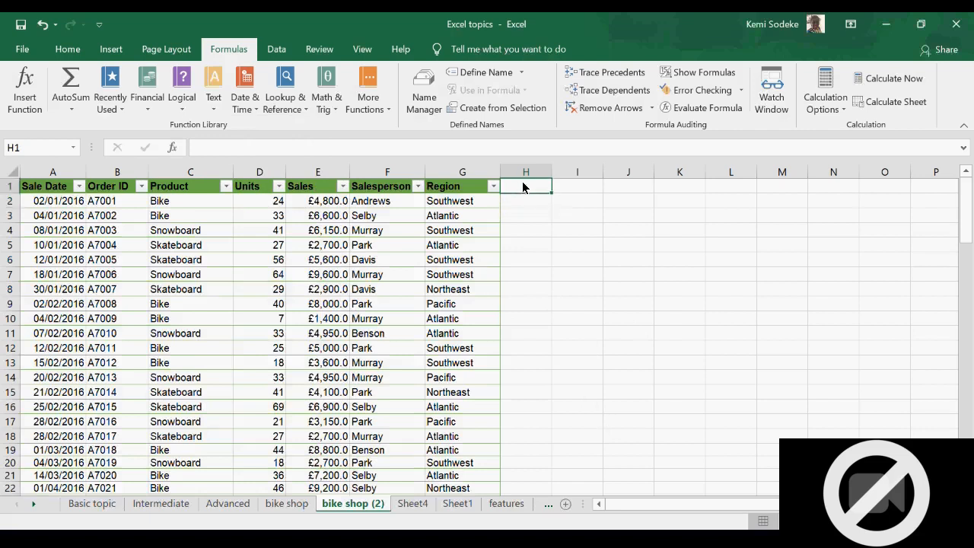
{"action": "type", "text": "te"}
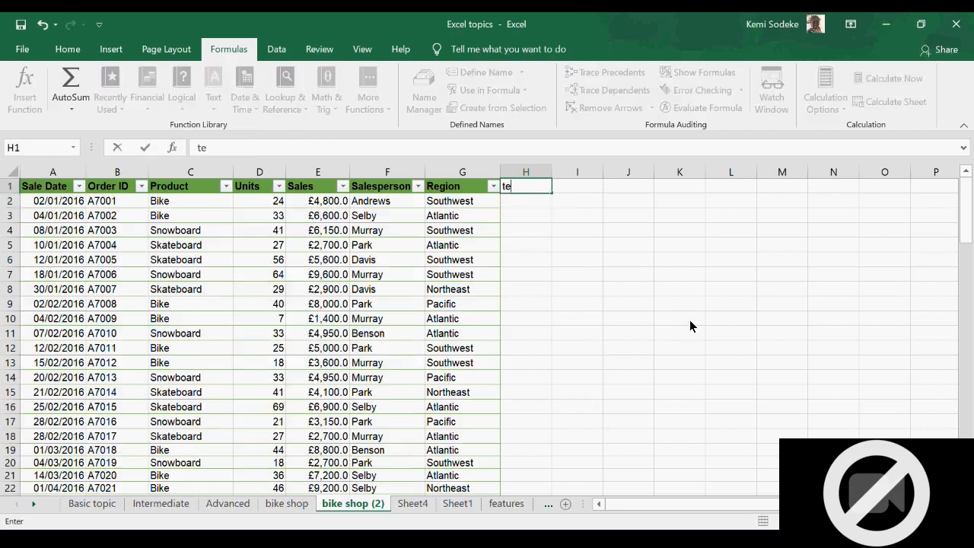
{"action": "type", "text": "xt functions"}
{"action": "key", "text": "Return"}
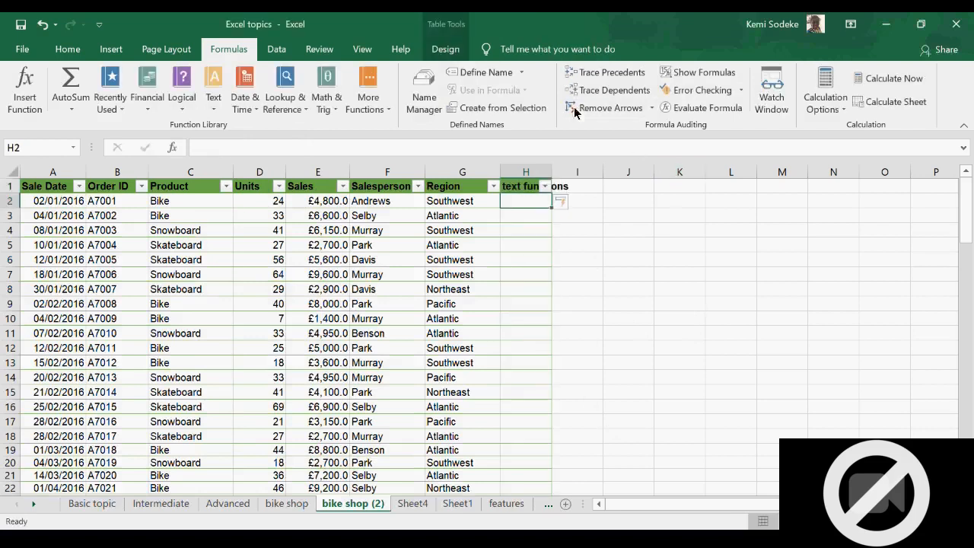
- Widen column H to show more of its header, and start a formula in cell H2
{"action": "left_click", "coordinate": [583, 203]}
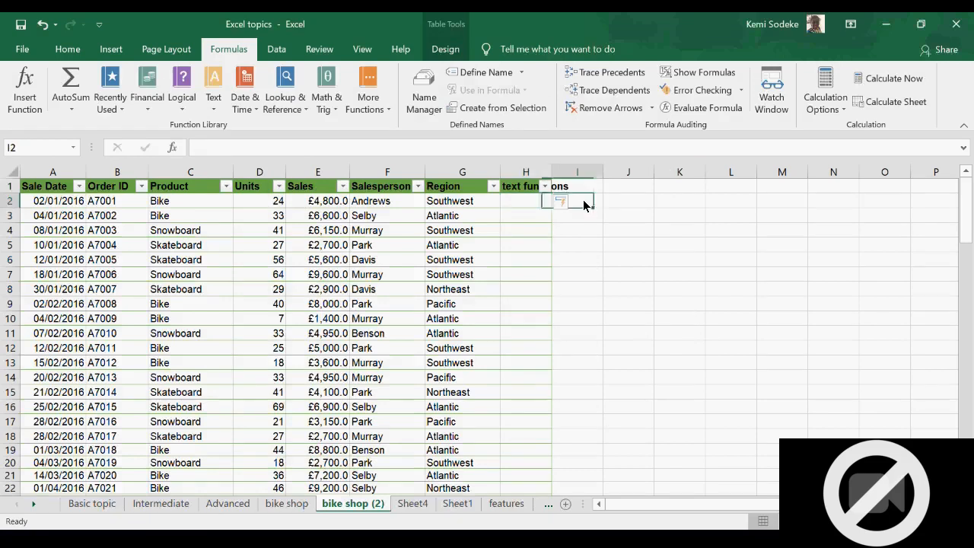
{"action": "left_click", "coordinate": [513, 201]}
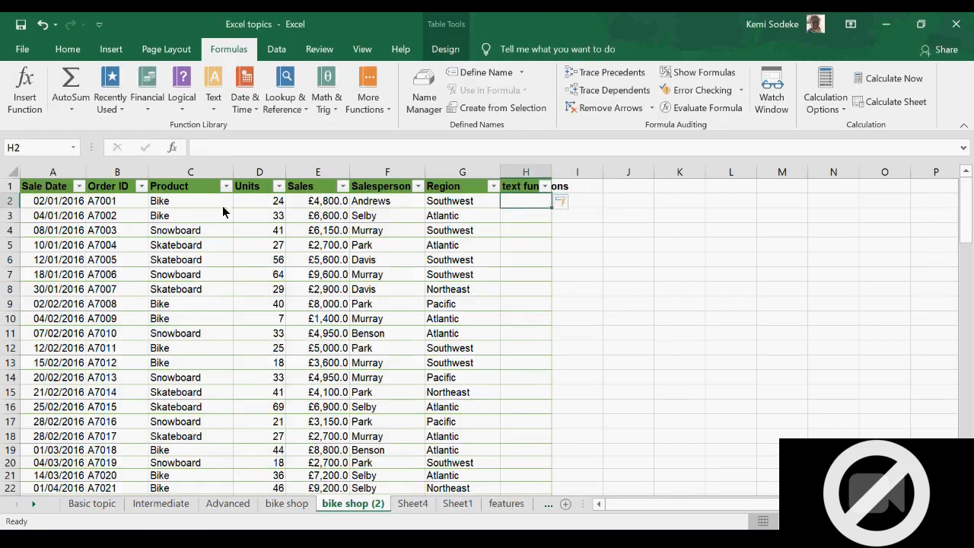
{"action": "left_click", "coordinate": [368, 206]}
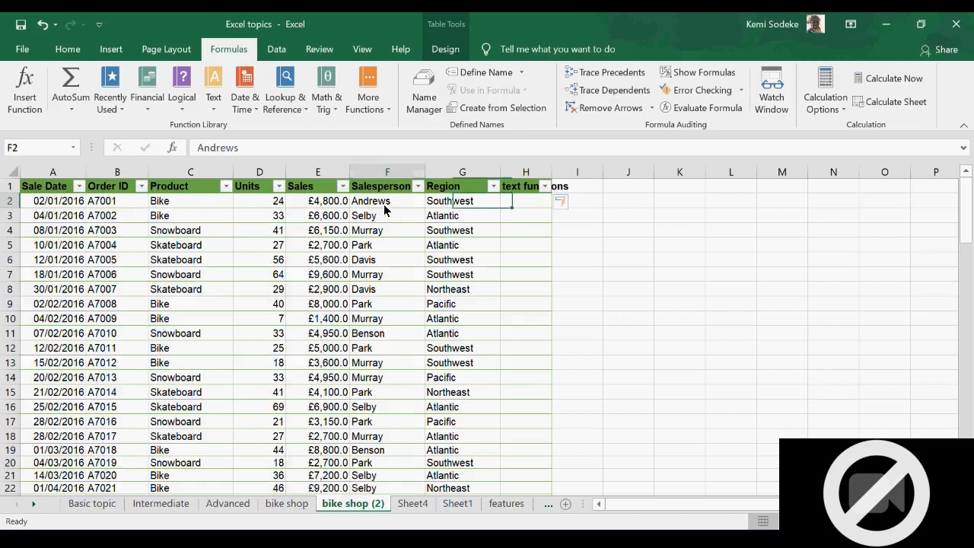
{"action": "left_click", "coordinate": [461, 204]}
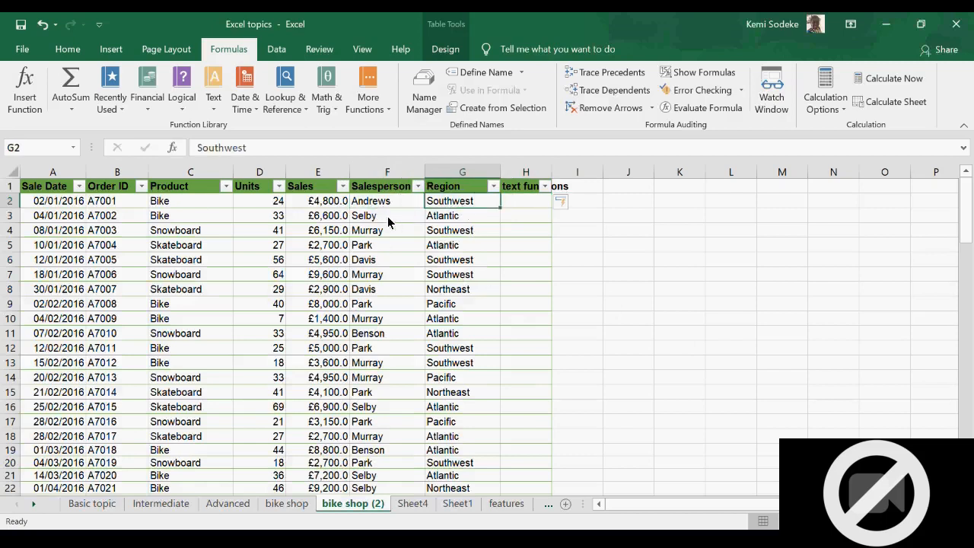
{"action": "left_click", "coordinate": [530, 207]}
{"action": "left_click", "coordinate": [589, 206]}
{"action": "left_click_drag", "start_coordinate": [552, 173], "coordinate": [573, 173]}
{"action": "left_click", "coordinate": [542, 200]}
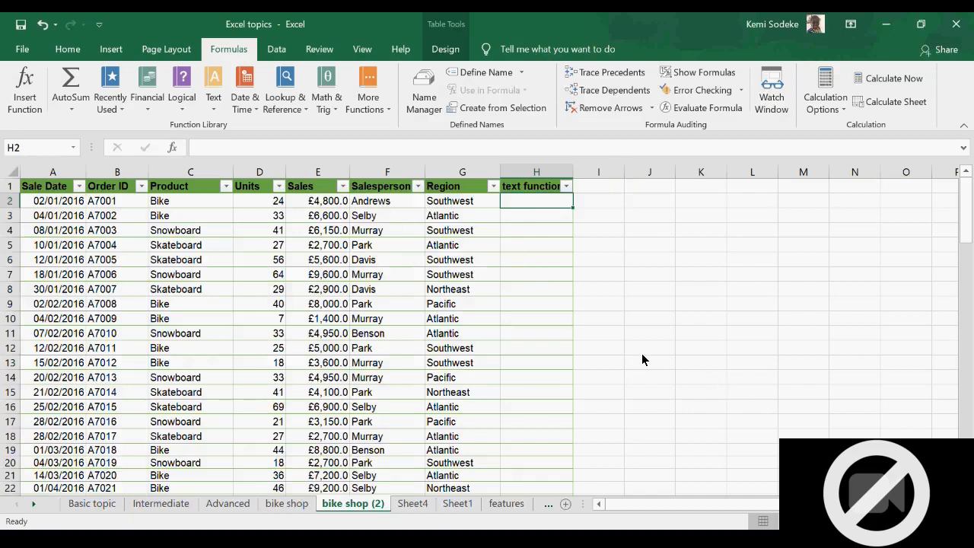
{"action": "type", "text": "="}
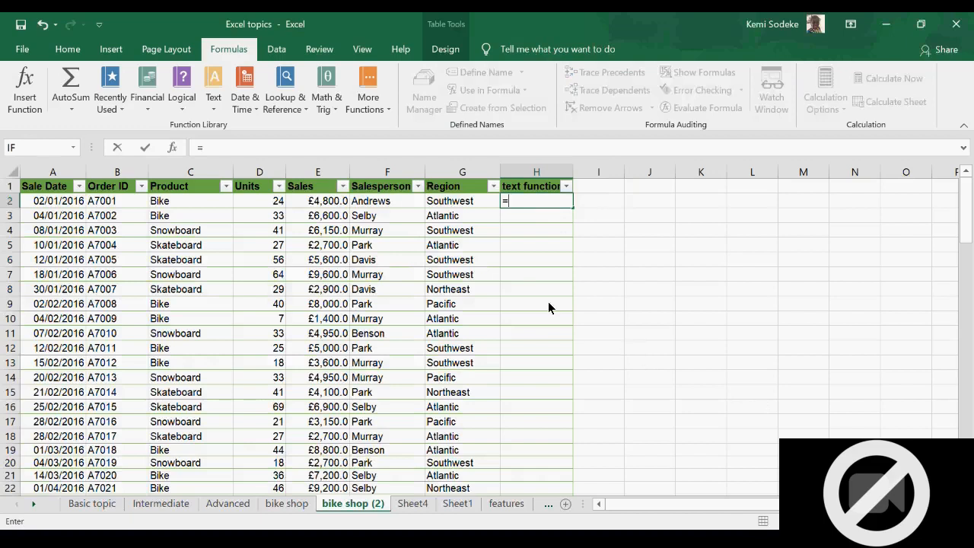
{"action": "left_click", "coordinate": [382, 203]}
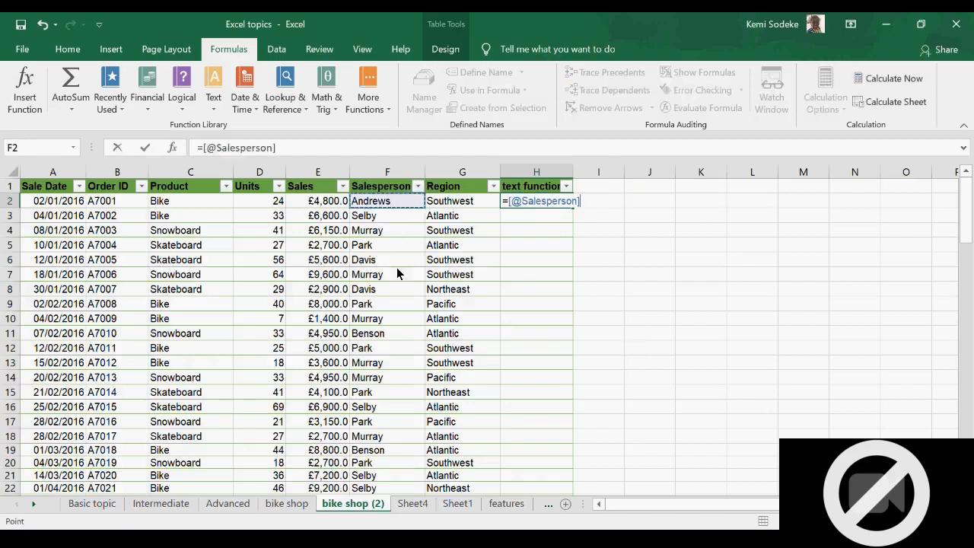
{"action": "key", "text": "BackSpace"}
{"action": "key", "text": "BackSpace"}
{"action": "key", "text": "BackSpace"}
{"action": "key", "text": "BackSpace"}
{"action": "key", "text": "BackSpace"}
{"action": "key", "text": "BackSpace"}
{"action": "key", "text": "BackSpace"}
{"action": "key", "text": "BackSpace"}
{"action": "key", "text": "BackSpace"}
{"action": "key", "text": "BackSpace"}
{"action": "key", "text": "BackSpace"}
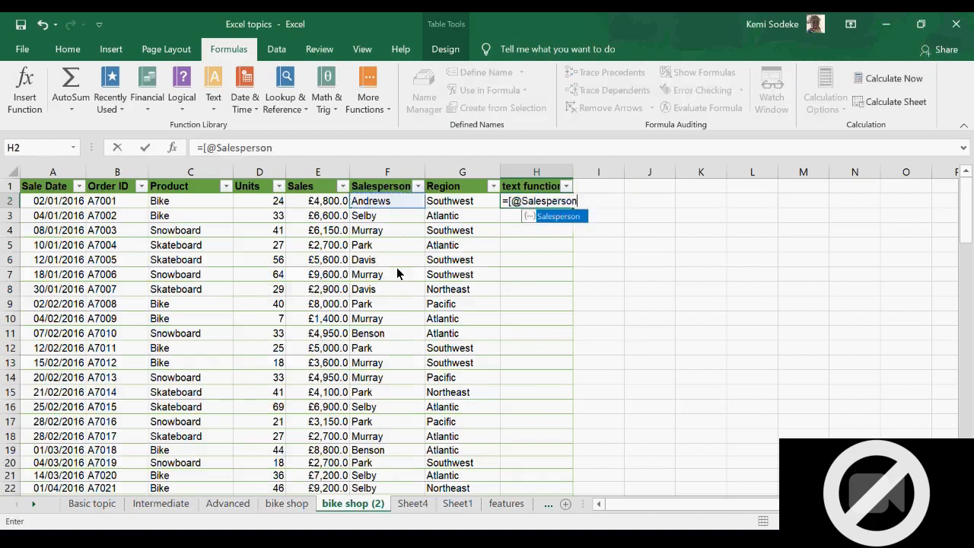
{"action": "key", "text": "BackSpace"}
{"action": "key", "text": "BackSpace"}
{"action": "key", "text": "BackSpace"}
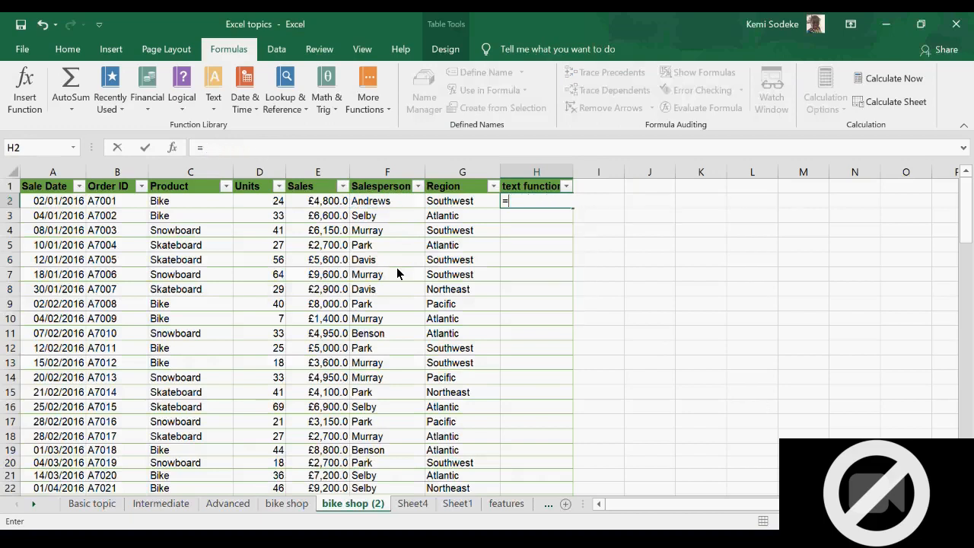
{"action": "type", "text": "concatenate"}
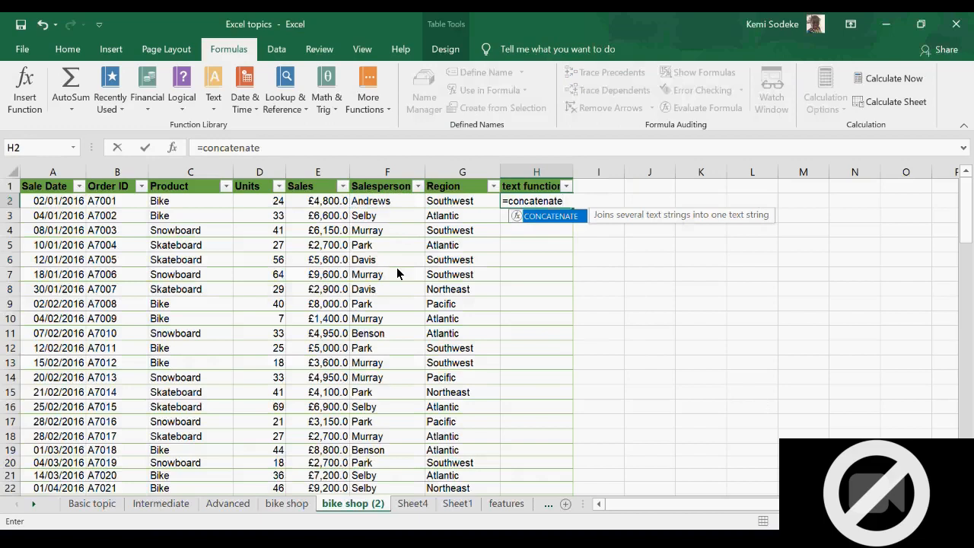
{"action": "type", "text": "("}
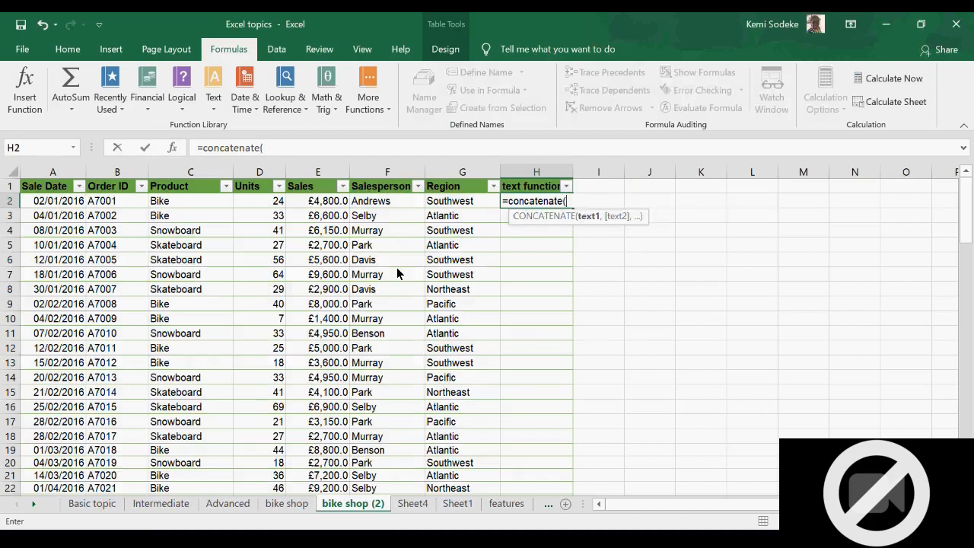
{"action": "left_click", "coordinate": [380, 202]}
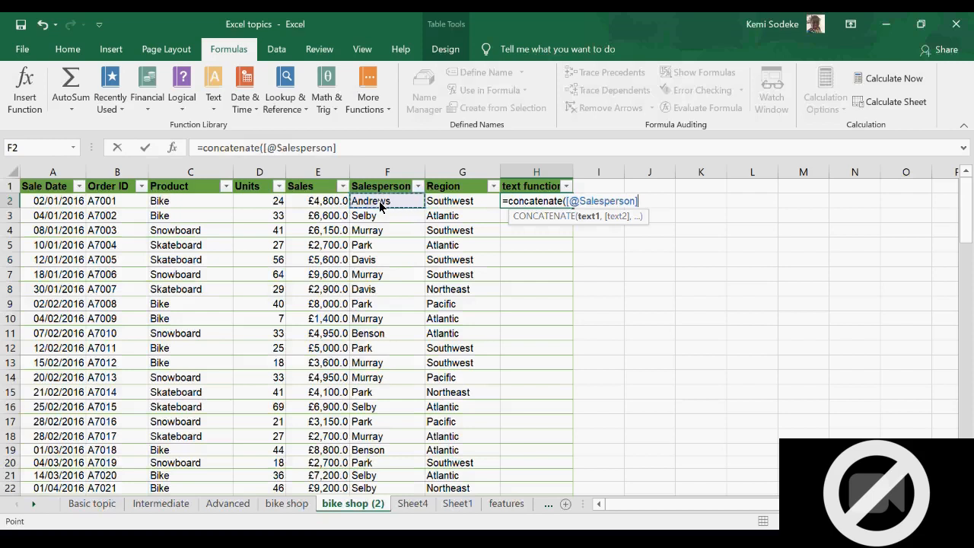
{"action": "type", "text": ","}
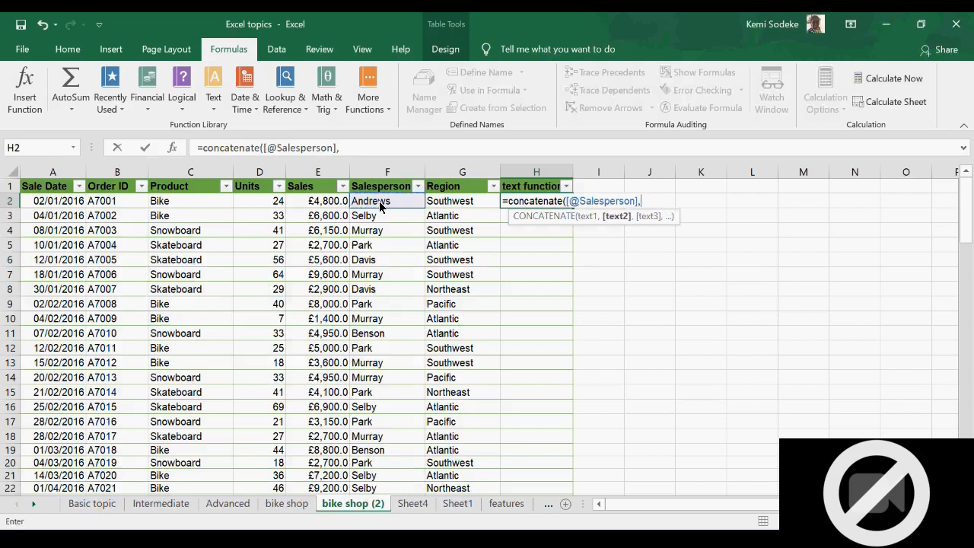
{"action": "left_click", "coordinate": [452, 205]}
{"action": "type", "text": ")"}
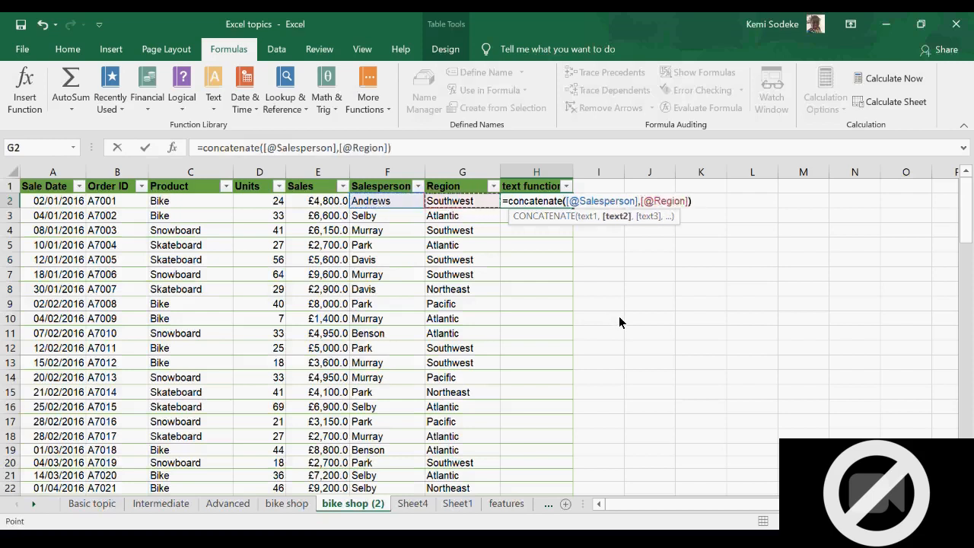
{"action": "key", "text": "Return"}
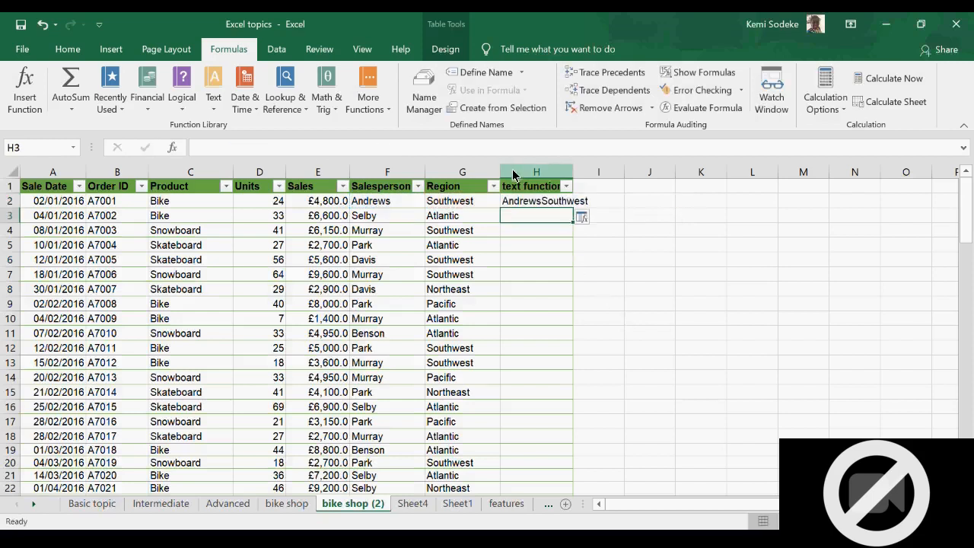
{"action": "left_click", "coordinate": [537, 201]}
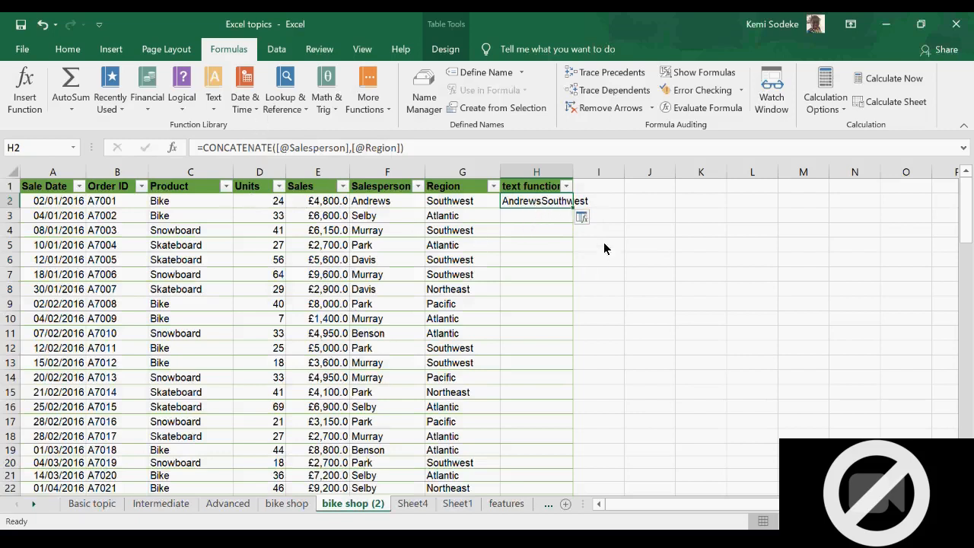
{"action": "left_click_drag", "start_coordinate": [574, 177], "coordinate": [584, 180]}
{"action": "left_click", "coordinate": [605, 201]}
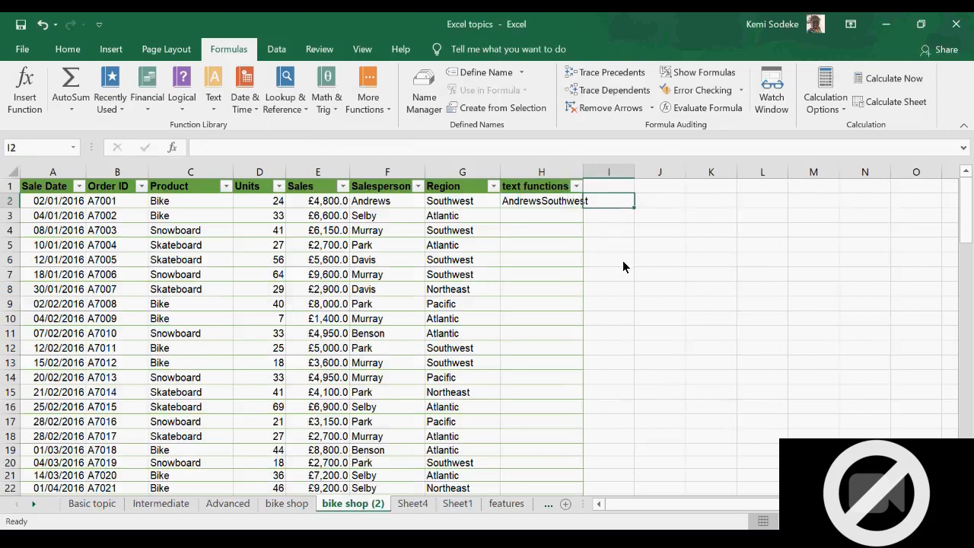
{"action": "type", "text": "="}
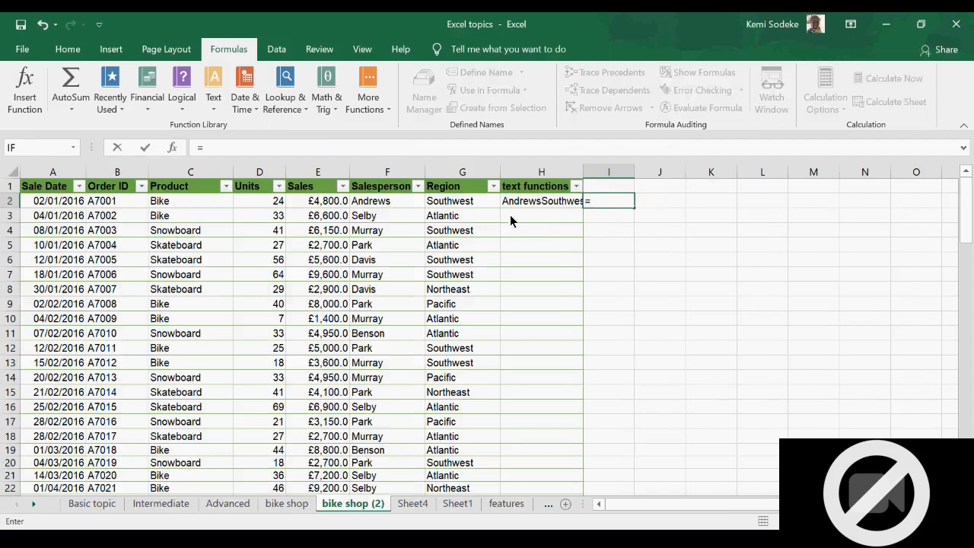
{"action": "left_click", "coordinate": [391, 201]}
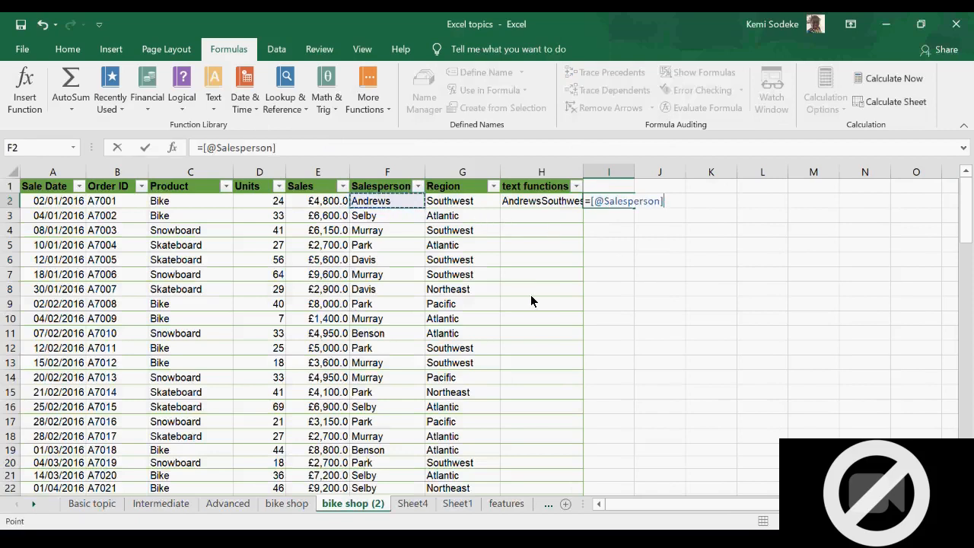
{"action": "type", "text": "&"}
{"action": "left_click", "coordinate": [462, 203]}
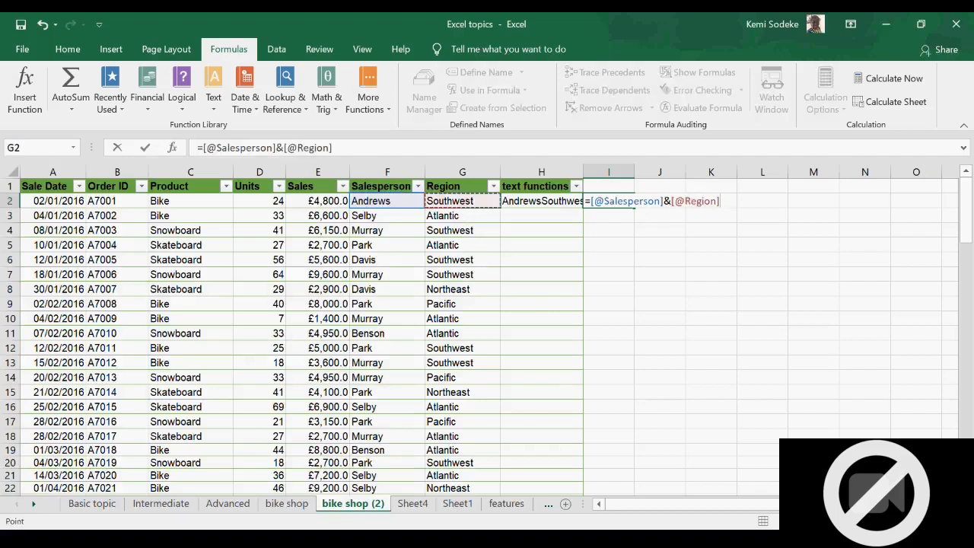
{"action": "key", "text": "Return"}
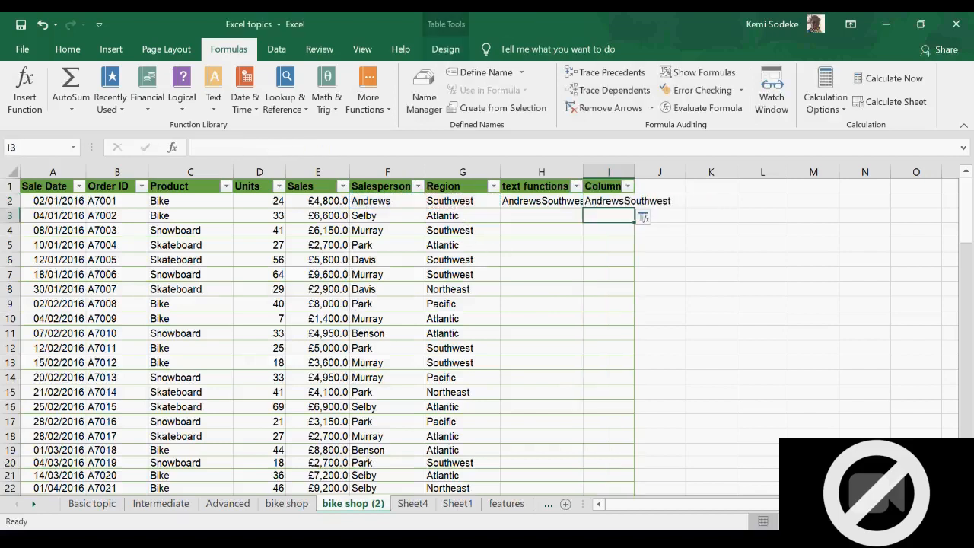
- Widen columns H and I to make room for the joined text in row 2
{"action": "left_click", "coordinate": [545, 202]}
{"action": "left_click", "coordinate": [614, 204]}
{"action": "left_click_drag", "start_coordinate": [634, 174], "coordinate": [651, 173]}
{"action": "left_click_drag", "start_coordinate": [584, 175], "coordinate": [598, 175]}
{"action": "left_click_drag", "start_coordinate": [666, 175], "coordinate": [673, 175]}
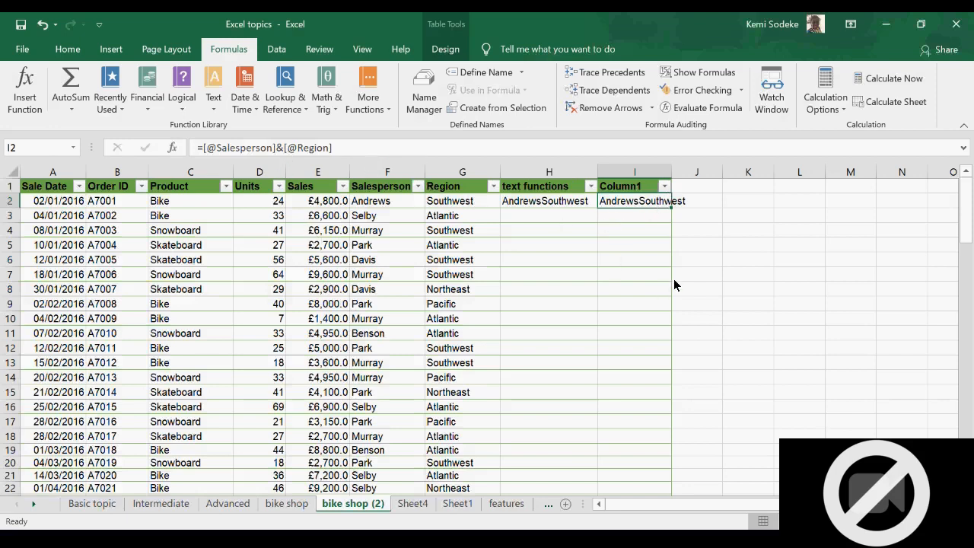
{"action": "type", "text": "="}
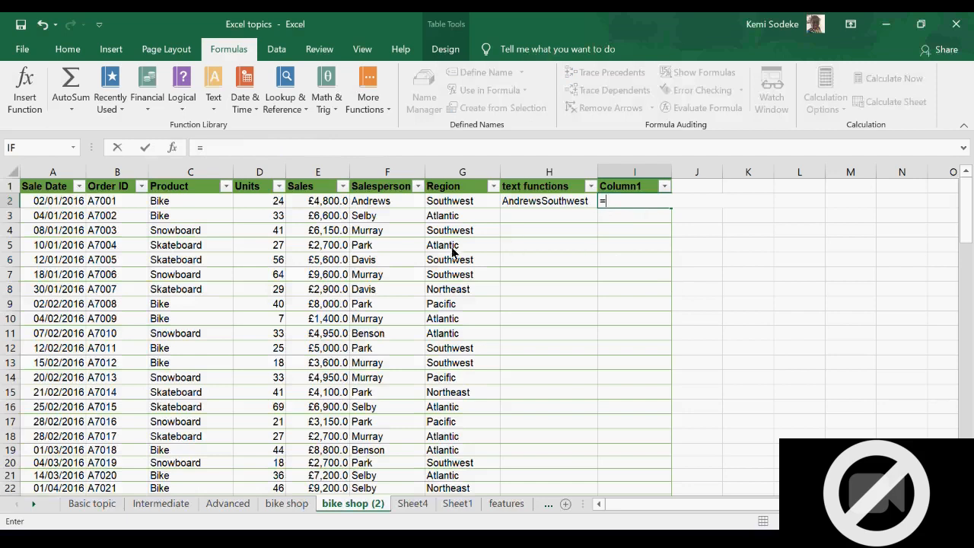
{"action": "left_click", "coordinate": [391, 201]}
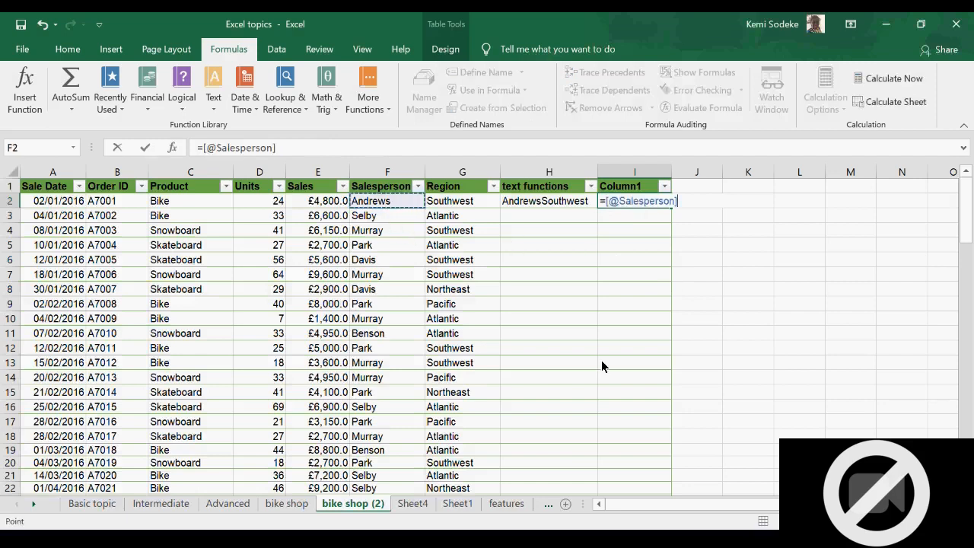
{"action": "type", "text": "&"}
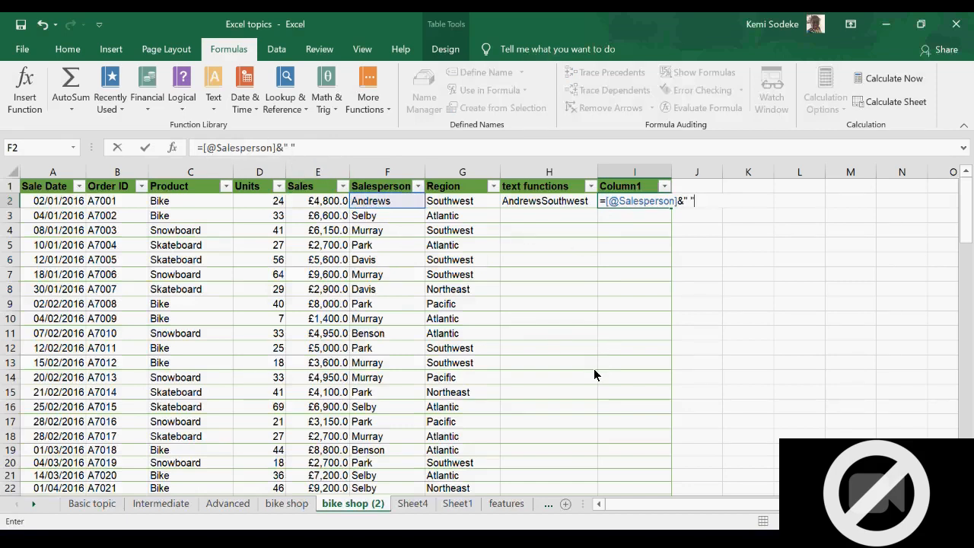
{"action": "type", "text": "&"}
{"action": "left_click", "coordinate": [463, 201]}
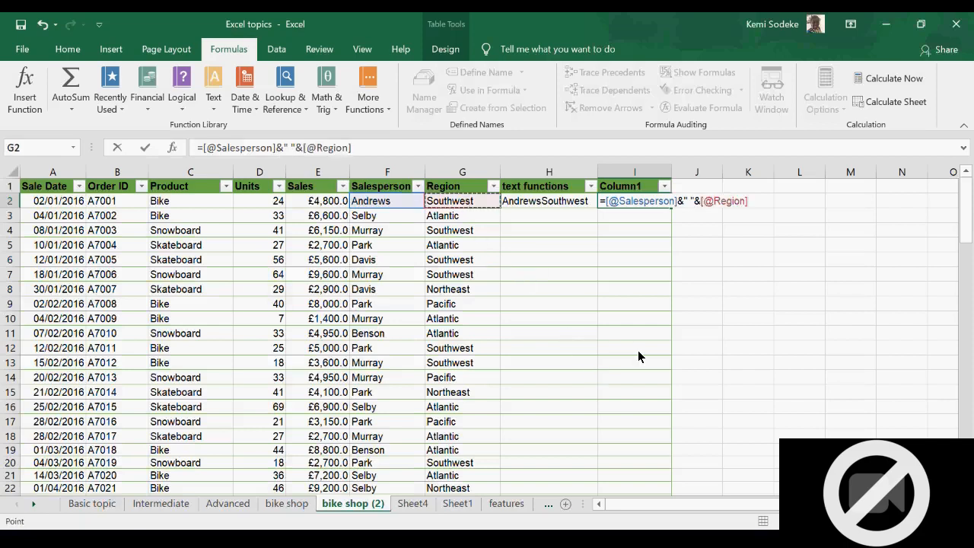
{"action": "key", "text": "Return"}
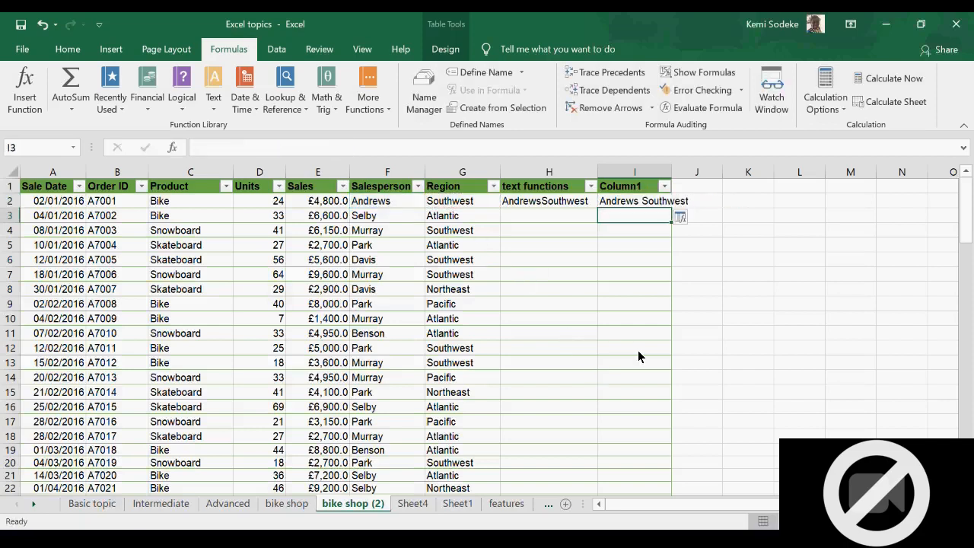
{"action": "left_click", "coordinate": [623, 202]}
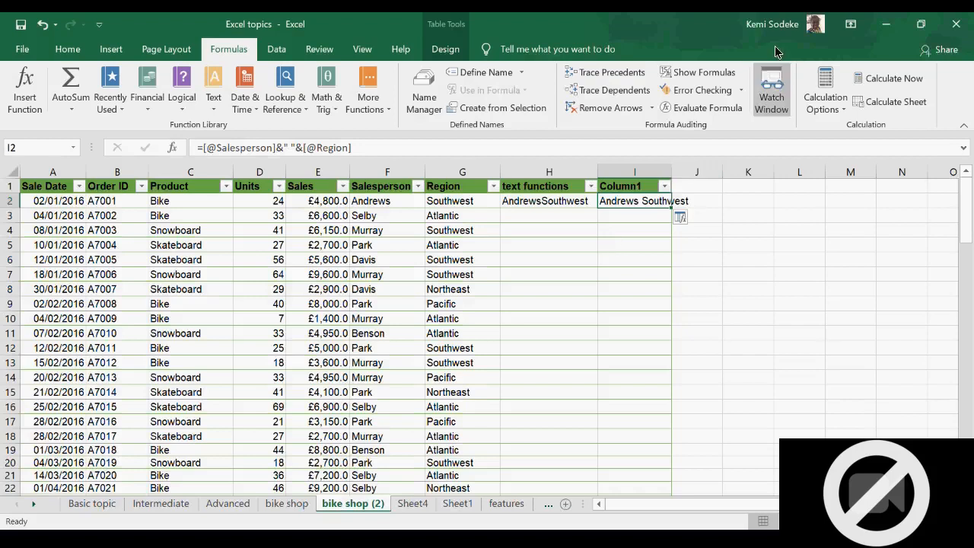
- Copy the CONCATENATE cell H2 and paste it back over itself
{"action": "left_click", "coordinate": [532, 203]}
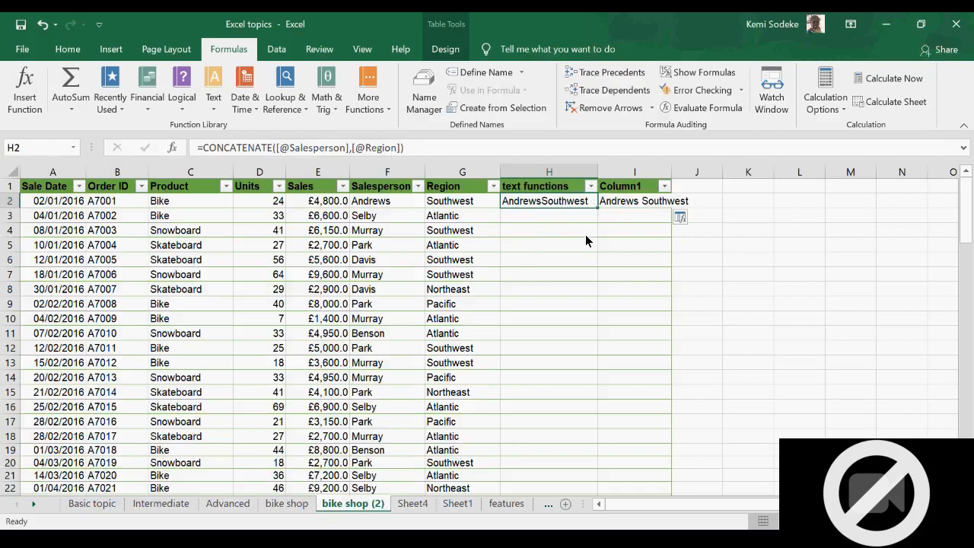
{"action": "key", "text": "ctrl+c"}
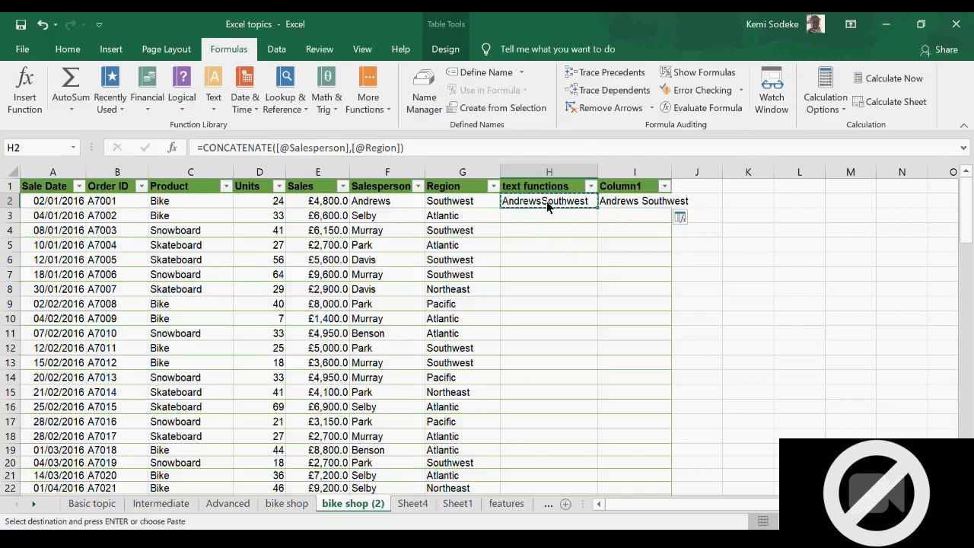
{"action": "right_click", "coordinate": [546, 205]}
{"action": "left_click", "coordinate": [720, 169]}
- Delete column I, which holds the ampersand version of the joined text
{"action": "left_click", "coordinate": [625, 173]}
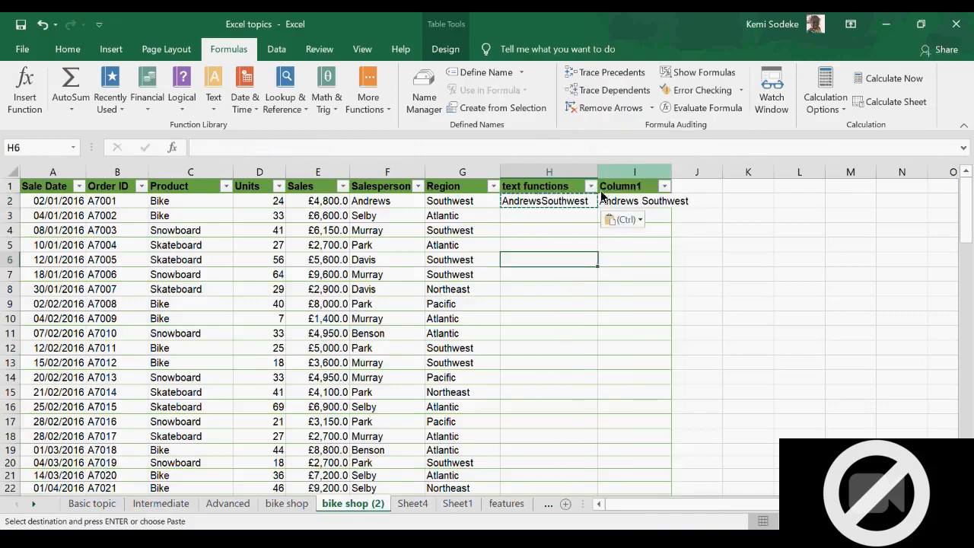
{"action": "right_click", "coordinate": [625, 173]}
{"action": "left_click", "coordinate": [661, 296]}
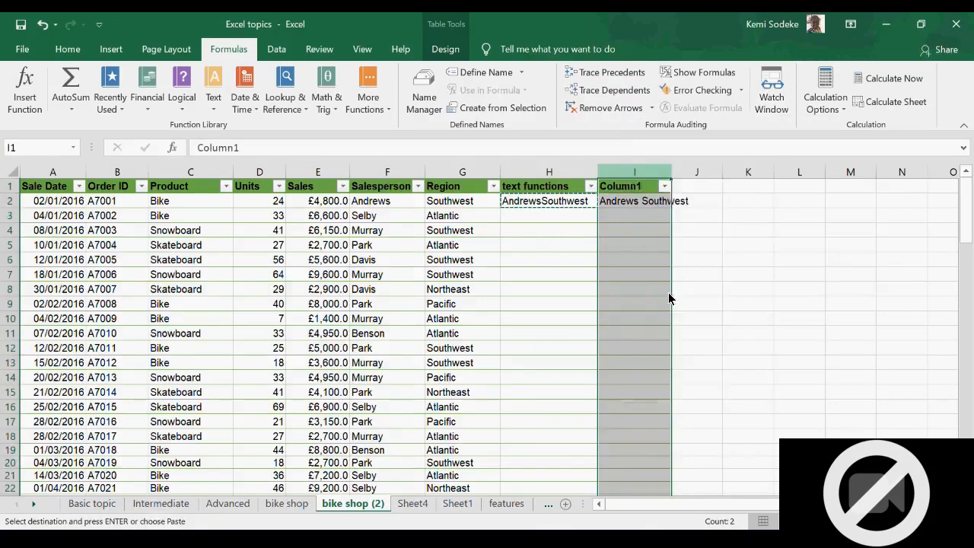
{"action": "left_click", "coordinate": [529, 263]}
{"action": "left_click_drag", "start_coordinate": [621, 187], "coordinate": [624, 201]}
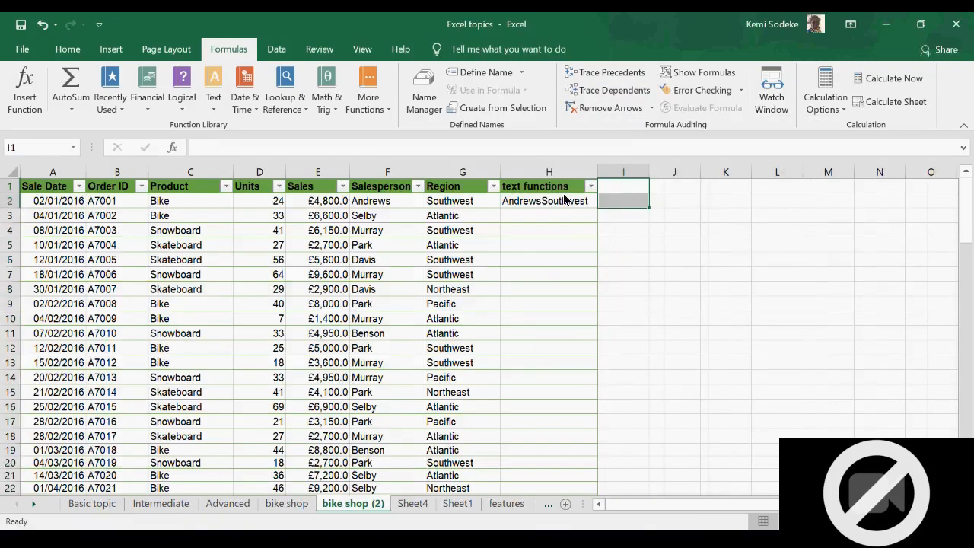
- Label cell J1 "concatenate" and cell K1 "&" outside the table, and widen column J to fit its label
{"action": "left_click", "coordinate": [674, 191]}
{"action": "type", "text": "concatenate"}
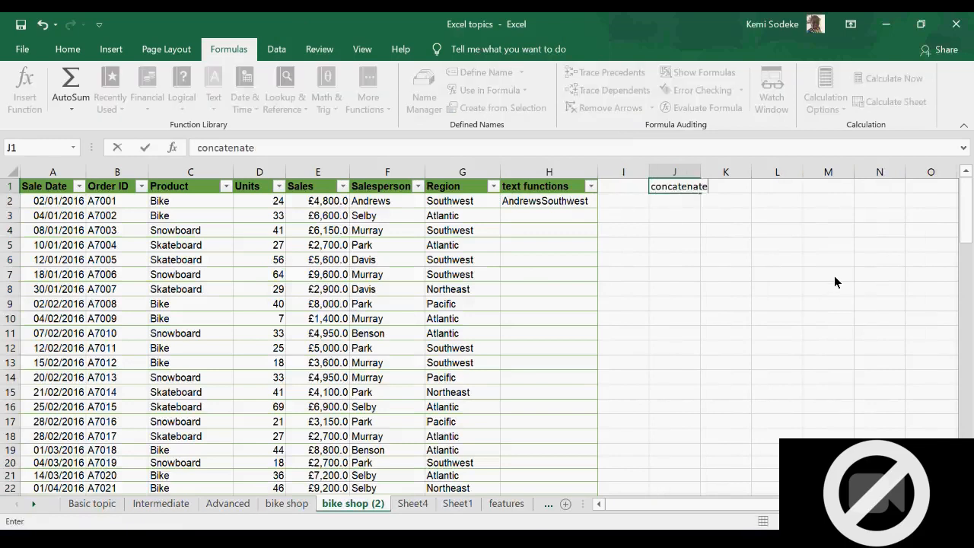
{"action": "key", "text": "Tab"}
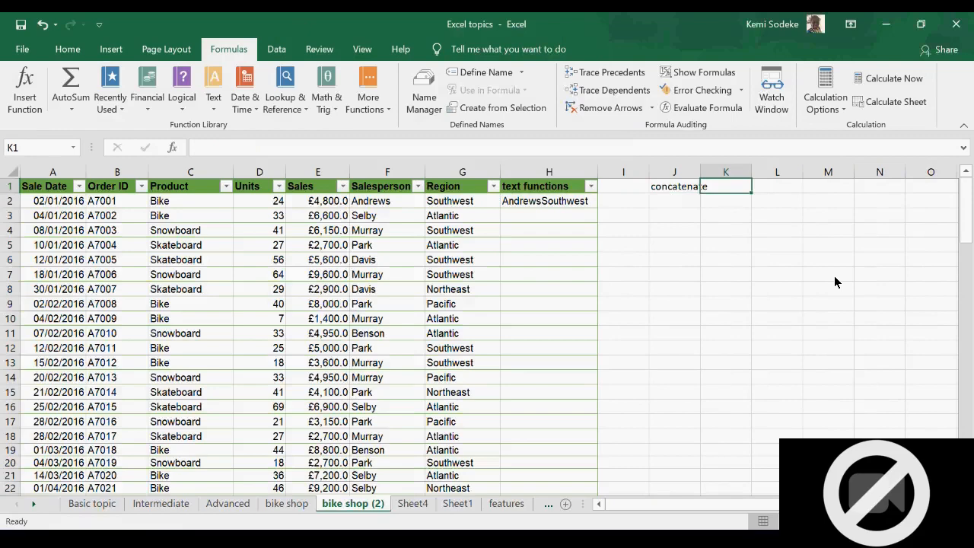
{"action": "type", "text": "&"}
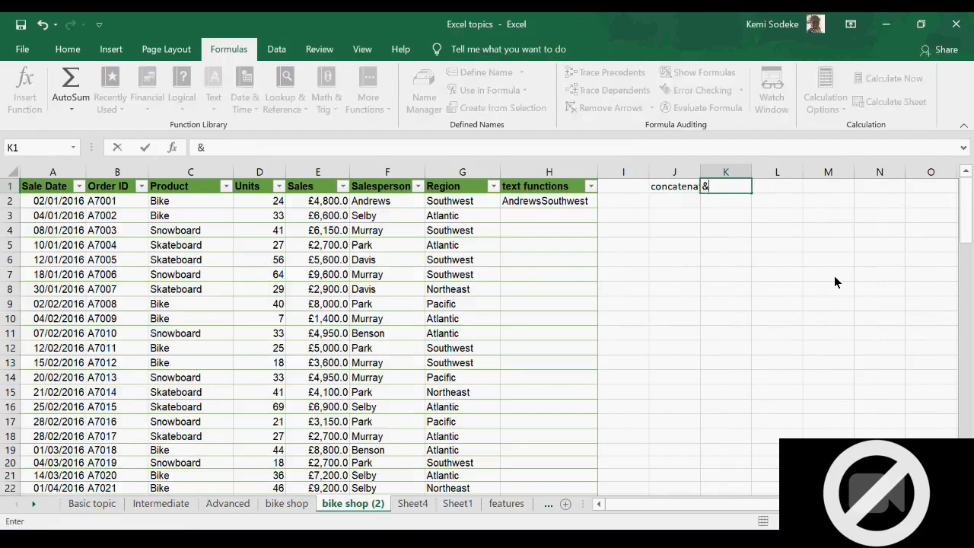
{"action": "key", "text": "Return"}
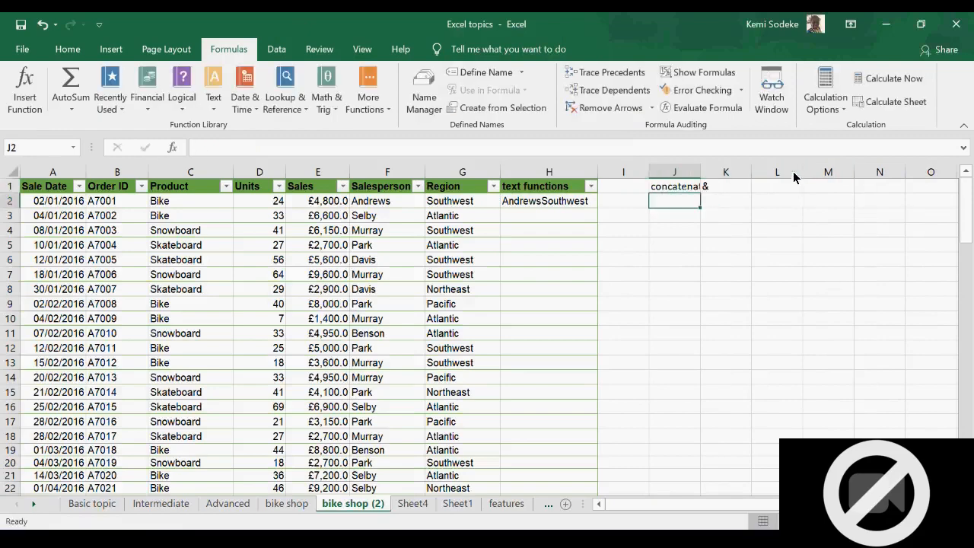
{"action": "left_click_drag", "start_coordinate": [700, 172], "coordinate": [715, 172]}
- Open the list of text functions with cell K2 selected
{"action": "left_click", "coordinate": [743, 200]}
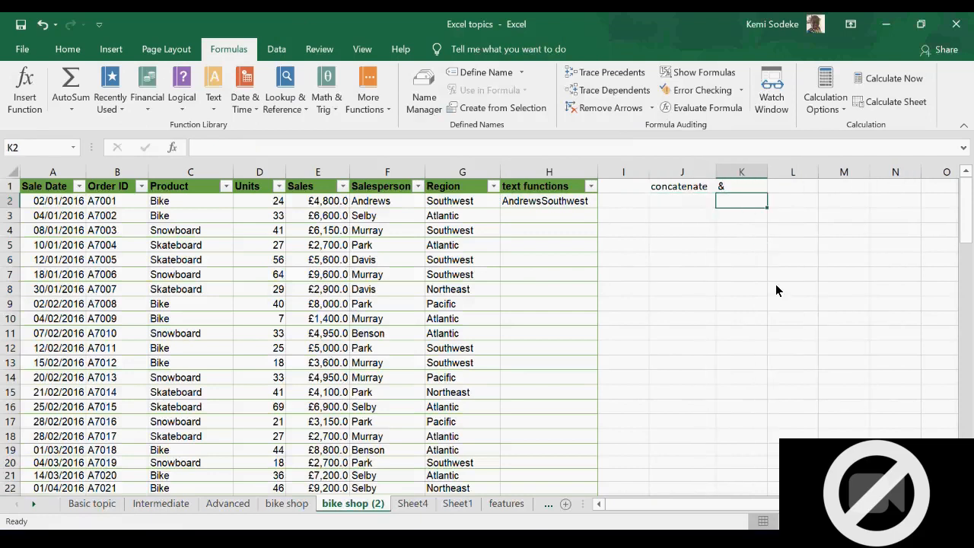
{"action": "left_click", "coordinate": [214, 85]}
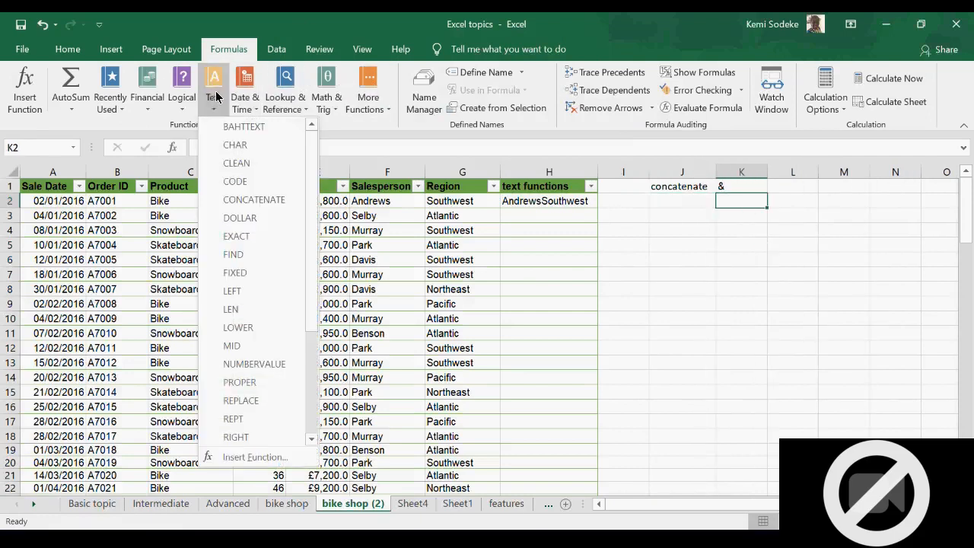
- Enter the label "length" in cell K2 of the bike shop (2) sheet
{"action": "left_click", "coordinate": [736, 288]}
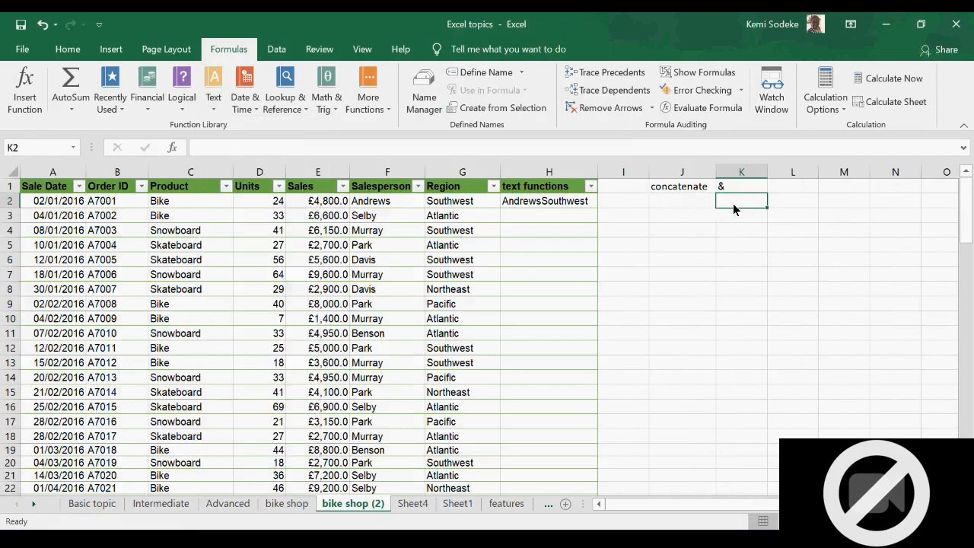
{"action": "type", "text": "lenght"}
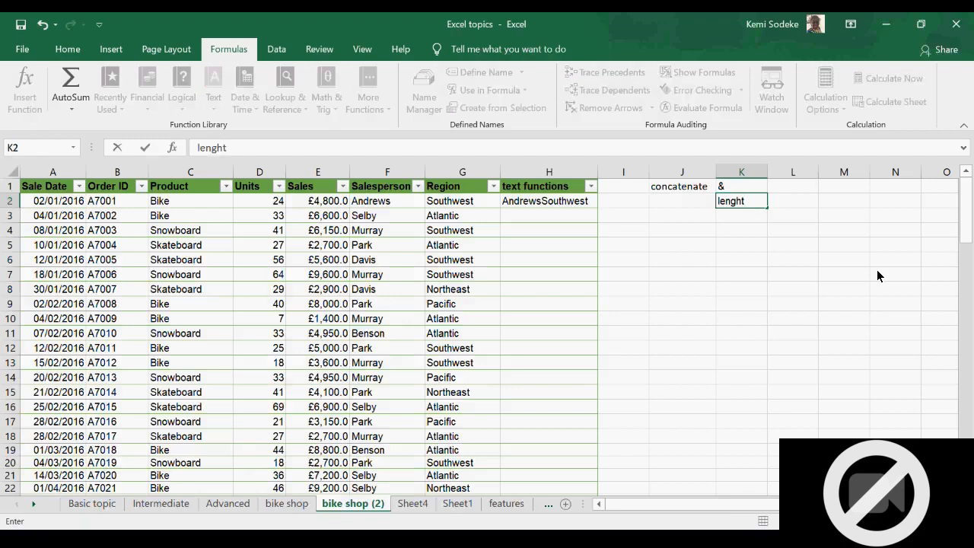
{"action": "key", "text": "Return"}
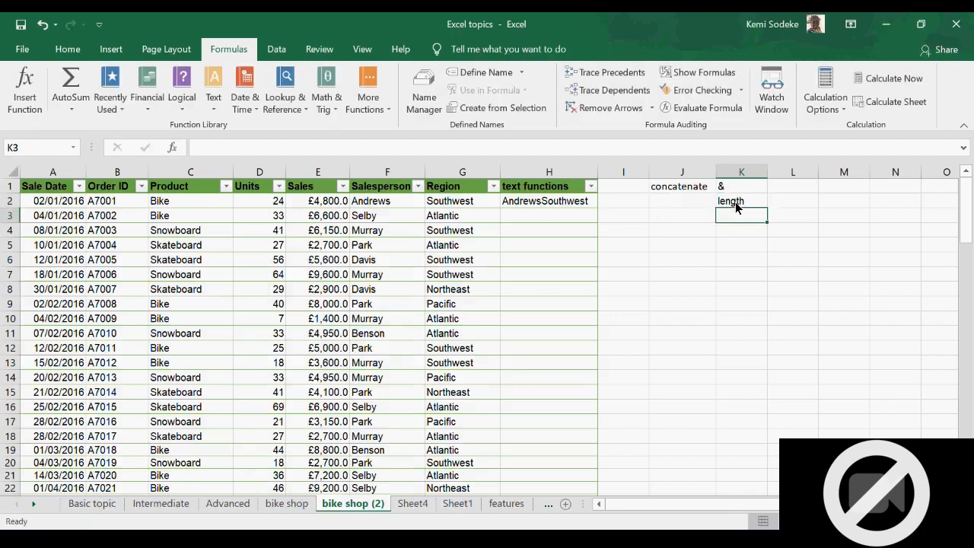
- In cell J2, use the LEN function to count the characters of the combined text in H2
{"action": "left_click", "coordinate": [684, 202]}
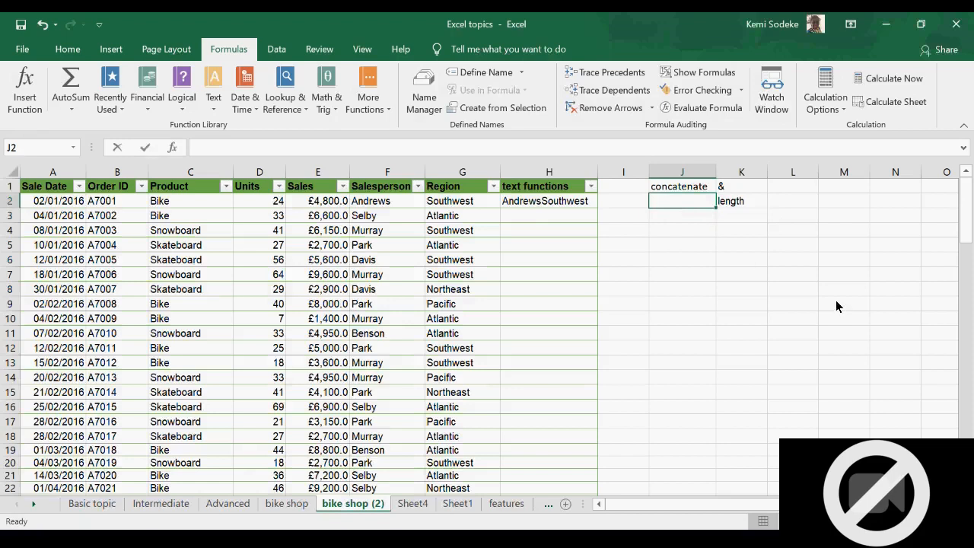
{"action": "type", "text": "=len"}
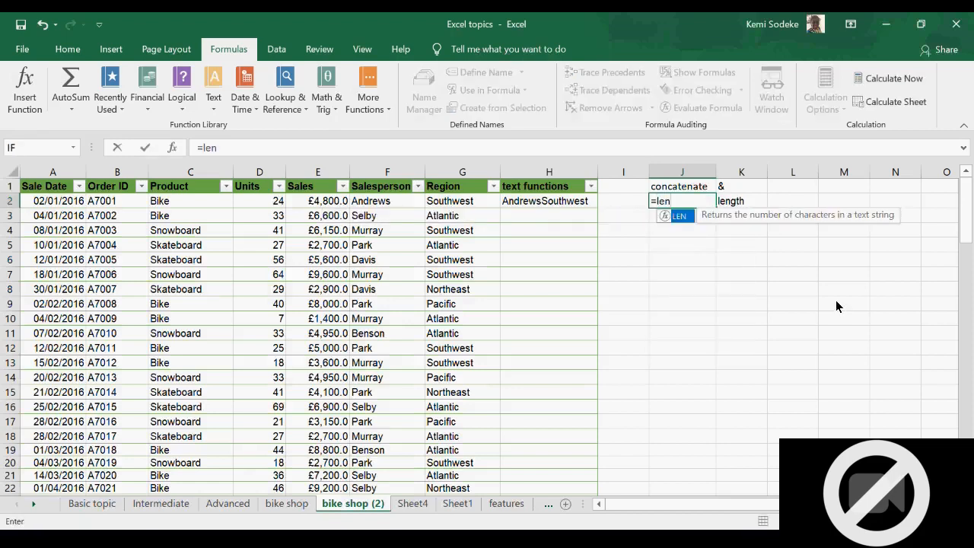
{"action": "type", "text": "("}
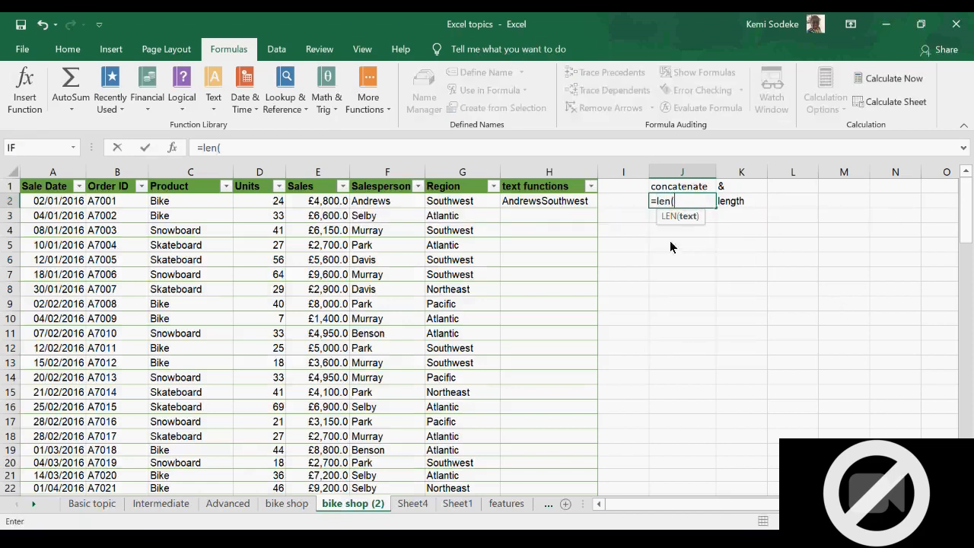
{"action": "left_click", "coordinate": [565, 201]}
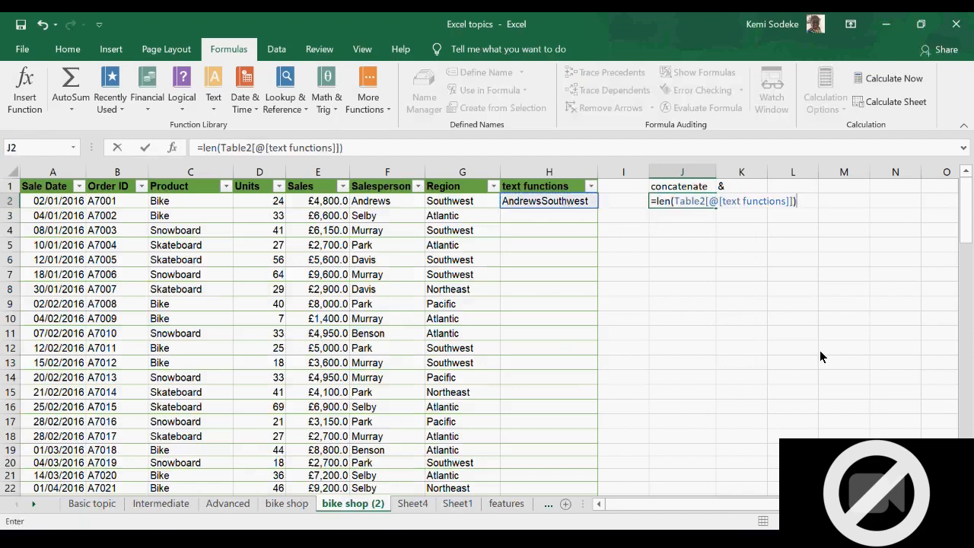
{"action": "key", "text": "Return"}
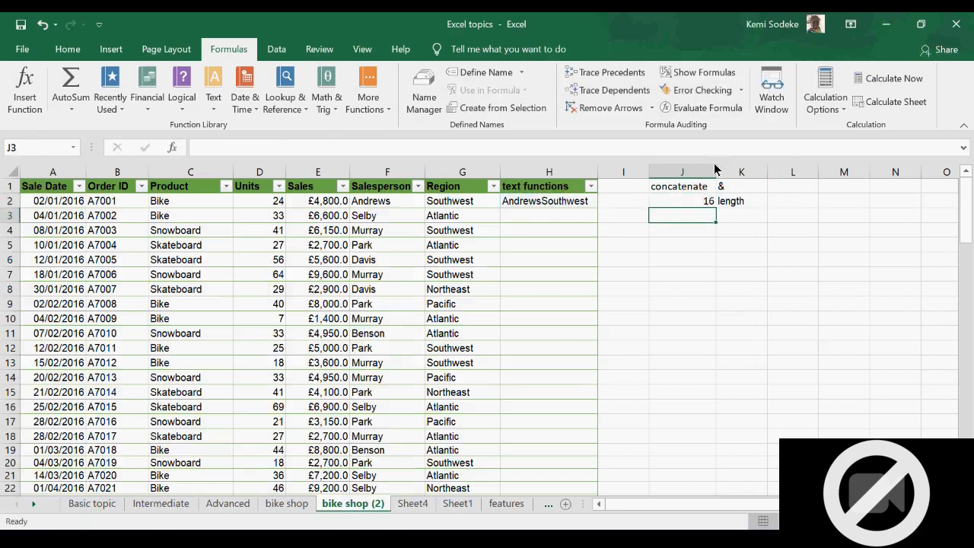
{"action": "left_click", "coordinate": [708, 204]}
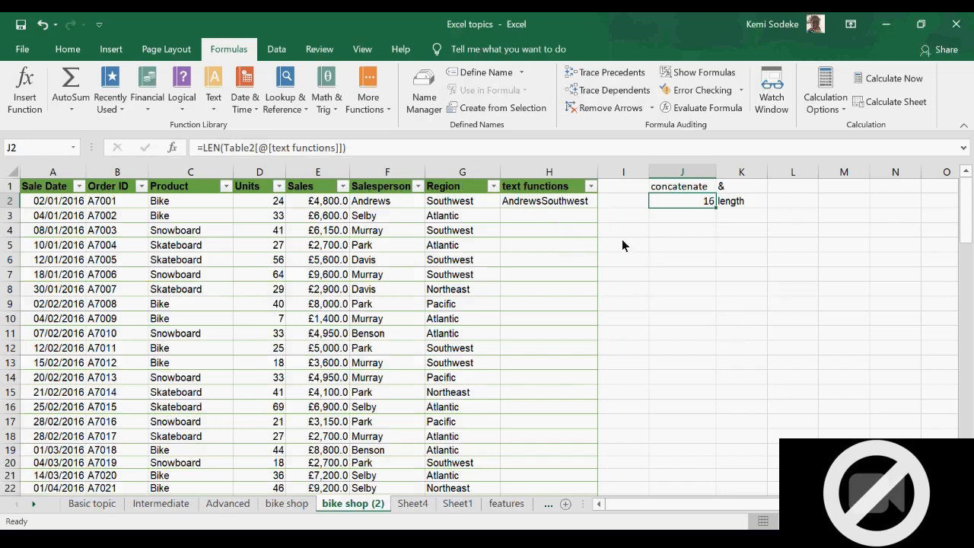
{"action": "left_click", "coordinate": [685, 307]}
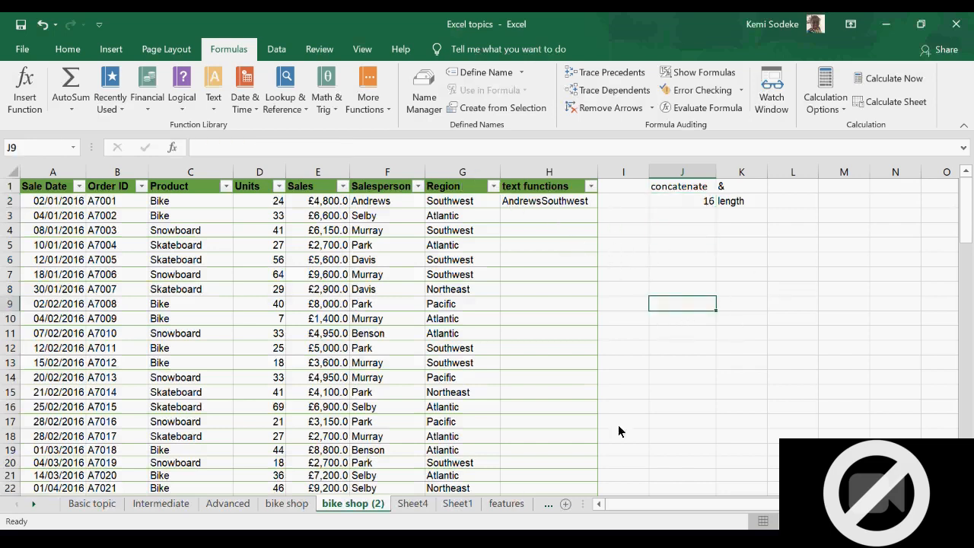
{"action": "left_click", "coordinate": [421, 506]}
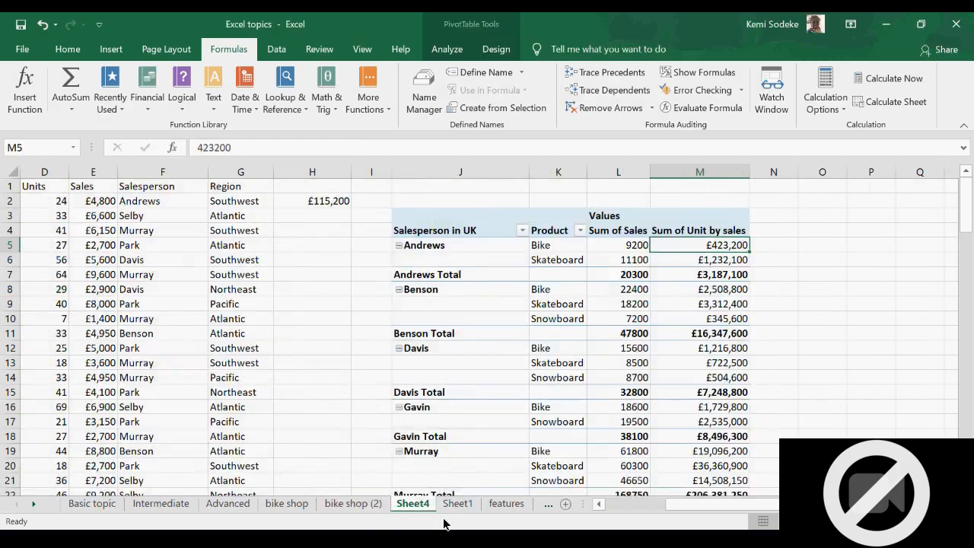
{"action": "left_click_drag", "start_coordinate": [690, 504], "coordinate": [625, 500]}
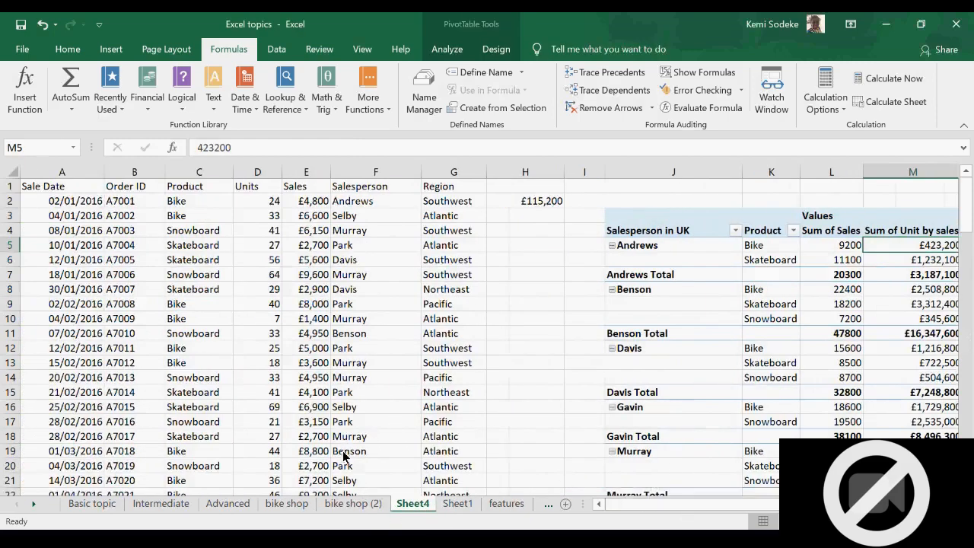
{"action": "left_click", "coordinate": [352, 503]}
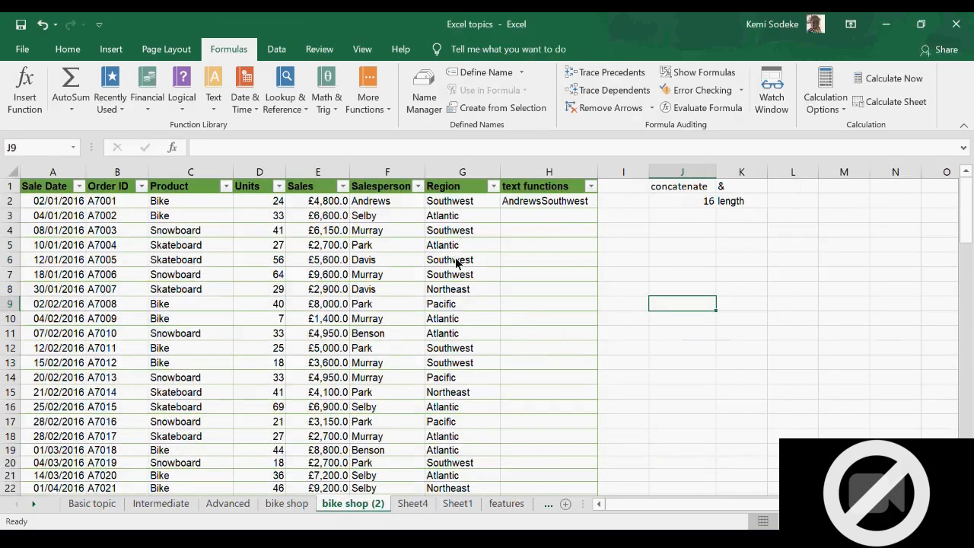
{"action": "left_click", "coordinate": [480, 264]}
{"action": "left_click", "coordinate": [689, 204]}
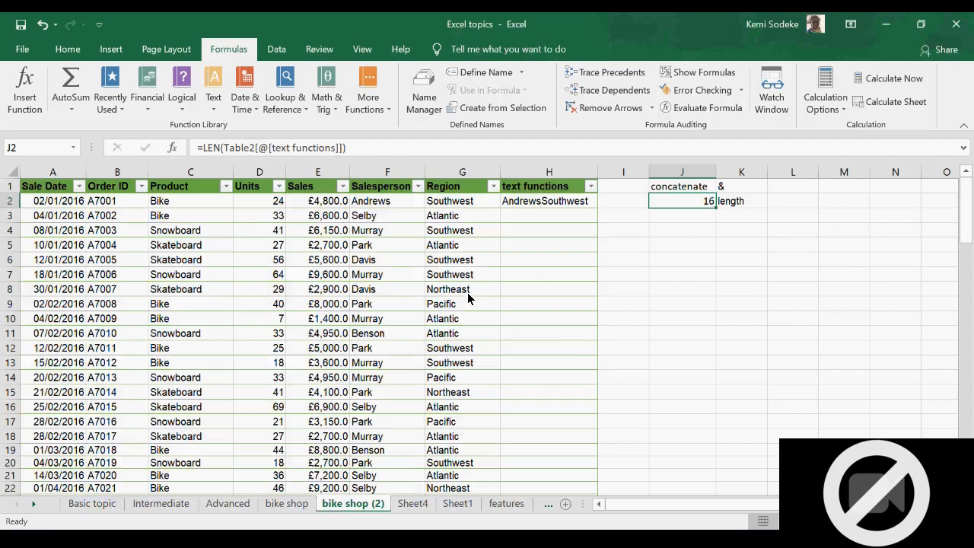
- Create a copy of Sheet4 within Excel topics.xlsx, placed before Sheet1
{"action": "left_click", "coordinate": [421, 504]}
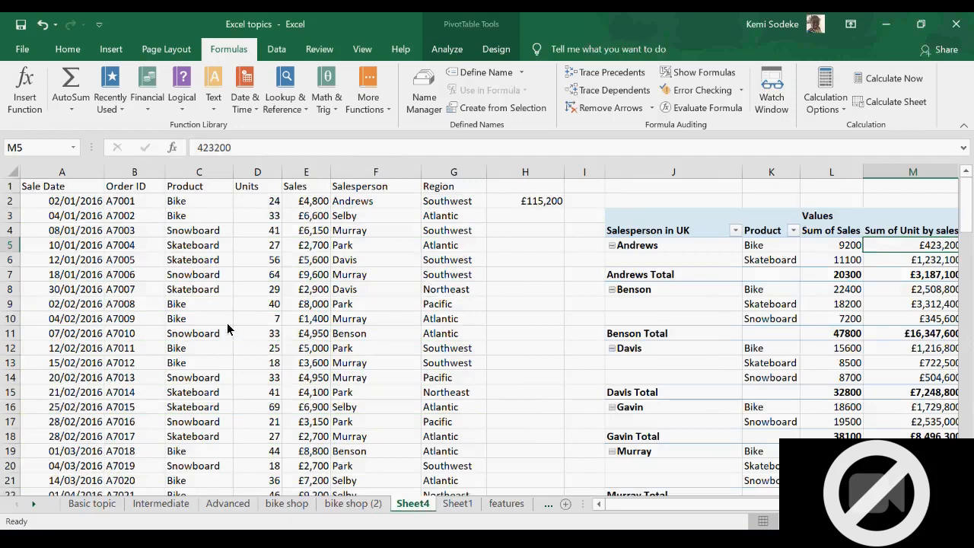
{"action": "right_click", "coordinate": [409, 506]}
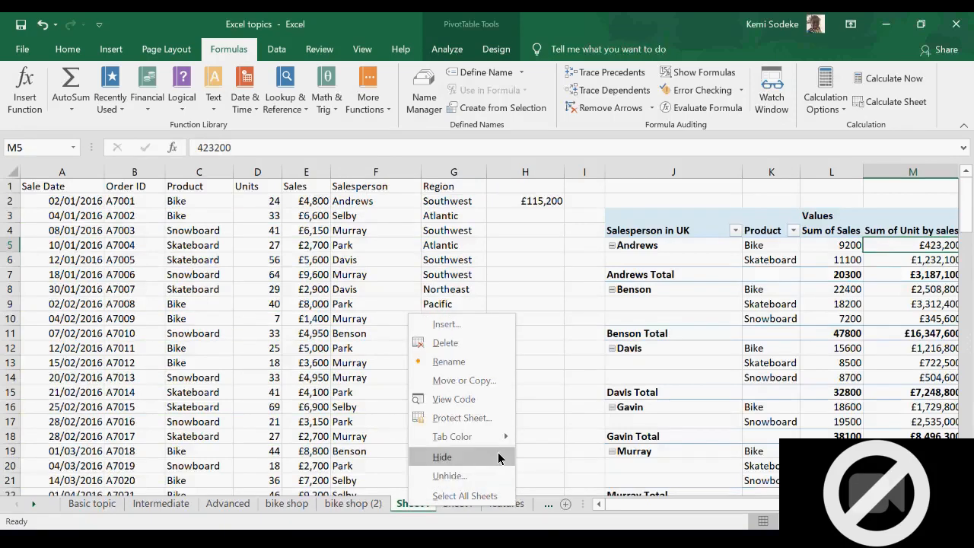
{"action": "left_click", "coordinate": [460, 380]}
{"action": "left_click", "coordinate": [371, 441]}
{"action": "left_click", "coordinate": [585, 319]}
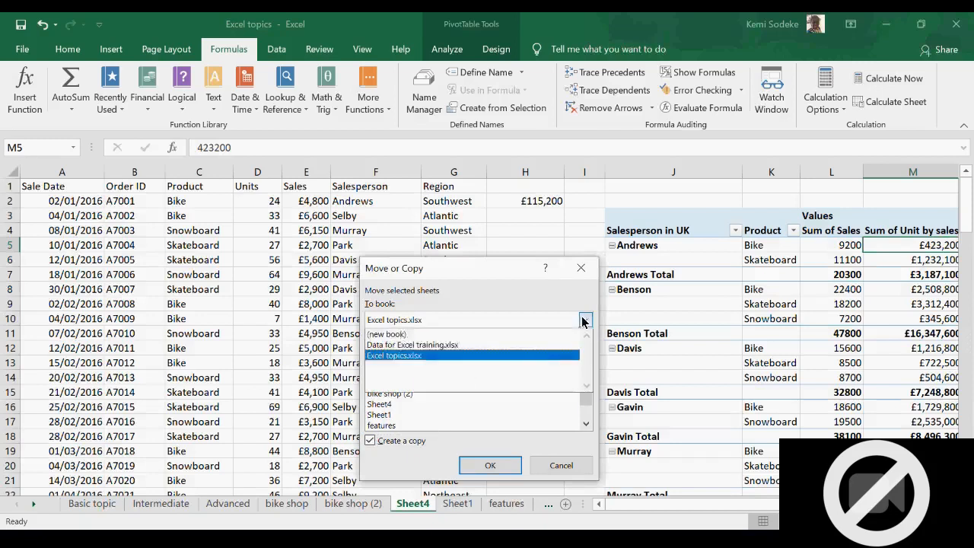
{"action": "left_click", "coordinate": [424, 356]}
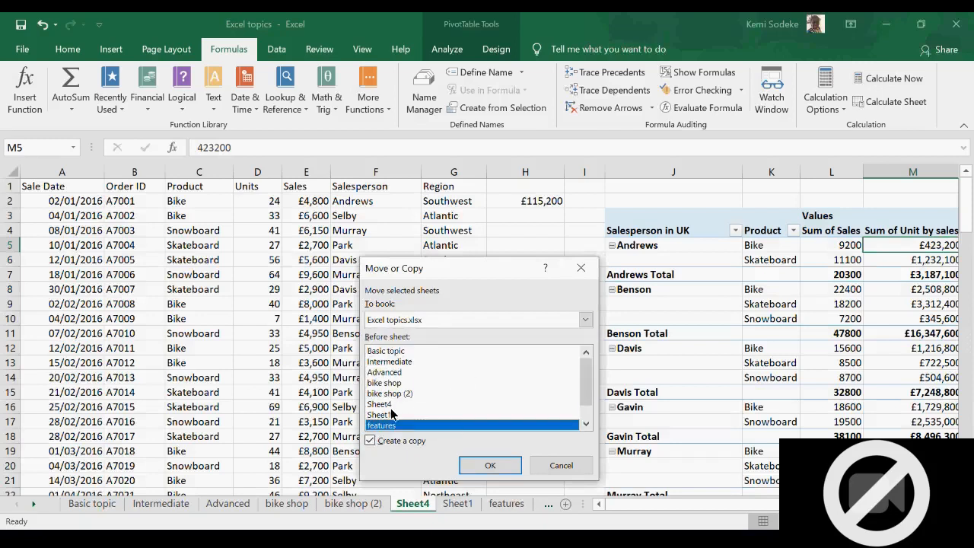
{"action": "left_click", "coordinate": [393, 416]}
{"action": "left_click", "coordinate": [493, 464]}
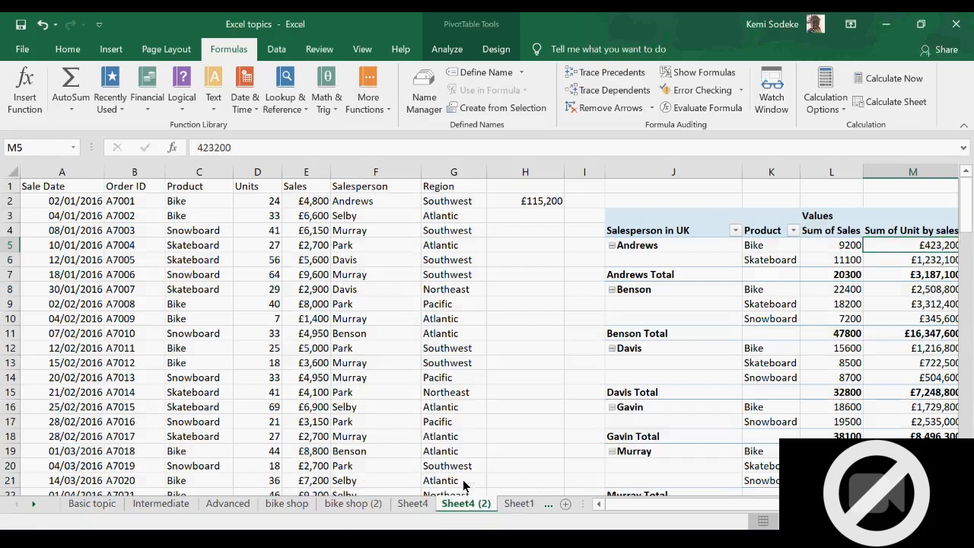
- Delete columns H to Q, including the PivotTable, from the Sheet4 (2) sheet
{"action": "left_click", "coordinate": [537, 377]}
{"action": "left_click_drag", "start_coordinate": [550, 175], "coordinate": [875, 175]}
{"action": "right_click", "coordinate": [717, 176]}
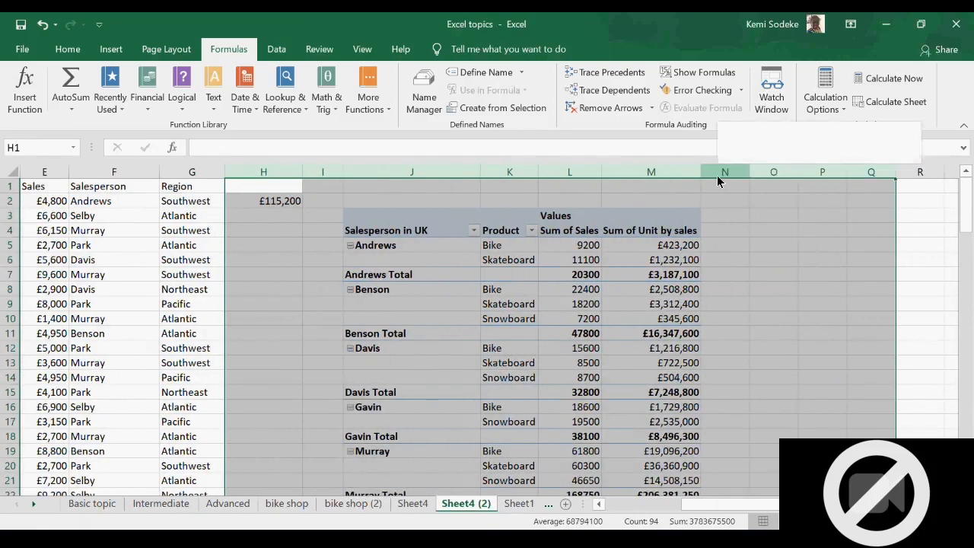
{"action": "left_click", "coordinate": [788, 302]}
{"action": "left_click_drag", "start_coordinate": [746, 504], "coordinate": [580, 475]}
{"action": "left_click", "coordinate": [379, 350]}
{"action": "left_click", "coordinate": [365, 275]}
- In cell H2, join the salesperson and region with a space between them, using =F2&" "&G2
{"action": "left_click", "coordinate": [518, 203]}
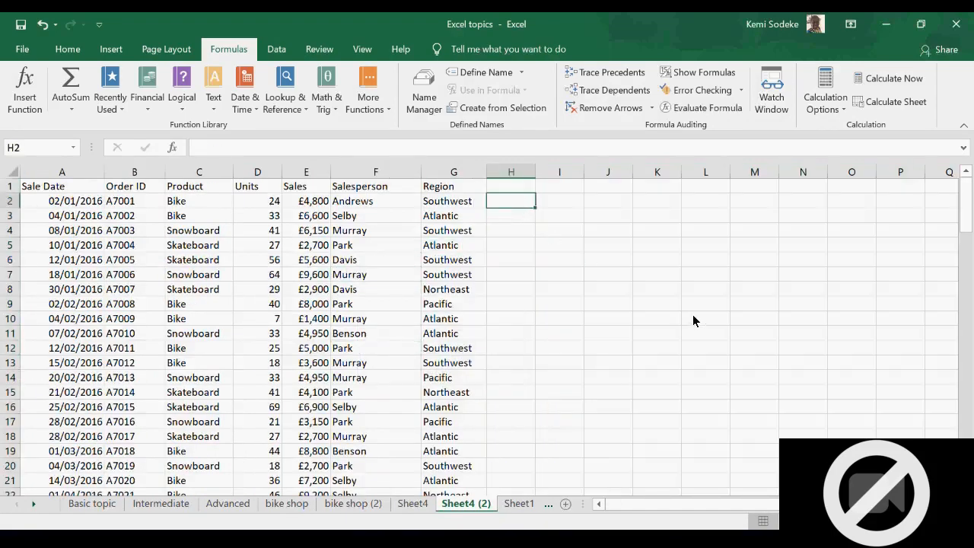
{"action": "type", "text": "="}
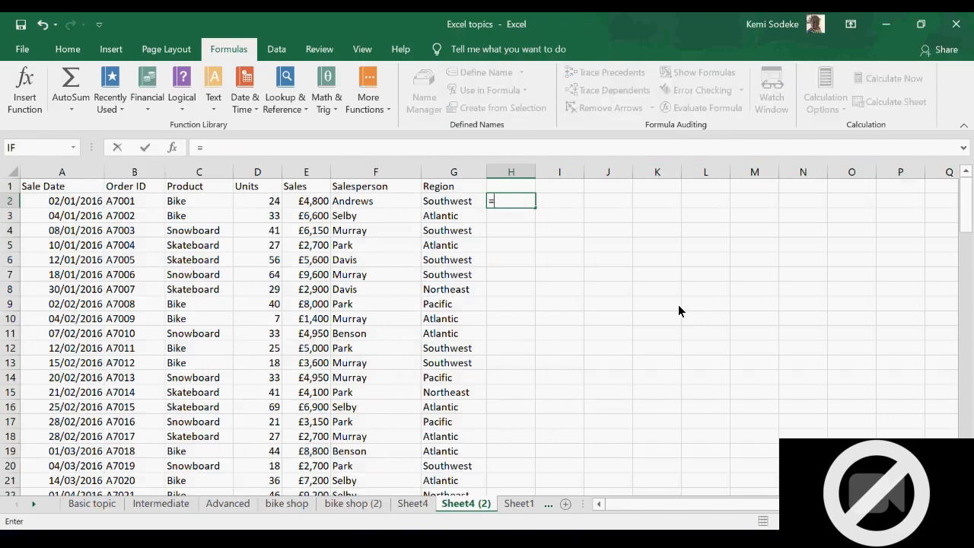
{"action": "left_click", "coordinate": [381, 203]}
{"action": "type", "text": "&"}
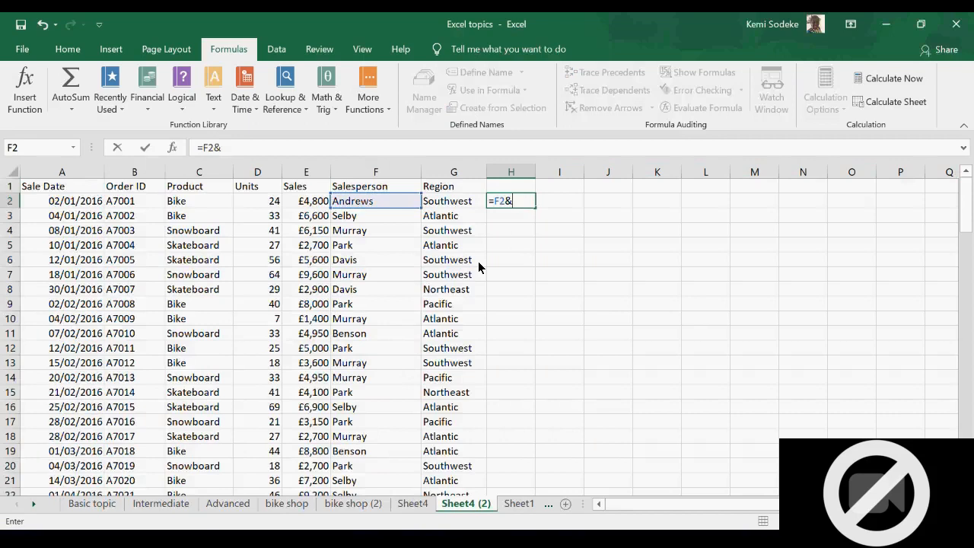
{"action": "type", "text": "\" \"&"}
{"action": "left_click", "coordinate": [464, 201]}
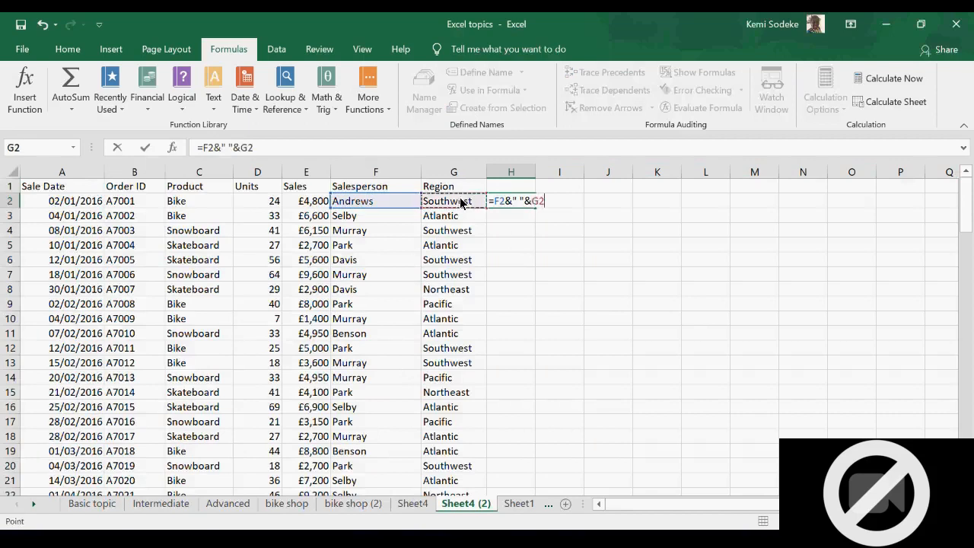
{"action": "key", "text": "Return"}
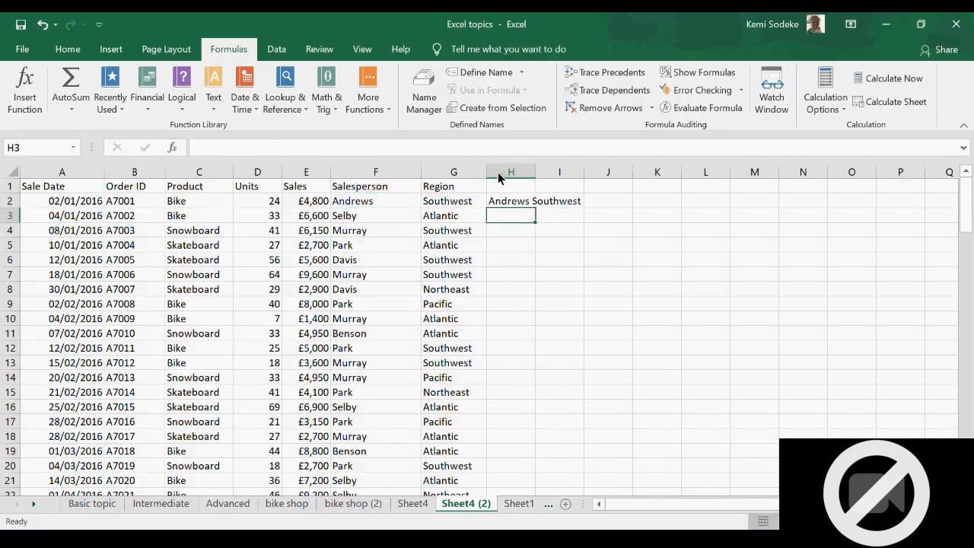
{"action": "left_click", "coordinate": [512, 204]}
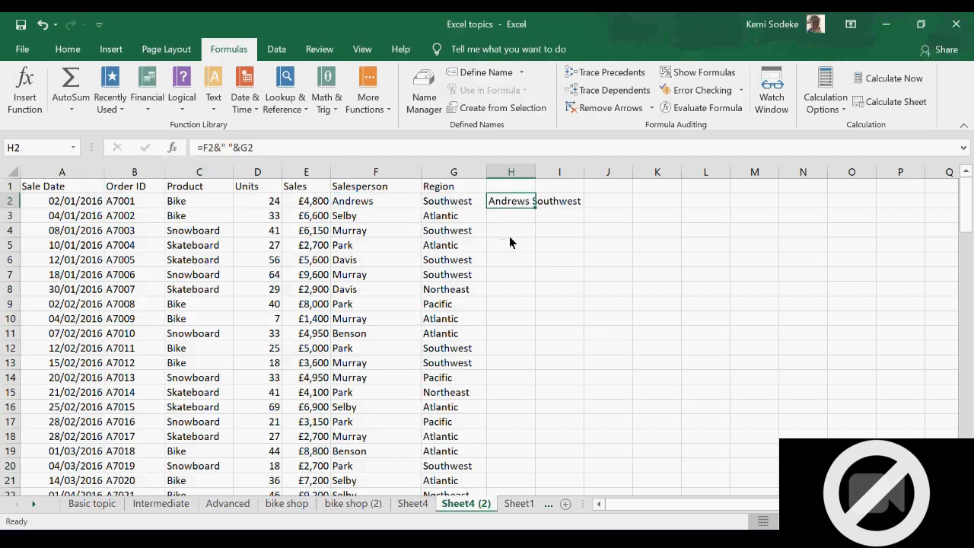
- Copy column H and paste it back over itself, and slightly widen column I
{"action": "right_click", "coordinate": [511, 175]}
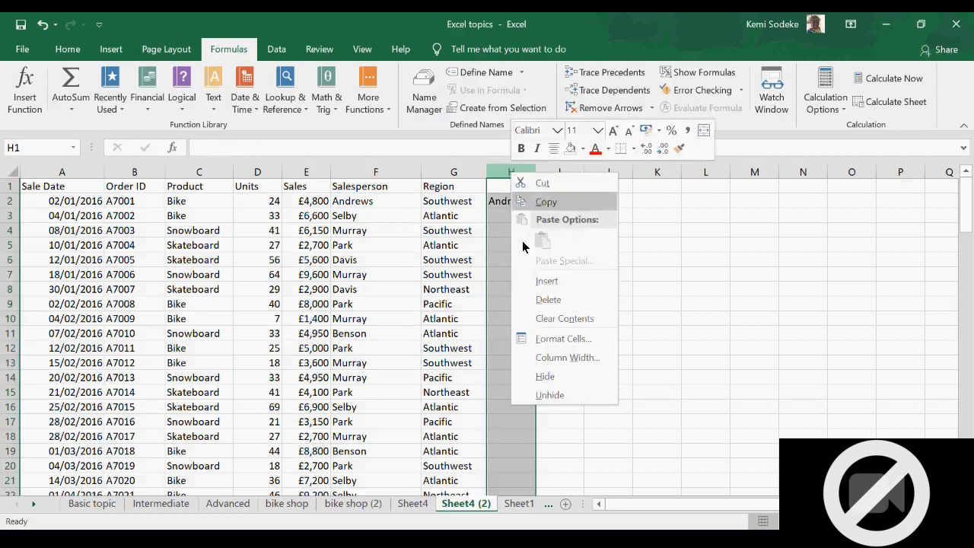
{"action": "left_click", "coordinate": [545, 201]}
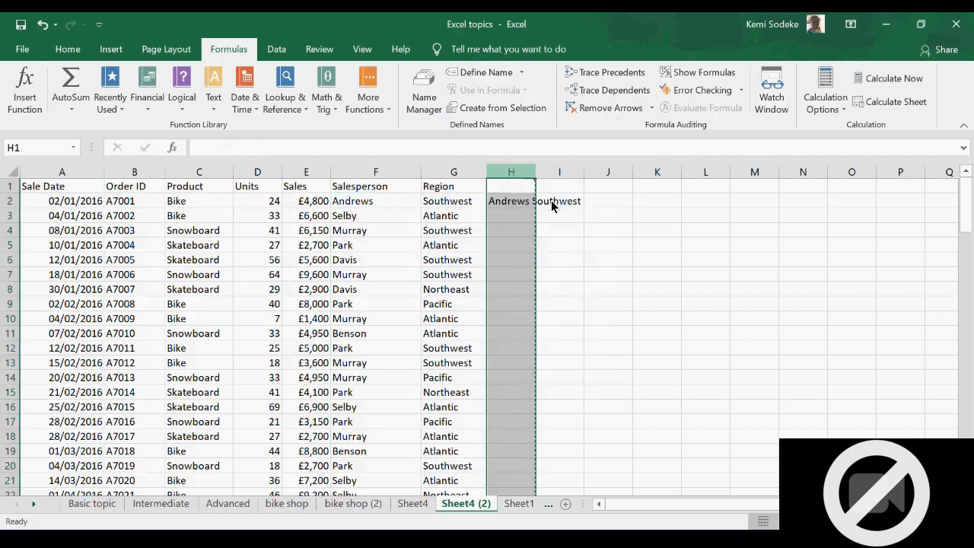
{"action": "right_click", "coordinate": [507, 185]}
{"action": "left_click", "coordinate": [562, 248]}
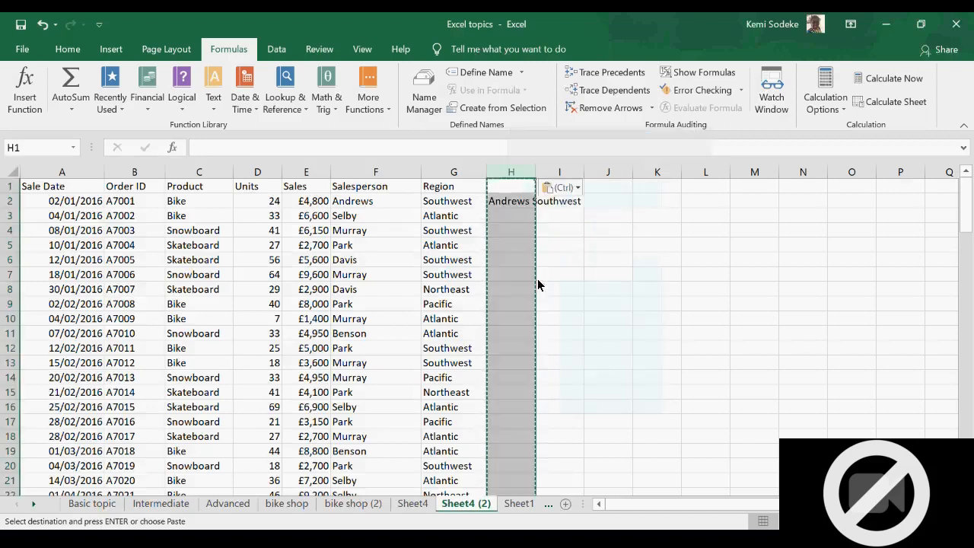
{"action": "left_click", "coordinate": [577, 200]}
{"action": "left_click_drag", "start_coordinate": [583, 172], "coordinate": [595, 172]}
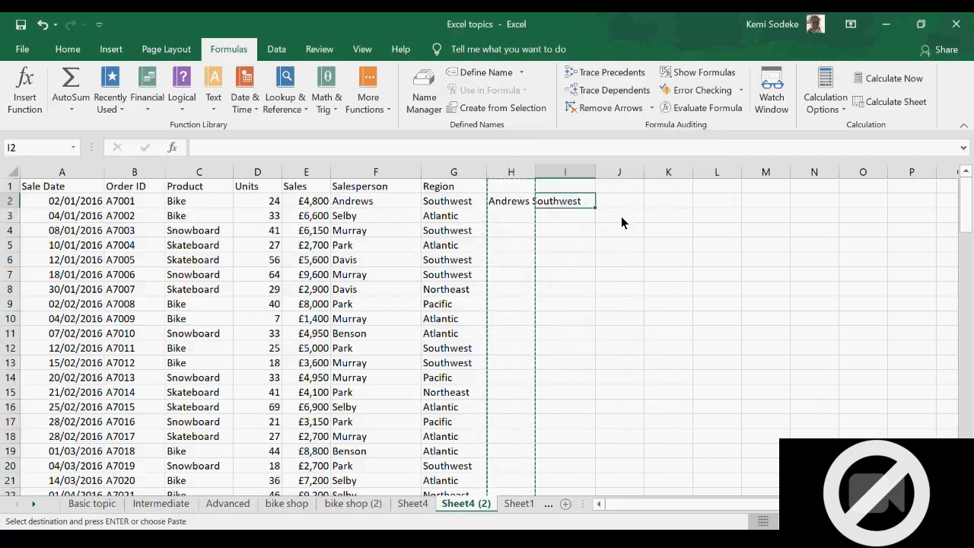
- Enter the label "len" in cell K3
{"action": "left_click", "coordinate": [621, 214]}
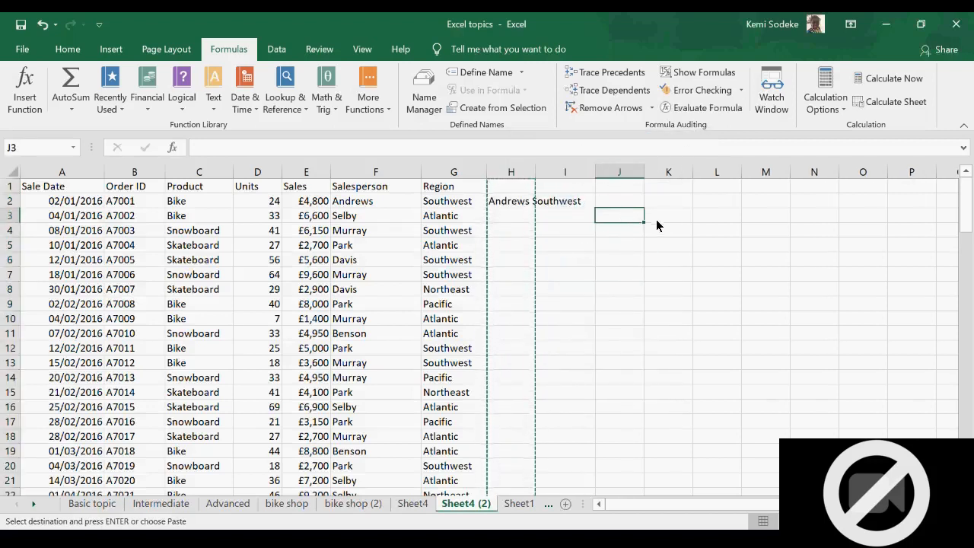
{"action": "left_click", "coordinate": [659, 220]}
{"action": "type", "text": "le"}
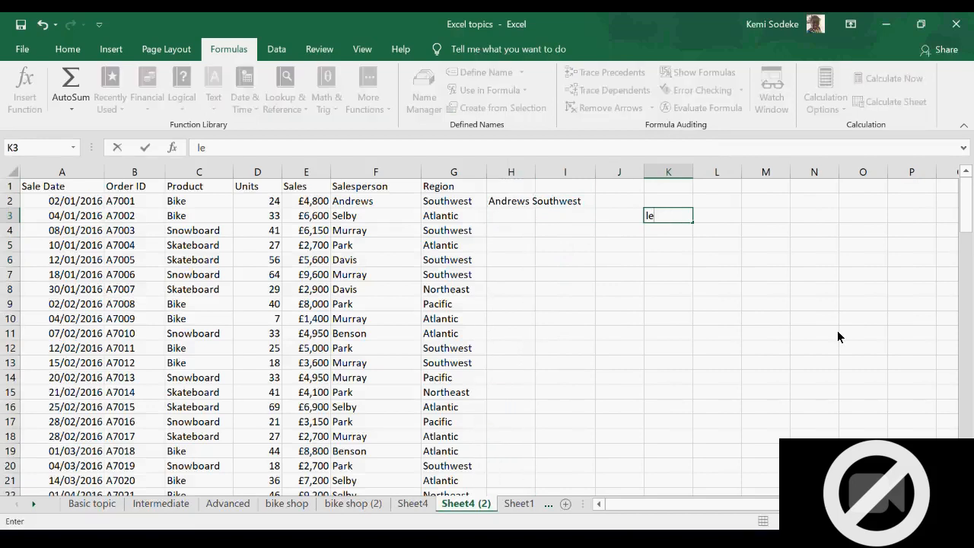
{"action": "type", "text": "n"}
{"action": "key", "text": "Return"}
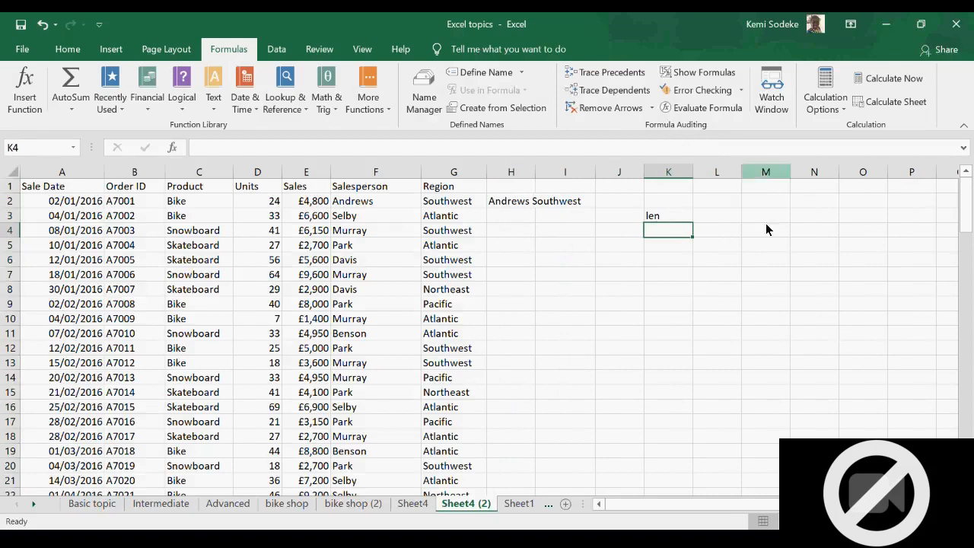
- Count the characters of the joined text in cell J3 with the formula =LEN(H2)
{"action": "left_click", "coordinate": [628, 219]}
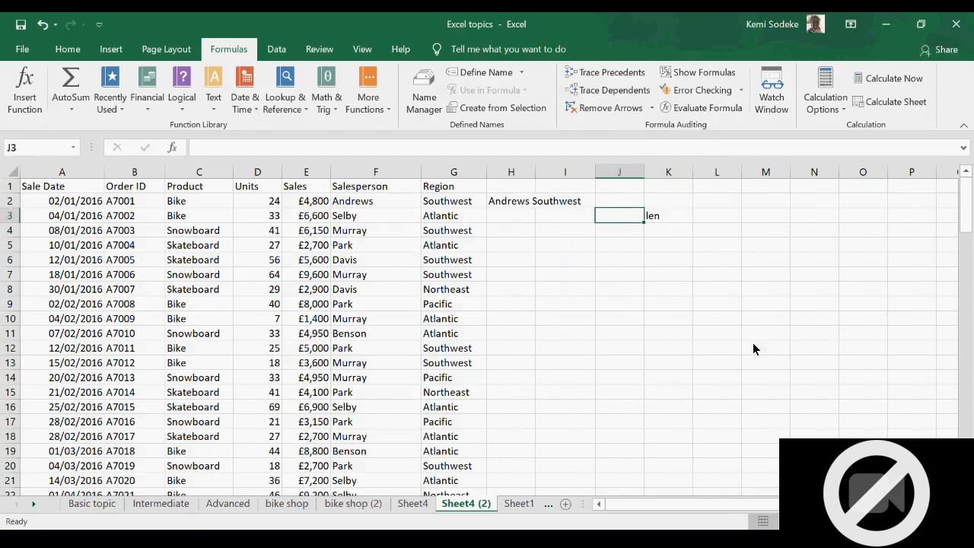
{"action": "type", "text": "="}
{"action": "left_click", "coordinate": [514, 204]}
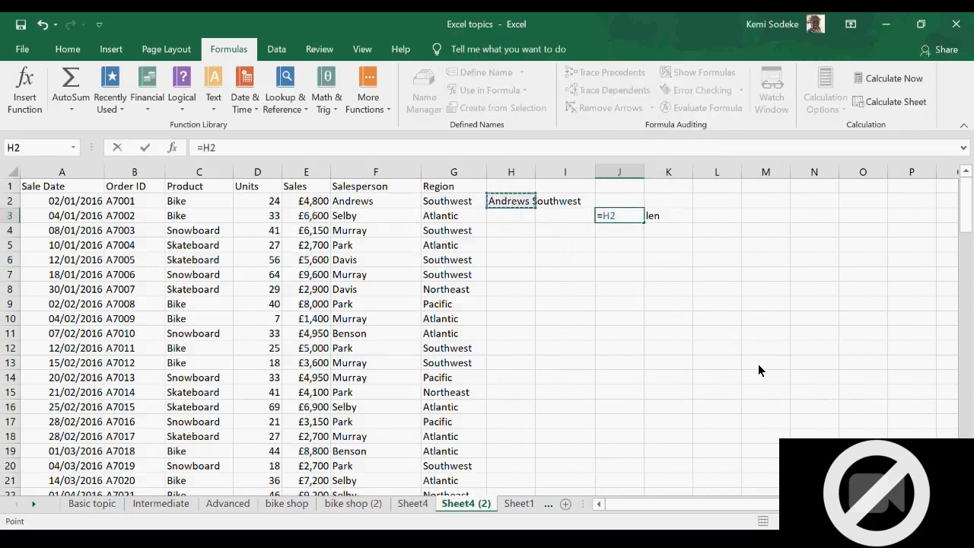
{"action": "key", "text": "BackSpace"}
{"action": "key", "text": "BackSpace"}
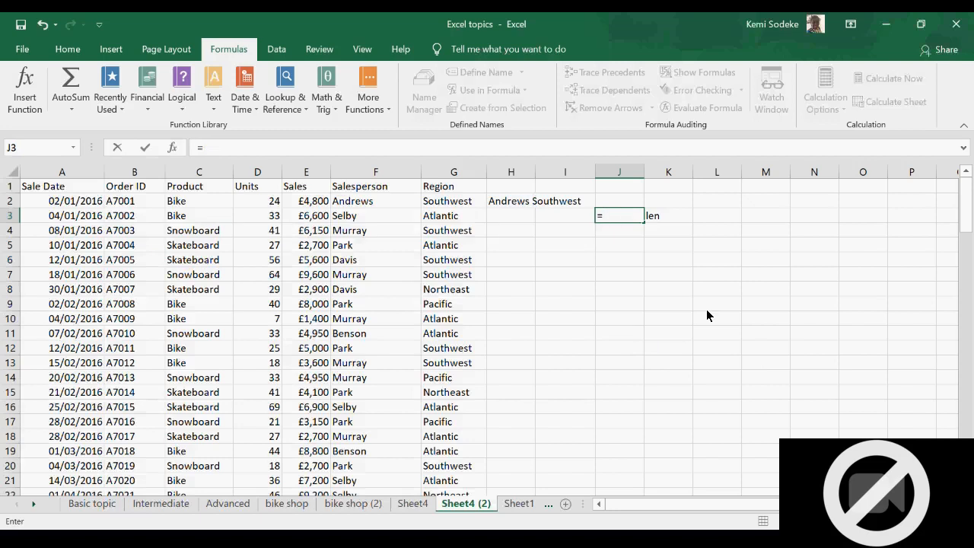
{"action": "type", "text": "len("}
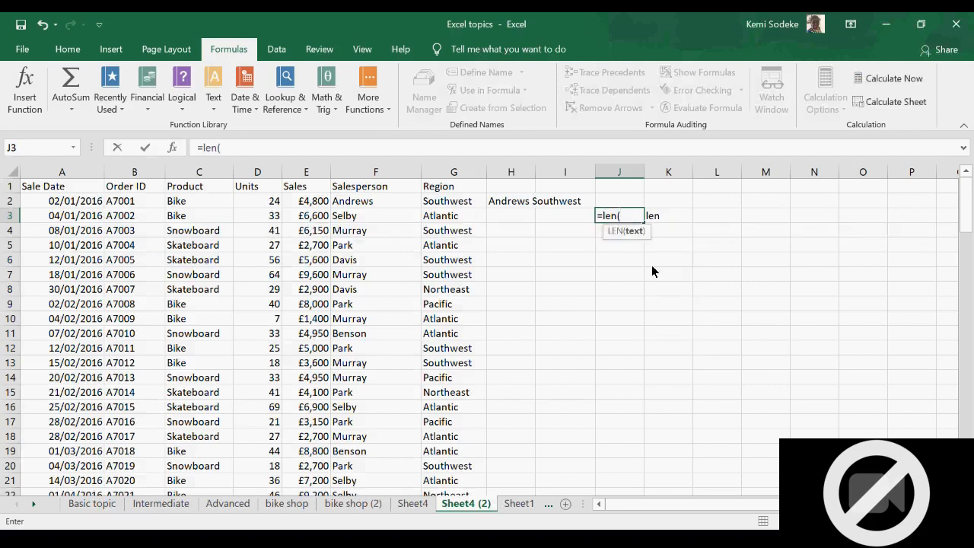
{"action": "left_click", "coordinate": [514, 202]}
{"action": "type", "text": ")"}
{"action": "key", "text": "Return"}
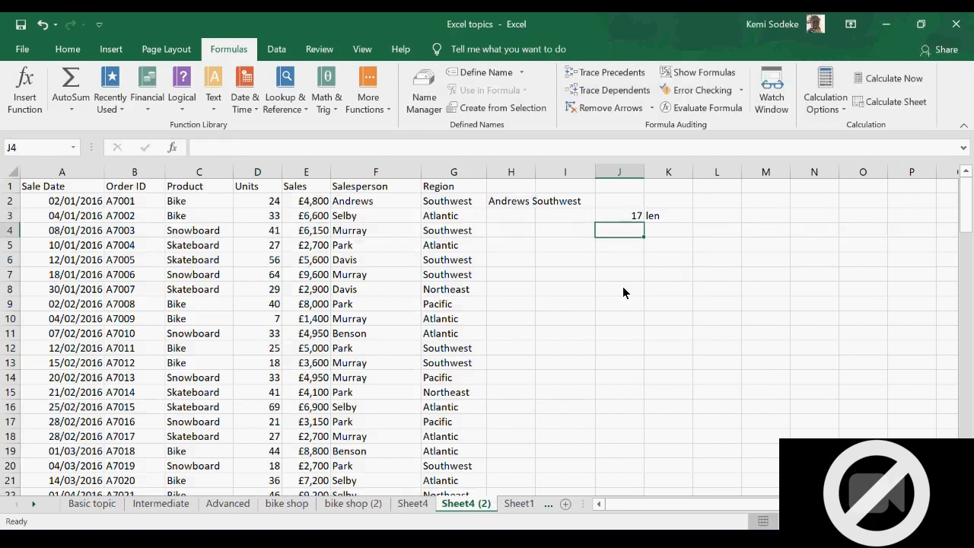
{"action": "left_click", "coordinate": [630, 217]}
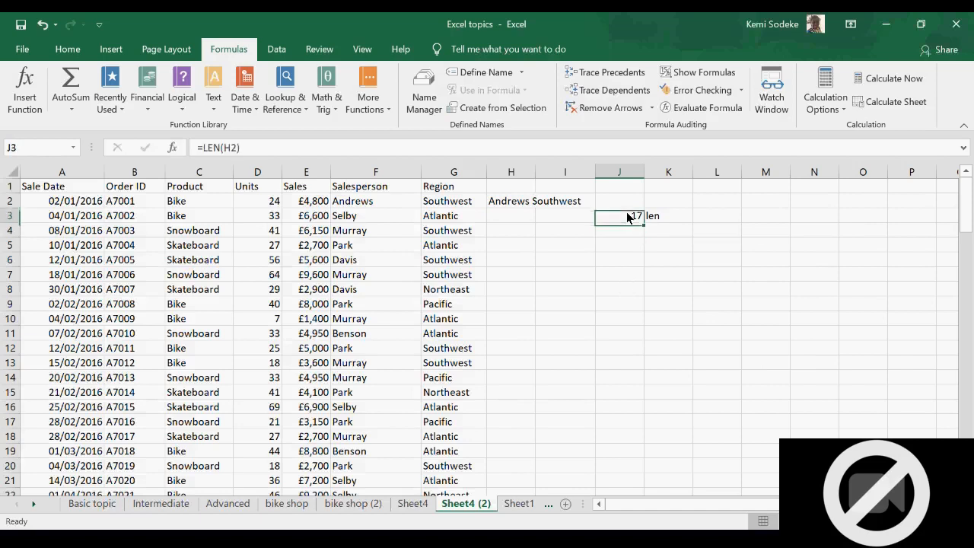
- Slightly widen column H and enter the label "left" in cell K4
{"action": "left_click", "coordinate": [508, 200]}
{"action": "left_click_drag", "start_coordinate": [535, 172], "coordinate": [544, 178]}
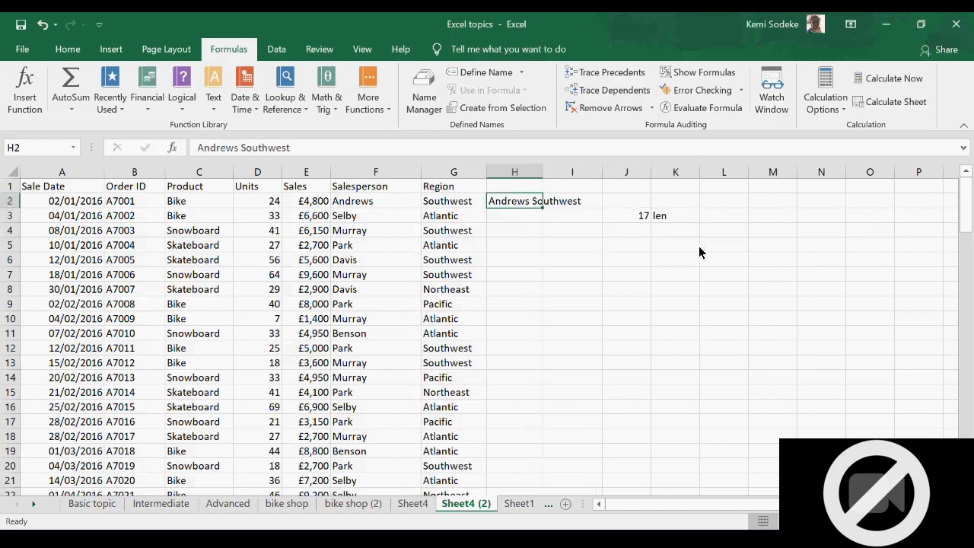
{"action": "left_click", "coordinate": [677, 231]}
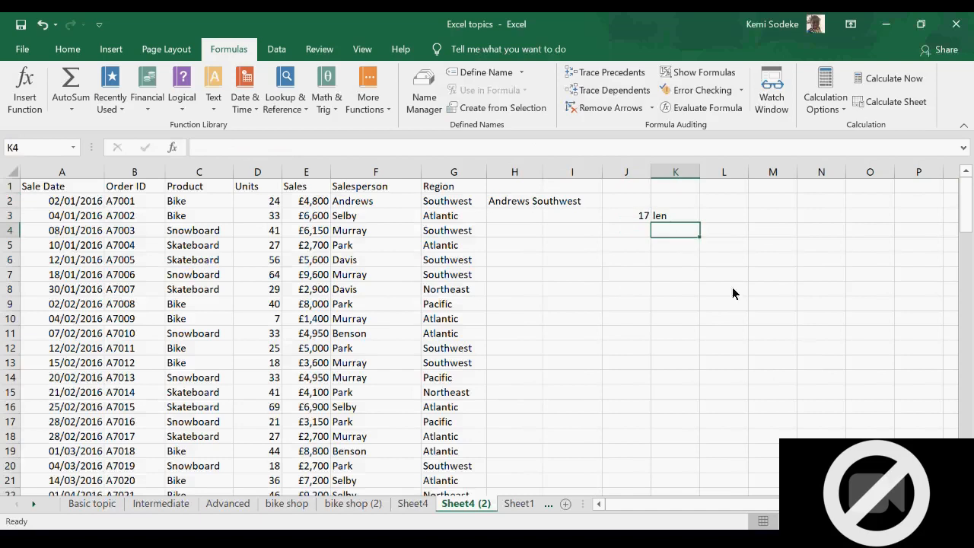
{"action": "left_click", "coordinate": [517, 202]}
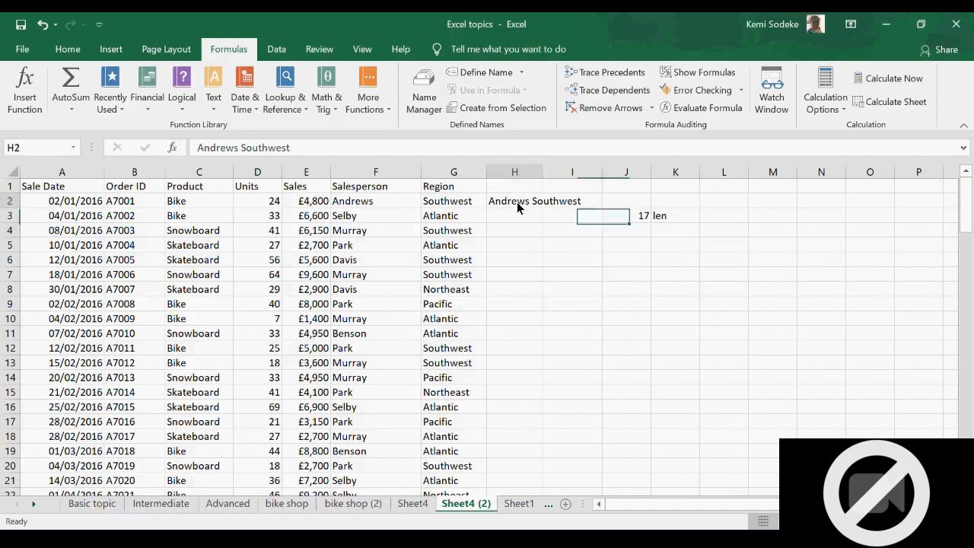
{"action": "left_click", "coordinate": [672, 231]}
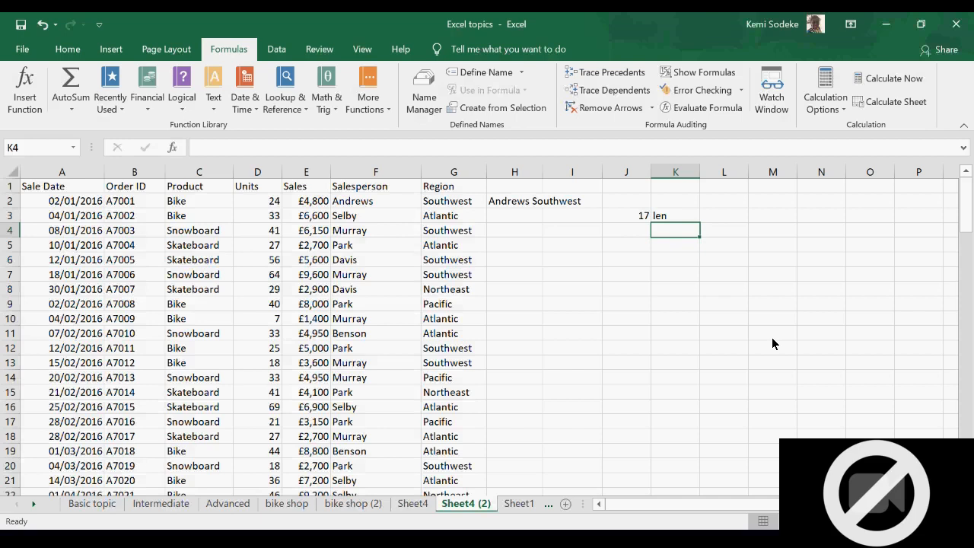
{"action": "type", "text": "left"}
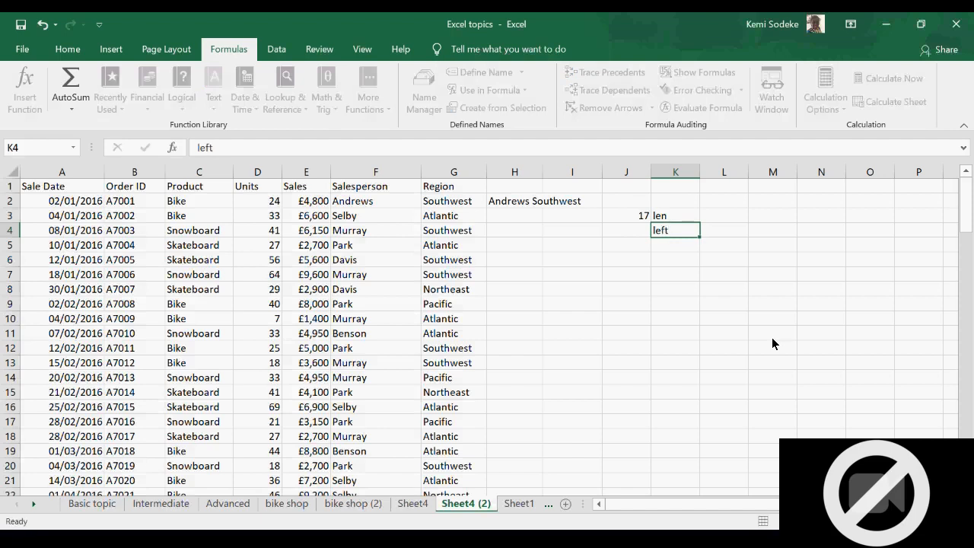
{"action": "key", "text": "Return"}
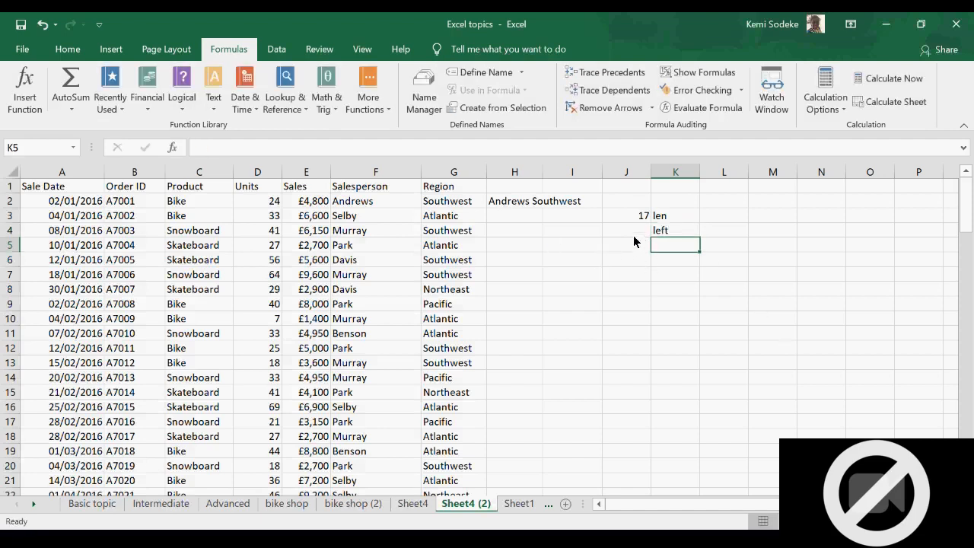
- Highlight cells H2 and I2, which hold the joined text, with a light gold fill colour
{"action": "left_click", "coordinate": [529, 204]}
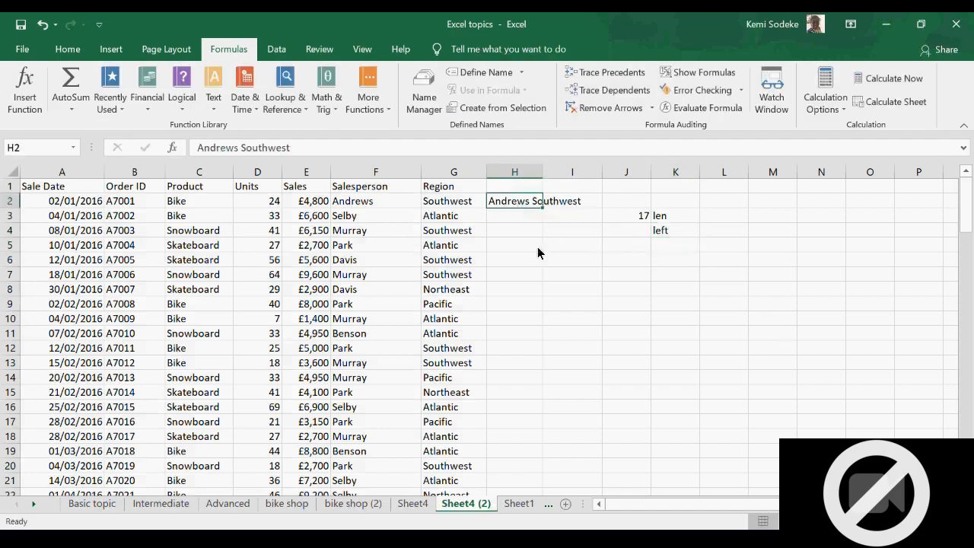
{"action": "left_click", "coordinate": [67, 48]}
{"action": "left_click", "coordinate": [190, 102]}
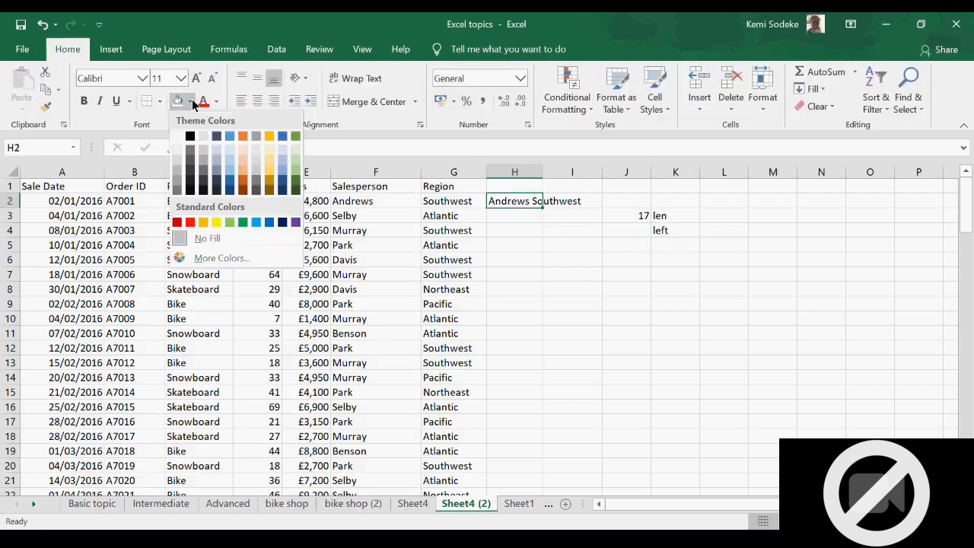
{"action": "left_click", "coordinate": [264, 159]}
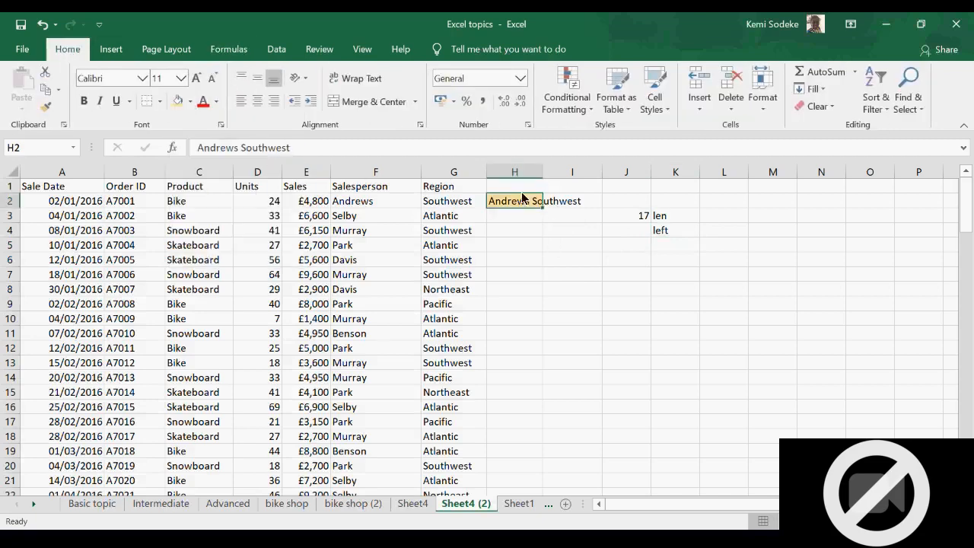
{"action": "left_click_drag", "start_coordinate": [523, 199], "coordinate": [542, 204]}
{"action": "left_click", "coordinate": [178, 101]}
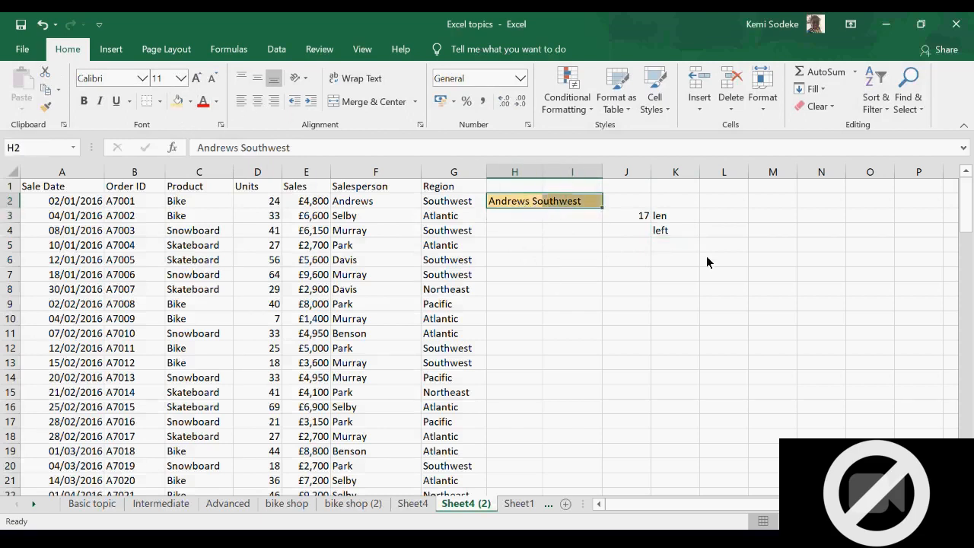
- Extract the first four characters of the joined text in cell J4 with =LEFT(H2,4)
{"action": "left_click", "coordinate": [633, 230]}
{"action": "type", "text": "="}
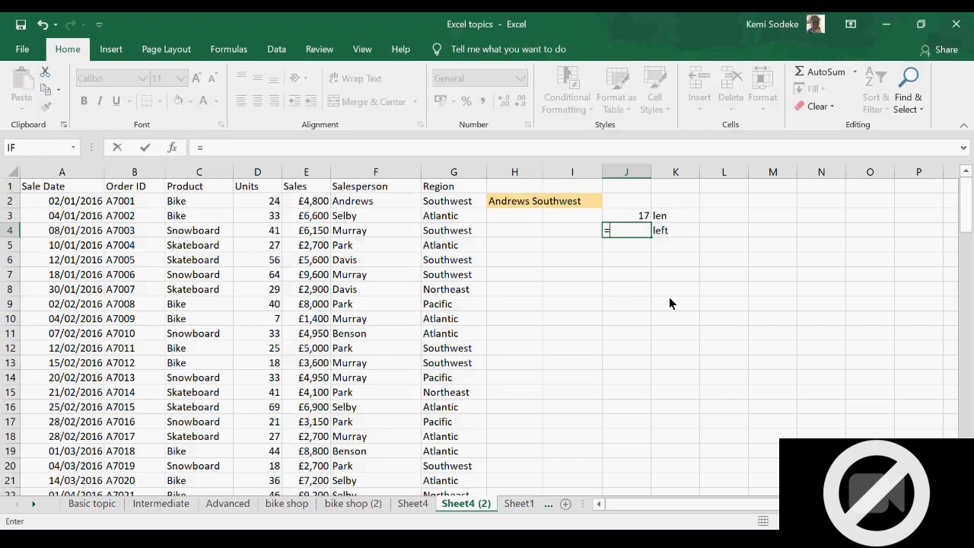
{"action": "type", "text": "left("}
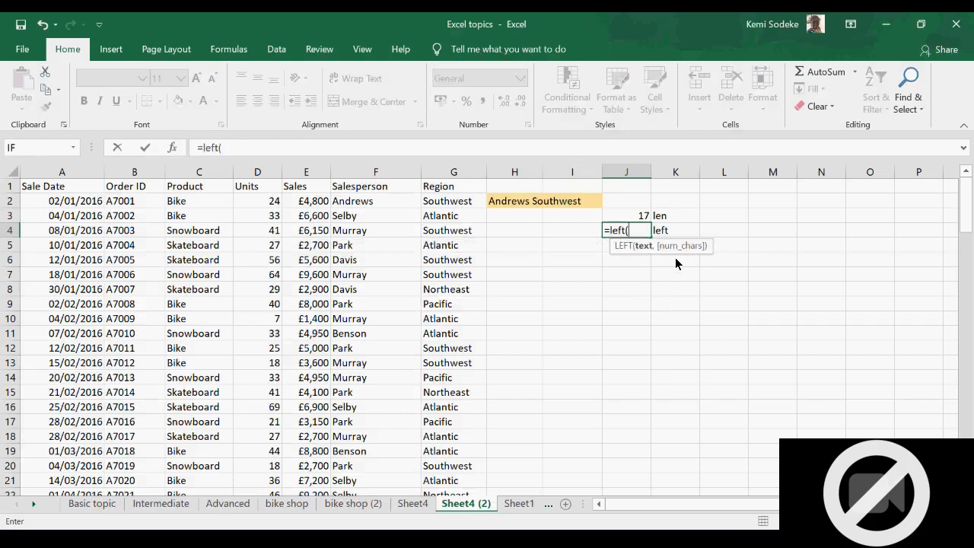
{"action": "left_click", "coordinate": [513, 202]}
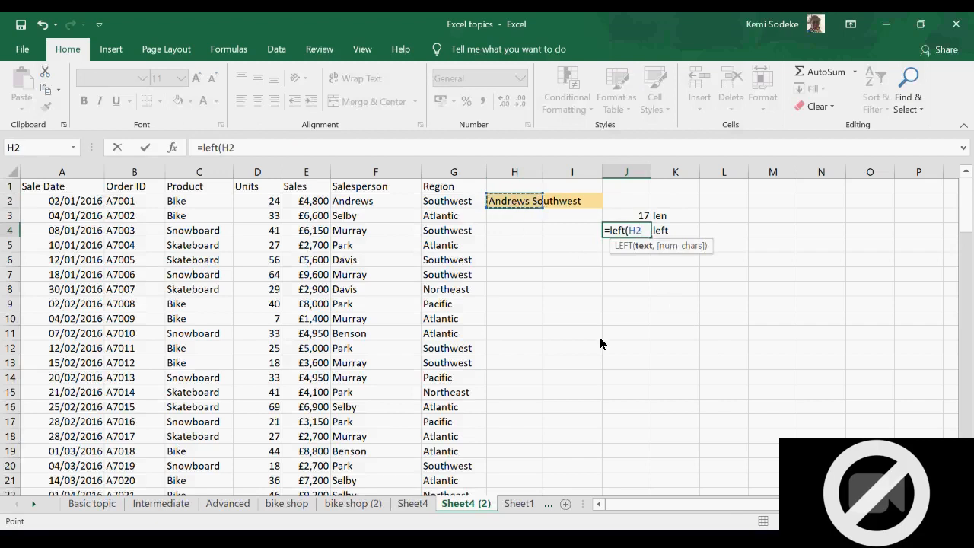
{"action": "type", "text": ",4)"}
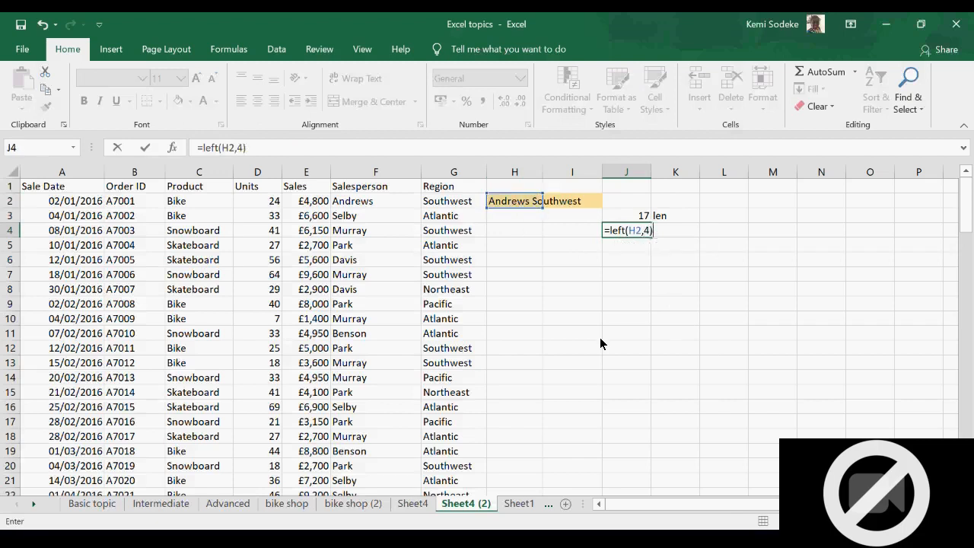
{"action": "key", "text": "Return"}
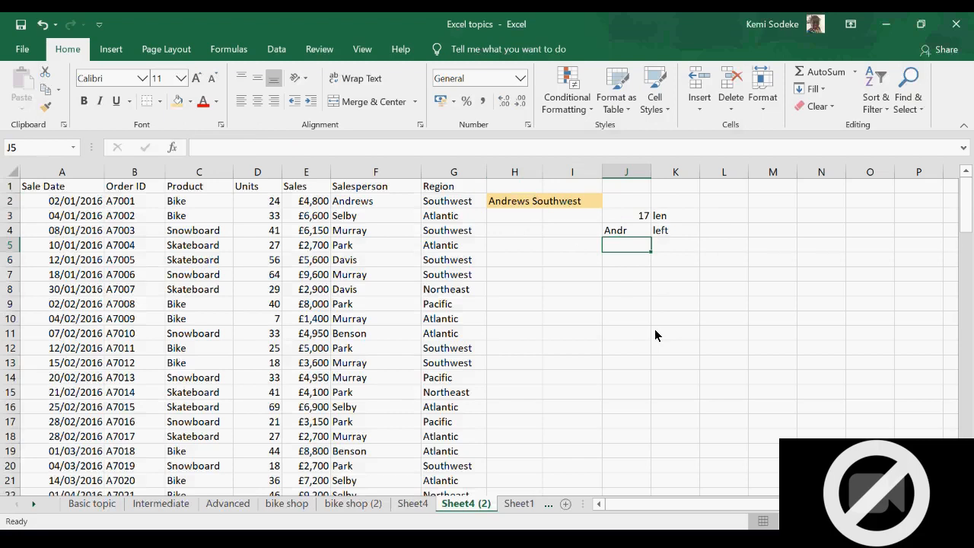
- Enter the label "right" in cell K5, below the "left" label
{"action": "left_click", "coordinate": [669, 245]}
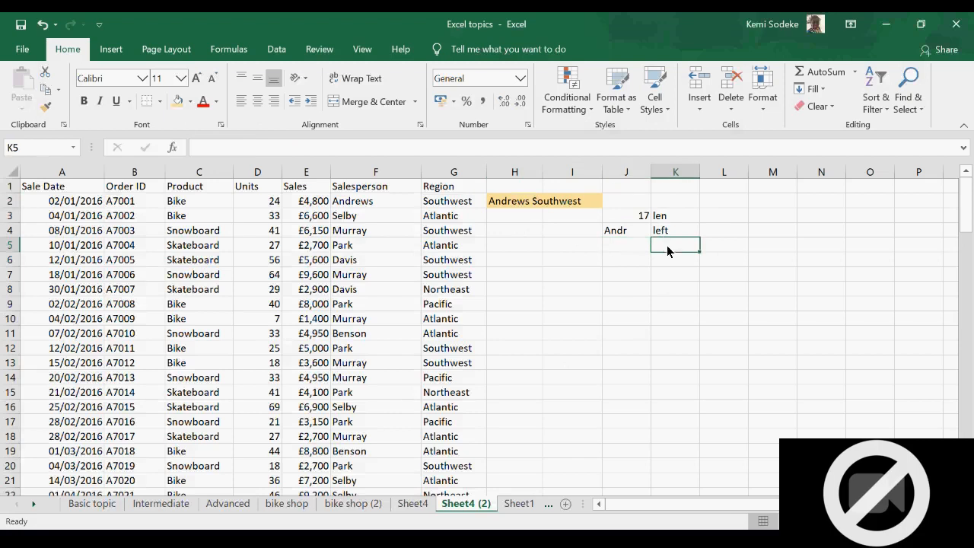
{"action": "type", "text": "right"}
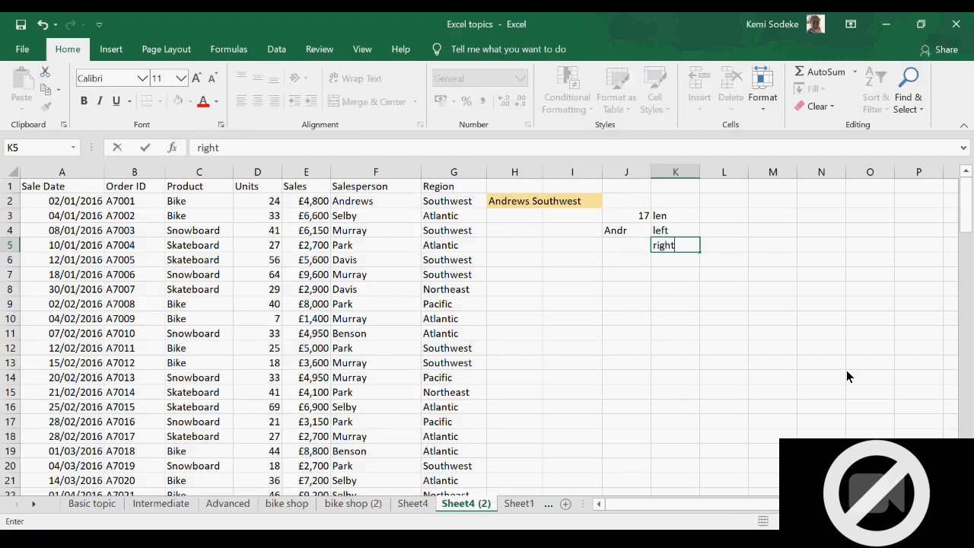
{"action": "key", "text": "Return"}
- Extract the last five characters of the joined text in cell J5 with =RIGHT(H2,5)
{"action": "left_click", "coordinate": [631, 249]}
{"action": "key", "text": "F2"}
{"action": "type", "text": "=right"}
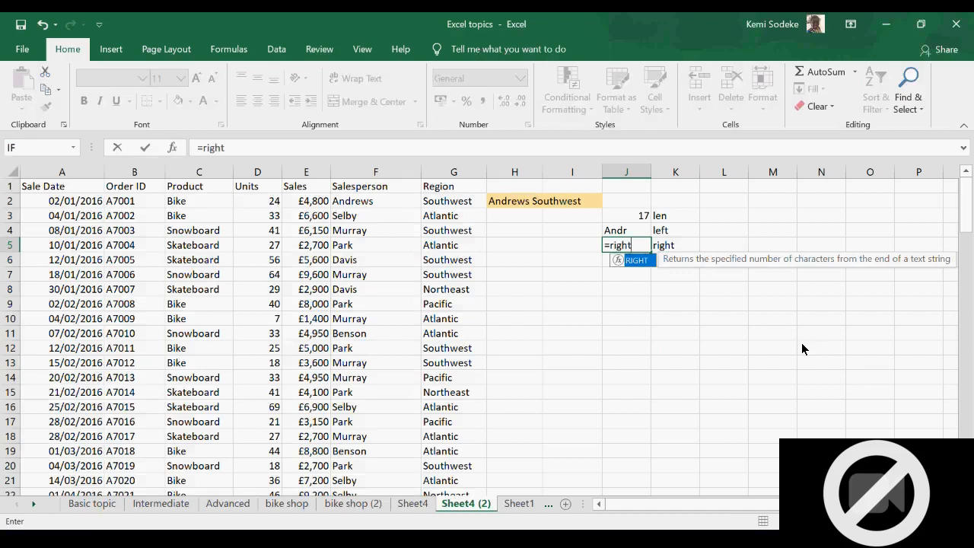
{"action": "type", "text": "("}
{"action": "left_click", "coordinate": [515, 206]}
{"action": "type", "text": ",5)"}
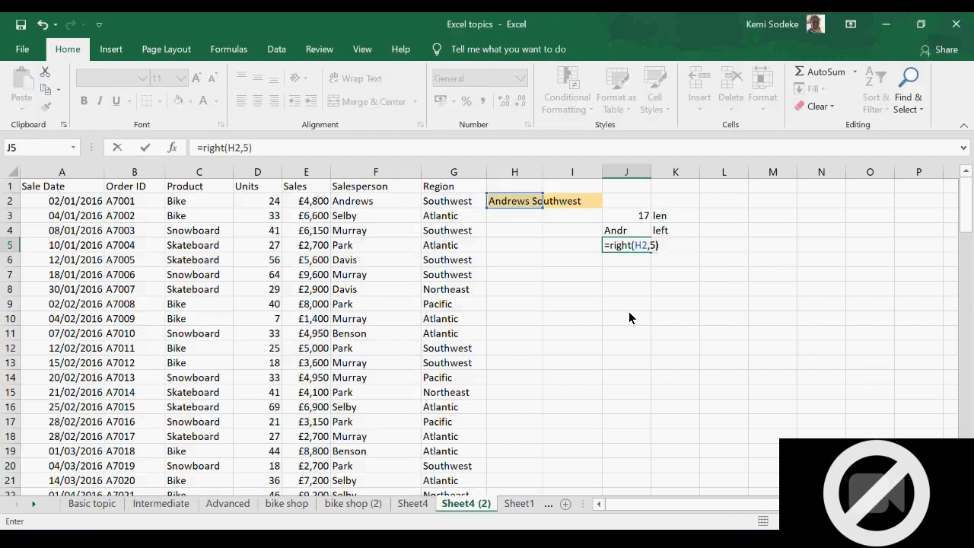
{"action": "key", "text": "Return"}
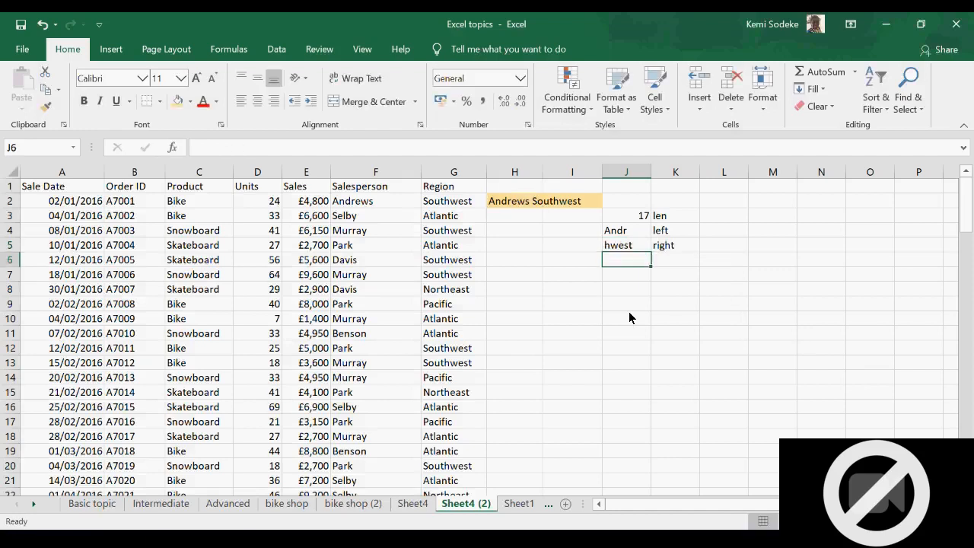
{"action": "left_click", "coordinate": [631, 246]}
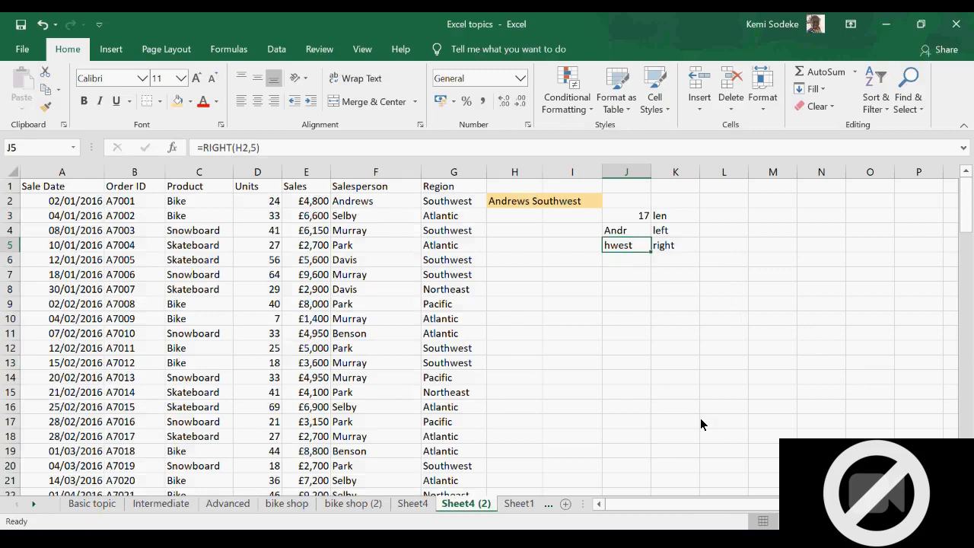
- Enter the label "mid" in cell K6, below the "right" label
{"action": "left_click", "coordinate": [661, 262]}
{"action": "type", "text": "mid"}
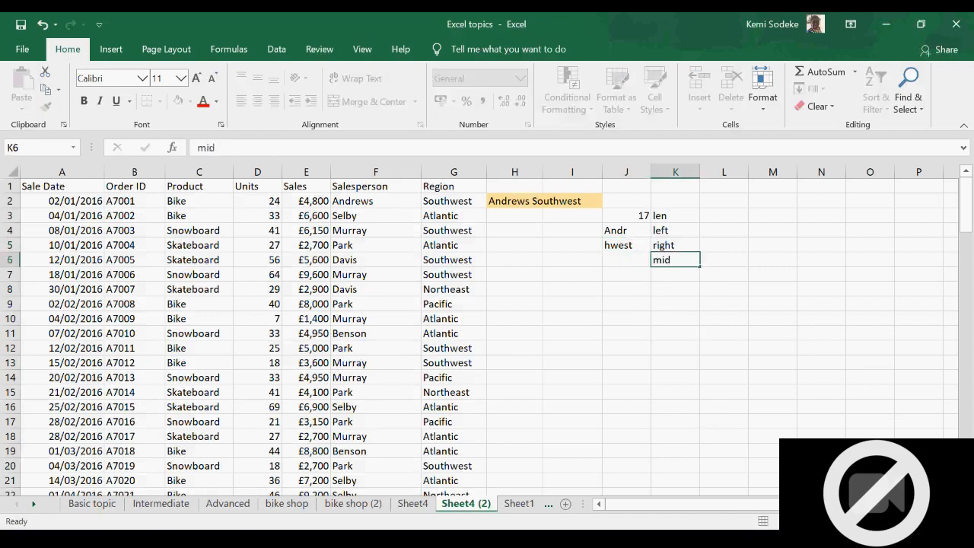
{"action": "key", "text": "Return"}
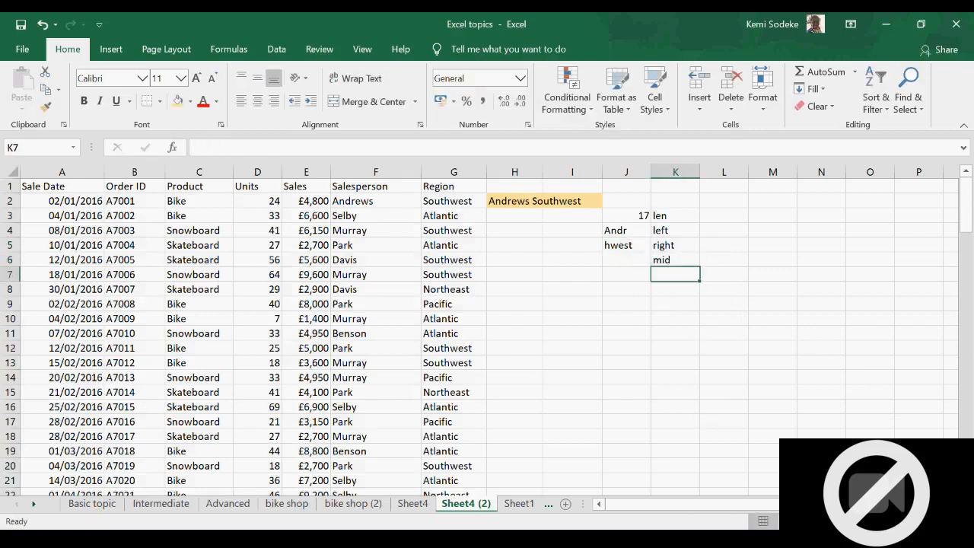
- Extract three characters of the joined text, starting at the fifth, in cell J6 with =MID(H2,5,3)
{"action": "left_click", "coordinate": [622, 261]}
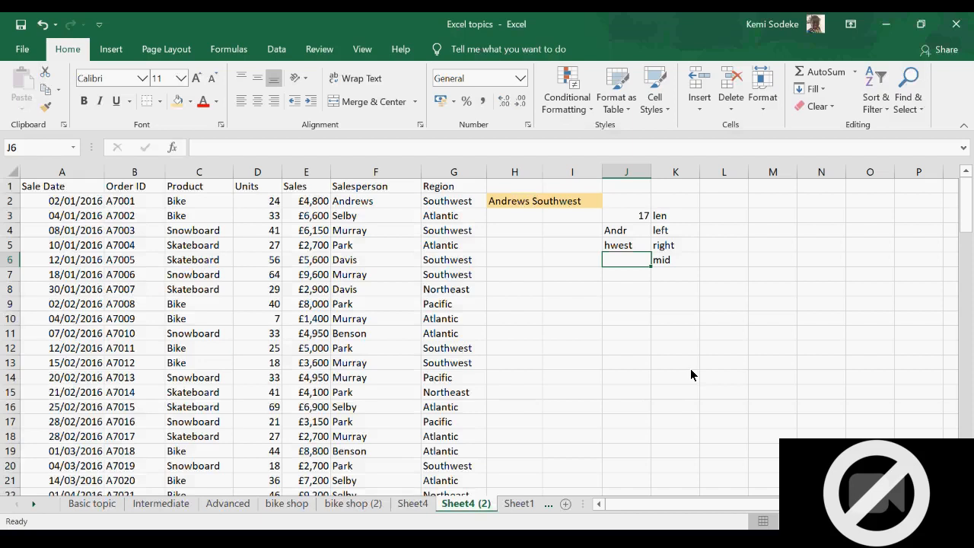
{"action": "type", "text": "=mid"}
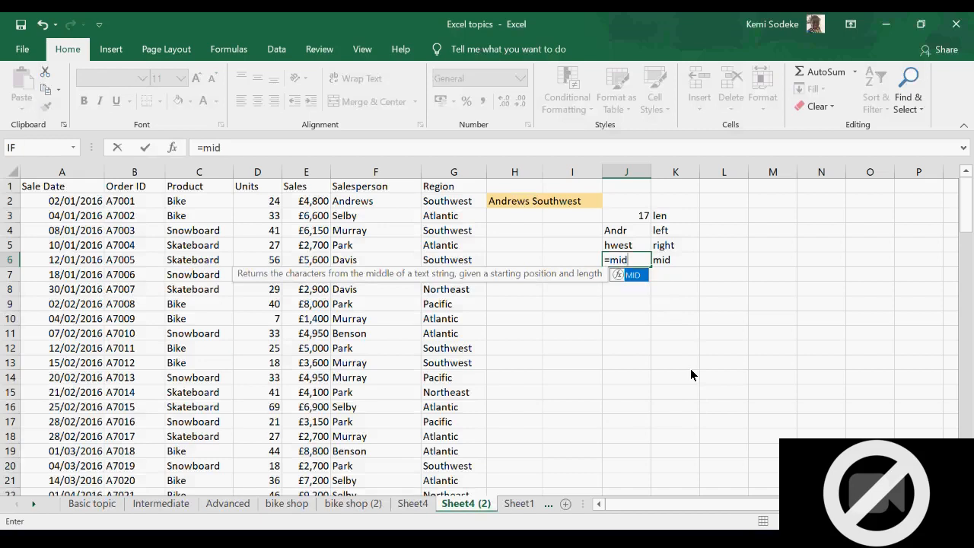
{"action": "type", "text": "("}
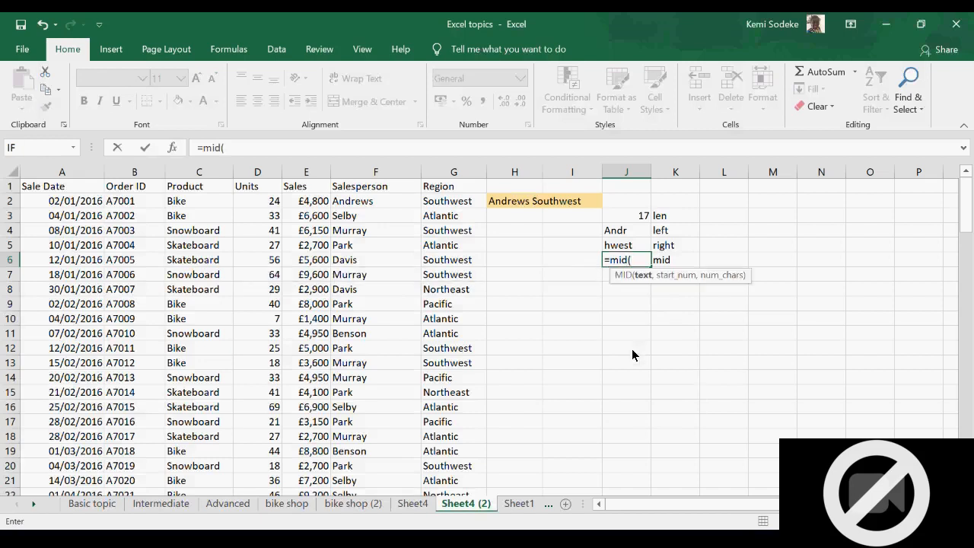
{"action": "left_click", "coordinate": [517, 204]}
{"action": "type", "text": ","}
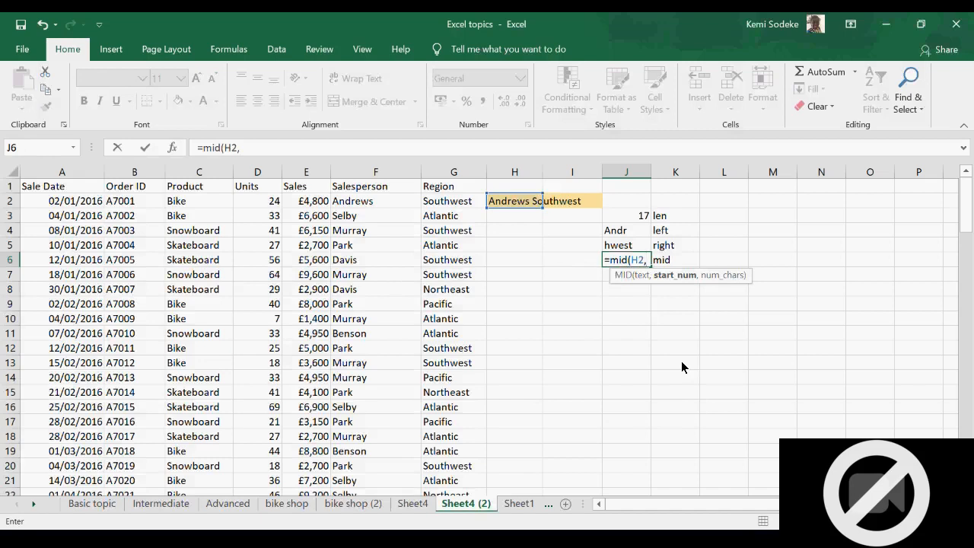
{"action": "type", "text": "5,"}
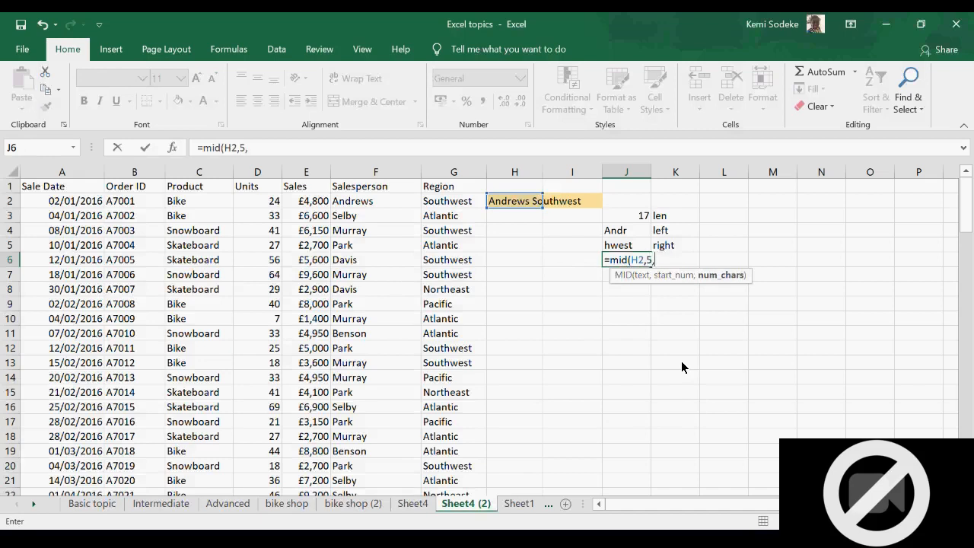
{"action": "type", "text": "3)"}
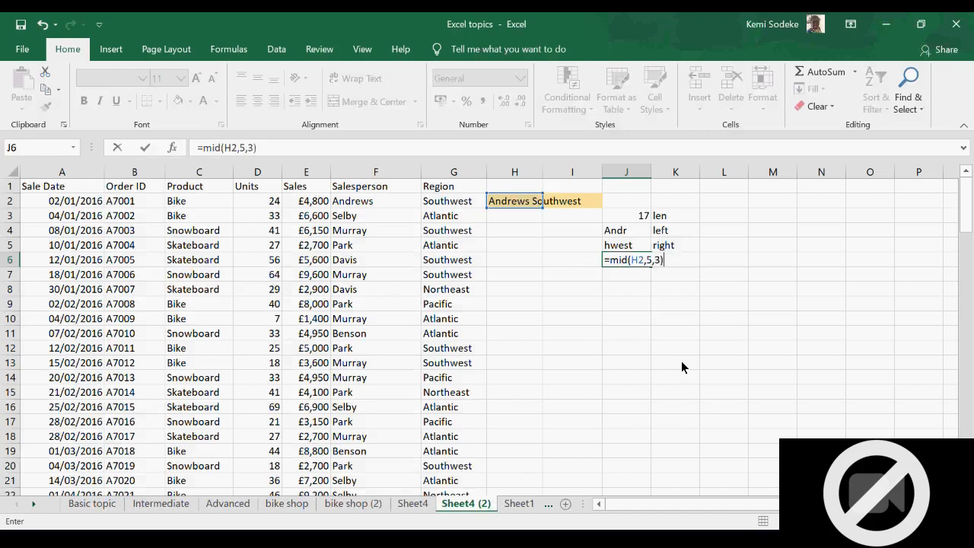
{"action": "key", "text": "Return"}
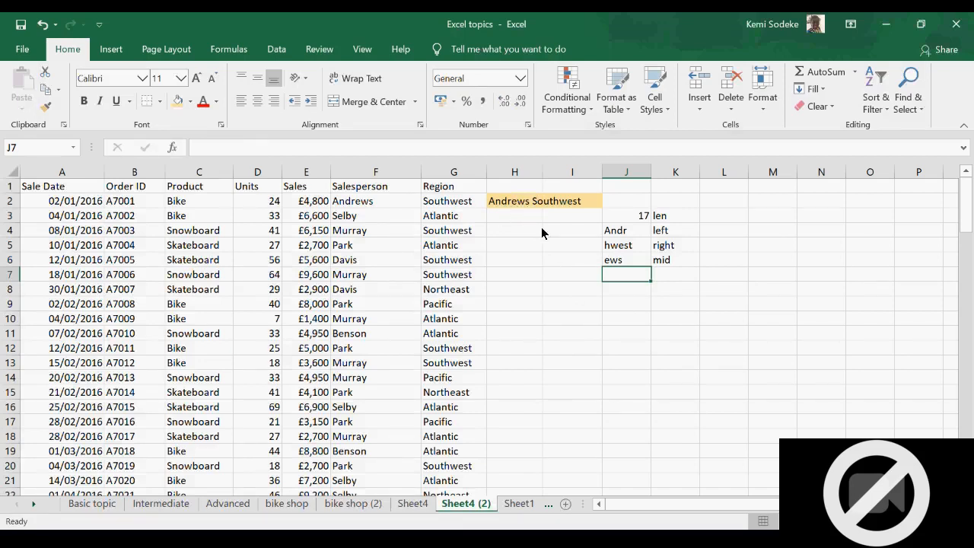
{"action": "left_click", "coordinate": [623, 262]}
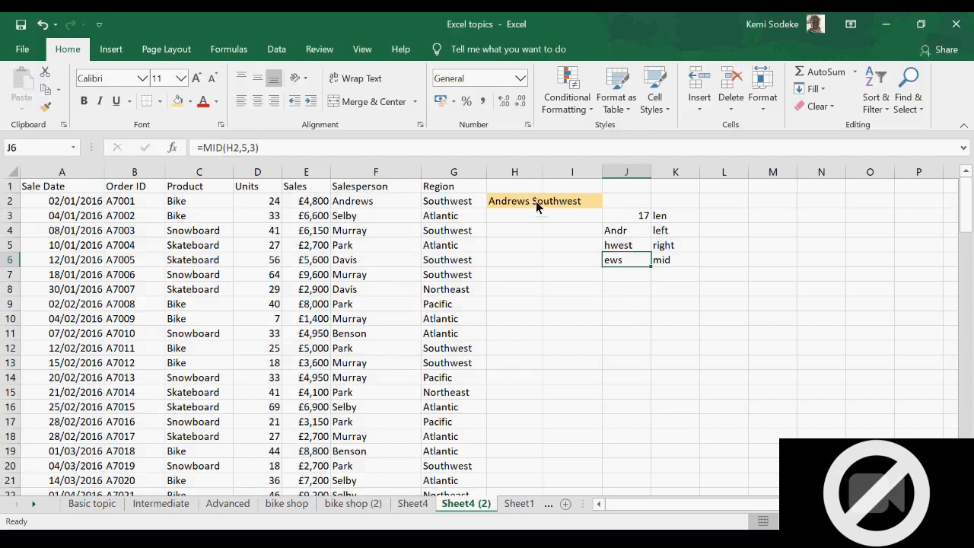
{"action": "left_click", "coordinate": [627, 303]}
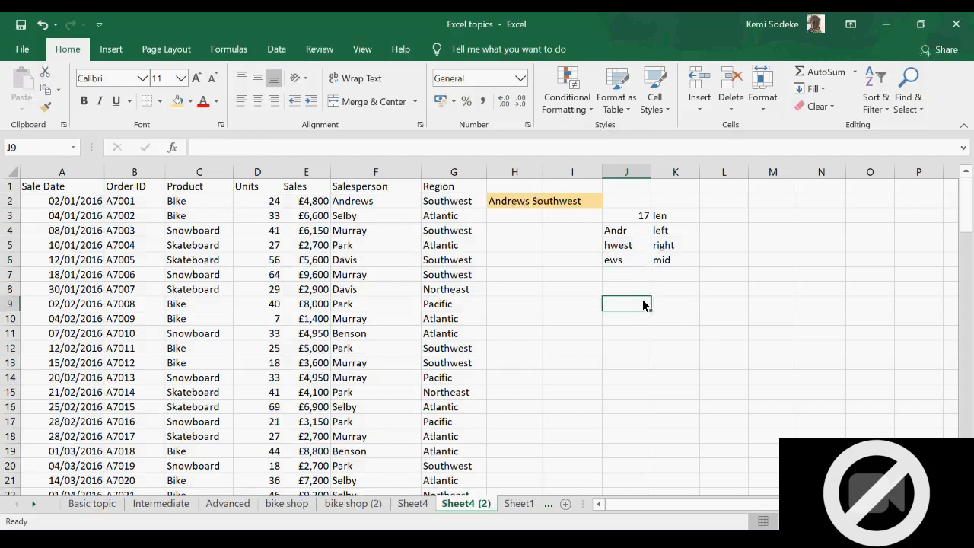
- Change the first letter of the salesperson name in cell F7 to a lowercase "m"
{"action": "left_click", "coordinate": [676, 278]}
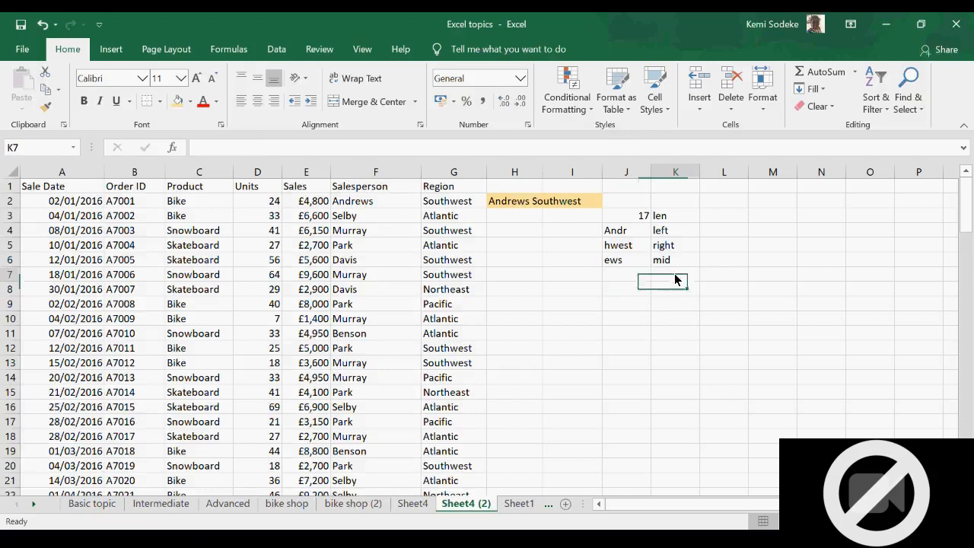
{"action": "left_click", "coordinate": [358, 202]}
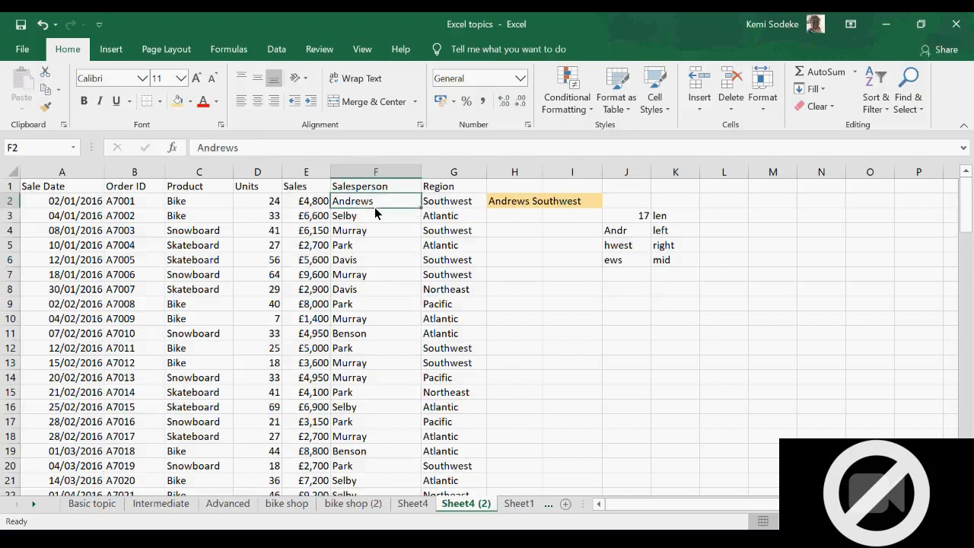
{"action": "left_click", "coordinate": [364, 275]}
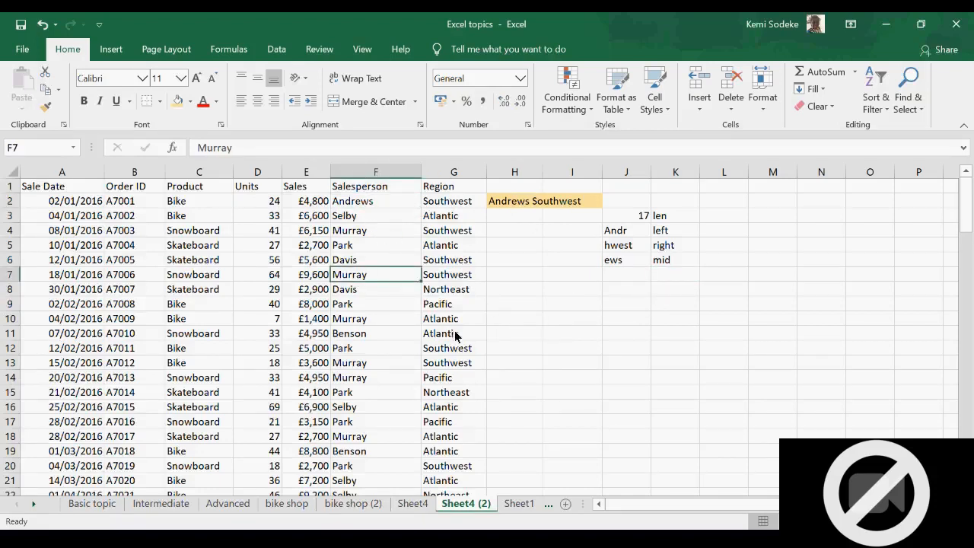
{"action": "left_click", "coordinate": [207, 148]}
{"action": "key", "text": "BackSpace"}
{"action": "type", "text": "m"}
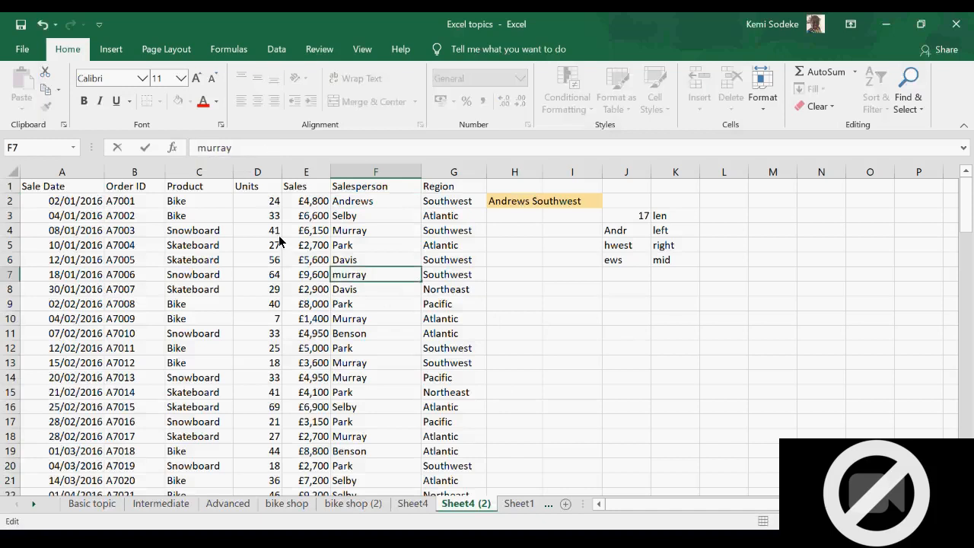
{"action": "left_click", "coordinate": [368, 332]}
{"action": "left_click", "coordinate": [370, 278]}
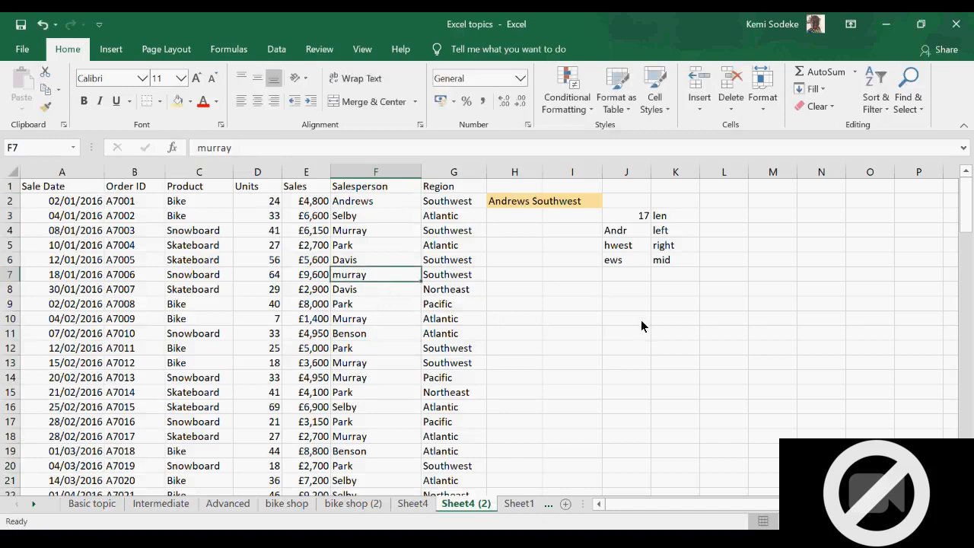
- Enter the label "Proper" in cell K7, below the "mid" label
{"action": "left_click", "coordinate": [669, 274]}
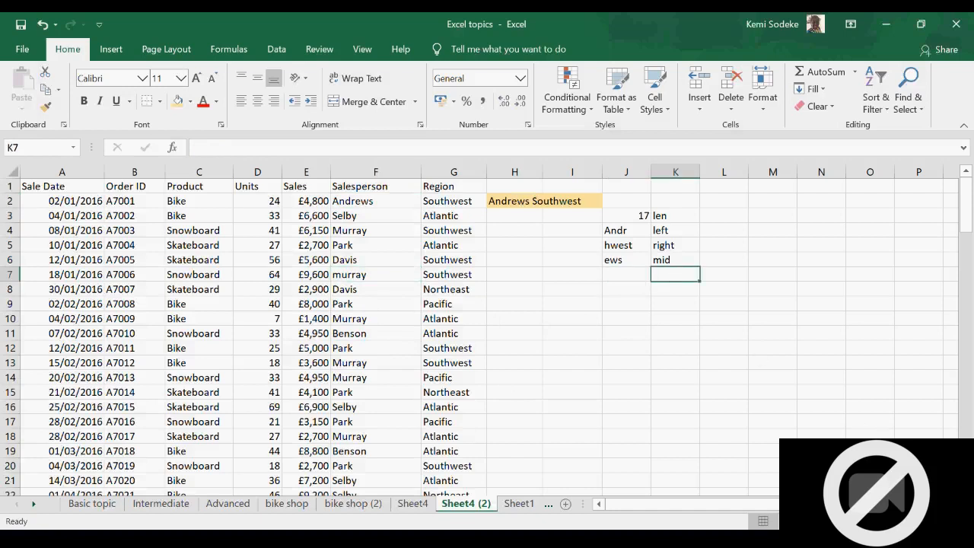
{"action": "type", "text": "Proper"}
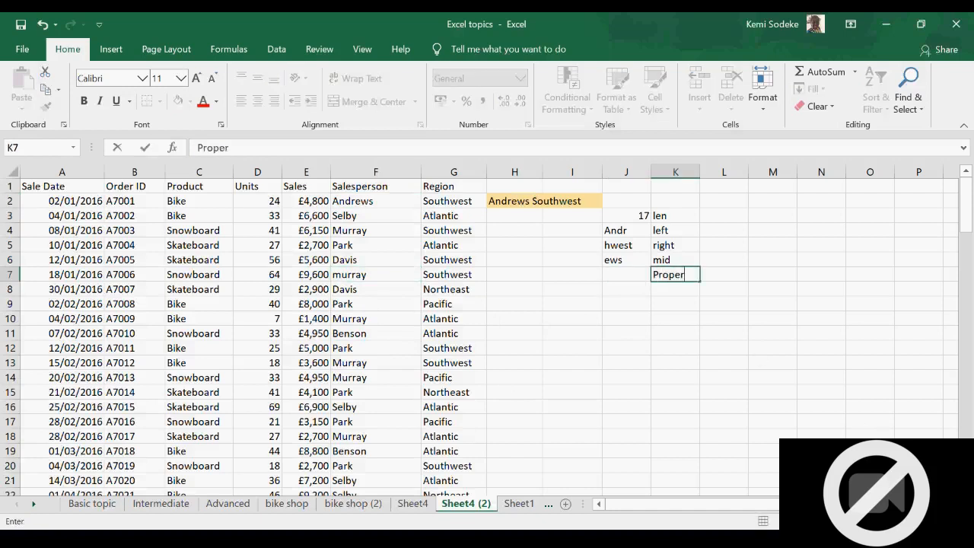
{"action": "key", "text": "Return"}
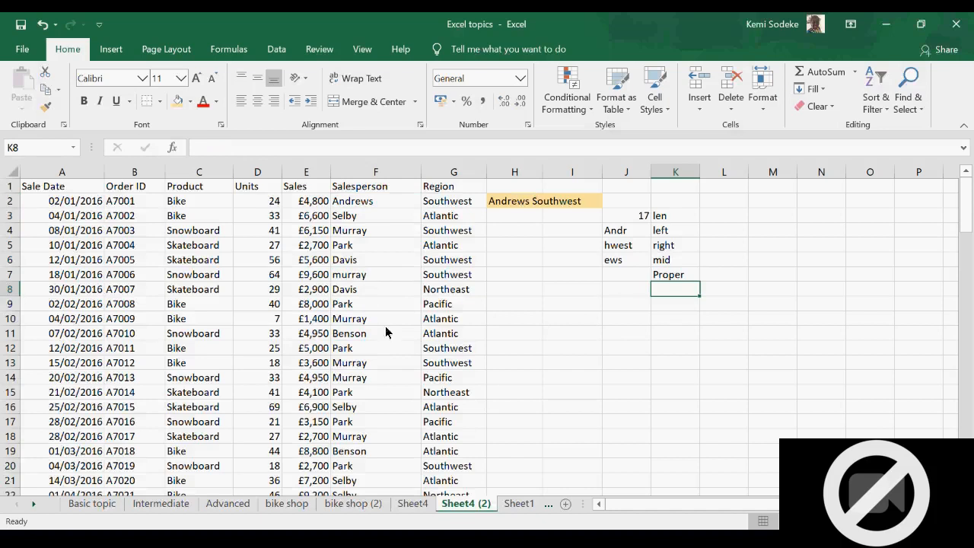
- Convert the salesperson name in F7 to proper case in cell J7 with =PROPER(F7)
{"action": "left_click", "coordinate": [628, 277]}
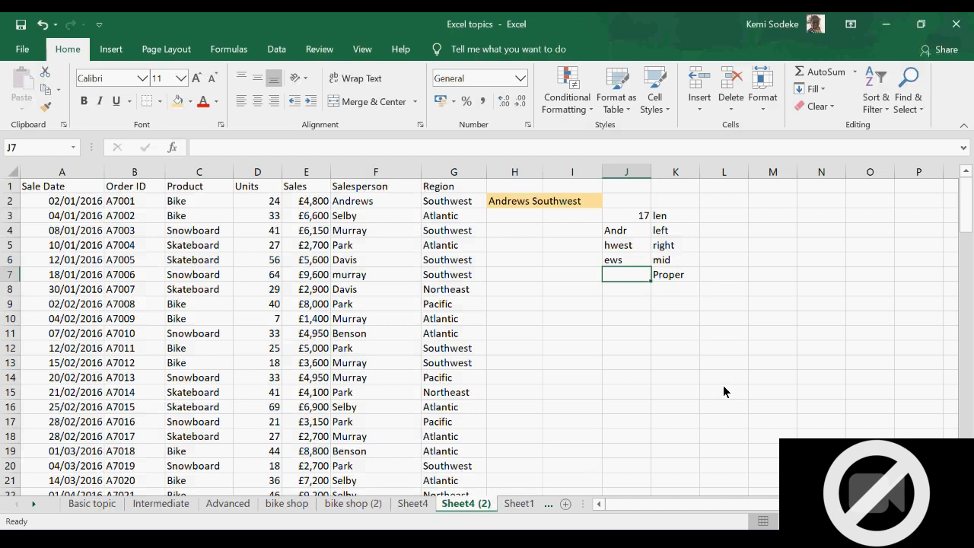
{"action": "type", "text": "=Po"}
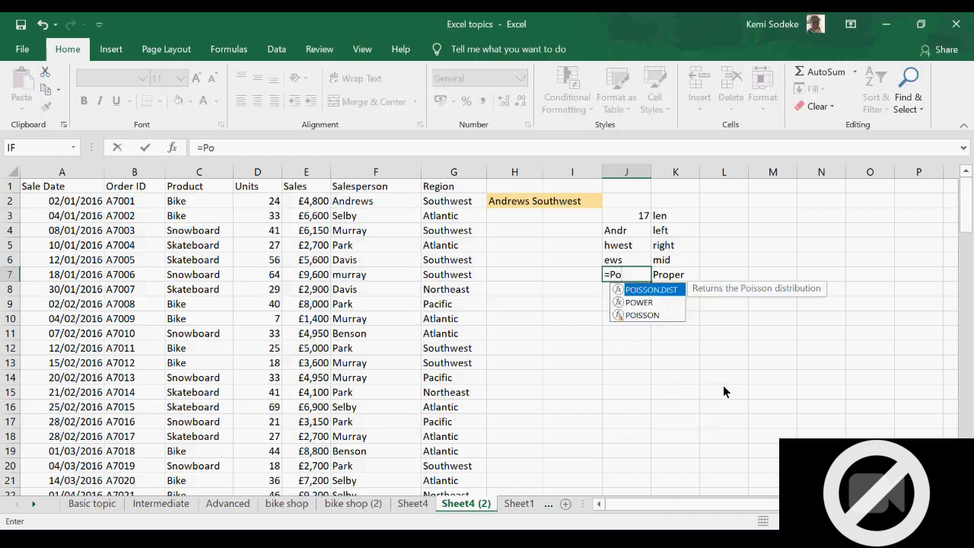
{"action": "key", "text": "BackSpace"}
{"action": "type", "text": "ropr"}
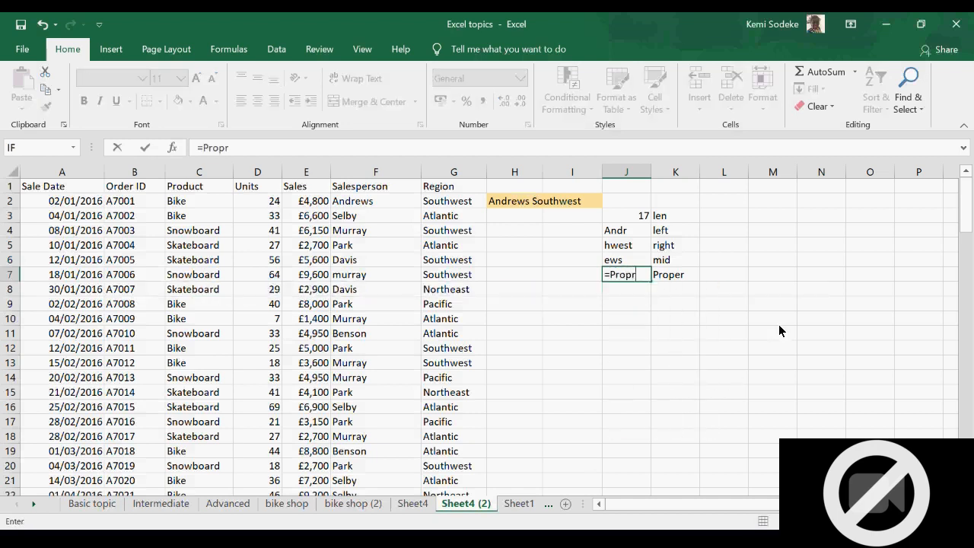
{"action": "key", "text": "BackSpace"}
{"action": "type", "text": "er("}
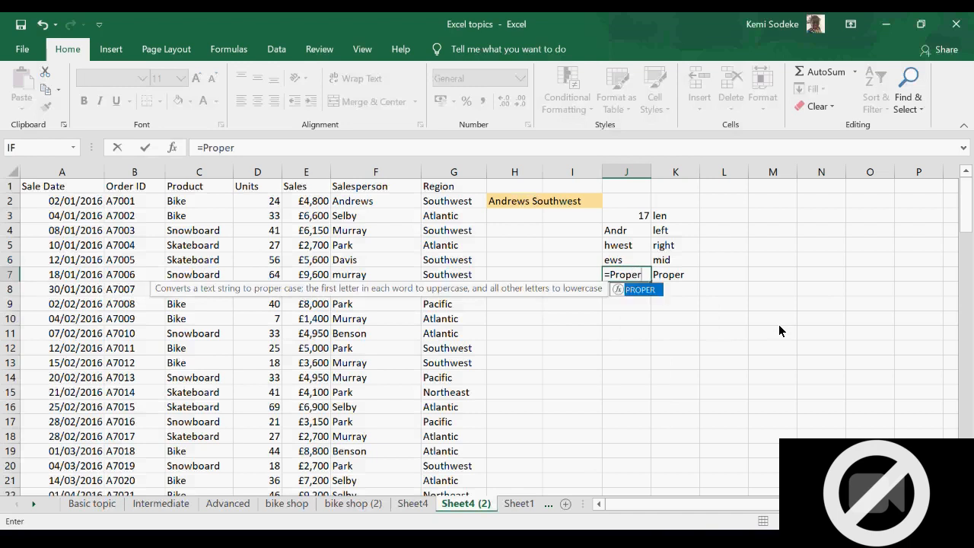
{"action": "left_click", "coordinate": [373, 275]}
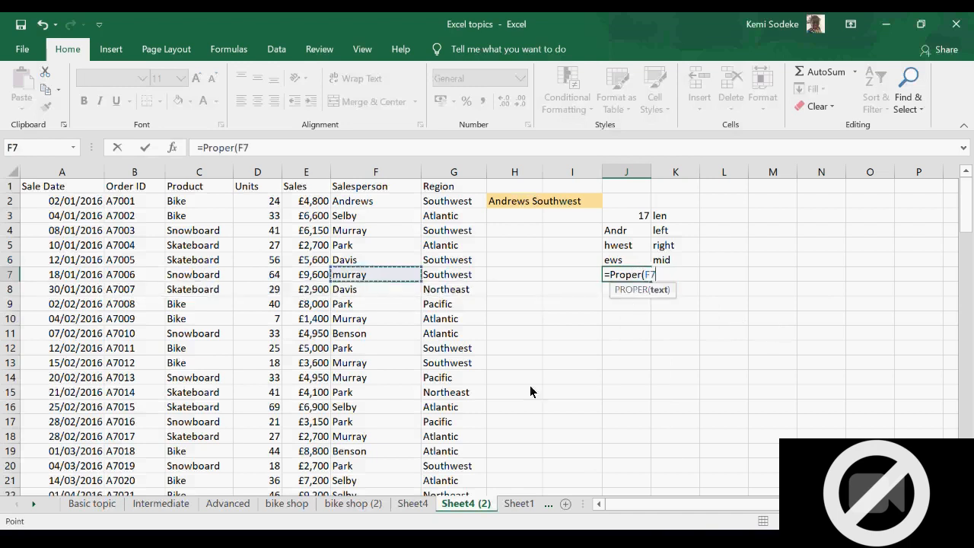
{"action": "type", "text": ")"}
{"action": "key", "text": "Return"}
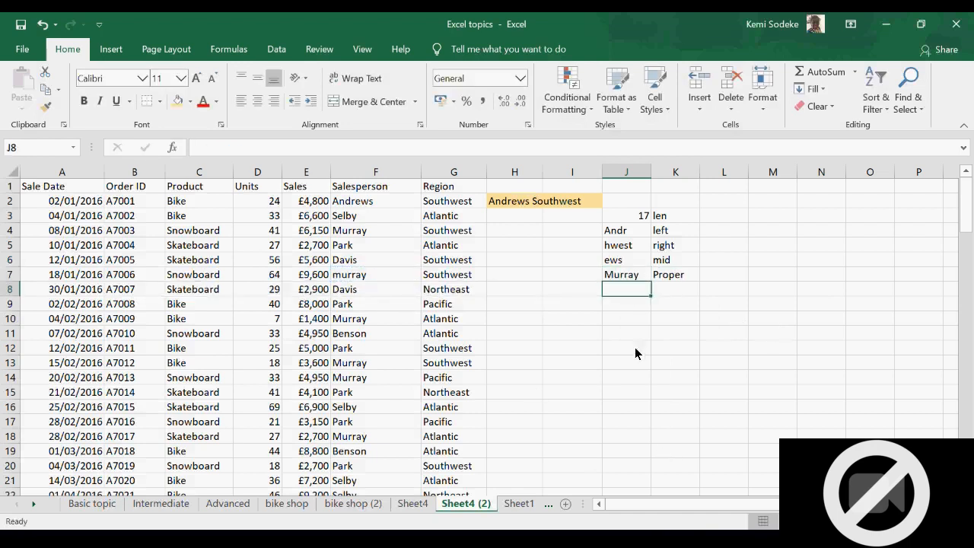
{"action": "left_click", "coordinate": [622, 278]}
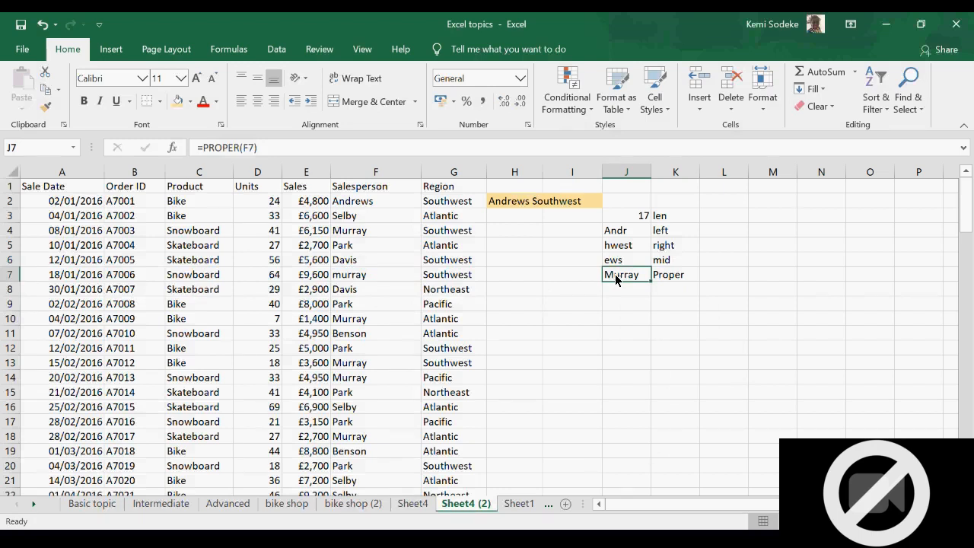
- Enter the labels "Upper" in cell K8 and "Lower" in cell K9, below the "Proper" label
{"action": "left_click", "coordinate": [667, 288]}
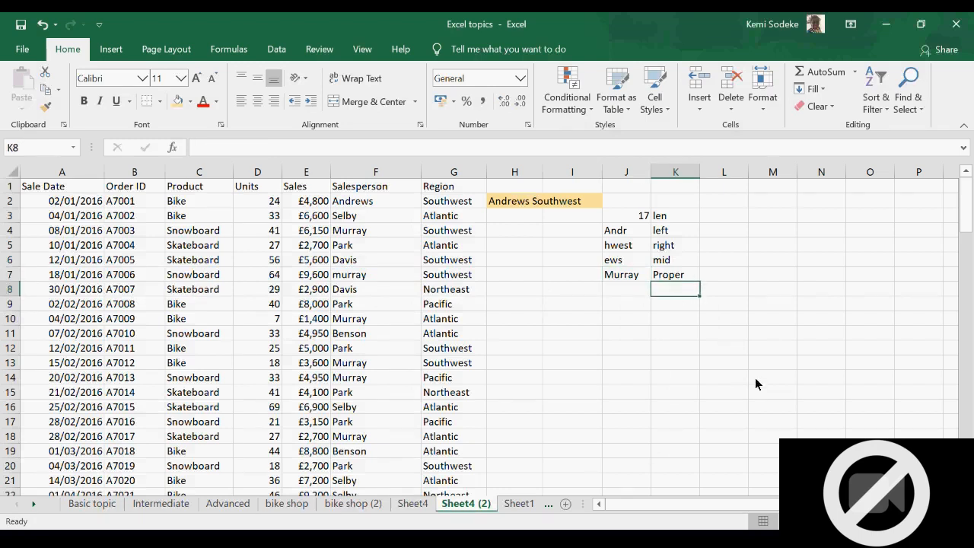
{"action": "type", "text": "Upper"}
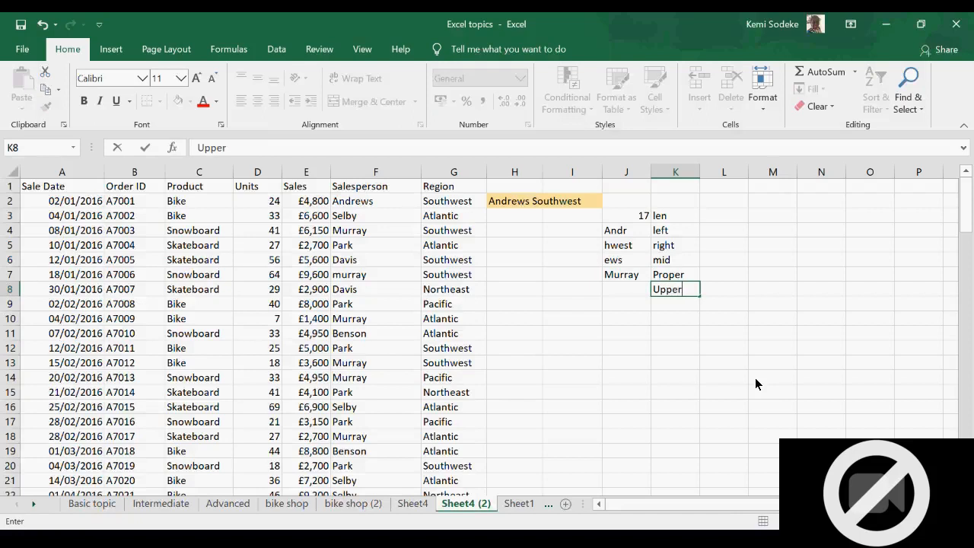
{"action": "key", "text": "Return"}
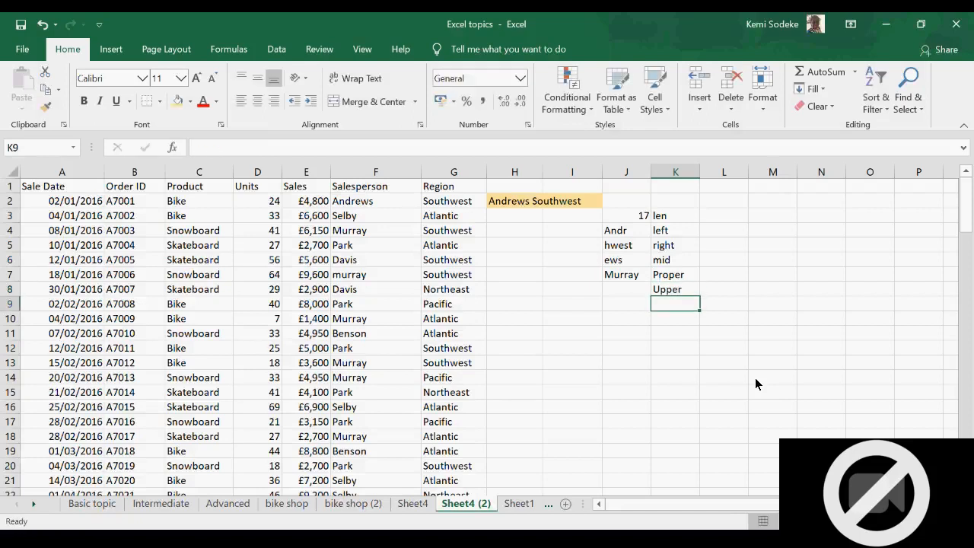
{"action": "type", "text": "Lower"}
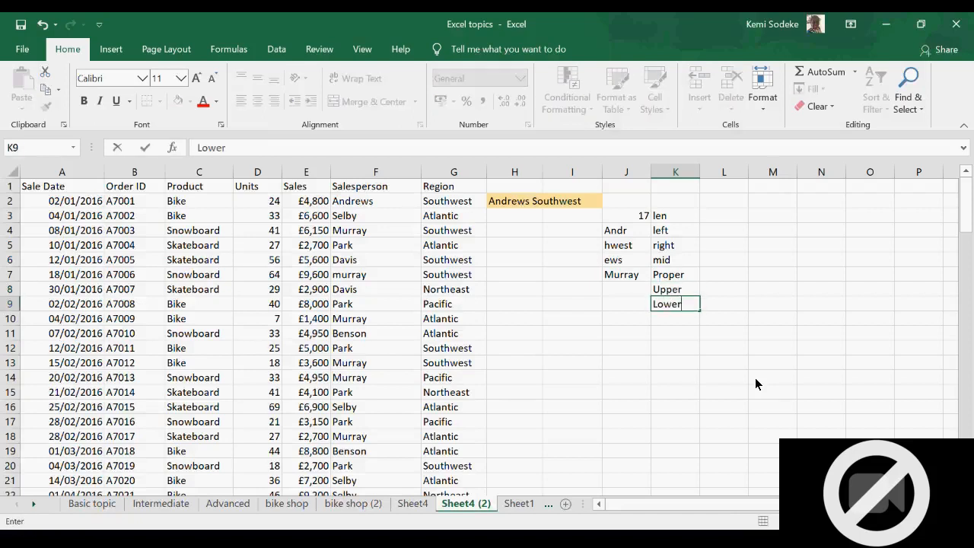
{"action": "key", "text": "Return"}
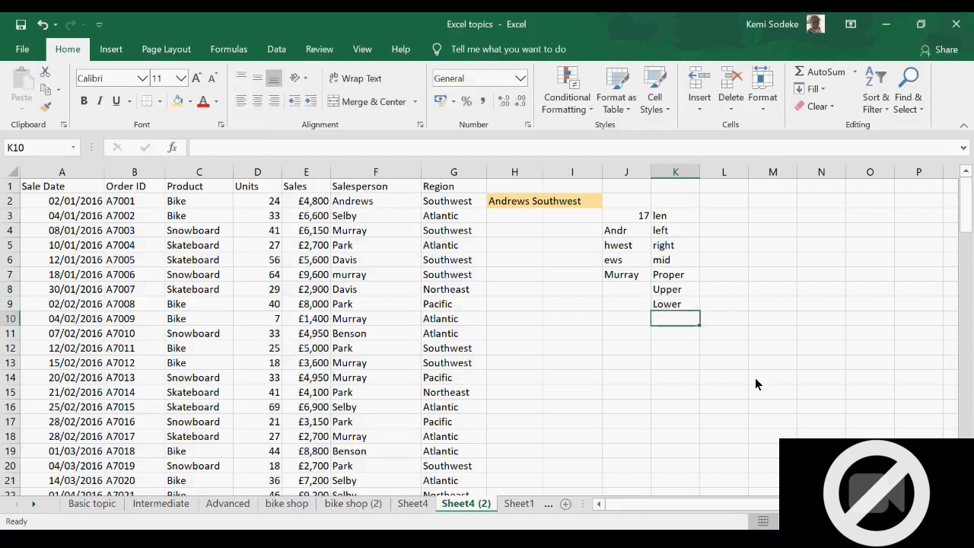
{"action": "left_click", "coordinate": [643, 294]}
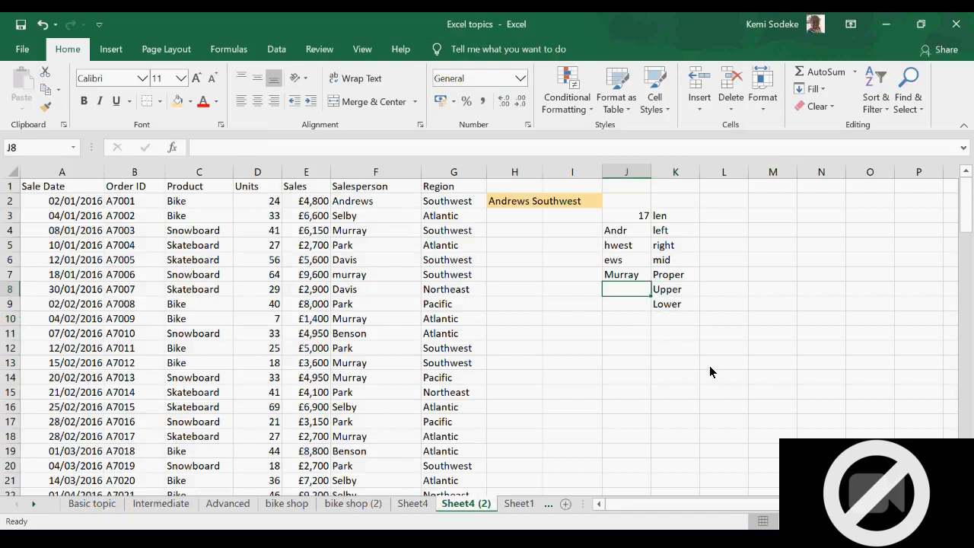
{"action": "type", "text": "="}
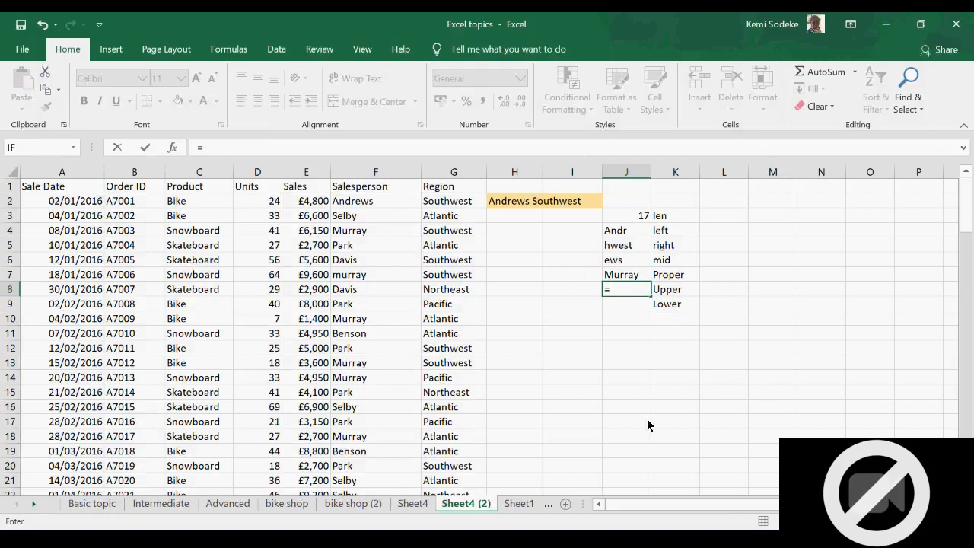
{"action": "key", "text": "Tab"}
{"action": "left_click", "coordinate": [636, 291]}
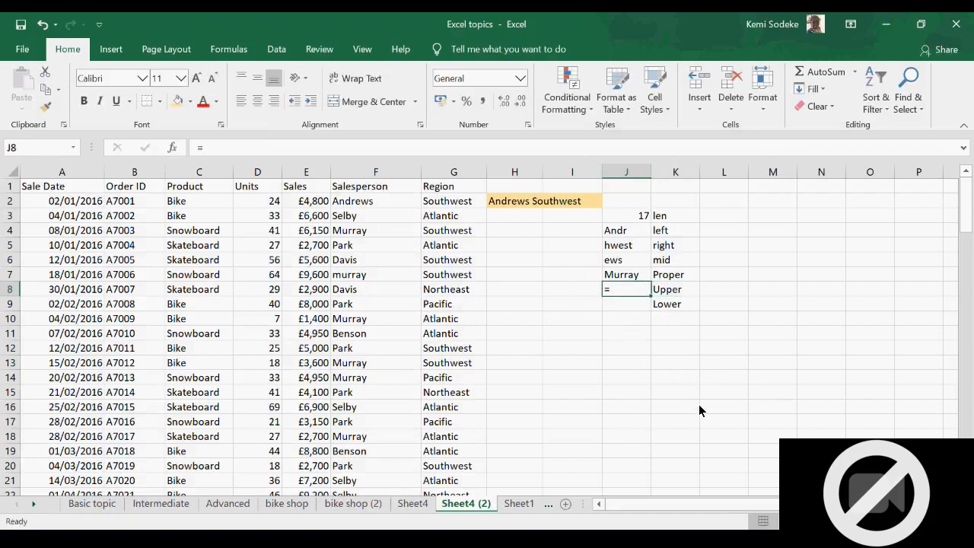
{"action": "key", "text": "Escape"}
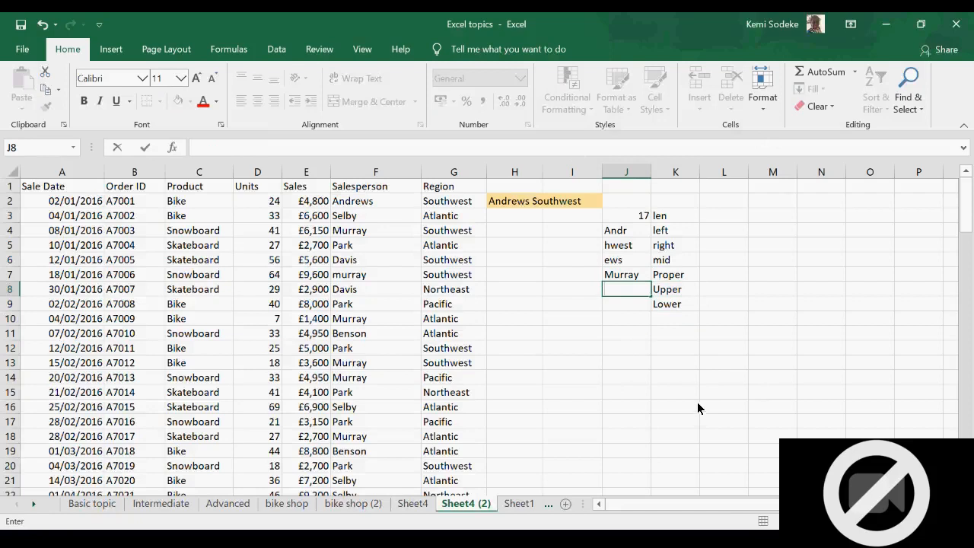
{"action": "left_click", "coordinate": [679, 407]}
{"action": "left_click", "coordinate": [628, 304]}
- Convert the salesperson name in F10 to uppercase in cell J8 with =UPPER(F10), and widen column J slightly
{"action": "left_click", "coordinate": [631, 287]}
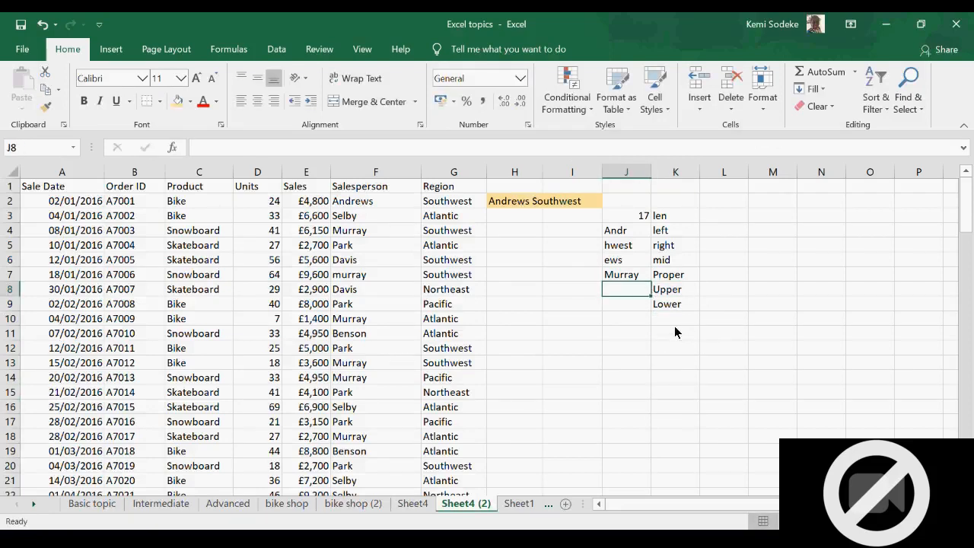
{"action": "type", "text": "="}
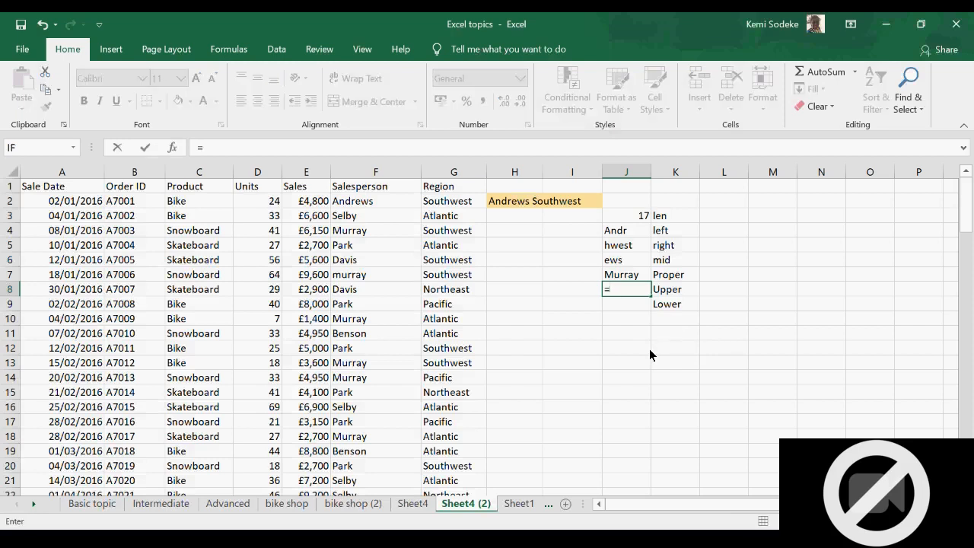
{"action": "type", "text": "upp"}
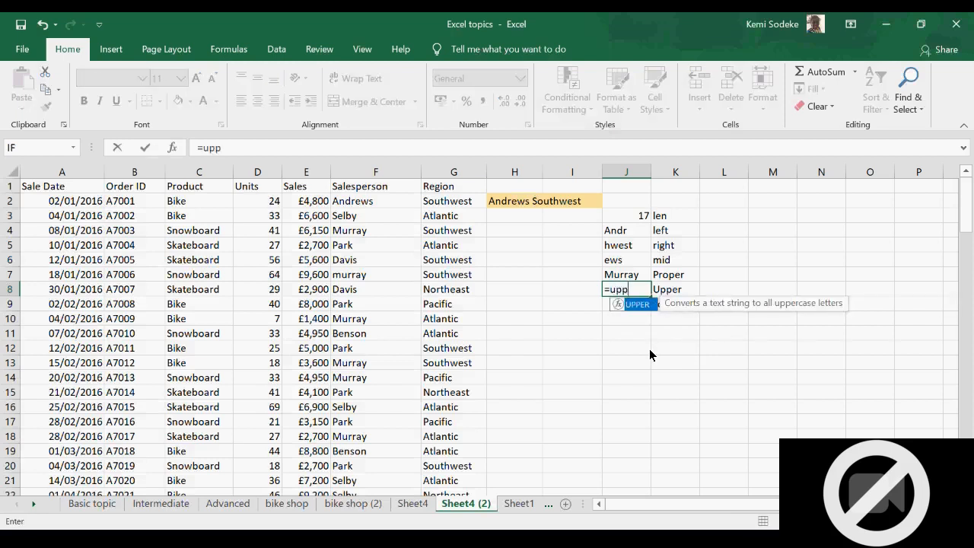
{"action": "type", "text": "er("}
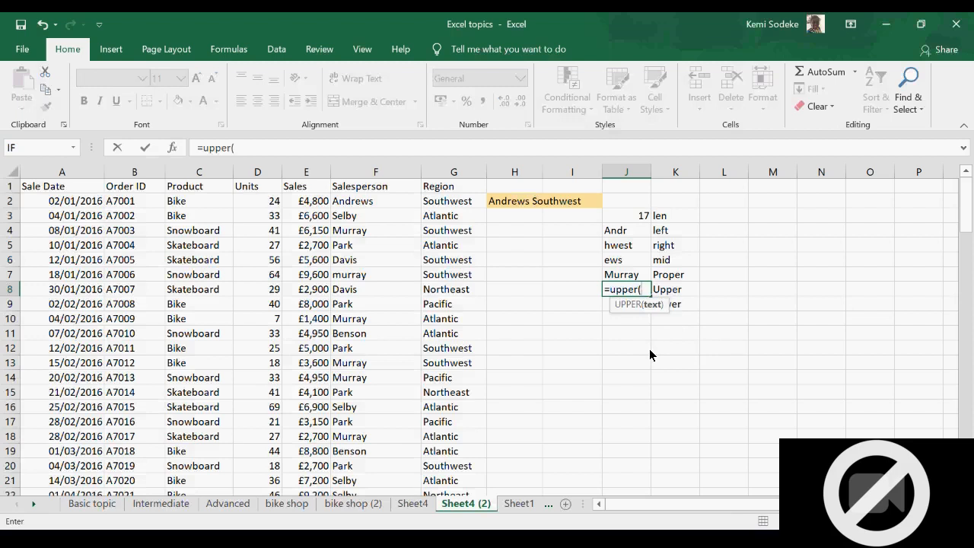
{"action": "left_click", "coordinate": [367, 325]}
{"action": "type", "text": ")"}
{"action": "key", "text": "Return"}
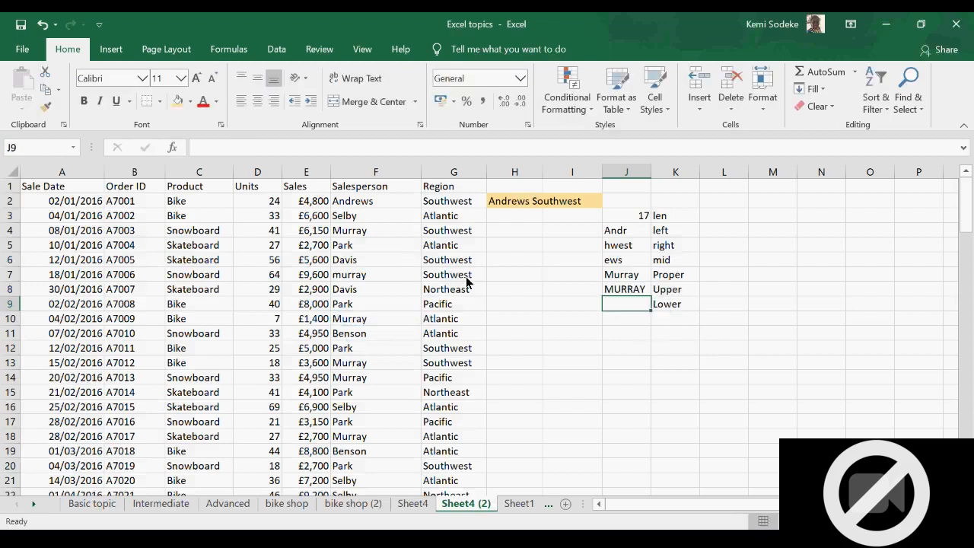
{"action": "left_click", "coordinate": [612, 294]}
{"action": "left_click_drag", "start_coordinate": [651, 172], "coordinate": [664, 172]}
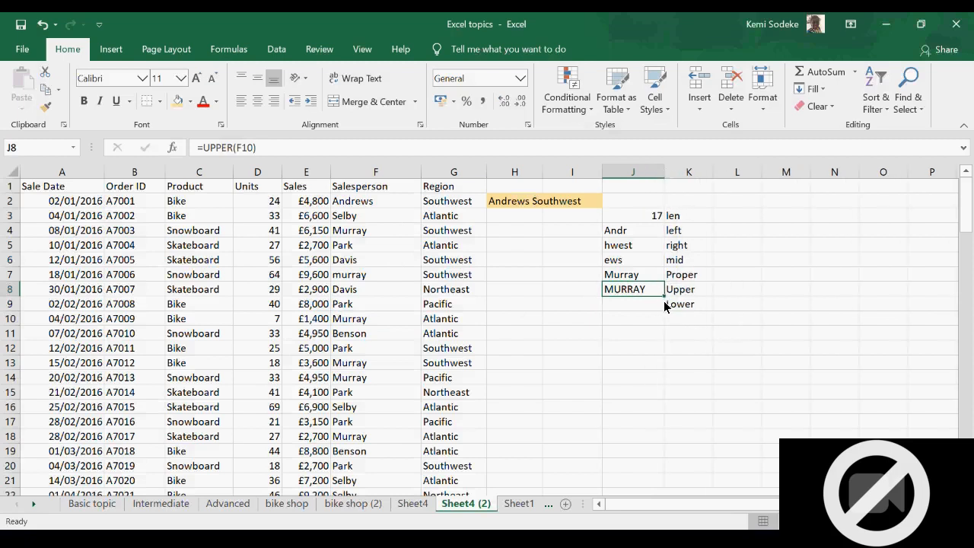
- Convert the uppercase name in J8 to lowercase in cell J9 with =LOWER(J8)
{"action": "left_click", "coordinate": [646, 306]}
{"action": "type", "text": "="}
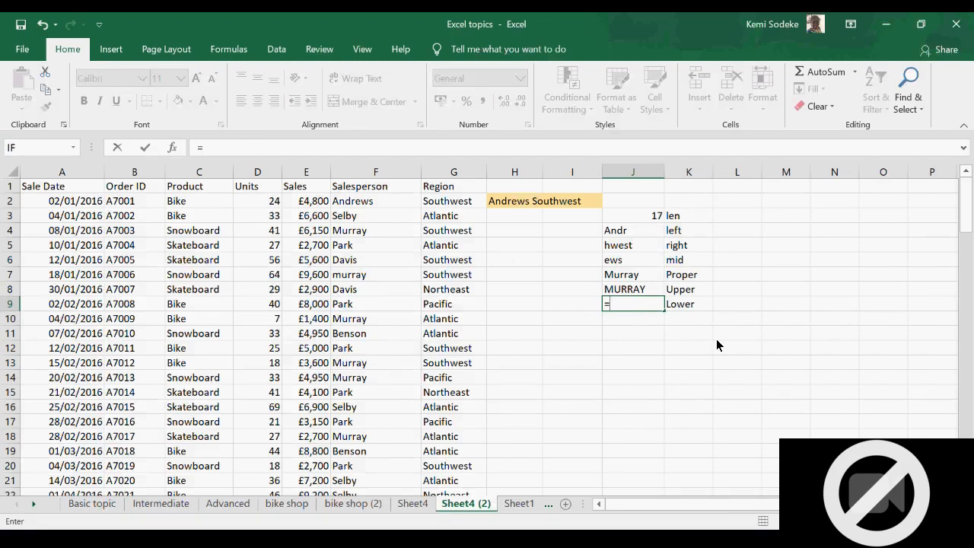
{"action": "type", "text": "lower("}
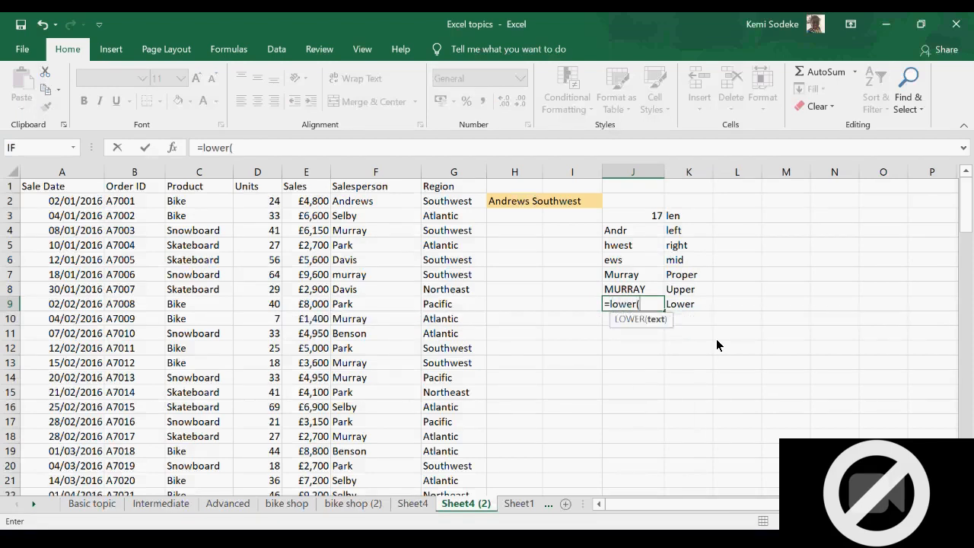
{"action": "left_click", "coordinate": [646, 294]}
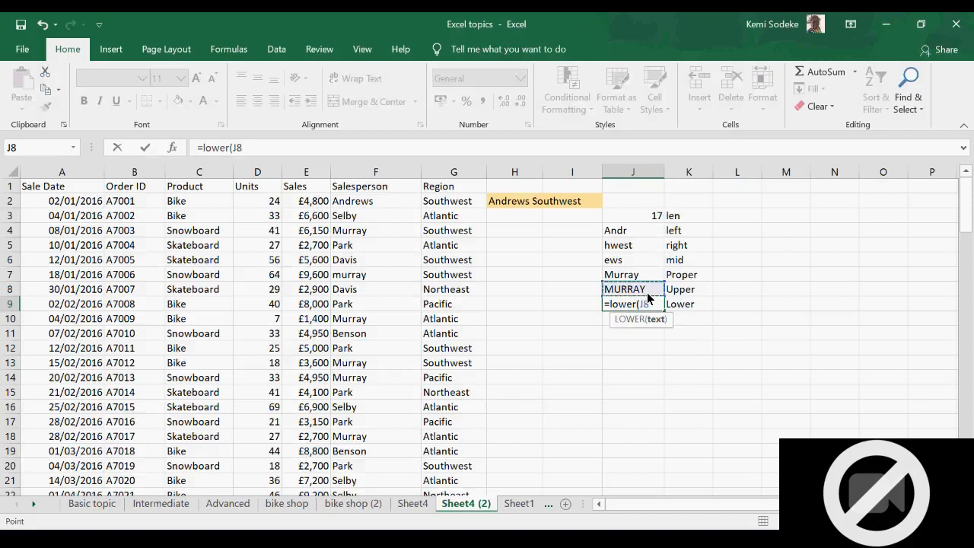
{"action": "type", "text": ")"}
{"action": "key", "text": "Return"}
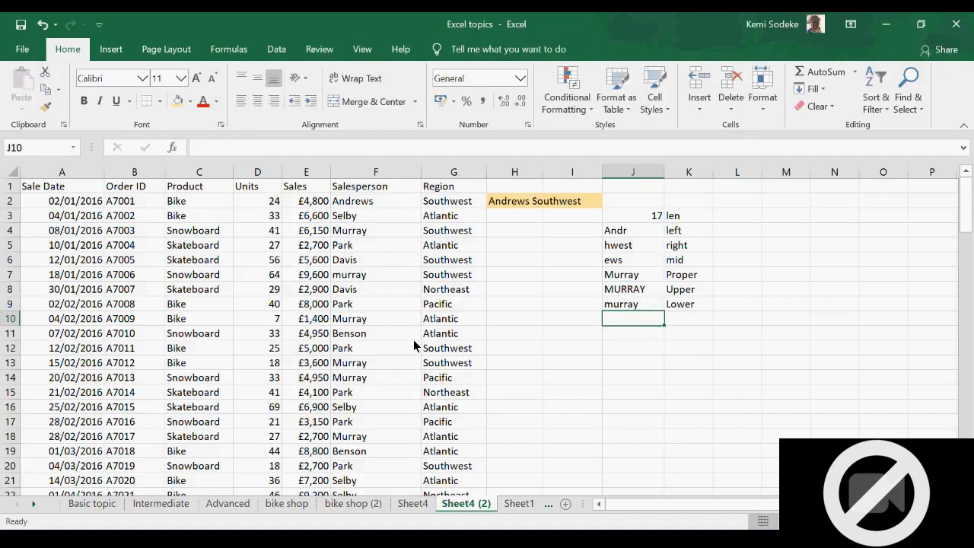
- Examine the function library's list of text functions through to its end, without inserting any
{"action": "left_click", "coordinate": [673, 321]}
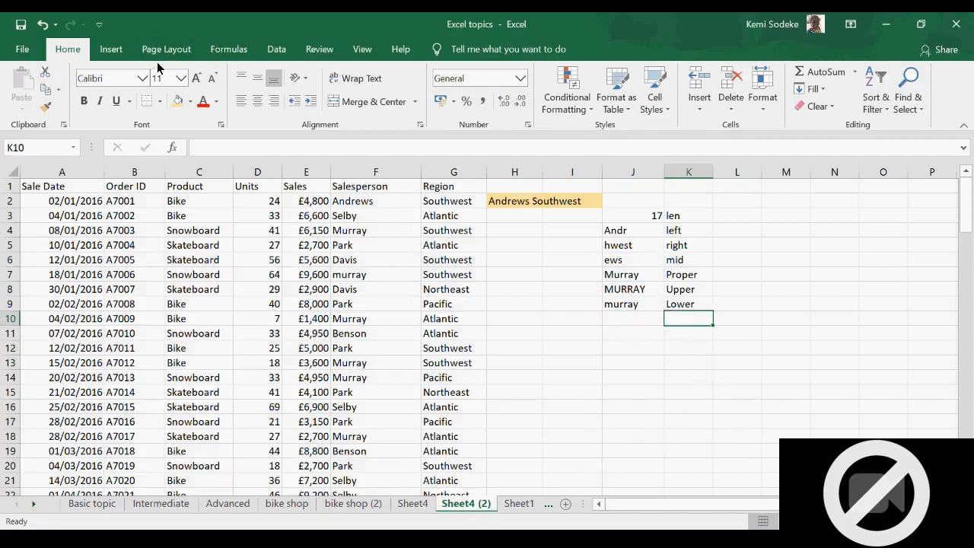
{"action": "left_click", "coordinate": [247, 54]}
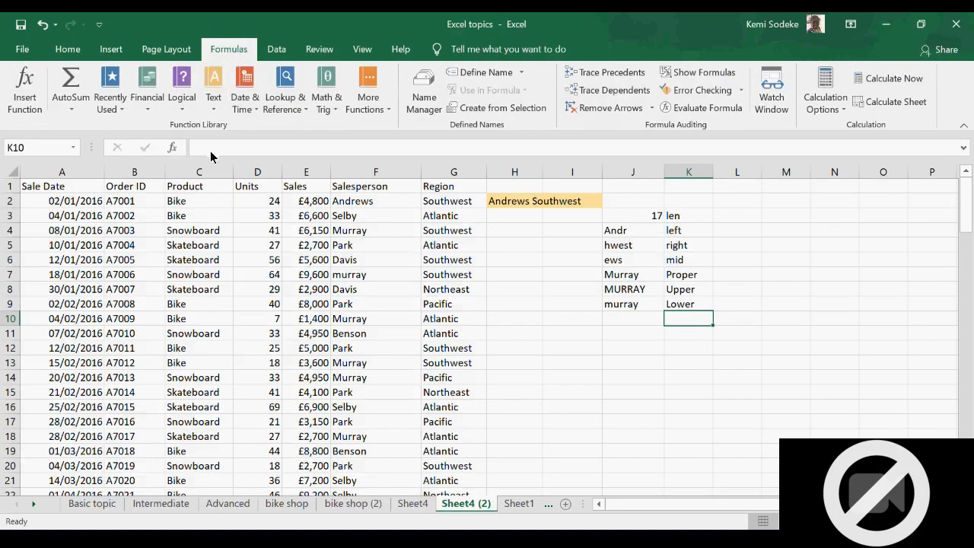
{"action": "left_click", "coordinate": [214, 91]}
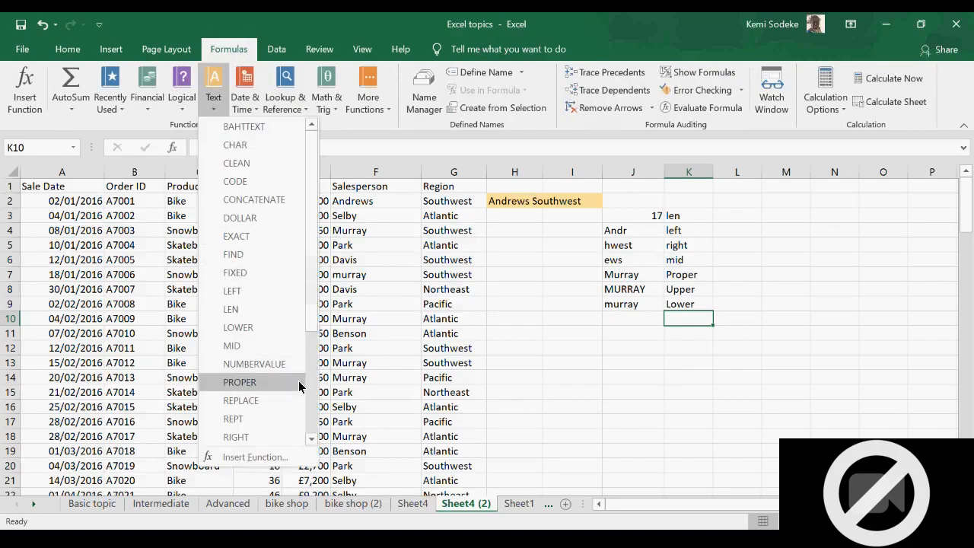
{"action": "scroll", "coordinate": [313, 374], "scroll_direction": "down", "scroll_amount": 3}
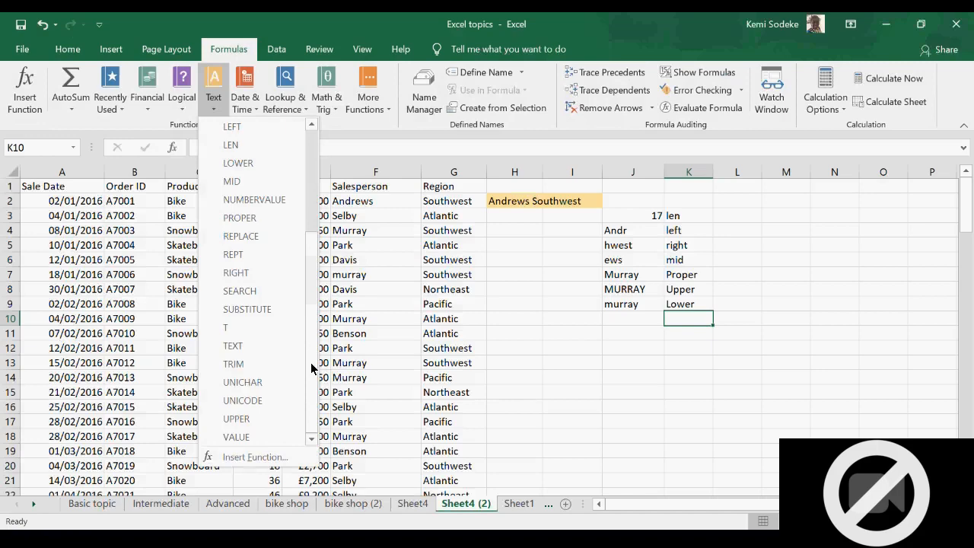
{"action": "left_click", "coordinate": [648, 398]}
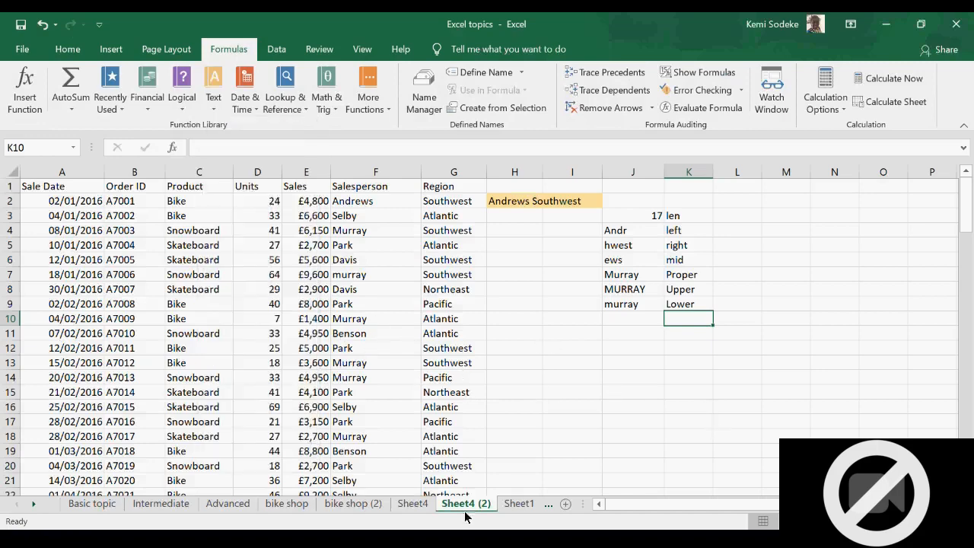
- Show the Intermediate sheet, and switch to the Halford sheet of the "Data for Excel training" workbook
{"action": "left_click", "coordinate": [184, 508]}
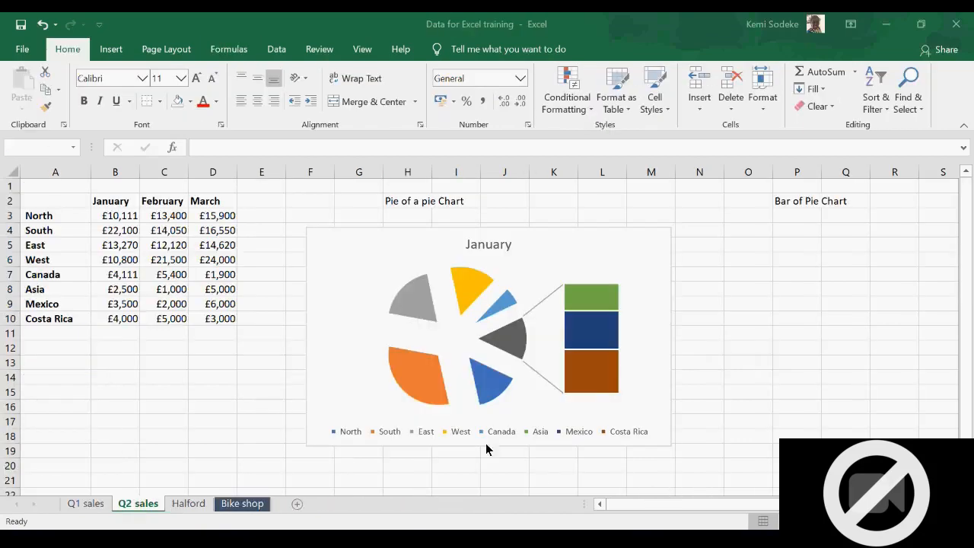
{"action": "left_click", "coordinate": [539, 475]}
{"action": "left_click", "coordinate": [198, 505]}
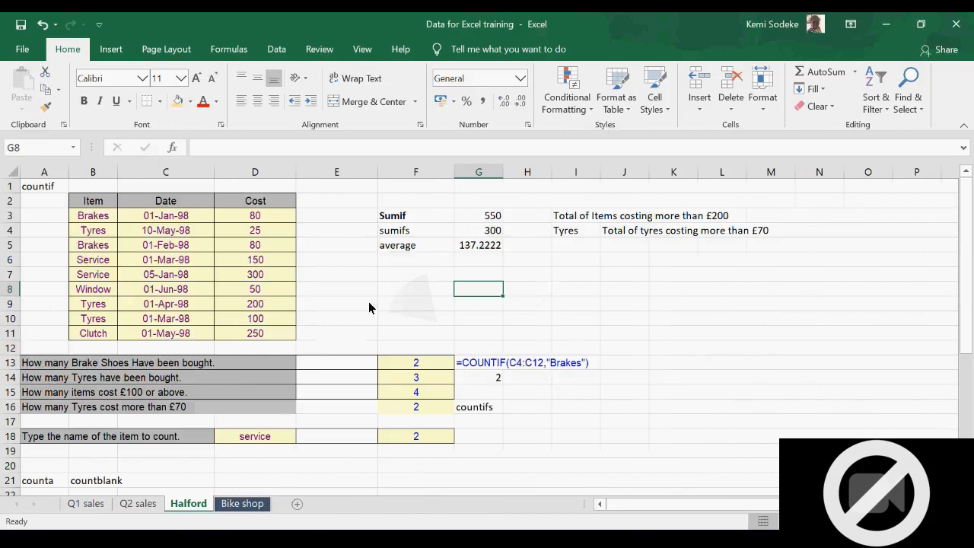
- Widen column E beside the Cost column, and check the existing average entry in F5 and G5
{"action": "left_click", "coordinate": [412, 319]}
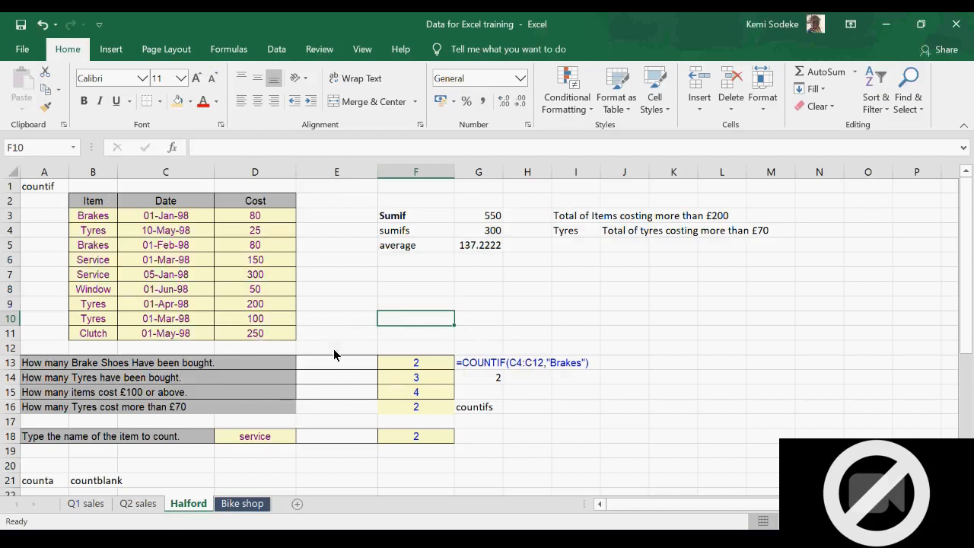
{"action": "left_click", "coordinate": [323, 217]}
{"action": "left_click_drag", "start_coordinate": [379, 173], "coordinate": [405, 175]}
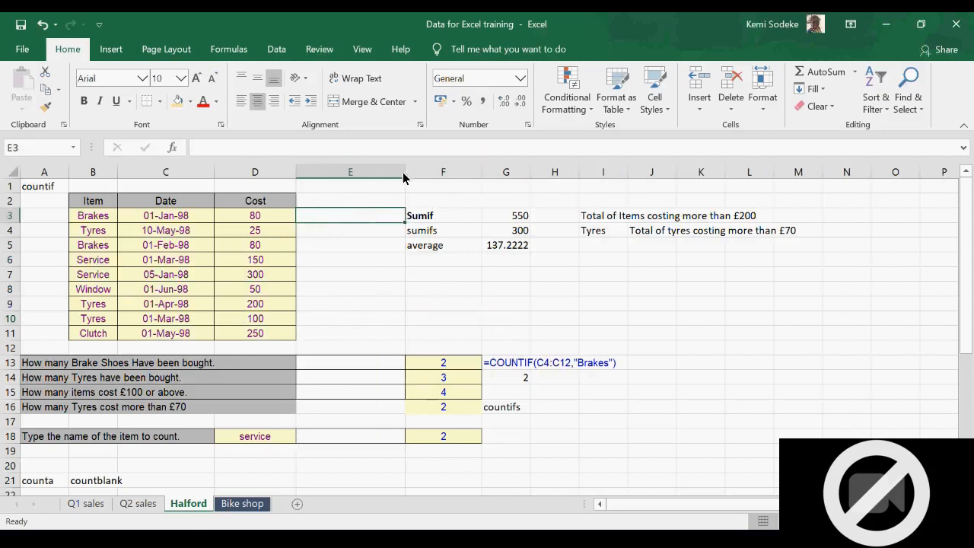
{"action": "left_click", "coordinate": [440, 246]}
{"action": "left_click", "coordinate": [489, 248]}
- Calculate the average of the Cost values in cell E3 with =AVERAGE(D3:D11)
{"action": "left_click", "coordinate": [358, 217]}
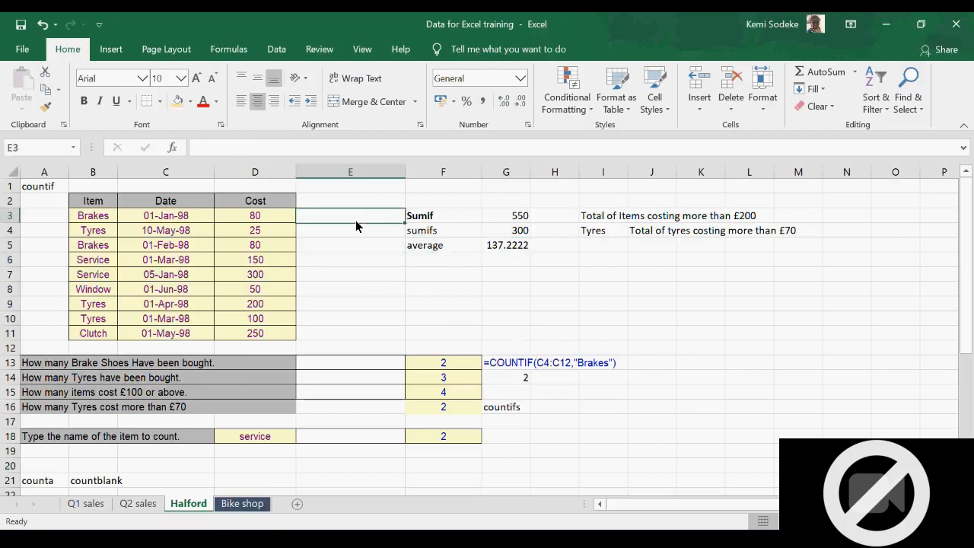
{"action": "type", "text": "=av"}
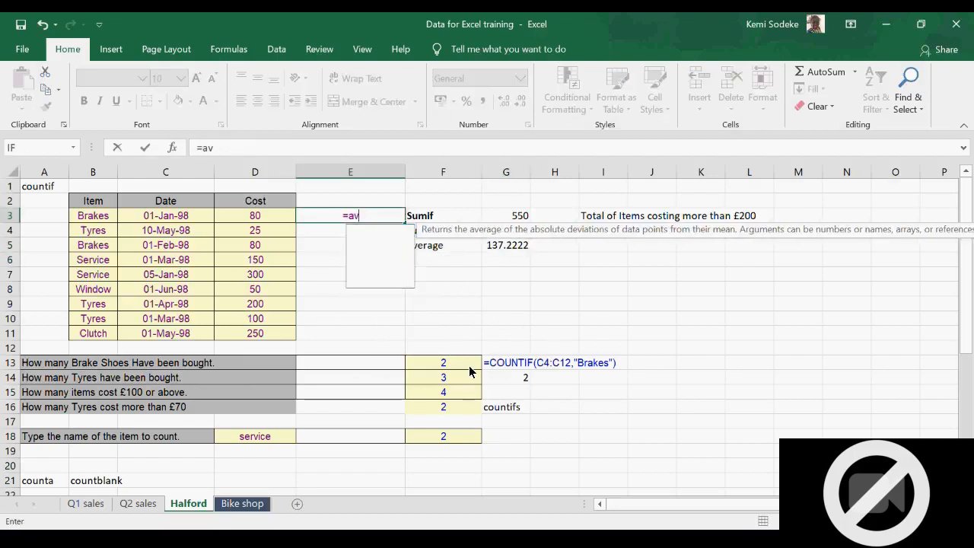
{"action": "type", "text": "erage("}
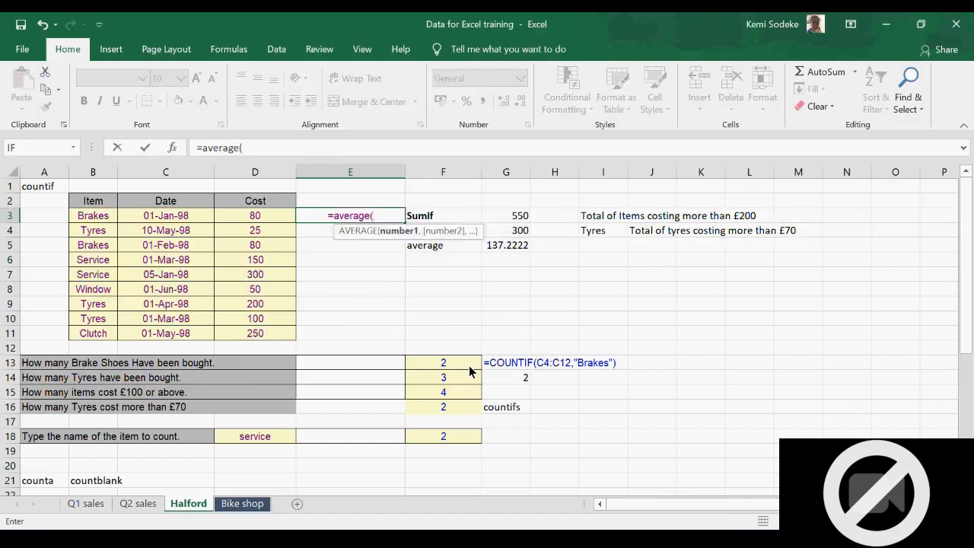
{"action": "left_click_drag", "start_coordinate": [269, 218], "coordinate": [290, 335]}
{"action": "type", "text": ")"}
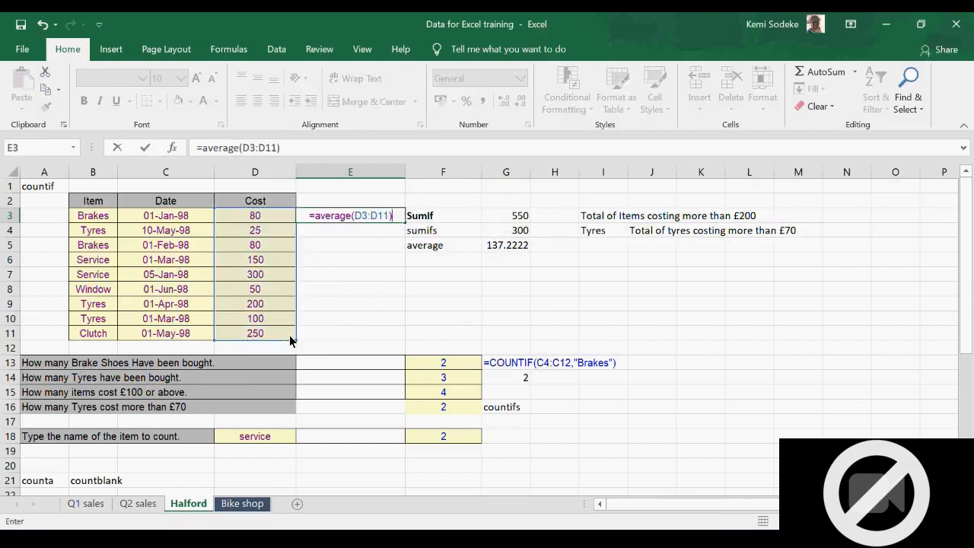
{"action": "key", "text": "Return"}
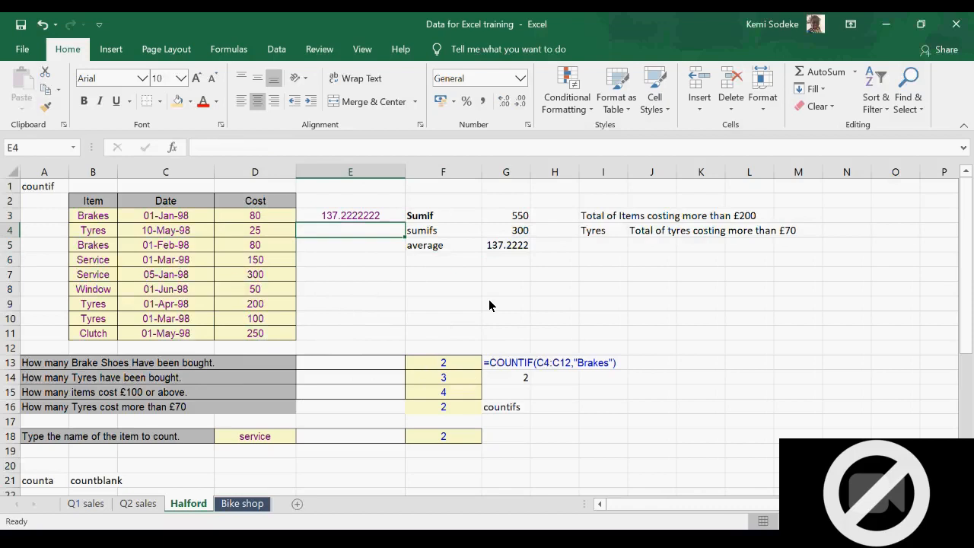
- Calculate the average of the same costs in cell E4 with =SUBTOTAL(1,D3:D11)
{"action": "type", "text": "=subtotal"}
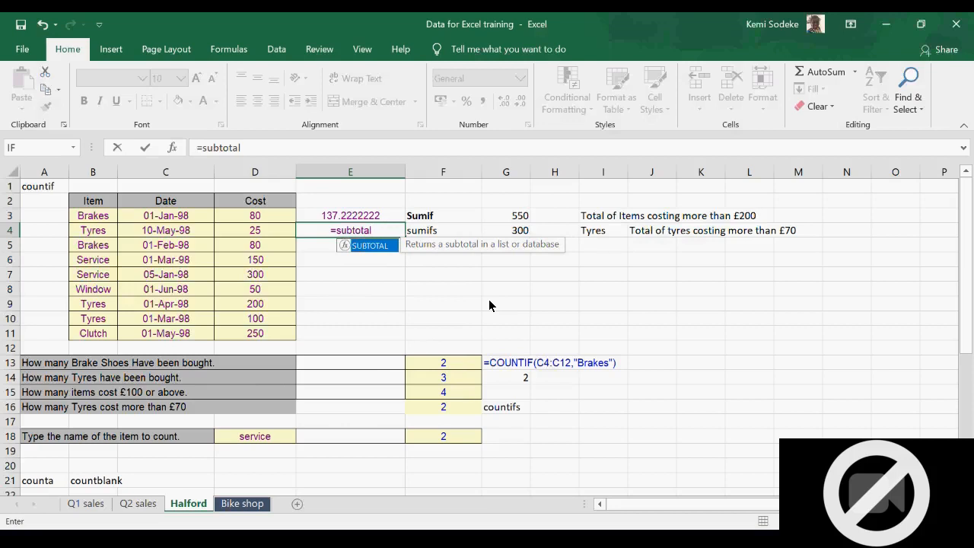
{"action": "type", "text": "("}
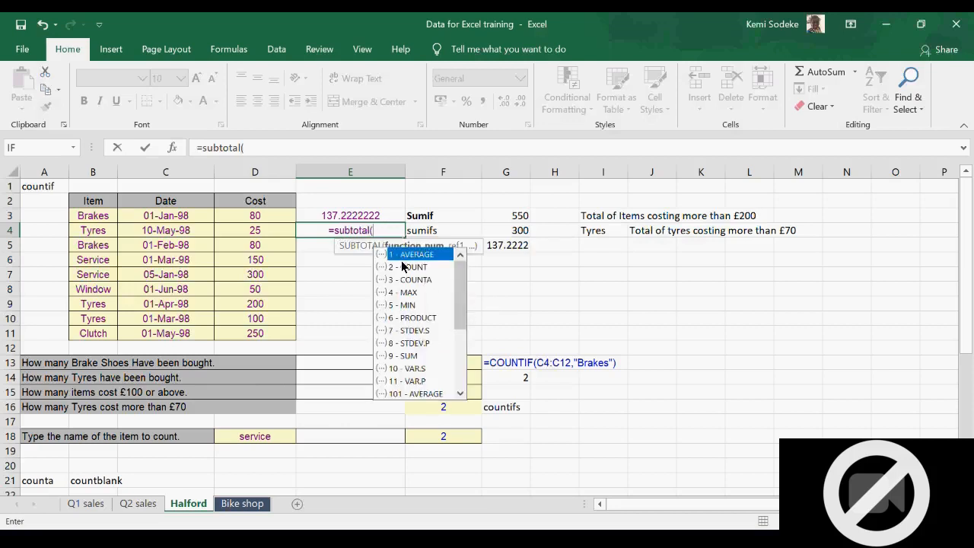
{"action": "type", "text": "1"}
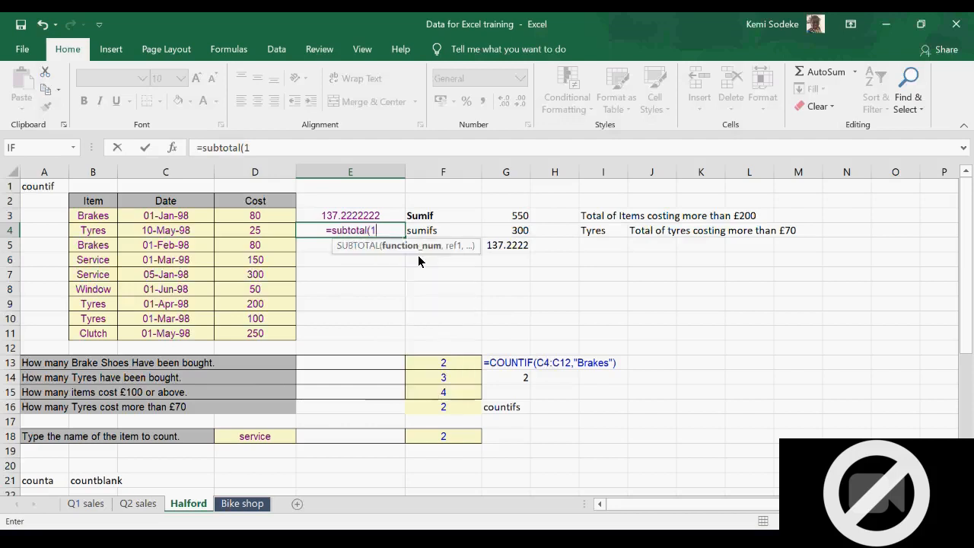
{"action": "type", "text": ","}
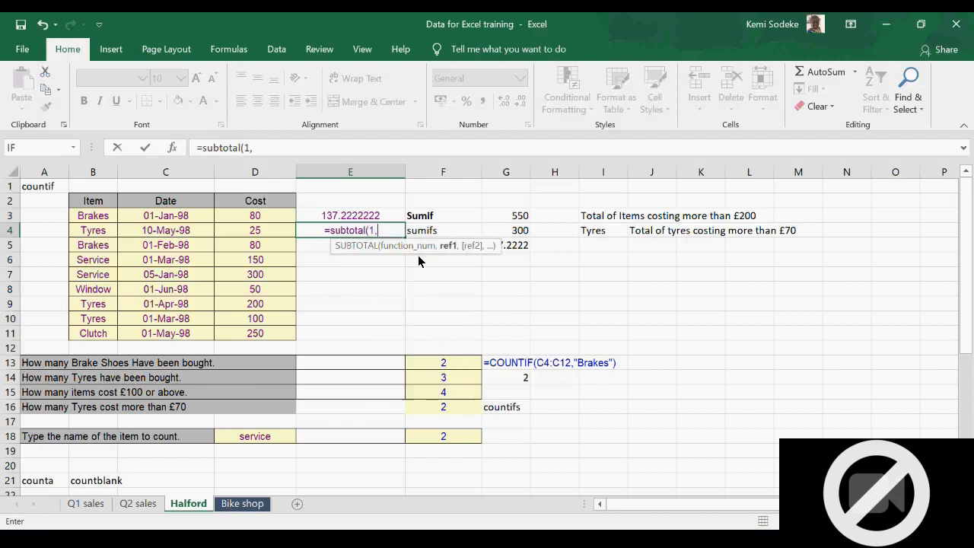
{"action": "left_click", "coordinate": [270, 221]}
{"action": "left_click_drag", "start_coordinate": [270, 220], "coordinate": [272, 330]}
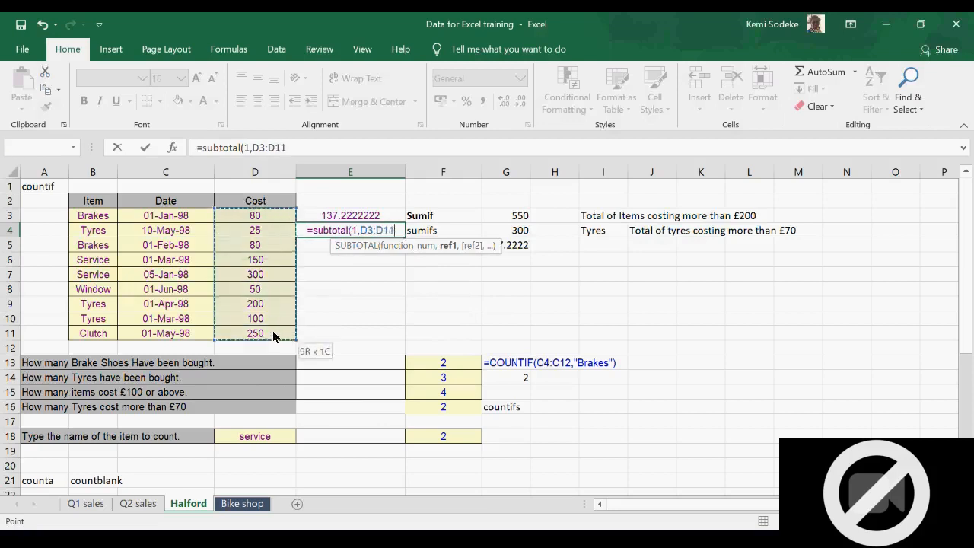
{"action": "type", "text": ")"}
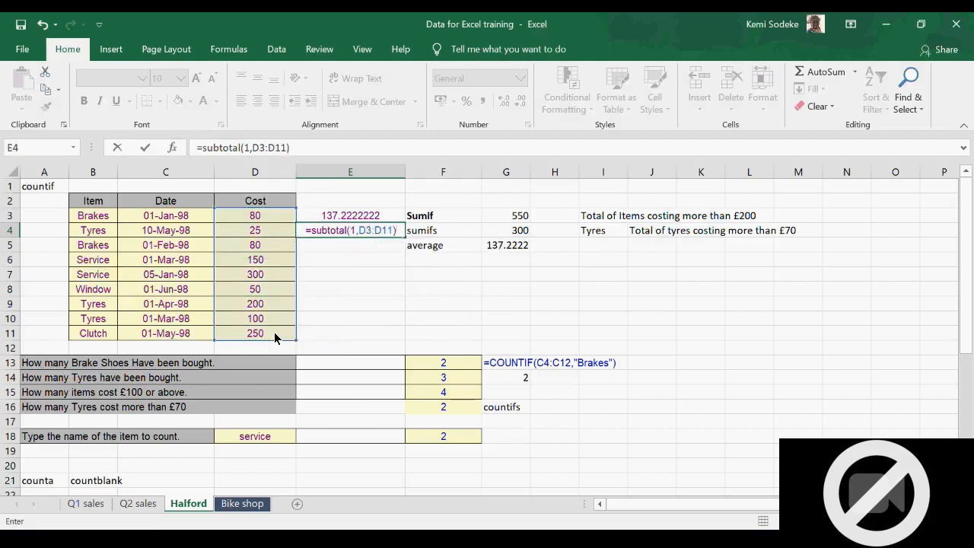
{"action": "key", "text": "Return"}
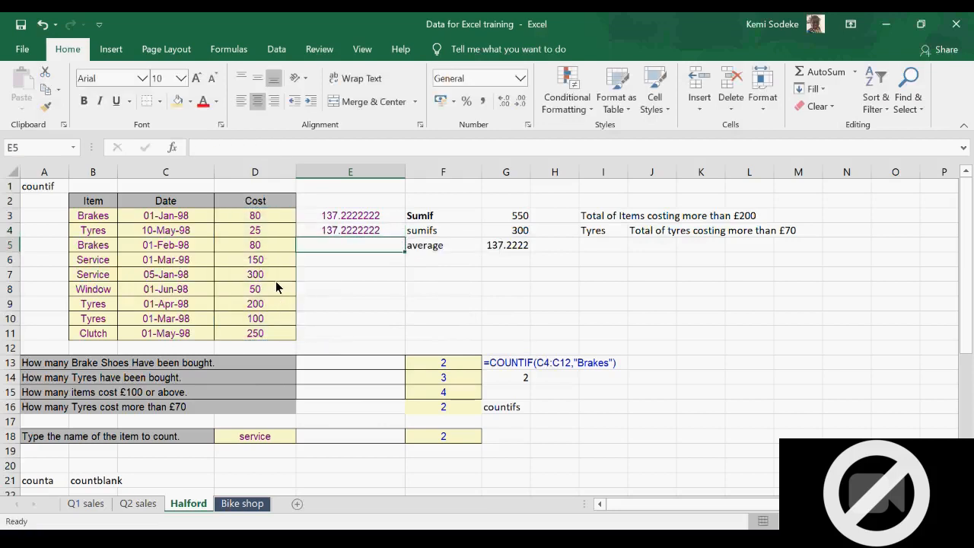
- Compare the AVERAGE and SUBTOTAL formulas in E3 and E4, and return to the Intermediate sheet of the "Excel topics" workbook
{"action": "left_click", "coordinate": [335, 230]}
{"action": "left_click", "coordinate": [347, 217]}
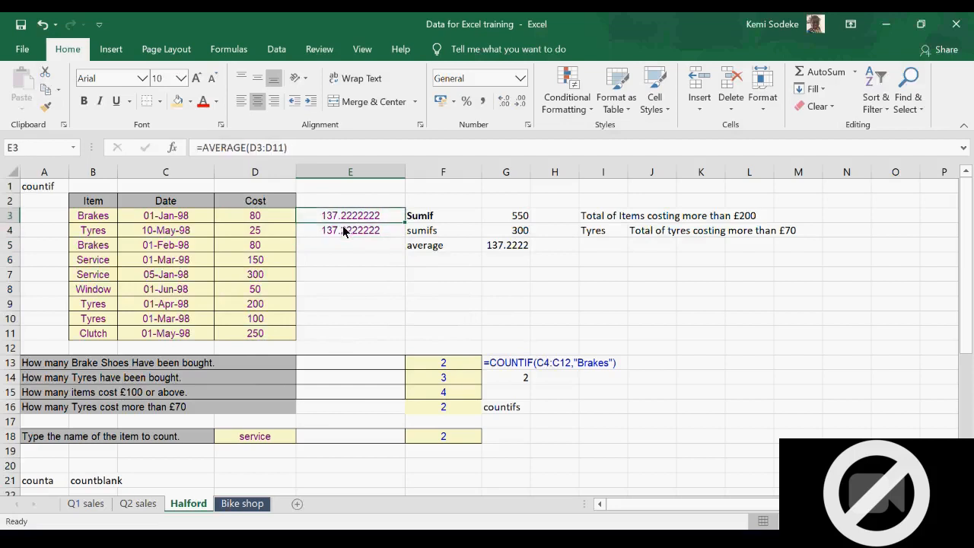
{"action": "left_click", "coordinate": [343, 232]}
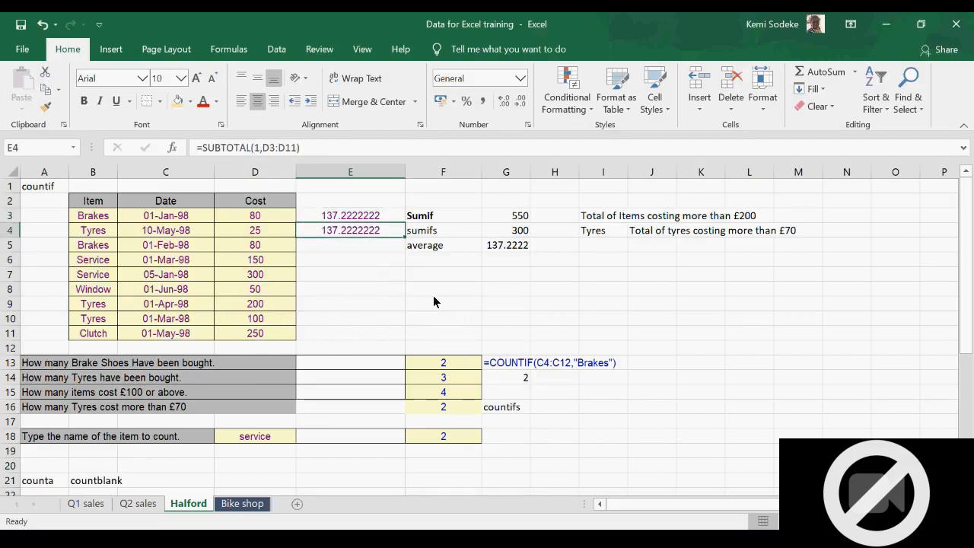
{"action": "left_click", "coordinate": [368, 247]}
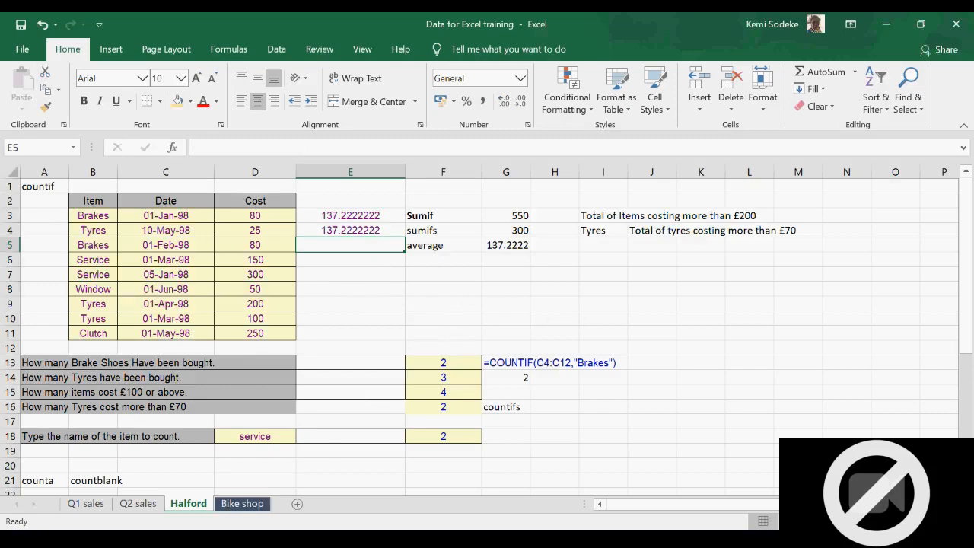
{"action": "left_click", "coordinate": [679, 493]}
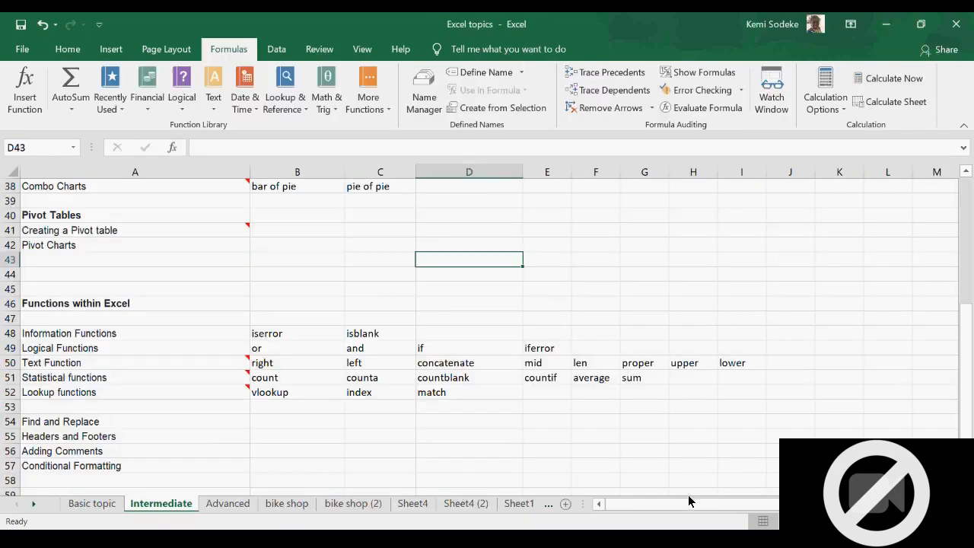
- On the bike shop (2) sheet, delete columns J and K and the "text functions" column H
{"action": "left_click", "coordinate": [293, 505]}
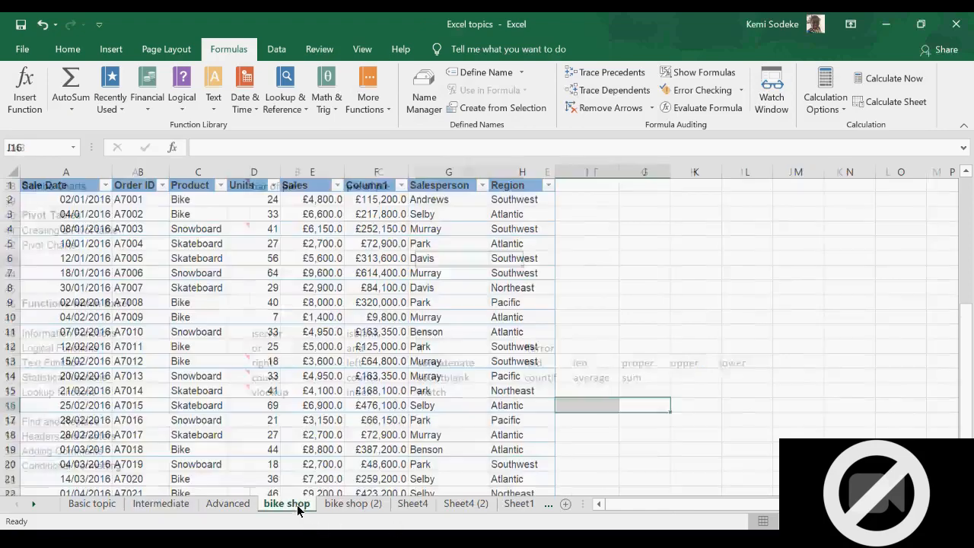
{"action": "left_click", "coordinate": [352, 505]}
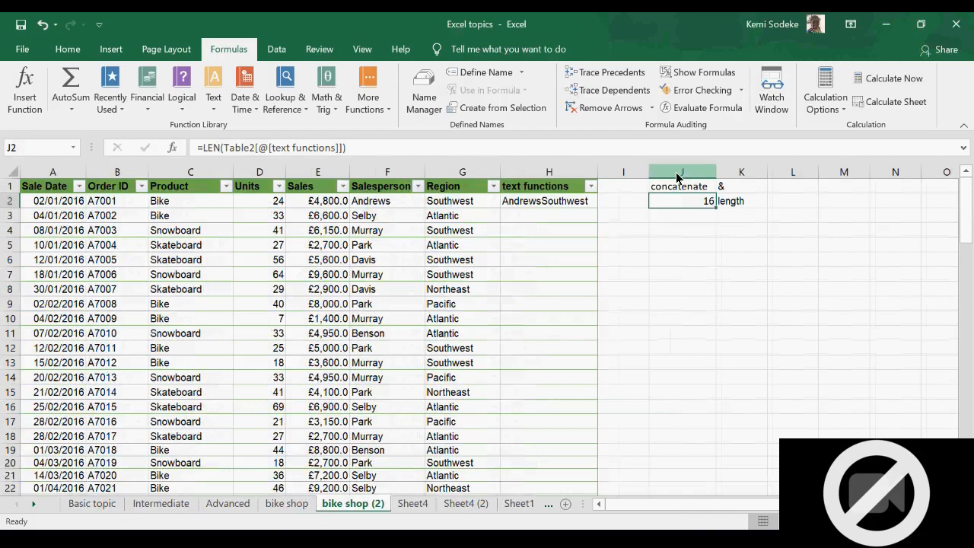
{"action": "left_click_drag", "start_coordinate": [677, 172], "coordinate": [746, 174]}
{"action": "right_click", "coordinate": [747, 178]}
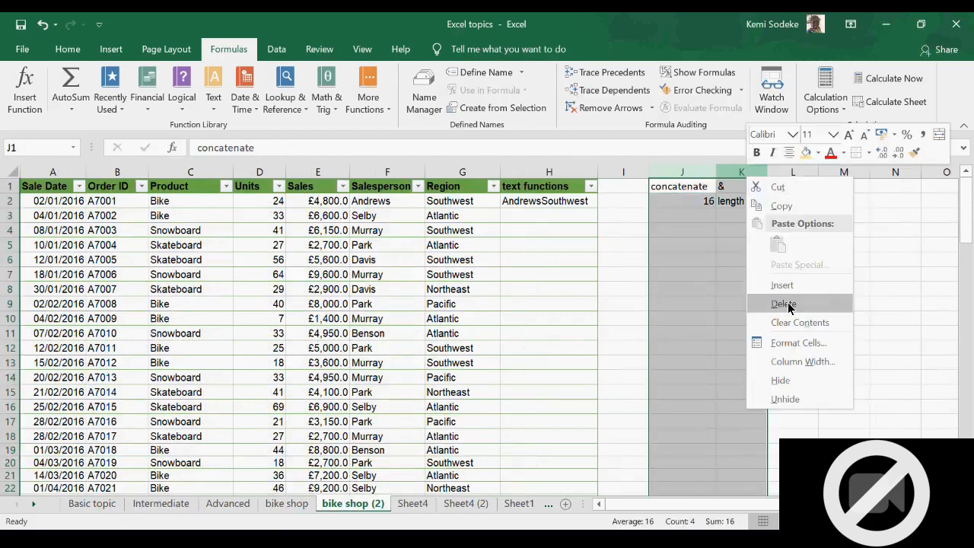
{"action": "left_click", "coordinate": [784, 304]}
{"action": "right_click", "coordinate": [547, 177]}
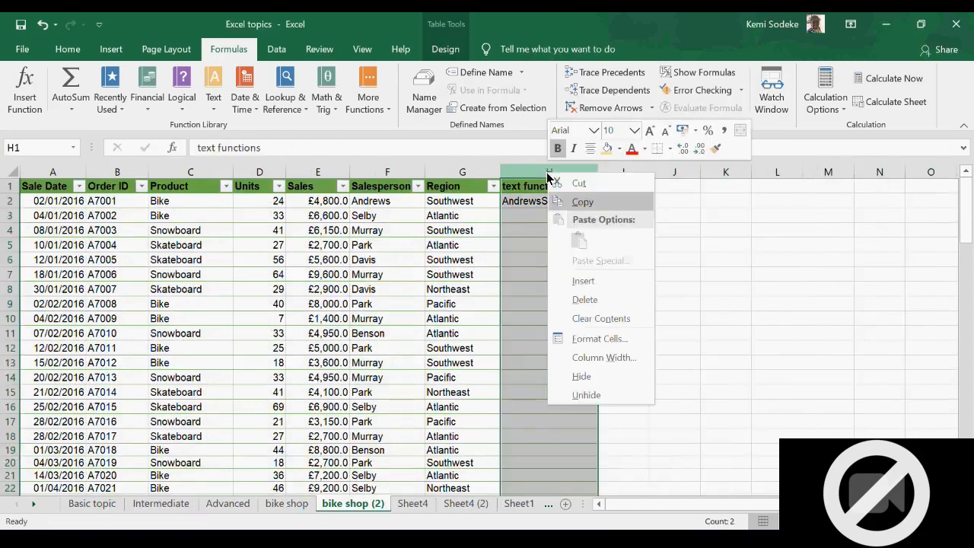
{"action": "left_click", "coordinate": [580, 299]}
{"action": "left_click", "coordinate": [320, 275]}
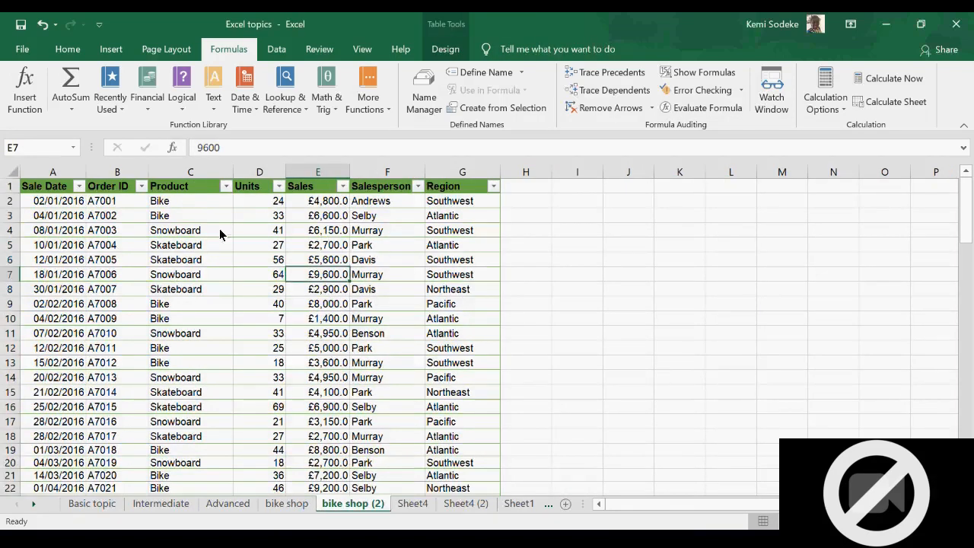
- Try to apply the outline Subtotal command from the empty cell E117 below the Sales column
{"action": "scroll", "coordinate": [383, 316], "scroll_direction": "down", "scroll_amount": 2}
{"action": "scroll", "coordinate": [383, 316], "scroll_direction": "down", "scroll_amount": 3}
{"action": "scroll", "coordinate": [382, 315], "scroll_direction": "up", "scroll_amount": 5}
{"action": "scroll", "coordinate": [343, 329], "scroll_direction": "down", "scroll_amount": 20}
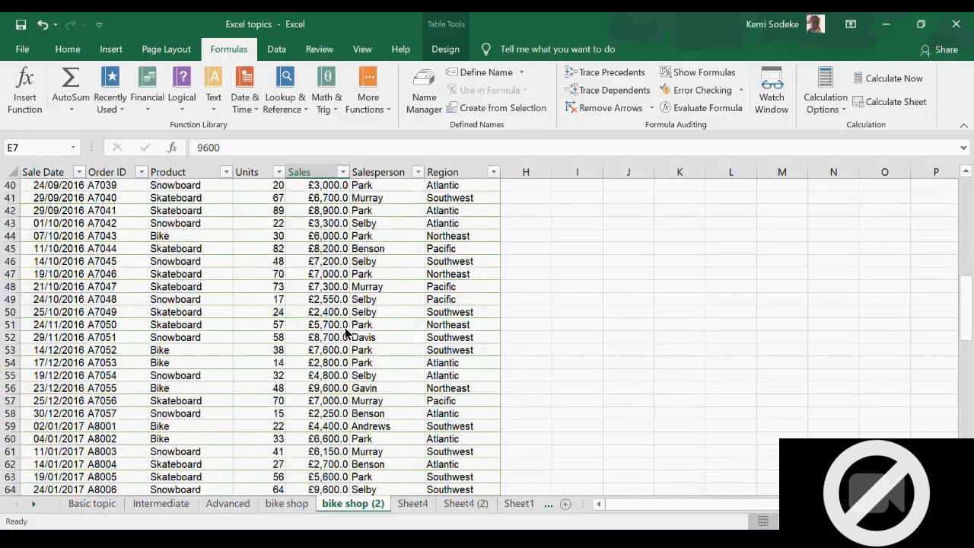
{"action": "scroll", "coordinate": [353, 326], "scroll_direction": "down", "scroll_amount": 10}
{"action": "scroll", "coordinate": [352, 325], "scroll_direction": "up", "scroll_amount": 3}
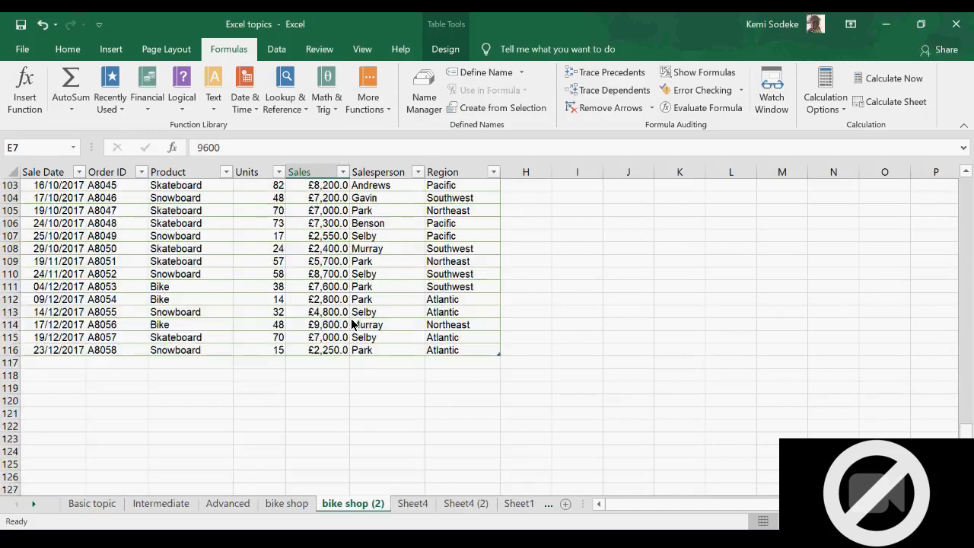
{"action": "left_click", "coordinate": [316, 363]}
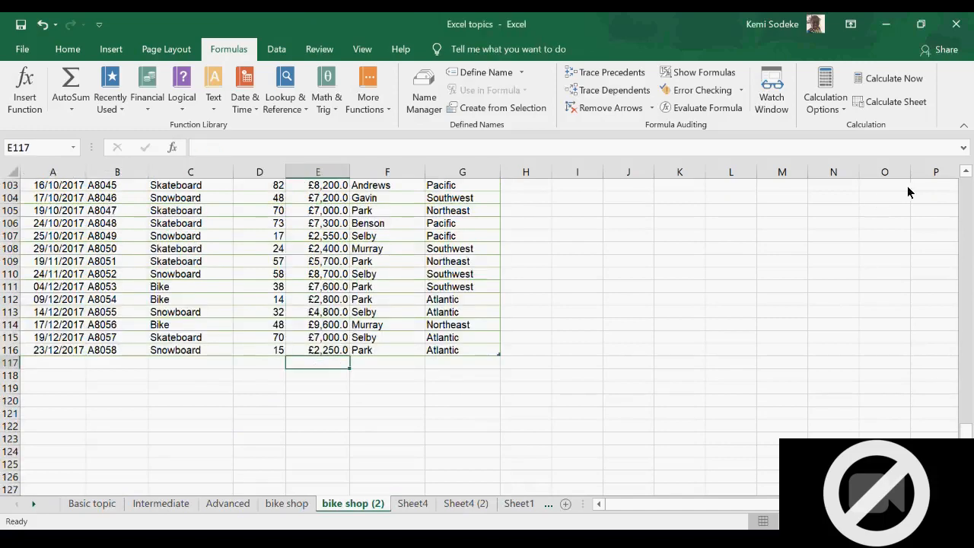
{"action": "left_click", "coordinate": [280, 50]}
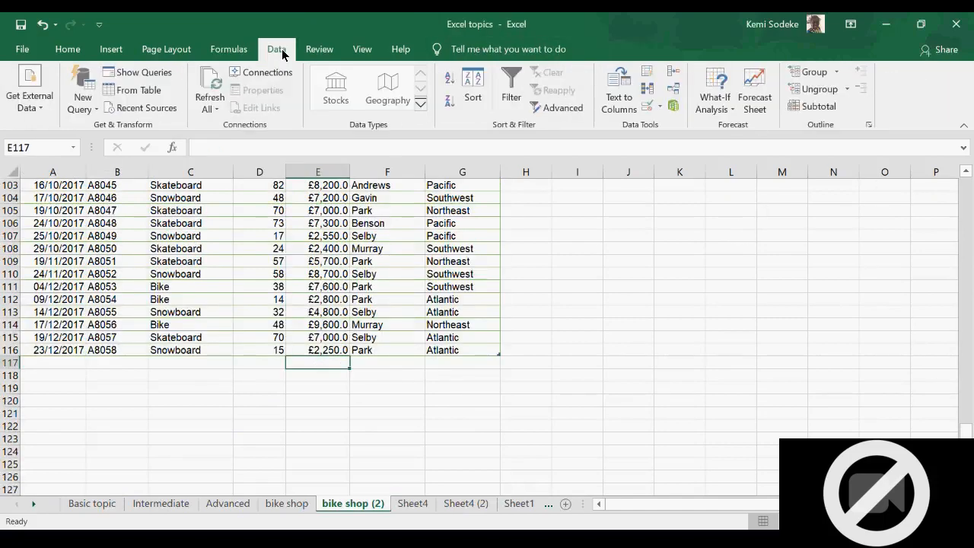
{"action": "left_click", "coordinate": [819, 107]}
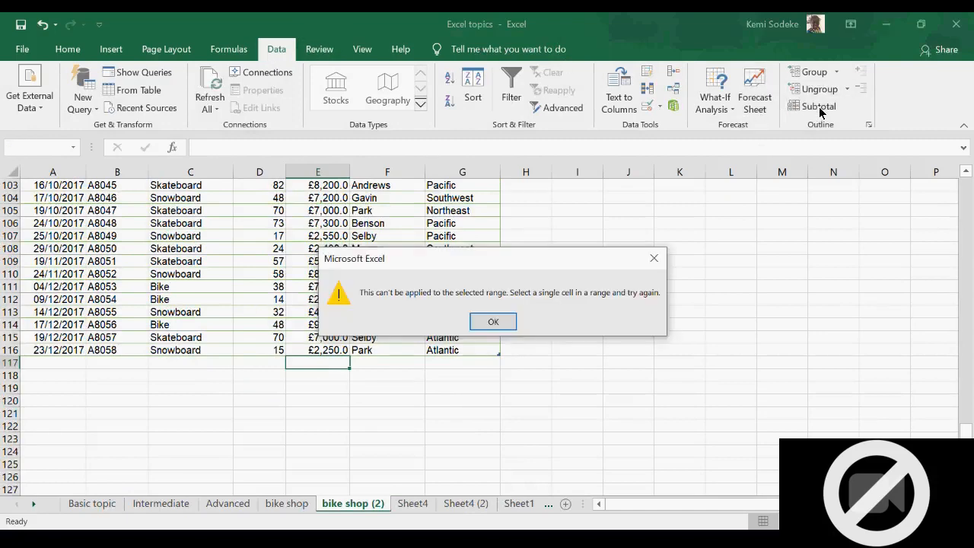
{"action": "left_click", "coordinate": [491, 326]}
- Select the Sales values of the table from E2 down to E116
{"action": "scroll", "coordinate": [377, 334], "scroll_direction": "up", "scroll_amount": 14}
{"action": "scroll", "coordinate": [376, 334], "scroll_direction": "up", "scroll_amount": 1}
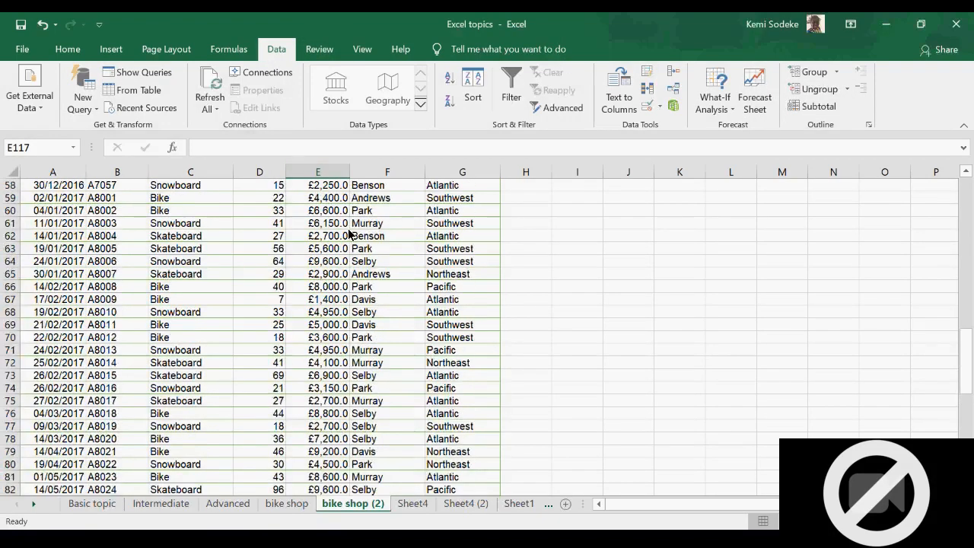
{"action": "scroll", "coordinate": [350, 234], "scroll_direction": "up", "scroll_amount": 19}
{"action": "left_click_drag", "start_coordinate": [328, 202], "coordinate": [330, 473]}
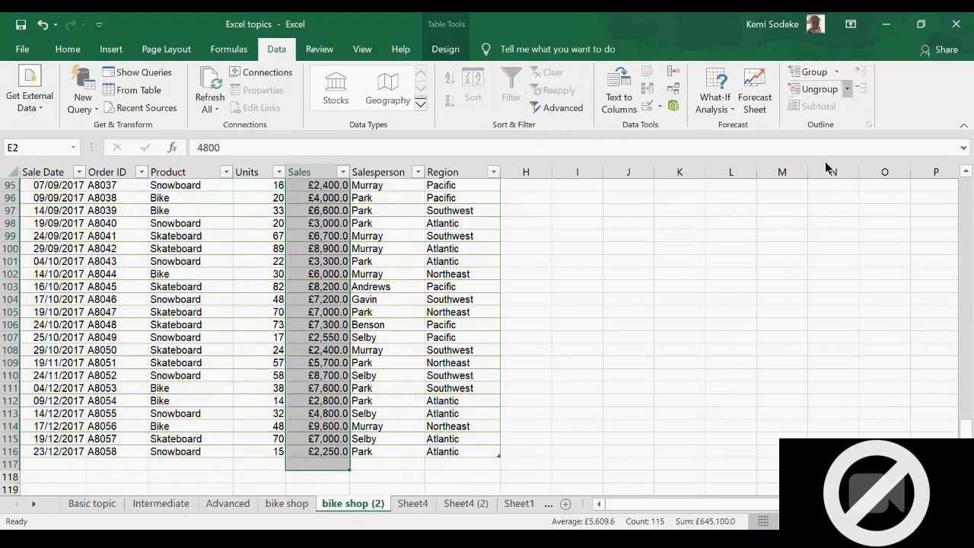
{"action": "left_click_drag", "start_coordinate": [323, 451], "coordinate": [315, 212]}
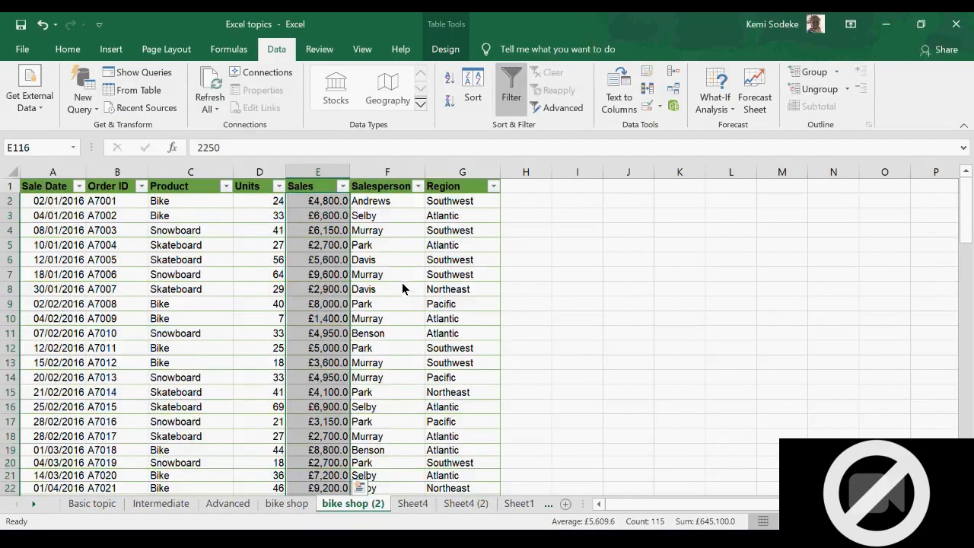
- Total the table's Sales column in cell E117 with AutoSum, and check the resulting SUBTOTAL formula
{"action": "scroll", "coordinate": [400, 293], "scroll_direction": "down", "scroll_amount": 20}
{"action": "scroll", "coordinate": [397, 302], "scroll_direction": "down", "scroll_amount": 14}
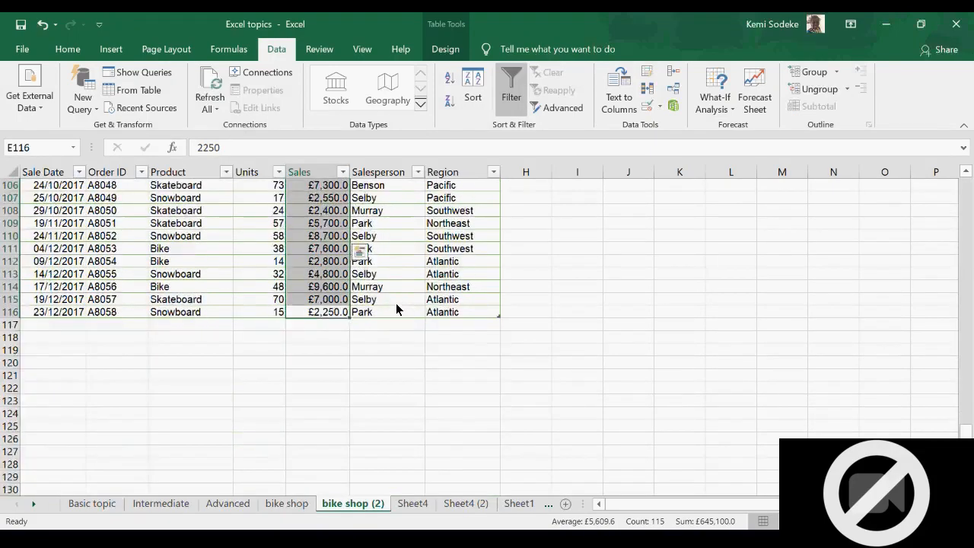
{"action": "scroll", "coordinate": [358, 278], "scroll_direction": "up", "scroll_amount": 4}
{"action": "left_click", "coordinate": [320, 288]}
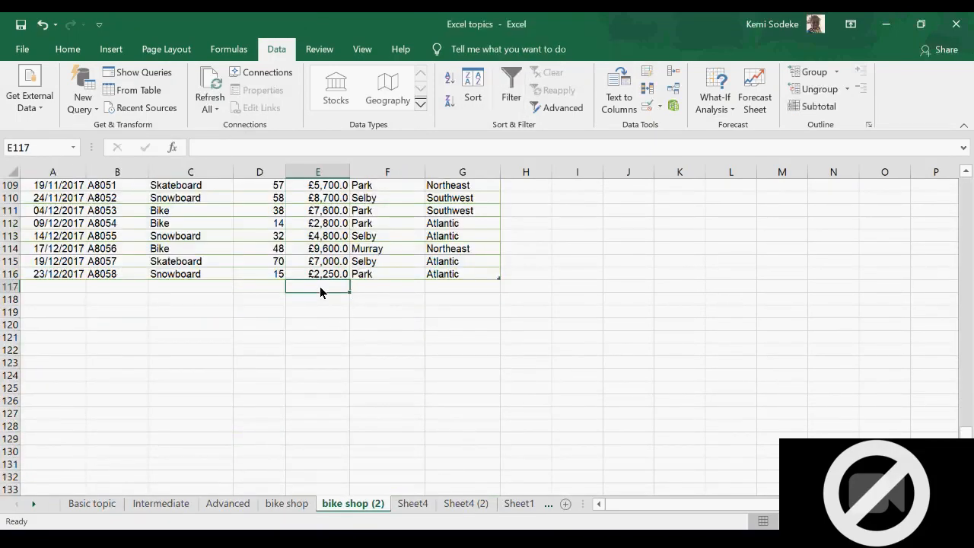
{"action": "left_click", "coordinate": [77, 54]}
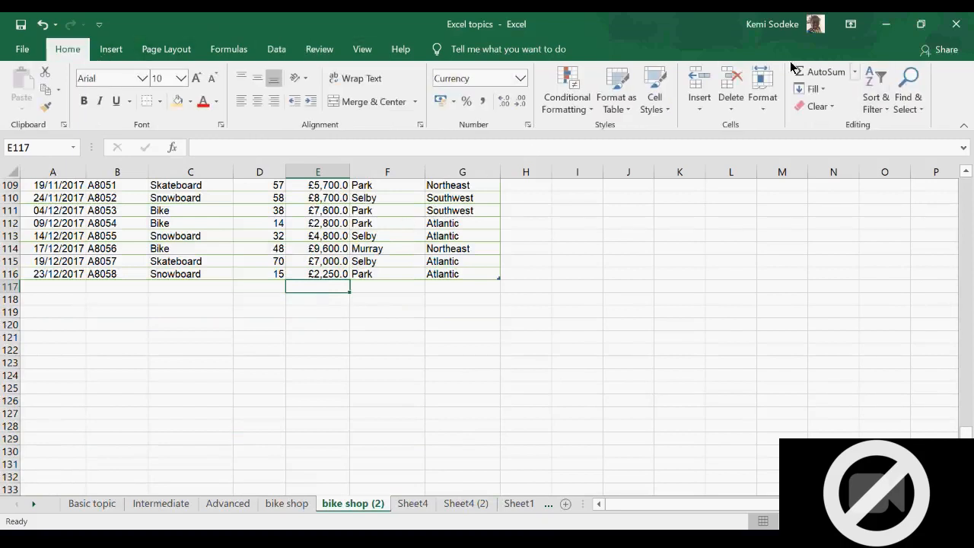
{"action": "left_click", "coordinate": [816, 71]}
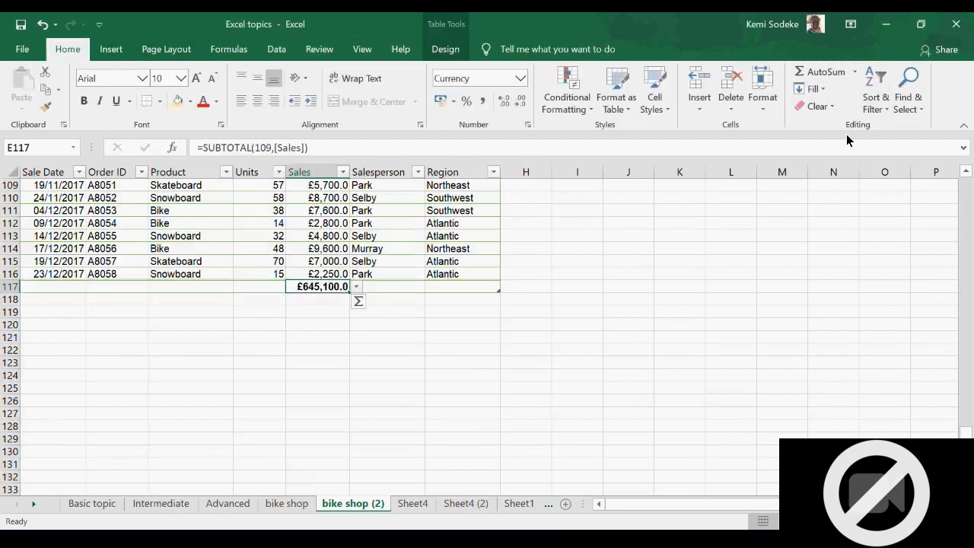
{"action": "key", "text": "Return"}
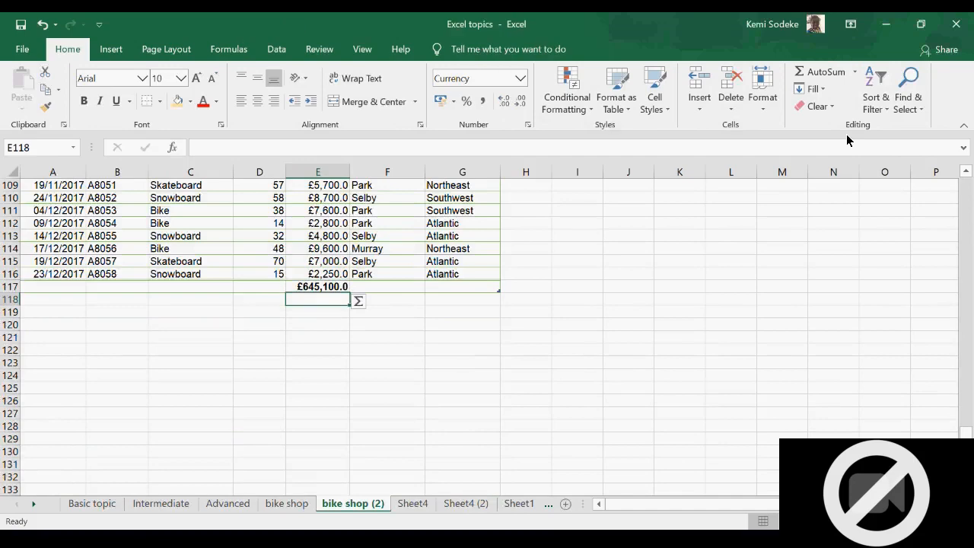
{"action": "left_click", "coordinate": [315, 292]}
{"action": "scroll", "coordinate": [357, 293], "scroll_direction": "up", "scroll_amount": 12}
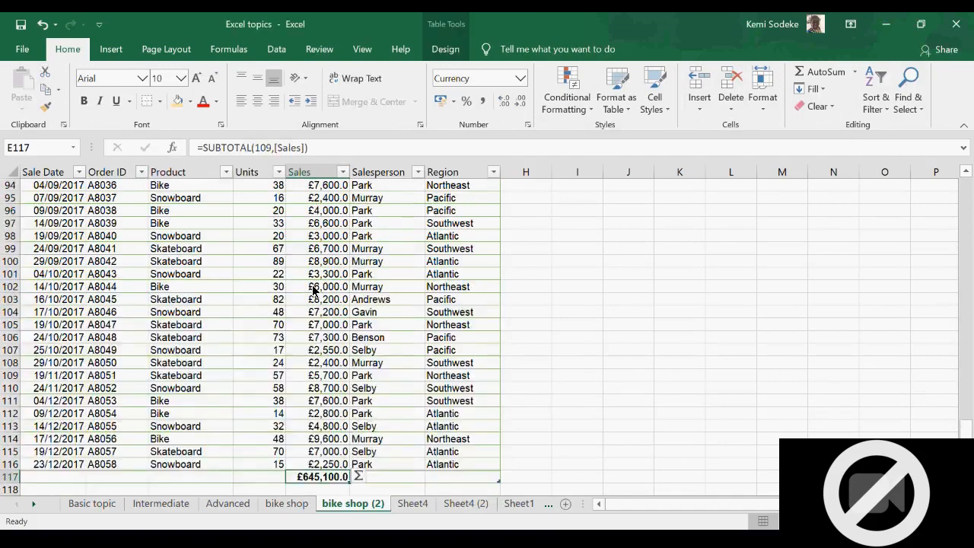
{"action": "scroll", "coordinate": [468, 362], "scroll_direction": "down", "scroll_amount": 5}
- Open Sheet4 (2) and select the empty cell E117 below the Sales values
{"action": "left_click", "coordinate": [411, 504]}
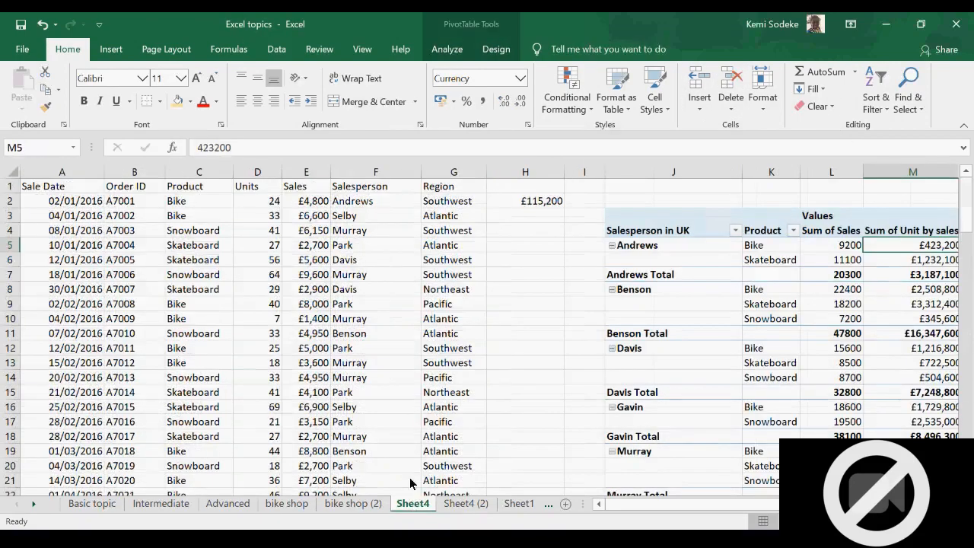
{"action": "left_click", "coordinate": [300, 508]}
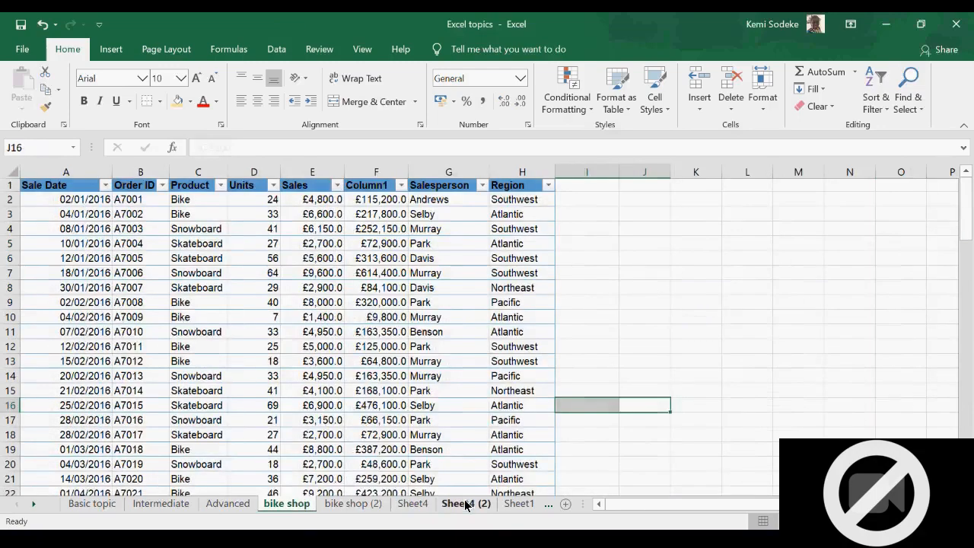
{"action": "left_click", "coordinate": [466, 504]}
{"action": "scroll", "coordinate": [446, 348], "scroll_direction": "down", "scroll_amount": 20}
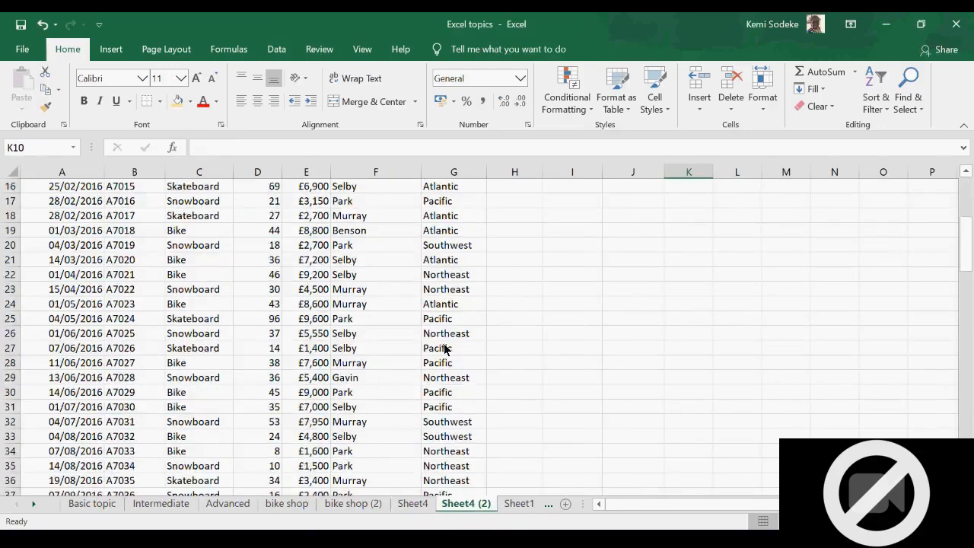
{"action": "scroll", "coordinate": [404, 350], "scroll_direction": "down", "scroll_amount": 6}
{"action": "scroll", "coordinate": [383, 363], "scroll_direction": "up", "scroll_amount": 3}
{"action": "left_click", "coordinate": [296, 348]}
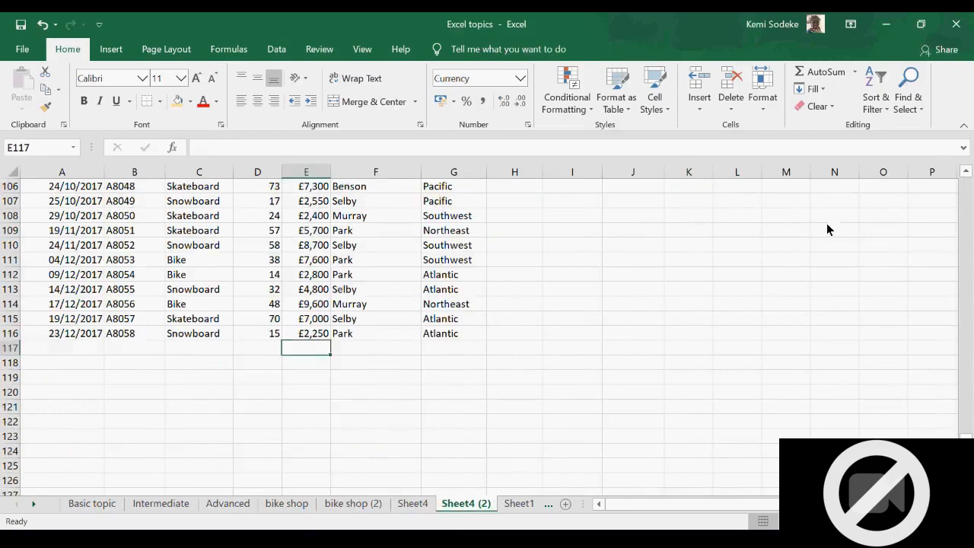
- Total the Sales values in E117 with AutoSum, review the SUM formula against the list, and clear it
{"action": "left_click", "coordinate": [822, 71]}
{"action": "key", "text": "Return"}
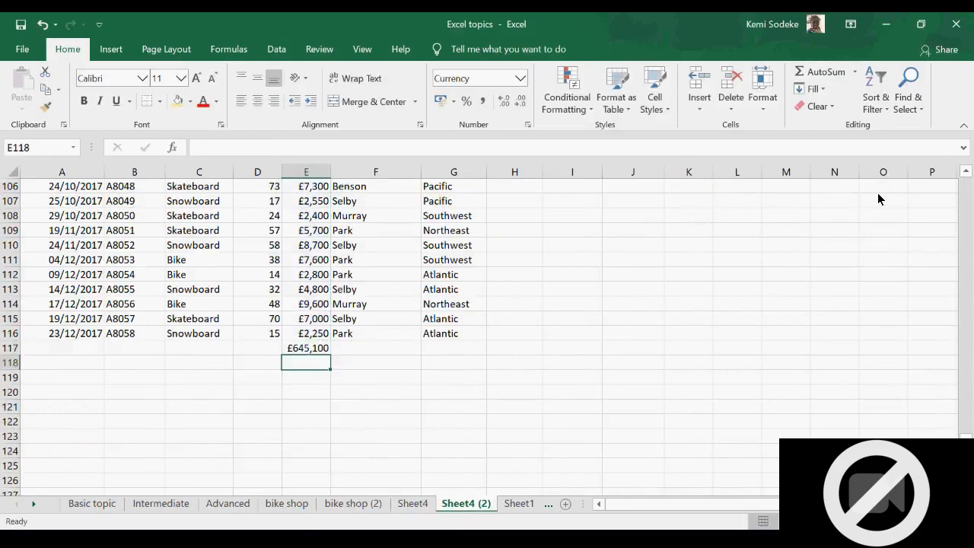
{"action": "scroll", "coordinate": [595, 350], "scroll_direction": "up", "scroll_amount": 20}
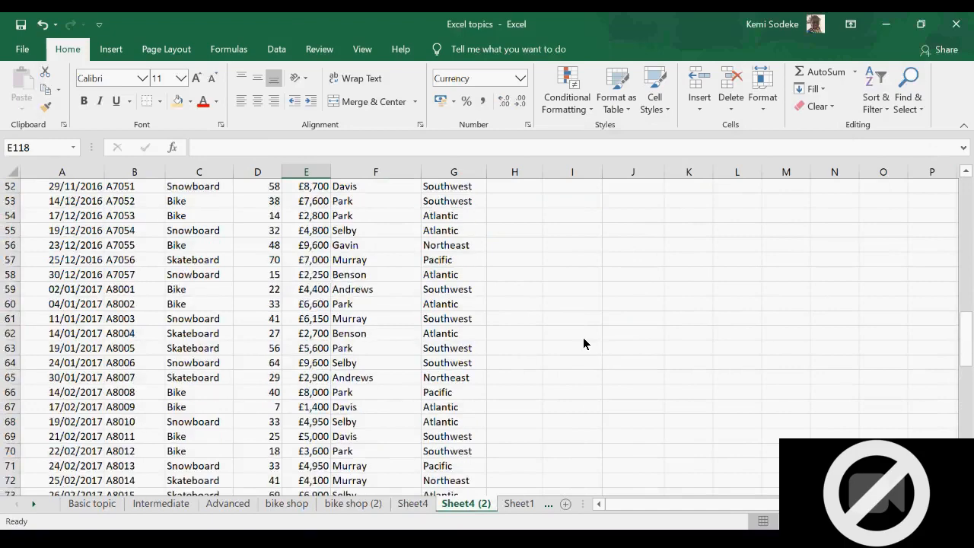
{"action": "scroll", "coordinate": [583, 338], "scroll_direction": "down", "scroll_amount": 5}
{"action": "scroll", "coordinate": [448, 374], "scroll_direction": "down", "scroll_amount": 20}
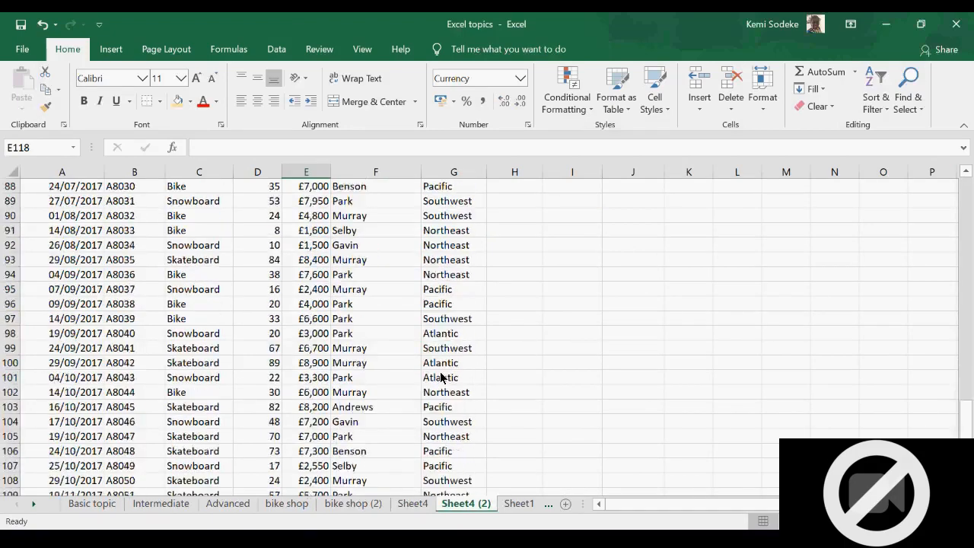
{"action": "left_click", "coordinate": [308, 305]}
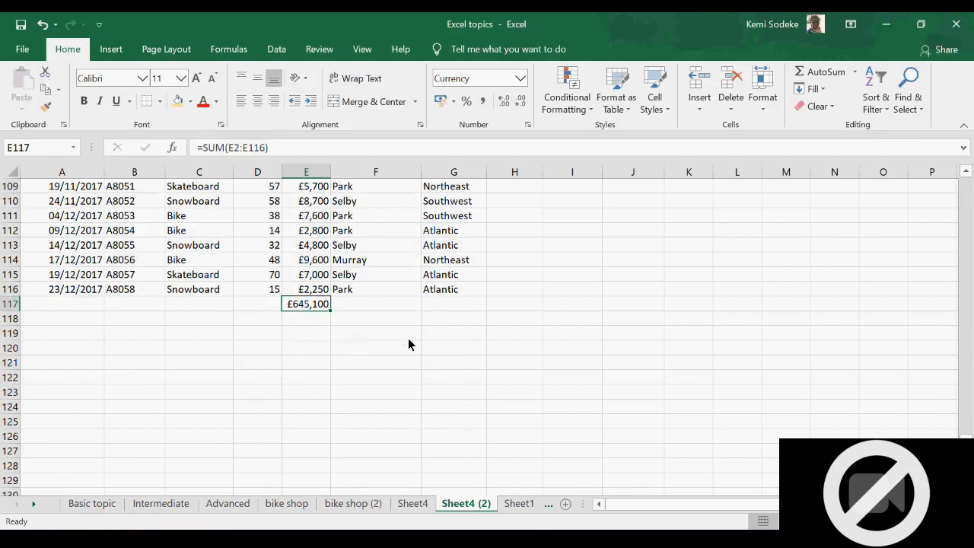
{"action": "key", "text": "Delete"}
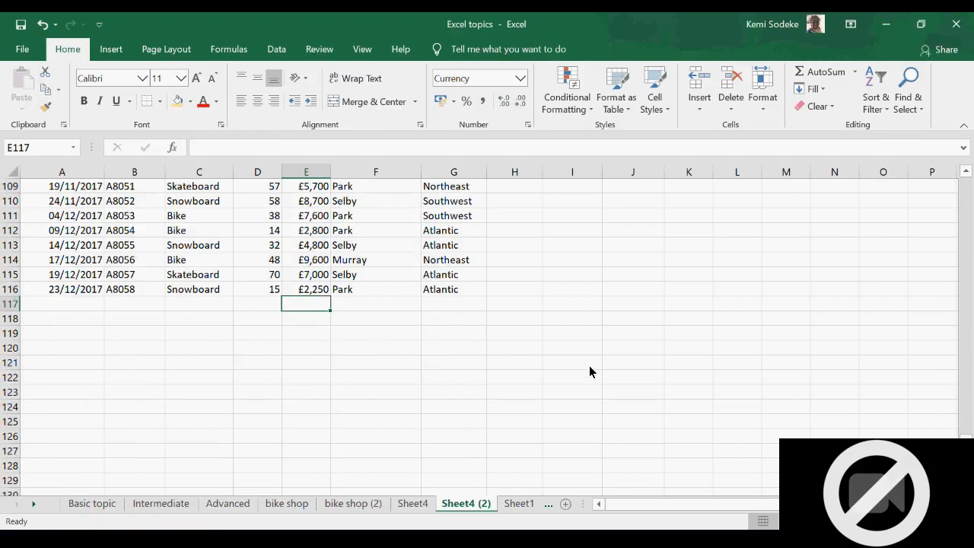
- Total the Sales values in cell E117 with =SUBTOTAL(9,E2:E116), and select the cell to check its formula
{"action": "type", "text": "="}
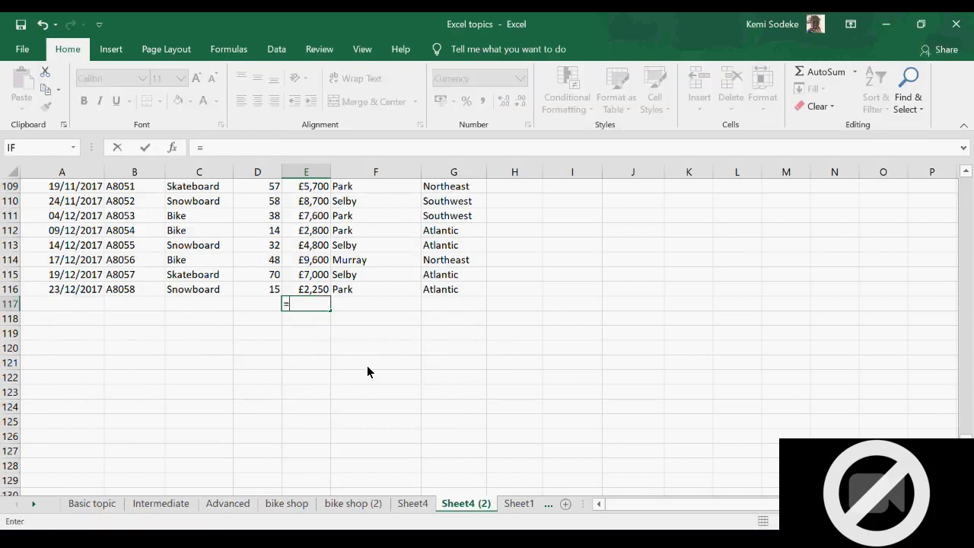
{"action": "type", "text": "sub"}
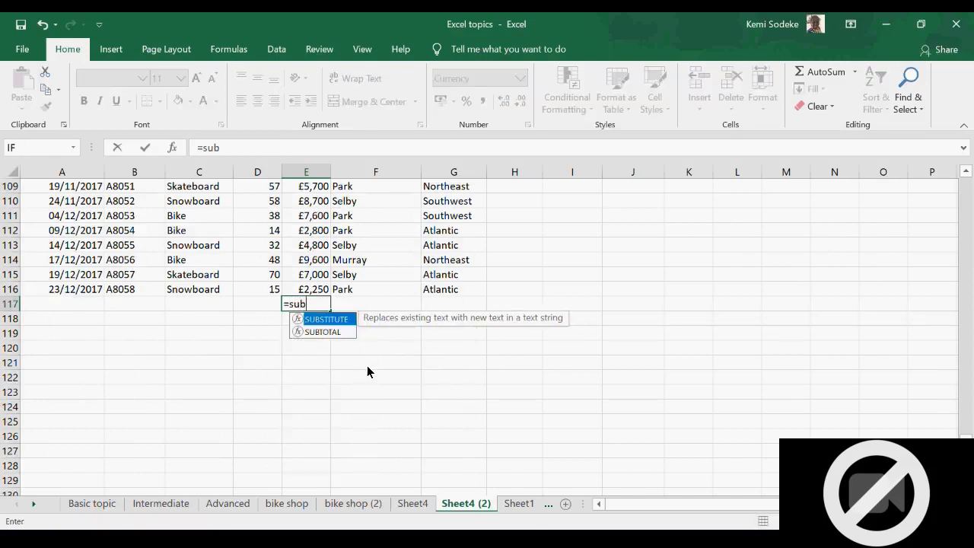
{"action": "type", "text": "total"}
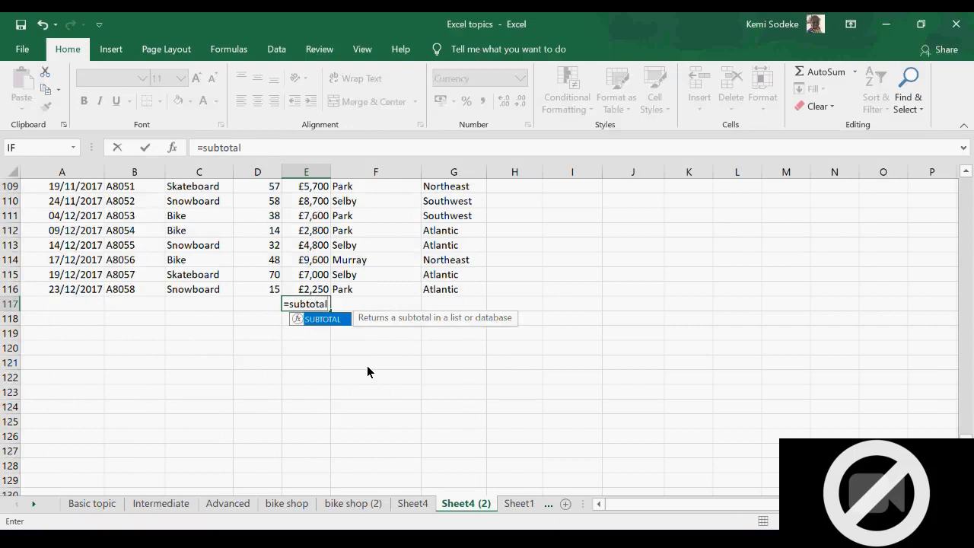
{"action": "type", "text": "("}
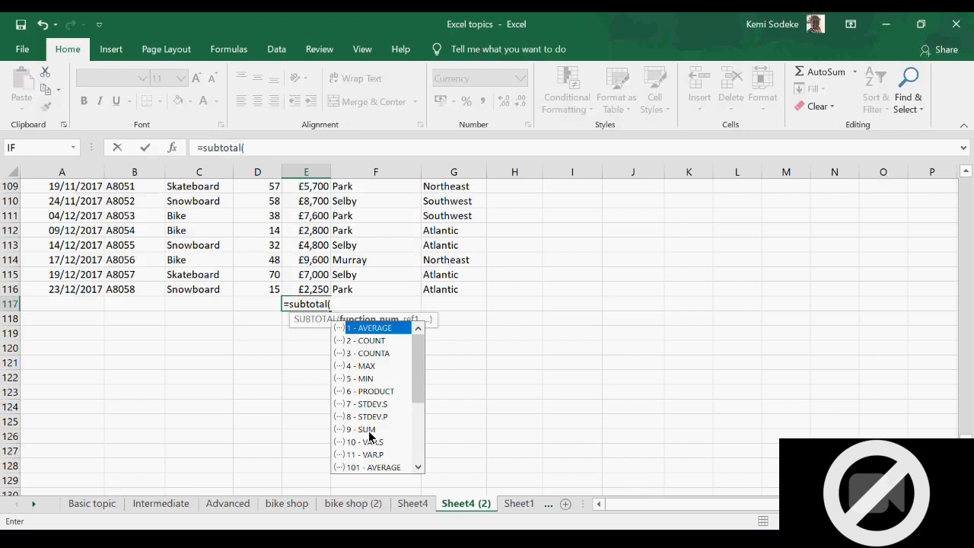
{"action": "type", "text": "9,"}
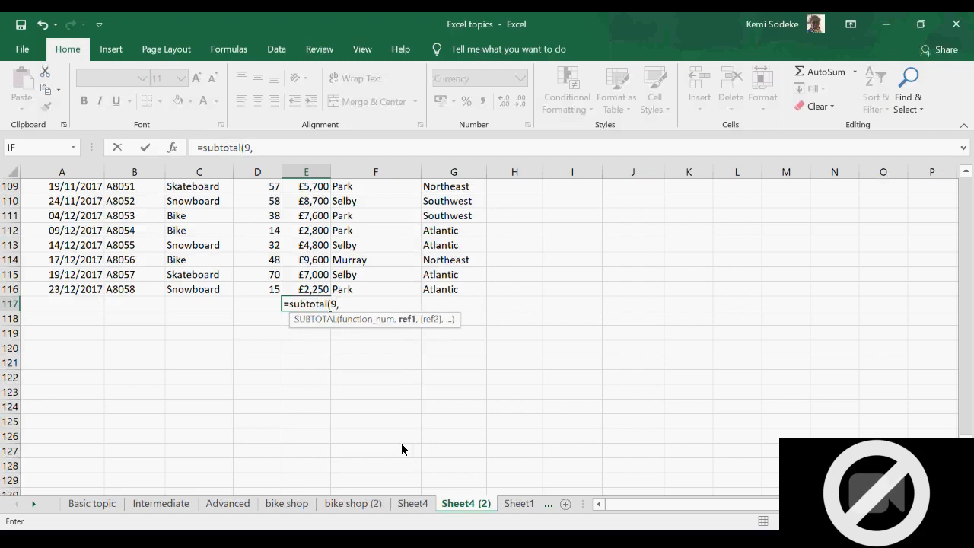
{"action": "left_click_drag", "start_coordinate": [306, 289], "coordinate": [309, 200]}
{"action": "key", "text": "Return"}
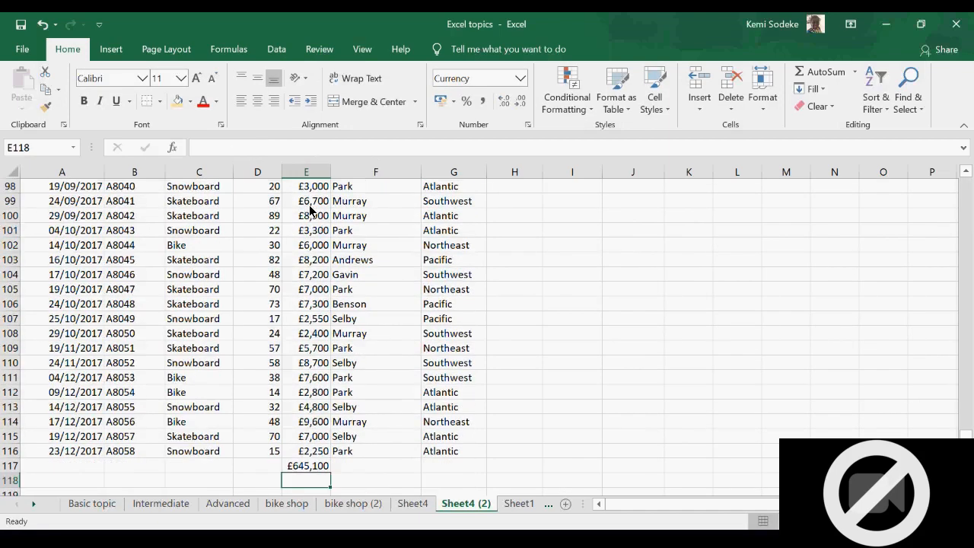
{"action": "left_click", "coordinate": [312, 466]}
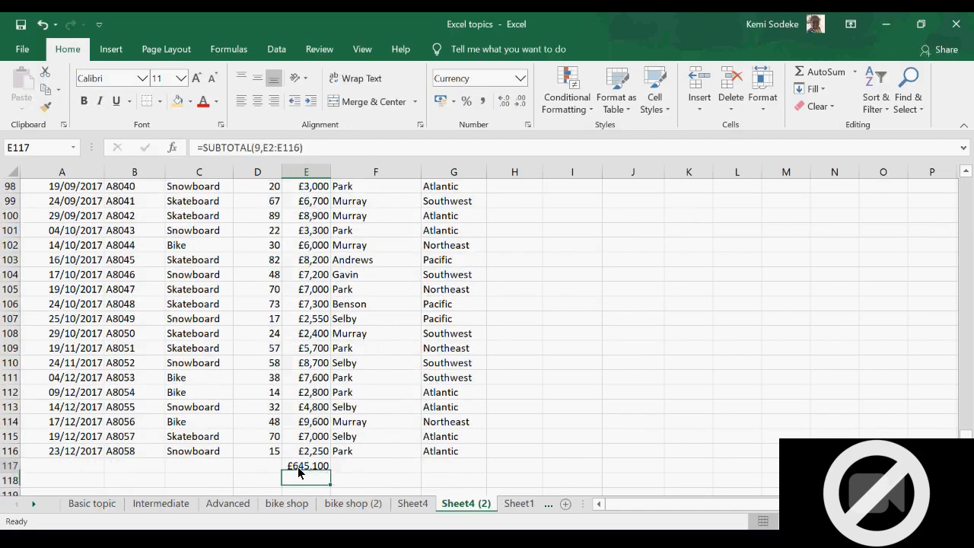
- Add filters to header row 1 of the sales list and select the subtotal cell E117
{"action": "scroll", "coordinate": [336, 436], "scroll_direction": "up", "scroll_amount": 20}
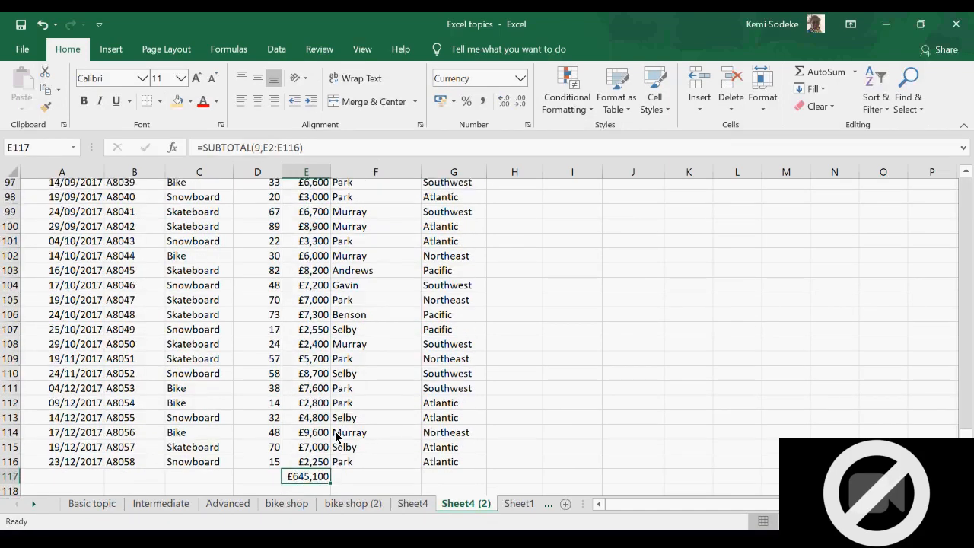
{"action": "scroll", "coordinate": [333, 435], "scroll_direction": "up", "scroll_amount": 4}
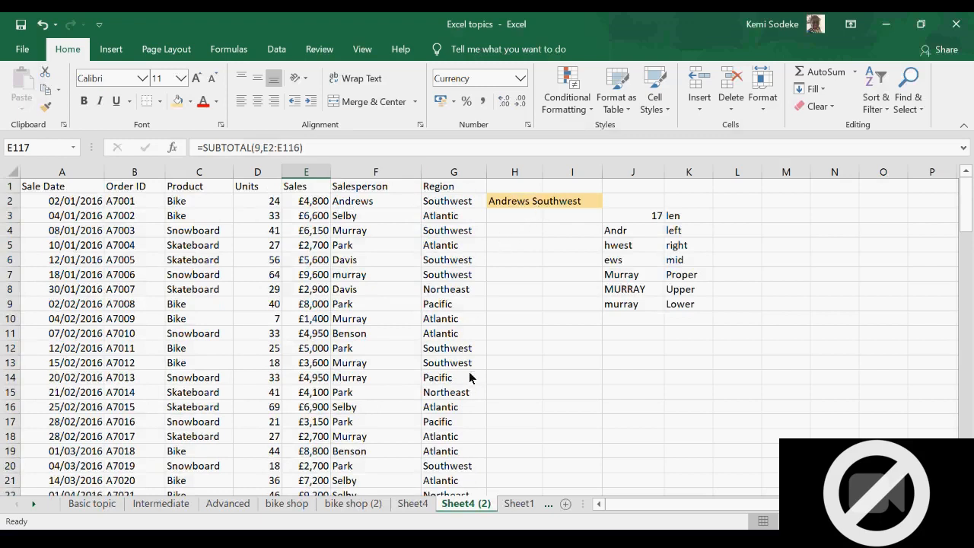
{"action": "left_click", "coordinate": [8, 187]}
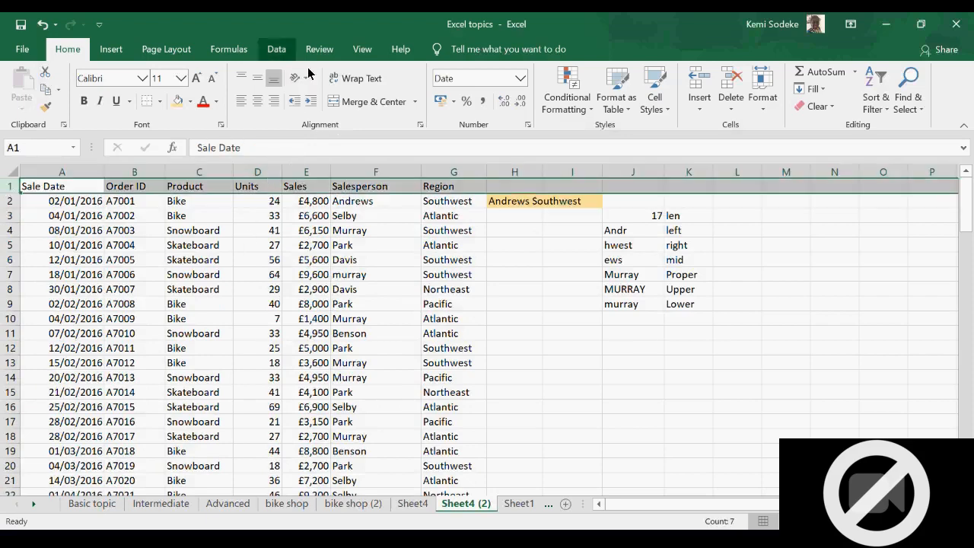
{"action": "left_click", "coordinate": [276, 48]}
{"action": "left_click", "coordinate": [513, 83]}
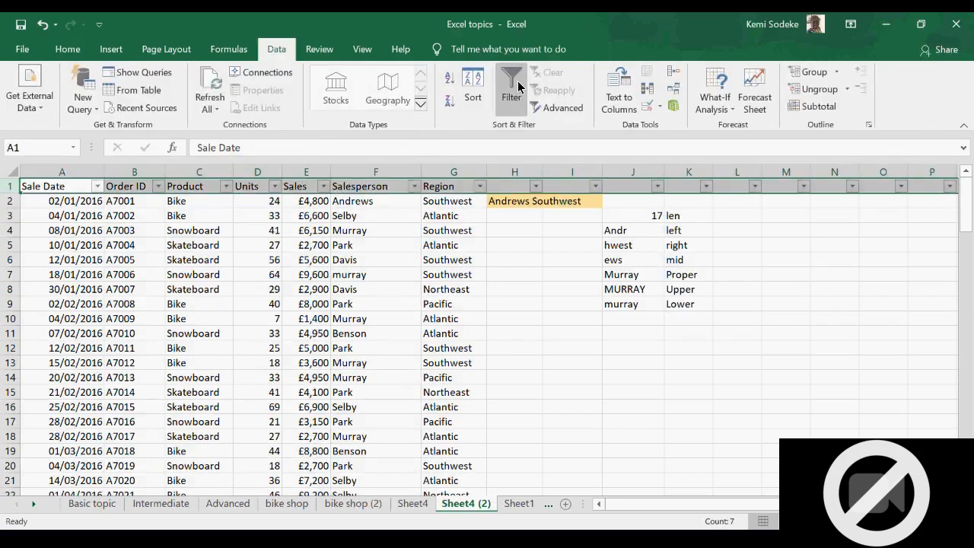
{"action": "scroll", "coordinate": [447, 340], "scroll_direction": "down", "scroll_amount": 20}
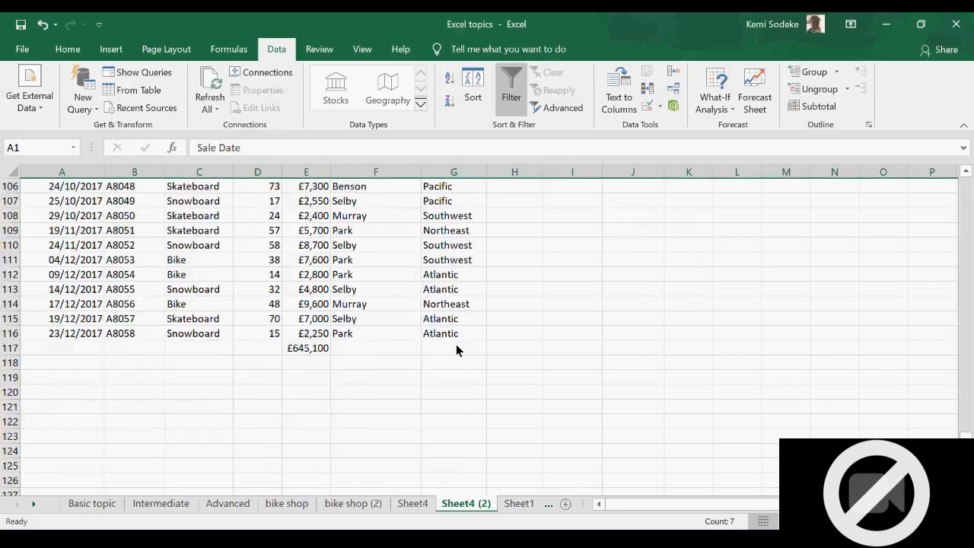
{"action": "scroll", "coordinate": [414, 364], "scroll_direction": "up", "scroll_amount": 5}
{"action": "left_click", "coordinate": [307, 348]}
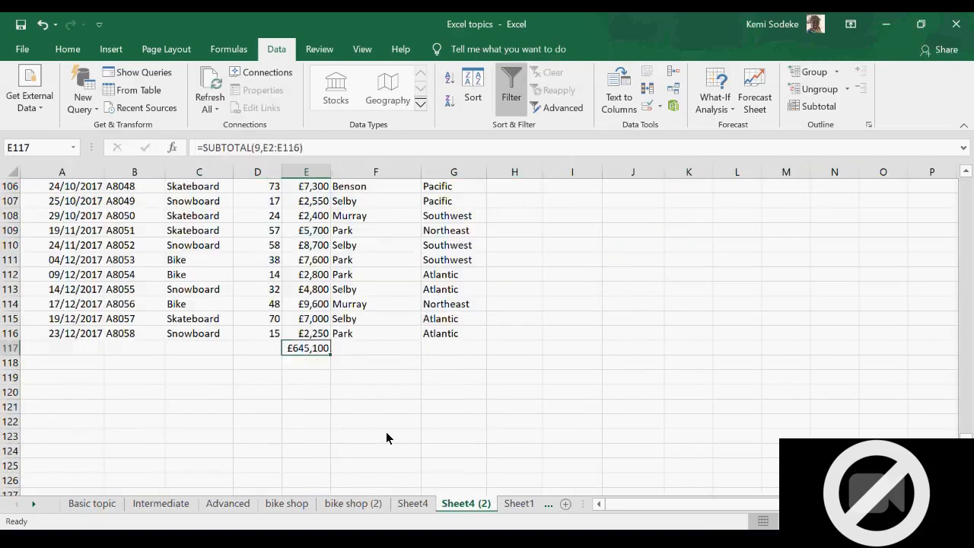
- Filter the Salesperson column to show only the first listed salesperson
{"action": "scroll", "coordinate": [386, 438], "scroll_direction": "up", "scroll_amount": 20}
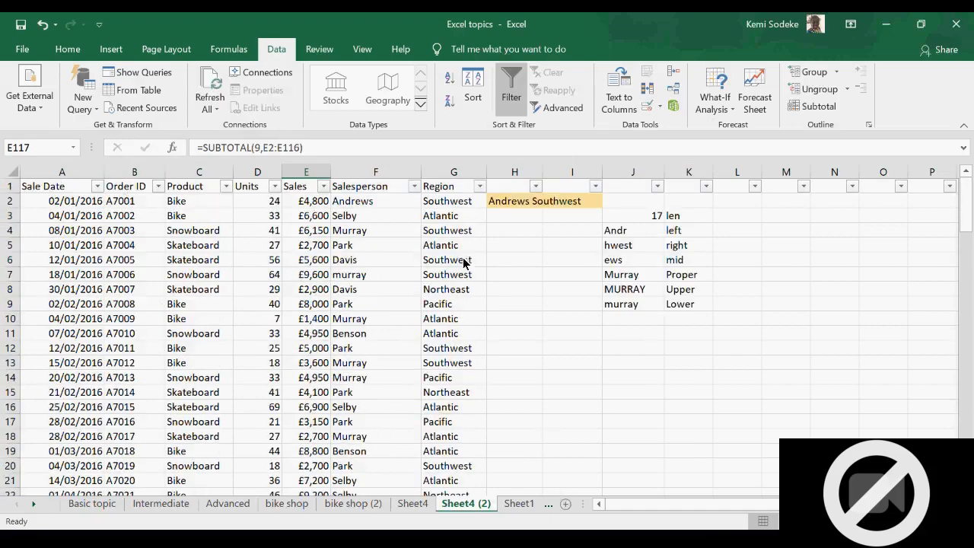
{"action": "left_click", "coordinate": [414, 187]}
{"action": "left_click", "coordinate": [282, 337]}
{"action": "left_click", "coordinate": [256, 351]}
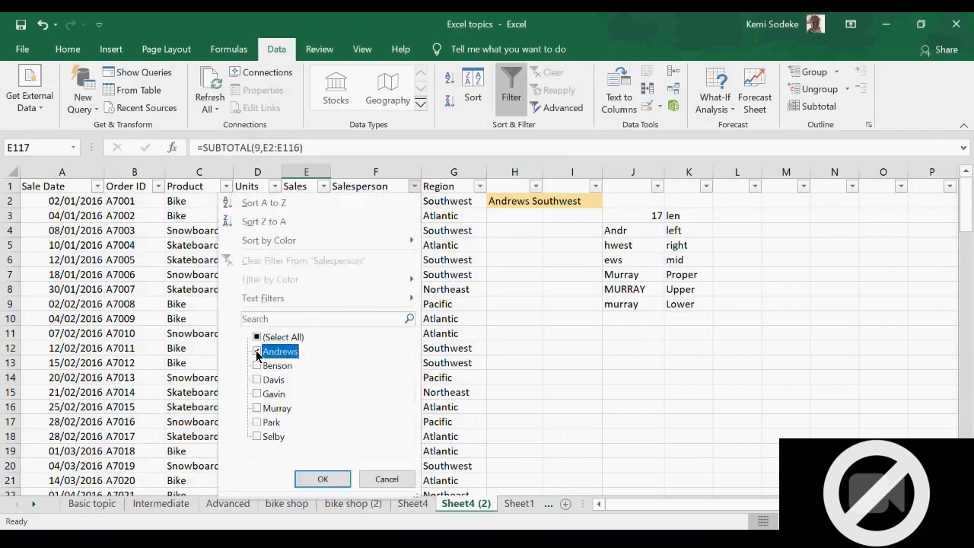
{"action": "left_click", "coordinate": [332, 480]}
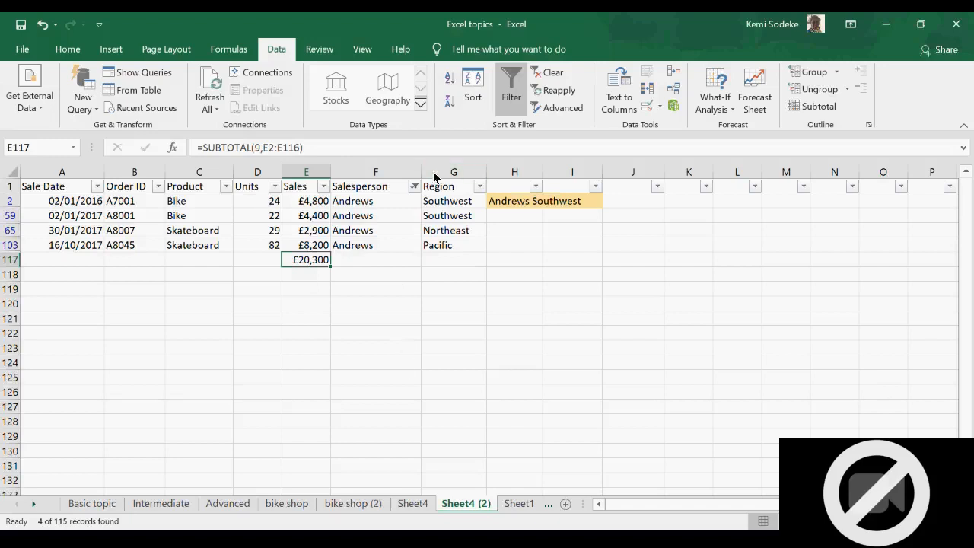
- Change the Salesperson filter to show only the third and fourth listed salespeople
{"action": "left_click", "coordinate": [414, 186]}
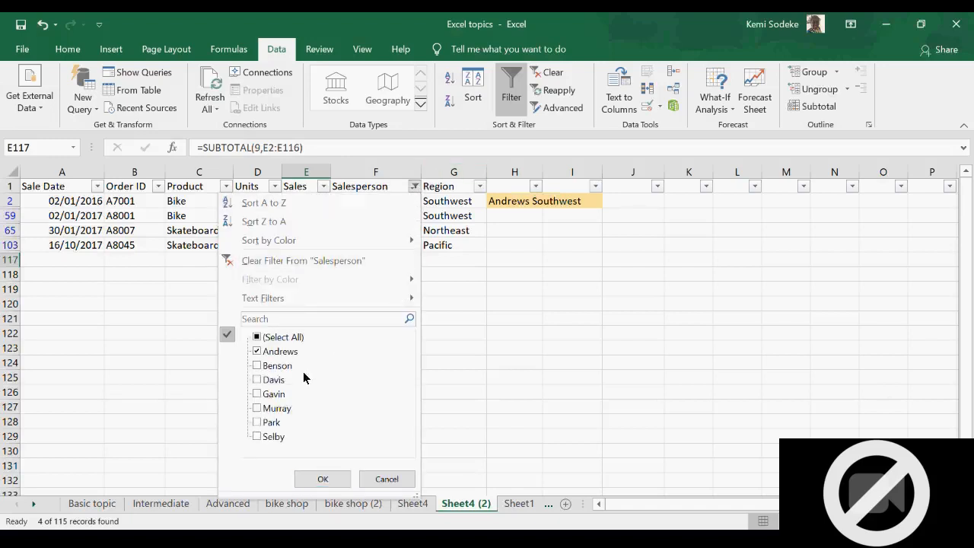
{"action": "left_click", "coordinate": [257, 350]}
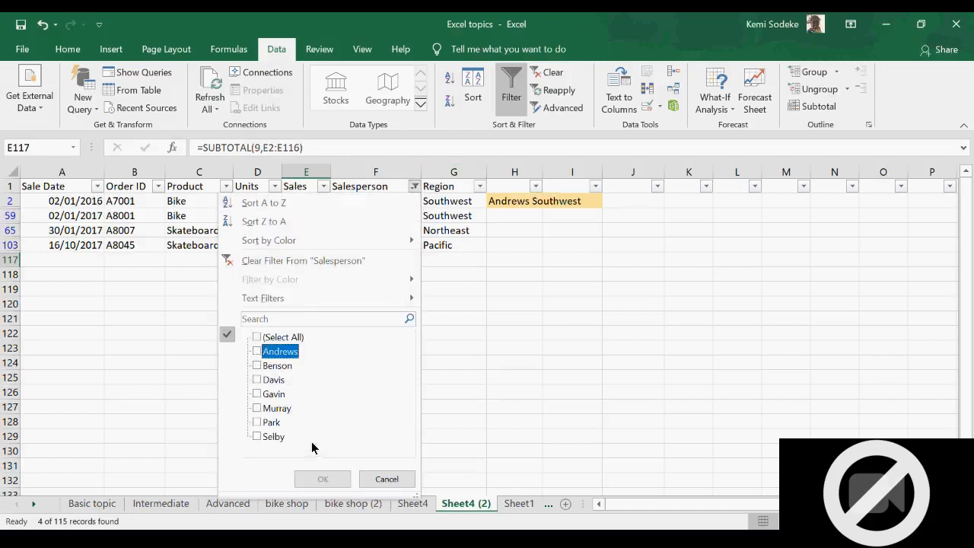
{"action": "left_click", "coordinate": [256, 379]}
{"action": "left_click", "coordinate": [256, 393]}
{"action": "left_click", "coordinate": [323, 479]}
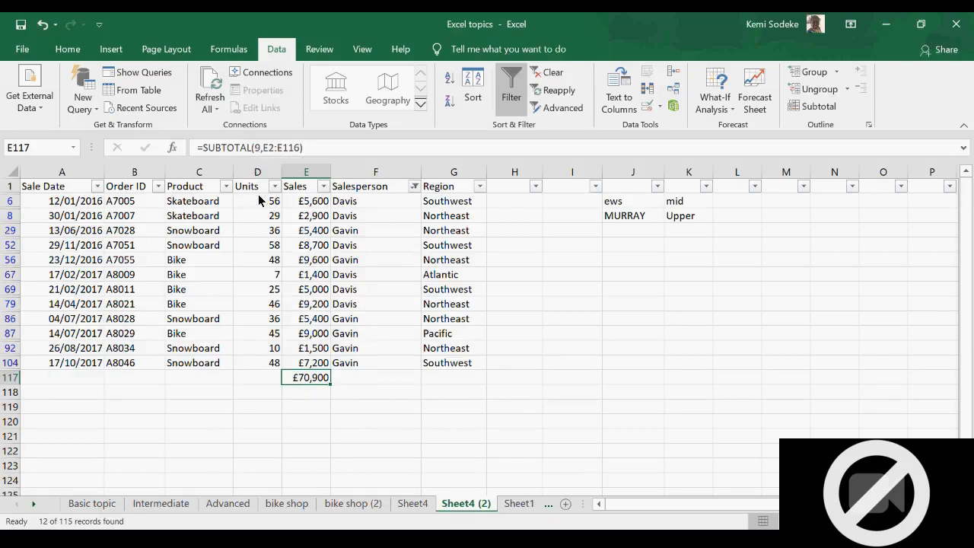
- Count the visible Sales values in cell E118 with =SUBTOTAL(2,E6:E104)
{"action": "left_click", "coordinate": [309, 390]}
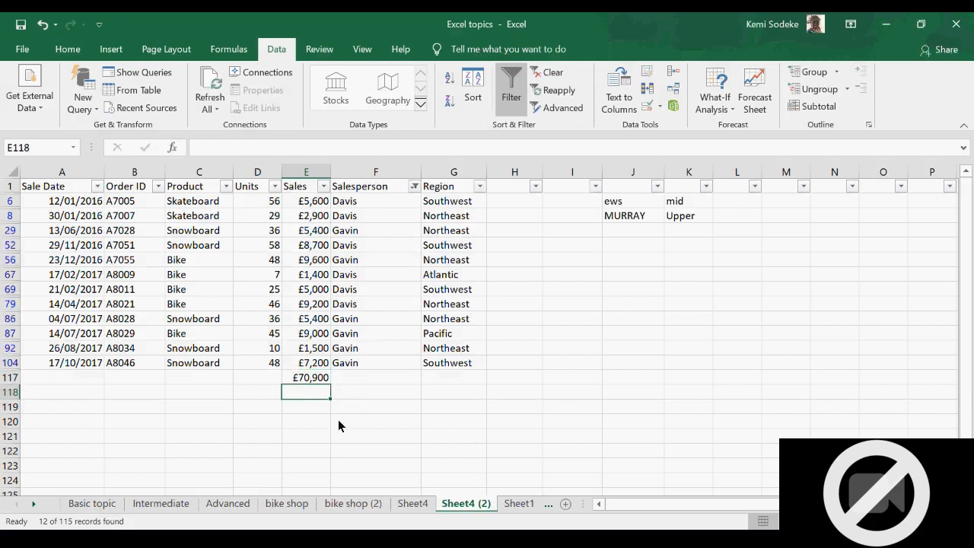
{"action": "type", "text": "=su"}
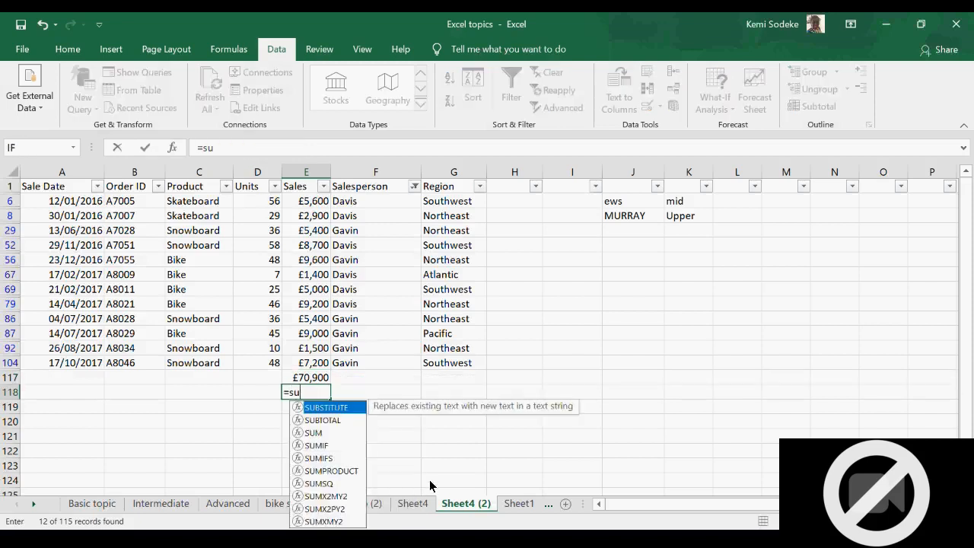
{"action": "type", "text": "btotal("}
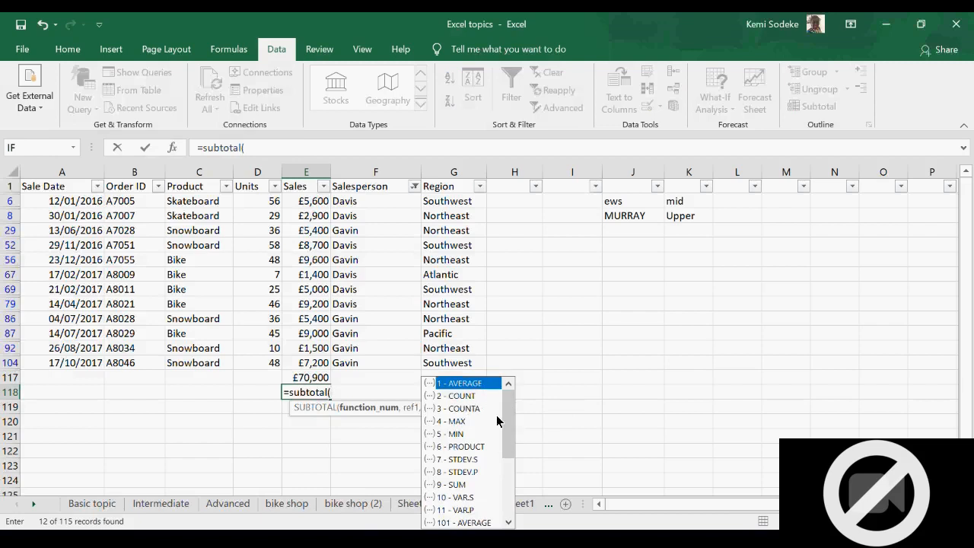
{"action": "type", "text": "2,"}
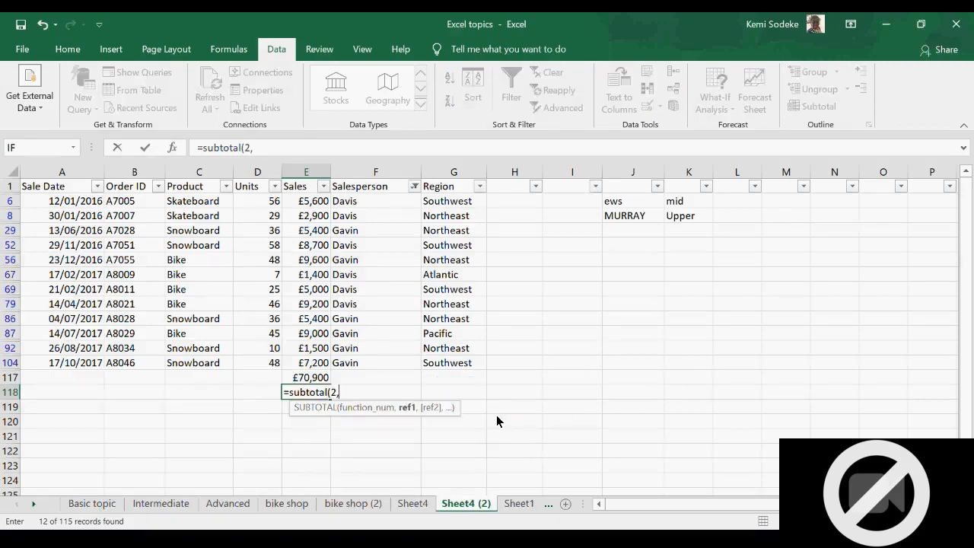
{"action": "left_click_drag", "start_coordinate": [312, 202], "coordinate": [325, 366]}
{"action": "key", "text": "Return"}
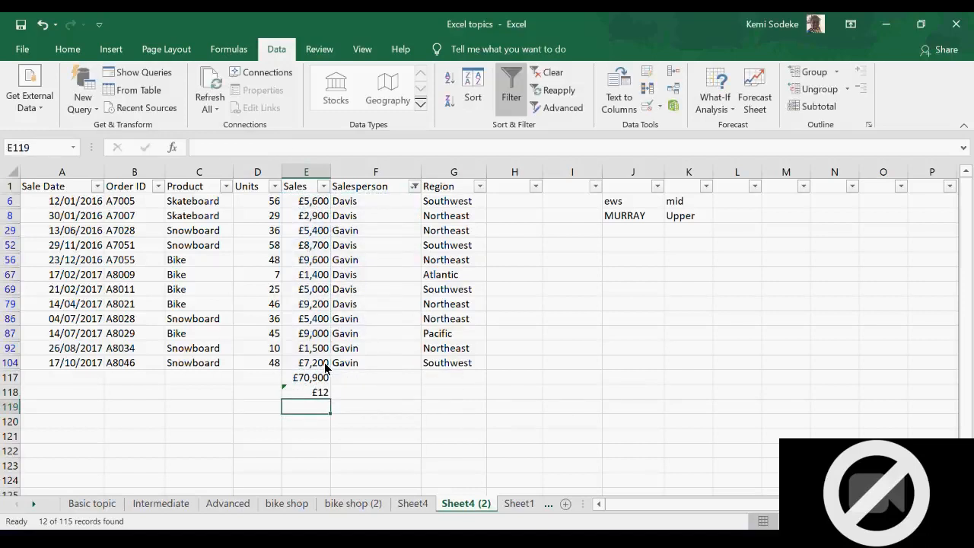
- Format the count in E118 with the comma number style and no decimal places
{"action": "left_click", "coordinate": [315, 393]}
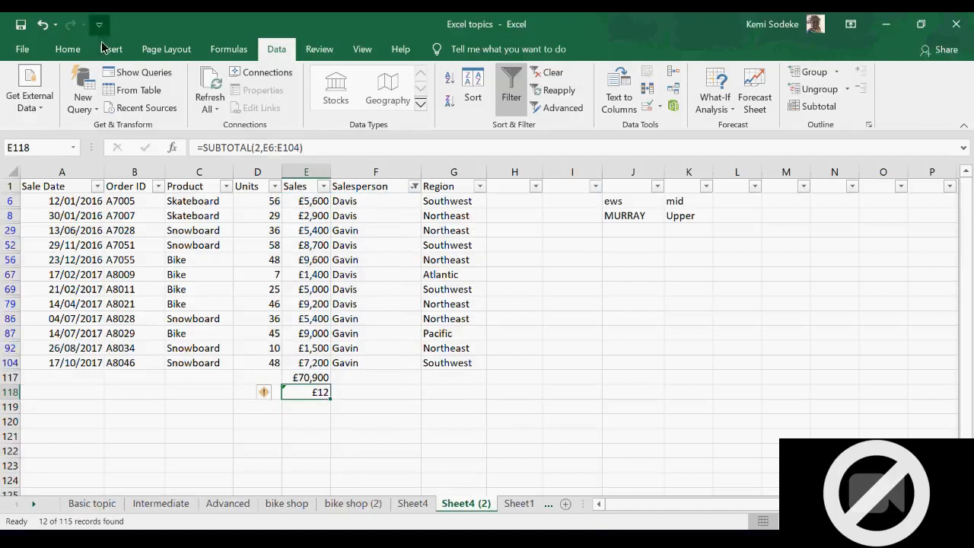
{"action": "left_click", "coordinate": [67, 51]}
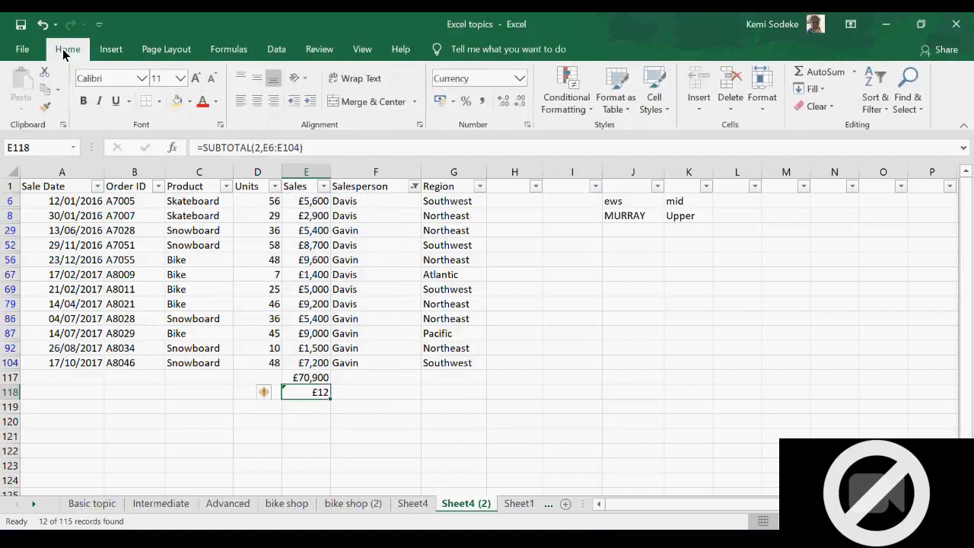
{"action": "left_click", "coordinate": [484, 104]}
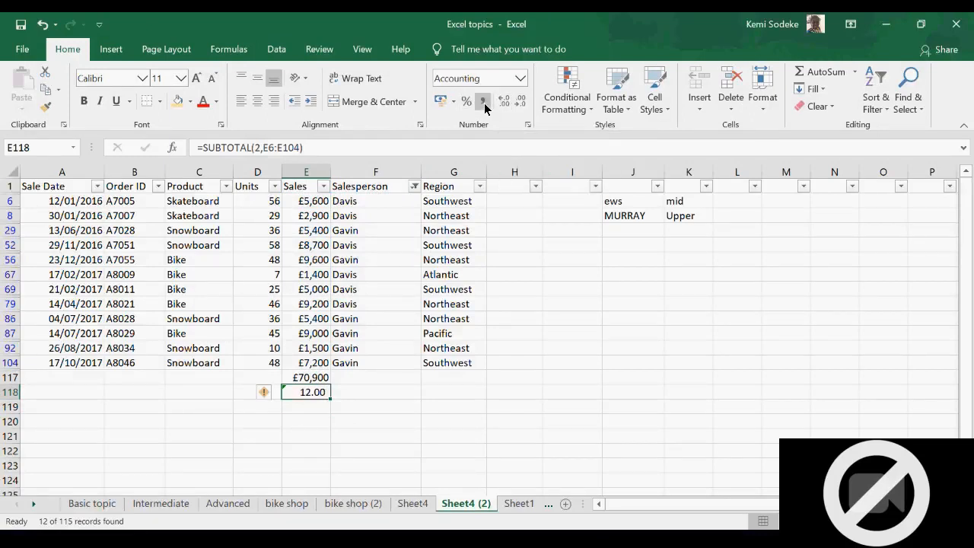
{"action": "left_click", "coordinate": [518, 102]}
{"action": "left_click", "coordinate": [518, 102]}
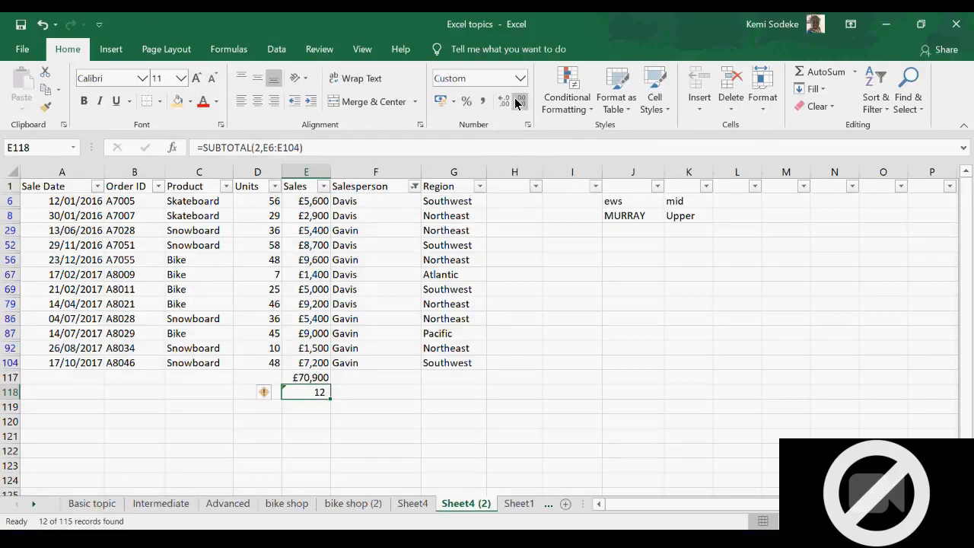
- Clear the Salesperson filter so the whole sales list is displayed, and select the empty cell H12
{"action": "left_click", "coordinate": [400, 420]}
{"action": "left_click", "coordinate": [304, 392]}
{"action": "left_click", "coordinate": [876, 108]}
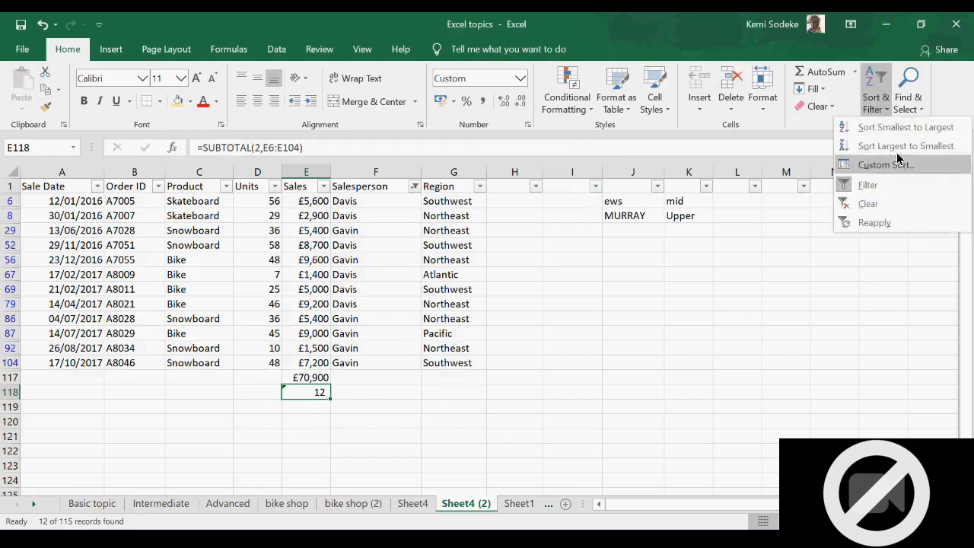
{"action": "left_click", "coordinate": [890, 204]}
{"action": "left_click", "coordinate": [522, 349]}
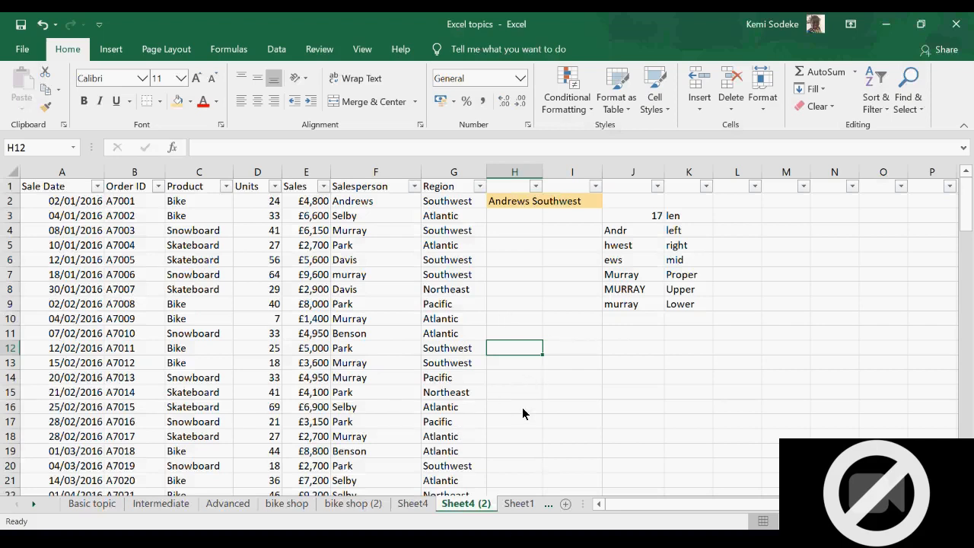
- Look through Sheet1, bike shop (2) and Sheet4, open the features sheet, and select the name in G5
{"action": "left_click", "coordinate": [519, 503]}
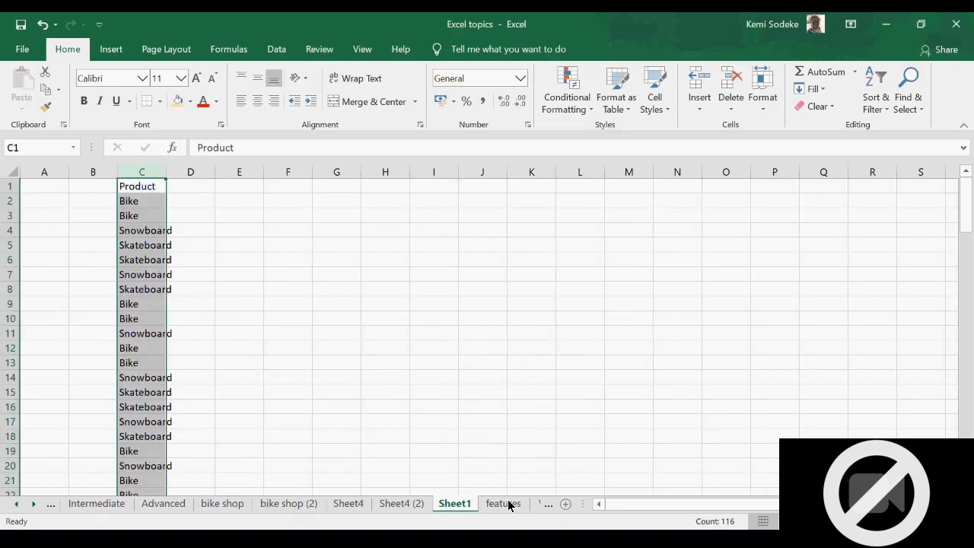
{"action": "left_click", "coordinate": [392, 503]}
{"action": "left_click", "coordinate": [356, 502]}
{"action": "left_click", "coordinate": [282, 504]}
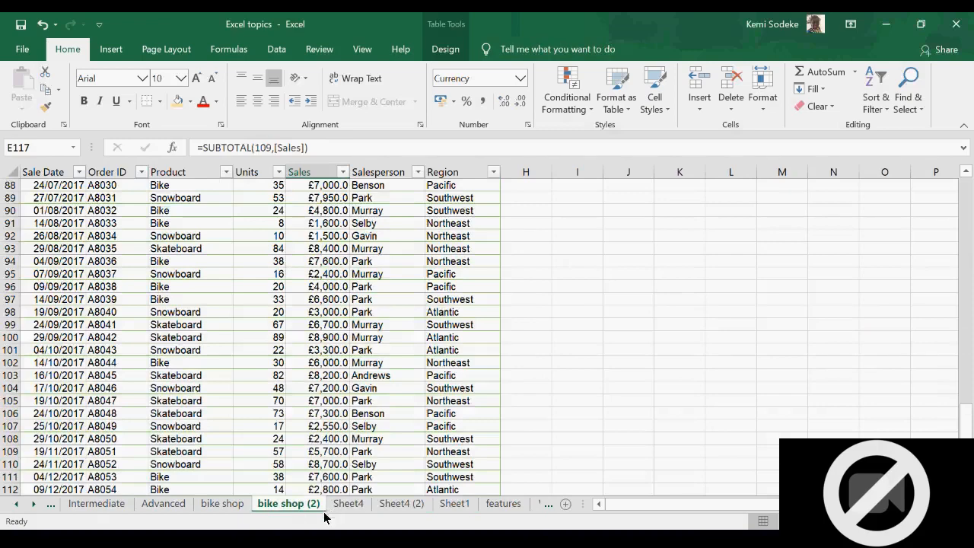
{"action": "left_click", "coordinate": [355, 505]}
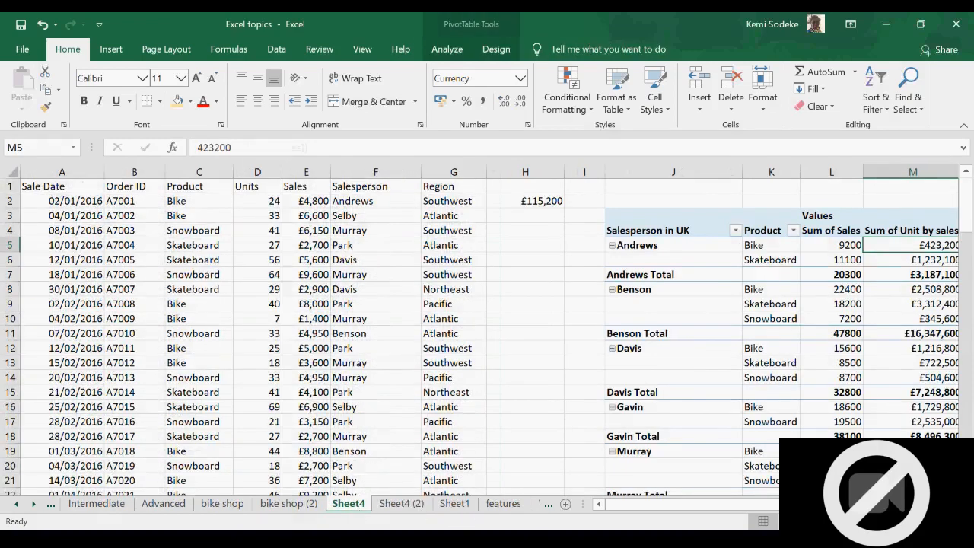
{"action": "left_click", "coordinate": [242, 504]}
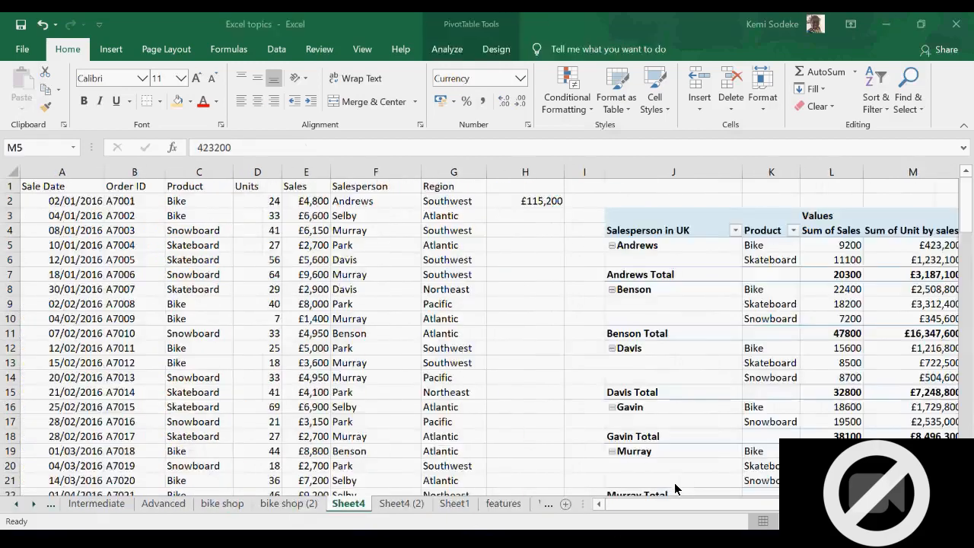
{"action": "left_click", "coordinate": [500, 508]}
{"action": "left_click", "coordinate": [511, 375]}
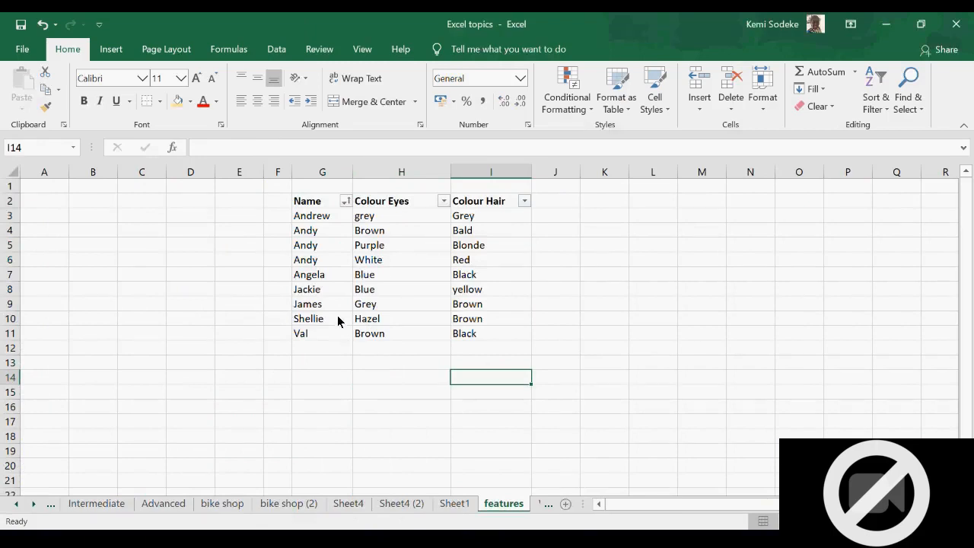
{"action": "left_click", "coordinate": [307, 248]}
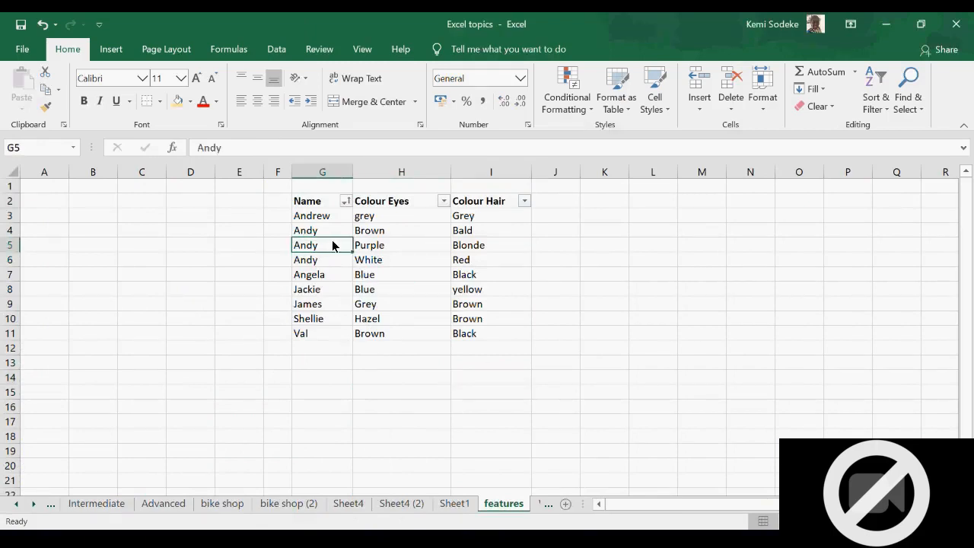
- Widen column J slightly and enter the heading Vlookup in cell J1
{"action": "left_click", "coordinate": [567, 276]}
{"action": "left_click", "coordinate": [559, 200]}
{"action": "left_click_drag", "start_coordinate": [581, 172], "coordinate": [600, 172]}
{"action": "left_click", "coordinate": [576, 190]}
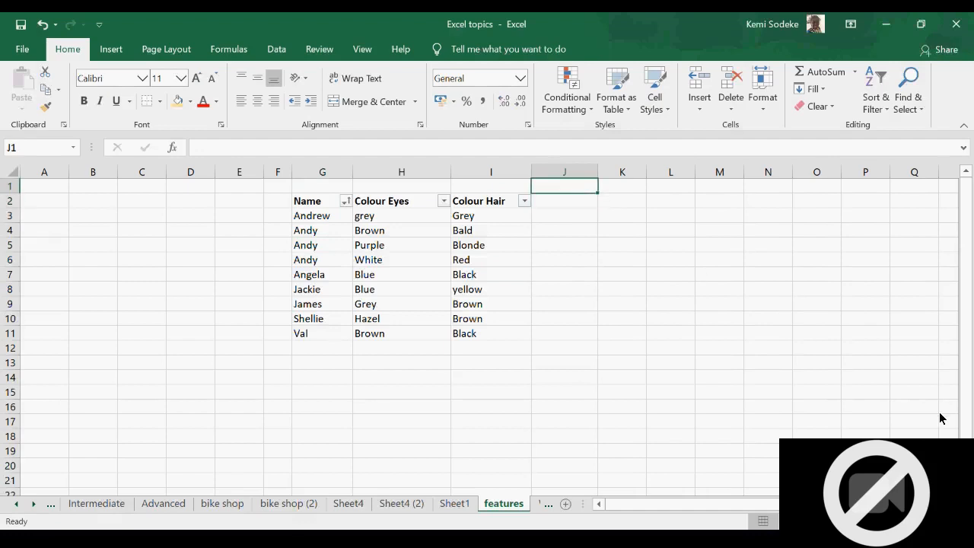
{"action": "type", "text": "Vlookup"}
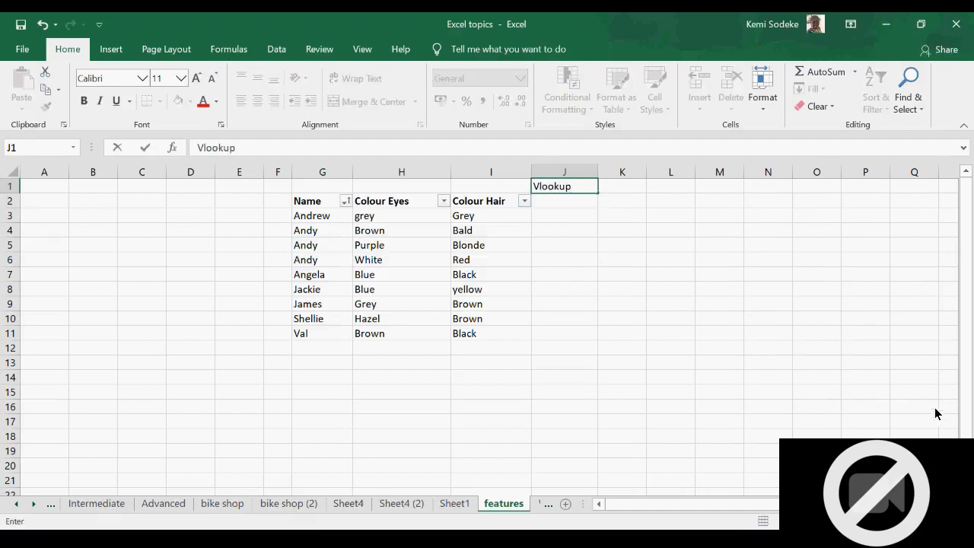
{"action": "left_click", "coordinate": [721, 393]}
- Delete the empty columns A to E and move the Vlookup heading to cell I1
{"action": "left_click_drag", "start_coordinate": [48, 177], "coordinate": [233, 178]}
{"action": "right_click", "coordinate": [233, 179]}
{"action": "left_click", "coordinate": [297, 306]}
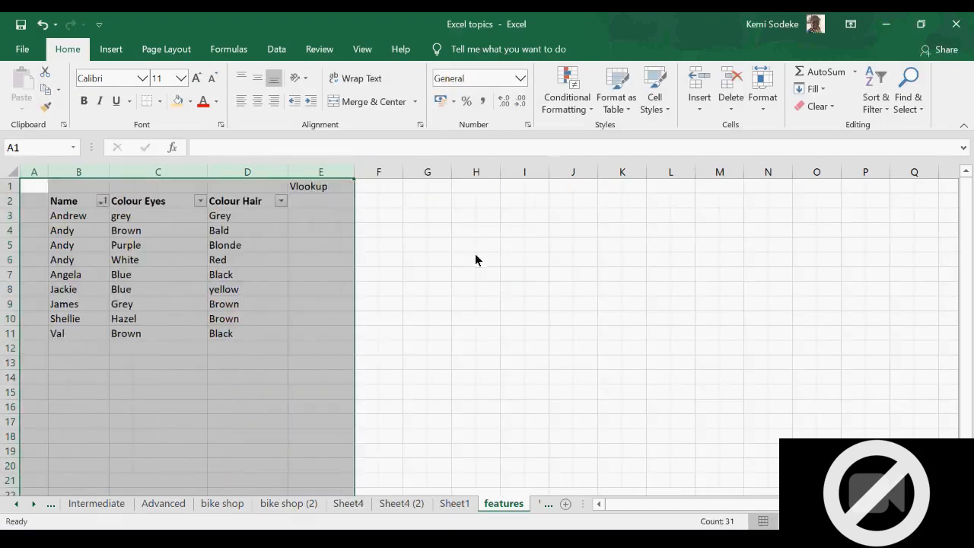
{"action": "left_click", "coordinate": [327, 189]}
{"action": "left_click_drag", "start_coordinate": [355, 189], "coordinate": [511, 186]}
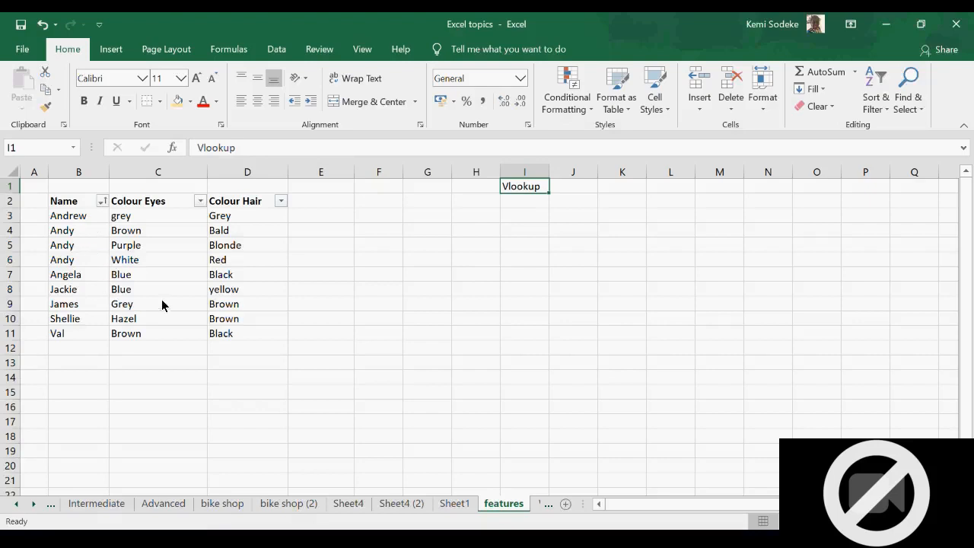
- Enter the name from B7 in cell H2 as the lookup value
{"action": "left_click", "coordinate": [478, 199]}
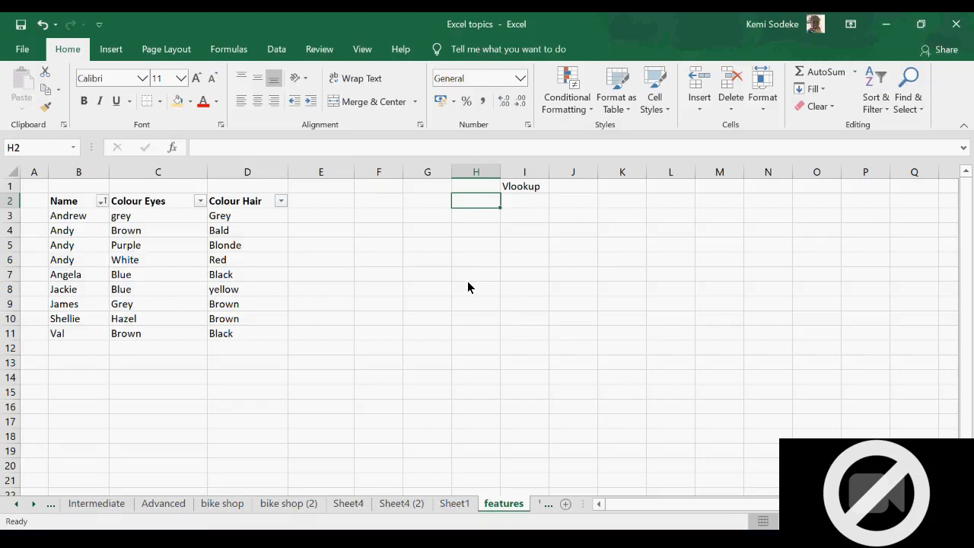
{"action": "type", "text": "Angela"}
{"action": "key", "text": "Return"}
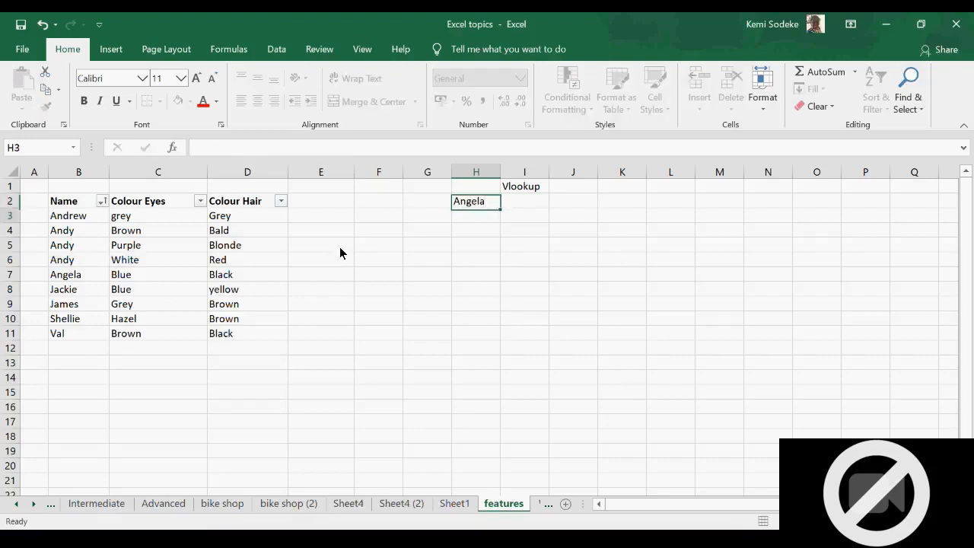
{"action": "left_click", "coordinate": [530, 200]}
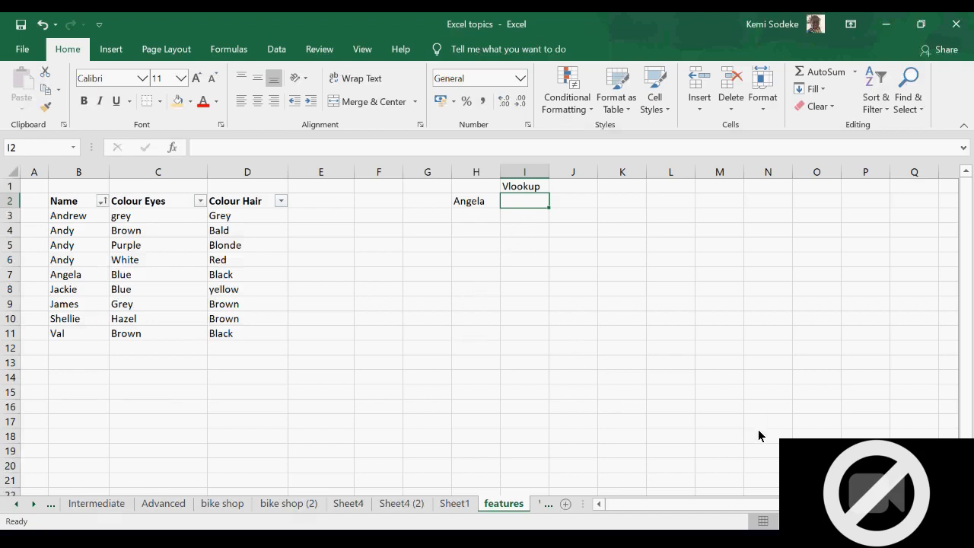
{"action": "type", "text": "=vloo"}
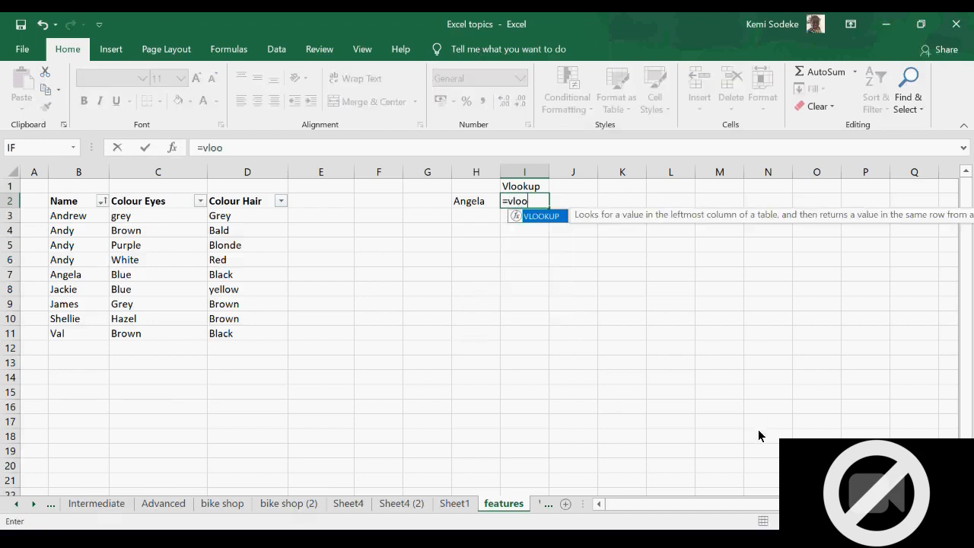
{"action": "type", "text": "kup"}
{"action": "left_click", "coordinate": [173, 153]}
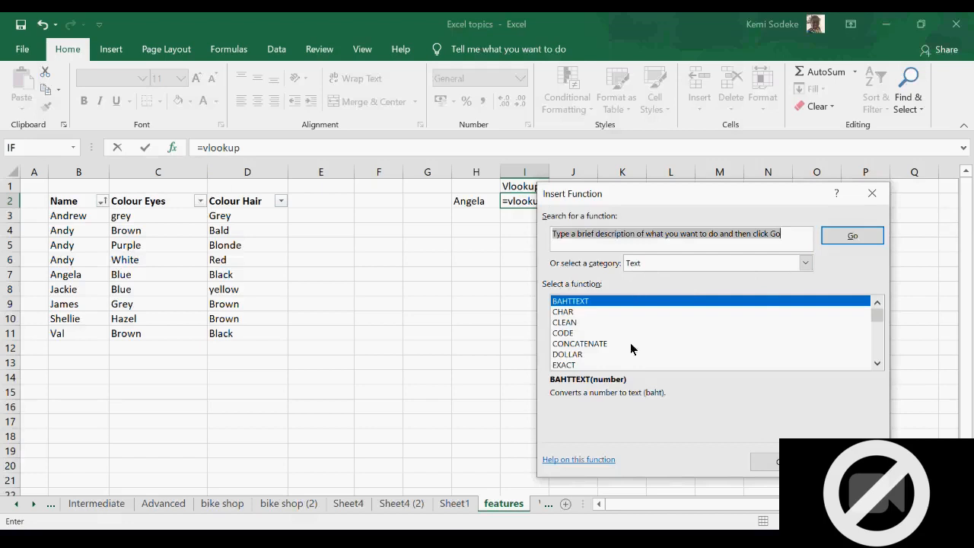
{"action": "scroll", "coordinate": [879, 356], "scroll_direction": "down", "scroll_amount": 2}
{"action": "left_click", "coordinate": [852, 462]}
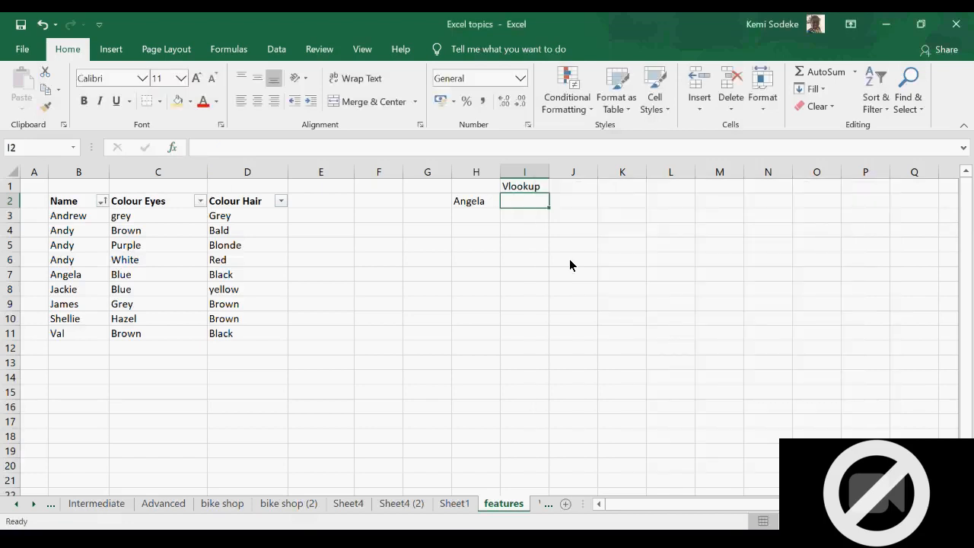
- Start a VLOOKUP function in I2 with H2 as the lookup value and B2:D11 as the table array
{"action": "type", "text": "=vlo"}
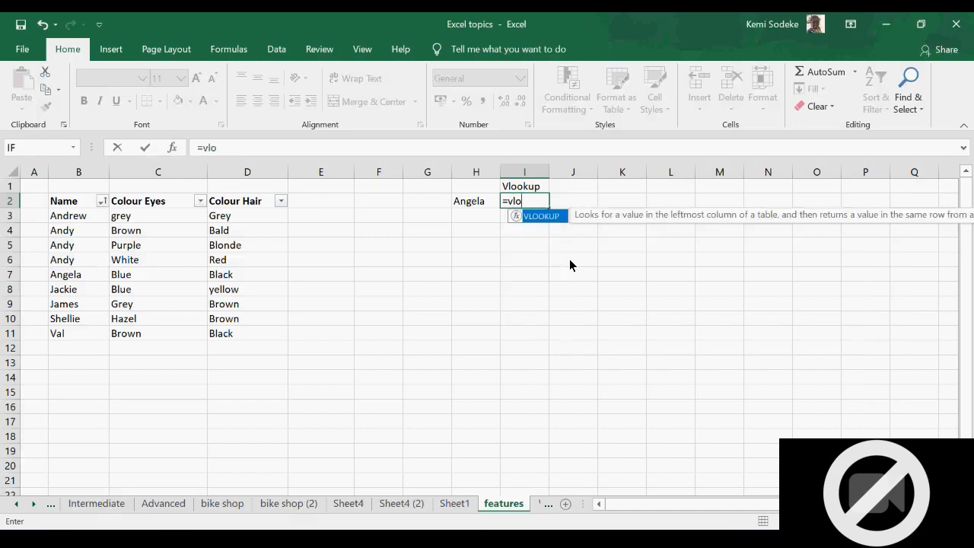
{"action": "type", "text": "okup("}
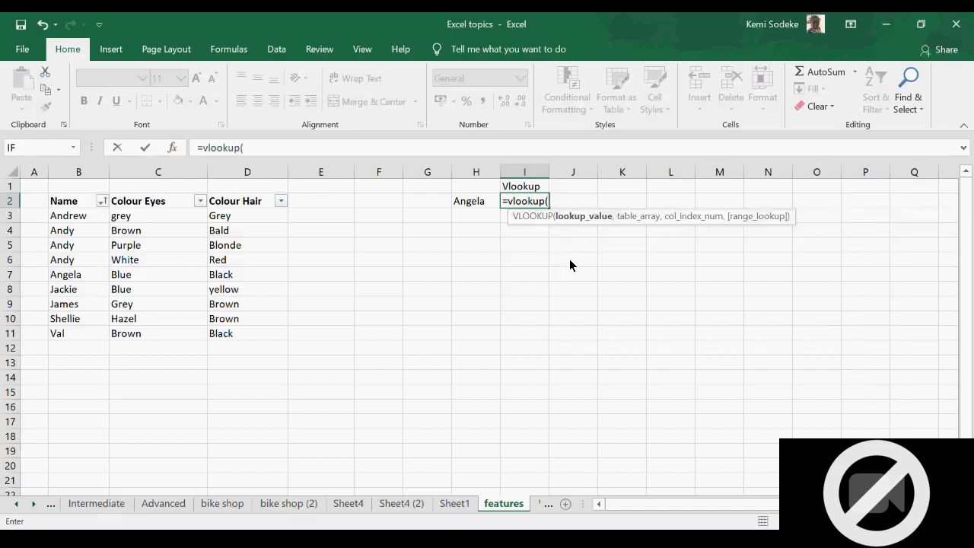
{"action": "left_click", "coordinate": [172, 147]}
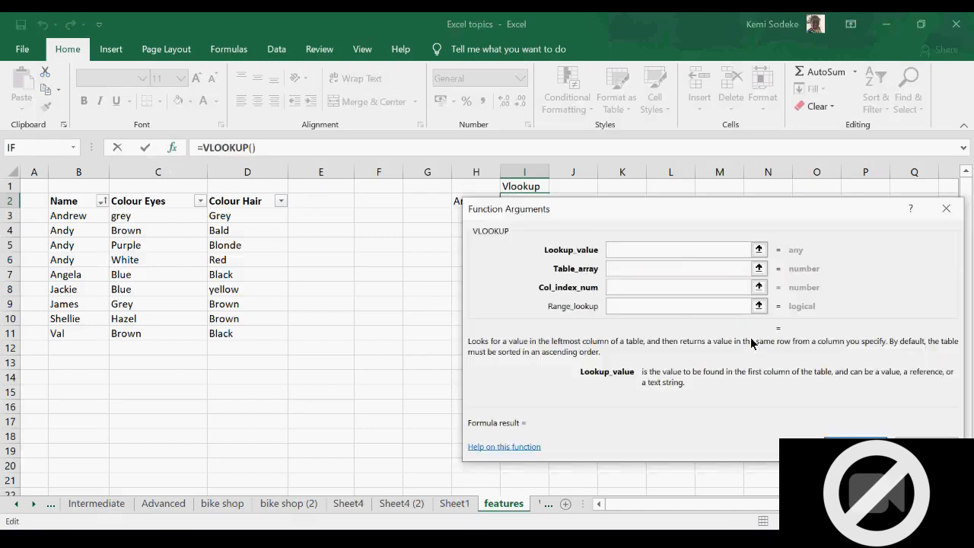
{"action": "left_click_drag", "start_coordinate": [656, 216], "coordinate": [624, 239]}
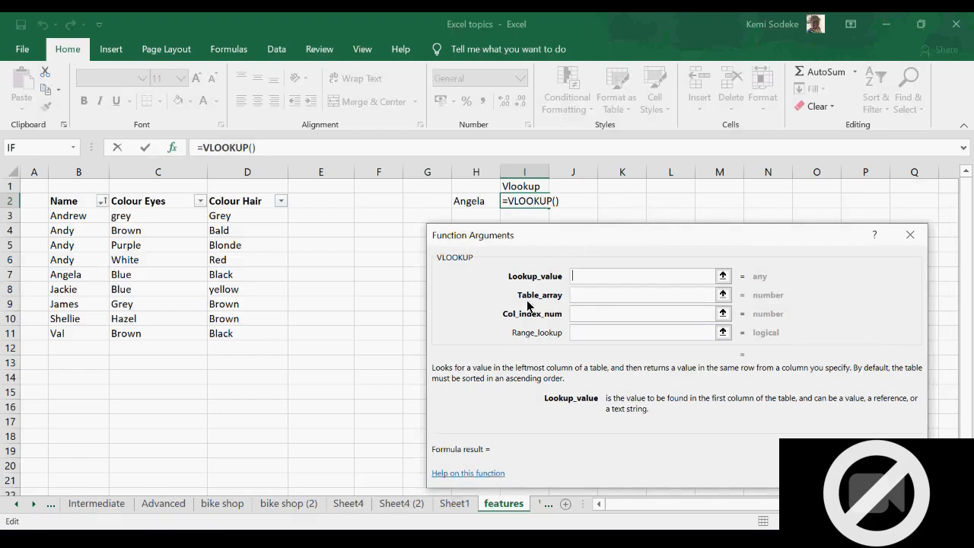
{"action": "left_click", "coordinate": [466, 202]}
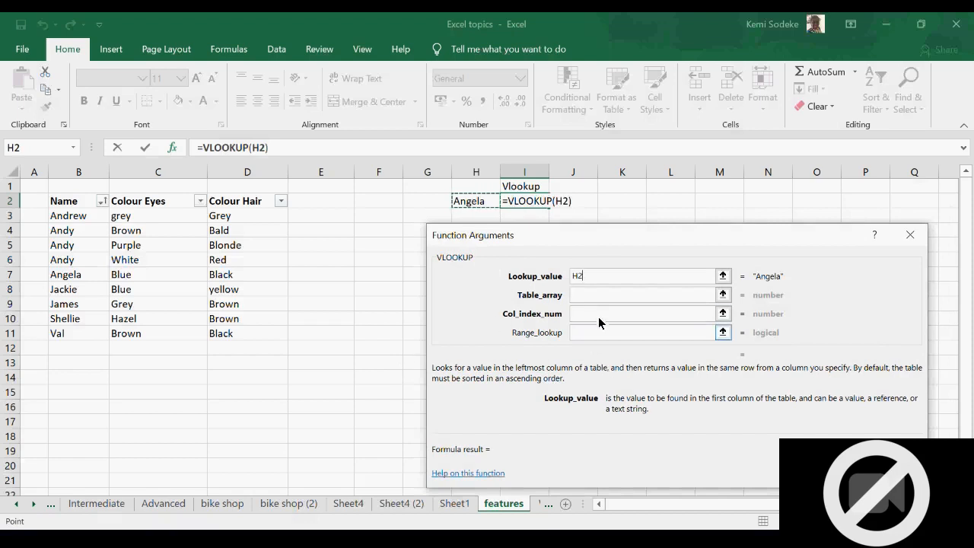
{"action": "left_click", "coordinate": [586, 300]}
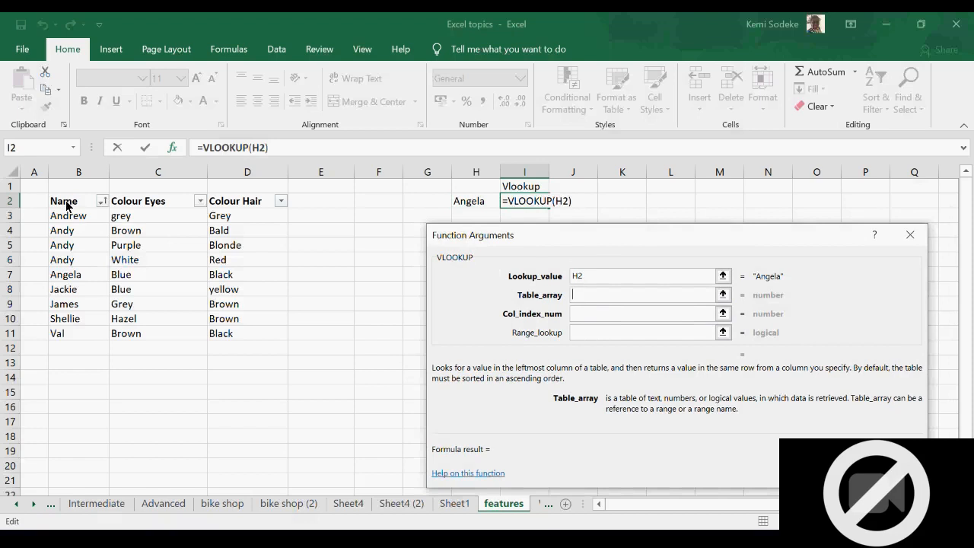
{"action": "left_click_drag", "start_coordinate": [66, 204], "coordinate": [259, 336]}
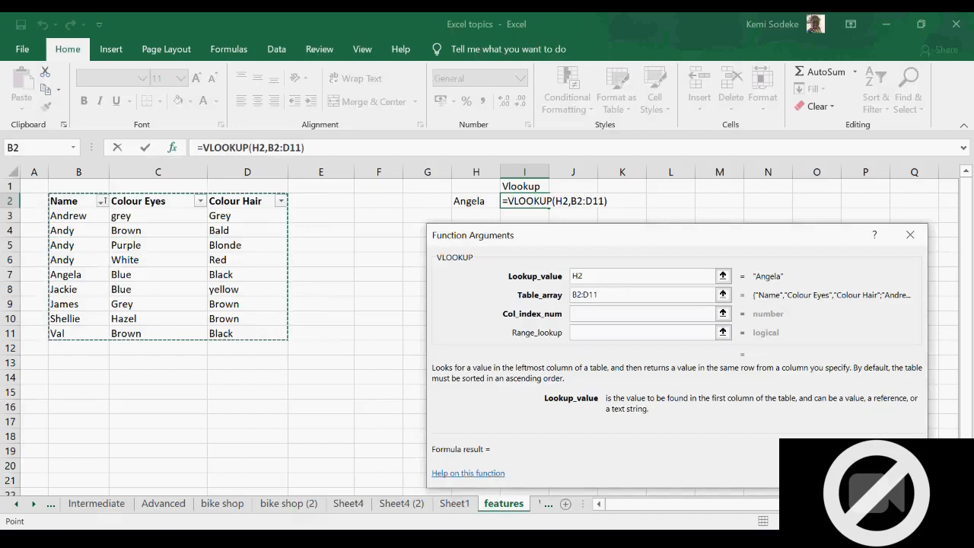
- Complete the VLOOKUP in I2 with column index number 2 and range lookup false
{"action": "left_click", "coordinate": [583, 313]}
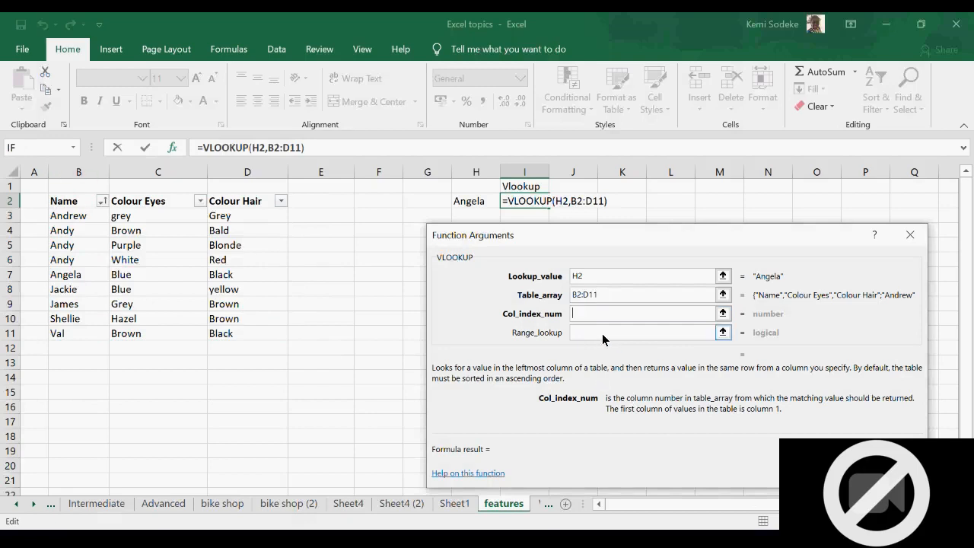
{"action": "type", "text": "2"}
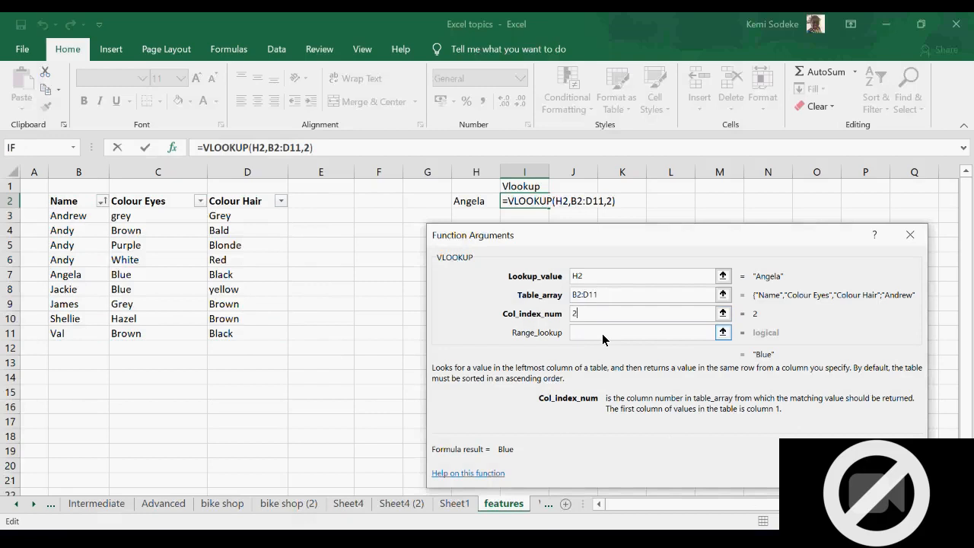
{"action": "left_click", "coordinate": [602, 333]}
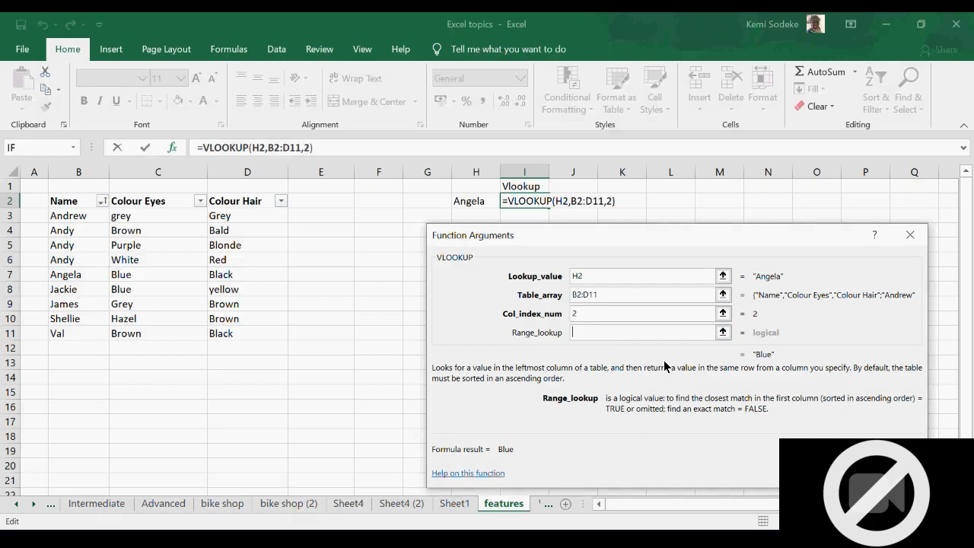
{"action": "type", "text": "false"}
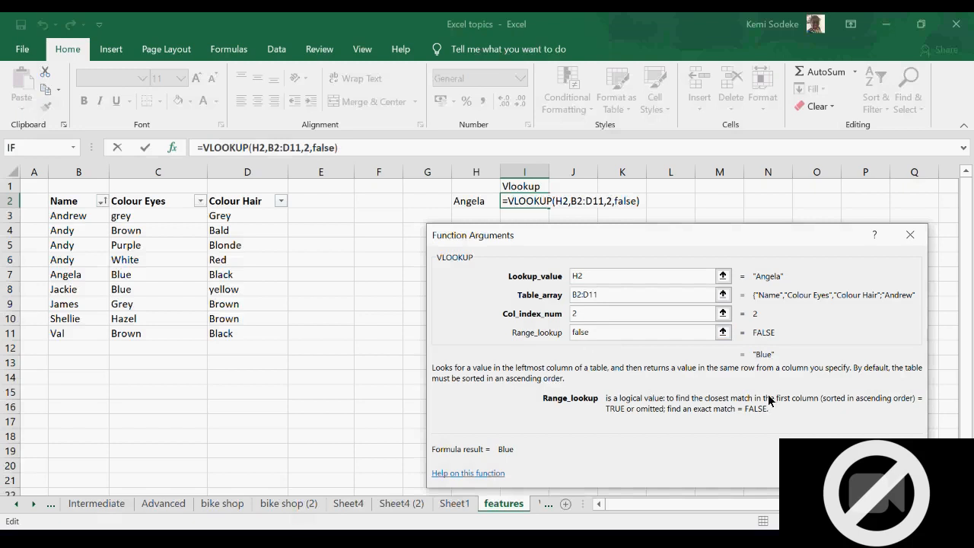
{"action": "left_click", "coordinate": [837, 473]}
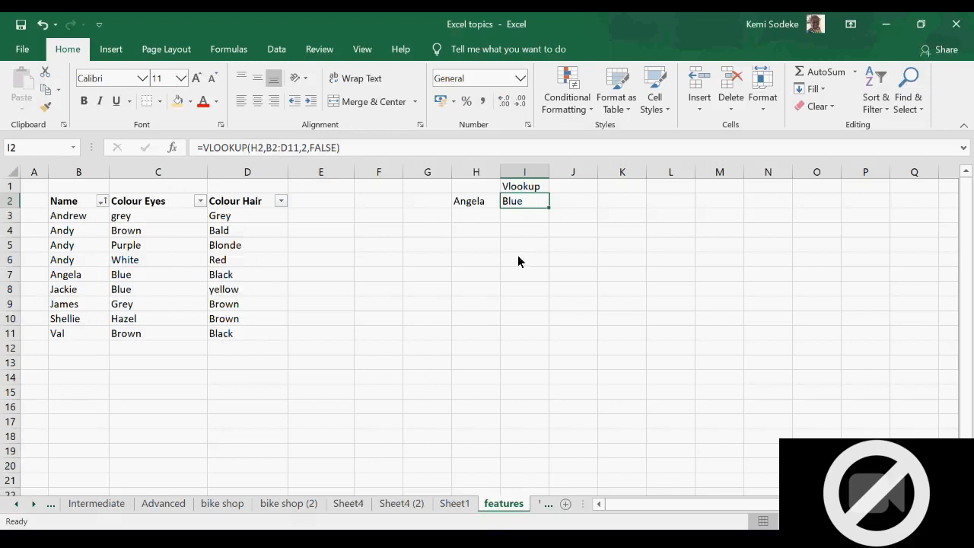
- Examine the VLOOKUP formula in I2 and the cells its arguments refer to
{"action": "left_click", "coordinate": [518, 215]}
{"action": "left_click", "coordinate": [520, 201]}
{"action": "left_click", "coordinate": [347, 147]}
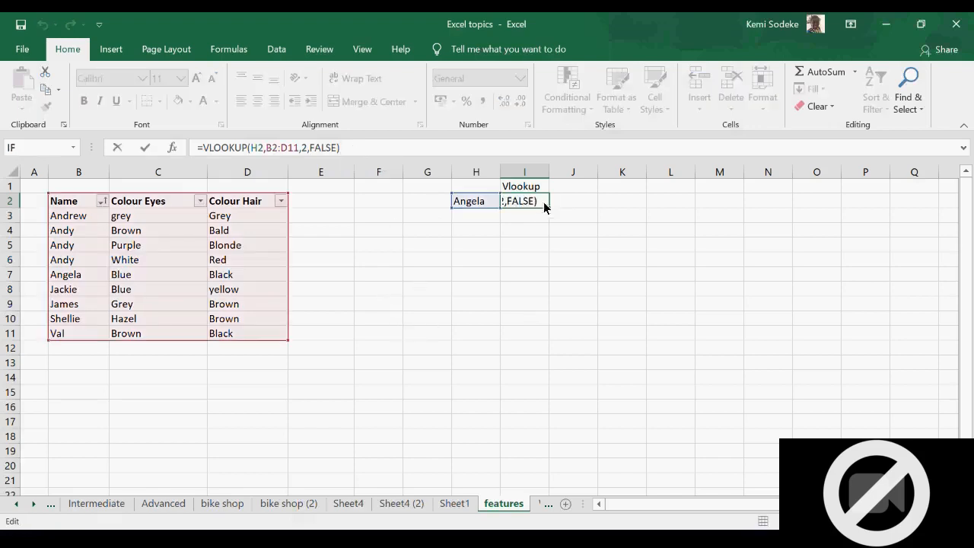
{"action": "left_click", "coordinate": [547, 172]}
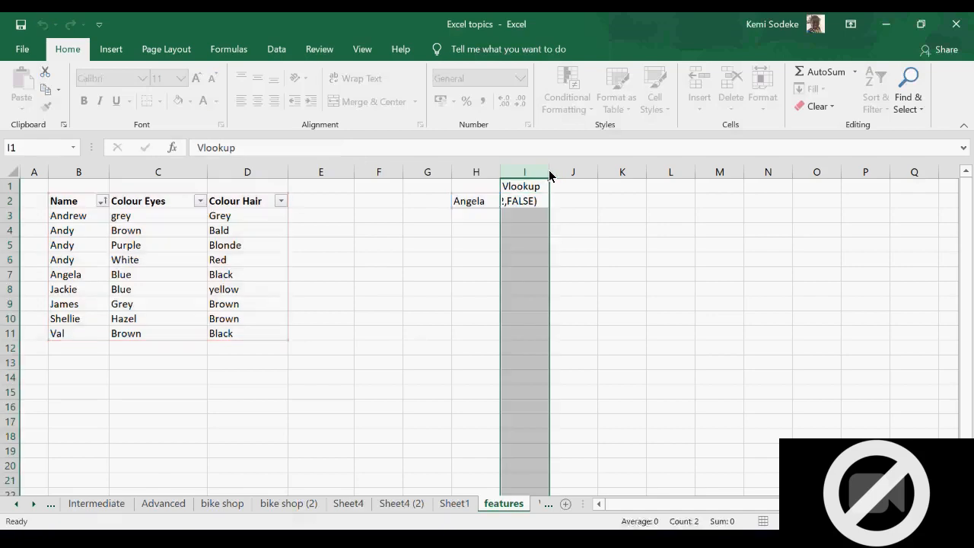
{"action": "left_click", "coordinate": [517, 204]}
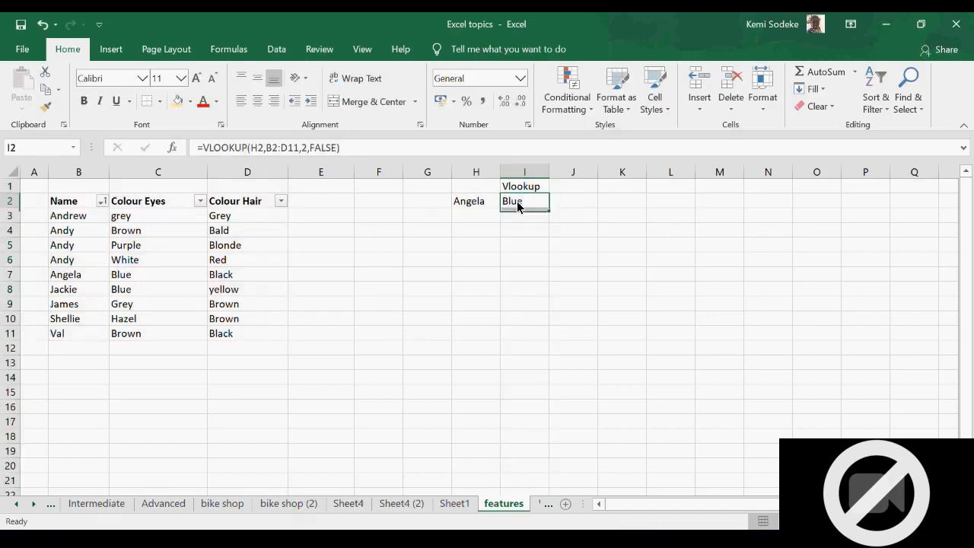
{"action": "left_click", "coordinate": [372, 148]}
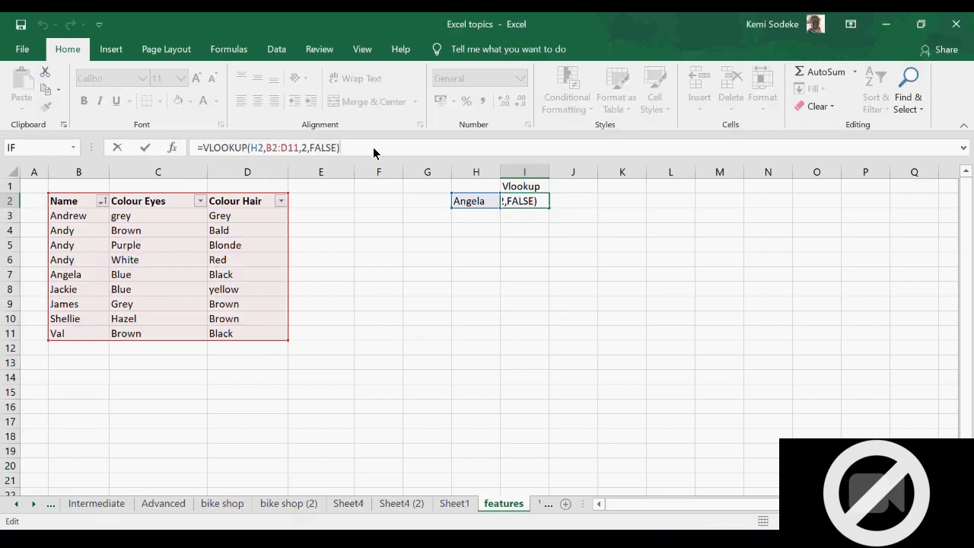
{"action": "left_click", "coordinate": [622, 304]}
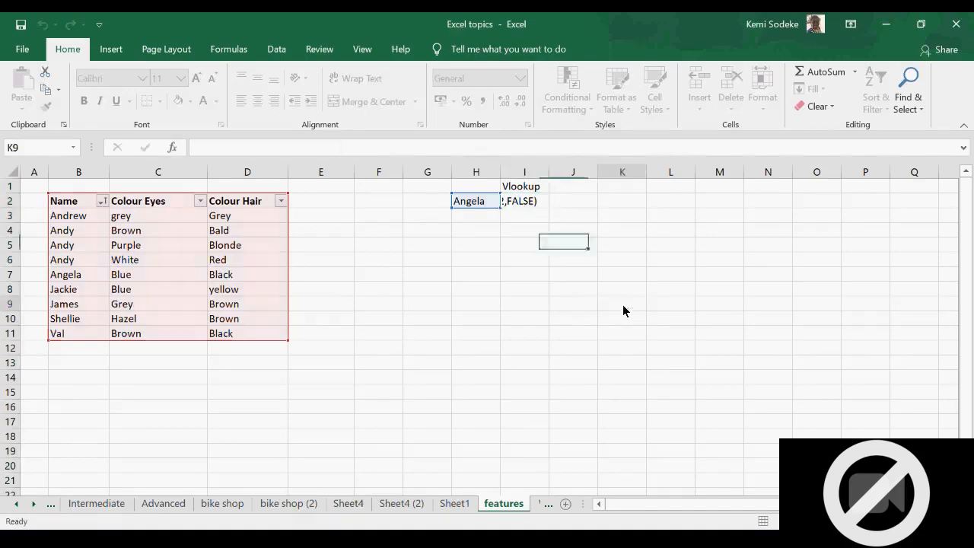
- Copy the two names in B8:B9 into H3:H4 as additional lookup values
{"action": "left_click", "coordinate": [476, 219]}
{"action": "left_click_drag", "start_coordinate": [67, 293], "coordinate": [68, 308]}
{"action": "key", "text": "ctrl+c"}
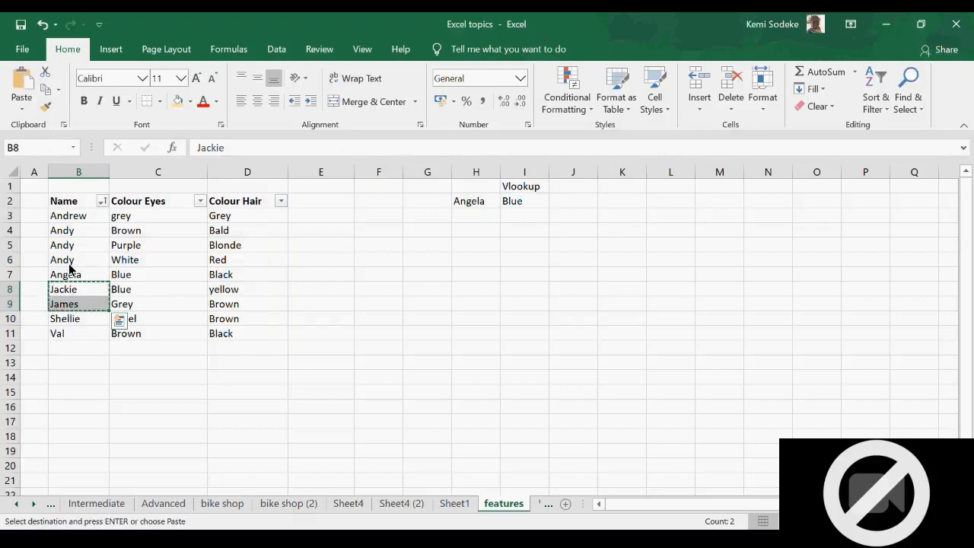
{"action": "left_click", "coordinate": [468, 217]}
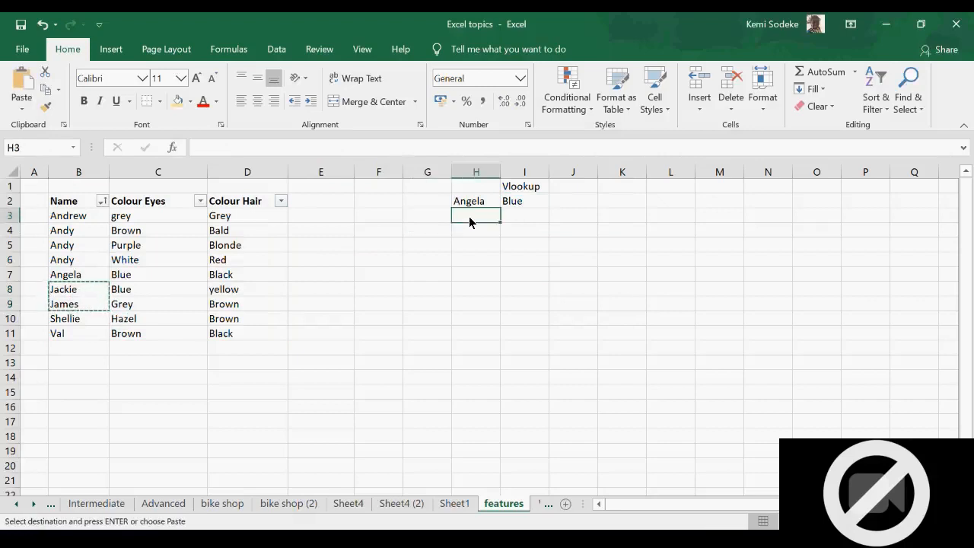
{"action": "key", "text": "Return"}
- Review the VLOOKUP formula in I2 and copy it into I3
{"action": "left_click", "coordinate": [527, 217]}
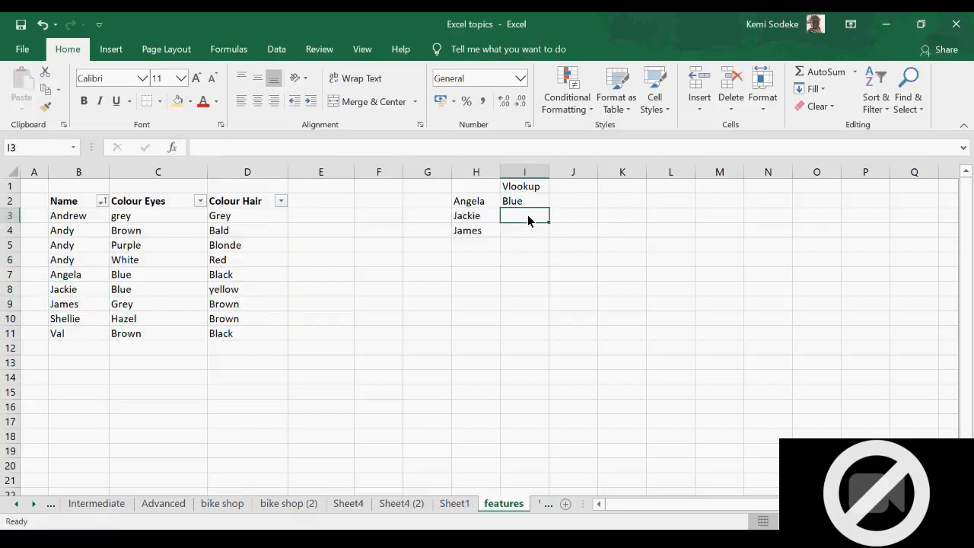
{"action": "left_click", "coordinate": [524, 201]}
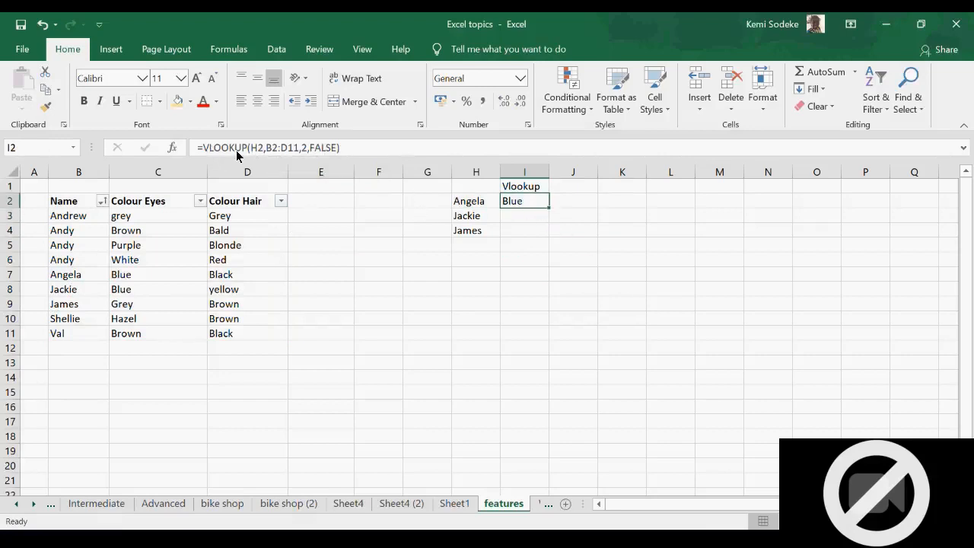
{"action": "left_click", "coordinate": [274, 147]}
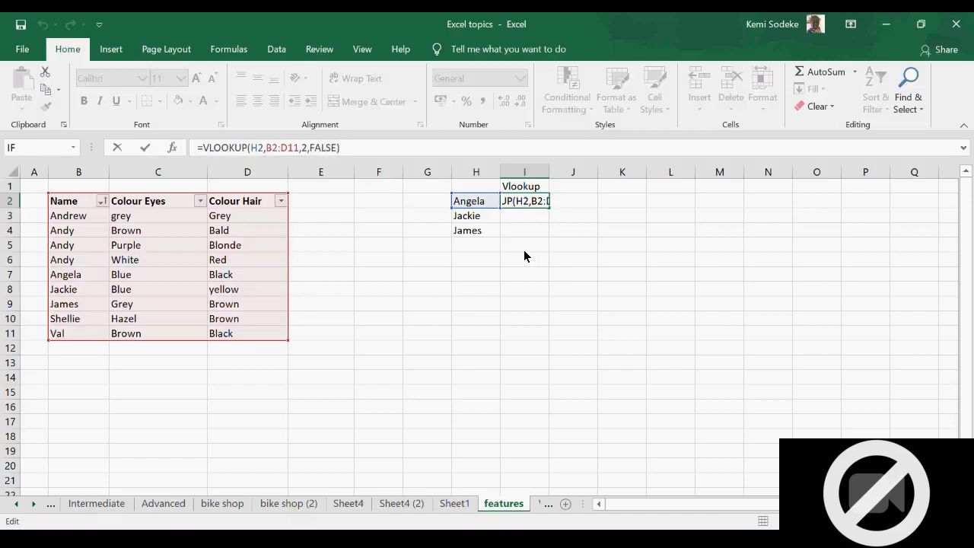
{"action": "left_click_drag", "start_coordinate": [524, 249], "coordinate": [524, 260]}
{"action": "left_click", "coordinate": [531, 204]}
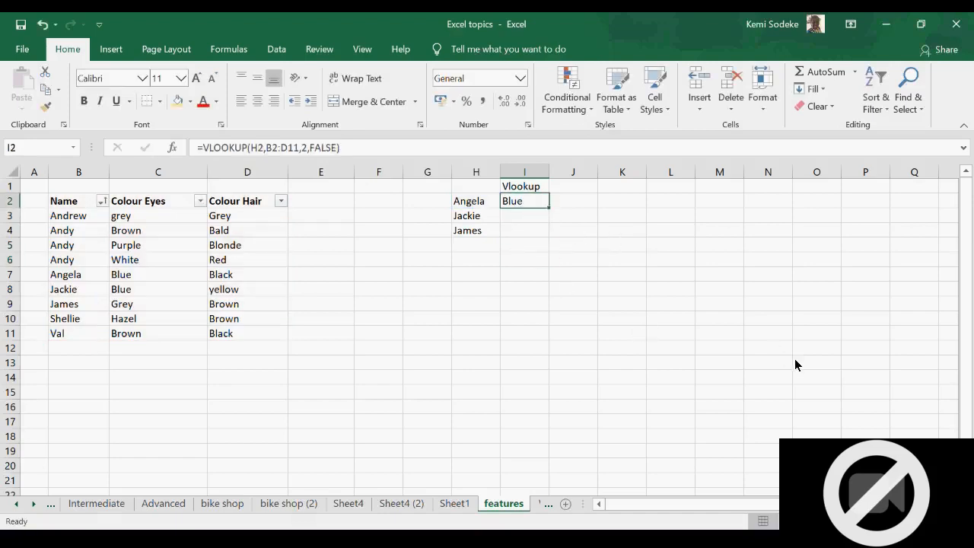
{"action": "key", "text": "ctrl+c"}
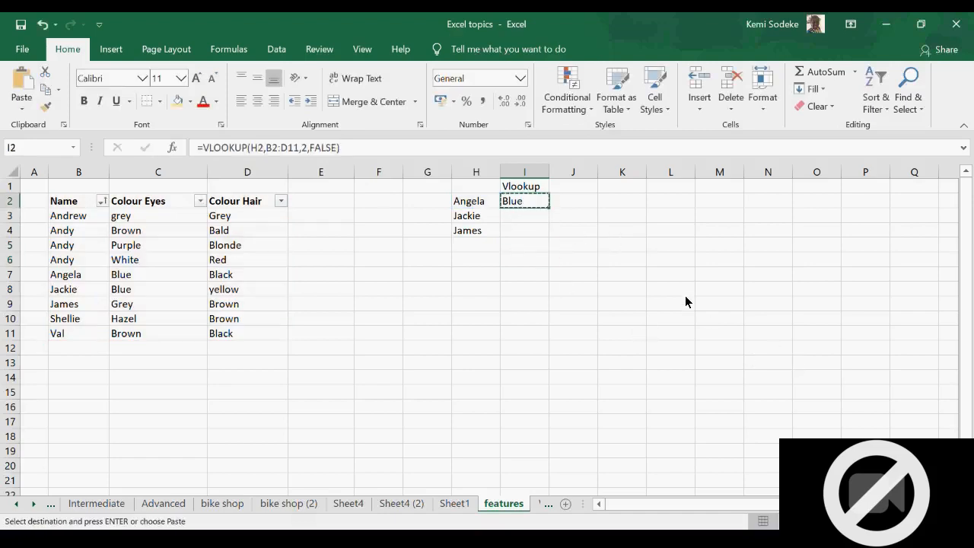
{"action": "left_click", "coordinate": [517, 219]}
{"action": "key", "text": "ctrl+v"}
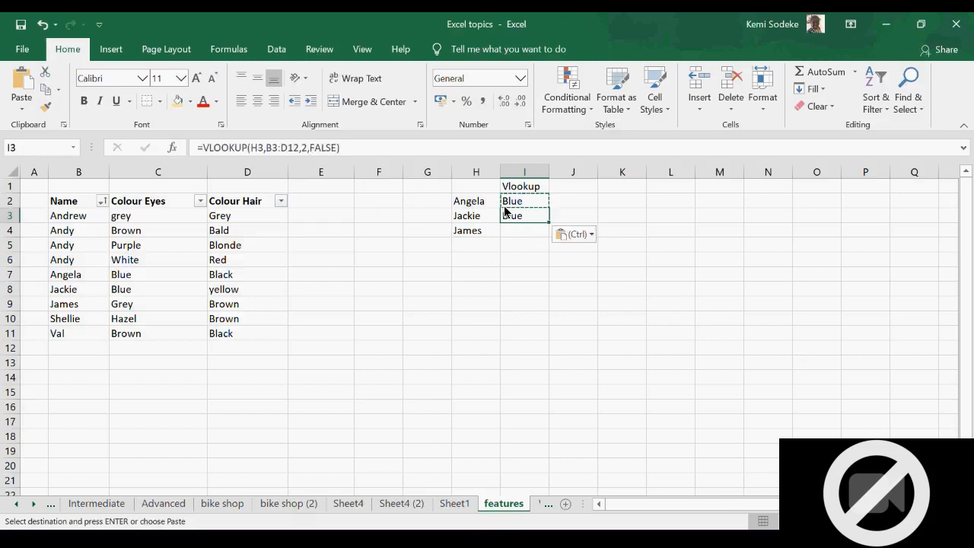
- Inspect the copied formula in I3 to check which cells its table array covers
{"action": "left_click", "coordinate": [561, 268]}
{"action": "left_click", "coordinate": [522, 220]}
{"action": "left_click", "coordinate": [356, 149]}
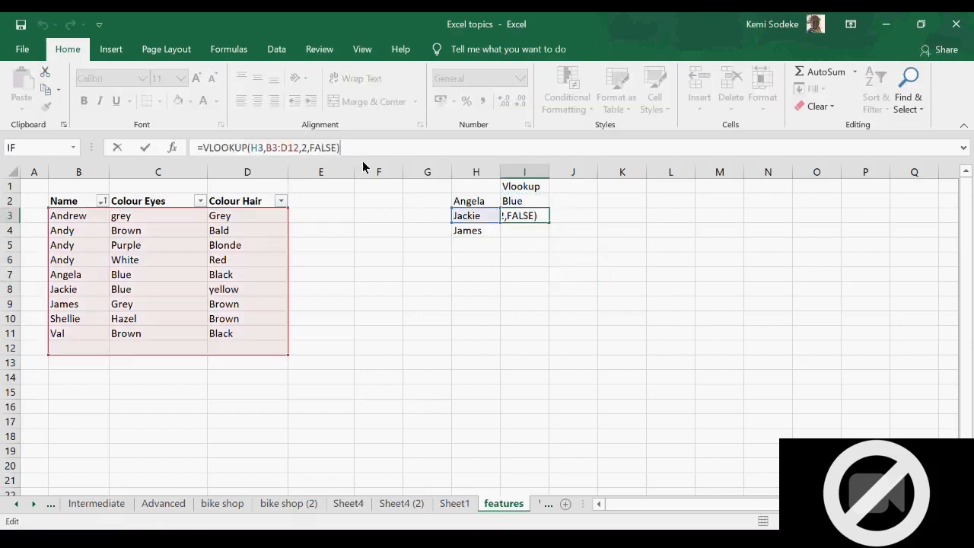
{"action": "left_click", "coordinate": [545, 289]}
{"action": "left_click", "coordinate": [523, 220]}
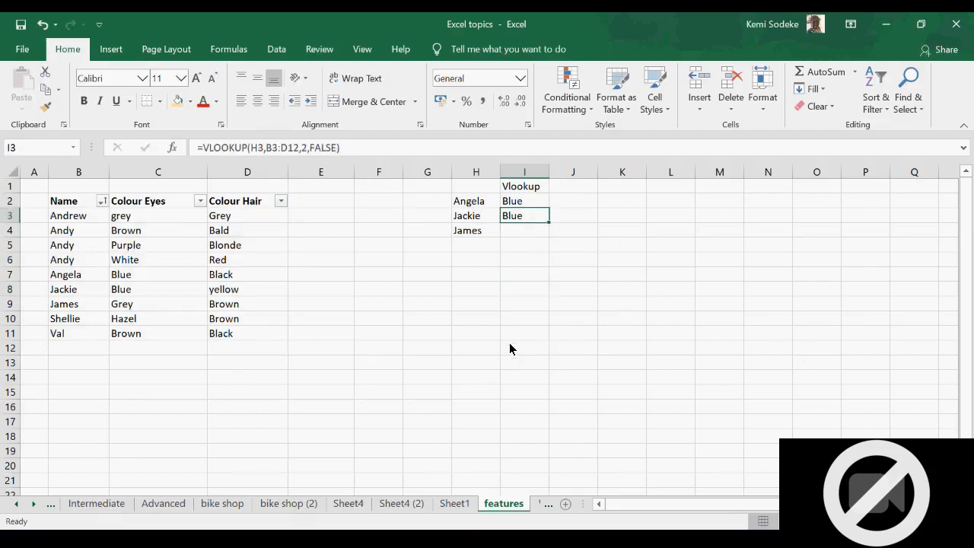
{"action": "left_click", "coordinate": [348, 146]}
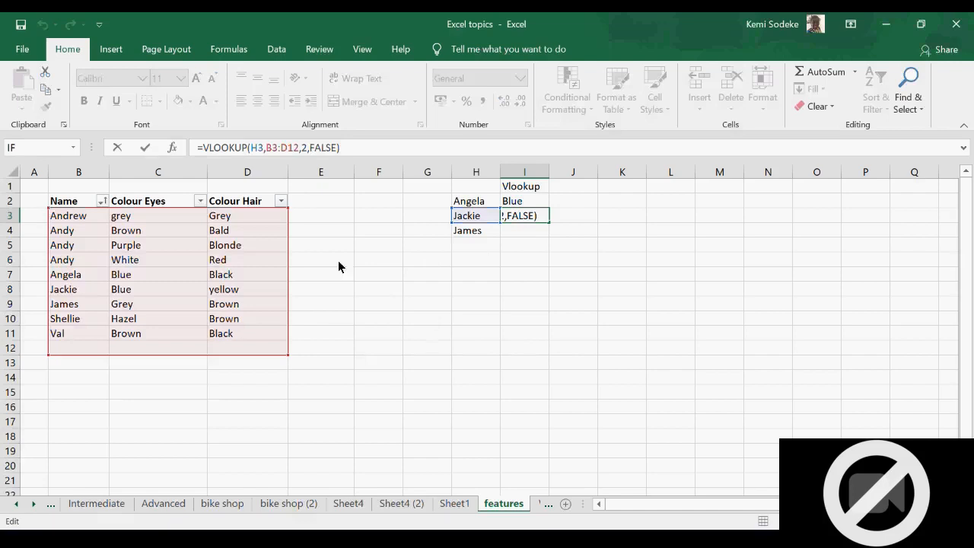
{"action": "left_click", "coordinate": [514, 303]}
- Make the table array in I2's VLOOKUP formula absolute as $B$2:$D$11
{"action": "left_click", "coordinate": [523, 203]}
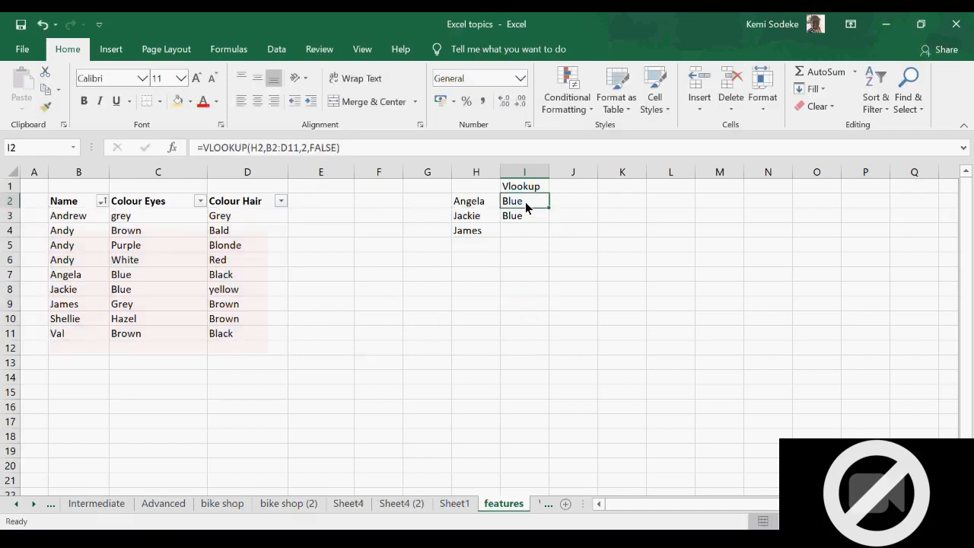
{"action": "left_click", "coordinate": [272, 149]}
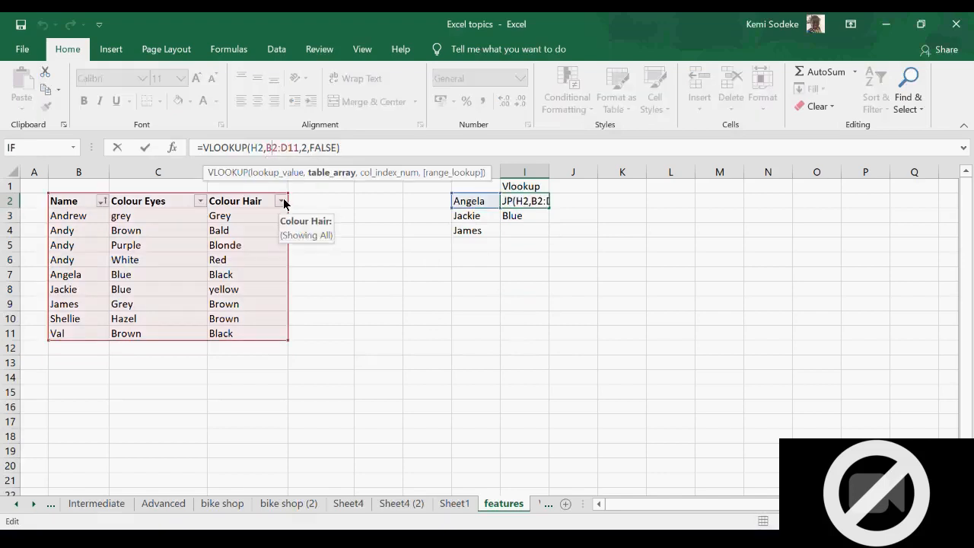
{"action": "key", "text": "F4"}
{"action": "left_click", "coordinate": [296, 147]}
{"action": "key", "text": "F4"}
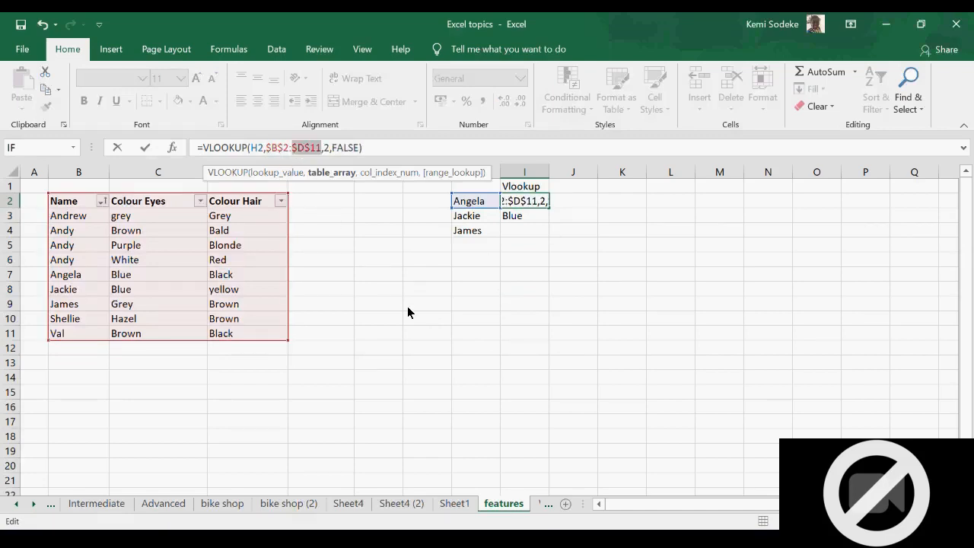
{"action": "key", "text": "Return"}
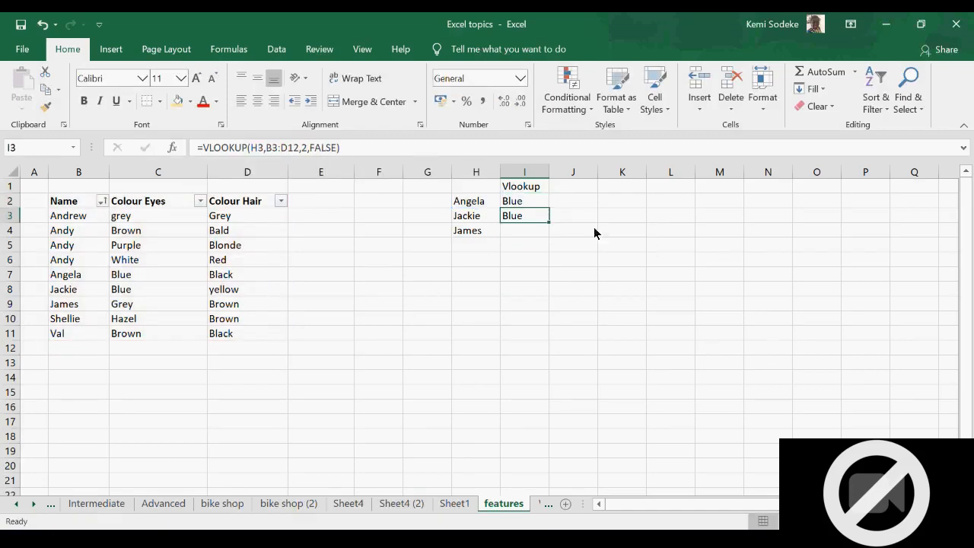
- Fill the VLOOKUP formula from I2 down through I4, checking that the copied table array stays fixed
{"action": "left_click", "coordinate": [528, 206]}
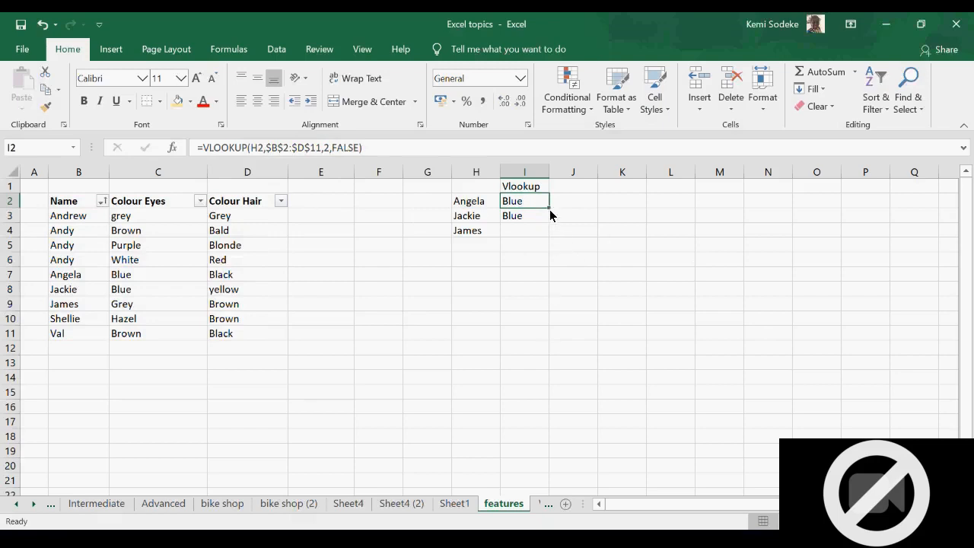
{"action": "left_click_drag", "start_coordinate": [550, 213], "coordinate": [551, 222]}
{"action": "left_click", "coordinate": [514, 216]}
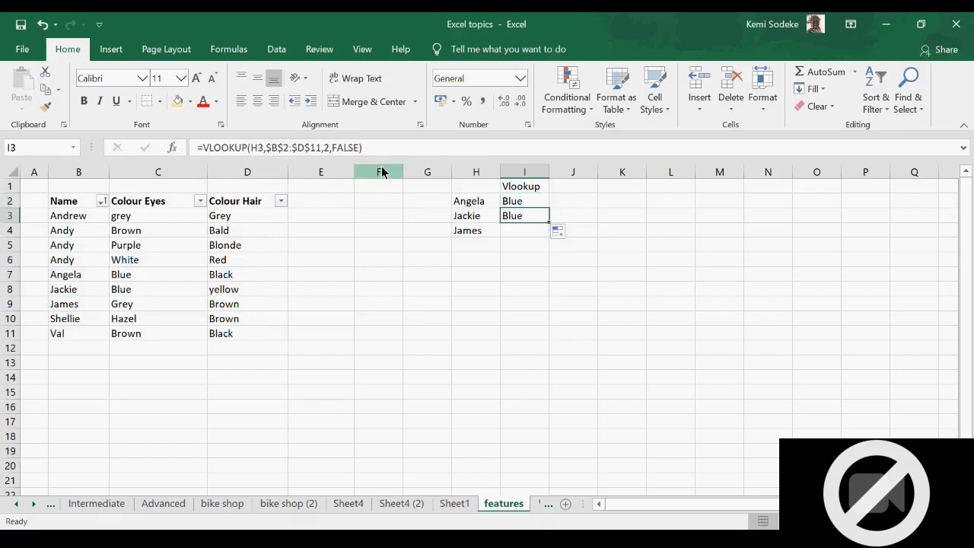
{"action": "left_click", "coordinate": [386, 148]}
{"action": "left_click", "coordinate": [527, 258]}
{"action": "left_click", "coordinate": [517, 218]}
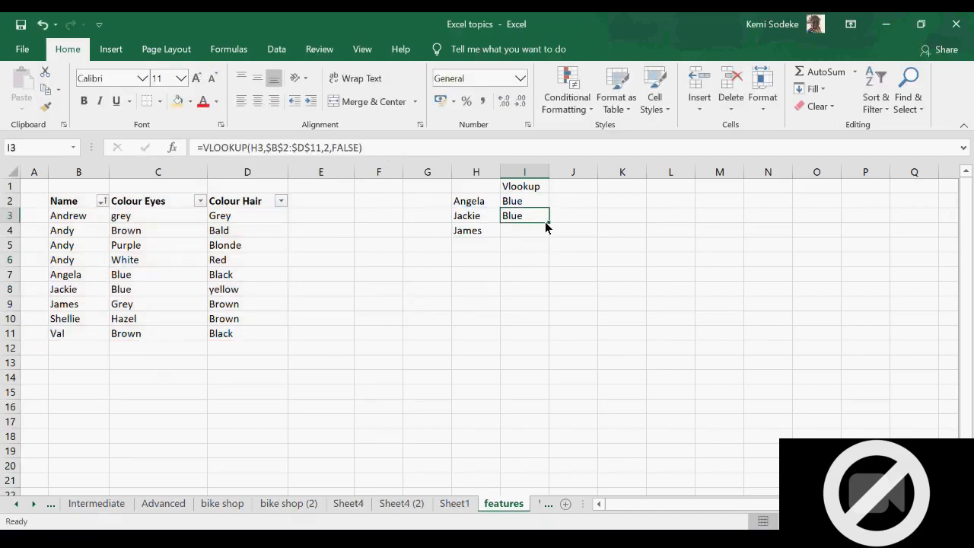
{"action": "left_click_drag", "start_coordinate": [546, 227], "coordinate": [547, 235]}
{"action": "left_click", "coordinate": [522, 239]}
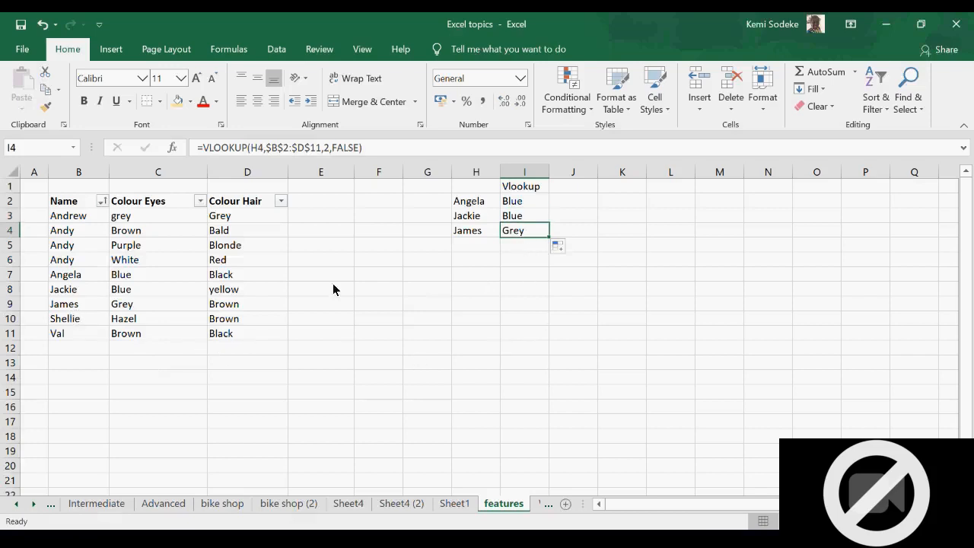
- Copy the repeated name in B5 into H5, extend the VLOOKUP to I5 and compare it with the name's first table row
{"action": "left_click", "coordinate": [57, 246]}
{"action": "key", "text": "ctrl+c"}
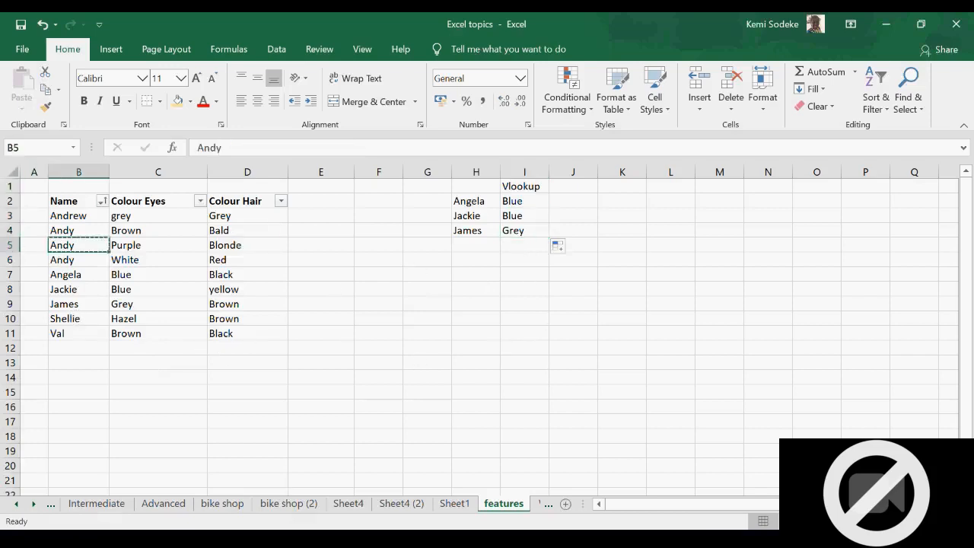
{"action": "left_click", "coordinate": [487, 249]}
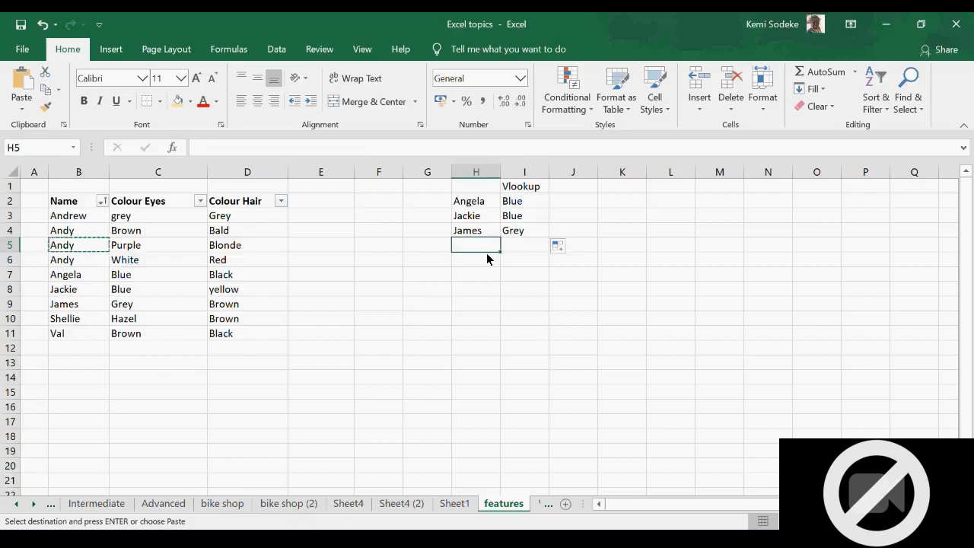
{"action": "key", "text": "Return"}
{"action": "left_click", "coordinate": [525, 233]}
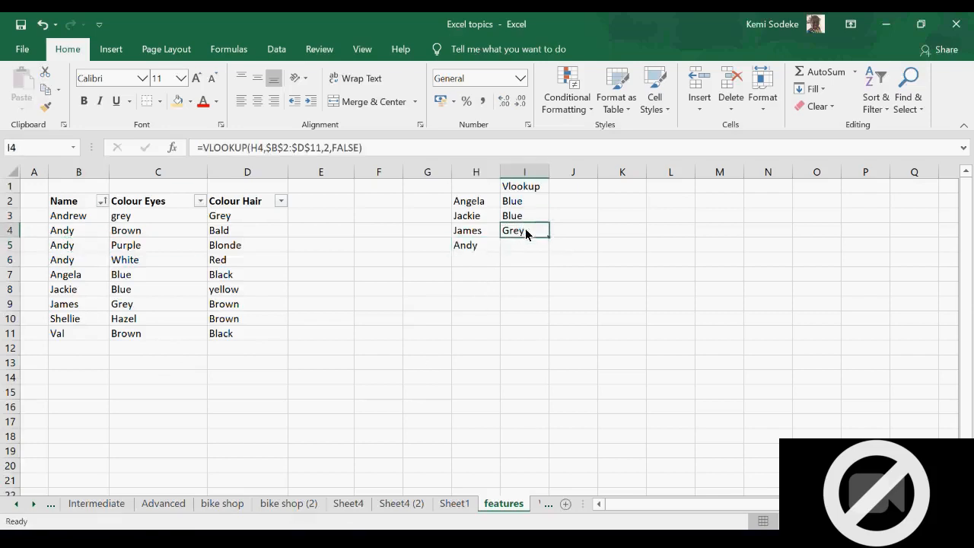
{"action": "left_click_drag", "start_coordinate": [548, 237], "coordinate": [551, 246]}
{"action": "left_click", "coordinate": [535, 248]}
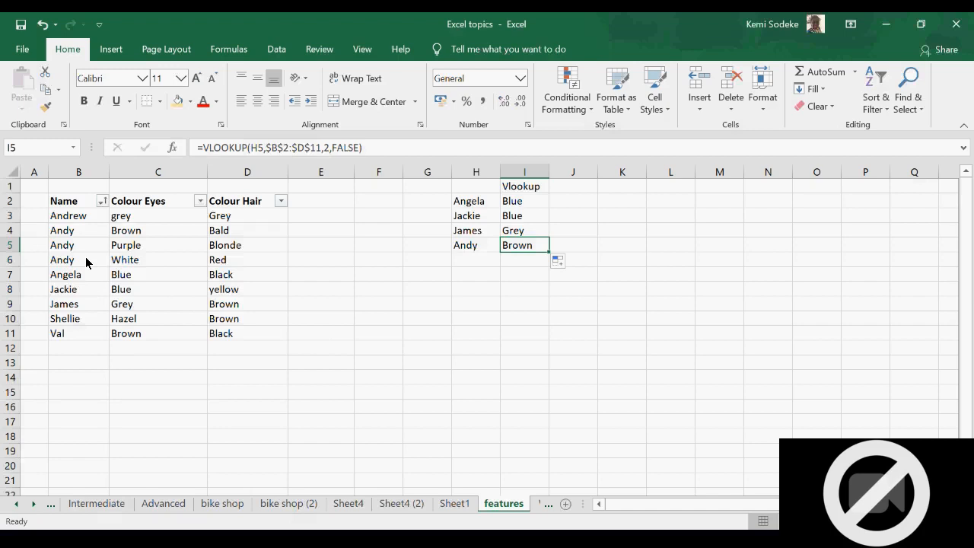
{"action": "left_click", "coordinate": [76, 233]}
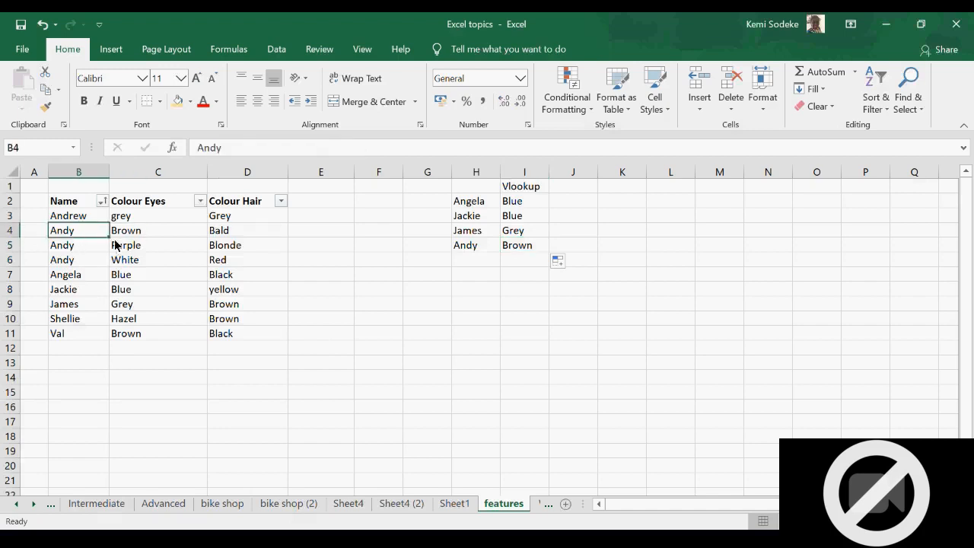
{"action": "left_click", "coordinate": [157, 234]}
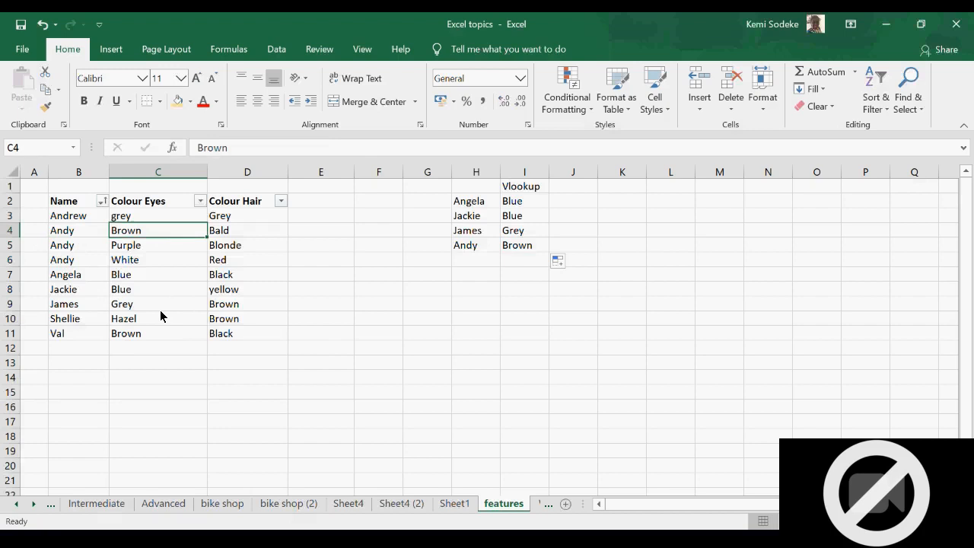
- Add the column heading "Unique" in E2 beside the Colour Hair heading
{"action": "left_click", "coordinate": [313, 200]}
{"action": "type", "text": "U"}
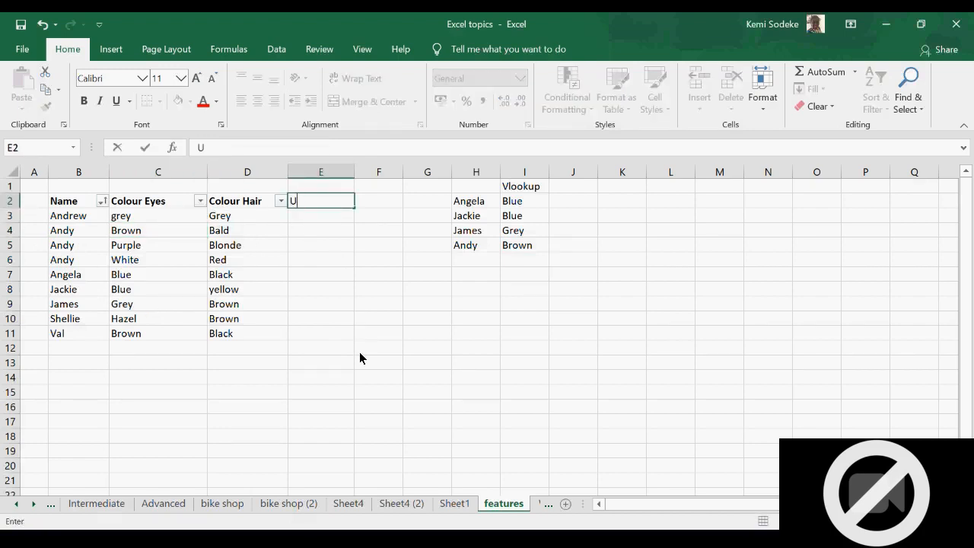
{"action": "type", "text": "nique"}
{"action": "key", "text": "Return"}
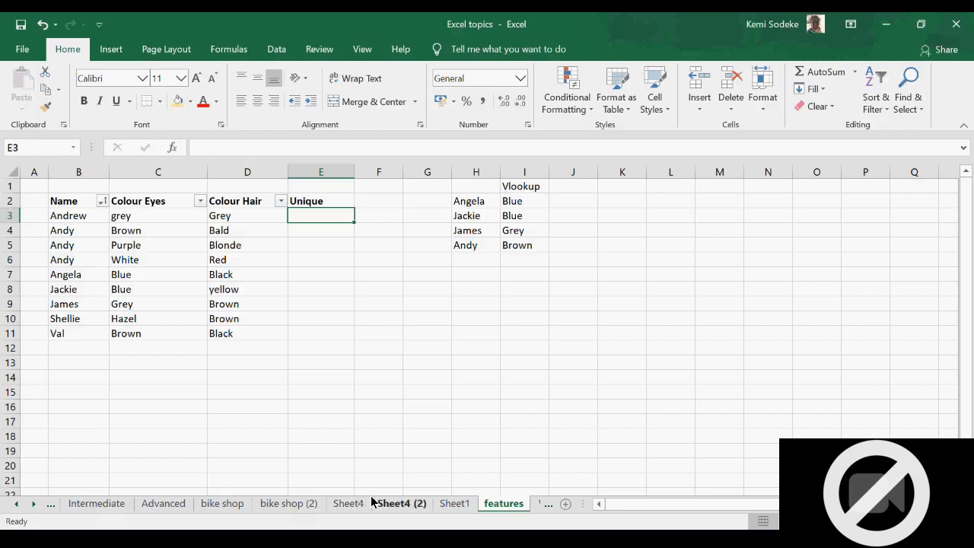
- Combine name and eye colour with =B3&C3 in E3, fill it down to E11 and review the resulting keys
{"action": "type", "text": "="}
{"action": "left_click", "coordinate": [67, 216]}
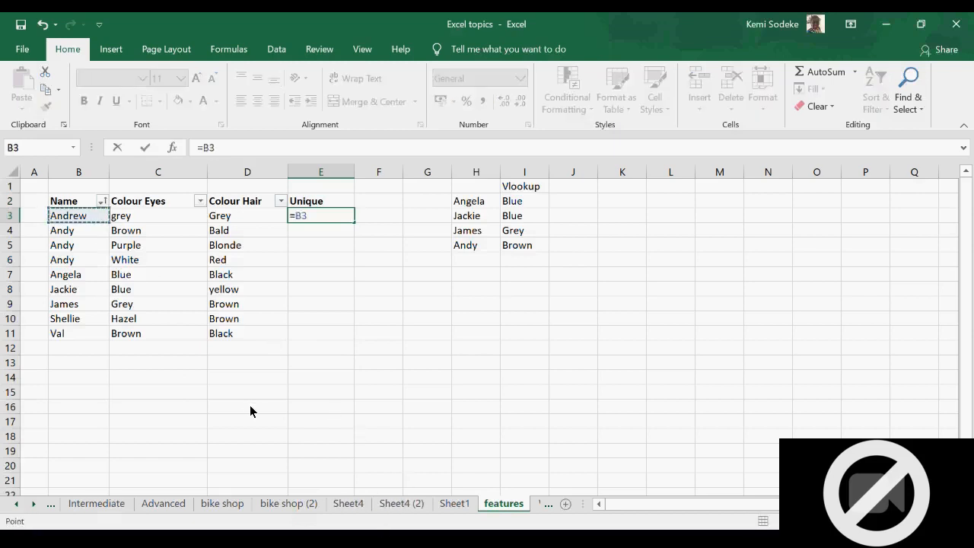
{"action": "type", "text": "&"}
{"action": "left_click", "coordinate": [133, 216]}
{"action": "key", "text": "Return"}
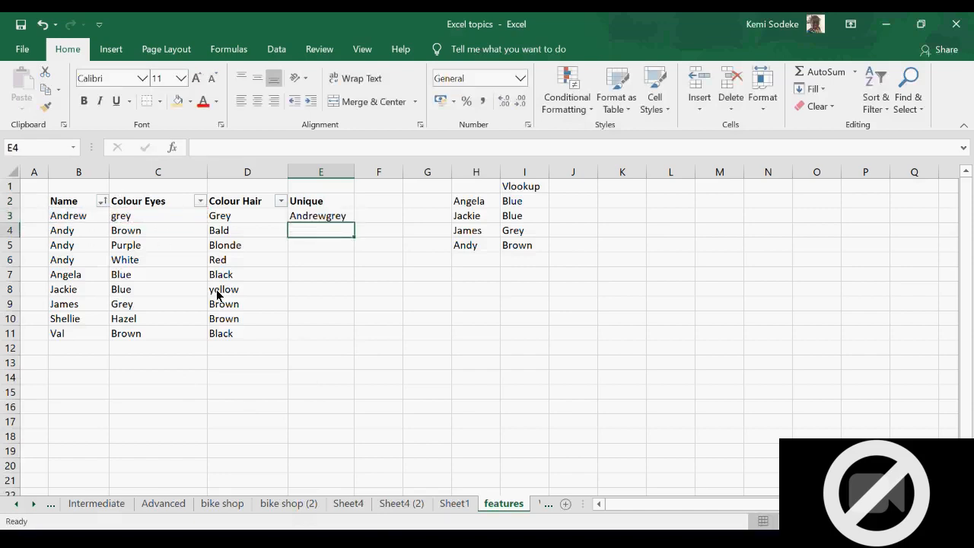
{"action": "left_click", "coordinate": [328, 220]}
{"action": "left_click_drag", "start_coordinate": [353, 222], "coordinate": [353, 337]}
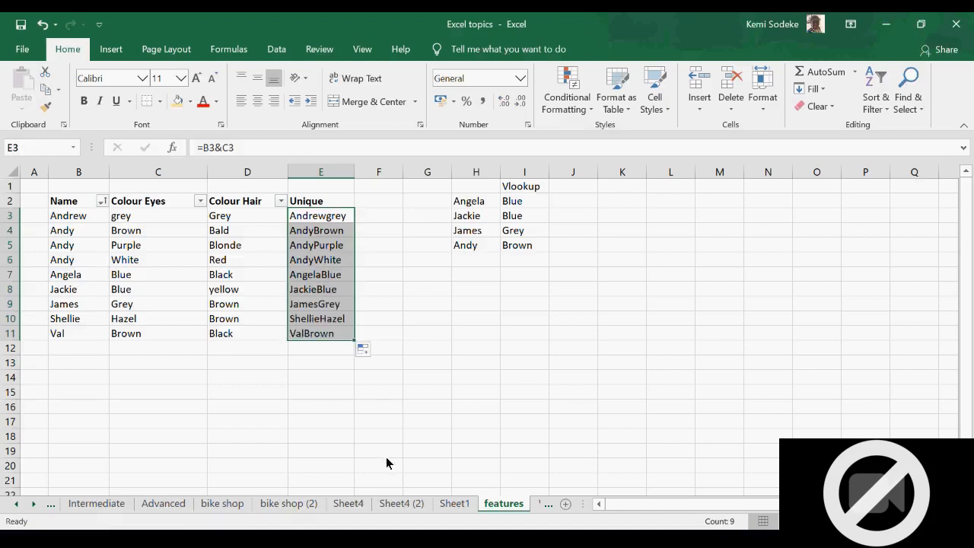
{"action": "left_click", "coordinate": [320, 231]}
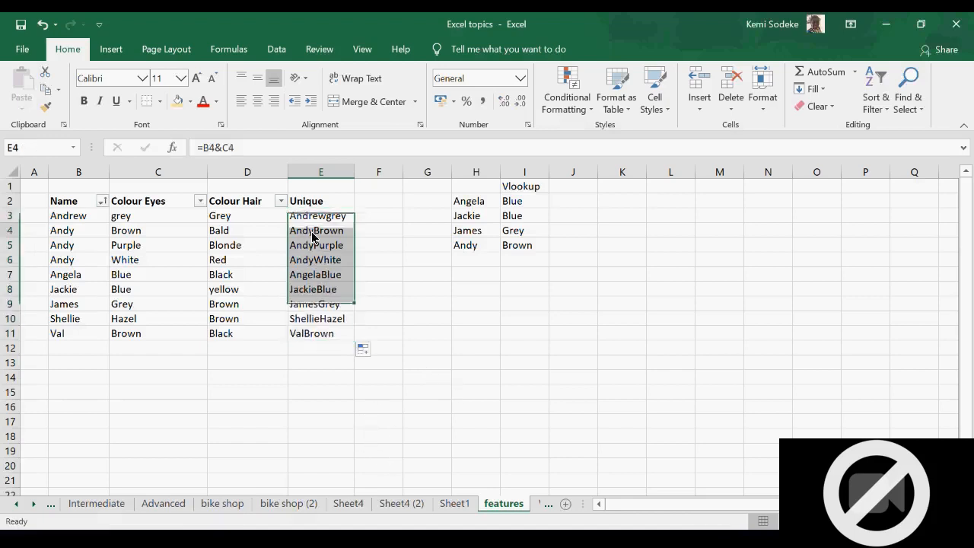
{"action": "left_click", "coordinate": [321, 248]}
{"action": "left_click", "coordinate": [322, 261]}
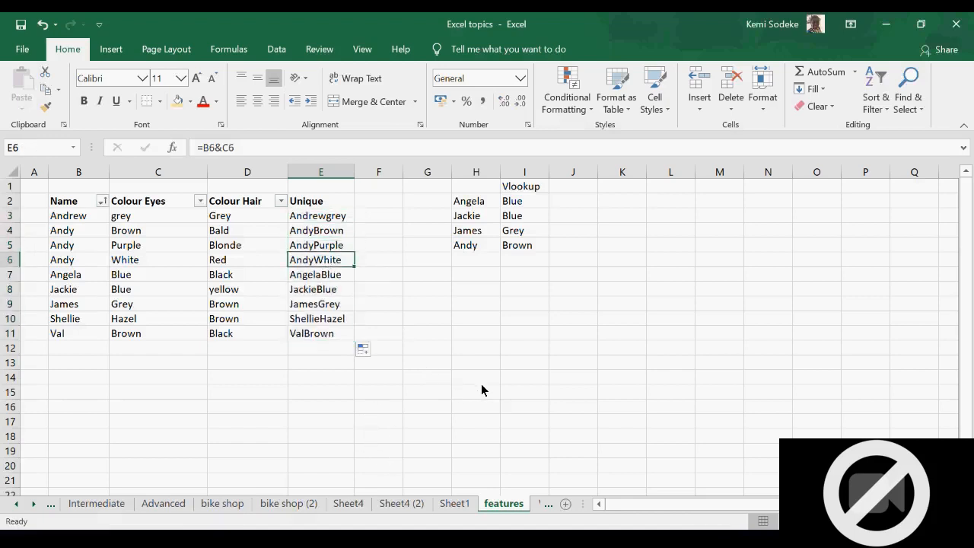
{"action": "left_click", "coordinate": [337, 275]}
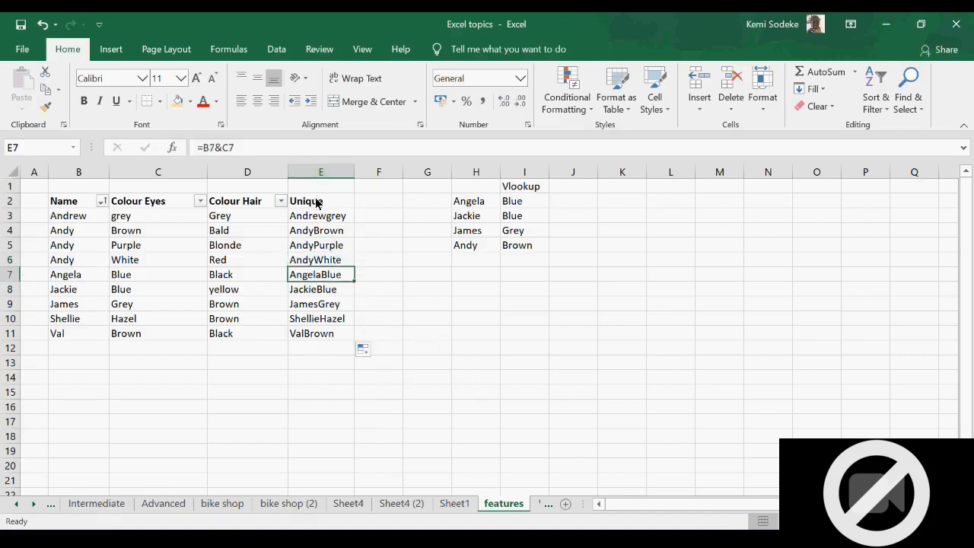
- Copy the Unique column E and insert the copied cells before column A
{"action": "right_click", "coordinate": [322, 172]}
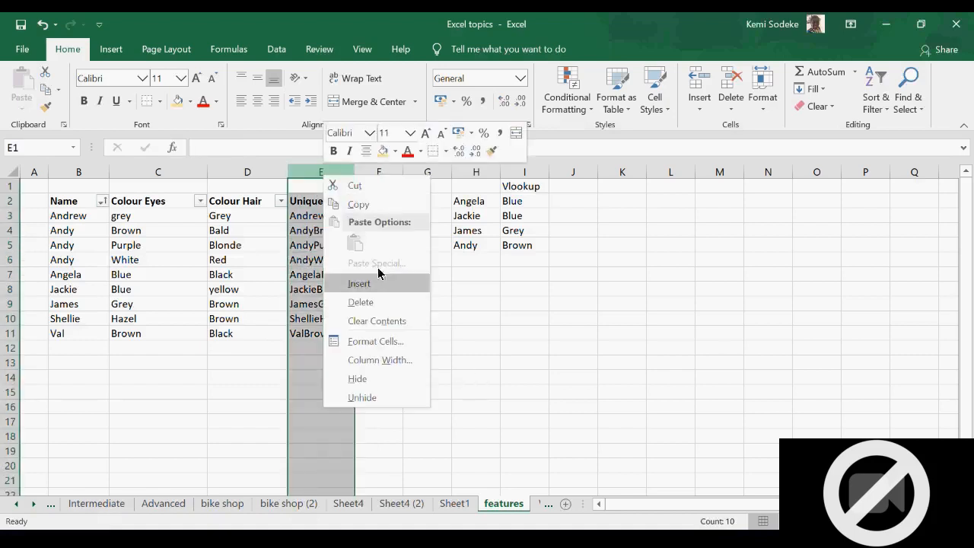
{"action": "left_click", "coordinate": [355, 202]}
{"action": "right_click", "coordinate": [35, 172]}
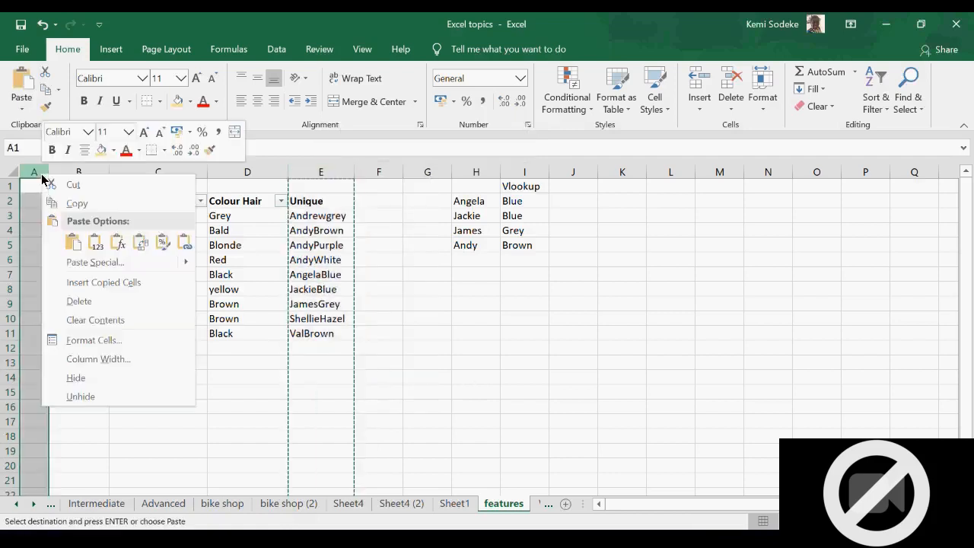
{"action": "left_click", "coordinate": [71, 282]}
{"action": "left_click", "coordinate": [168, 362]}
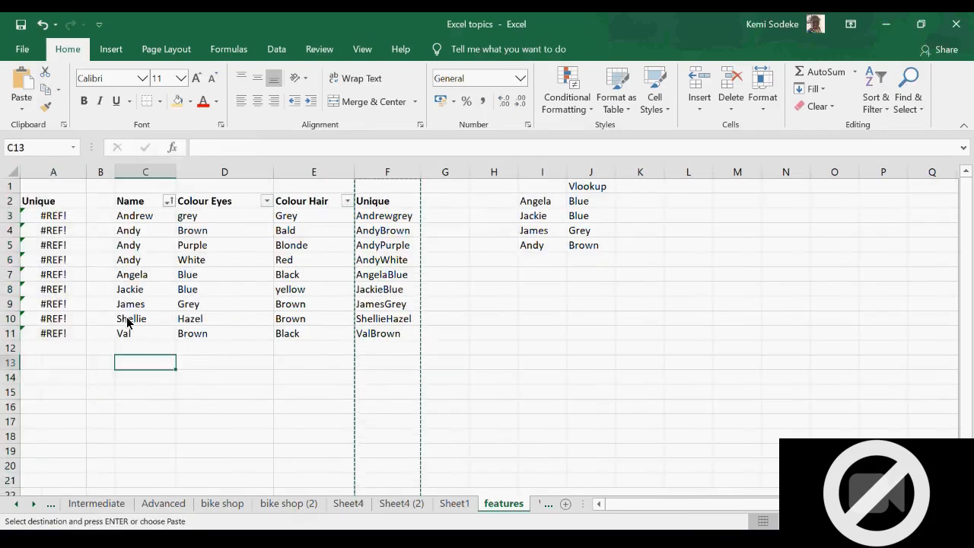
- Replace the broken formula in A3 with =C3&D3 and fill it down to A11
{"action": "left_click", "coordinate": [61, 218]}
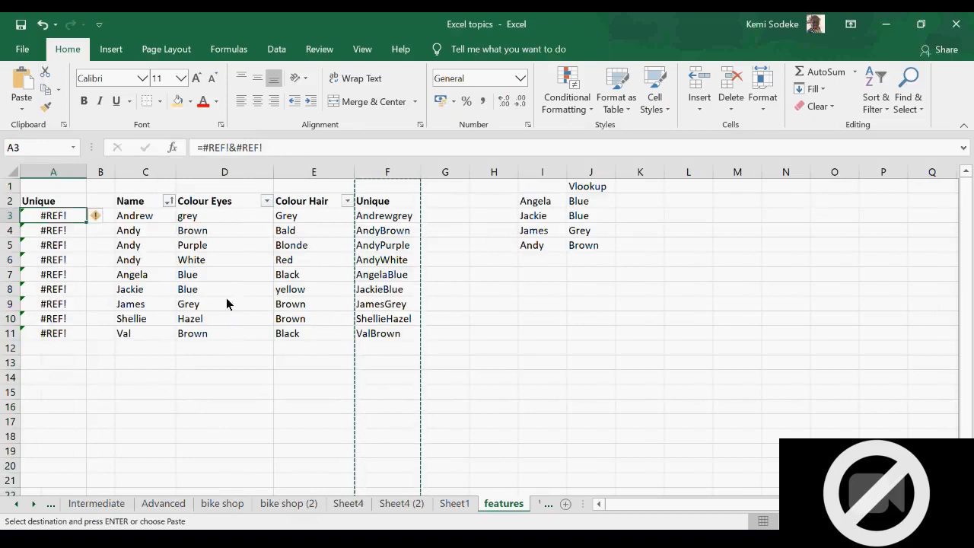
{"action": "key", "text": "Escape"}
{"action": "type", "text": "="}
{"action": "left_click", "coordinate": [145, 218]}
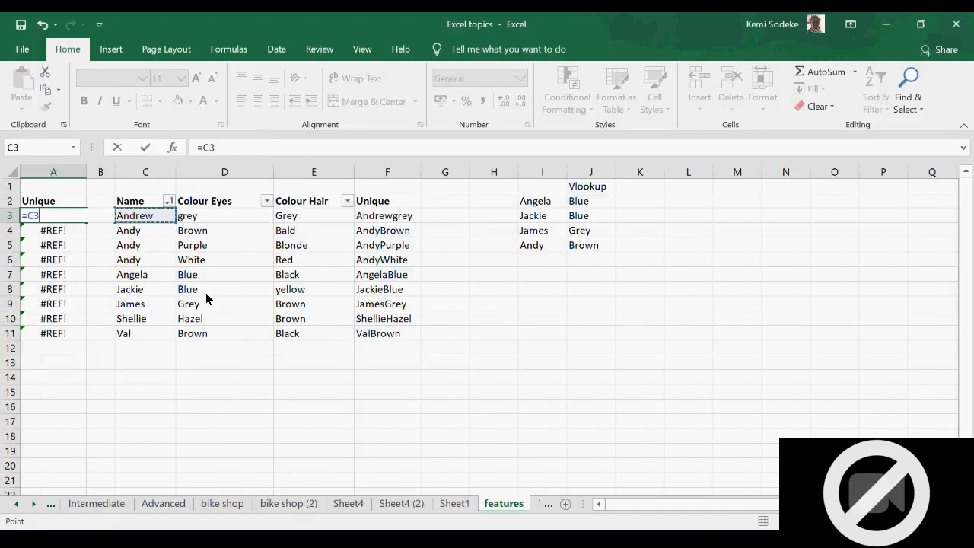
{"action": "type", "text": "&"}
{"action": "left_click", "coordinate": [236, 215]}
{"action": "key", "text": "Return"}
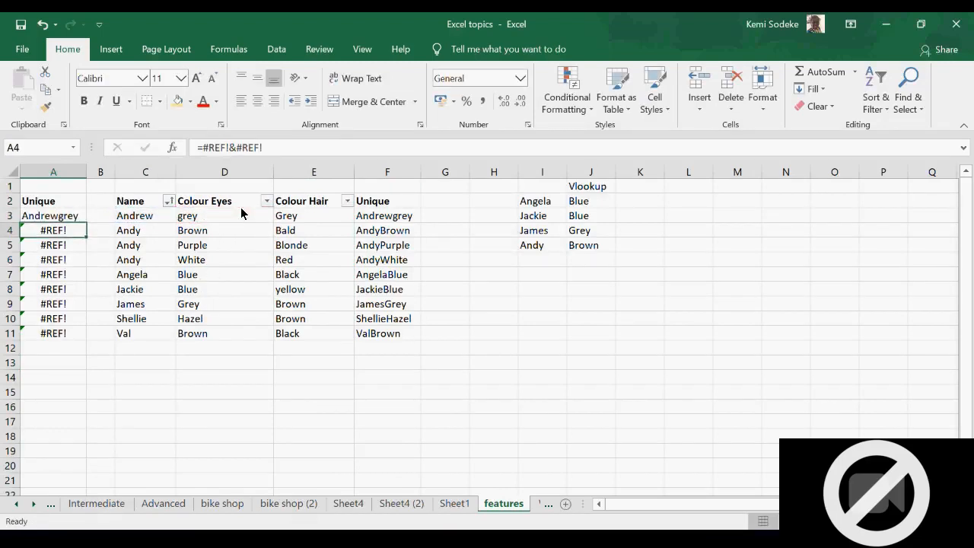
{"action": "left_click", "coordinate": [76, 218]}
{"action": "left_click_drag", "start_coordinate": [87, 223], "coordinate": [68, 337]}
{"action": "left_click", "coordinate": [152, 393]}
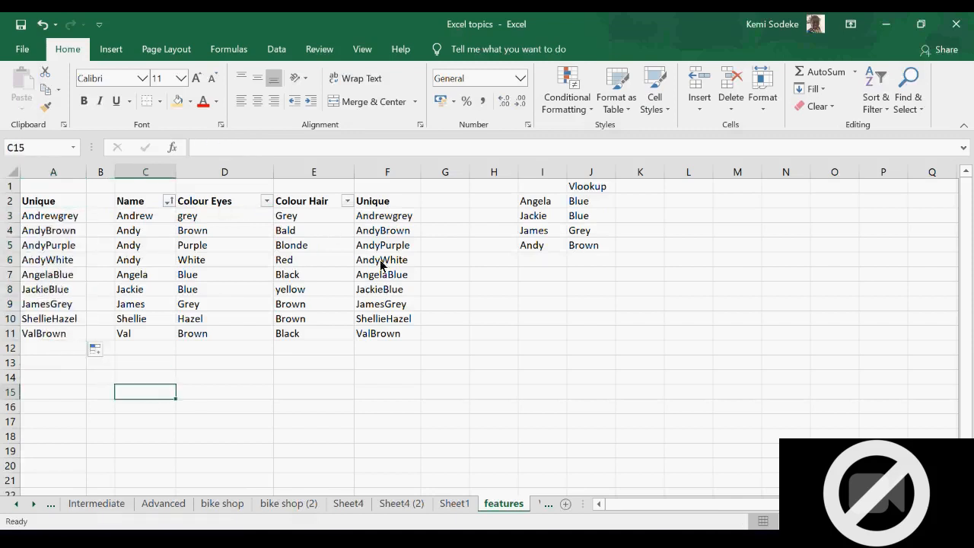
- Clear the duplicate Unique column F
{"action": "left_click", "coordinate": [370, 174]}
{"action": "key", "text": "Delete"}
{"action": "left_click", "coordinate": [551, 394]}
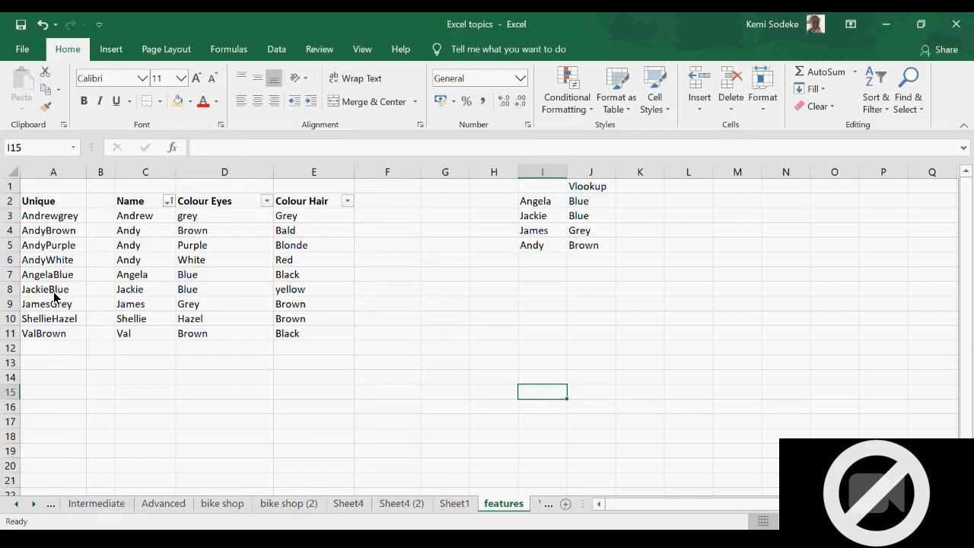
- Copy the three duplicate-name keys from A4:A6 and paste them as values only into I7:I9
{"action": "left_click_drag", "start_coordinate": [59, 232], "coordinate": [60, 262]}
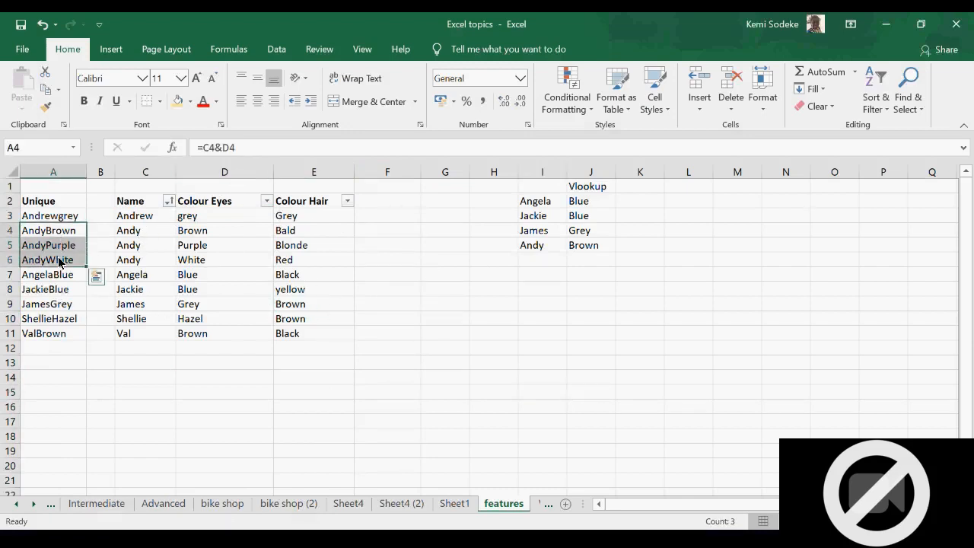
{"action": "key", "text": "ctrl+c"}
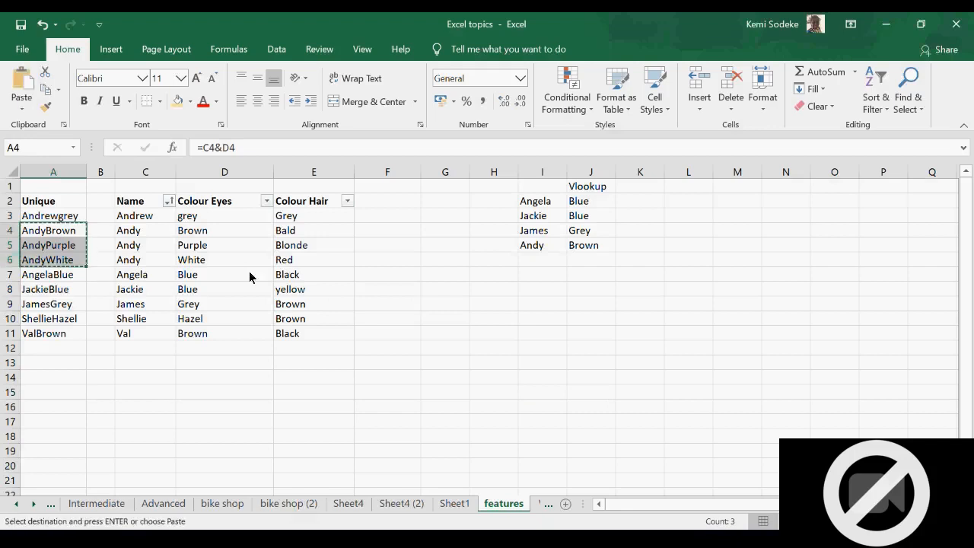
{"action": "left_click", "coordinate": [539, 260]}
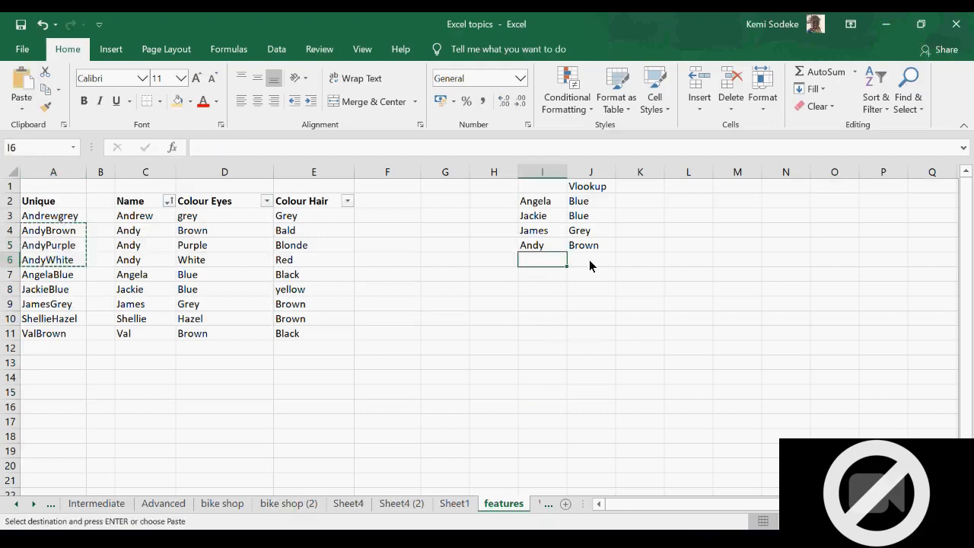
{"action": "left_click", "coordinate": [555, 279]}
{"action": "key", "text": "ctrl+v"}
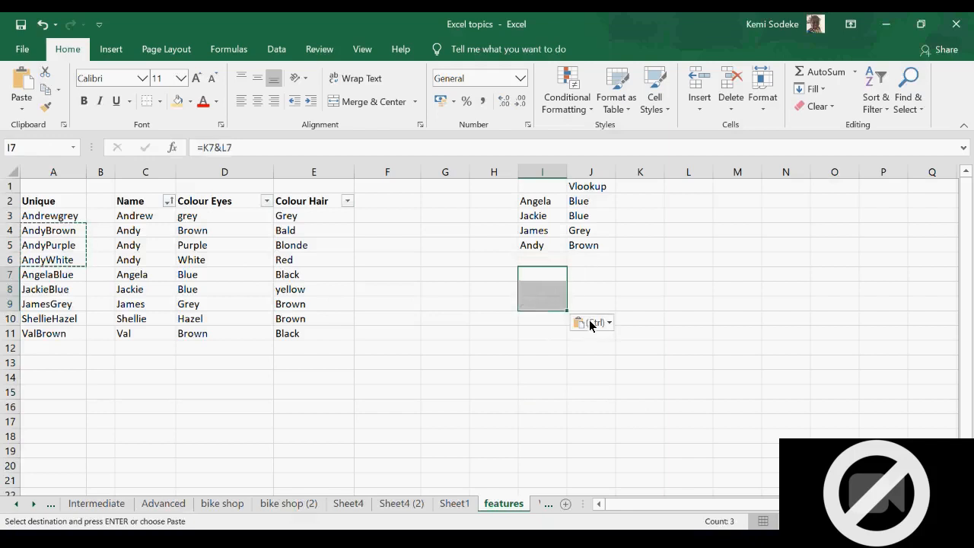
{"action": "right_click", "coordinate": [543, 277]}
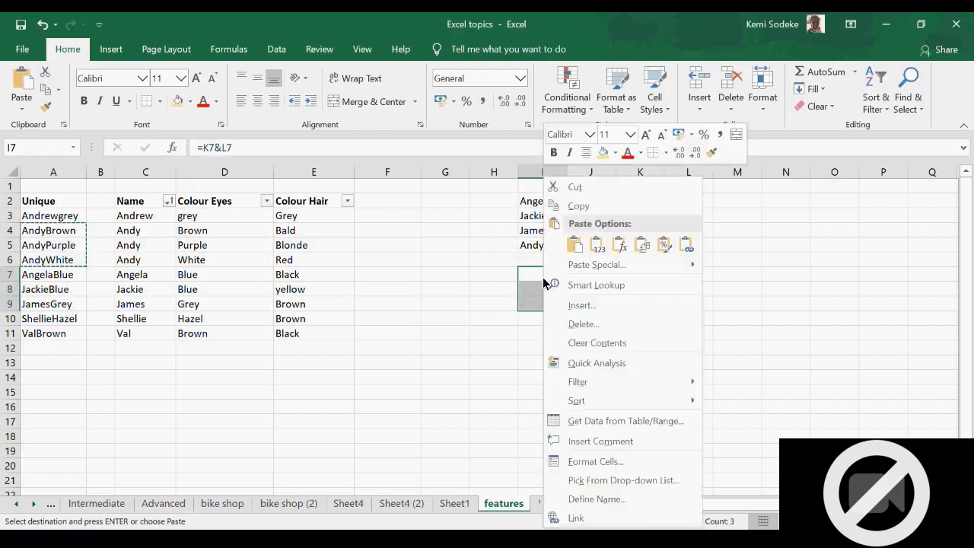
{"action": "left_click", "coordinate": [524, 300]}
{"action": "left_click", "coordinate": [606, 328]}
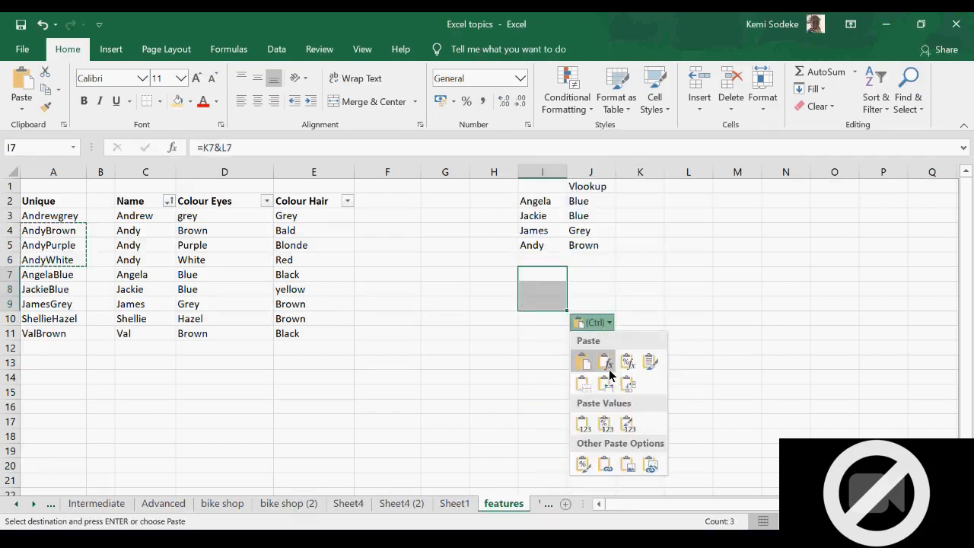
{"action": "left_click", "coordinate": [610, 369]}
{"action": "left_click", "coordinate": [605, 325]}
{"action": "left_click", "coordinate": [610, 362]}
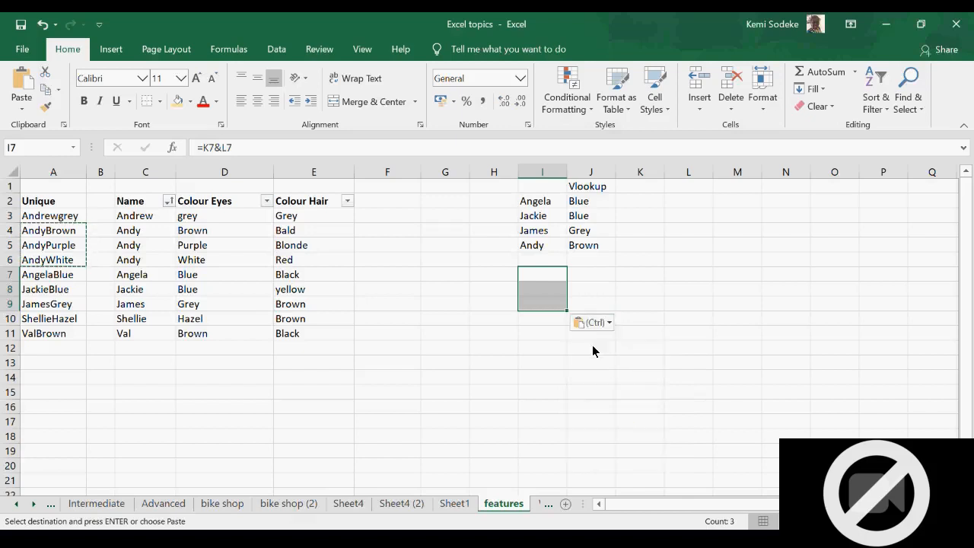
{"action": "left_click", "coordinate": [590, 322]}
{"action": "left_click", "coordinate": [586, 423]}
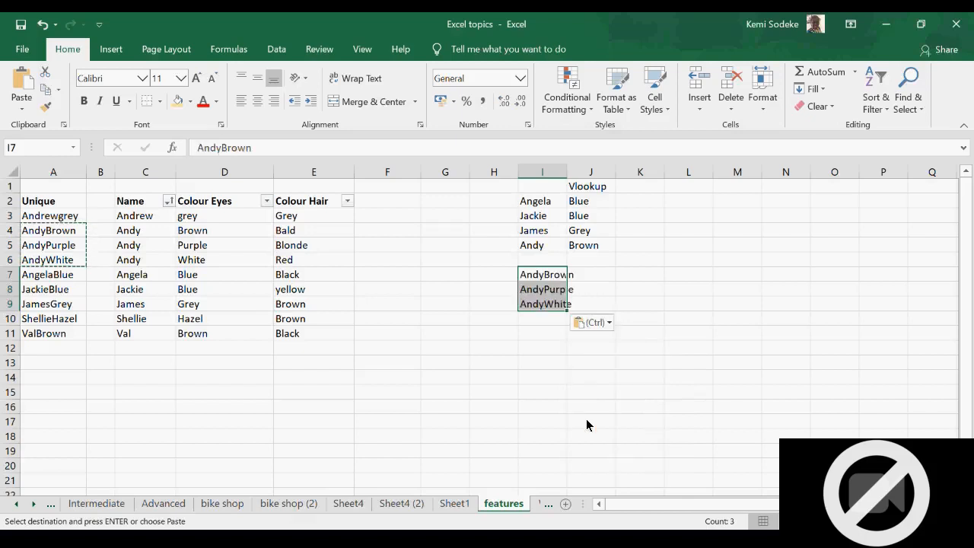
- Widen column I to fit the pasted keys and enter the heading "hair" in J6
{"action": "left_click", "coordinate": [542, 391]}
{"action": "left_click", "coordinate": [596, 274]}
{"action": "left_click_drag", "start_coordinate": [567, 172], "coordinate": [579, 172]}
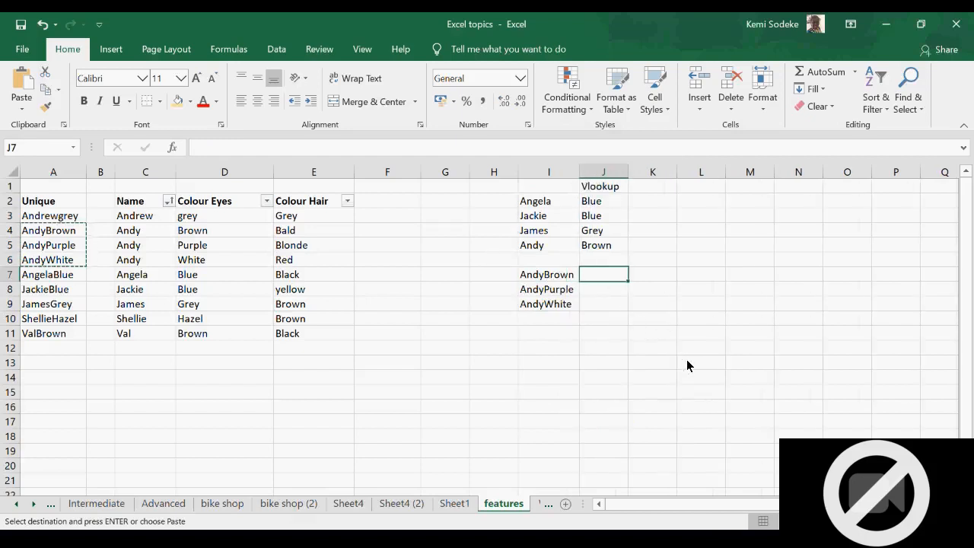
{"action": "key", "text": "Up"}
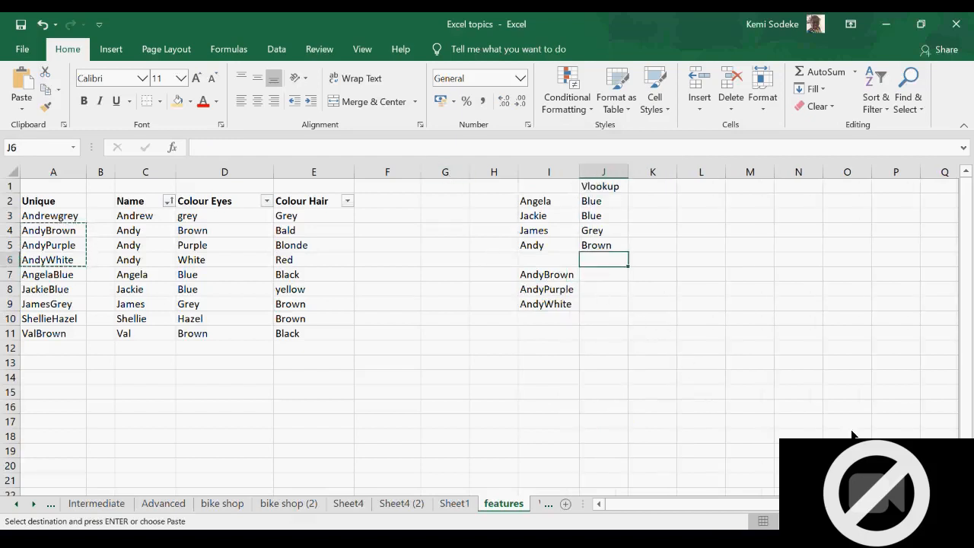
{"action": "type", "text": "hair"}
{"action": "key", "text": "Return"}
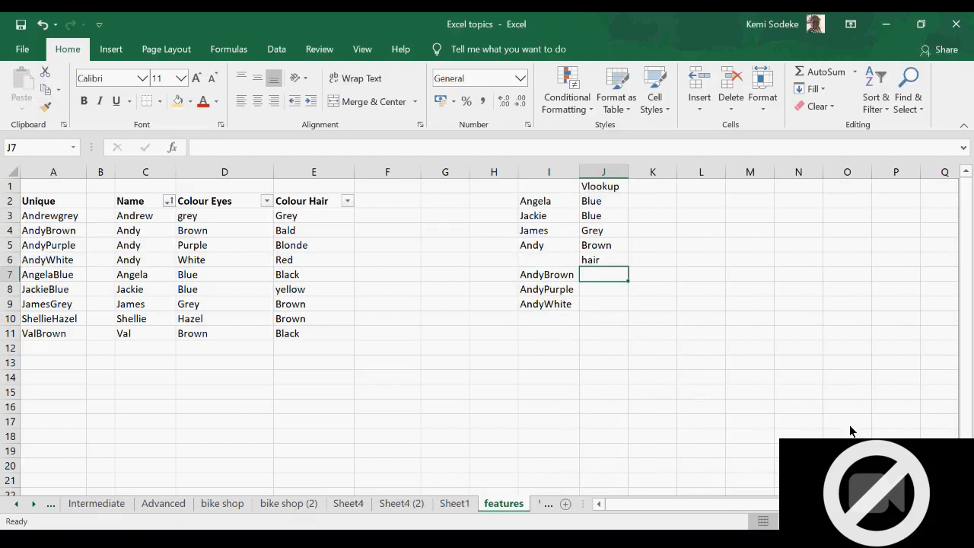
- Copy the VLOOKUP formula from J5 into J7
{"action": "left_click", "coordinate": [602, 249]}
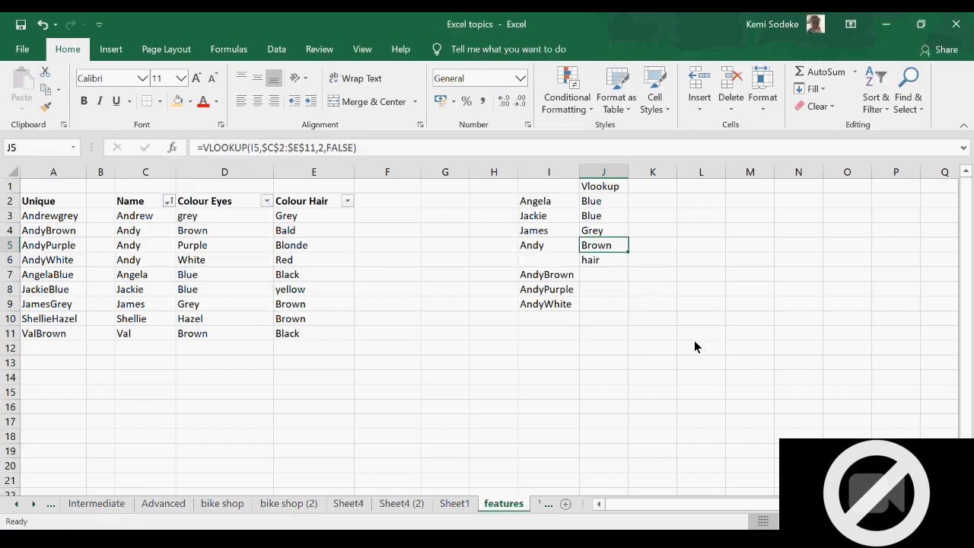
{"action": "key", "text": "ctrl+c"}
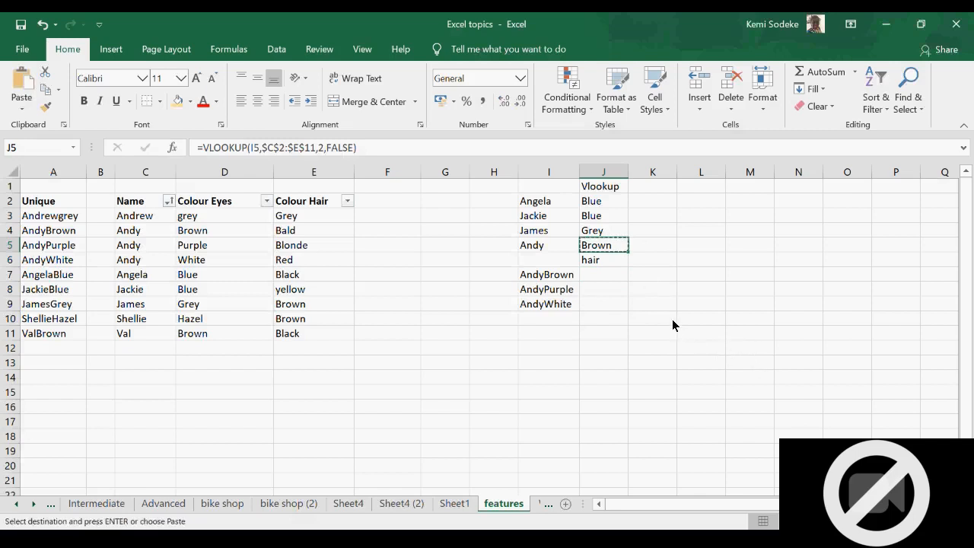
{"action": "left_click", "coordinate": [592, 277]}
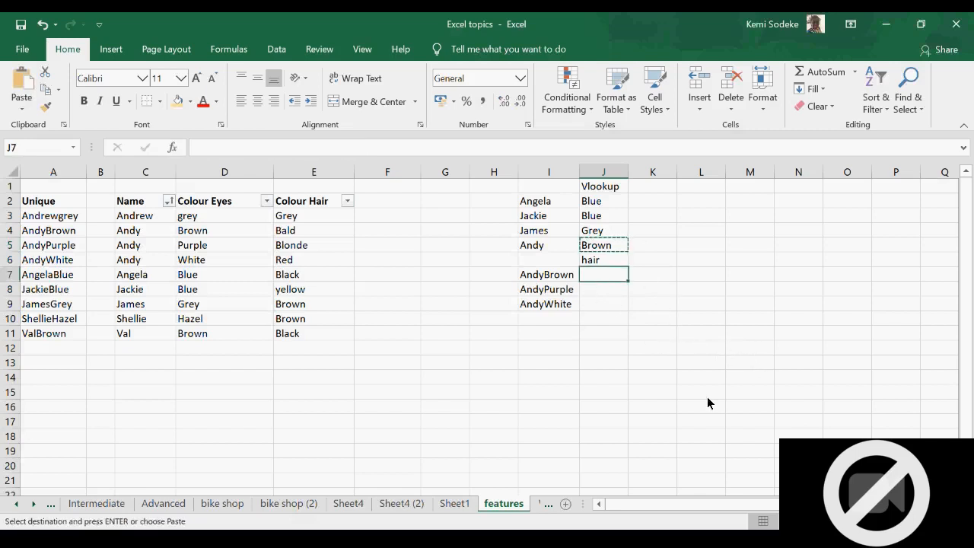
{"action": "key", "text": "Return"}
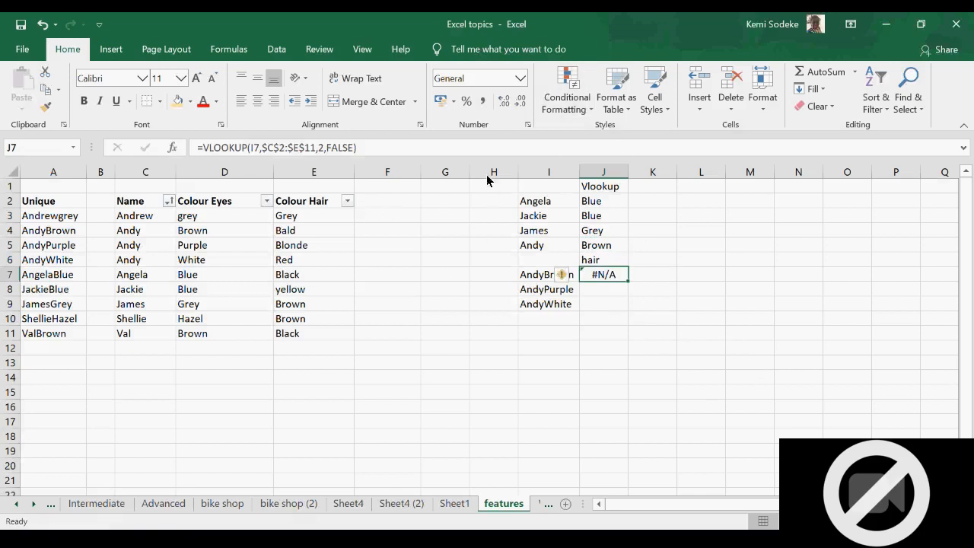
- Extend the J7 lookup table range to $A$2:$E$11 and set its column index to 5, giving =VLOOKUP(I7,$A$2:$E$11,5,FALSE)
{"action": "left_click", "coordinate": [542, 278]}
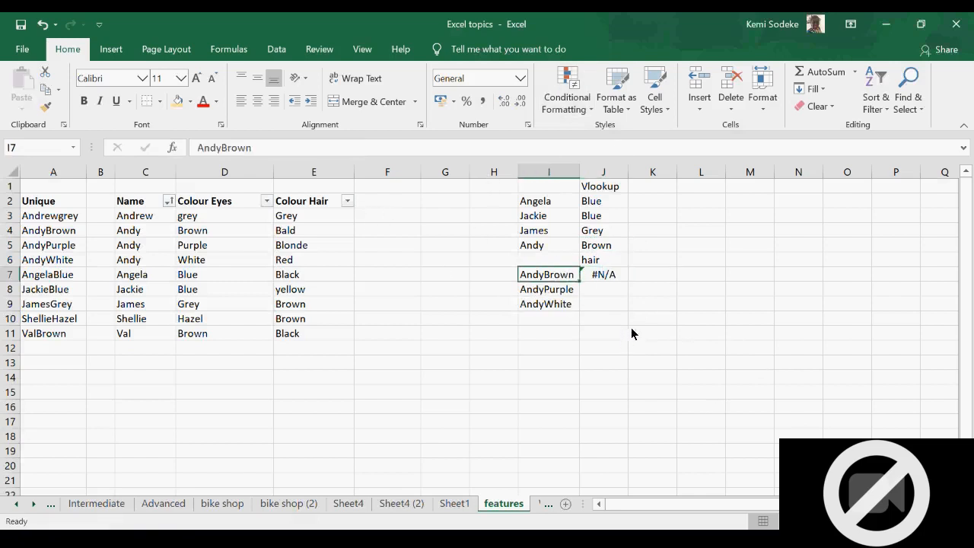
{"action": "left_click", "coordinate": [614, 278]}
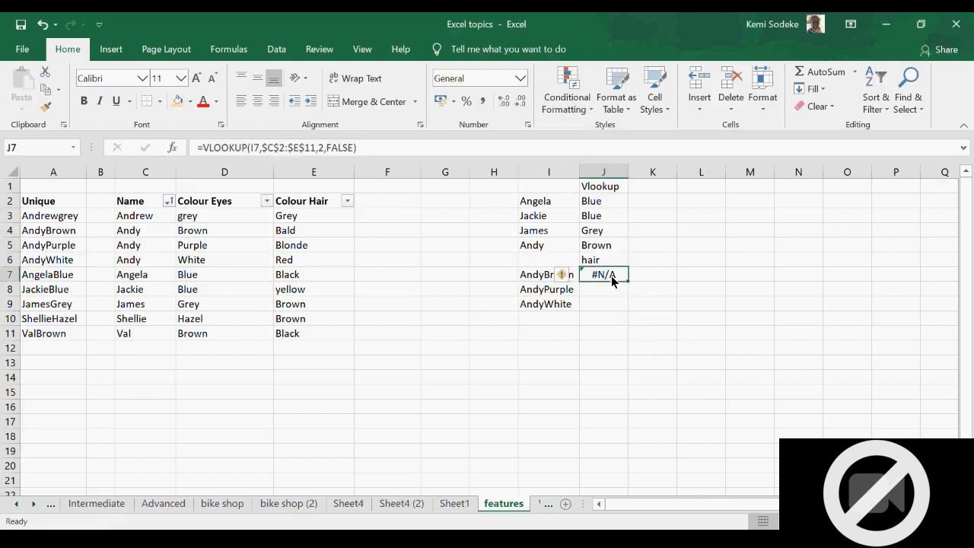
{"action": "left_click", "coordinate": [376, 151]}
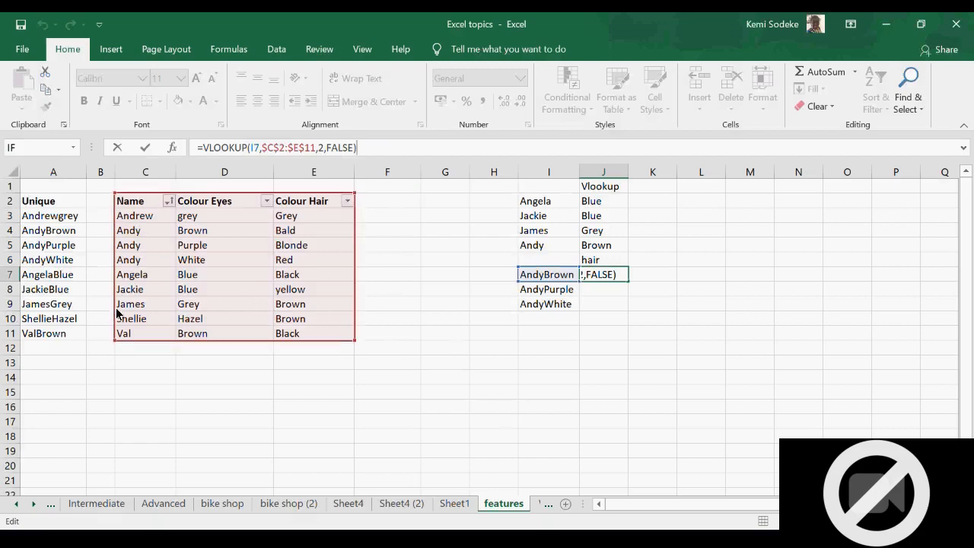
{"action": "left_click_drag", "start_coordinate": [115, 340], "coordinate": [39, 341]}
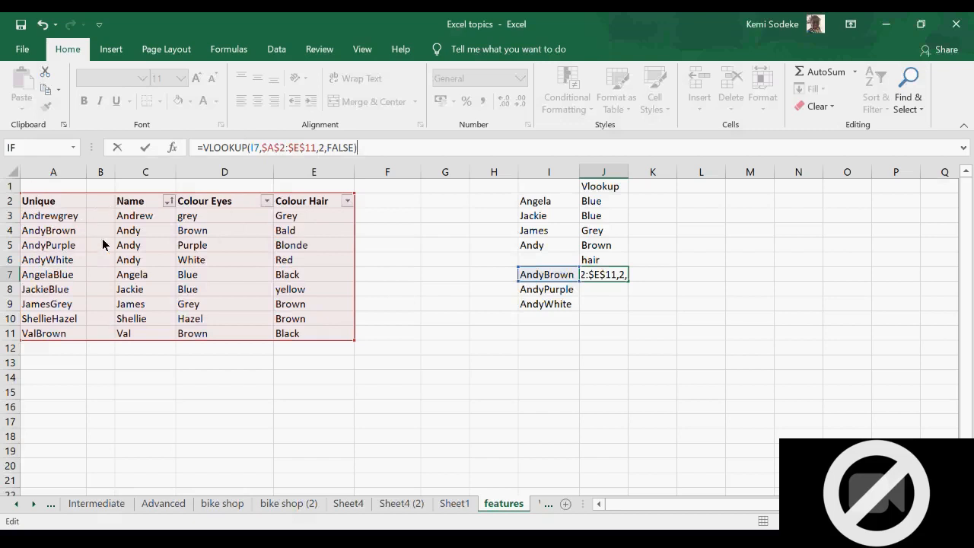
{"action": "left_click", "coordinate": [323, 147]}
{"action": "key", "text": "BackSpace"}
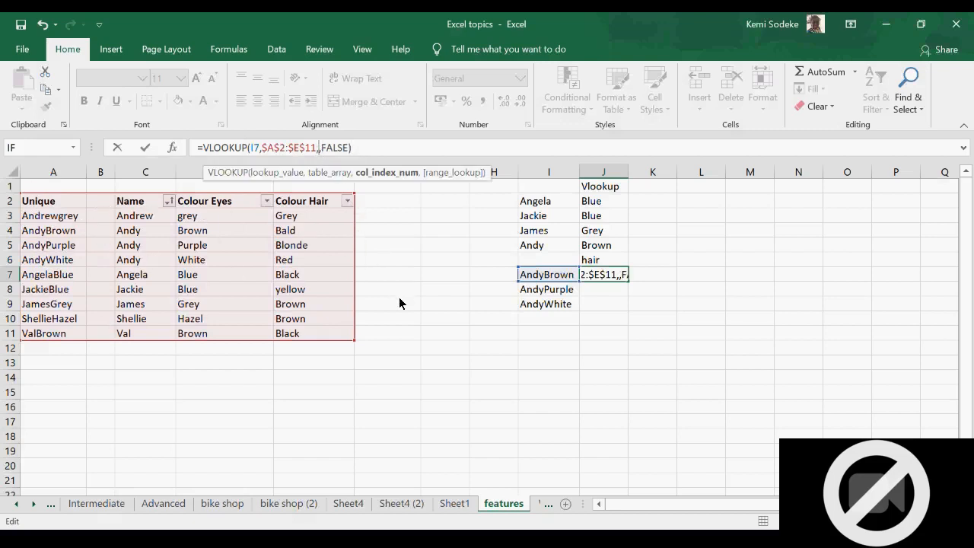
{"action": "type", "text": "5"}
{"action": "key", "text": "Return"}
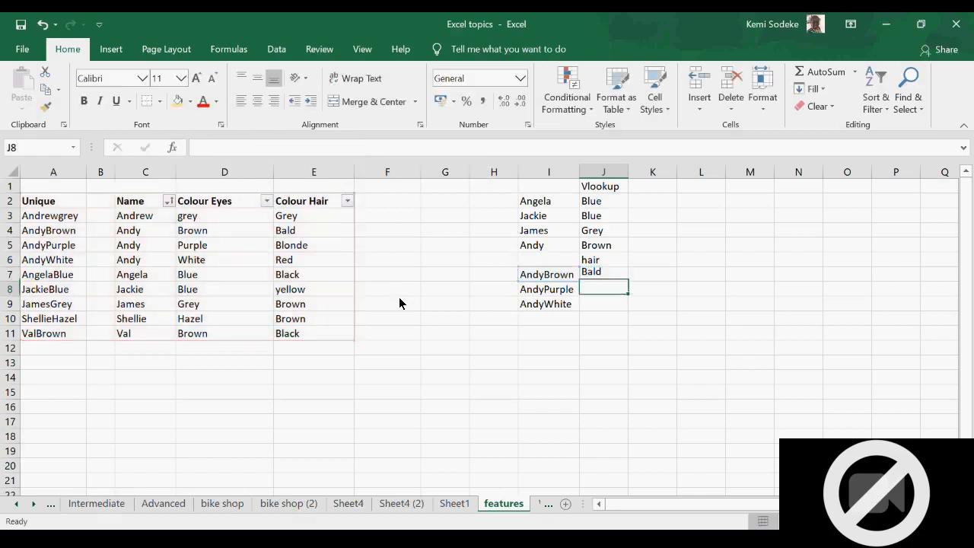
- Fill the J7 VLOOKUP down to J9 and check the formulas in J8 and J7
{"action": "left_click", "coordinate": [611, 272]}
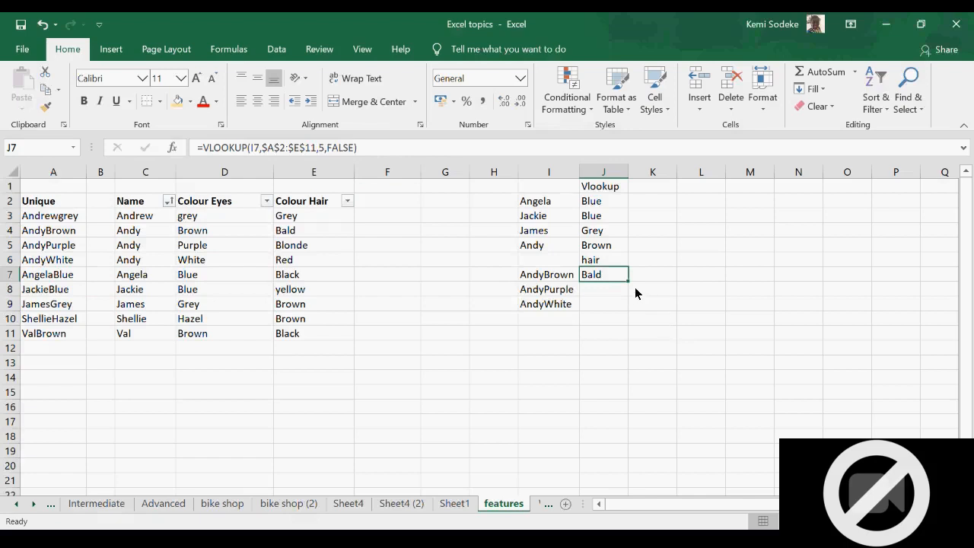
{"action": "left_click_drag", "start_coordinate": [626, 284], "coordinate": [631, 314]}
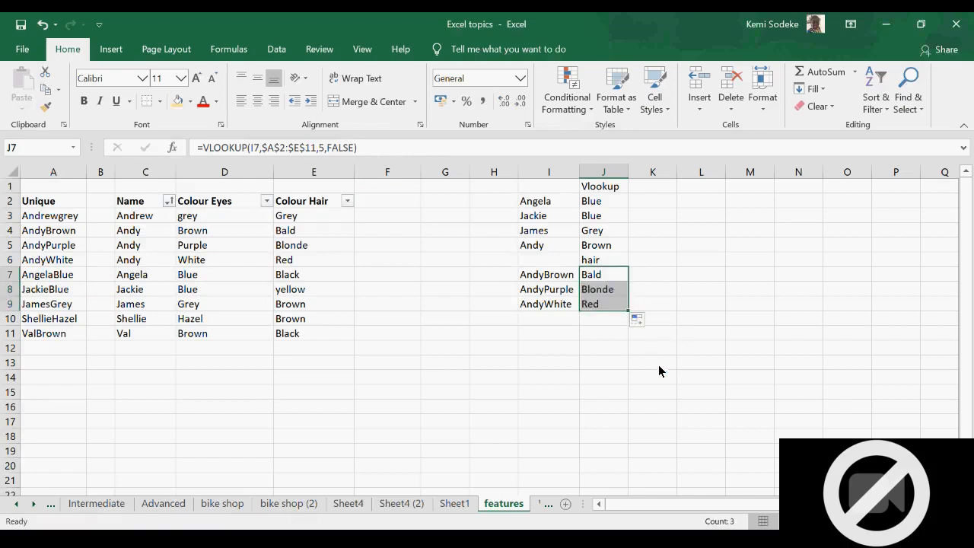
{"action": "left_click", "coordinate": [605, 347]}
{"action": "left_click", "coordinate": [609, 290]}
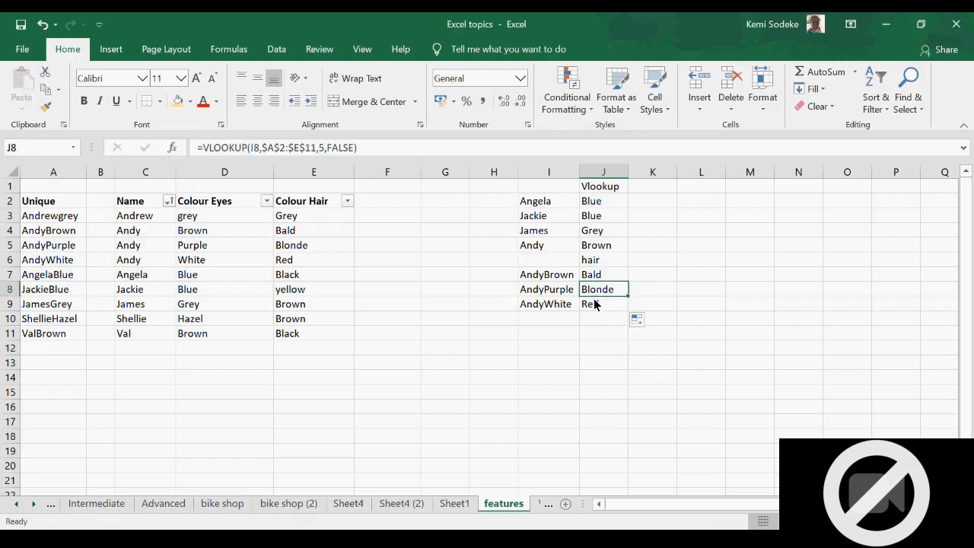
{"action": "left_click", "coordinate": [609, 276]}
{"action": "left_click", "coordinate": [367, 147]}
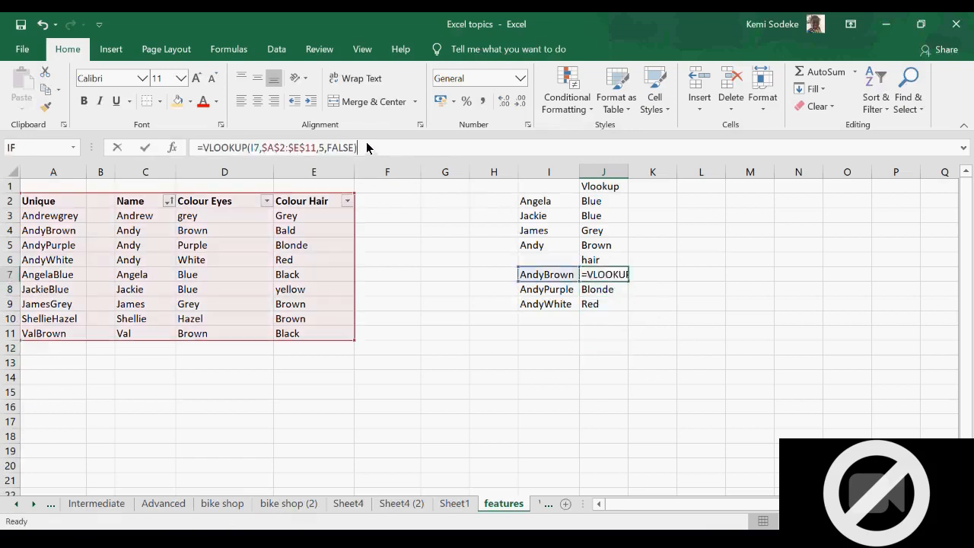
{"action": "left_click", "coordinate": [607, 394]}
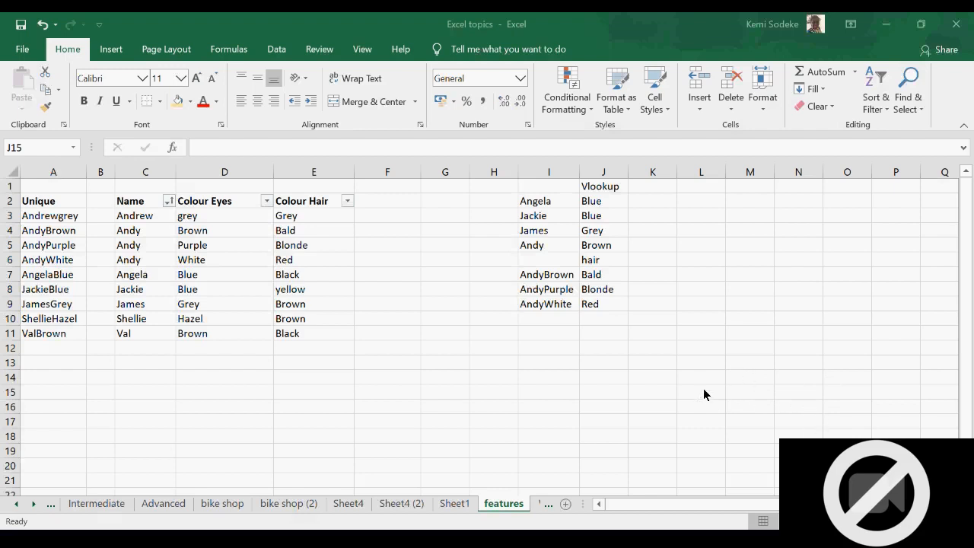
{"action": "left_click", "coordinate": [811, 392]}
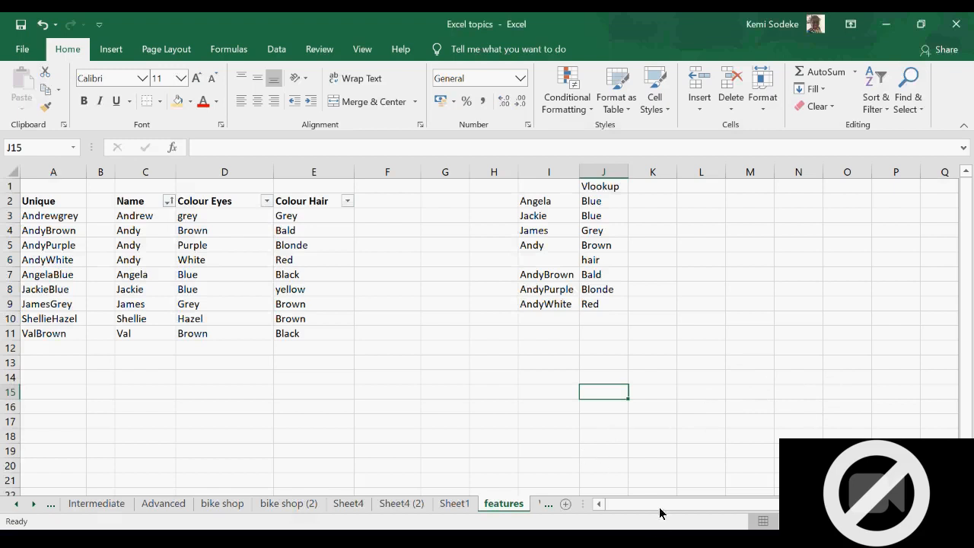
{"action": "left_click", "coordinate": [453, 382]}
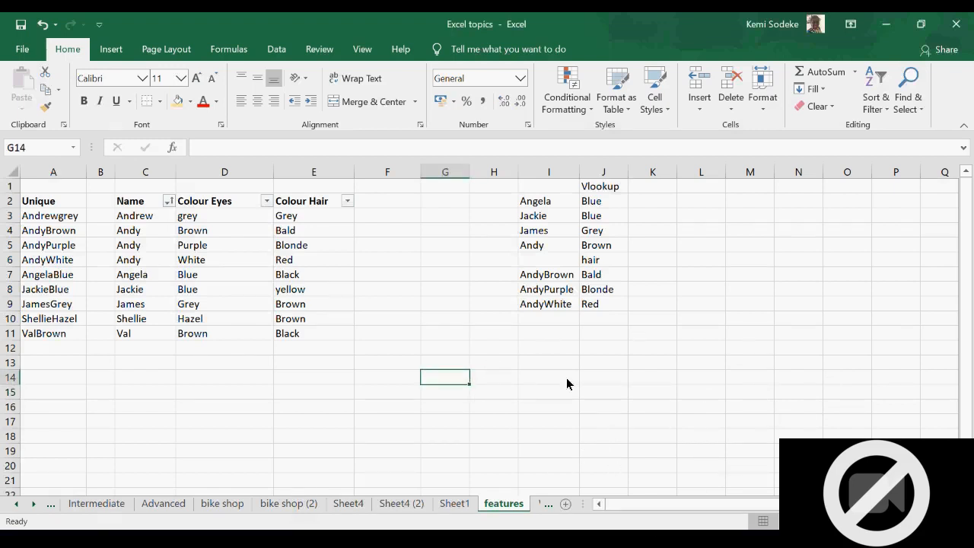
{"action": "left_click", "coordinate": [162, 48]}
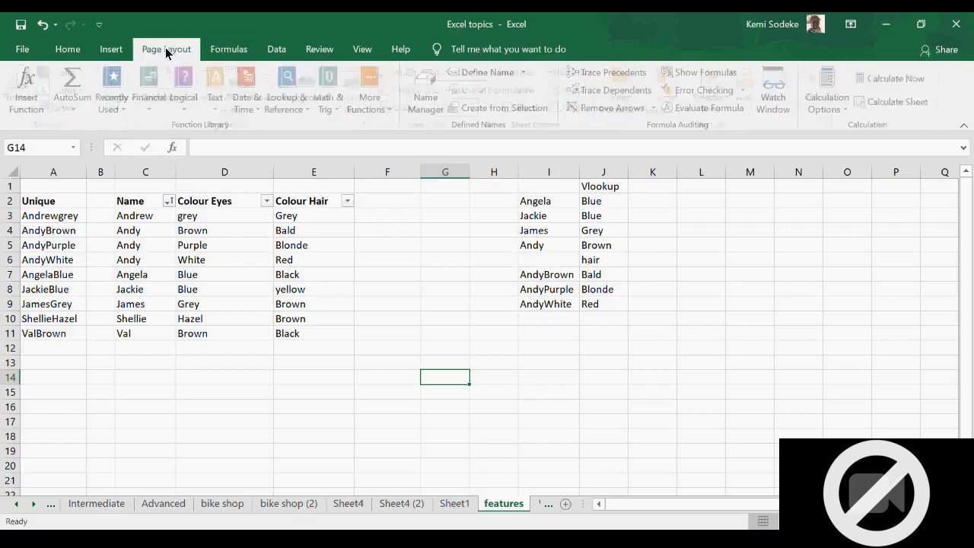
{"action": "left_click", "coordinate": [67, 47]}
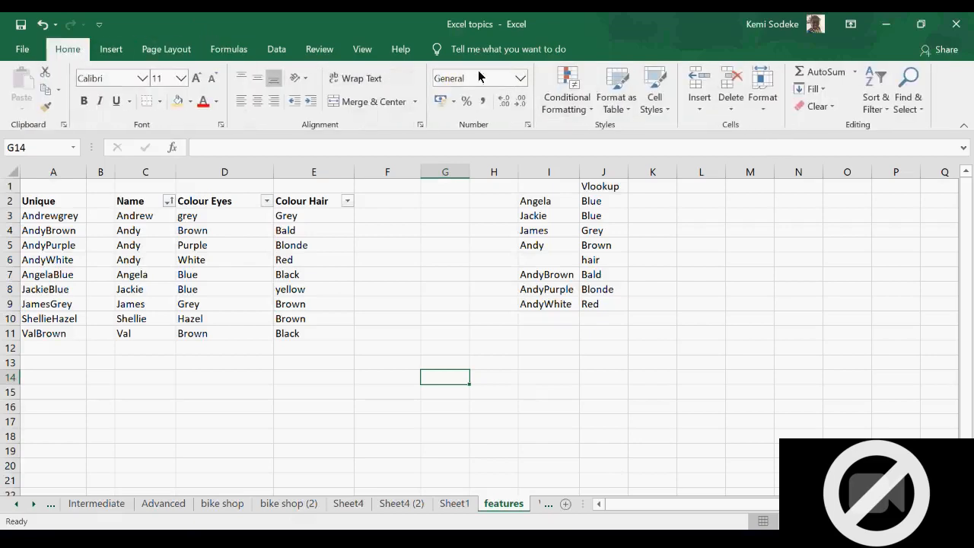
{"action": "left_click", "coordinate": [323, 49]}
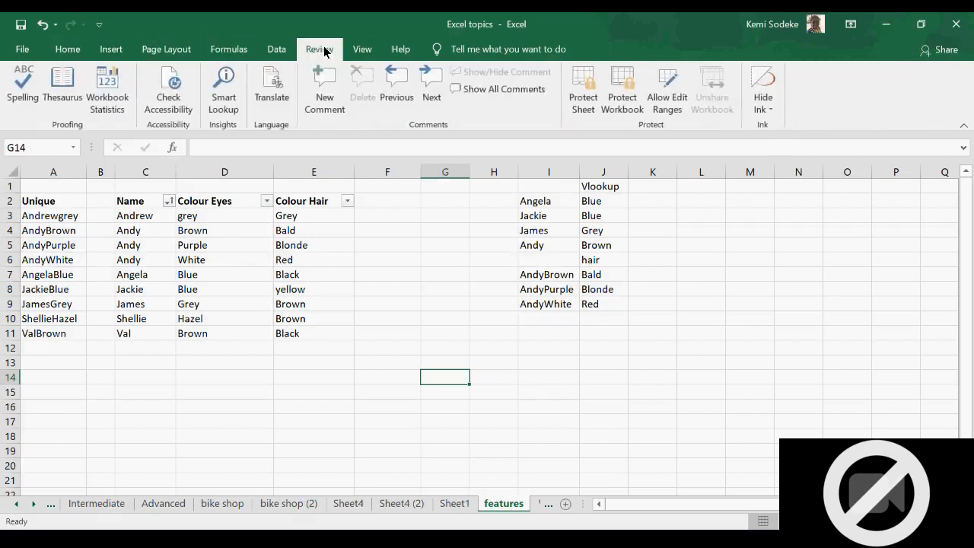
{"action": "left_click", "coordinate": [274, 49]}
{"action": "left_click", "coordinate": [232, 49]}
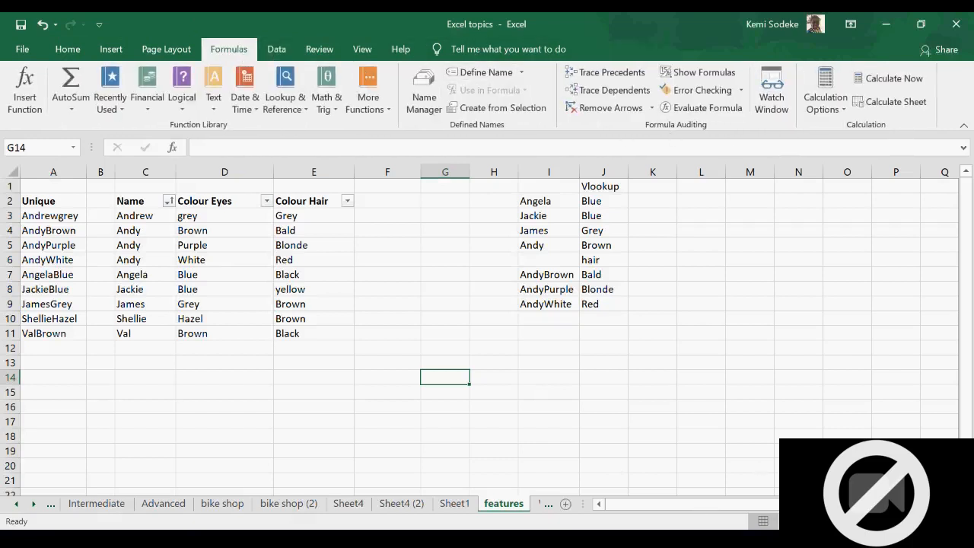
{"action": "left_click", "coordinate": [690, 517]}
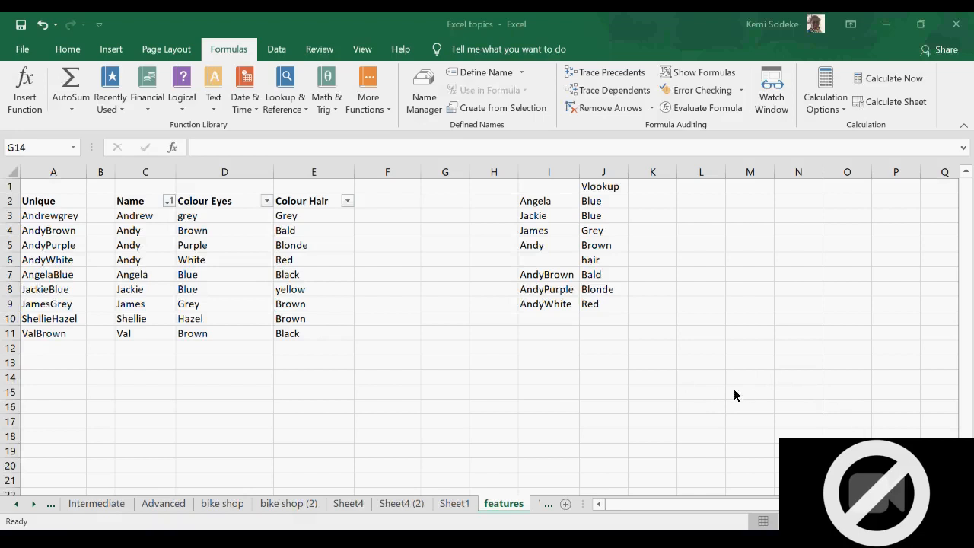
{"action": "left_click", "coordinate": [903, 395]}
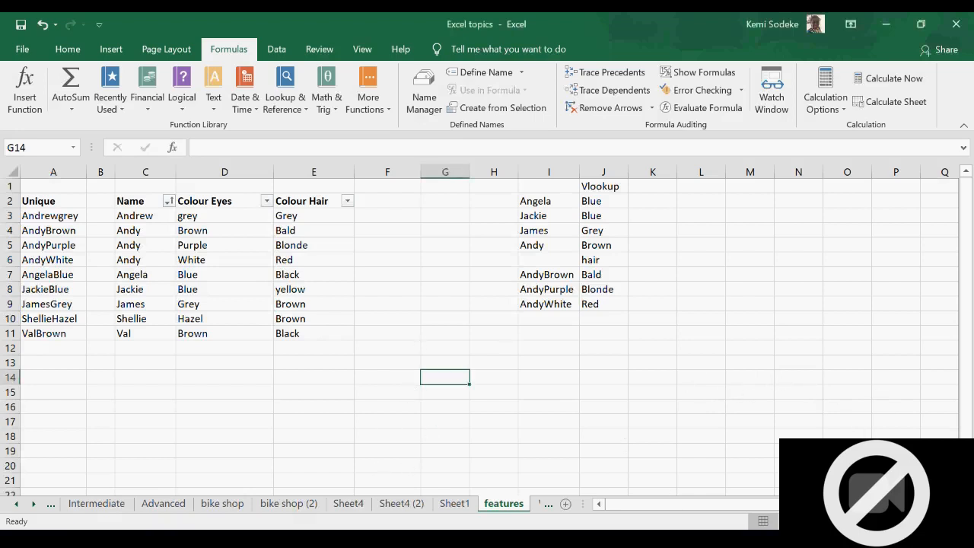
{"action": "left_click", "coordinate": [660, 526]}
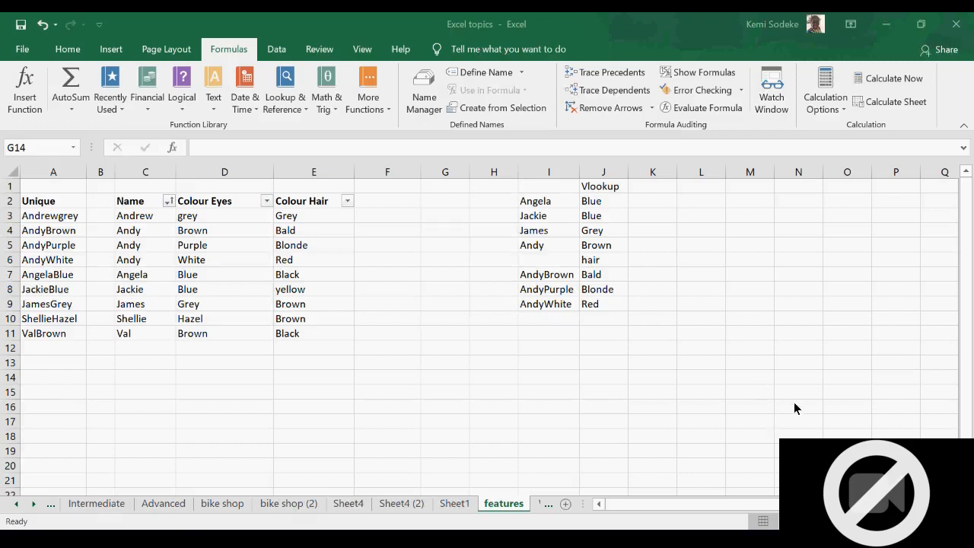
{"action": "left_click", "coordinate": [131, 373]}
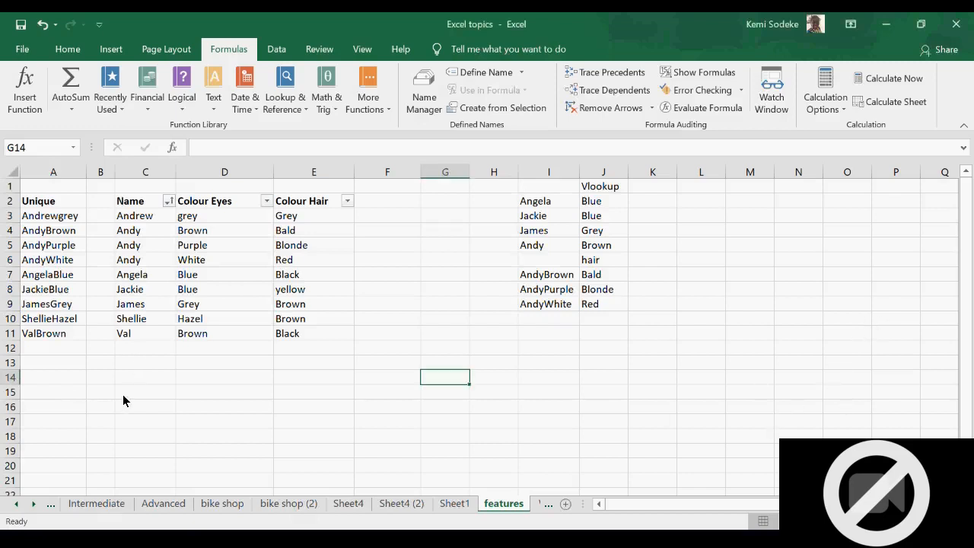